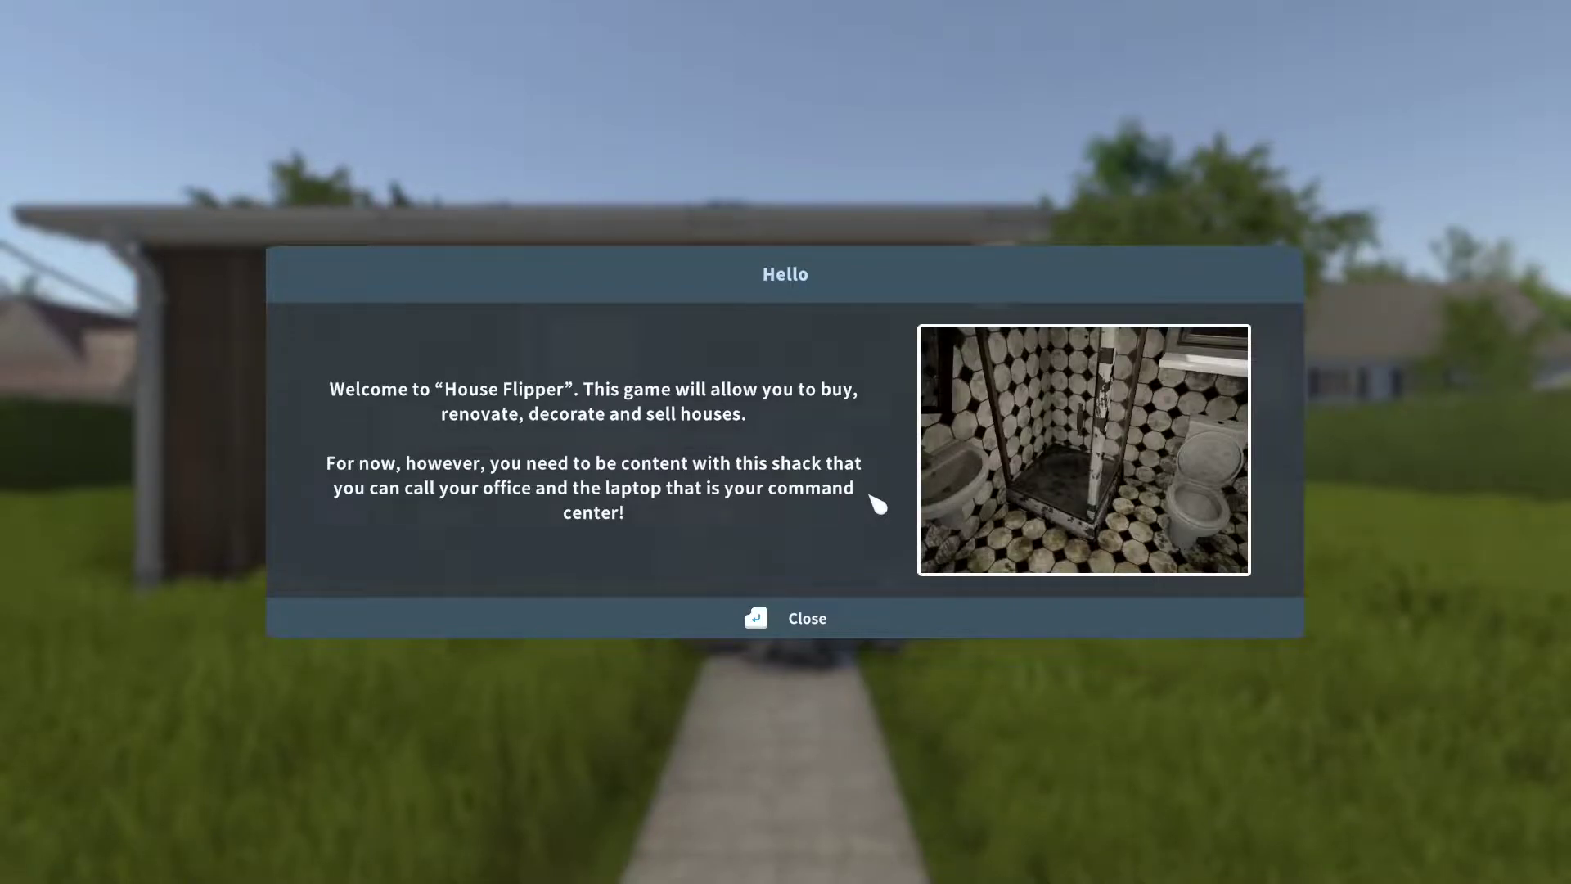
# Dismiss the welcome message and walk around the yard to the front gate.
pyautogui.press('Return')
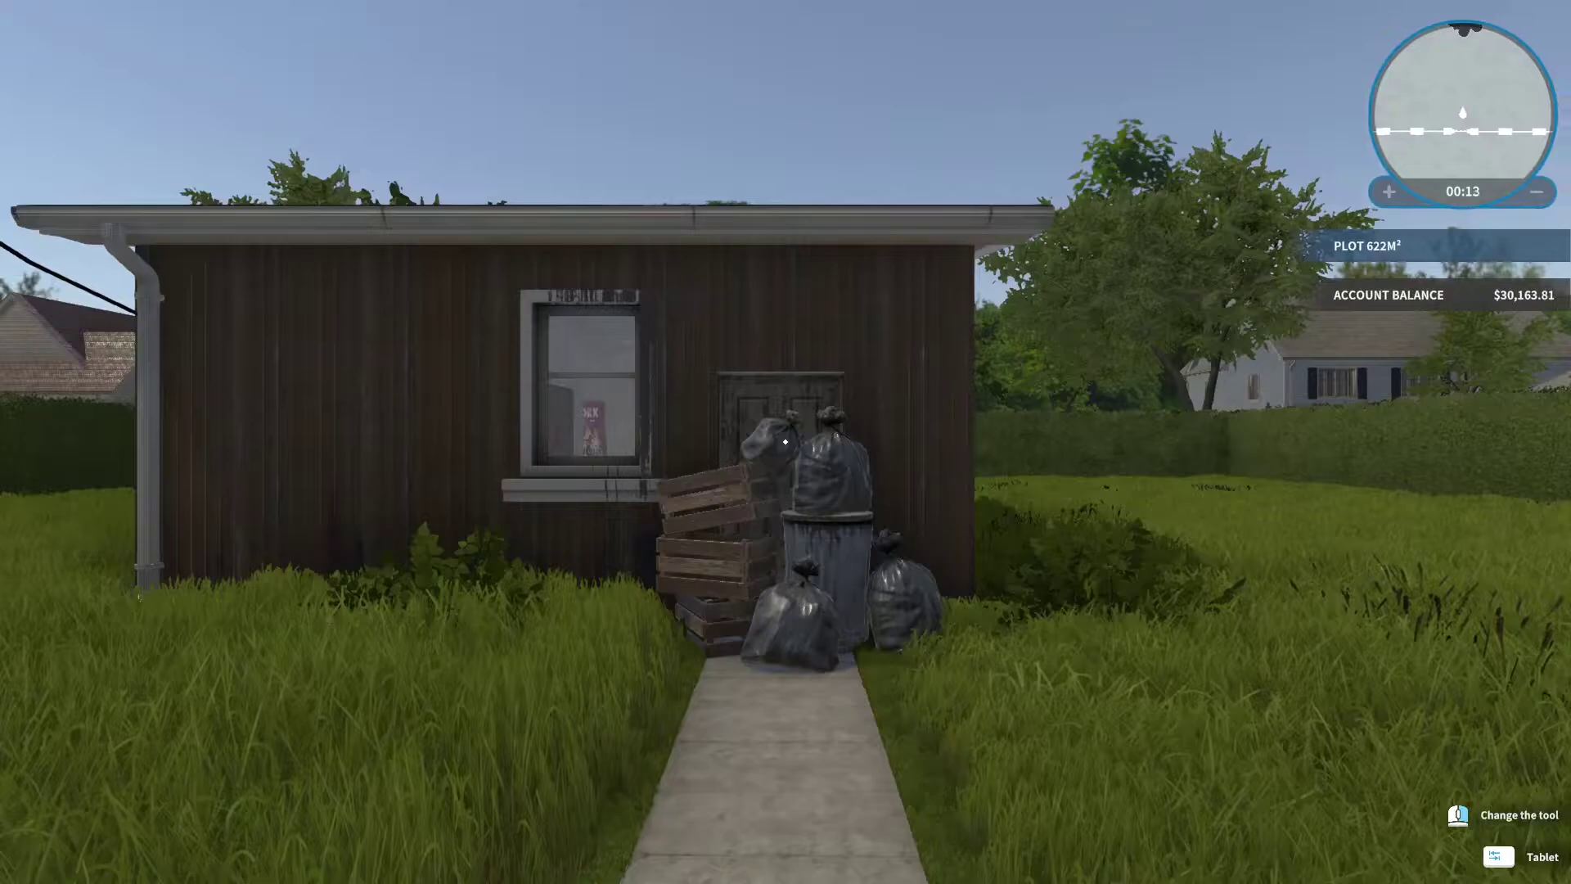
pyautogui.press('s')
pyautogui.press('d')
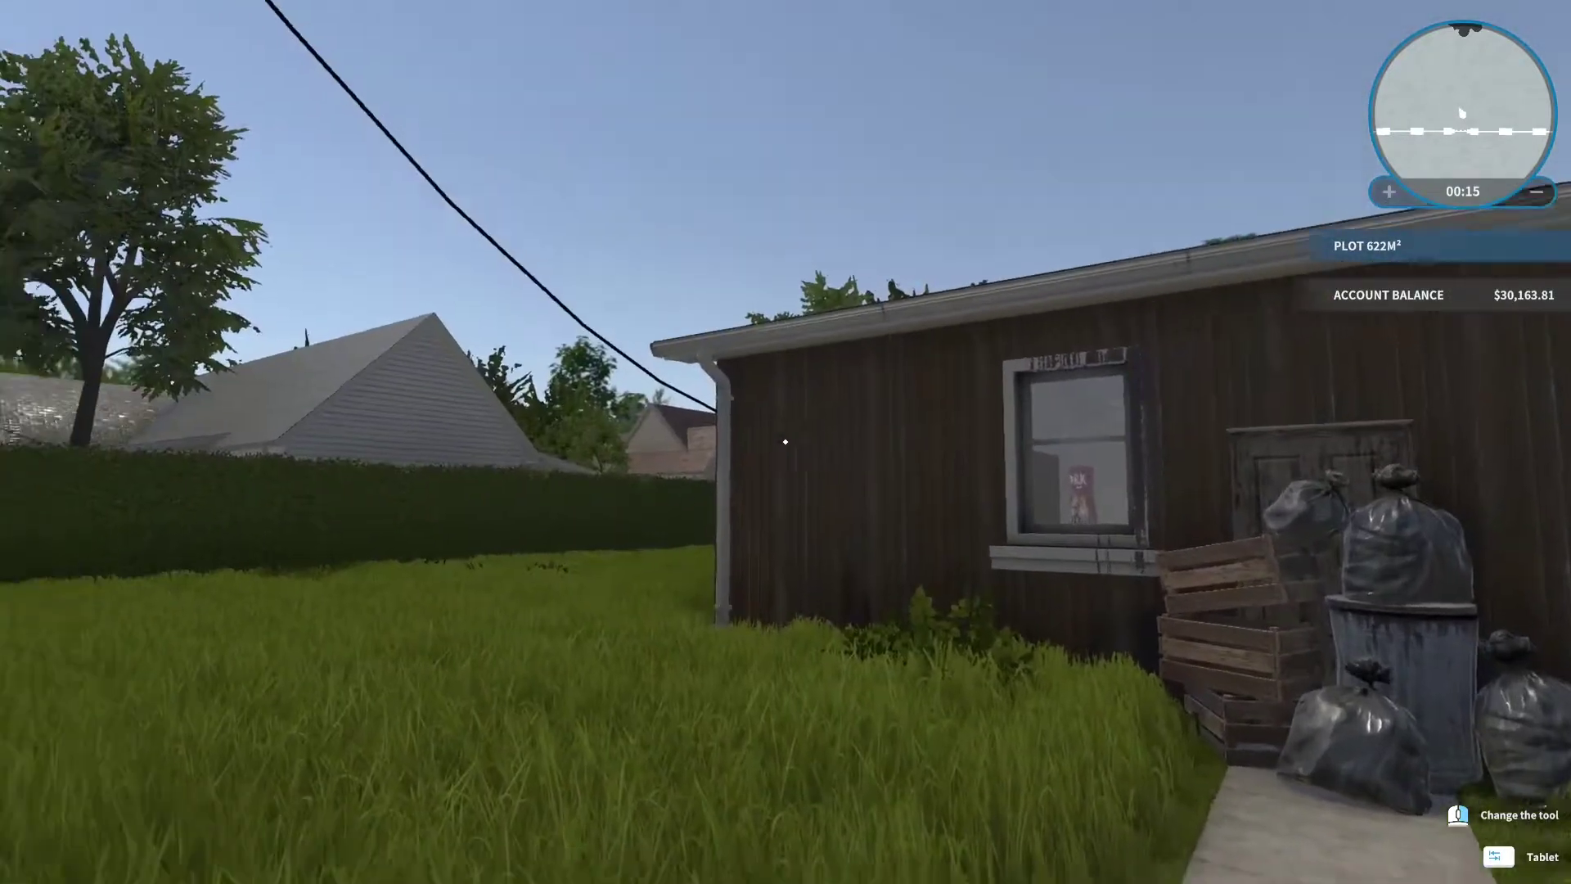
pyautogui.press('w')
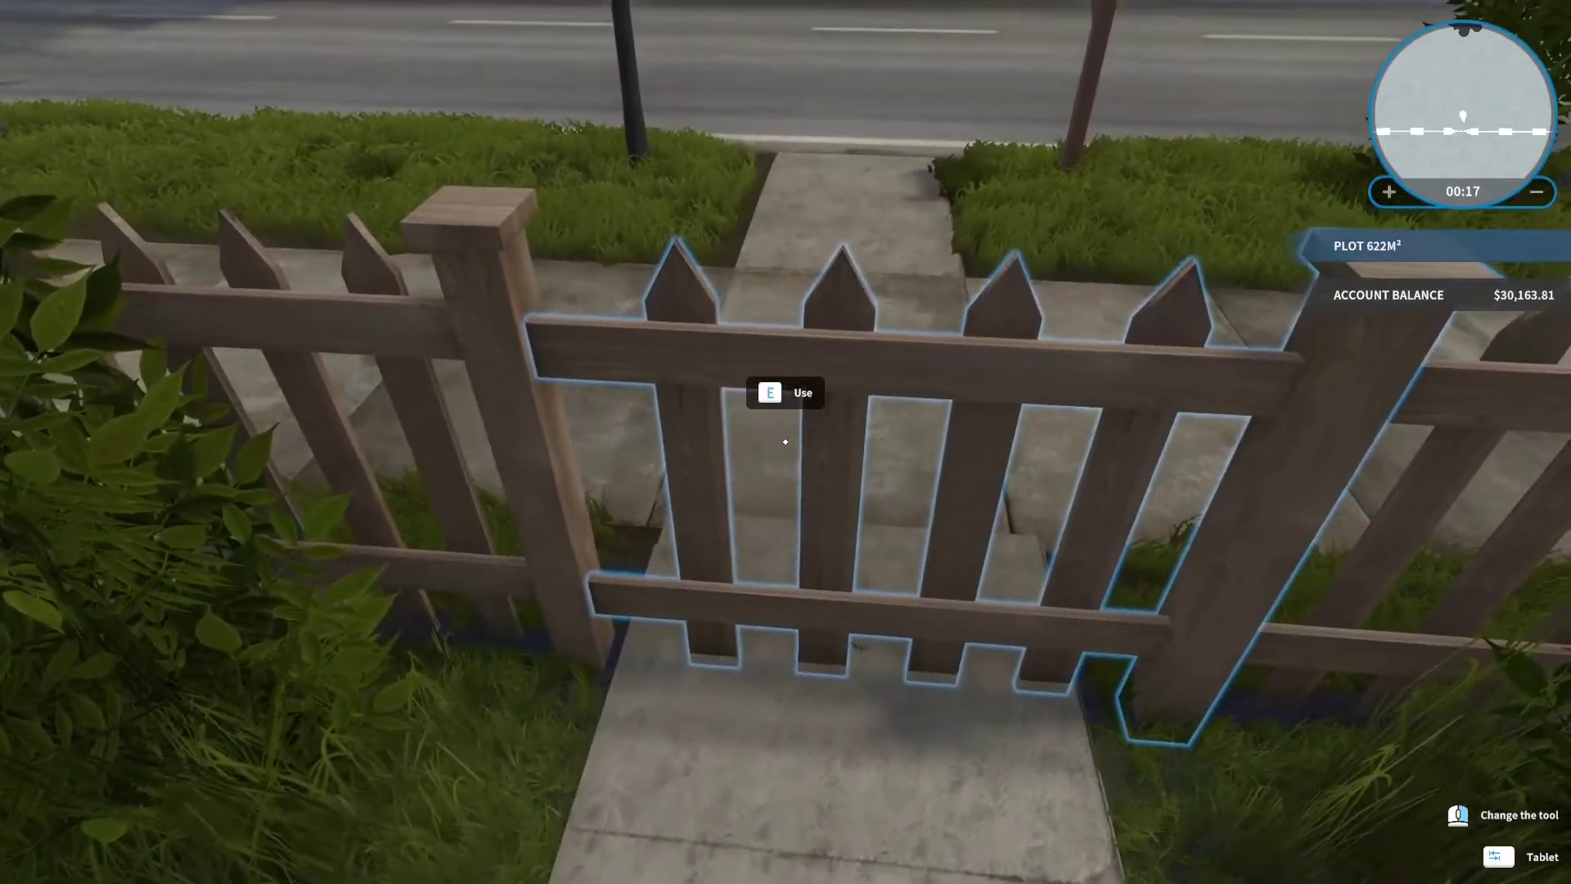
pyautogui.press('s')
pyautogui.press('Escape')
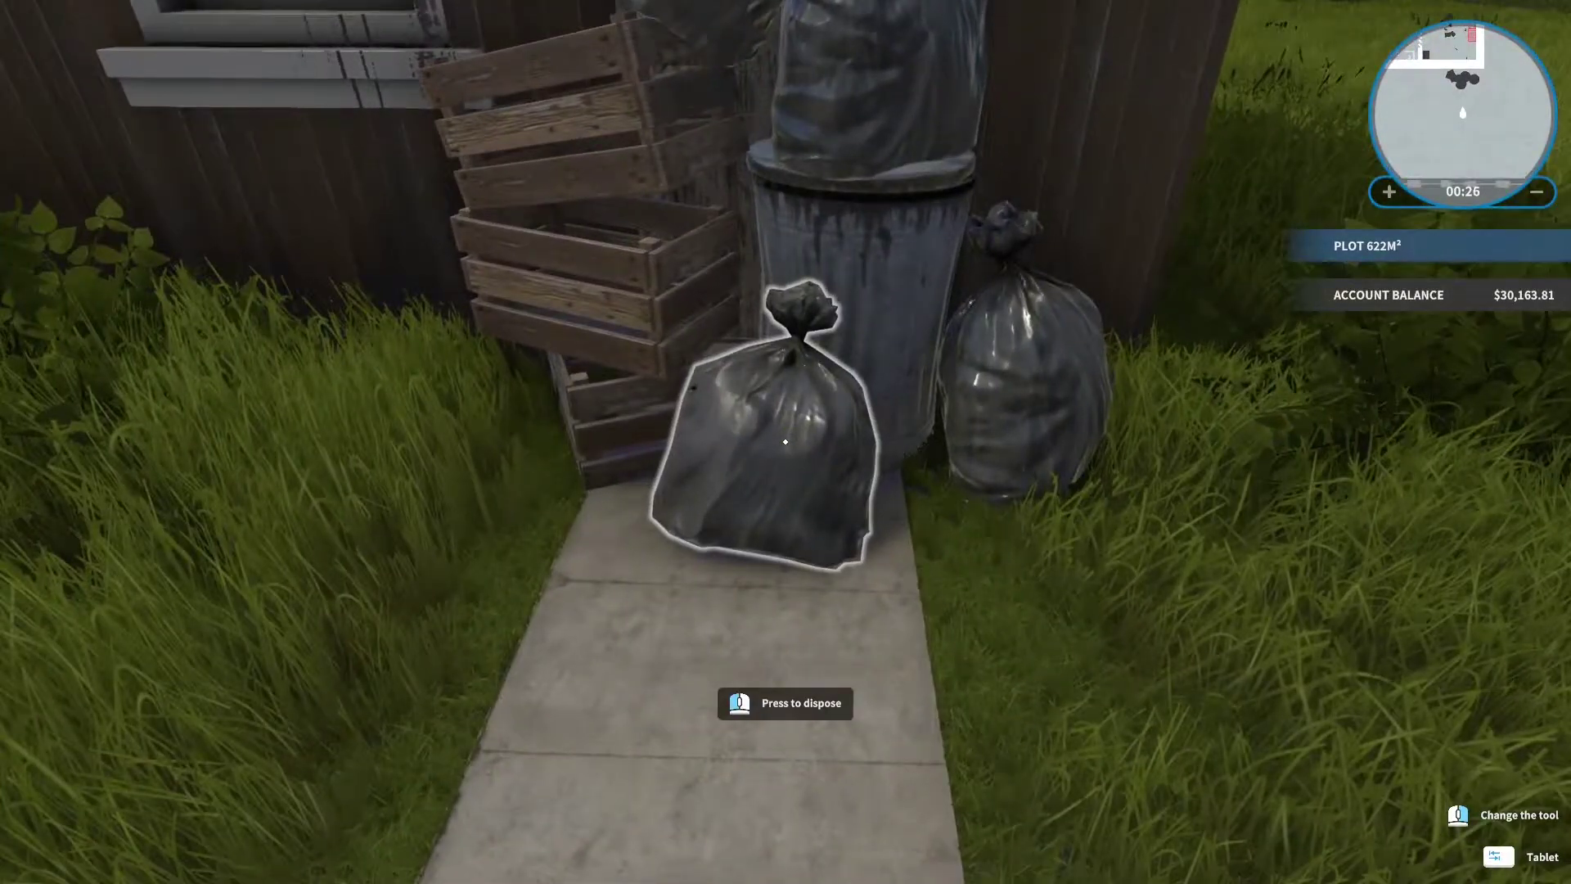
# Throw away the garbage bags and trash can, then walk up to the shack door.
pyautogui.click(786, 442)
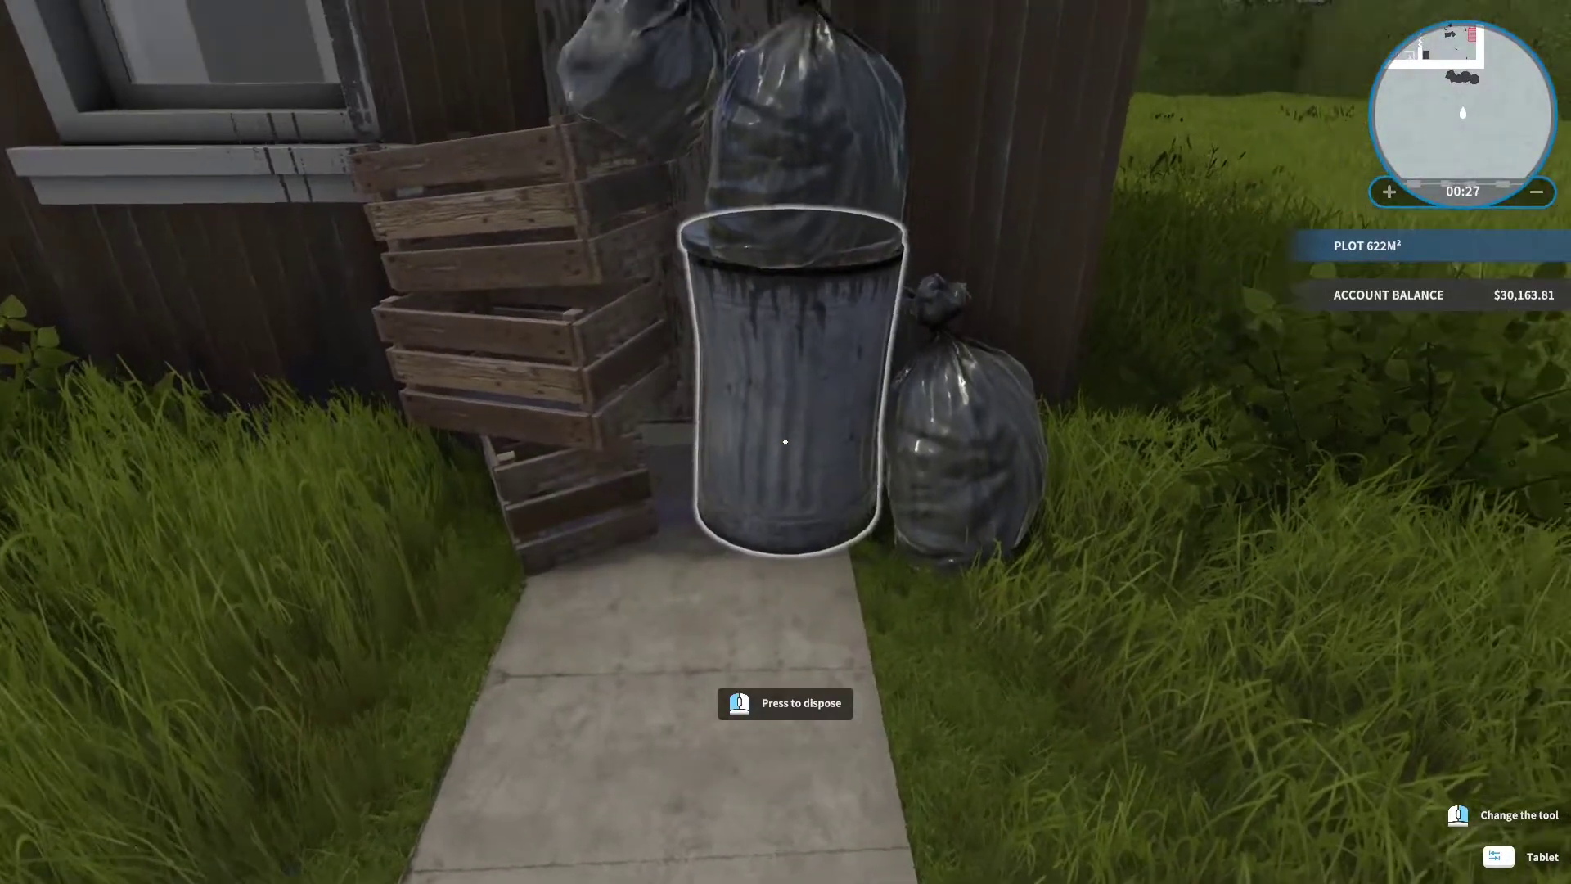
pyautogui.click(785, 442)
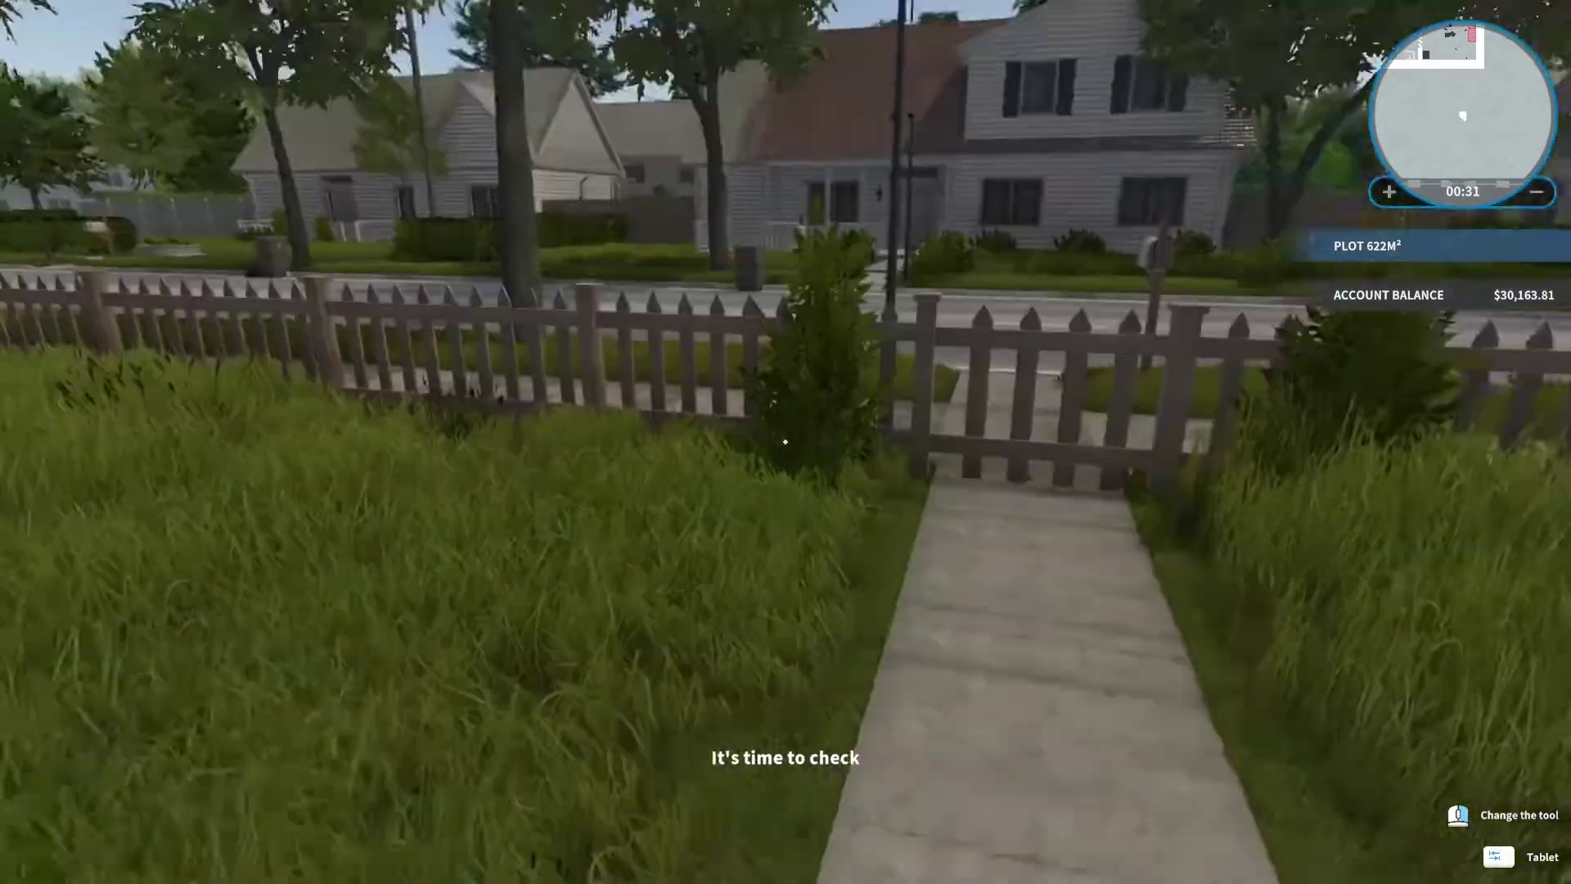
pyautogui.press('w')
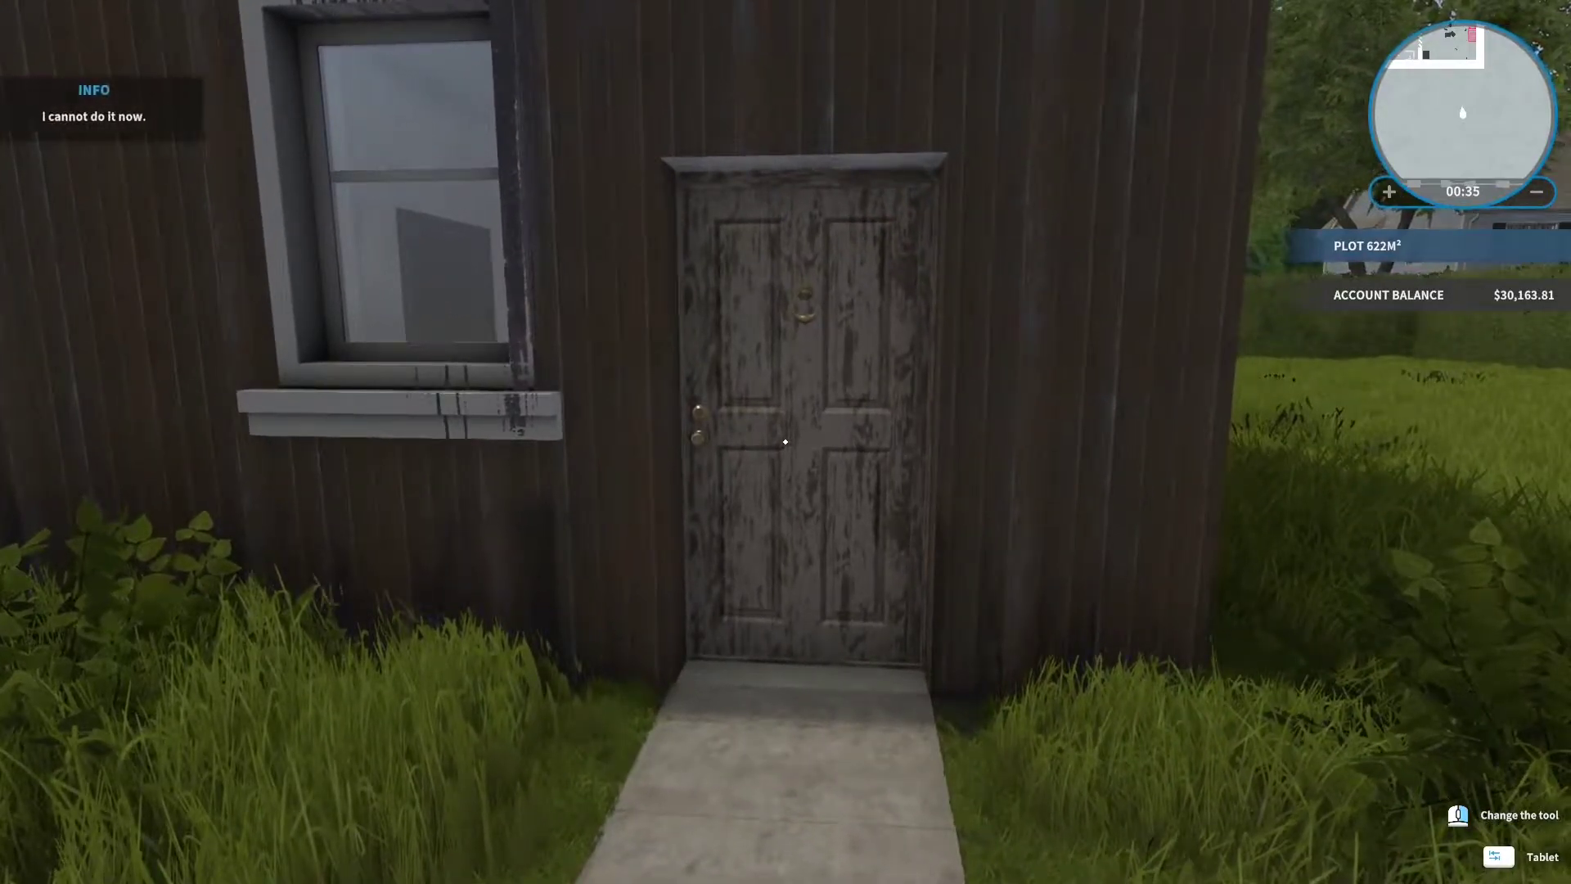
pyautogui.press('w')
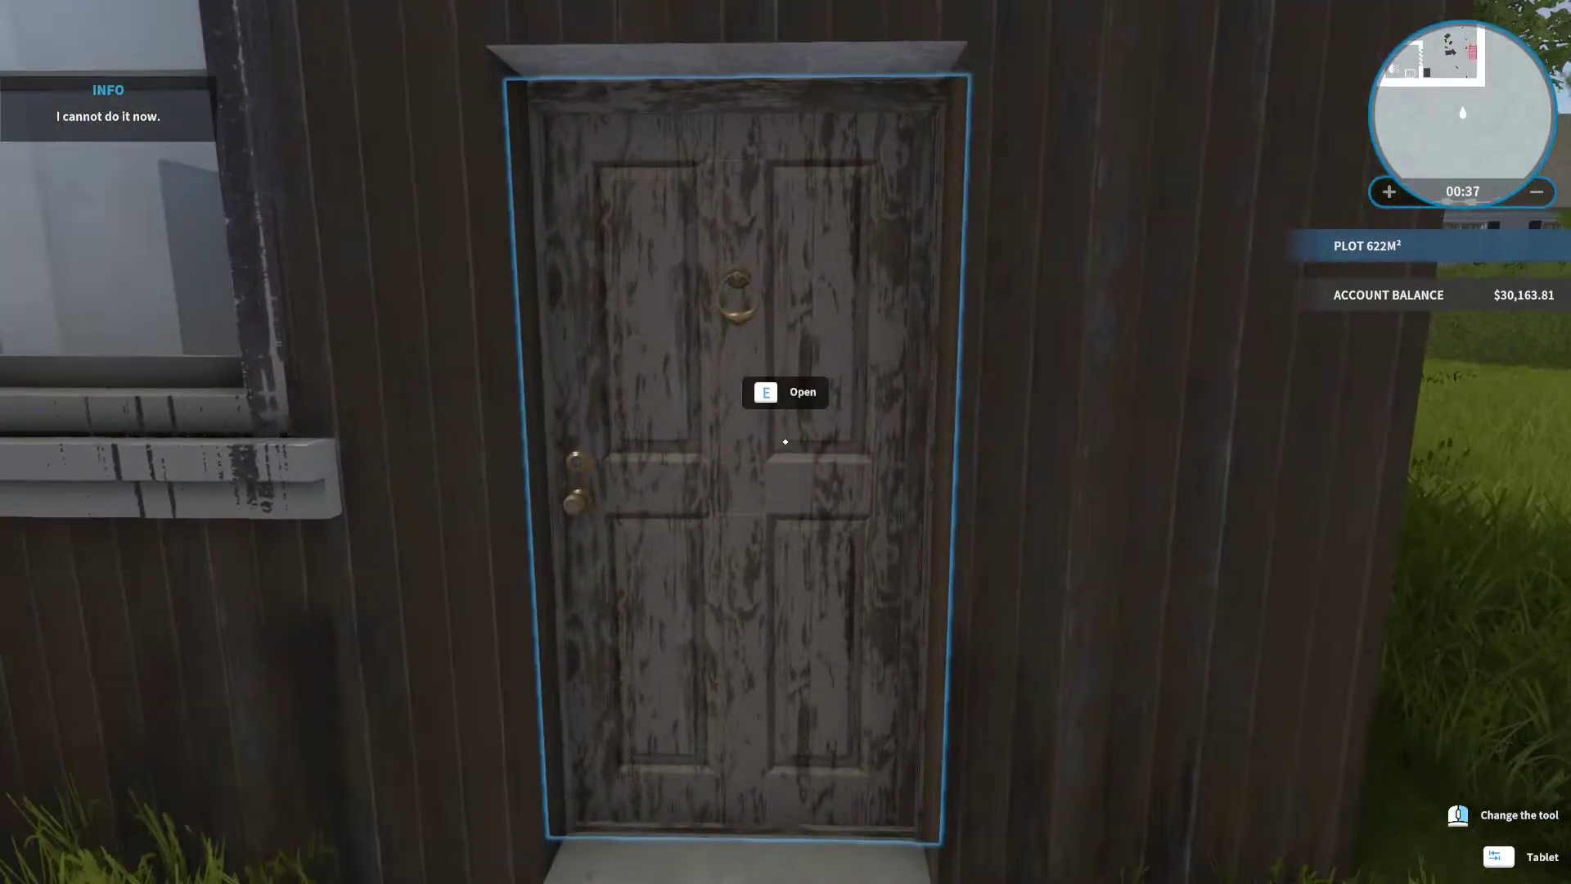
# Enter the shack and walk past the bed and radiator to the kitchen stove.
pyautogui.press('e')
pyautogui.press('w')
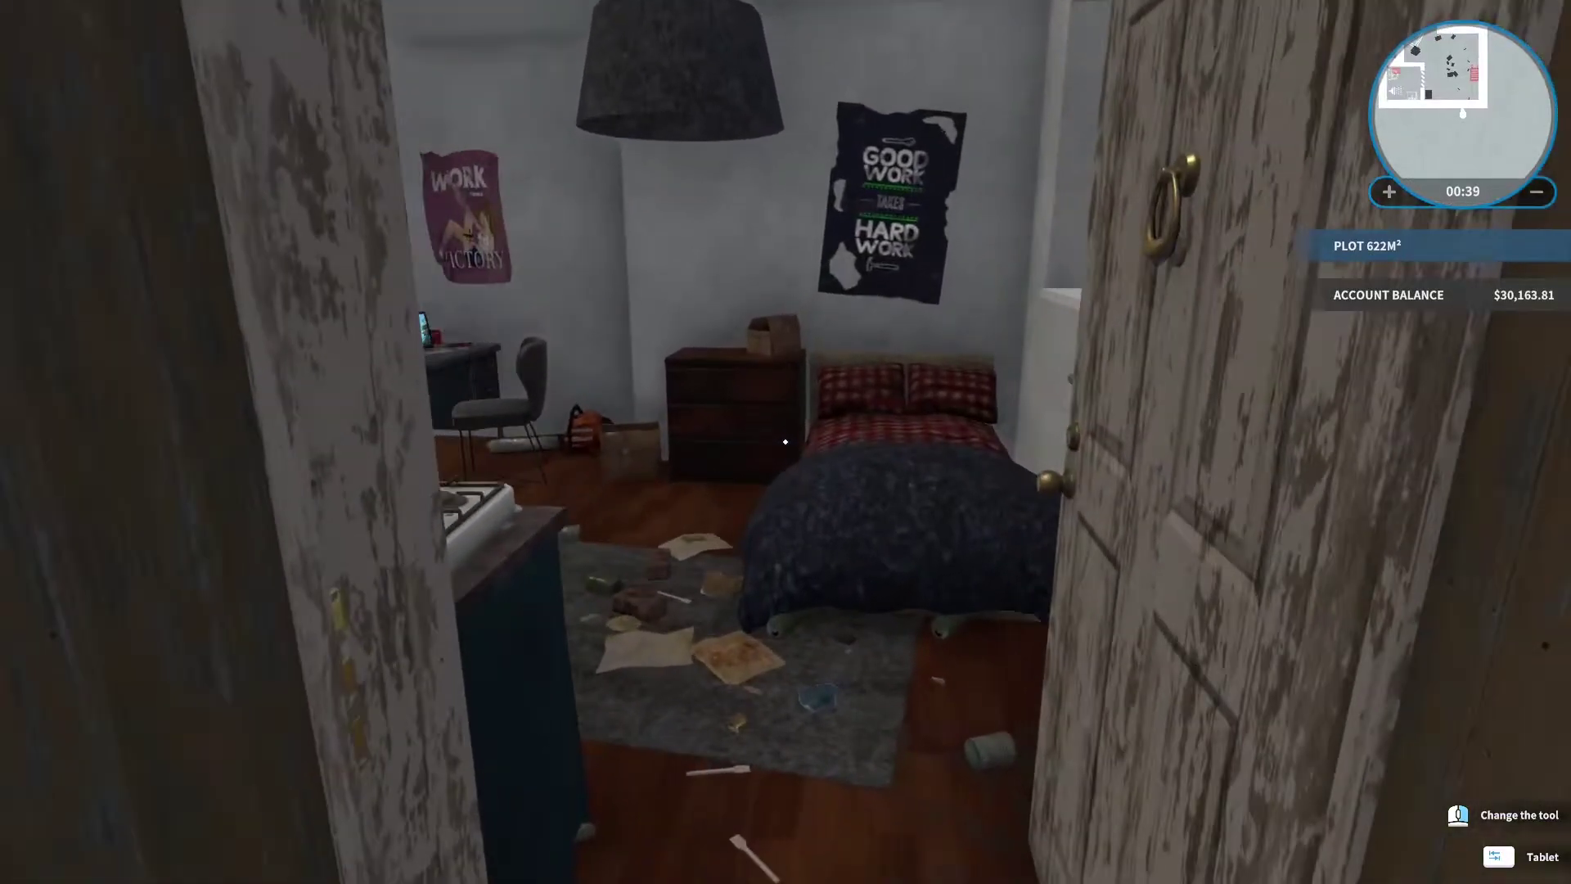
pyautogui.press('w')
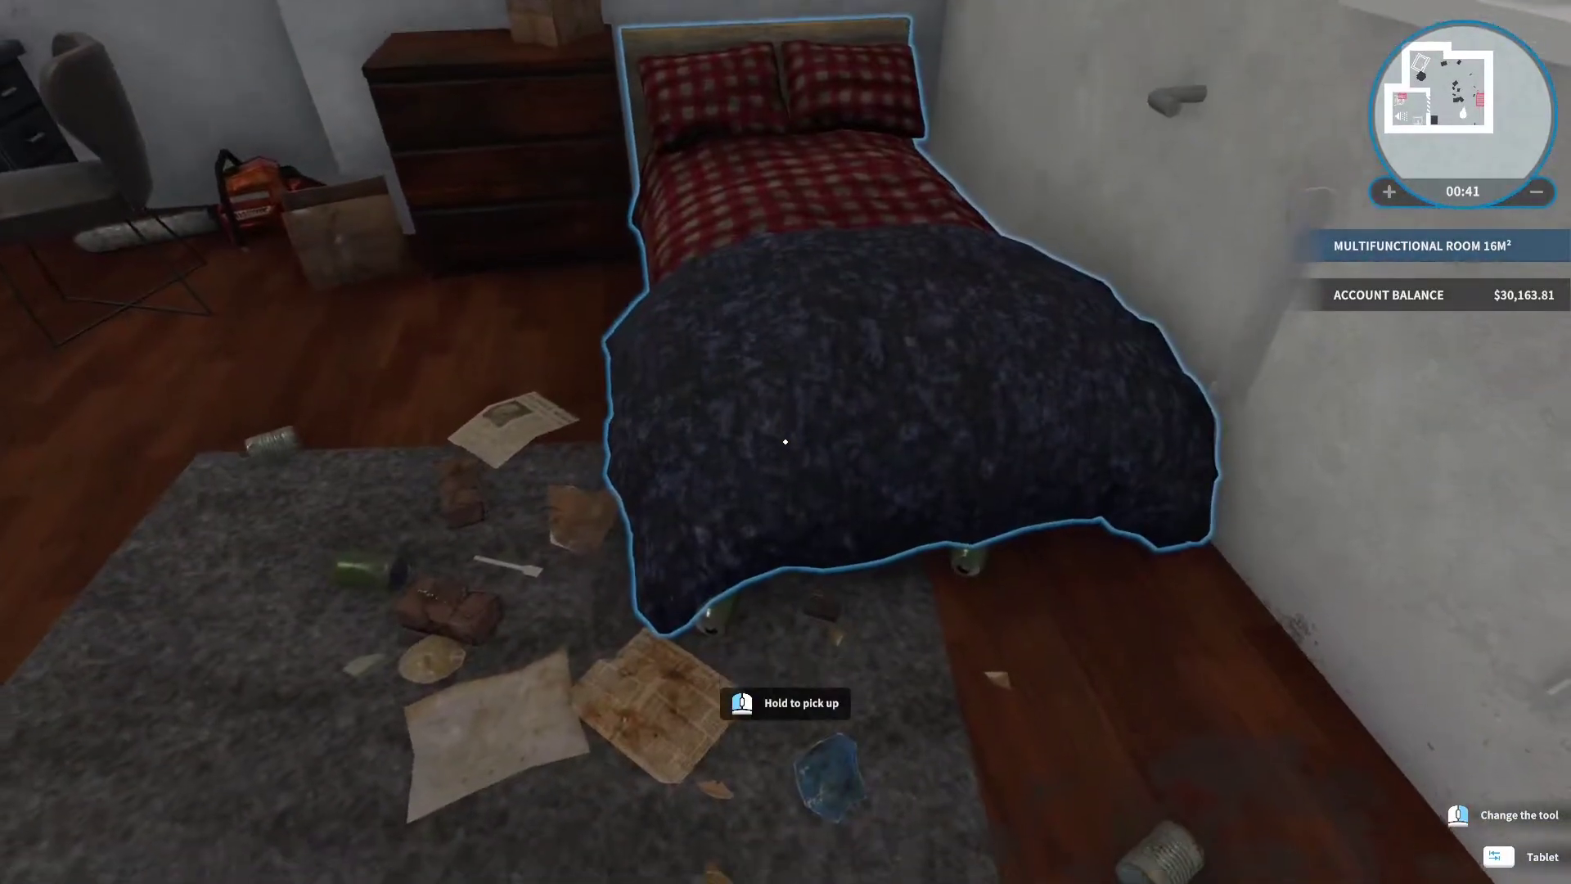
pyautogui.press('w')
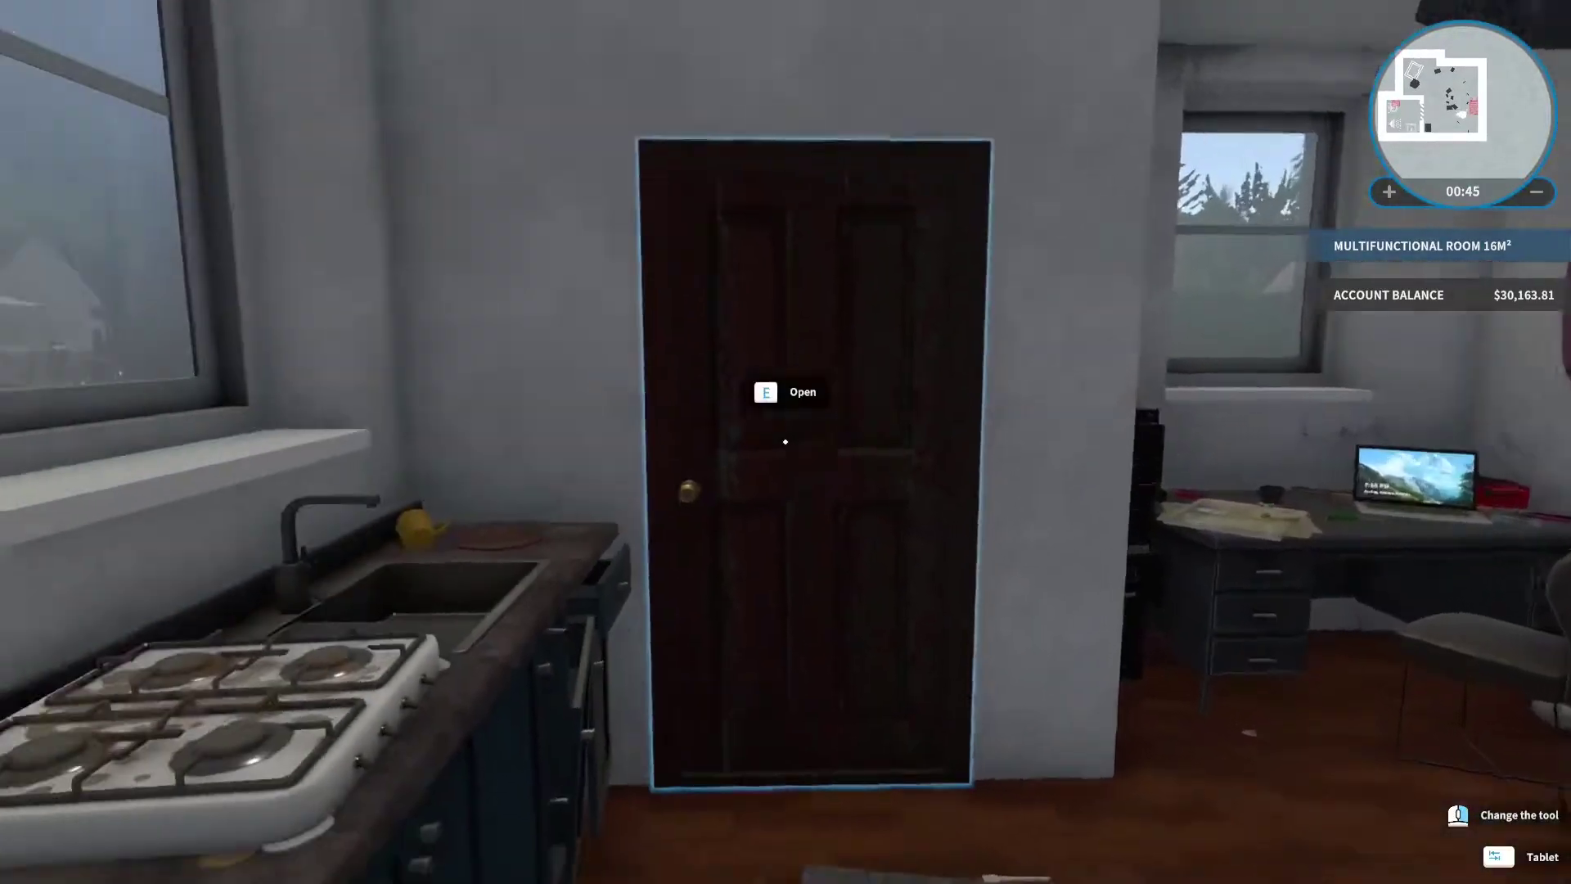
pyautogui.press('w')
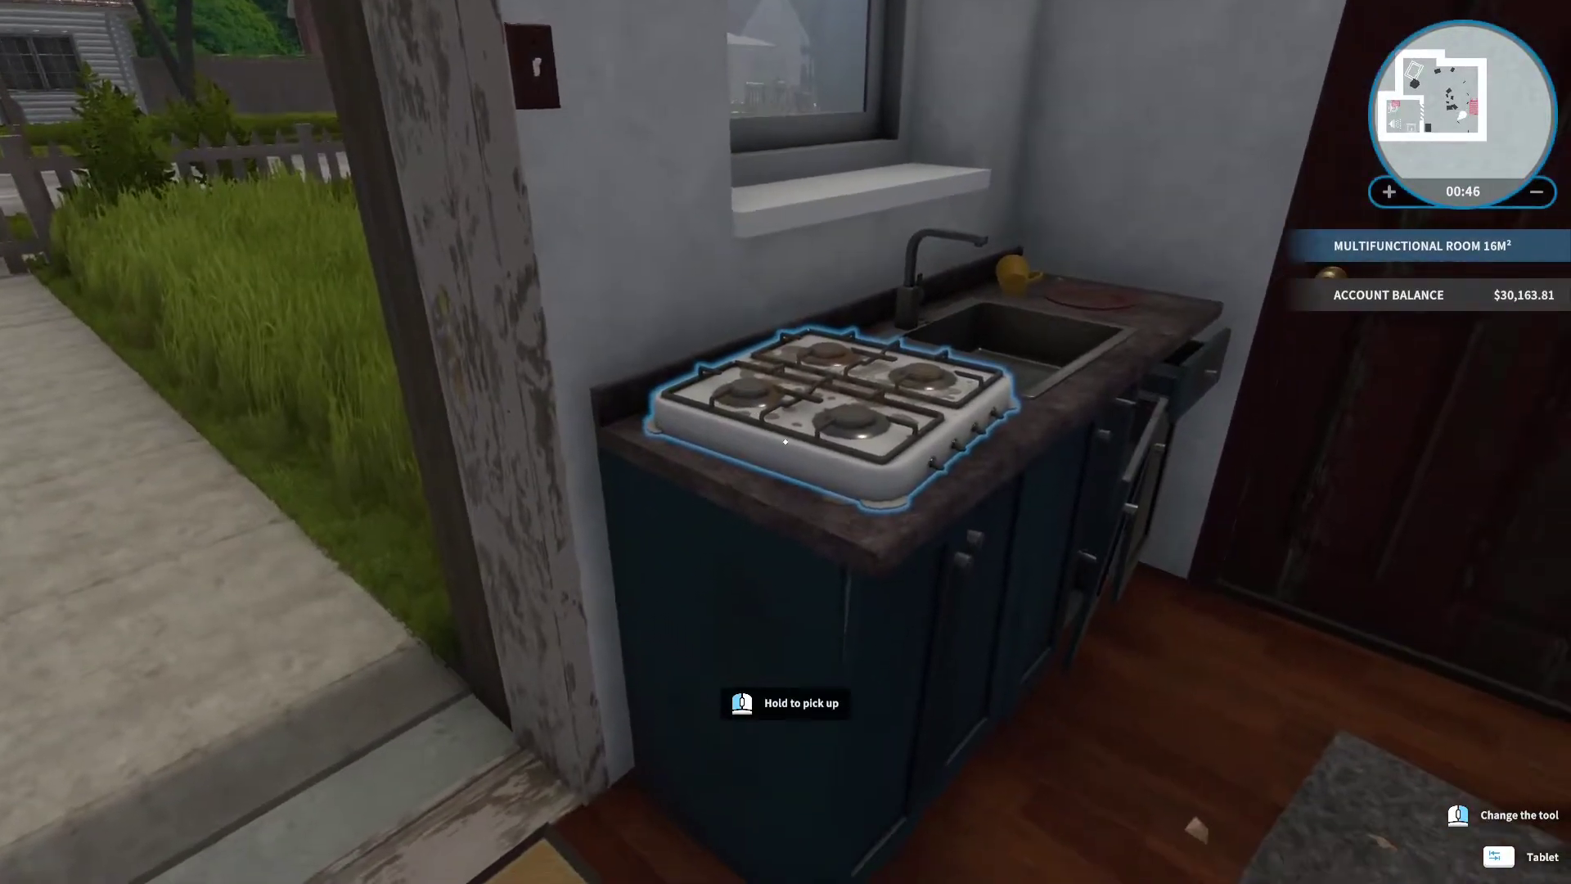
pyautogui.click(785, 442)
pyautogui.press('s')
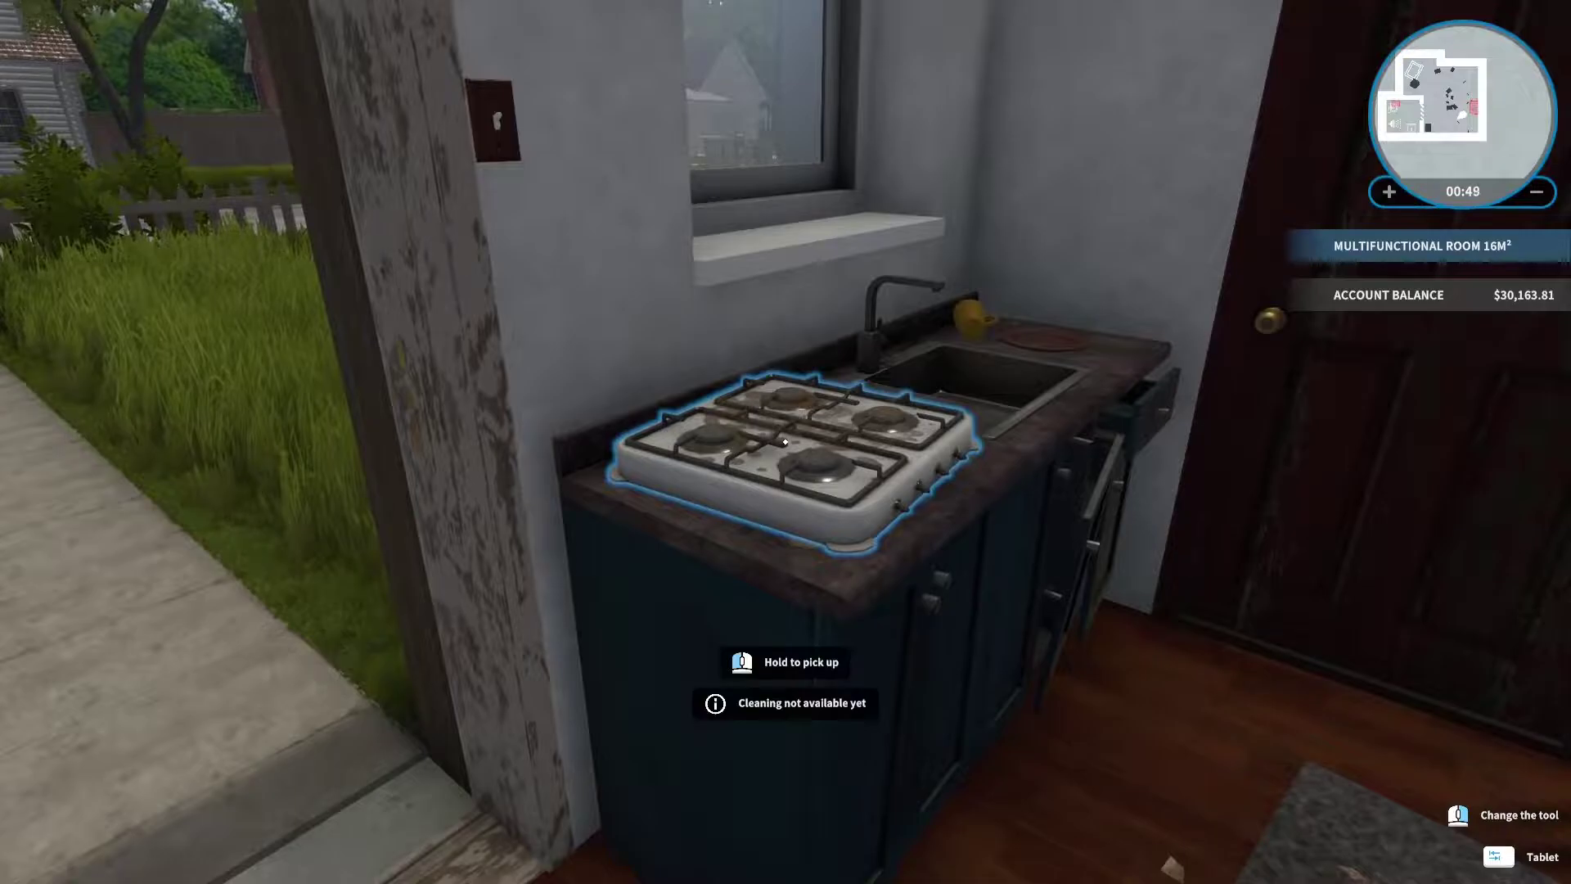
pyautogui.press('w')
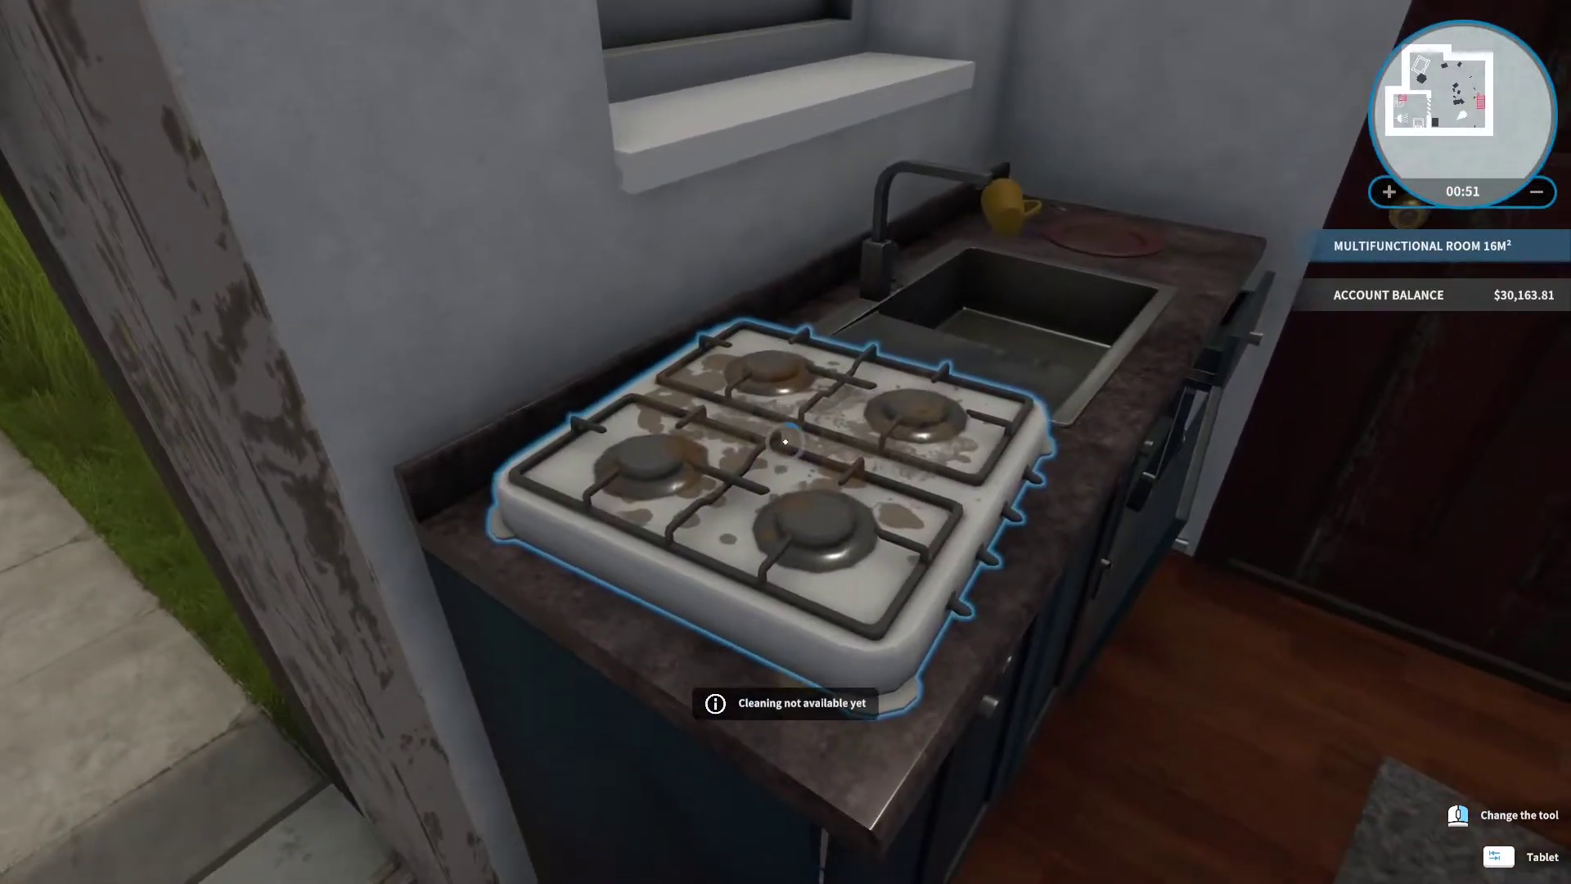
# Lift the stove and set it back on the counter twice, then go out to the yard.
pyautogui.click(786, 442)
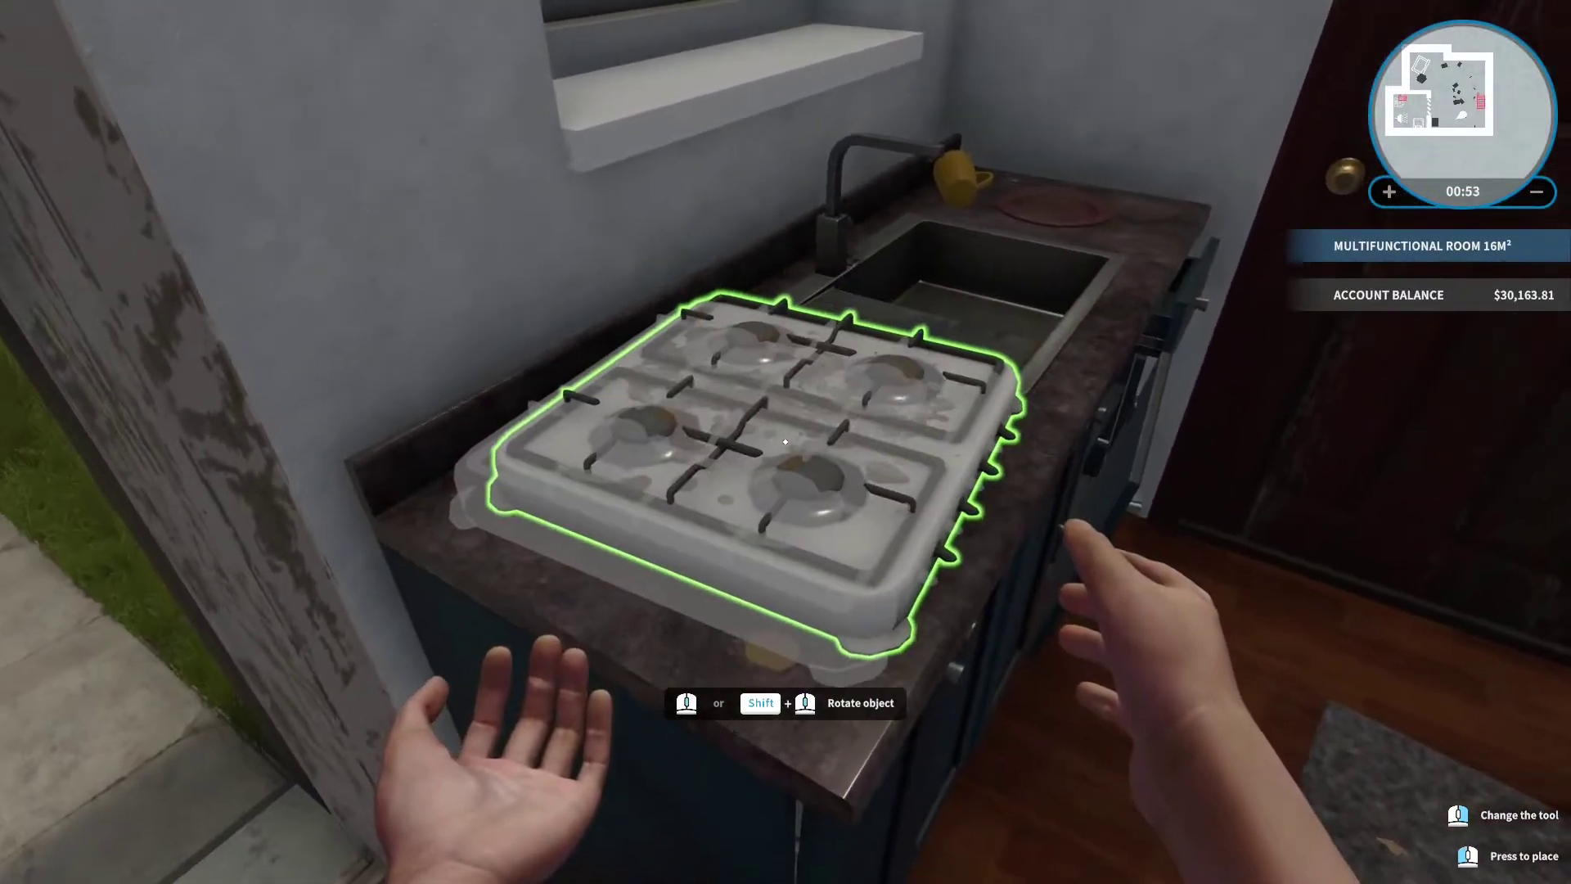
pyautogui.click(785, 442)
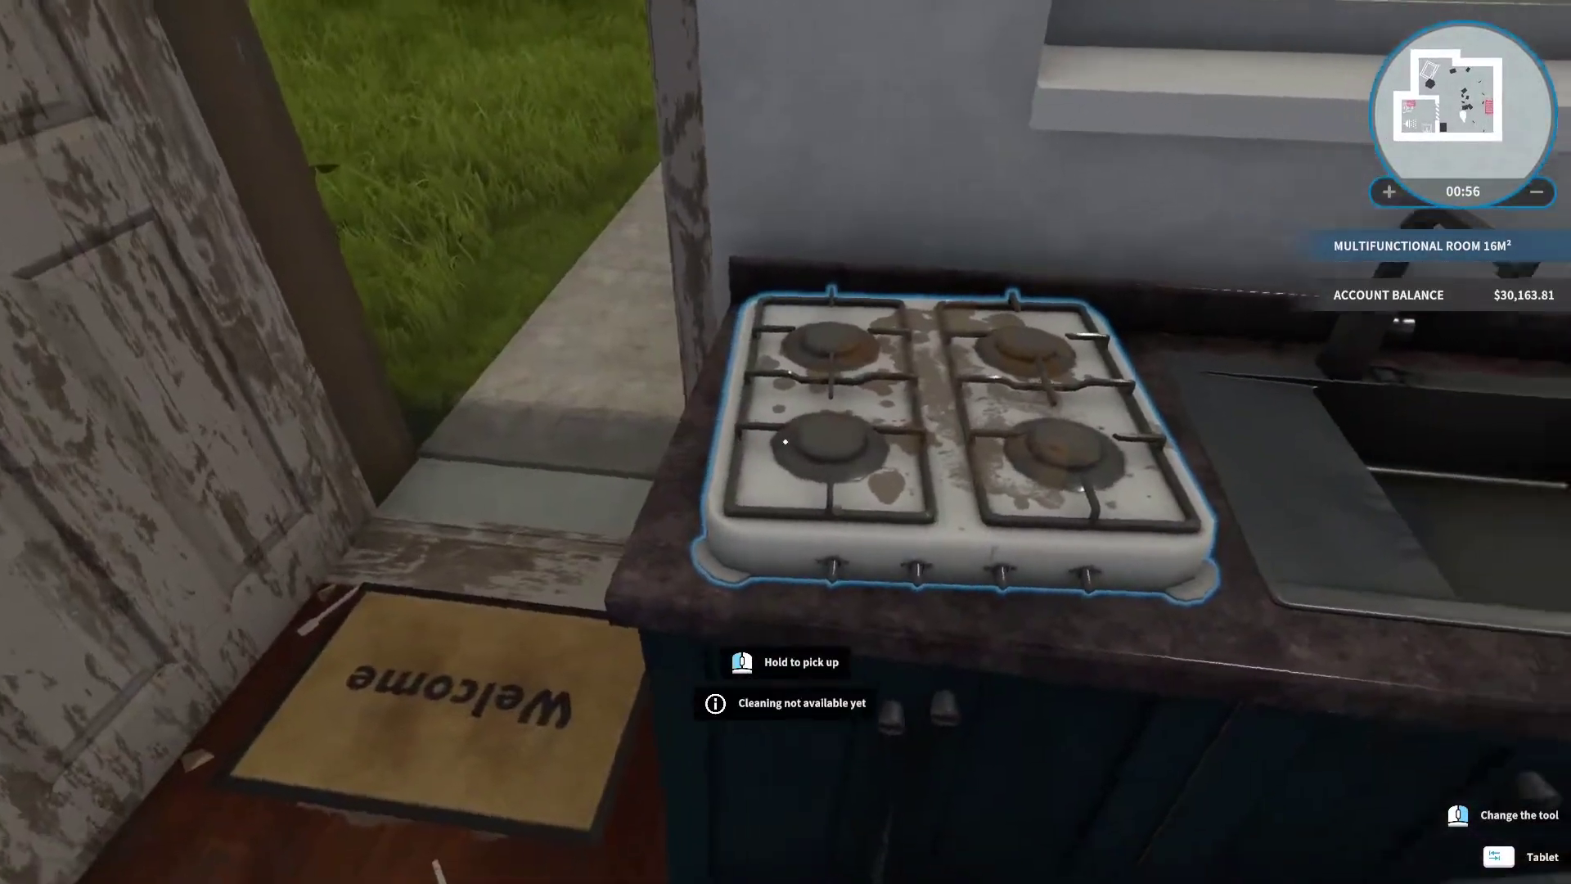
pyautogui.click(786, 442)
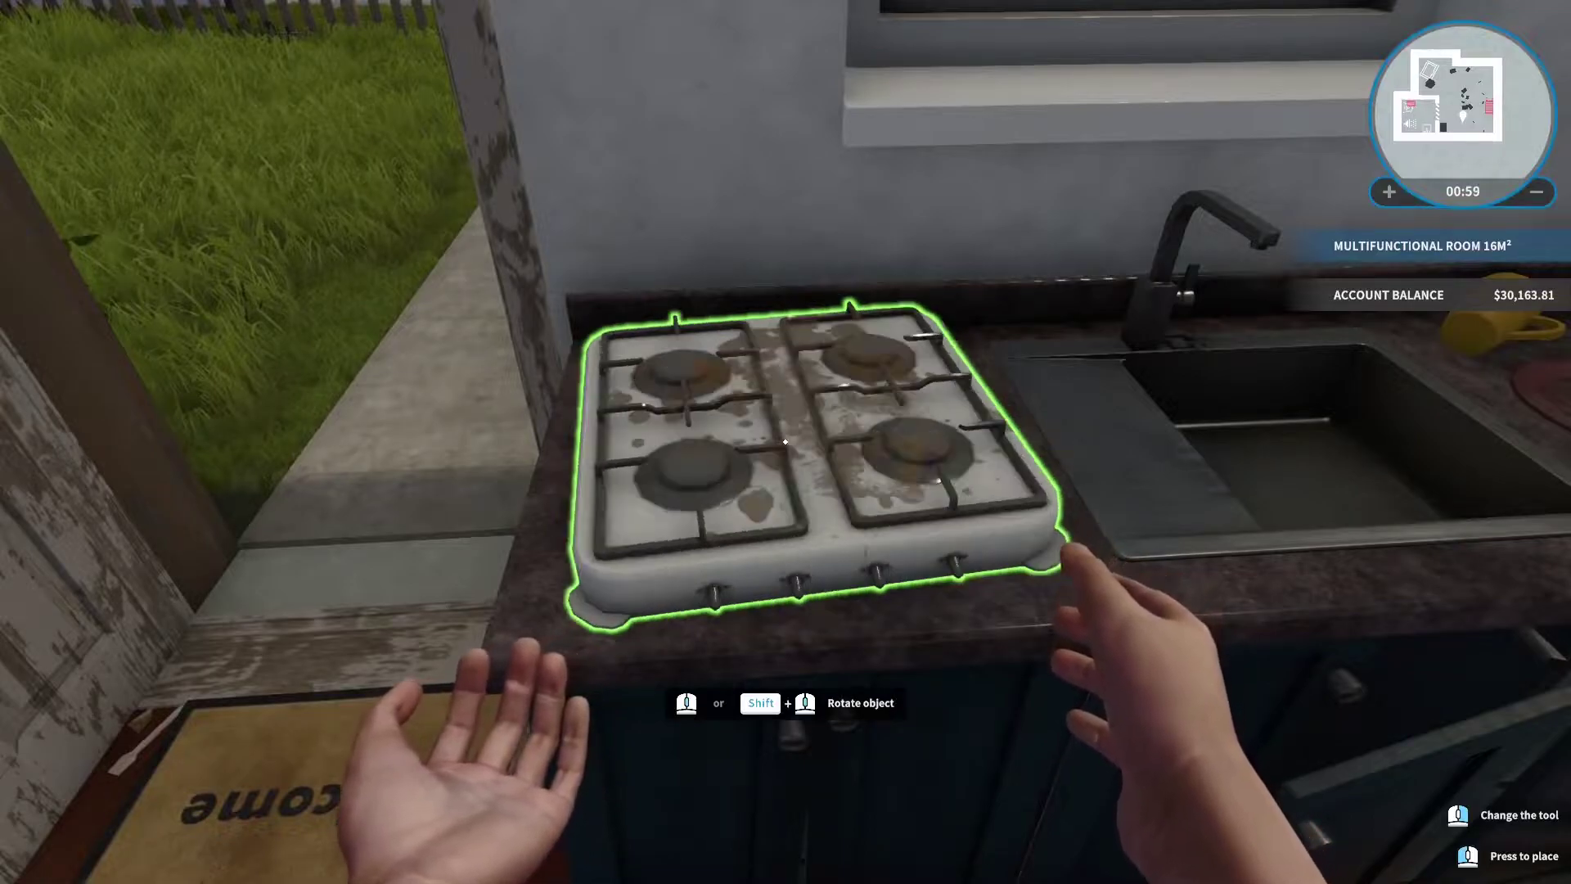
pyautogui.click(786, 442)
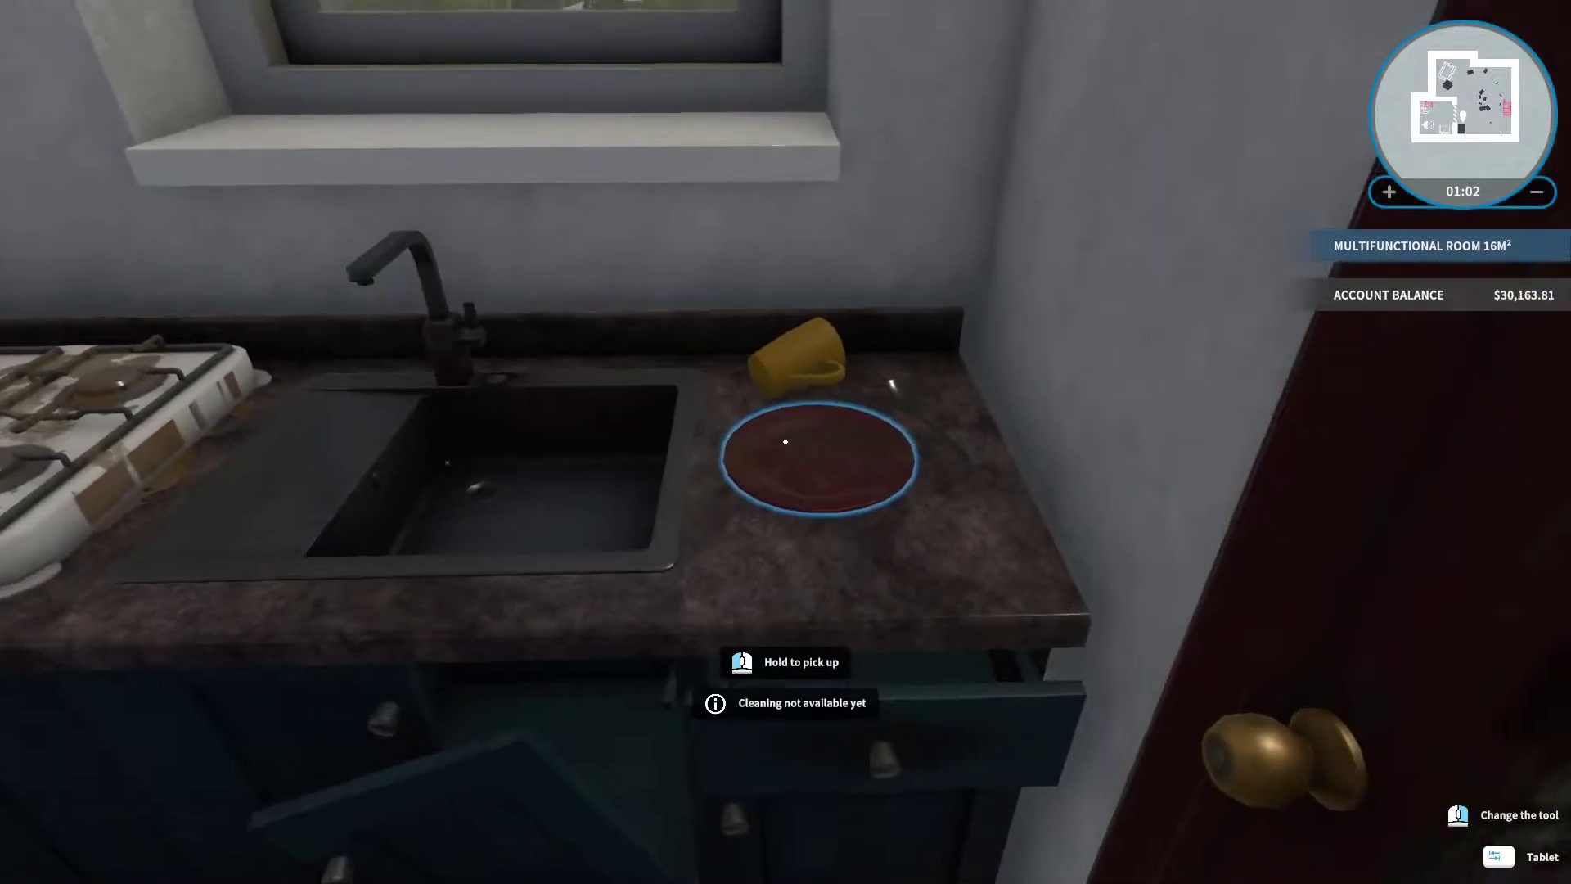
pyautogui.press('s')
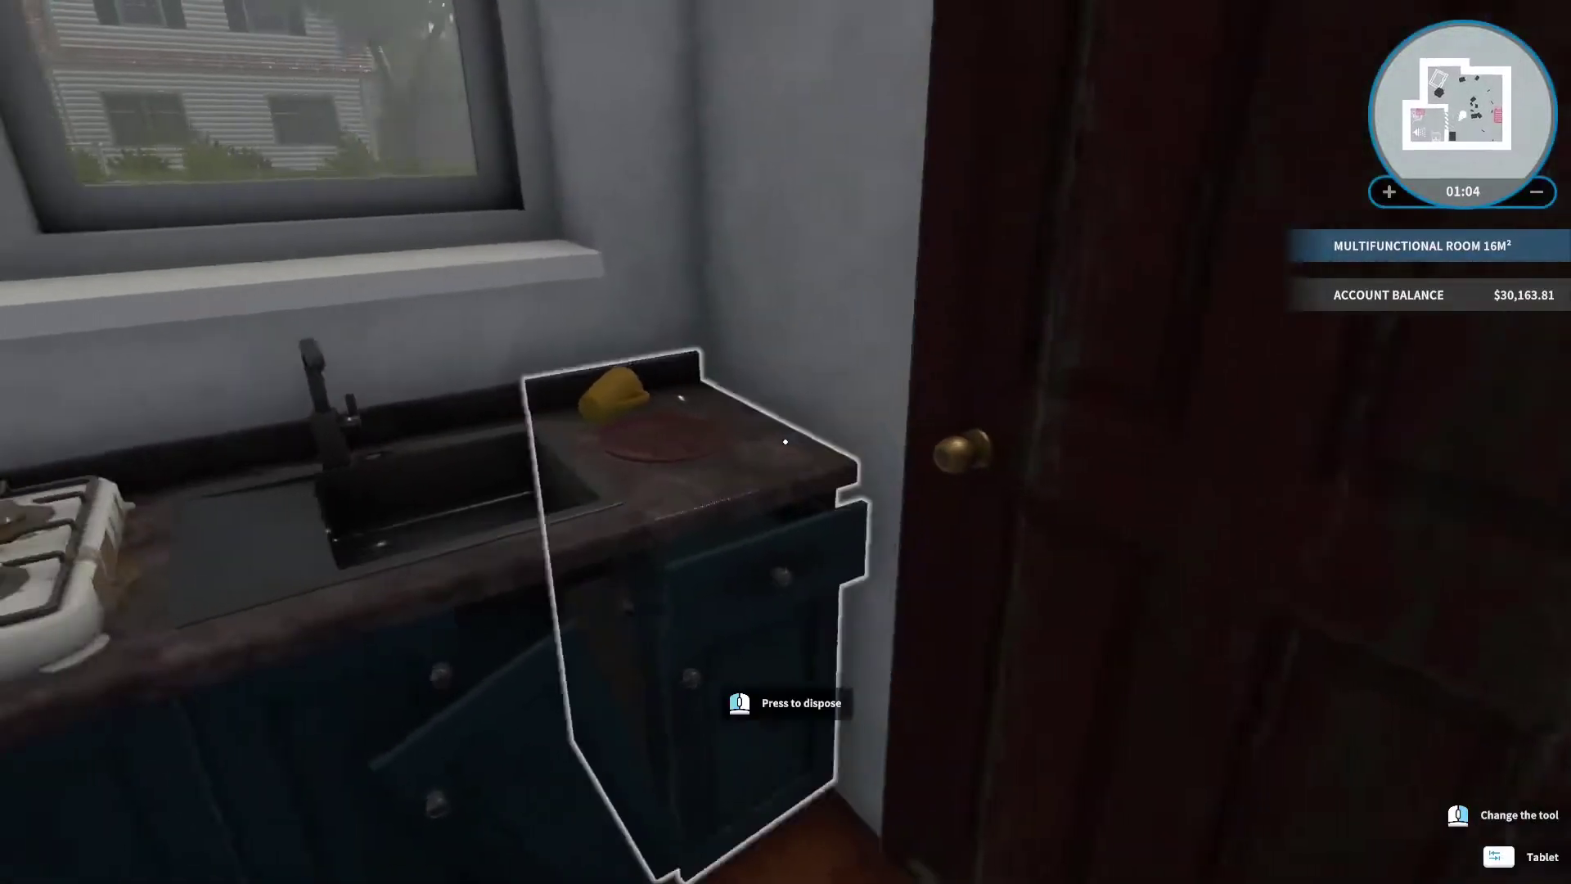
pyautogui.press('w')
pyautogui.press('s')
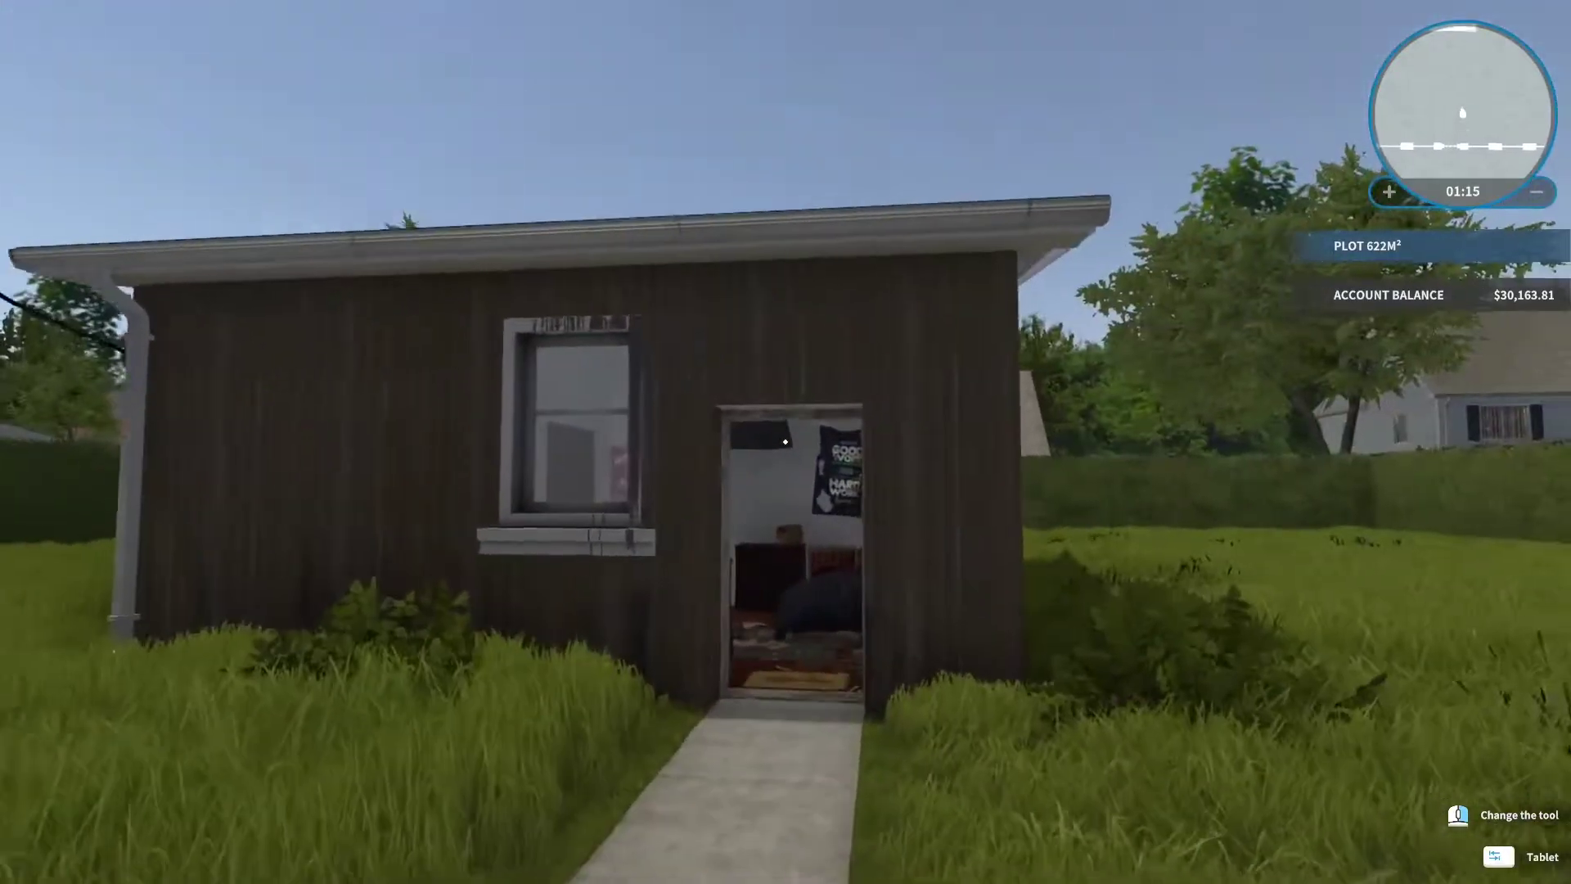
# Go back inside, dismiss the laptop explanation and start using the desk laptop.
pyautogui.press('w')
pyautogui.press('w')
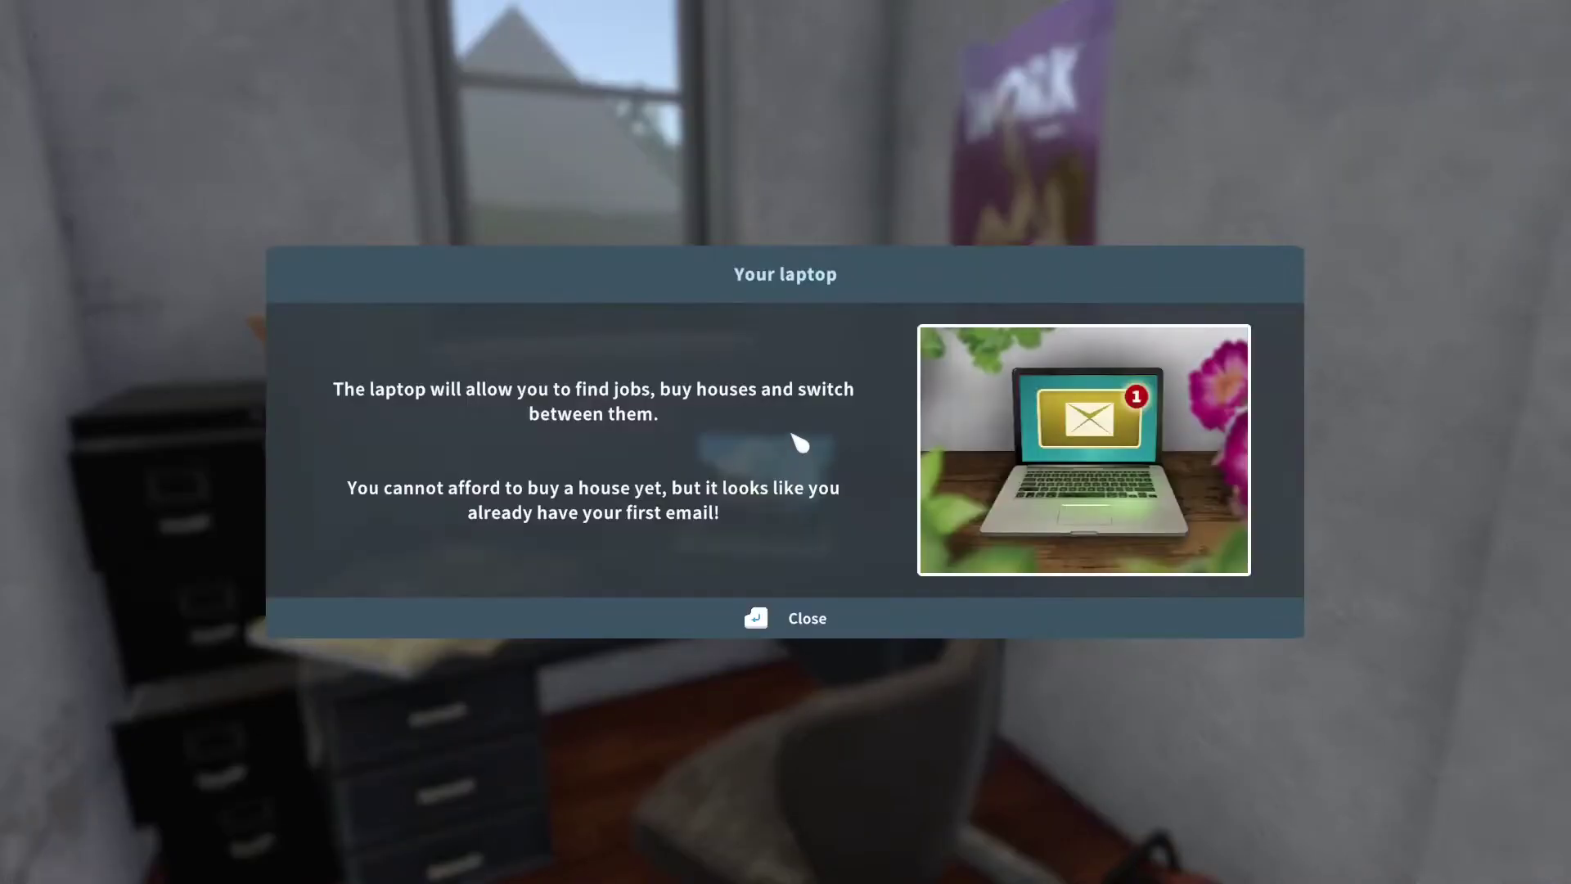
pyautogui.press('Return')
pyautogui.press('w')
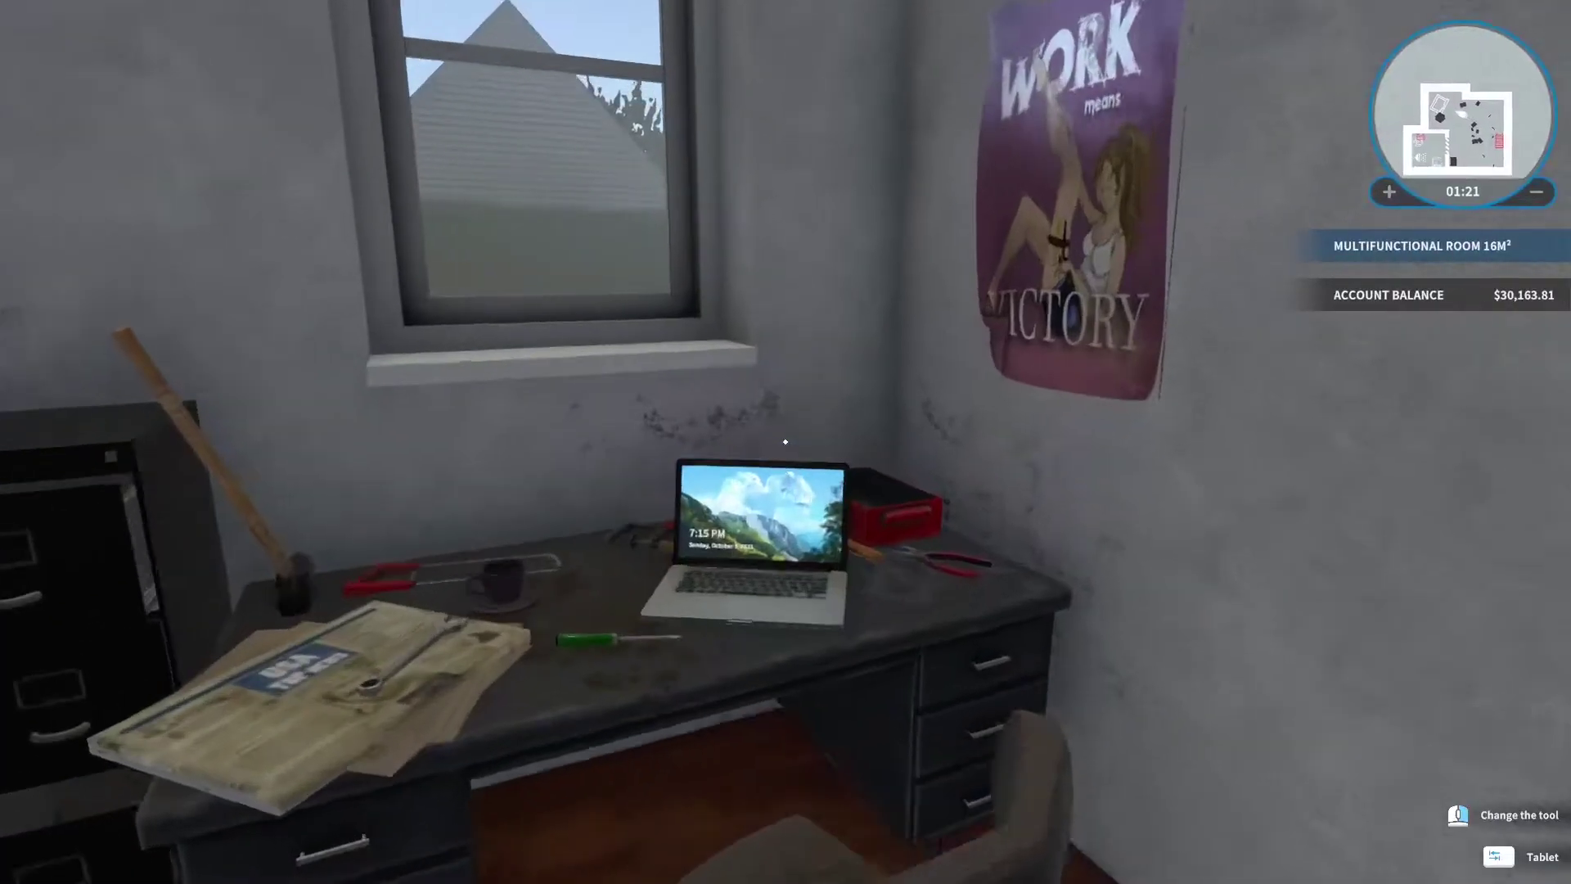
pyautogui.press('e')
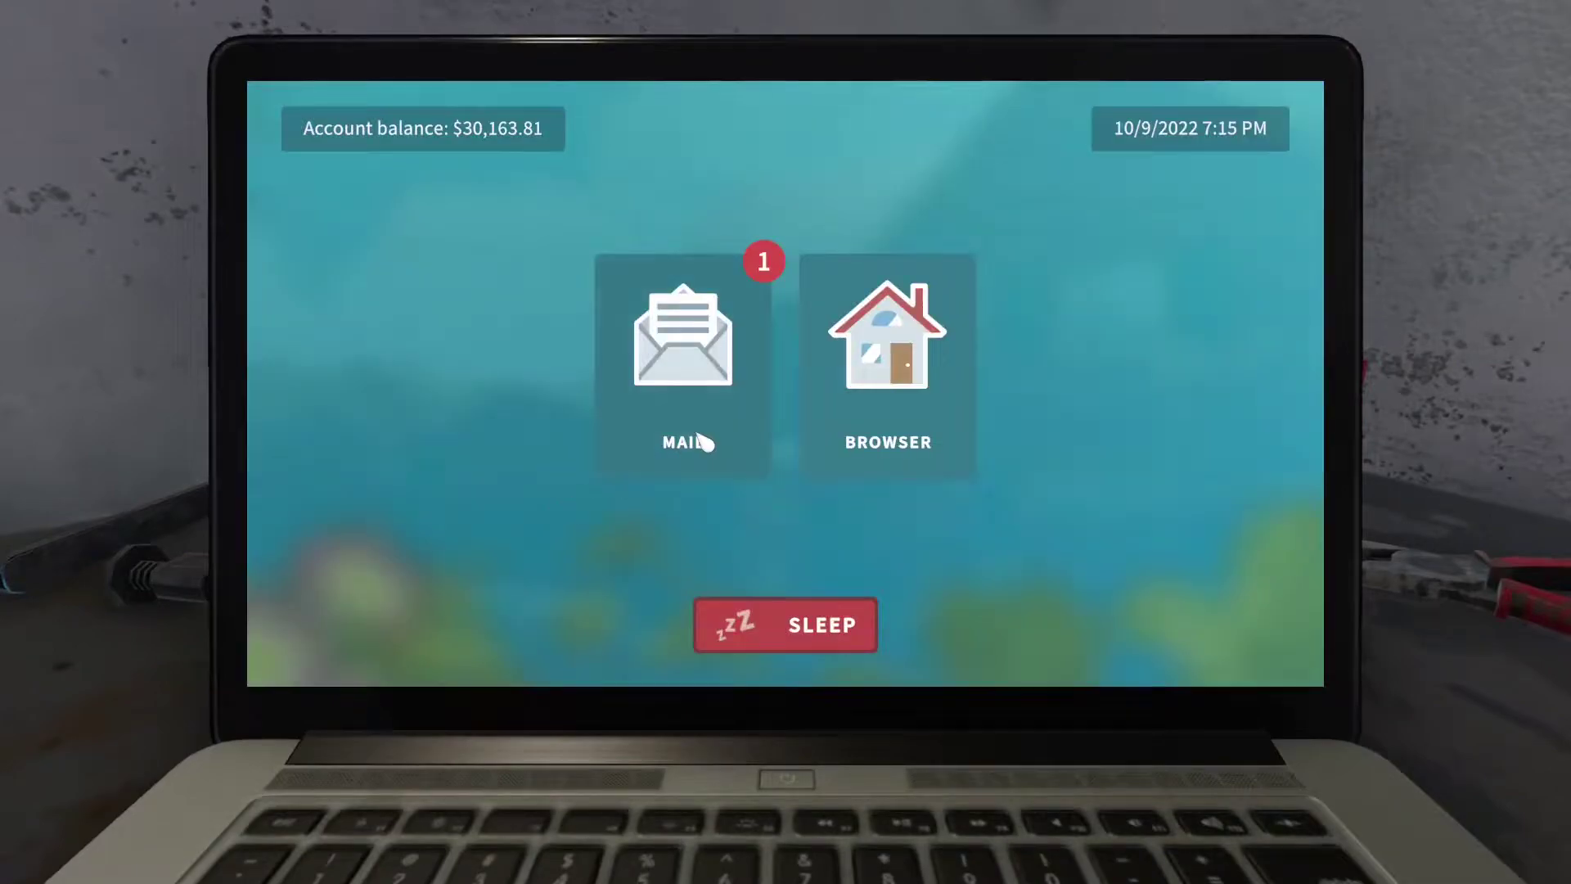
# Accept the stolen-radiator job email in Mail and dismiss the mop unlock message.
pyautogui.click(704, 442)
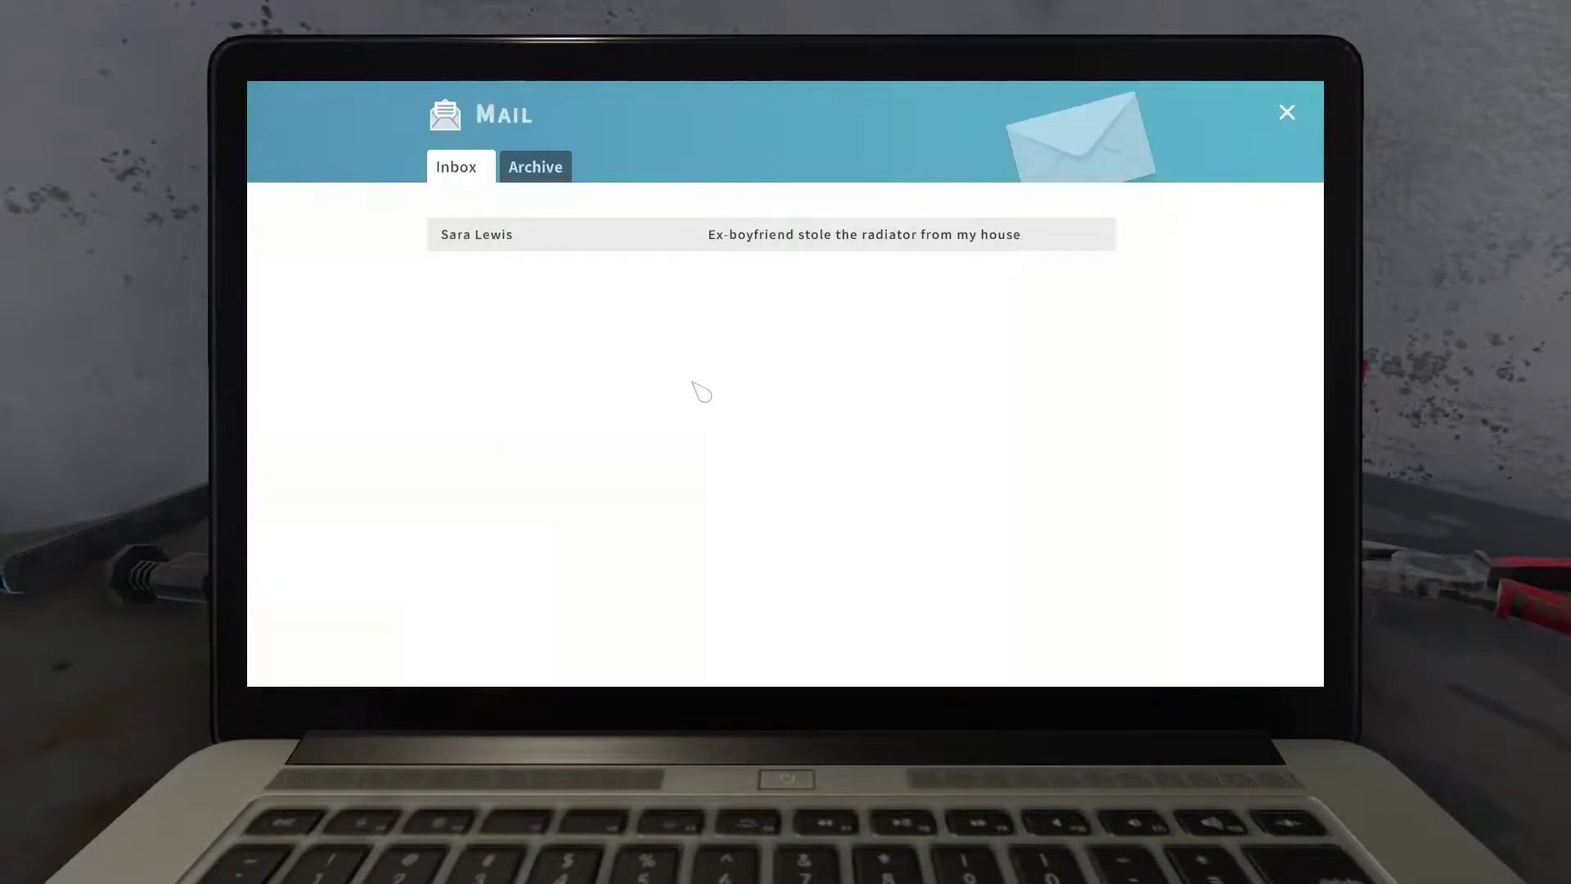
pyautogui.click(675, 238)
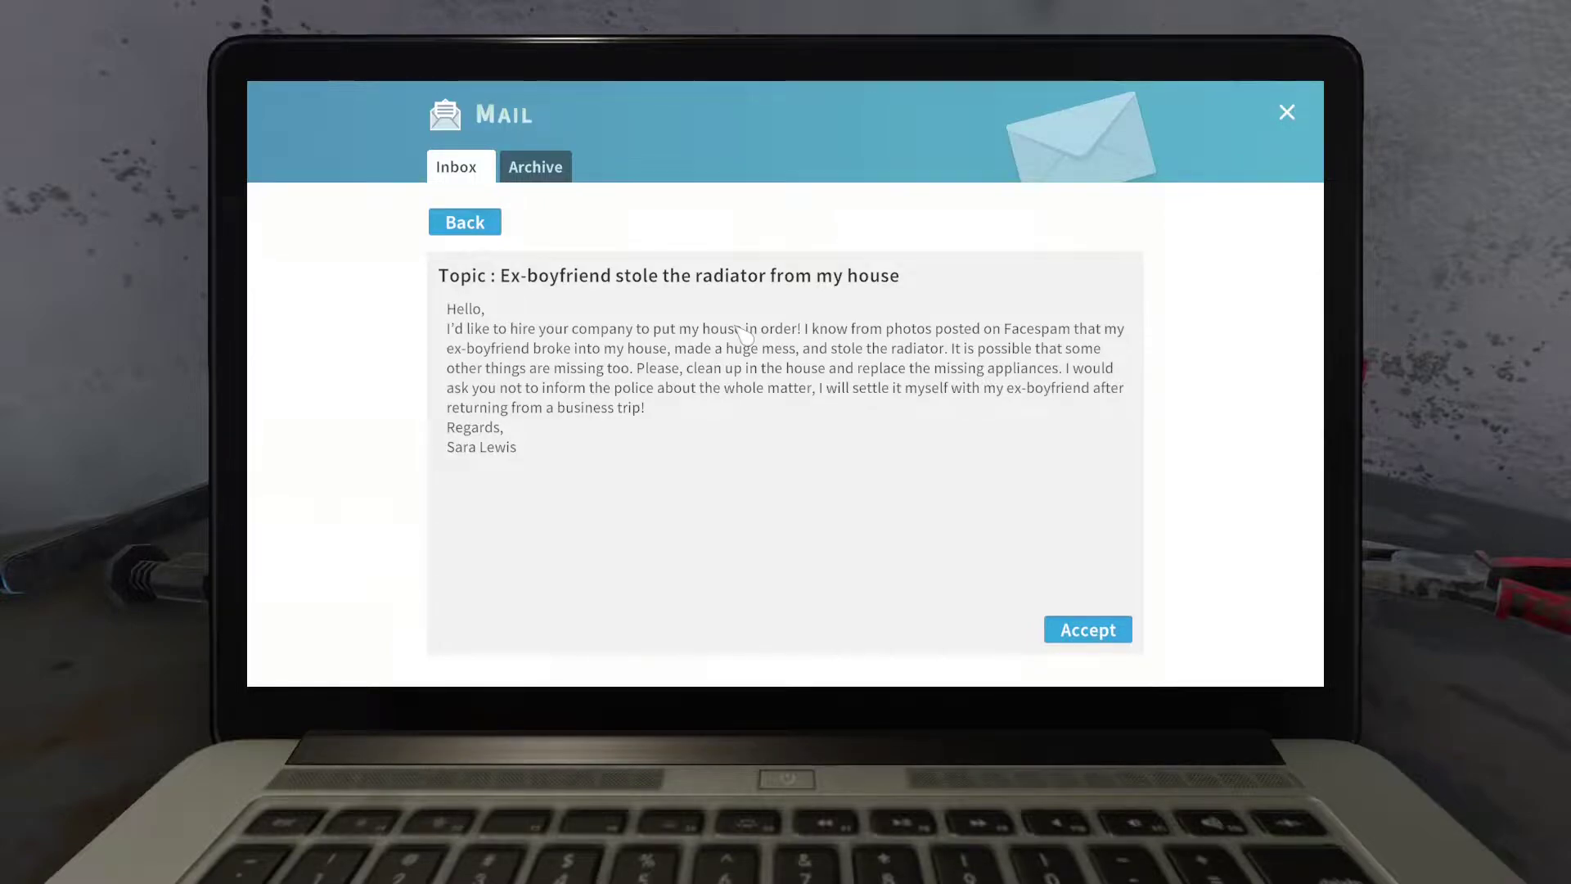
pyautogui.click(1103, 634)
pyautogui.press('Return')
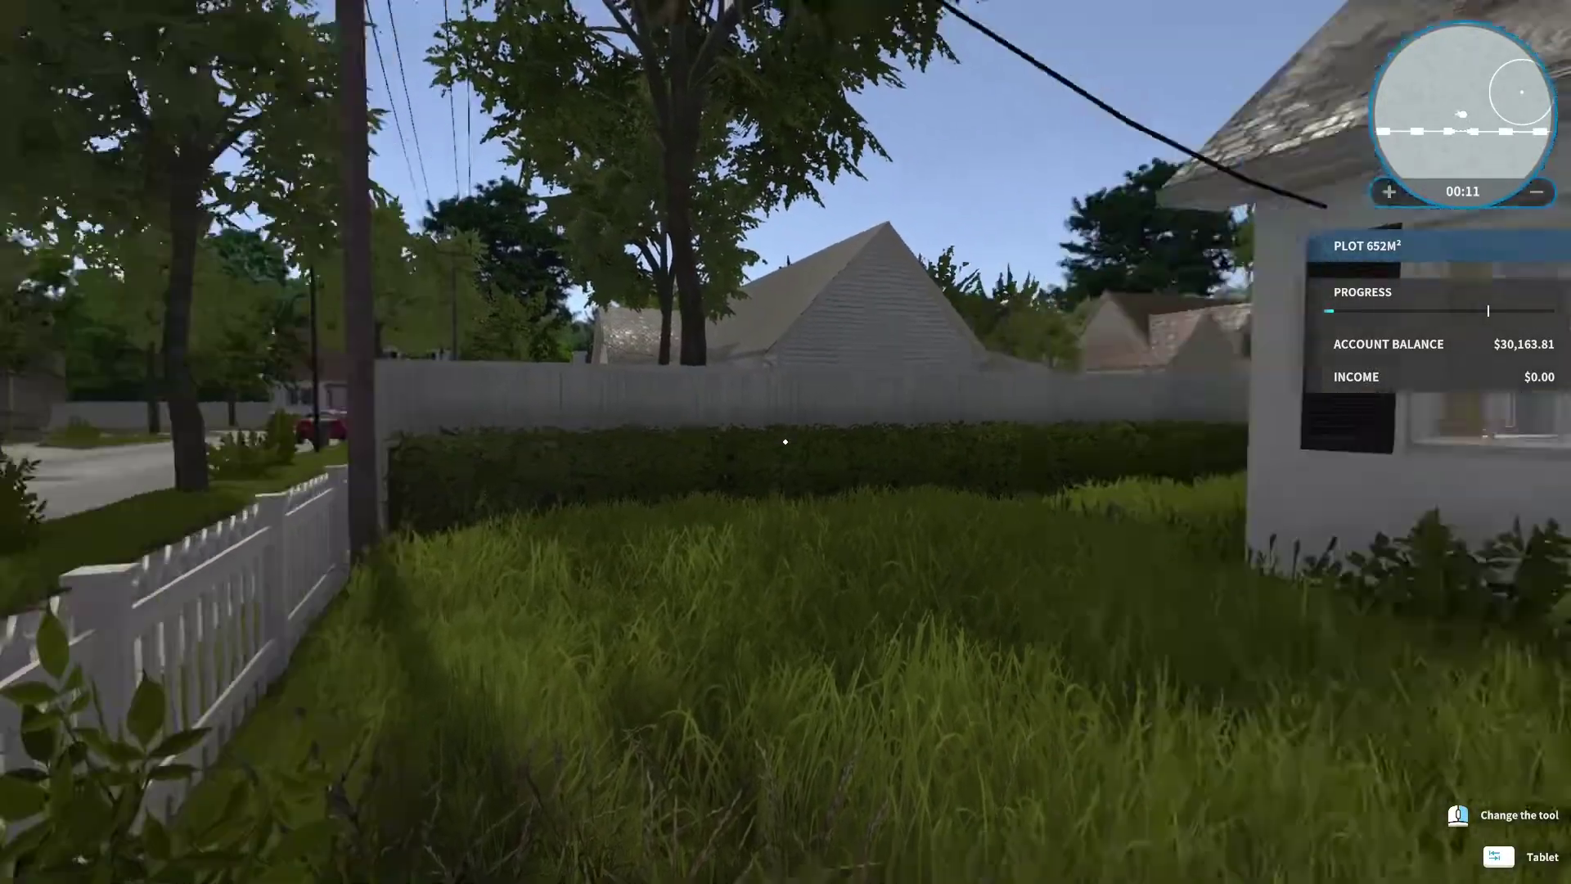
# Enter the client's house and approach the overturned chair in the living room.
pyautogui.press('w')
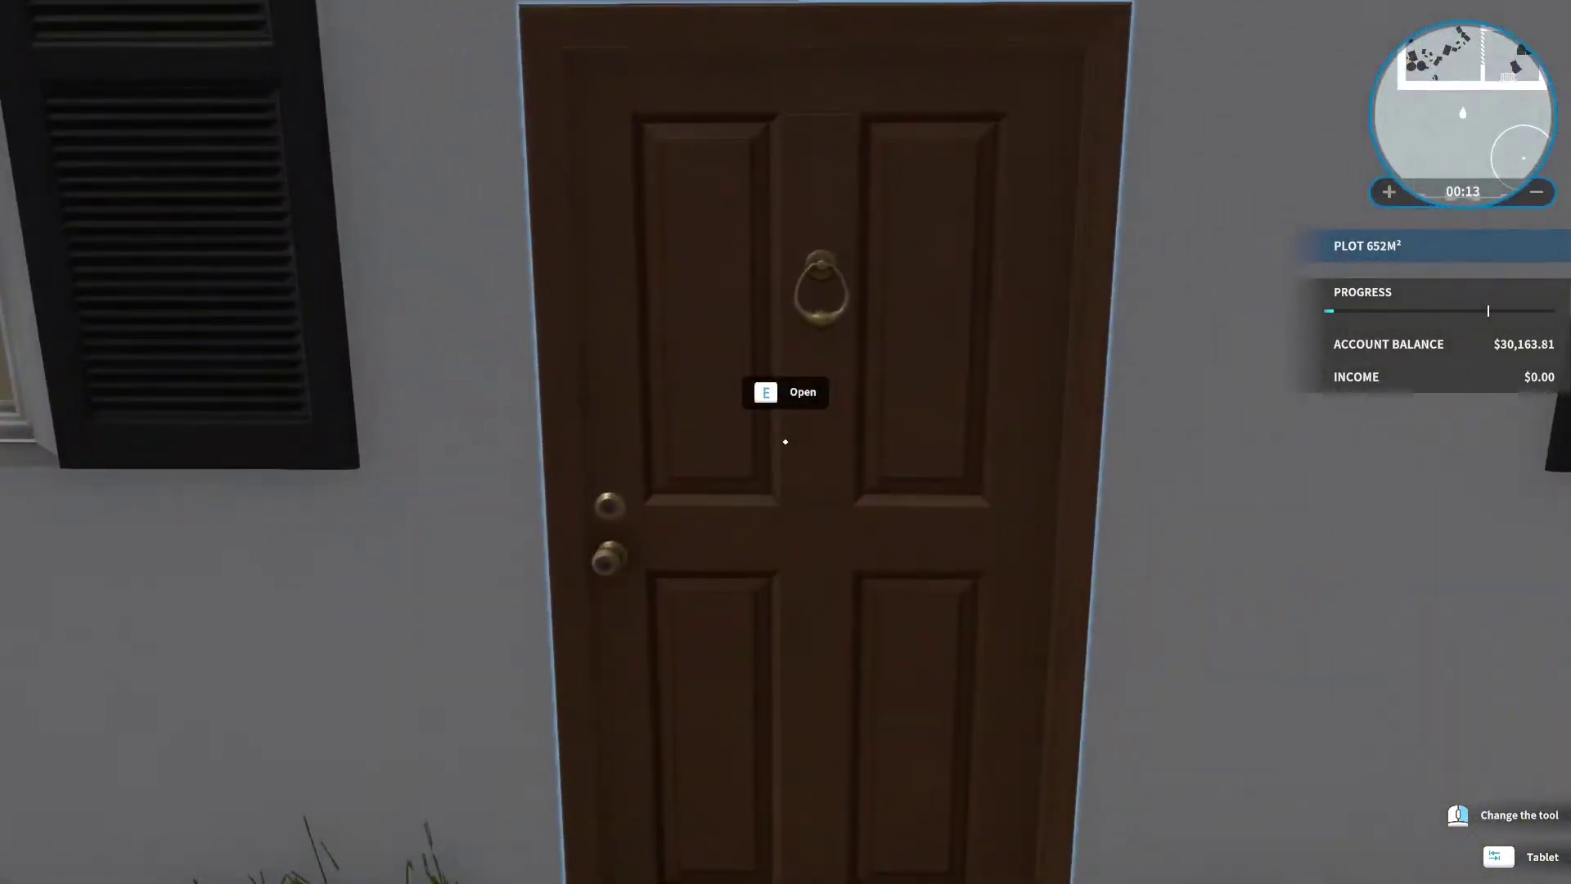
pyautogui.press('e')
pyautogui.press('w')
pyautogui.press('w')
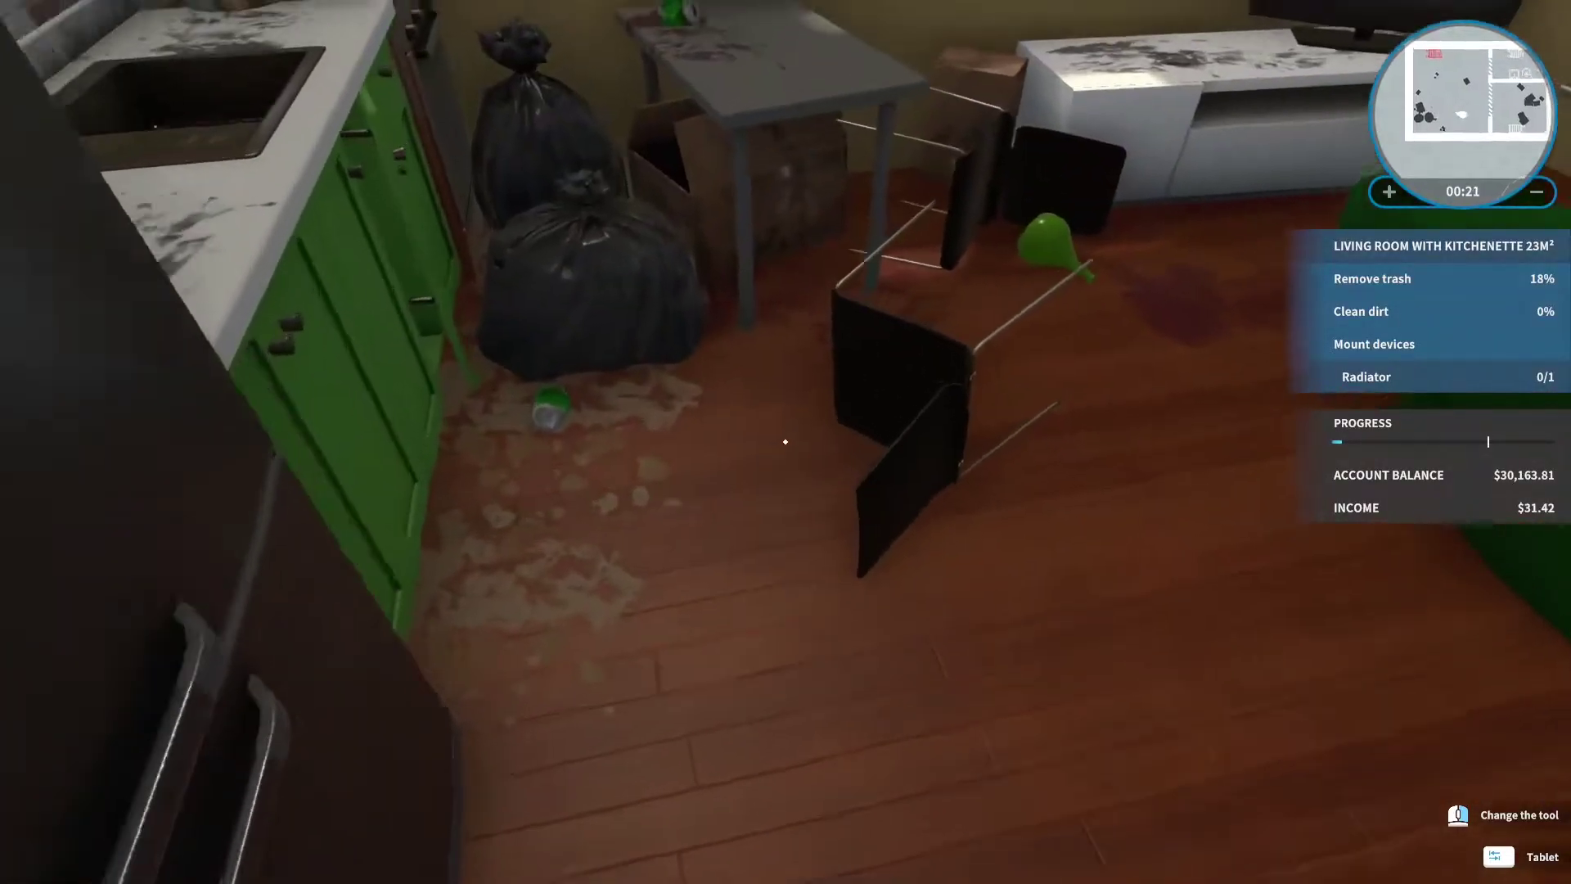
pyautogui.press('w')
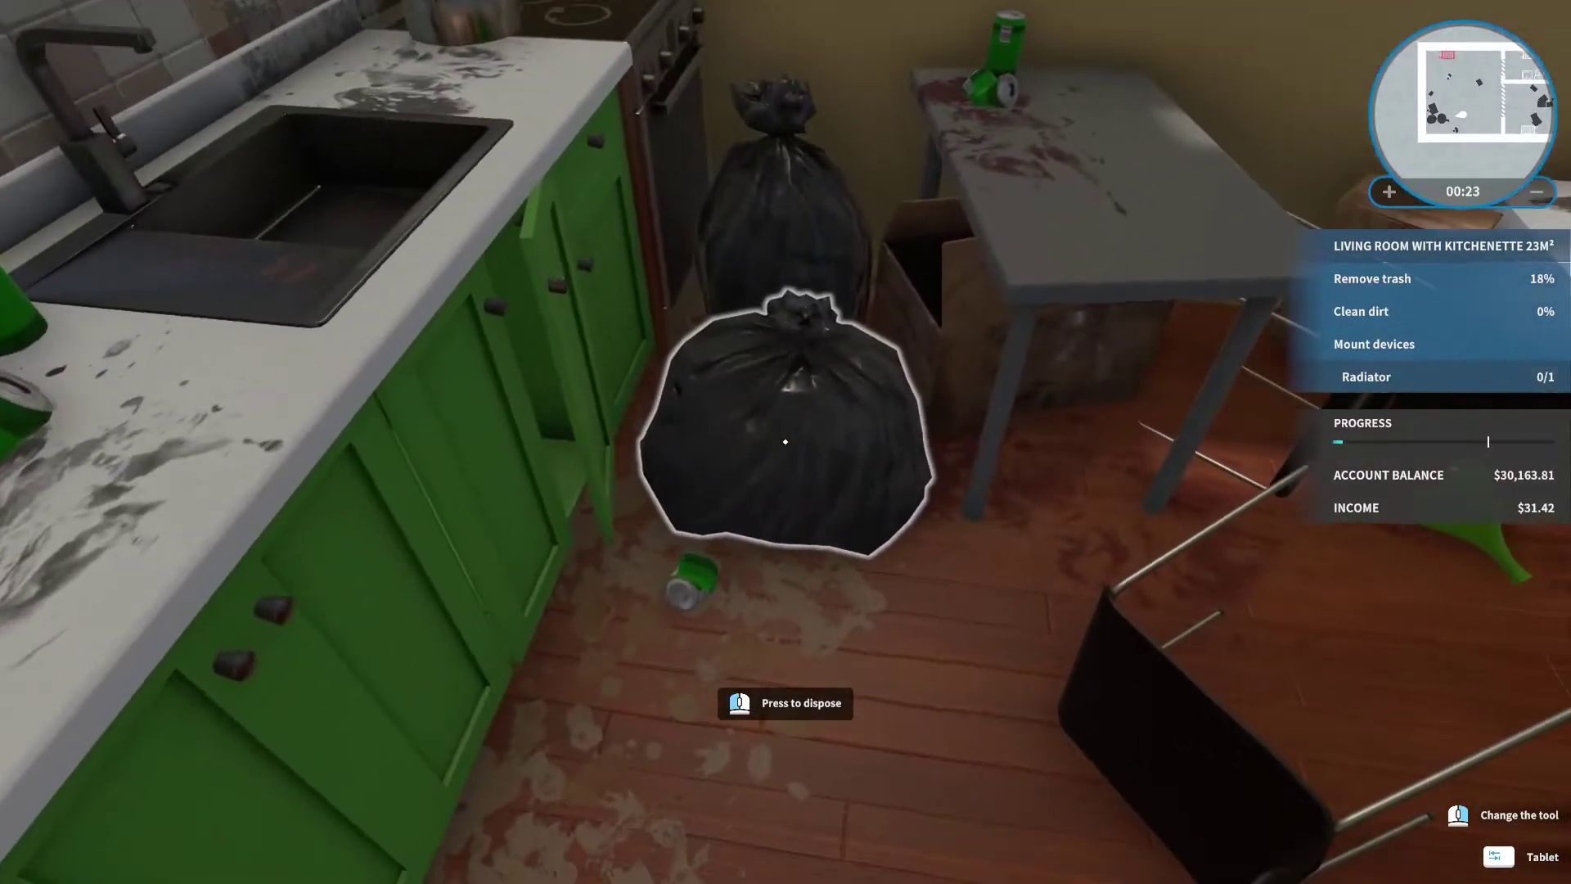
# Throw away the trash bag, the cans on the counter and table, and the cardboard box.
pyautogui.click(786, 441)
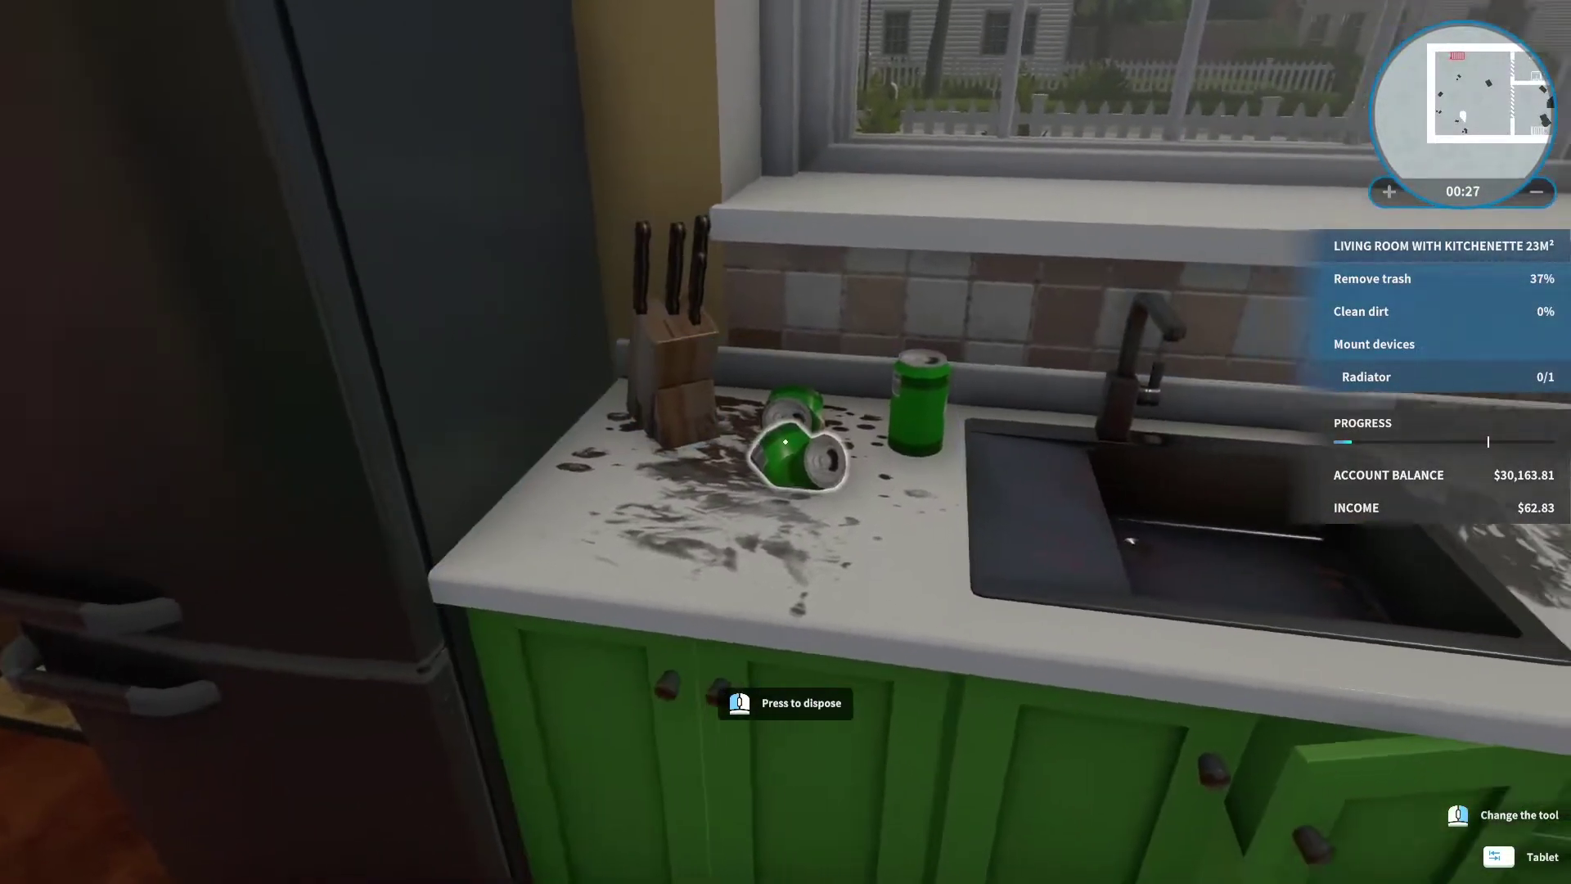
pyautogui.click(786, 441)
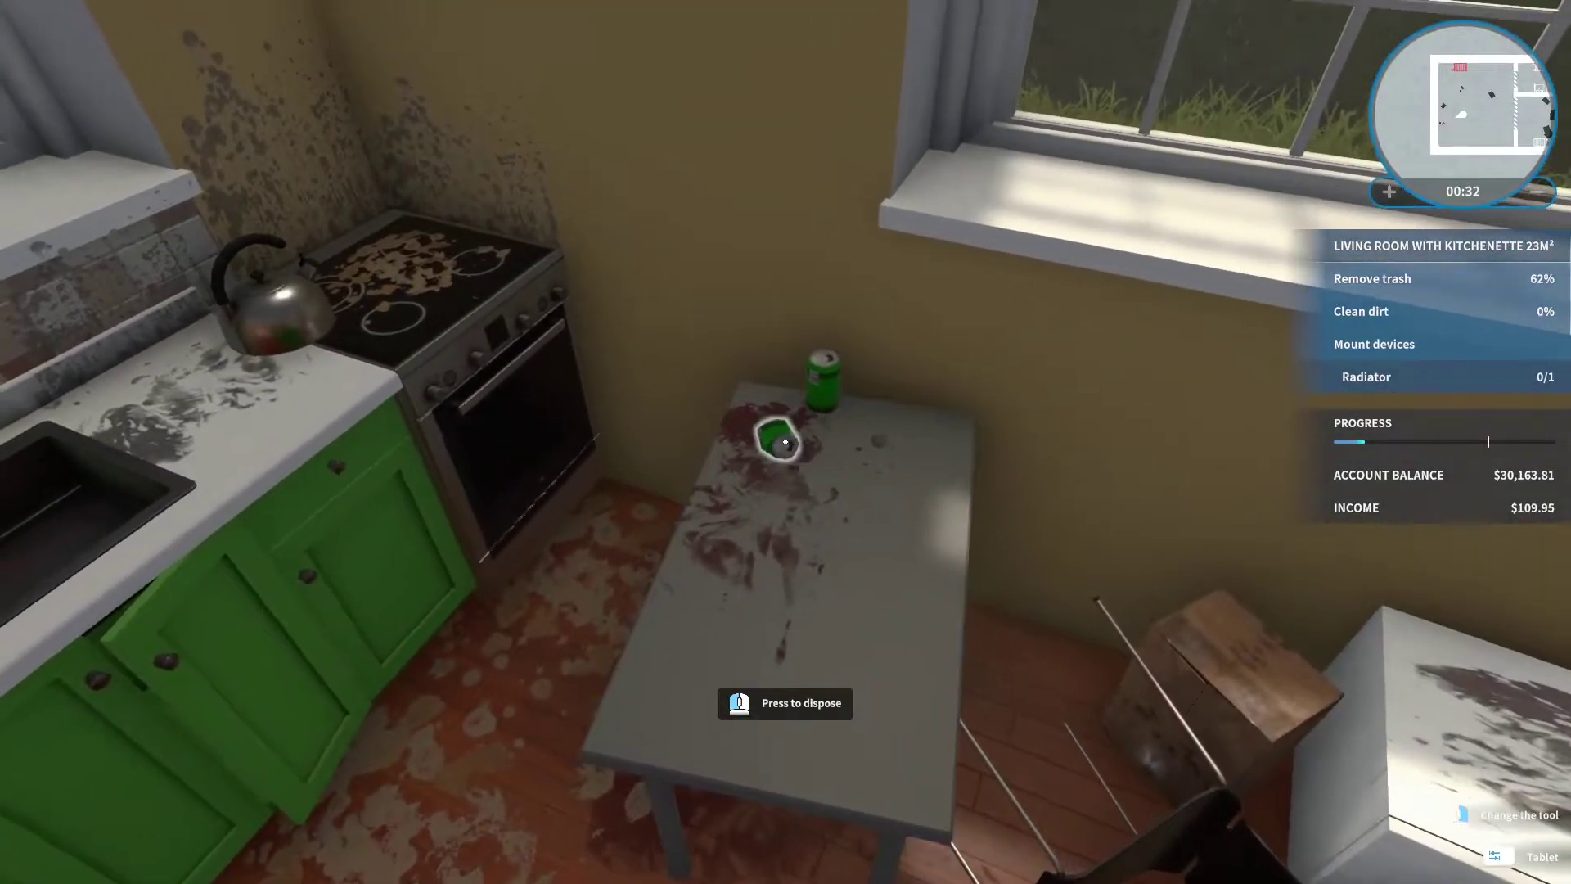
pyautogui.click(787, 440)
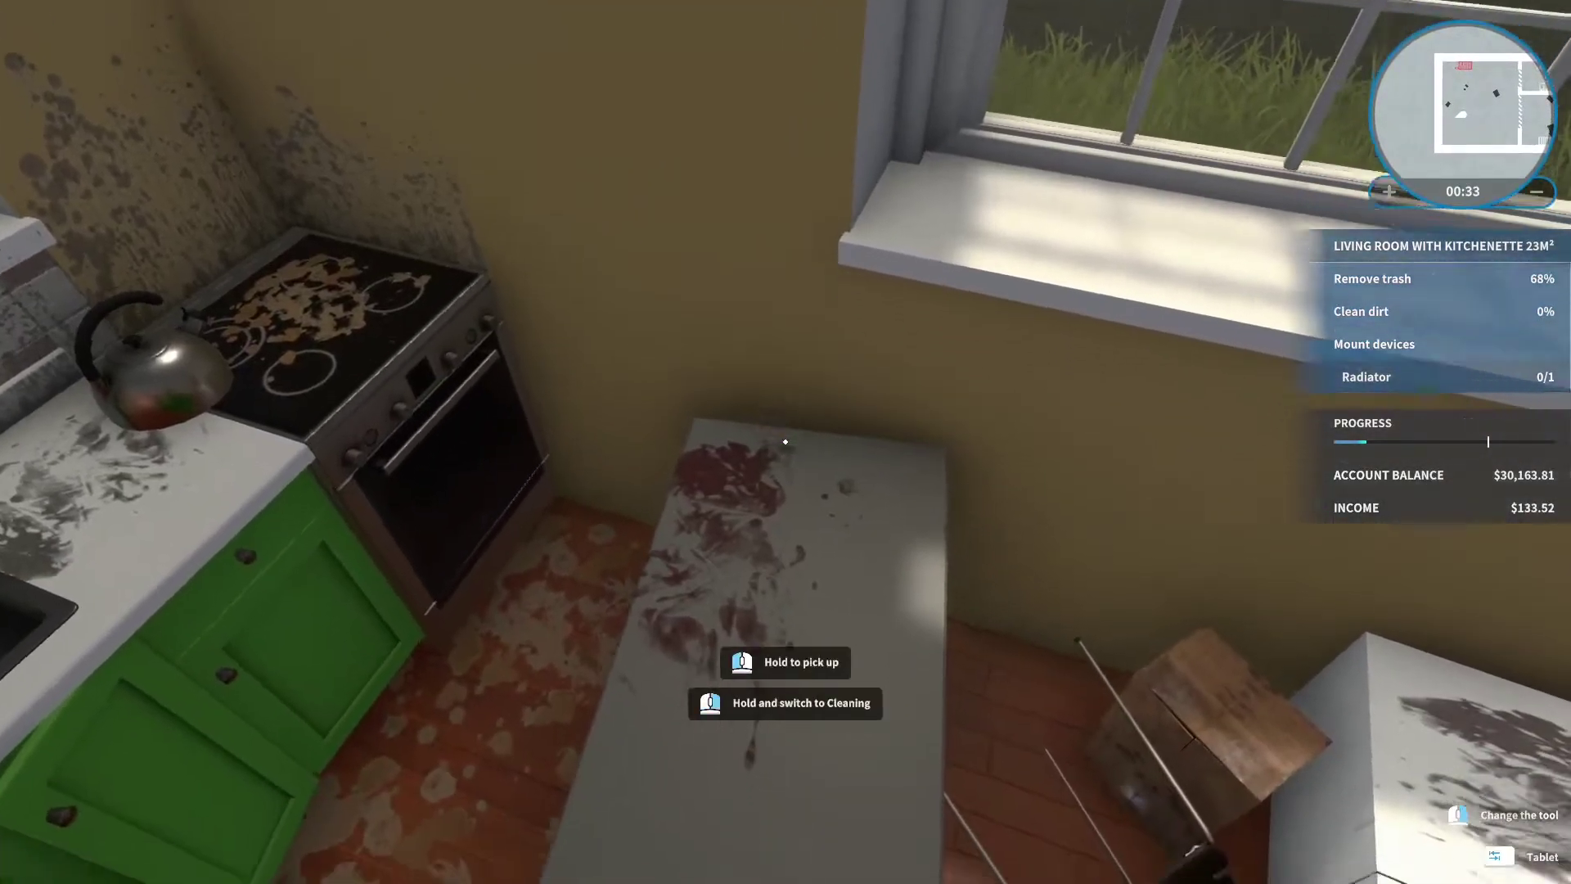
pyautogui.click(786, 441)
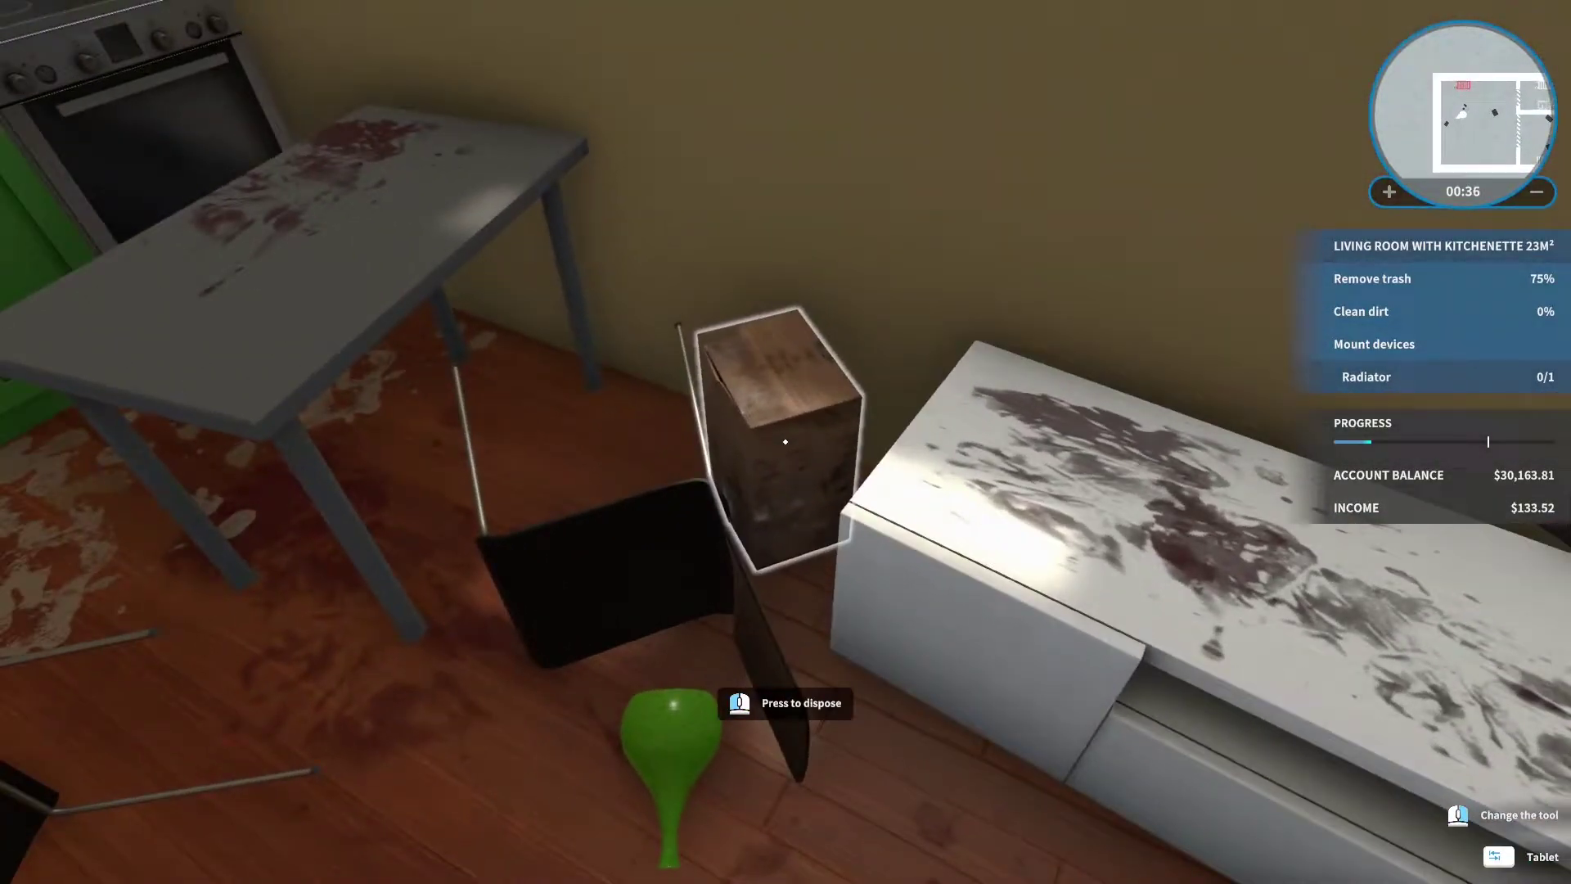
pyautogui.click(786, 441)
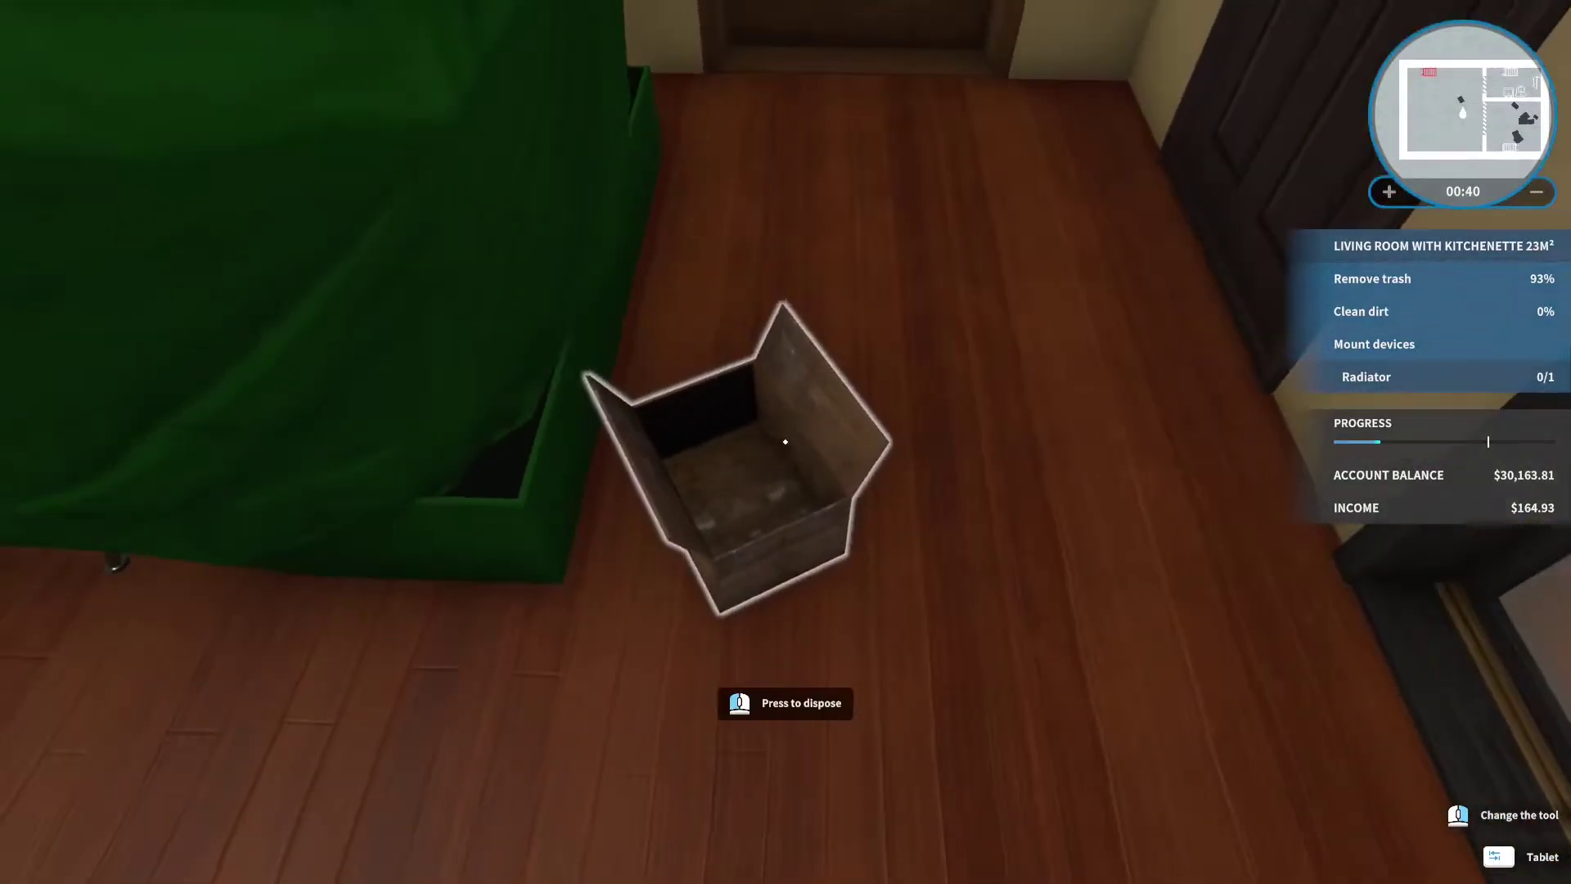
# Dispose of the bedroom floor boxes and bed newspapers, then lift the dressing-table chair.
pyautogui.click(786, 441)
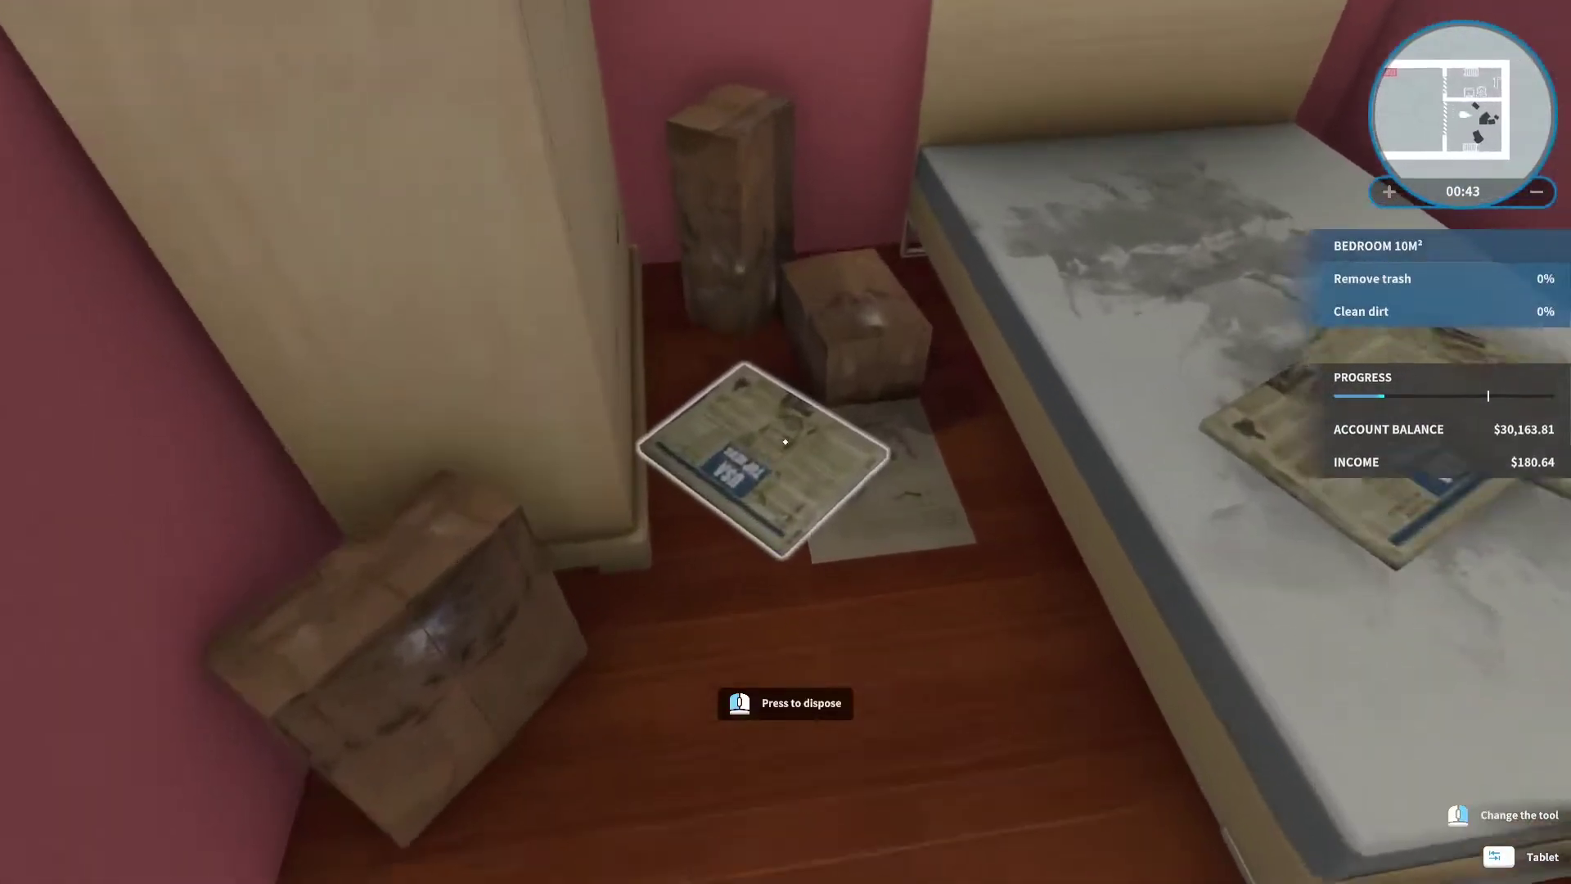
pyautogui.click(786, 441)
pyautogui.click(786, 441)
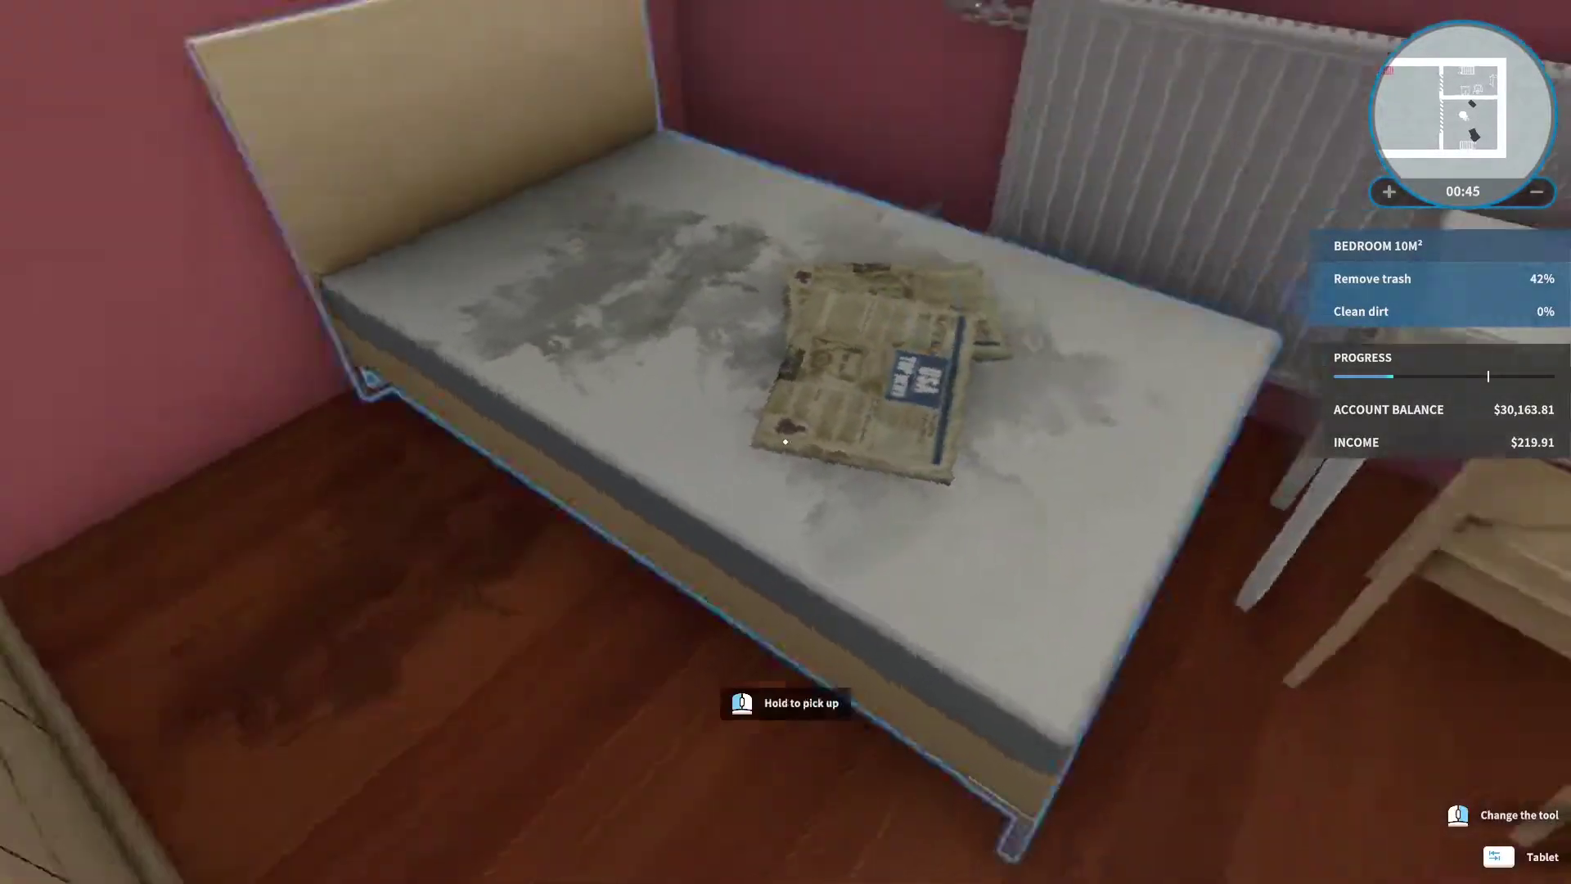
pyautogui.click(786, 441)
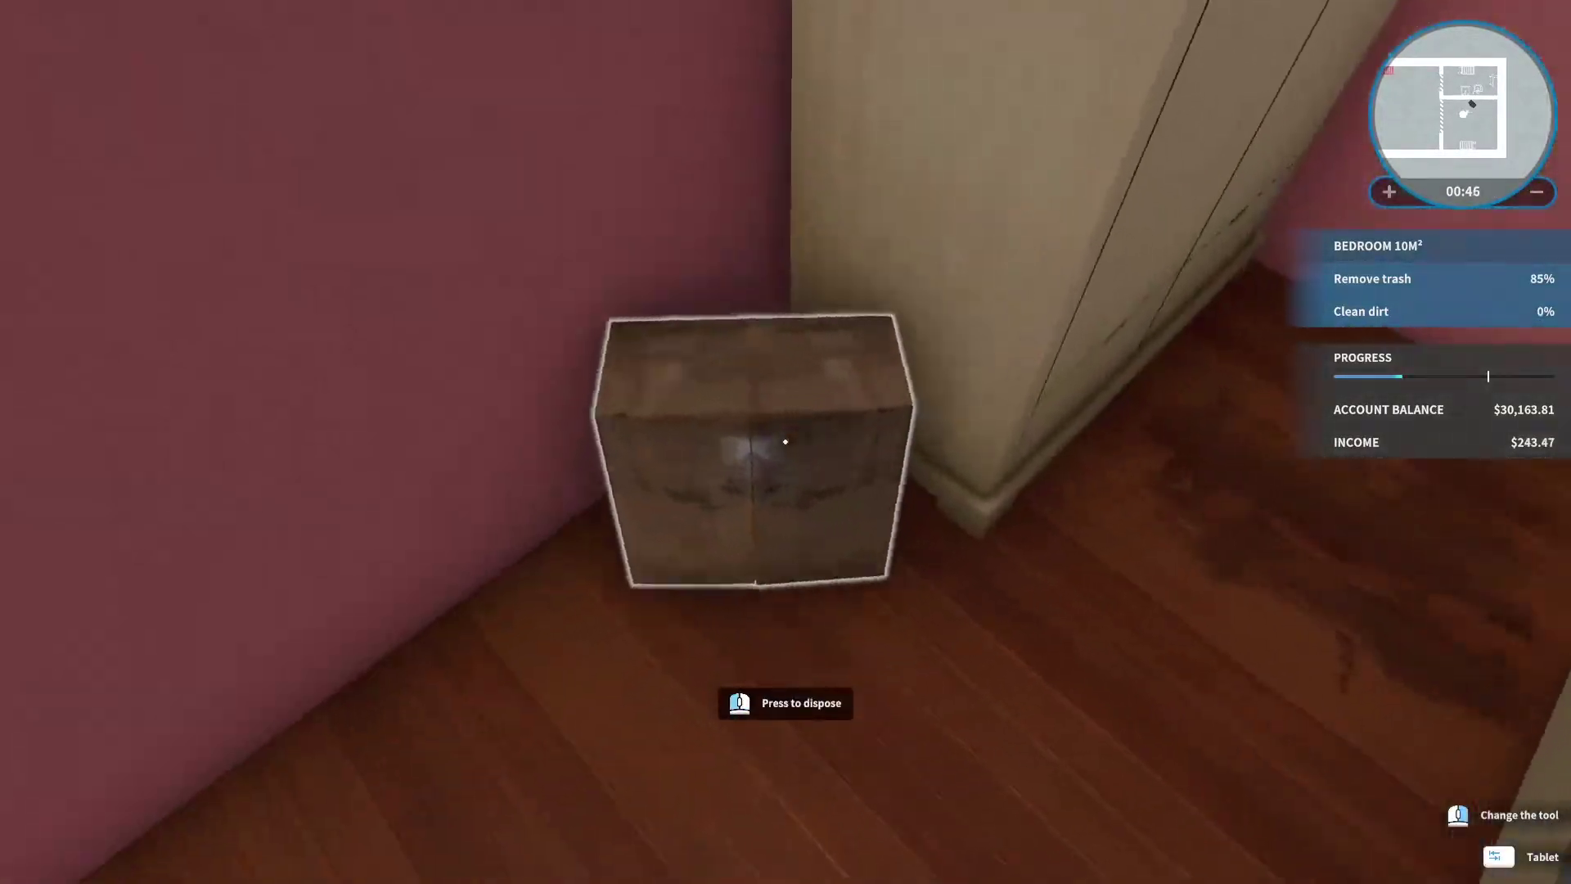
pyautogui.click(787, 441)
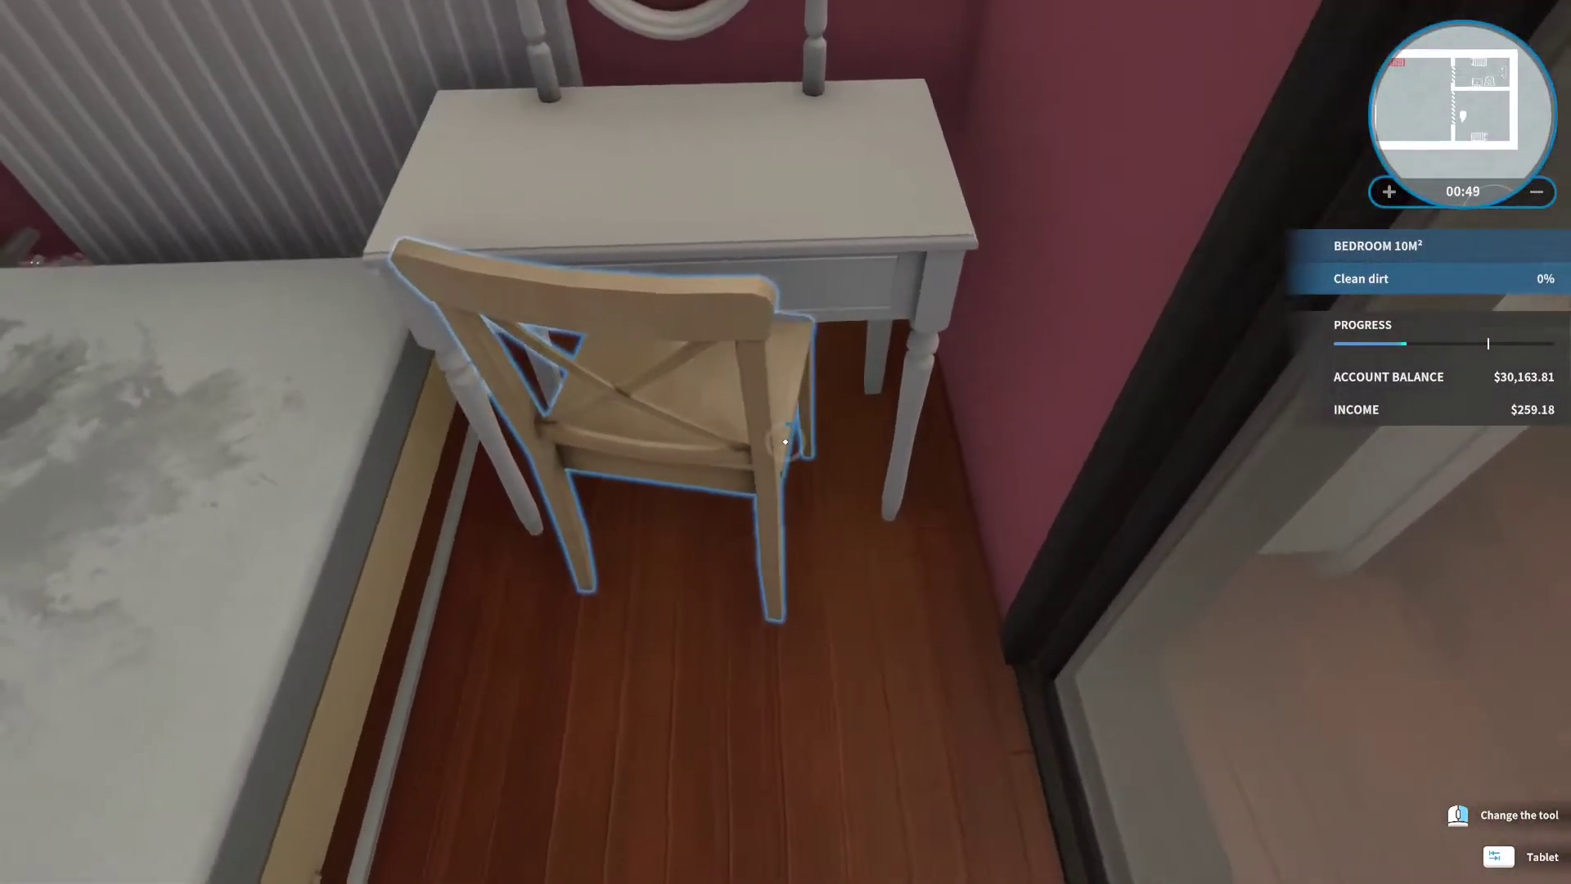
pyautogui.click(785, 441)
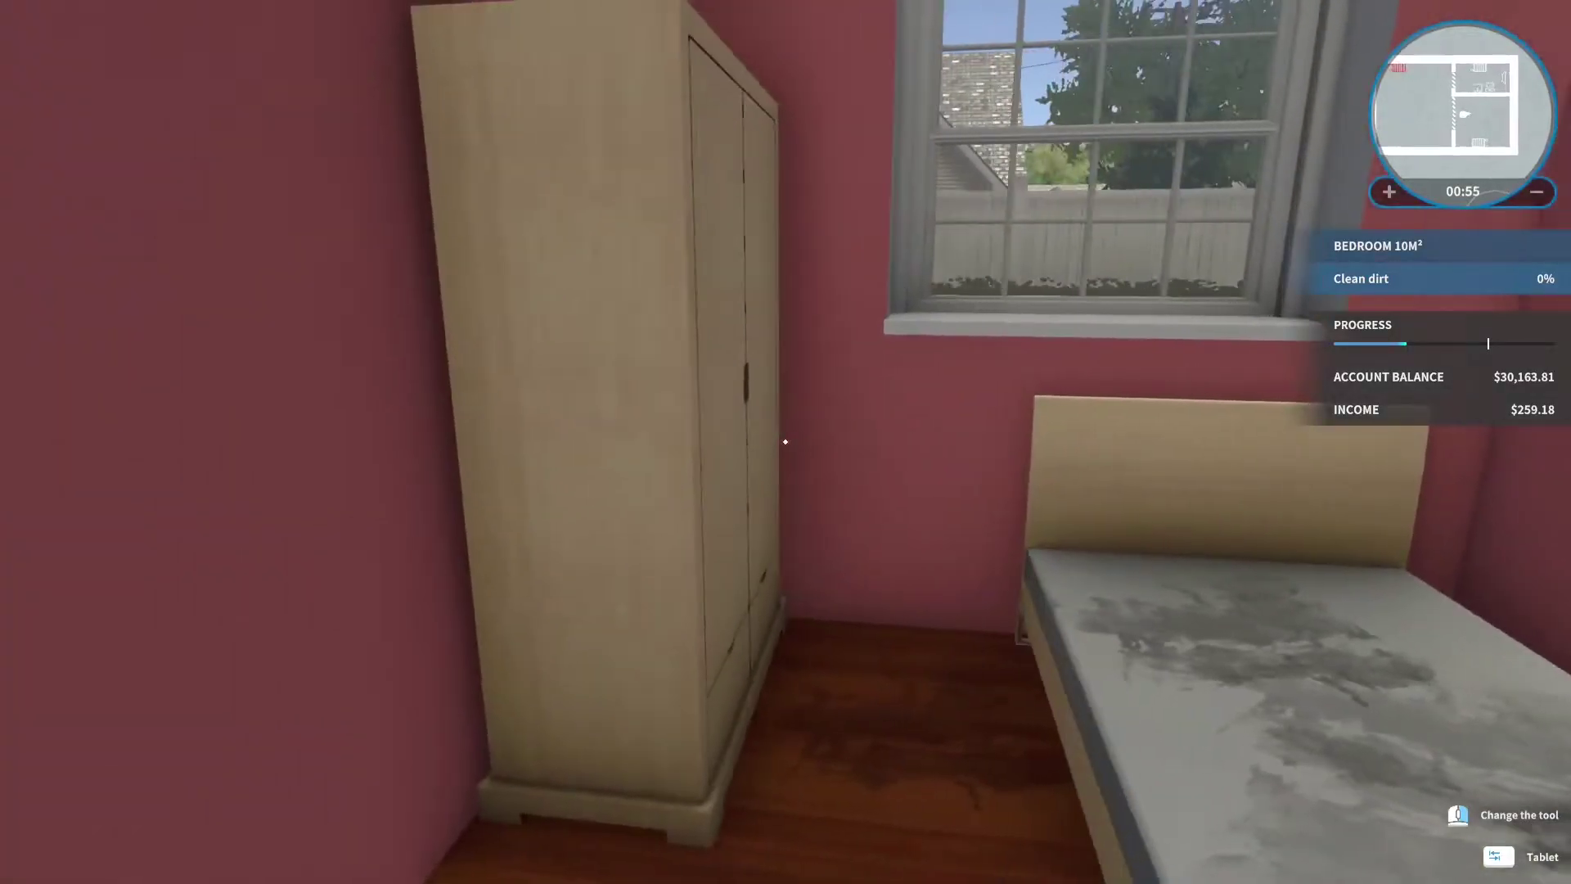
# Carry the overturned kitchen chair to the table and set it upright.
pyautogui.press('w')
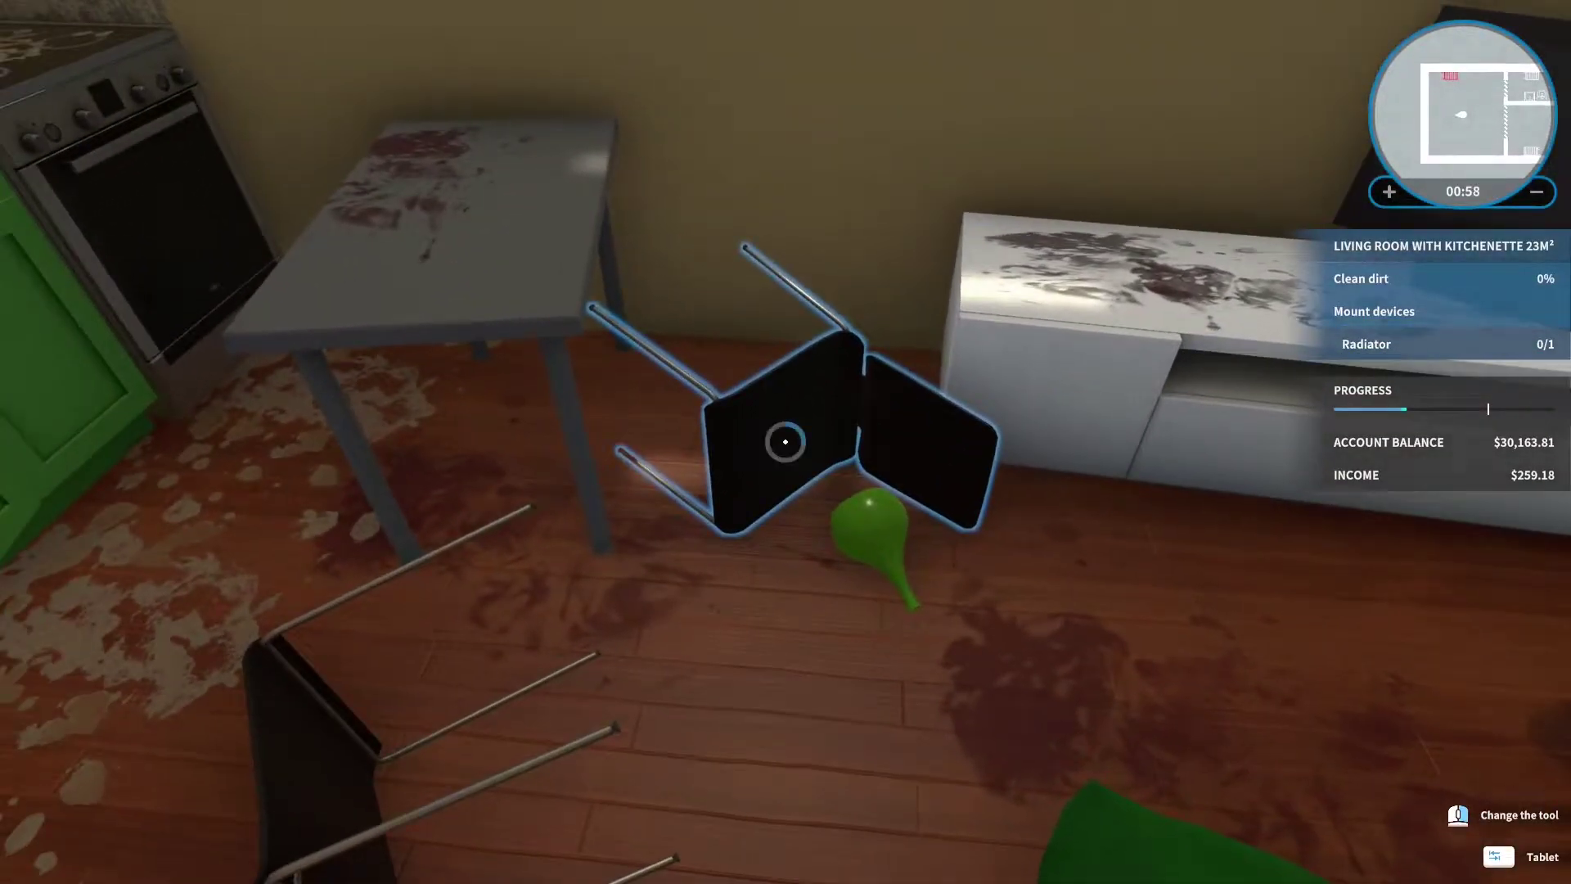
pyautogui.click(786, 443)
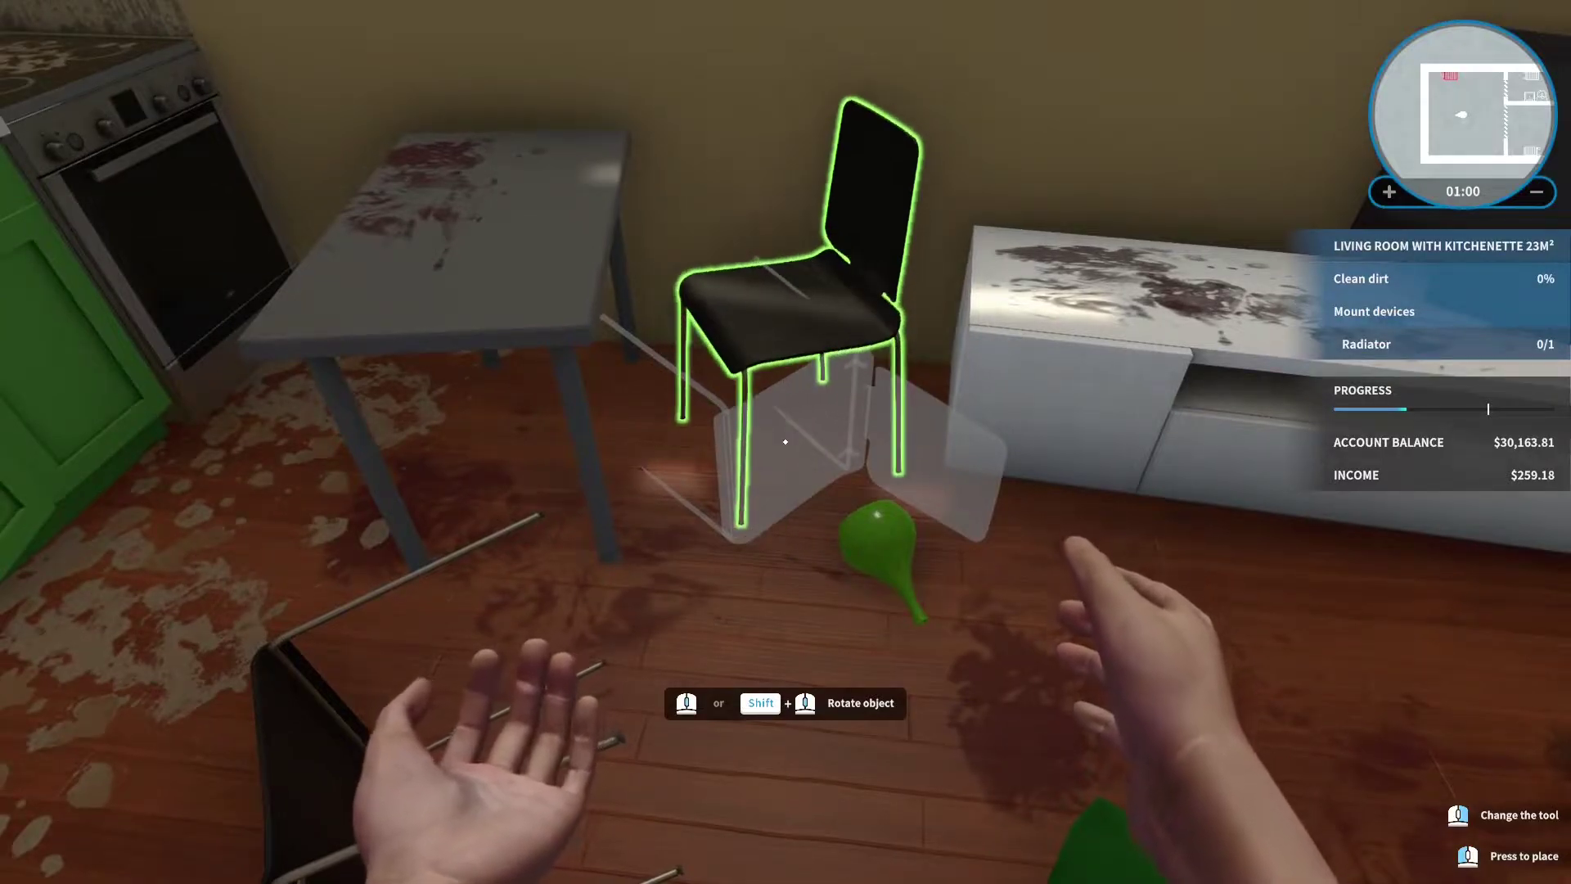
pyautogui.press('w')
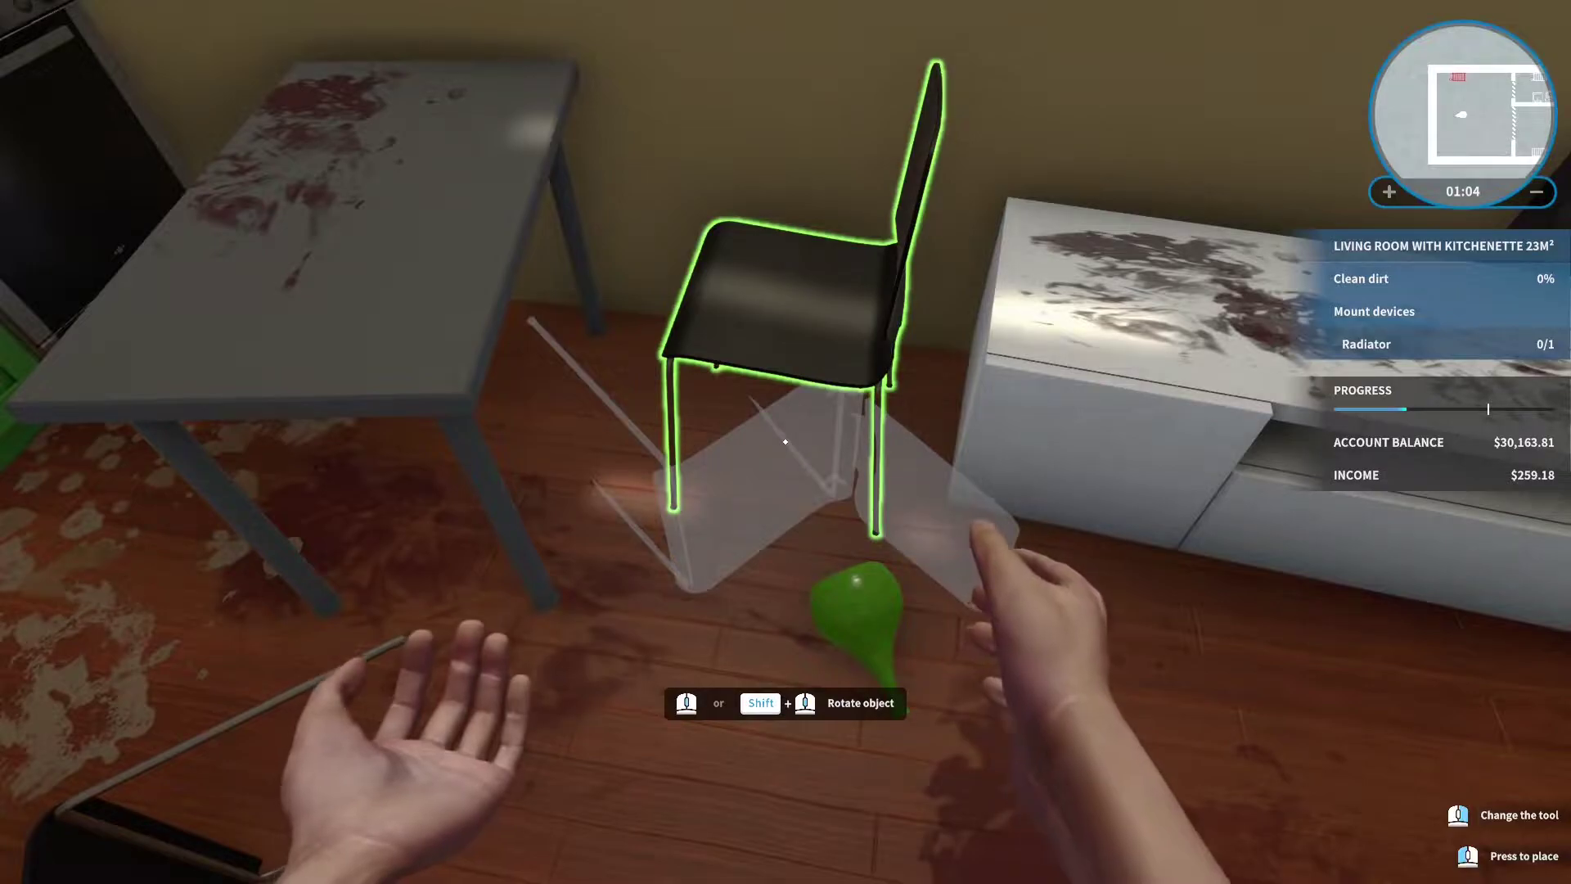
pyautogui.click(786, 442)
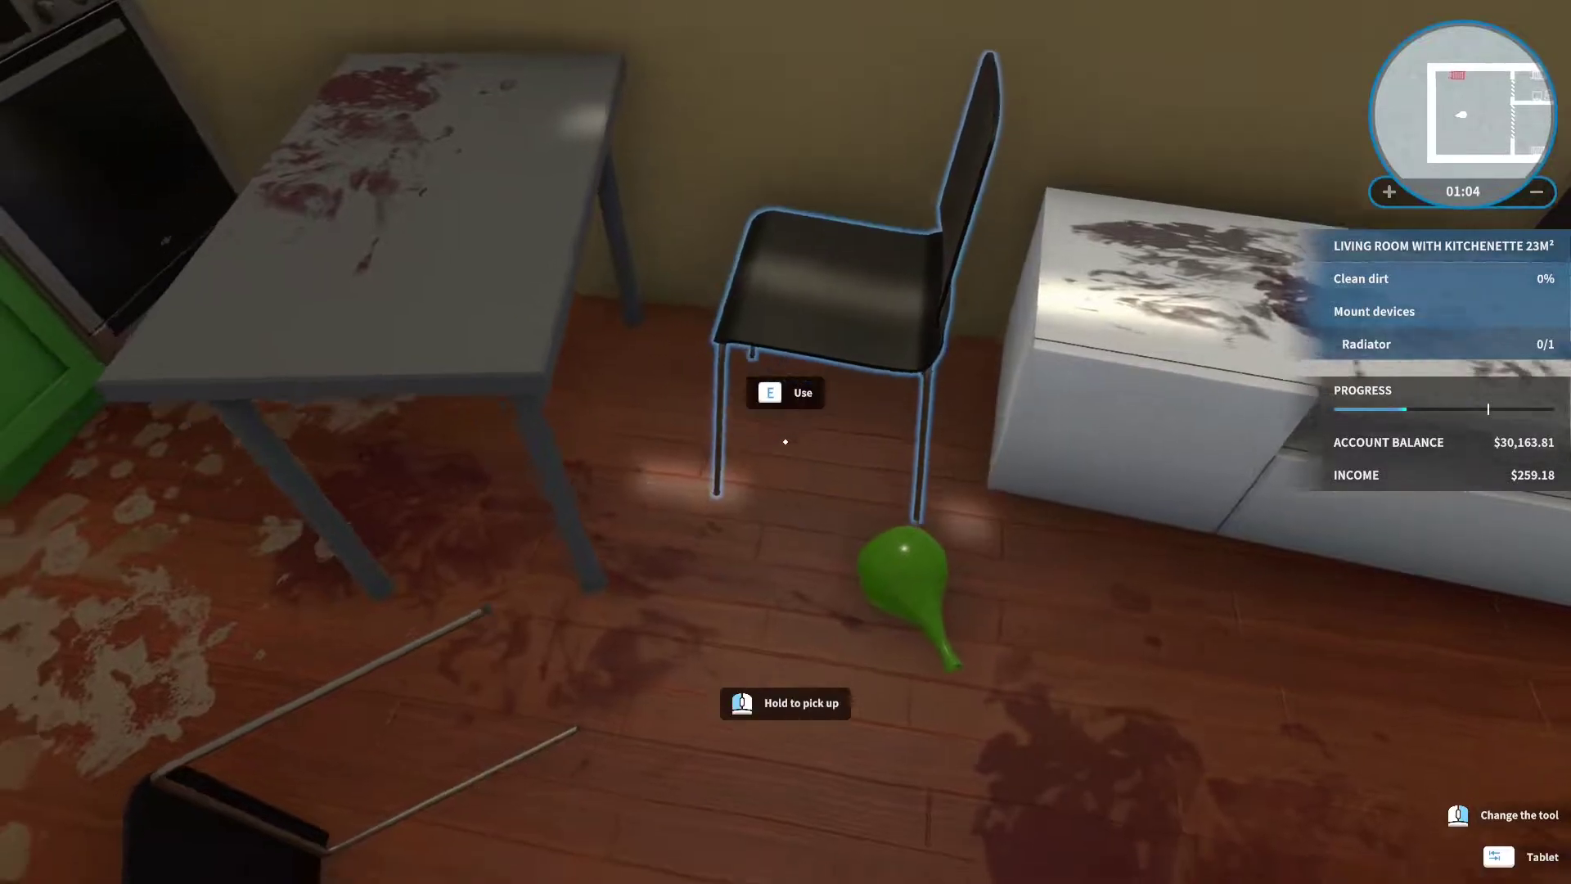
# Set the kitchen table back on the floor and pick up the second fallen chair.
pyautogui.click(785, 442)
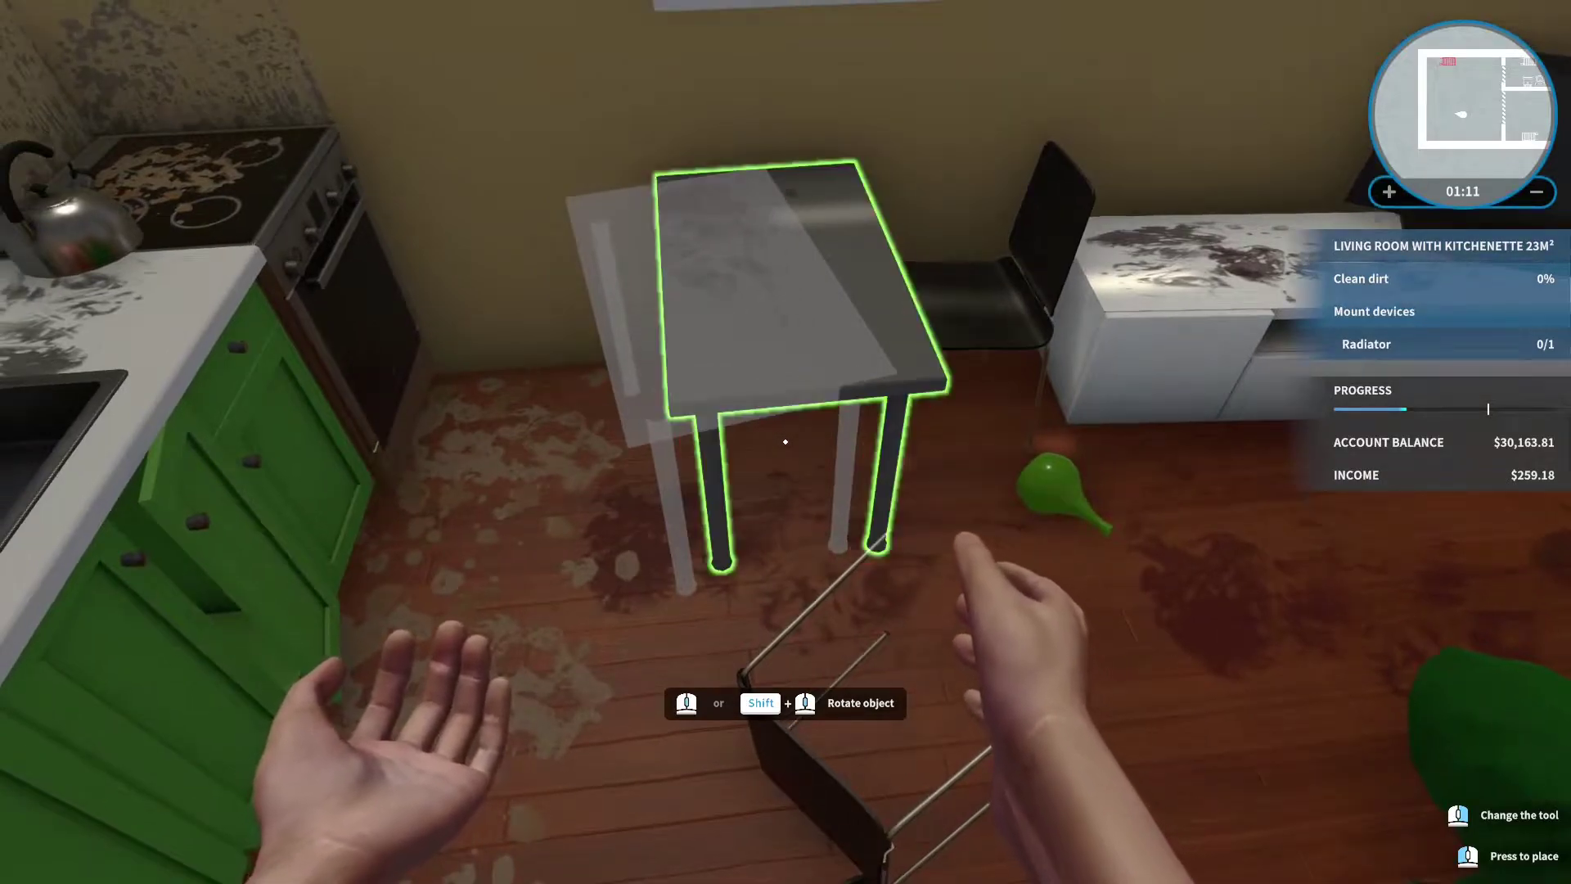
pyautogui.click(785, 442)
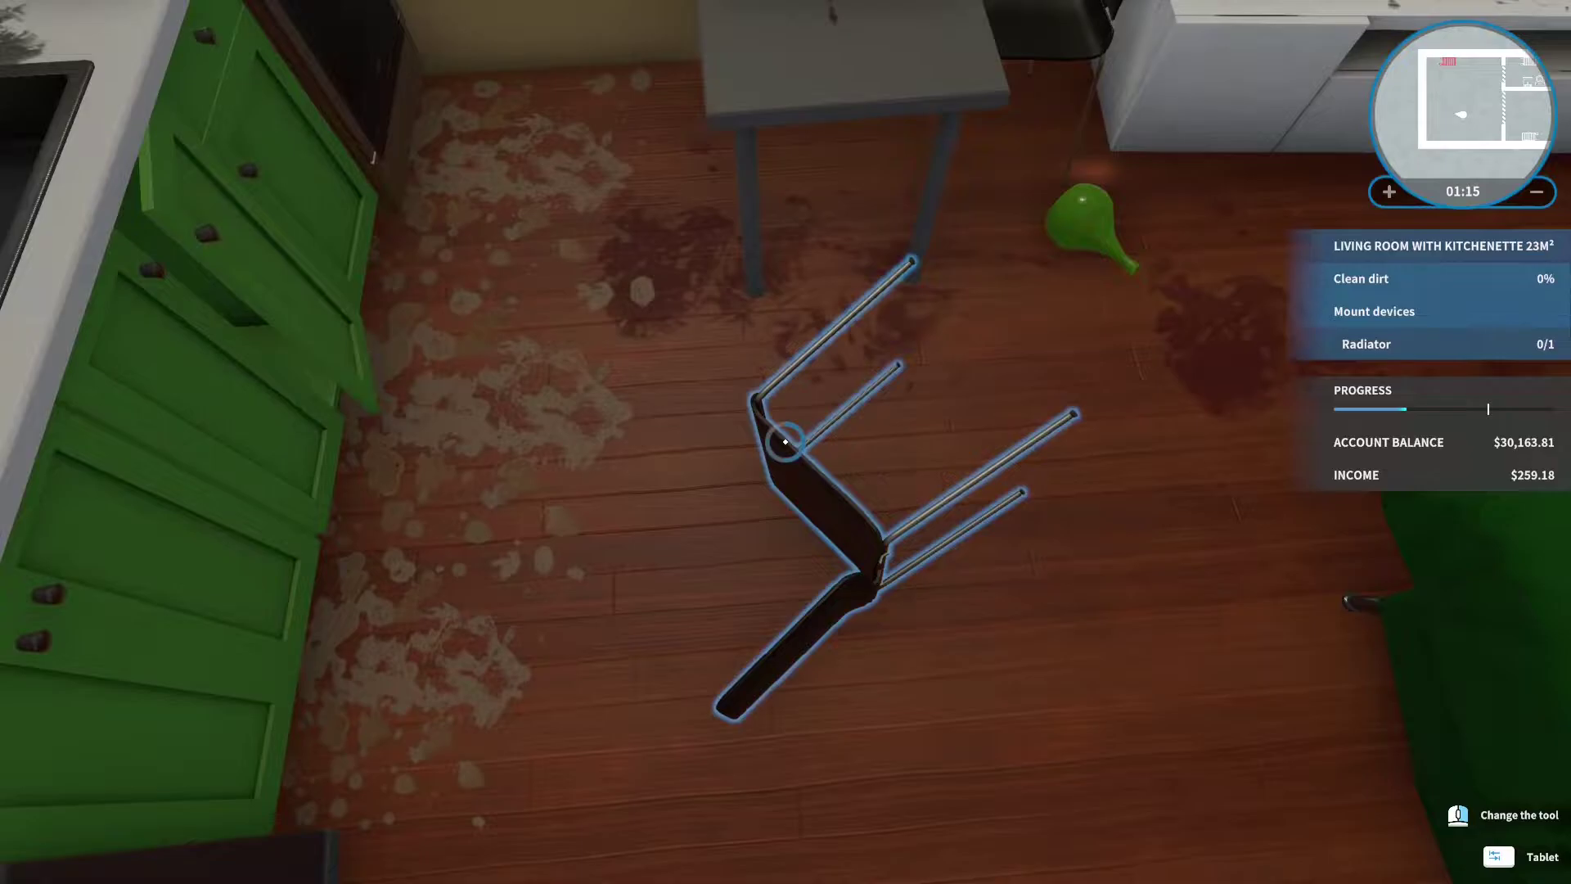
pyautogui.click(786, 442)
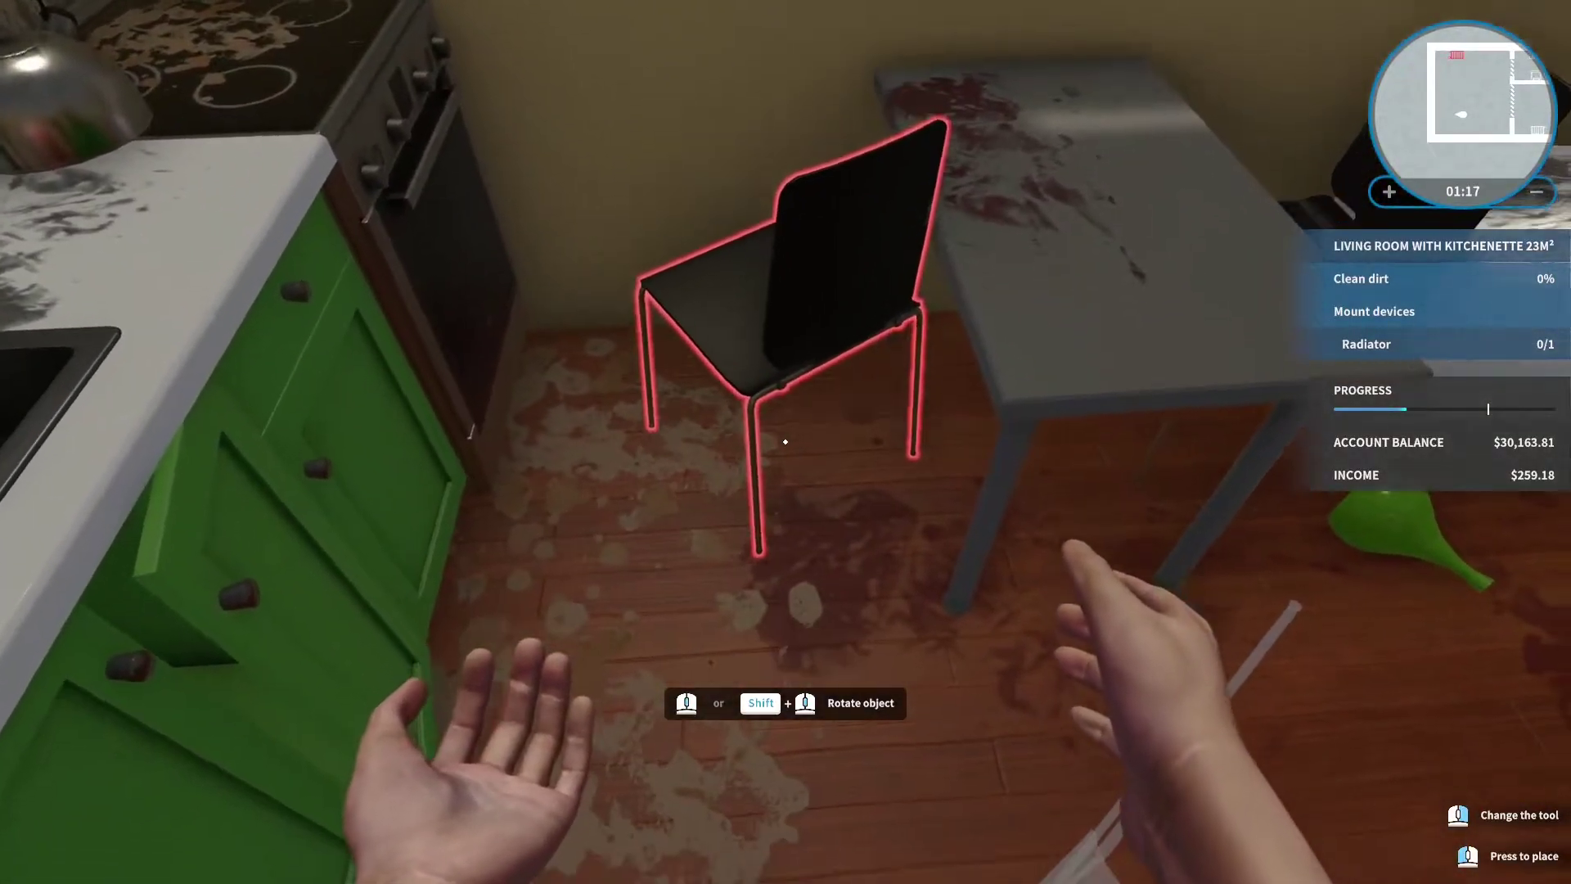
pyautogui.scroll(-2, 785, 442)
pyautogui.scroll(-1, 786, 442)
pyautogui.scroll(-2, 786, 442)
pyautogui.scroll(-2, 786, 443)
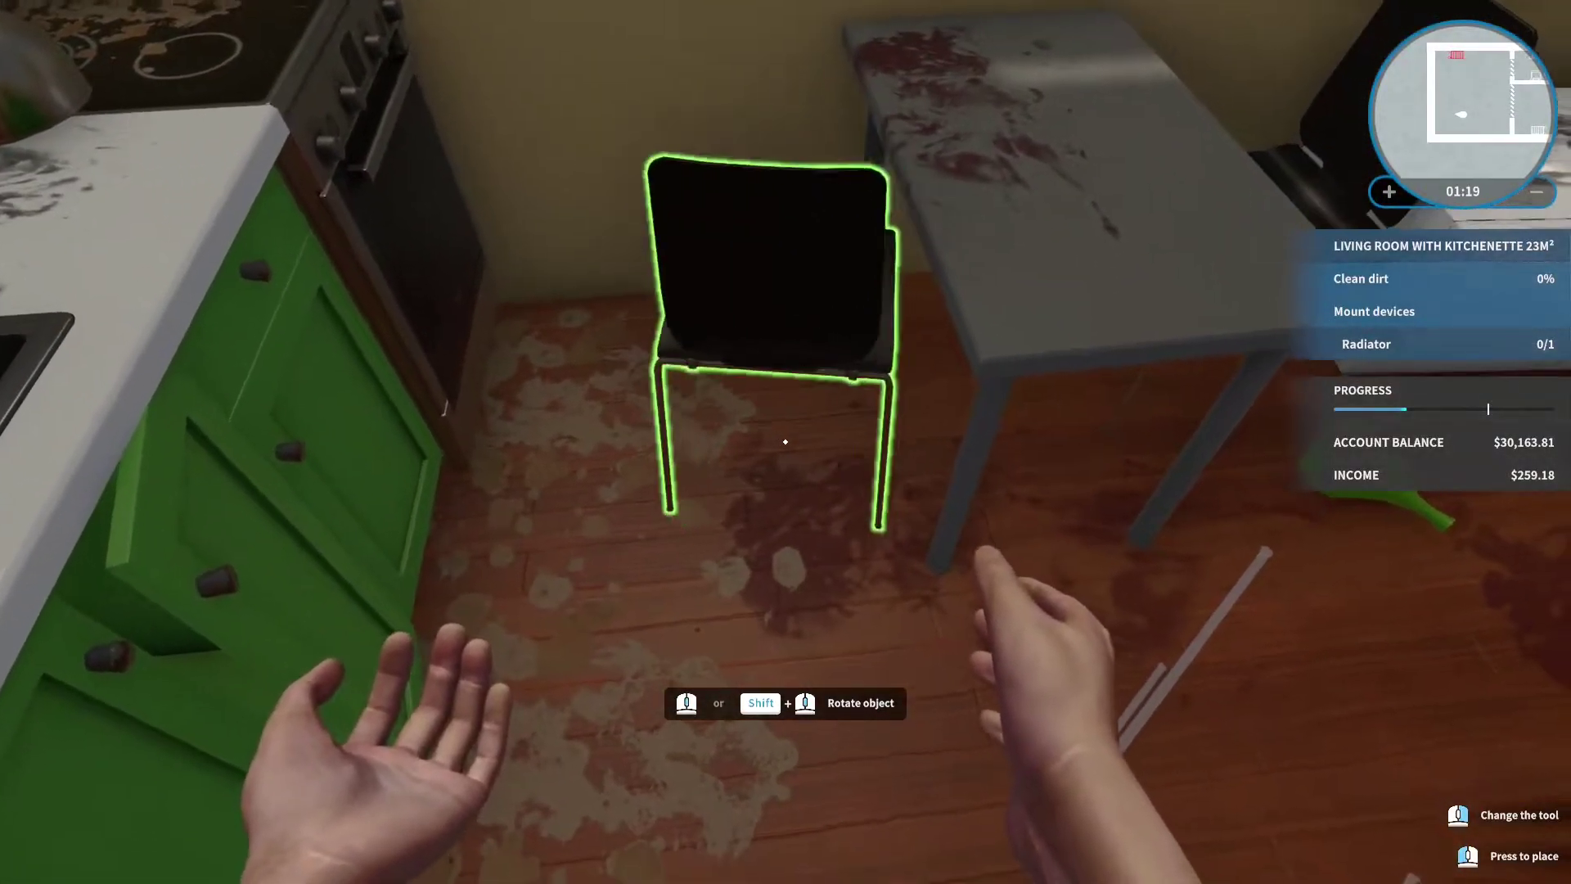
pyautogui.scroll(-2, 785, 443)
pyautogui.scroll(-1, 786, 442)
pyautogui.scroll(-1, 786, 442)
pyautogui.scroll(-1, 786, 443)
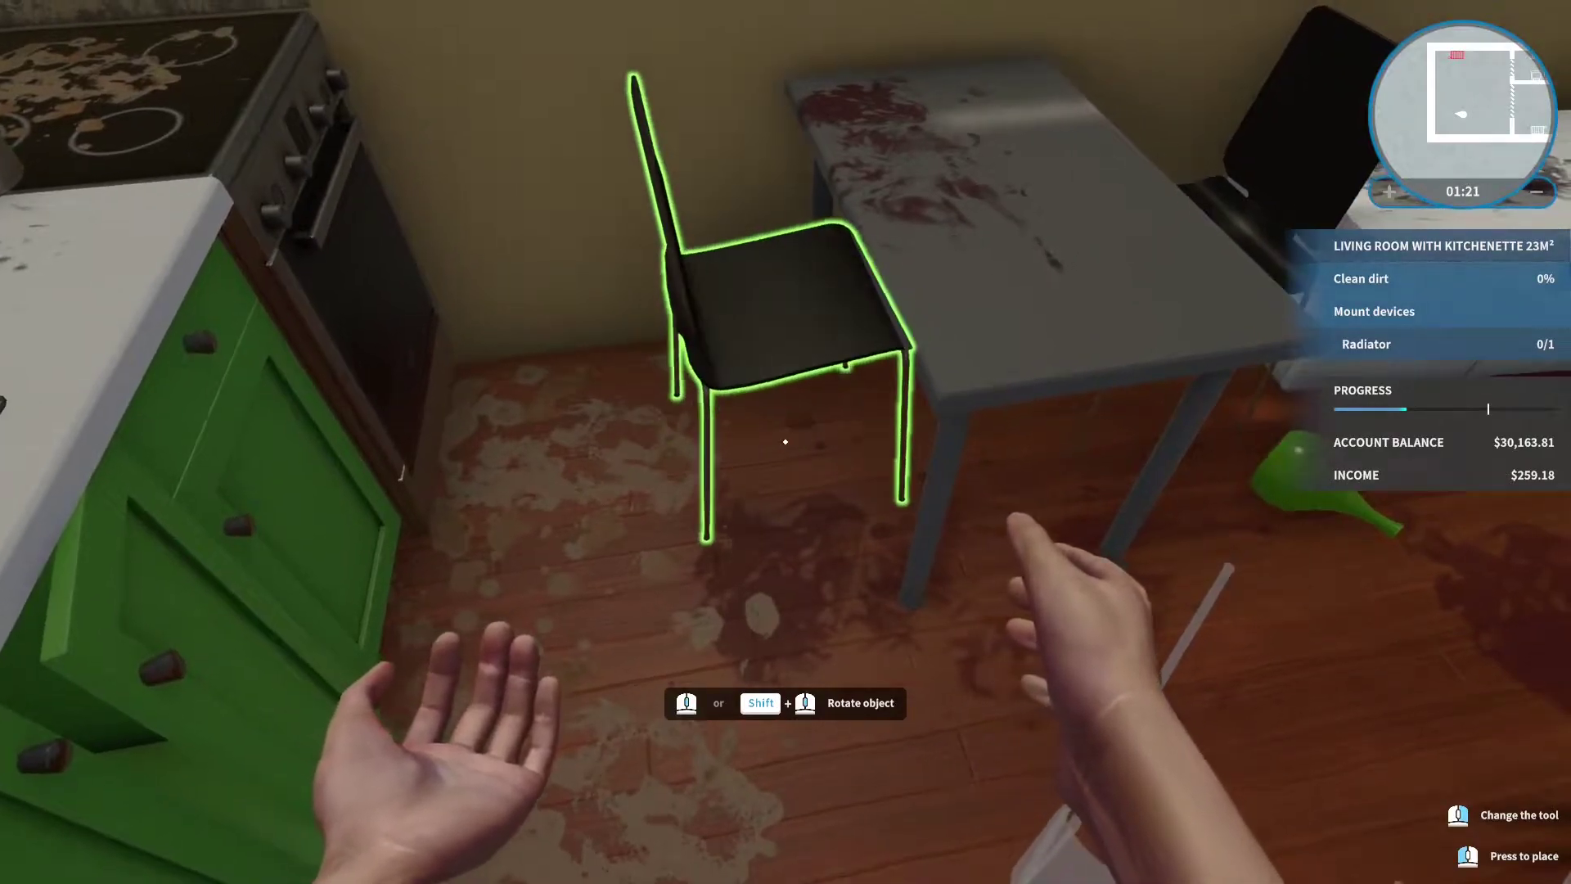
pyautogui.scroll(-1, 785, 443)
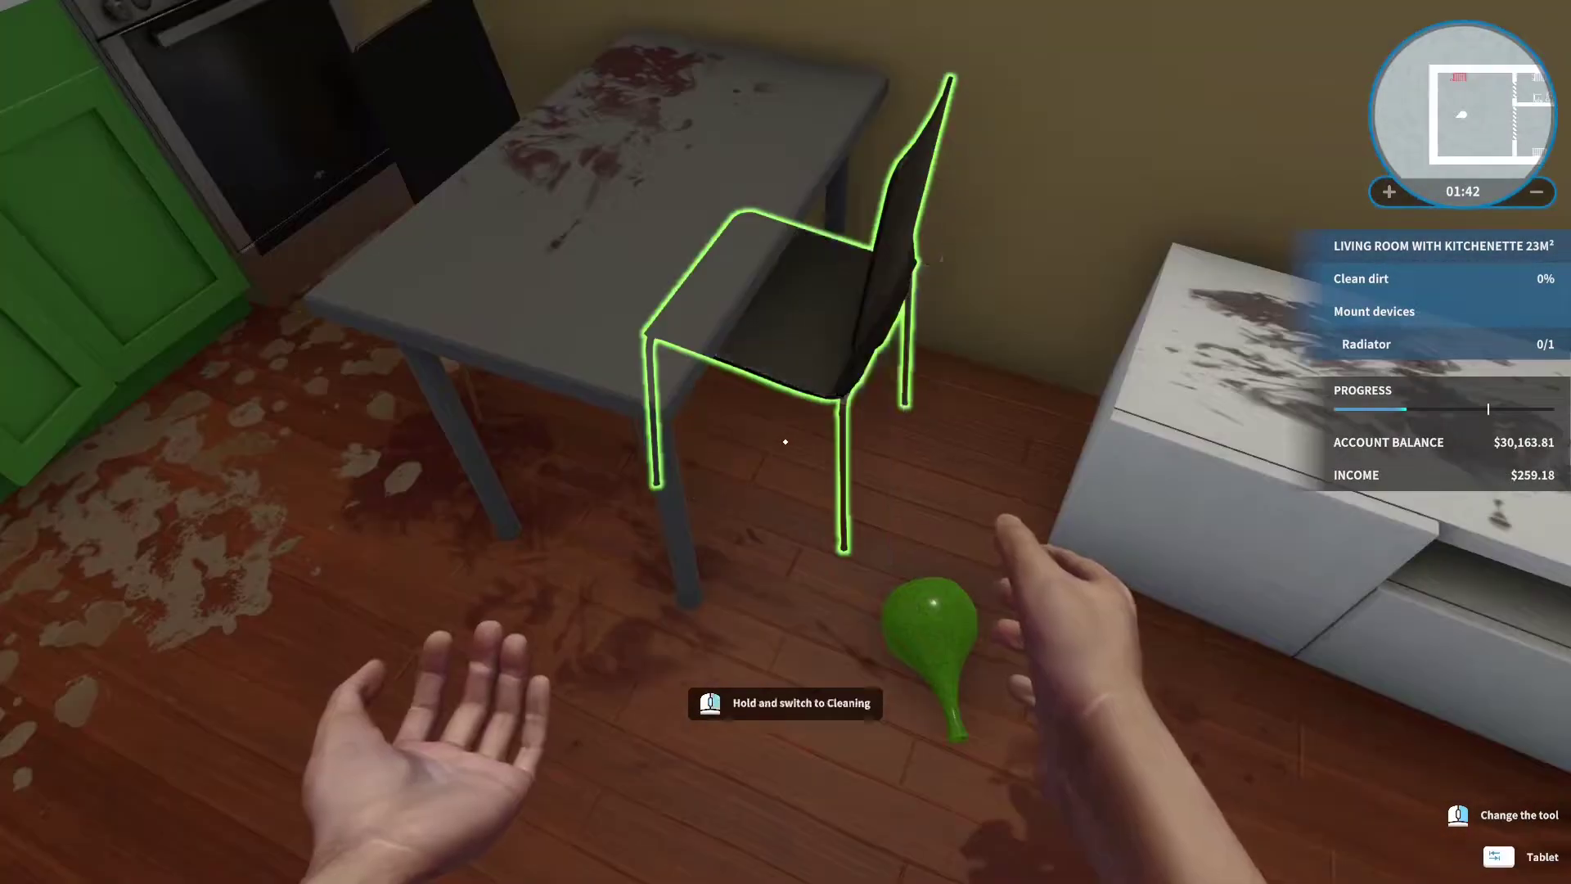
# Place the second chair at the table and broom the table, wall, stovetop and counter stains.
pyautogui.click(786, 442)
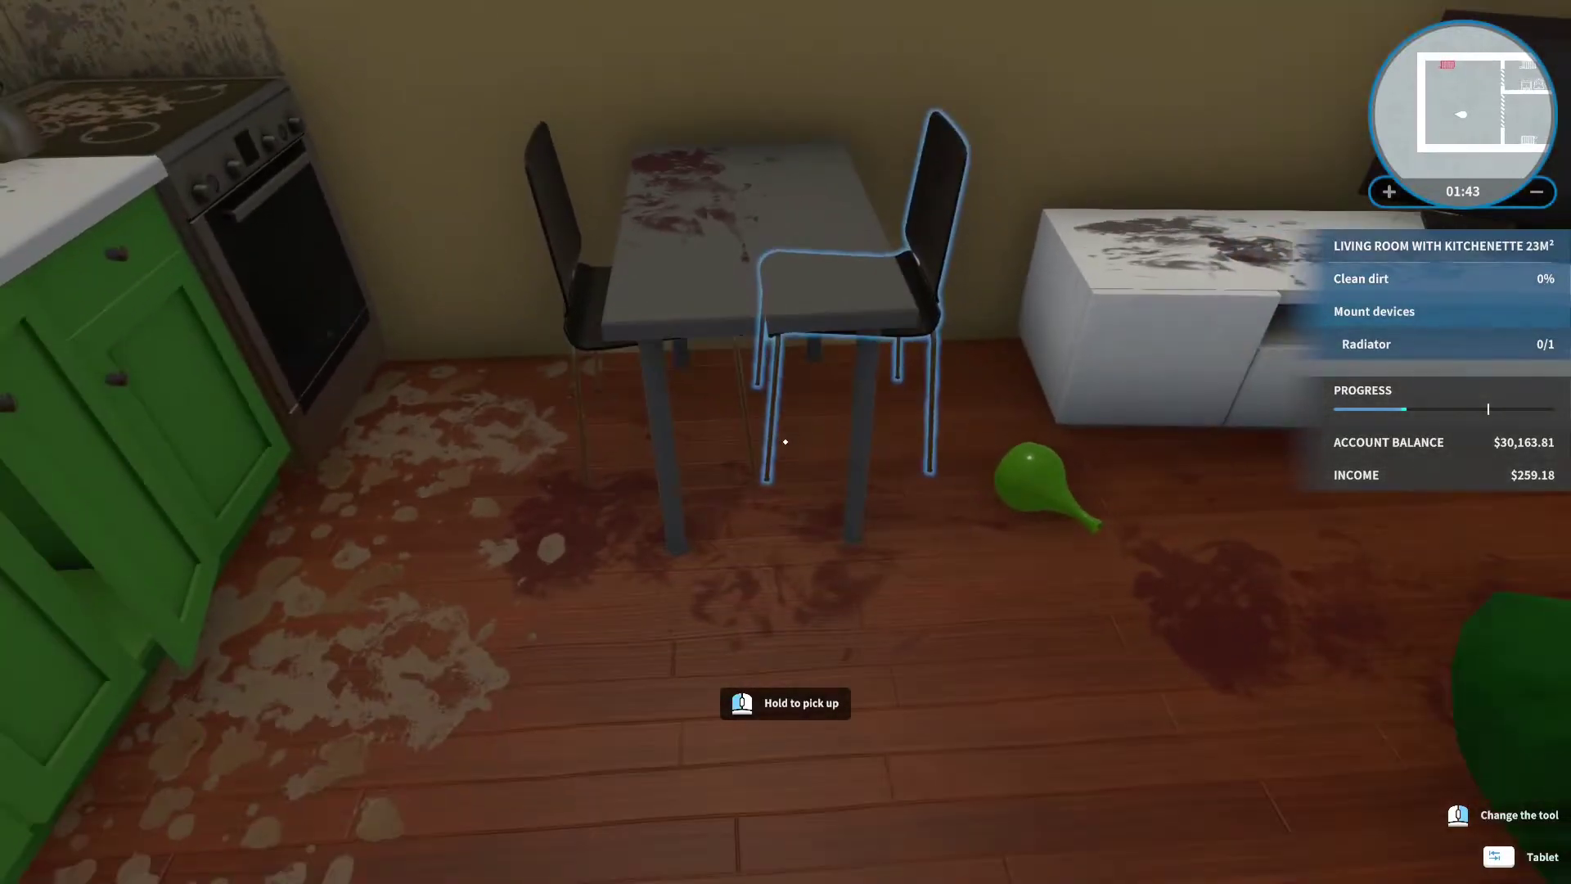
pyautogui.press('w')
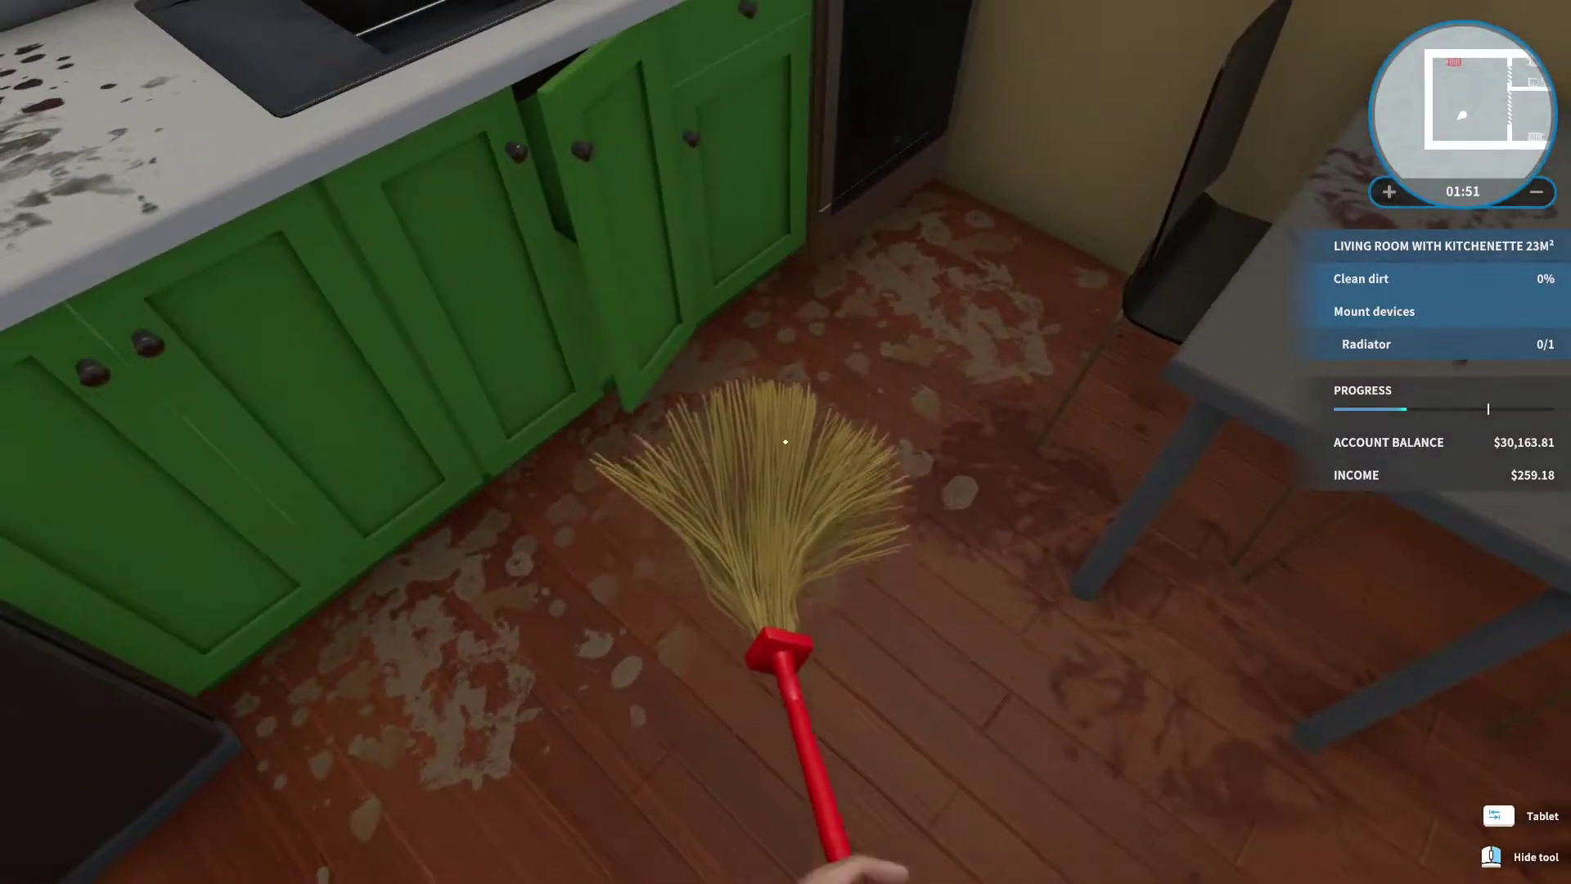
pyautogui.click(785, 442)
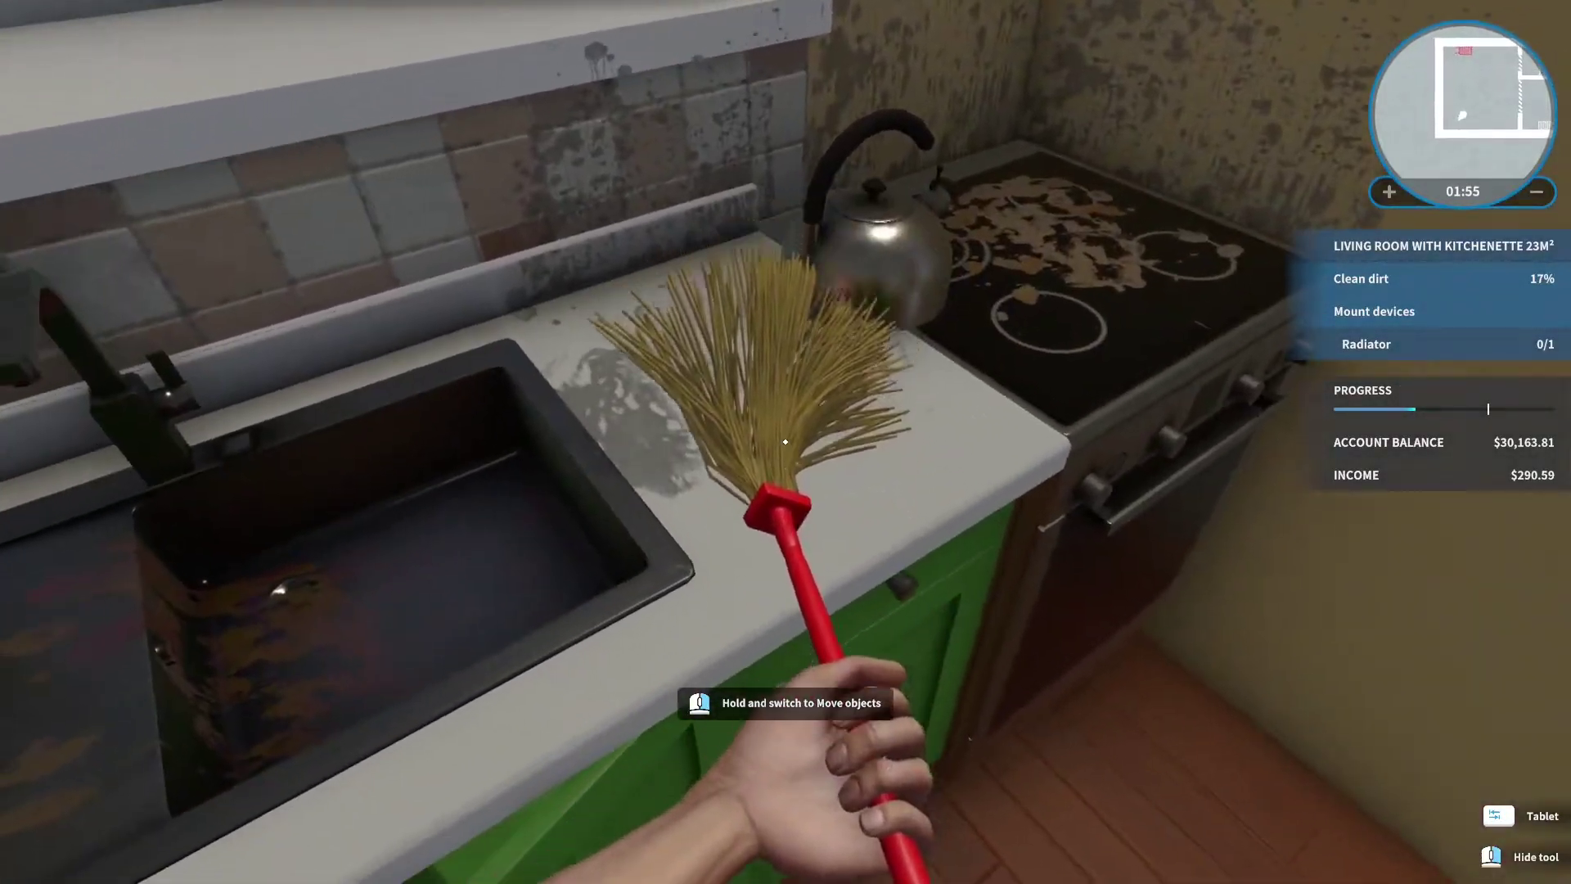
pyautogui.click(786, 442)
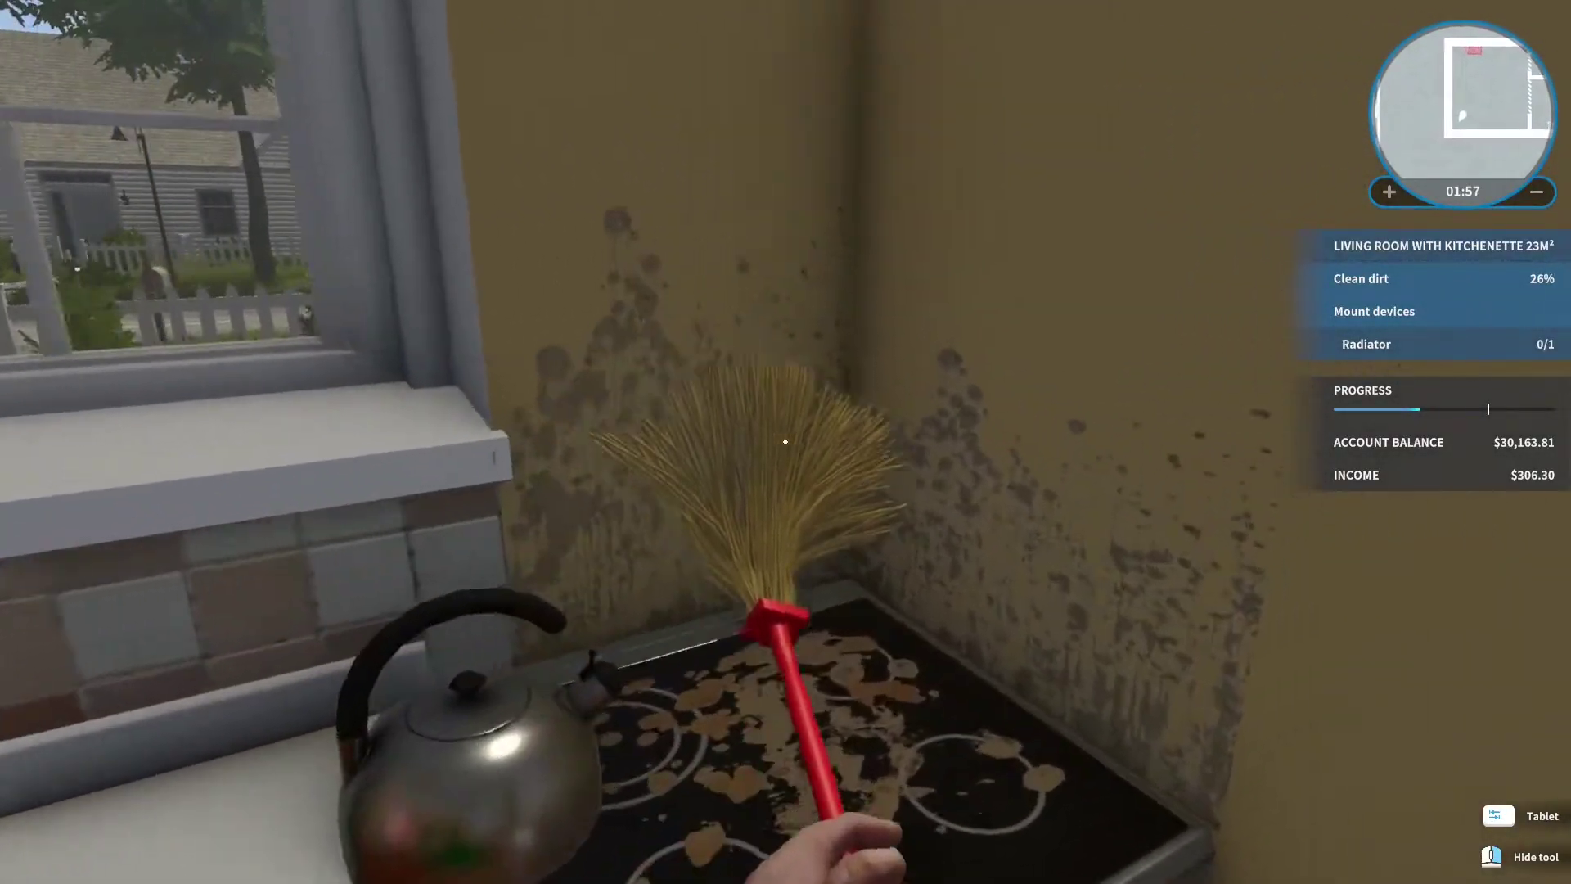
pyautogui.click(785, 442)
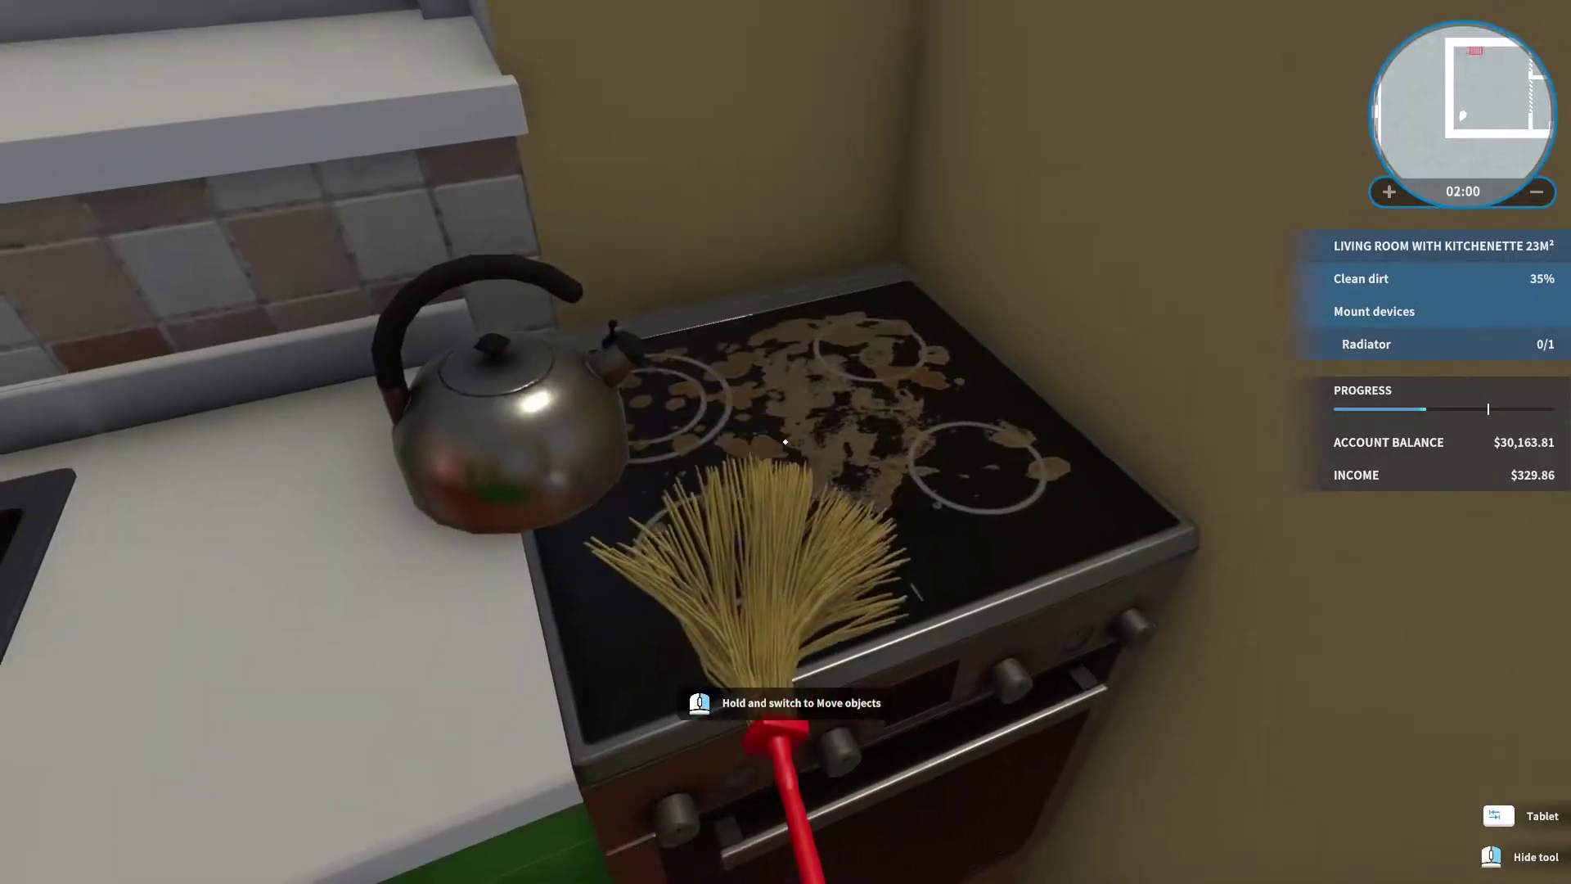
pyautogui.click(786, 442)
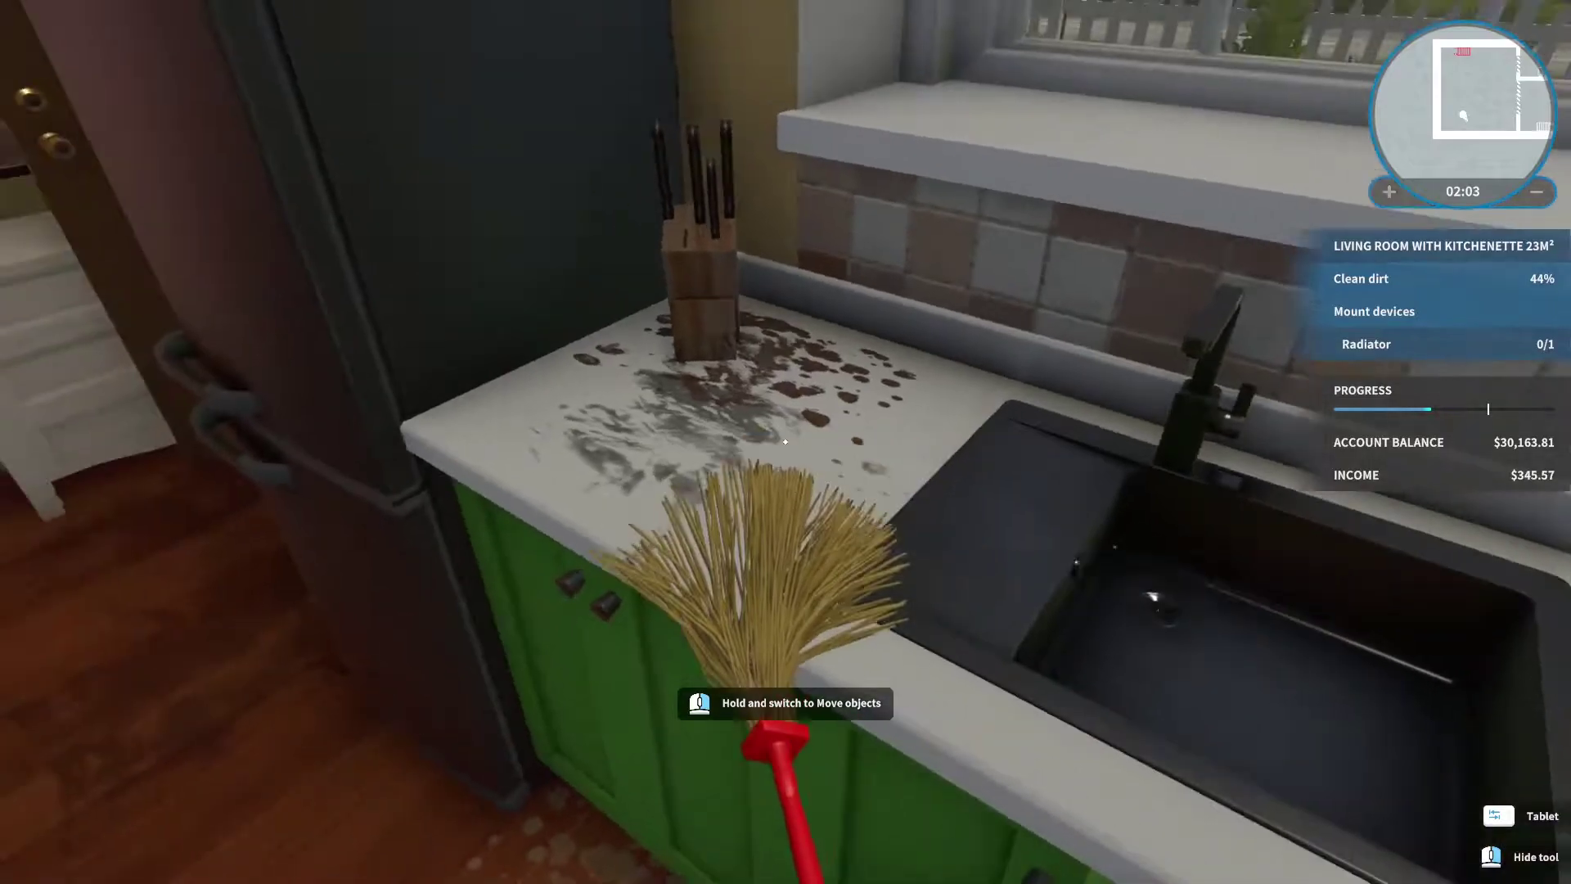
pyautogui.click(786, 443)
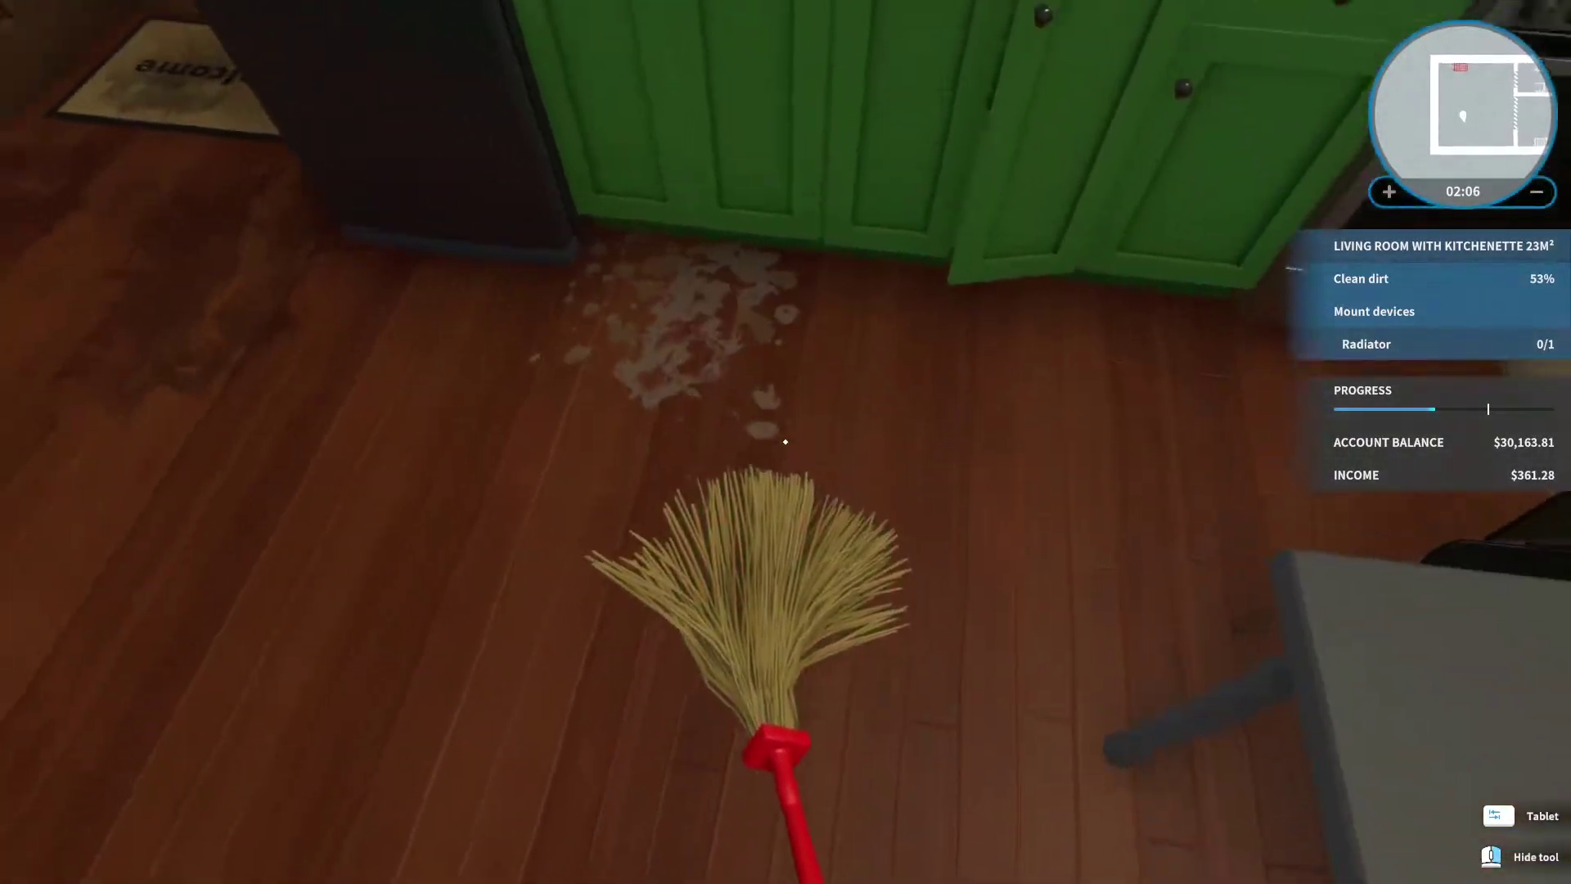
# Clean the kitchen floor, welcome mat, TV cabinet and green couch, dismissing the skill-point notice.
pyautogui.click(786, 442)
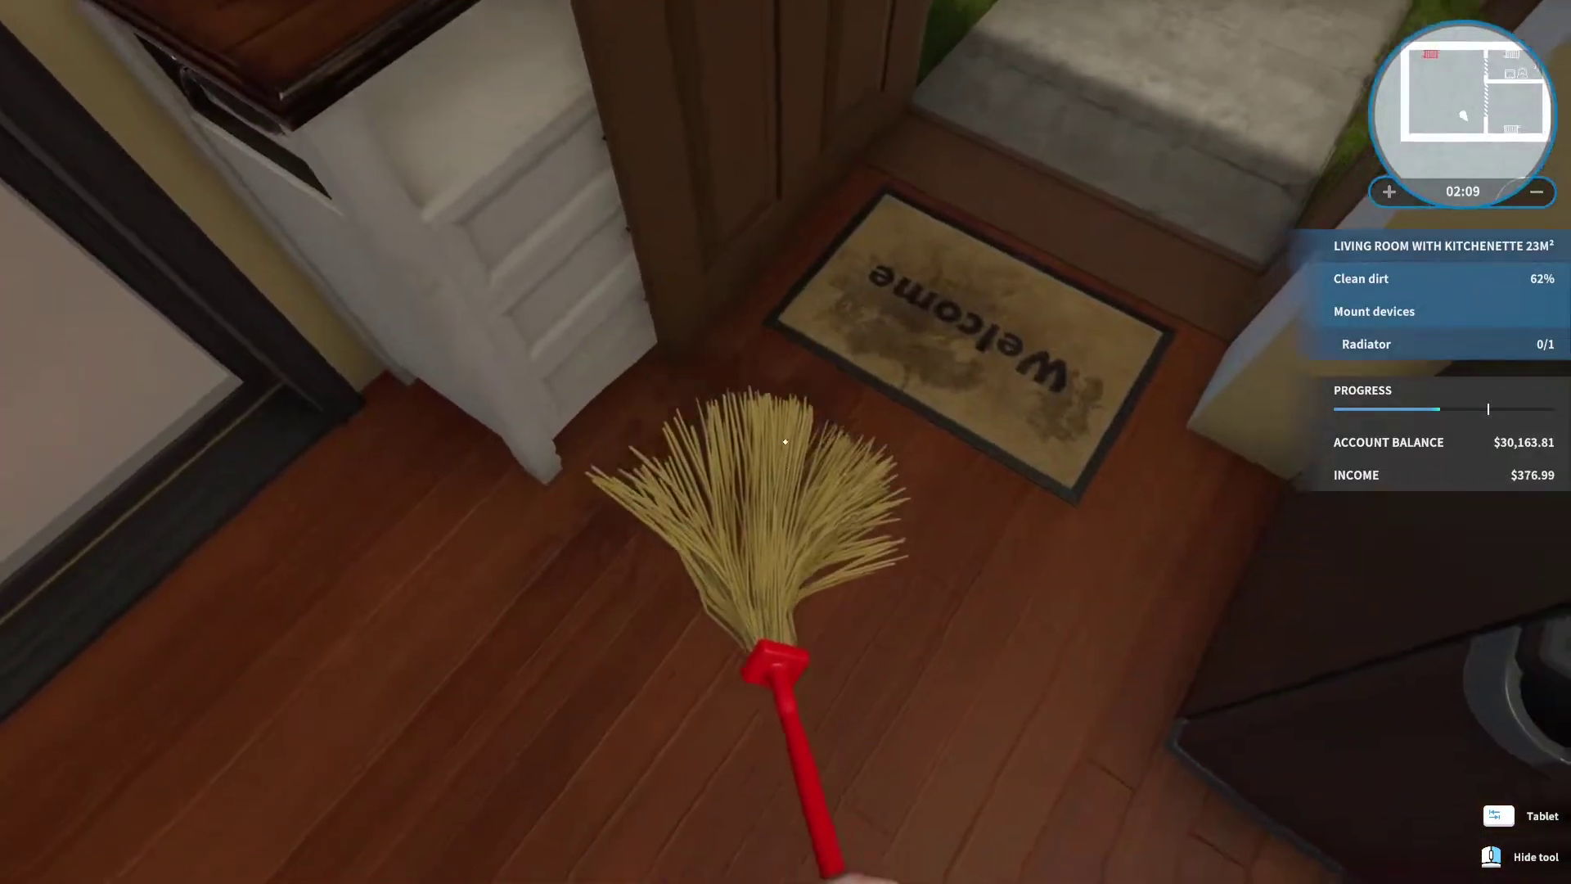
pyautogui.click(787, 443)
pyautogui.click(787, 443)
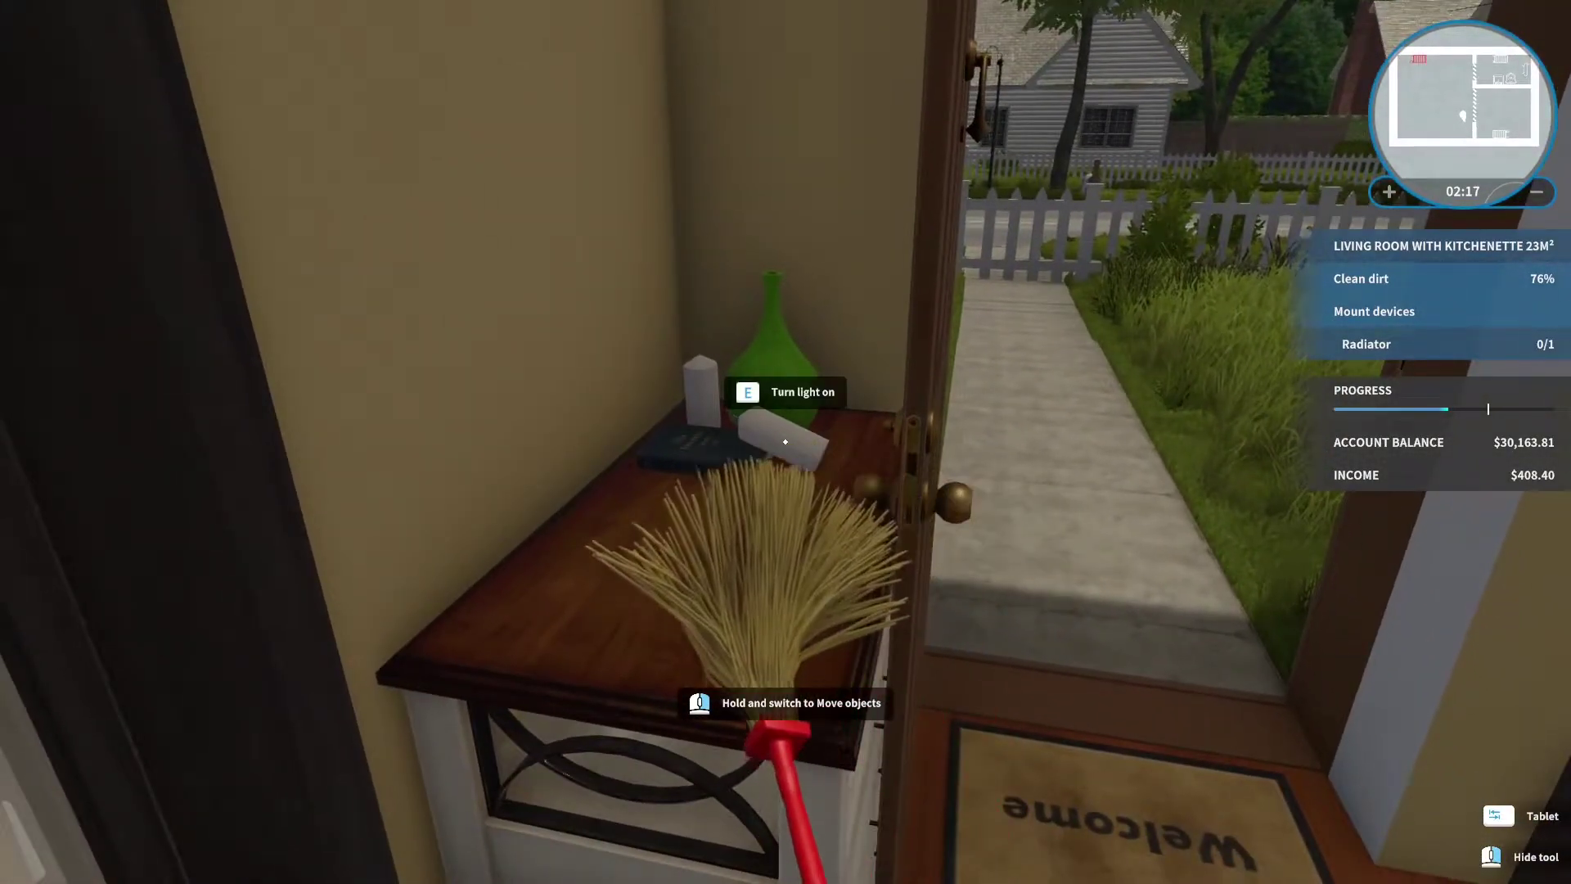
pyautogui.press('w')
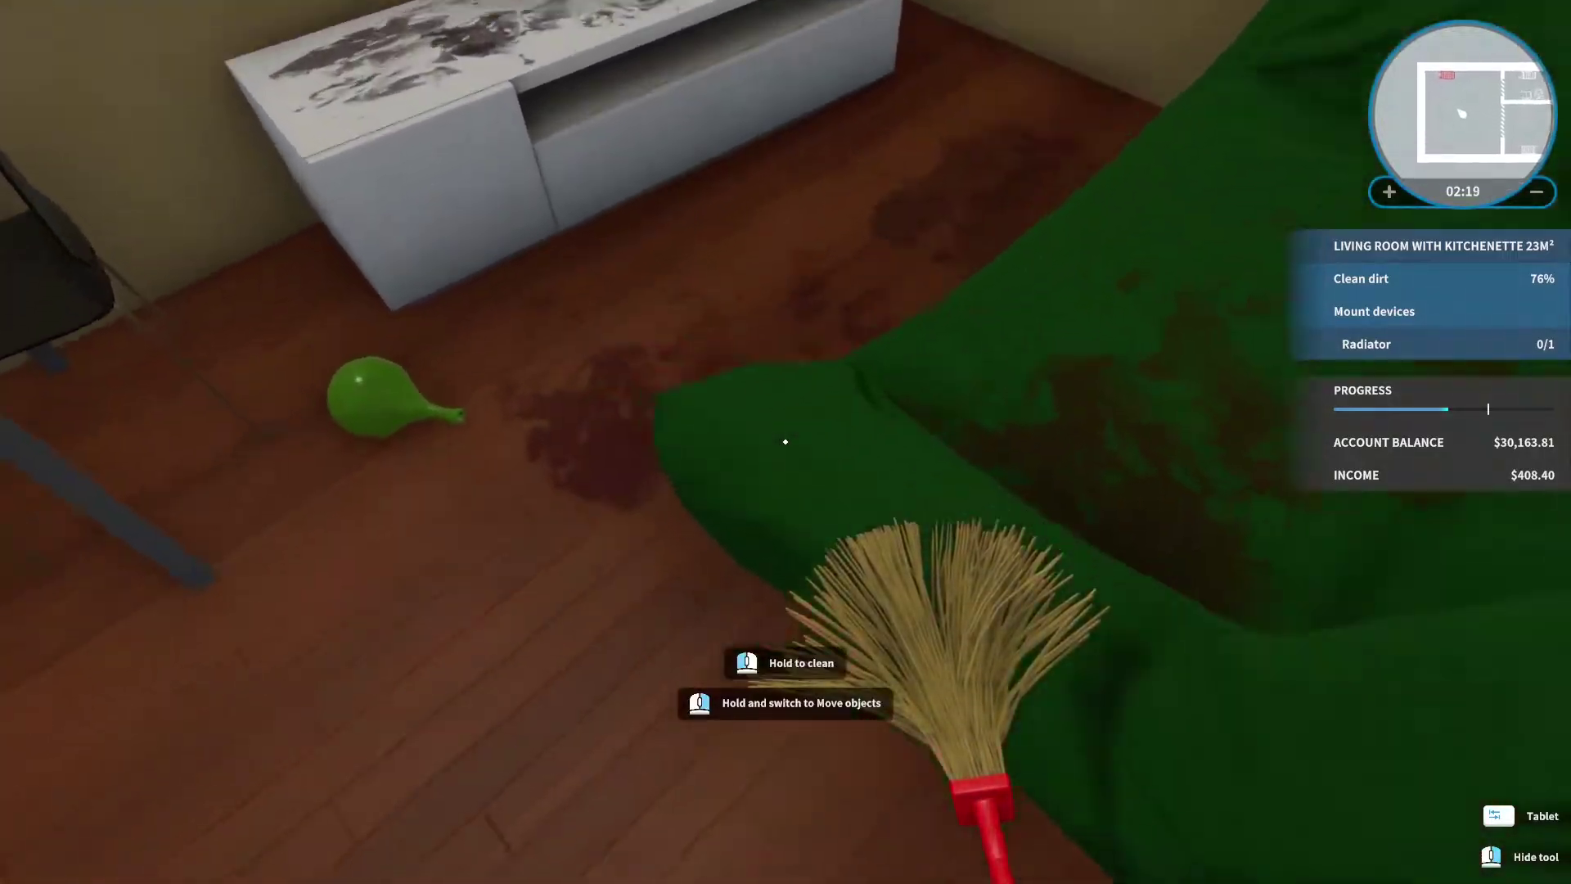
pyautogui.click(786, 443)
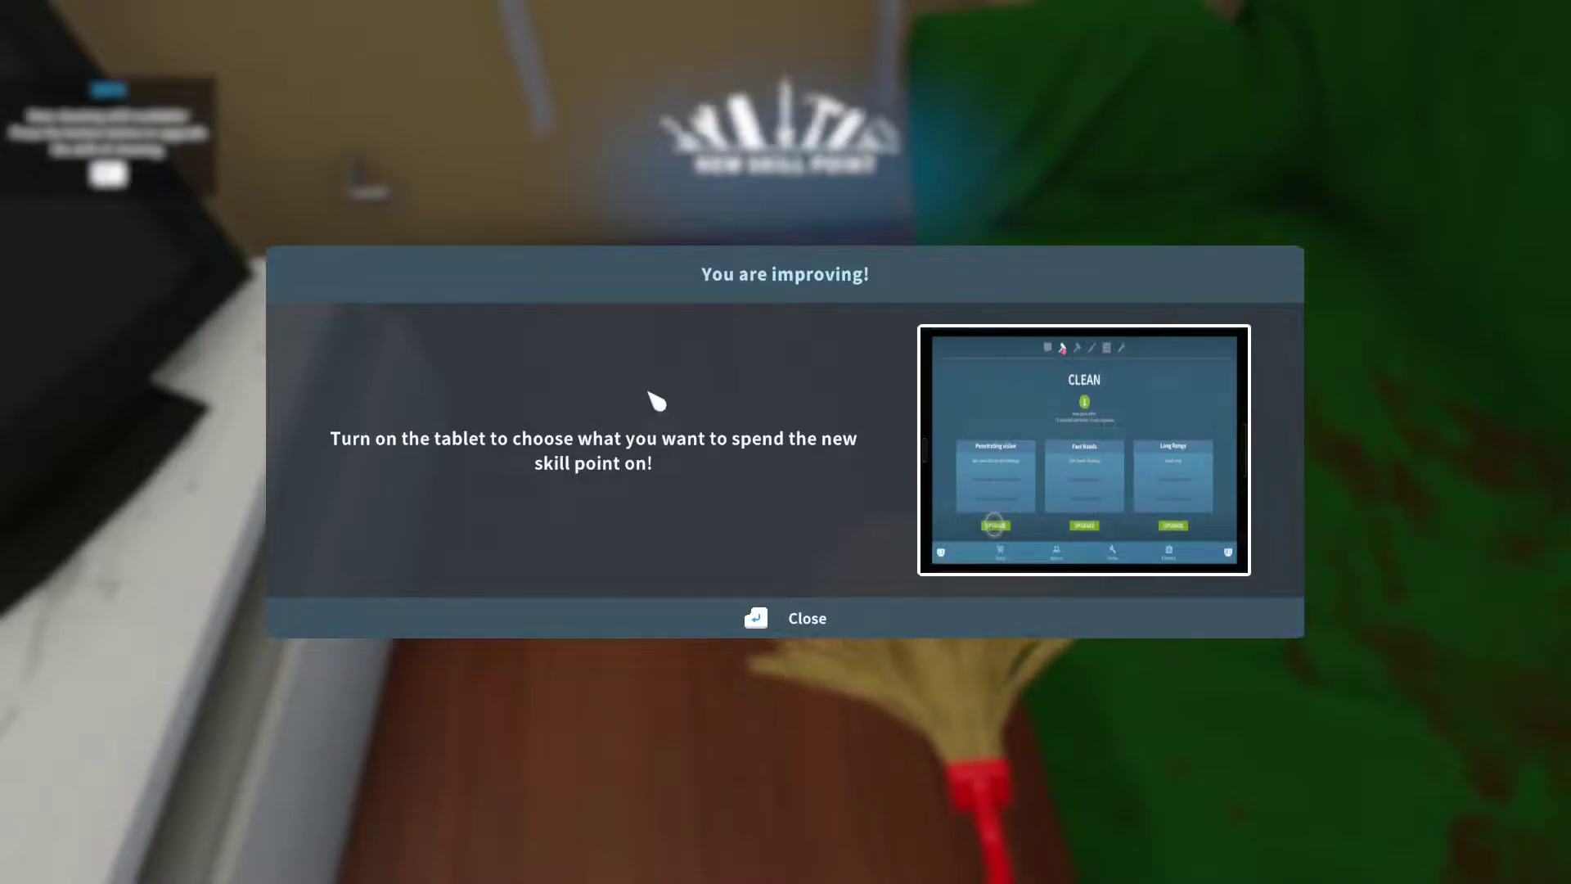
pyautogui.press('Return')
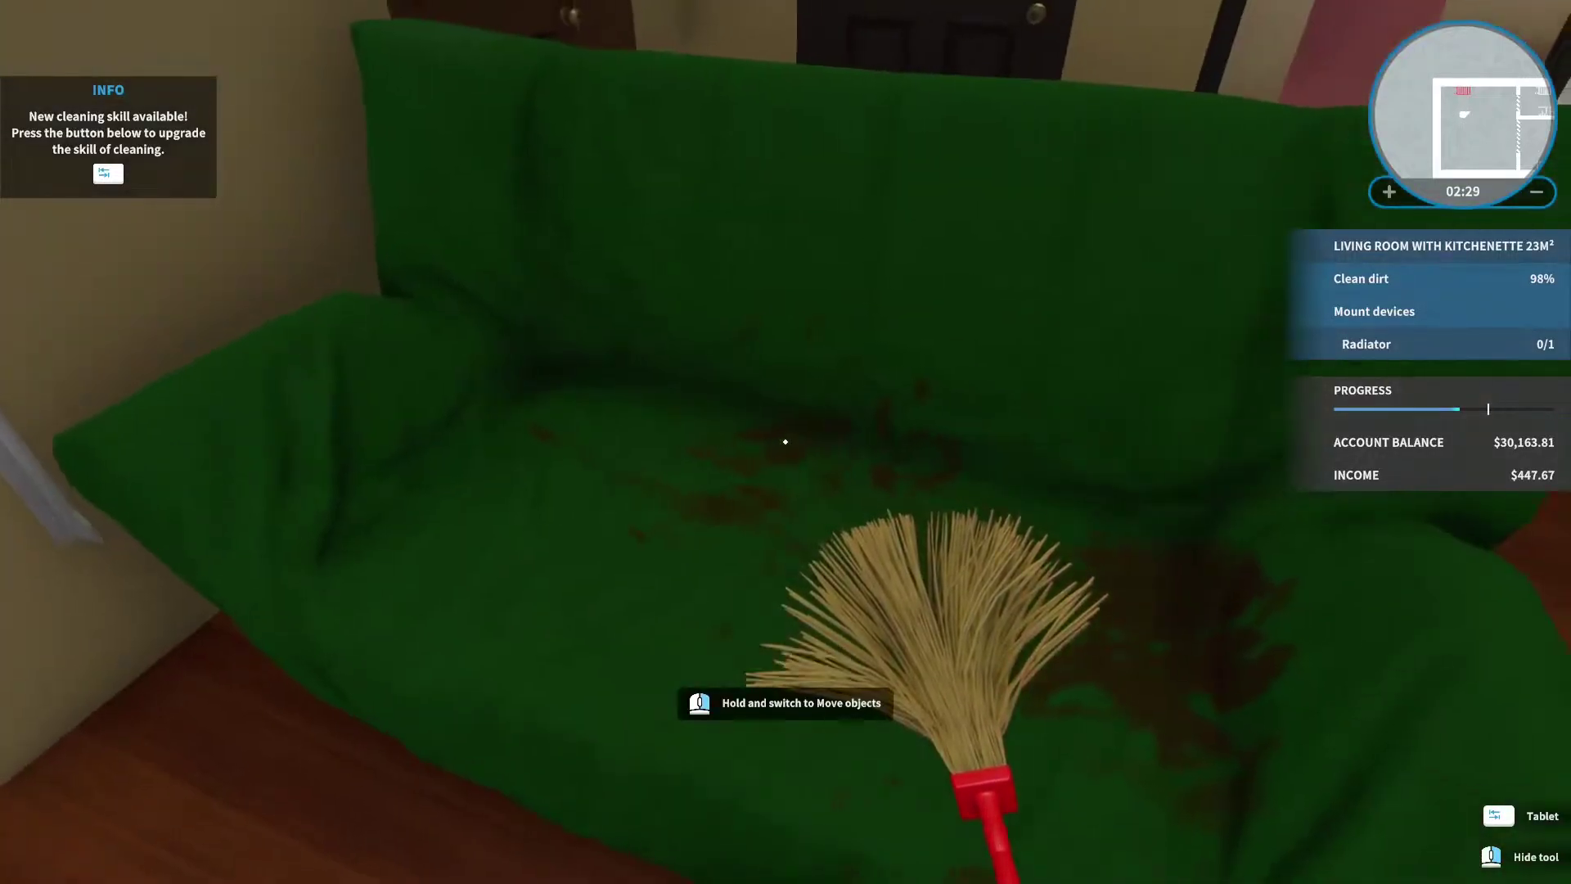
pyautogui.click(785, 442)
pyautogui.press('w')
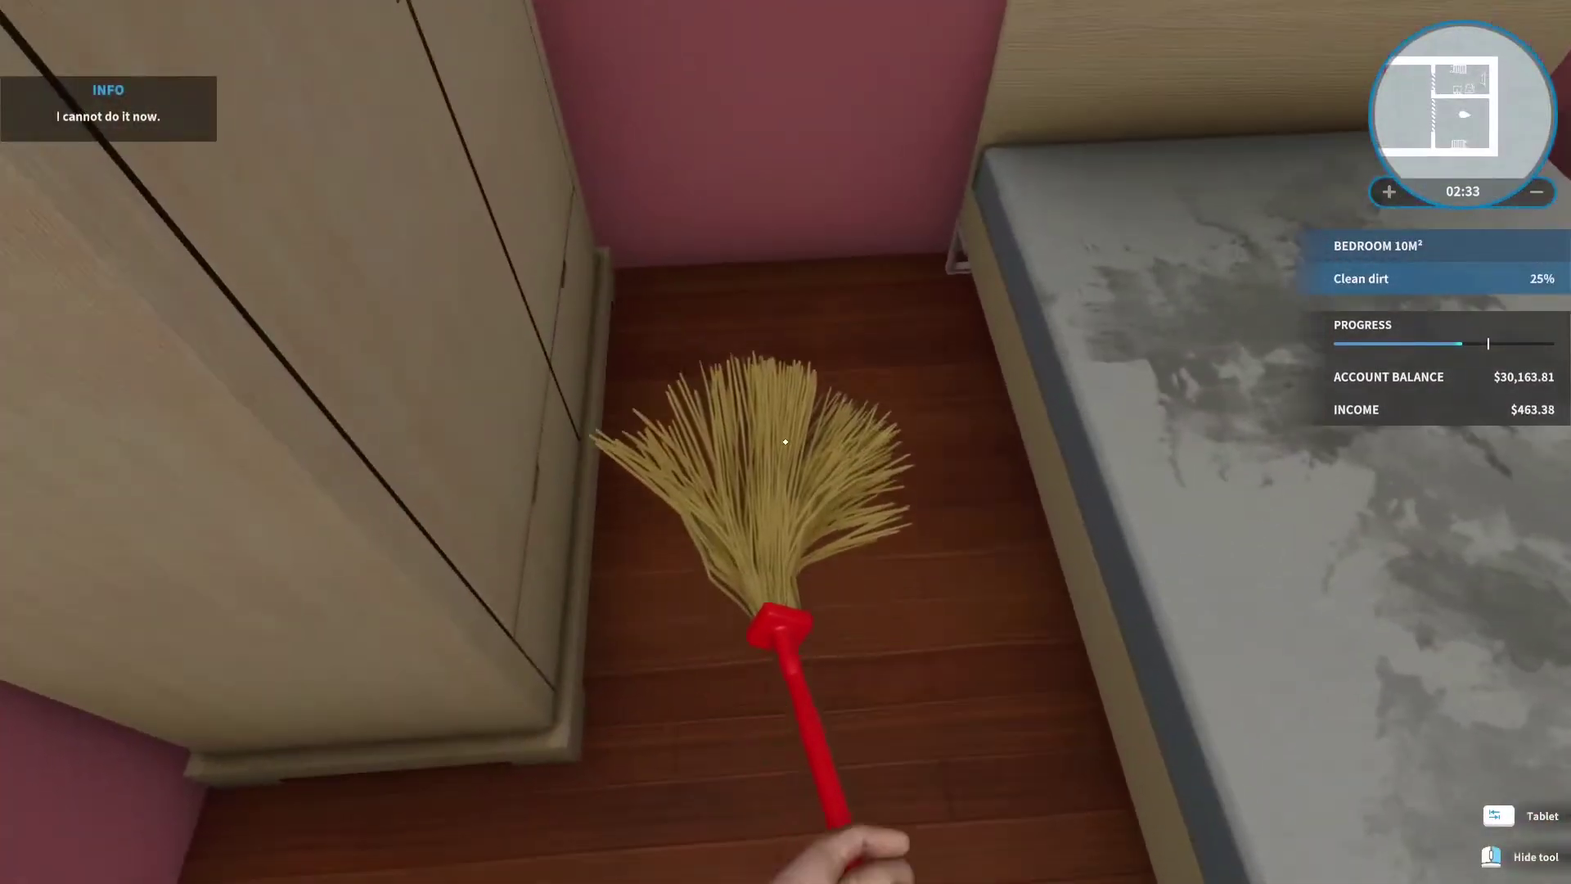
# Clean the bedroom mattress stains and open the bathroom door.
pyautogui.click(786, 442)
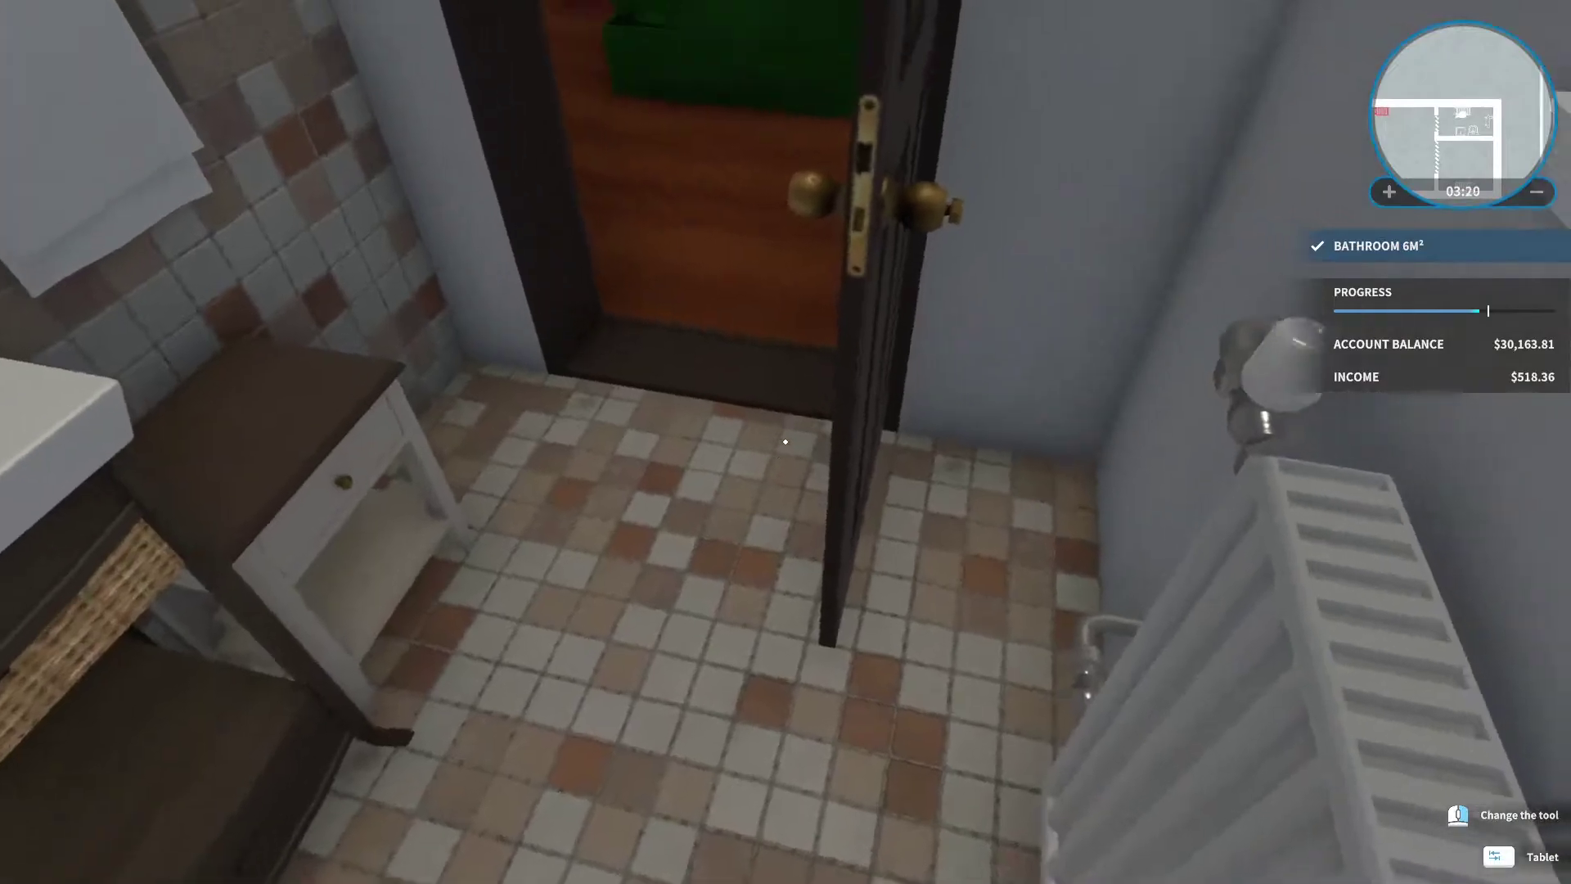
pyautogui.press('e')
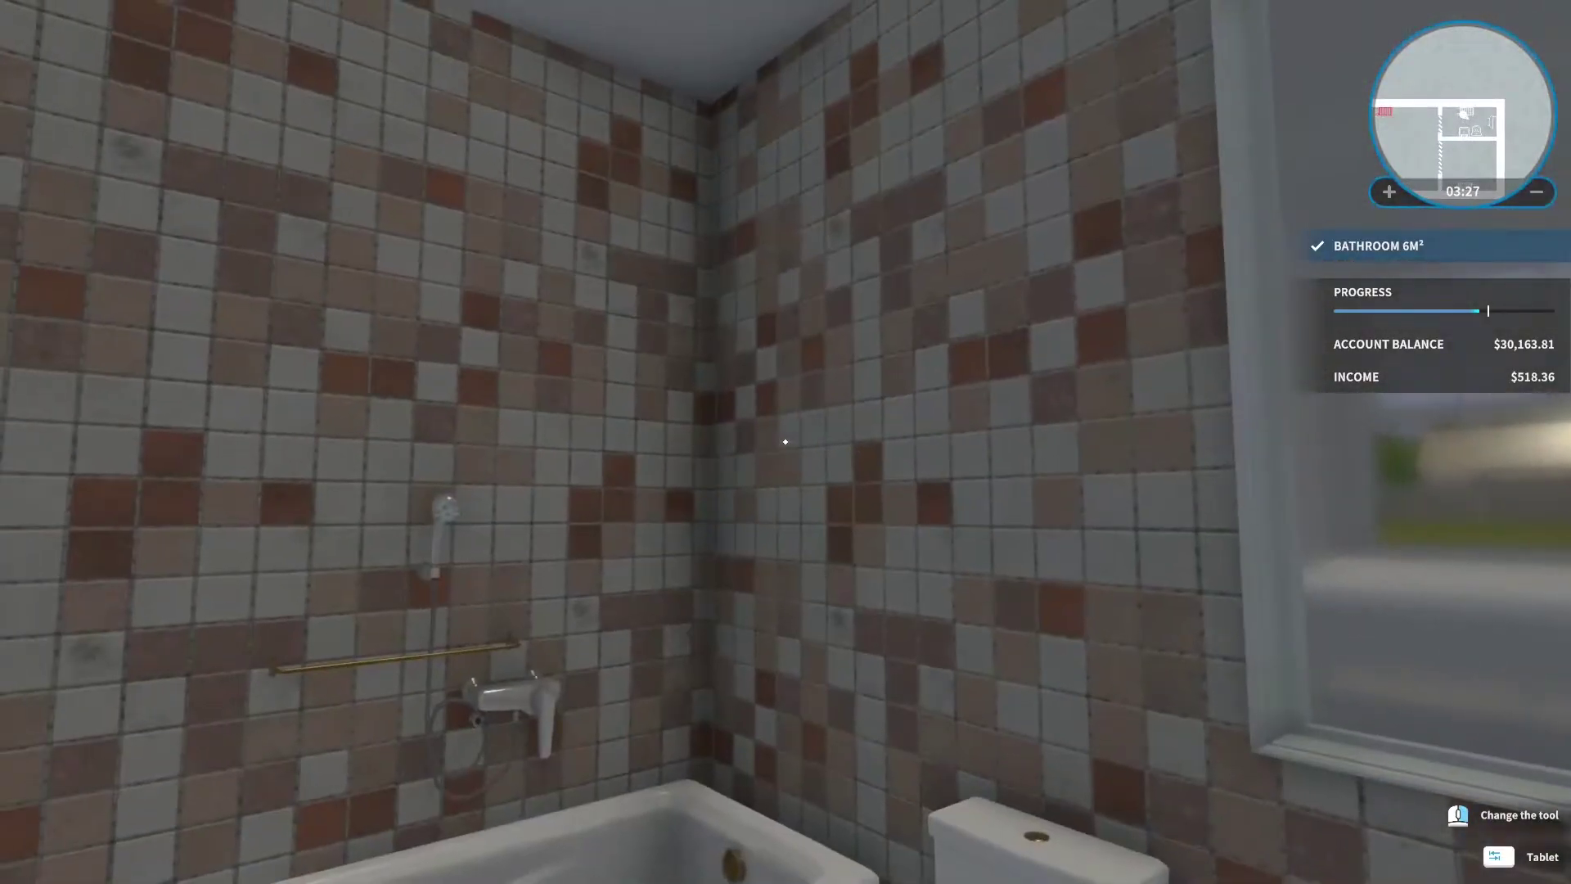
# Walk into the living room and lift, then set down, the green armchair.
pyautogui.press('w')
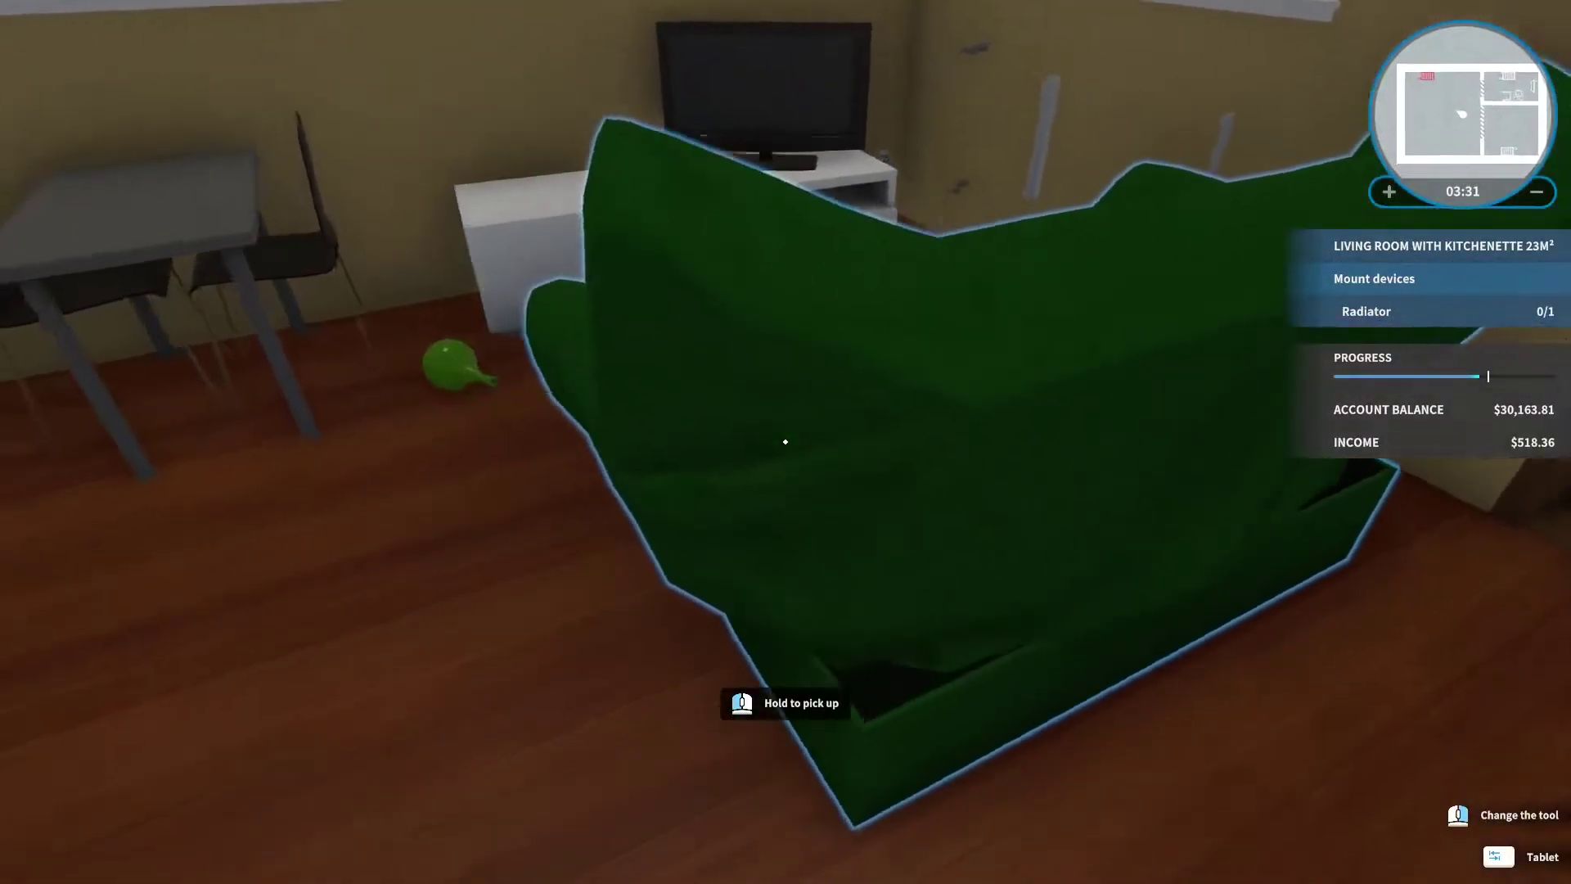
pyautogui.press('s')
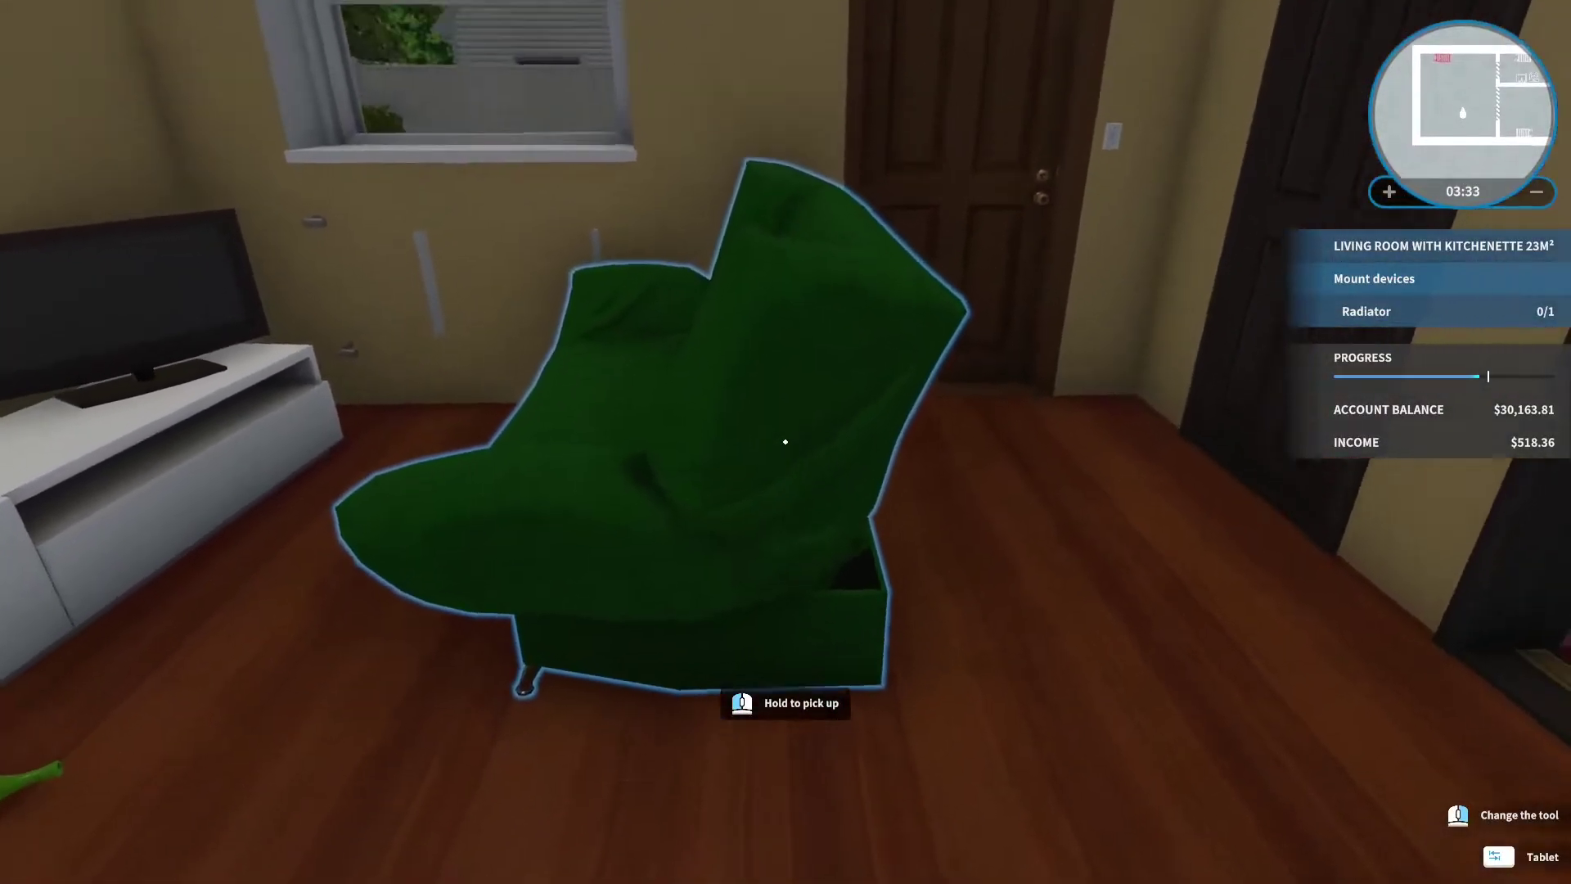
pyautogui.click(785, 440)
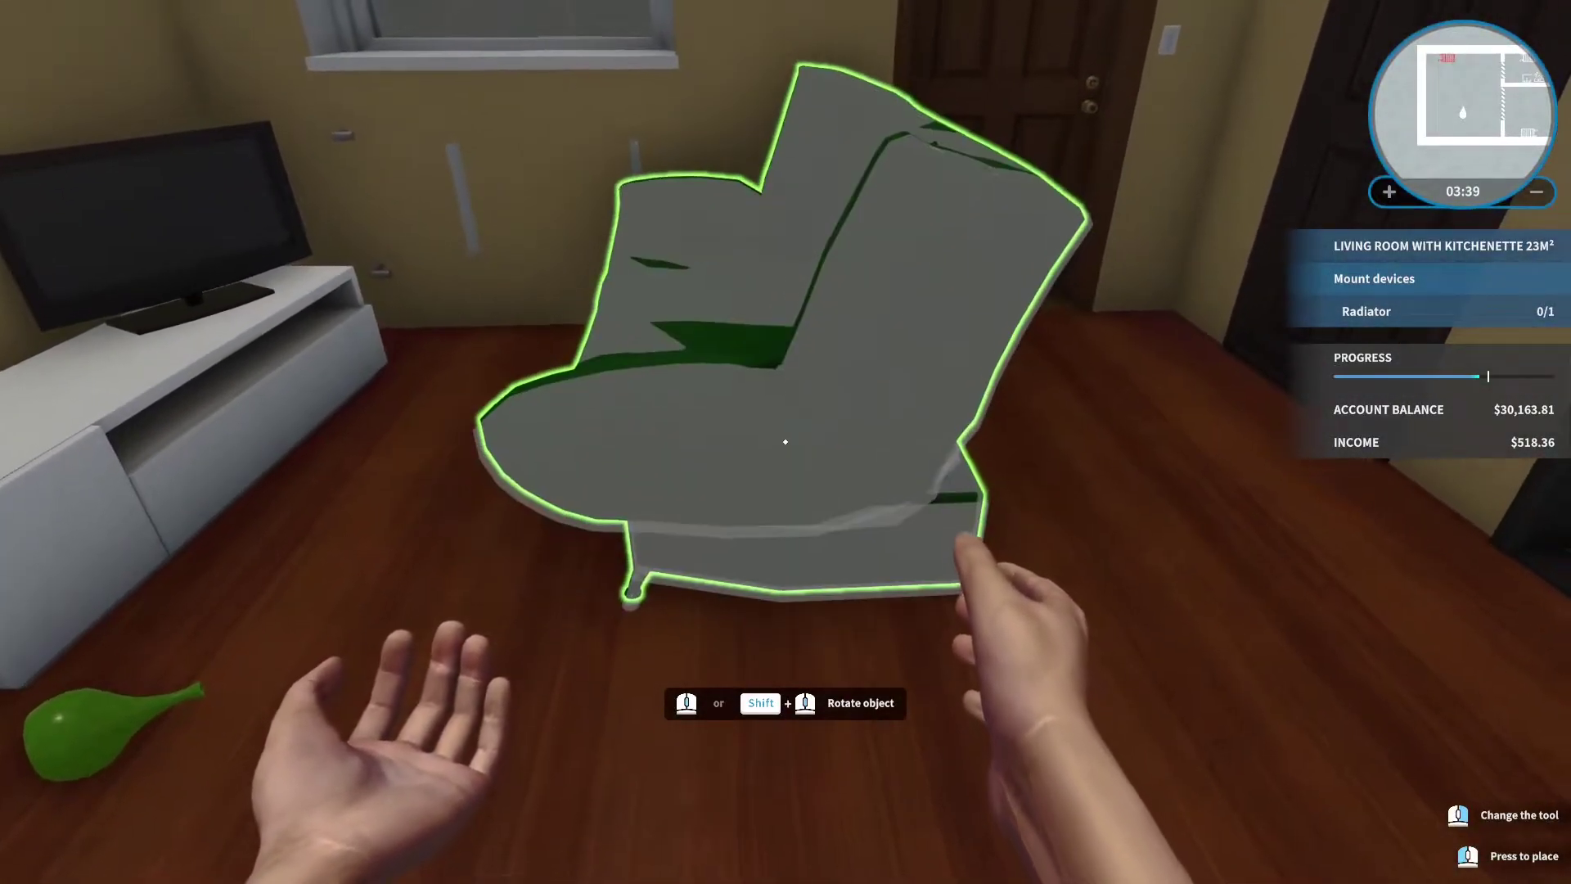
pyautogui.click(786, 441)
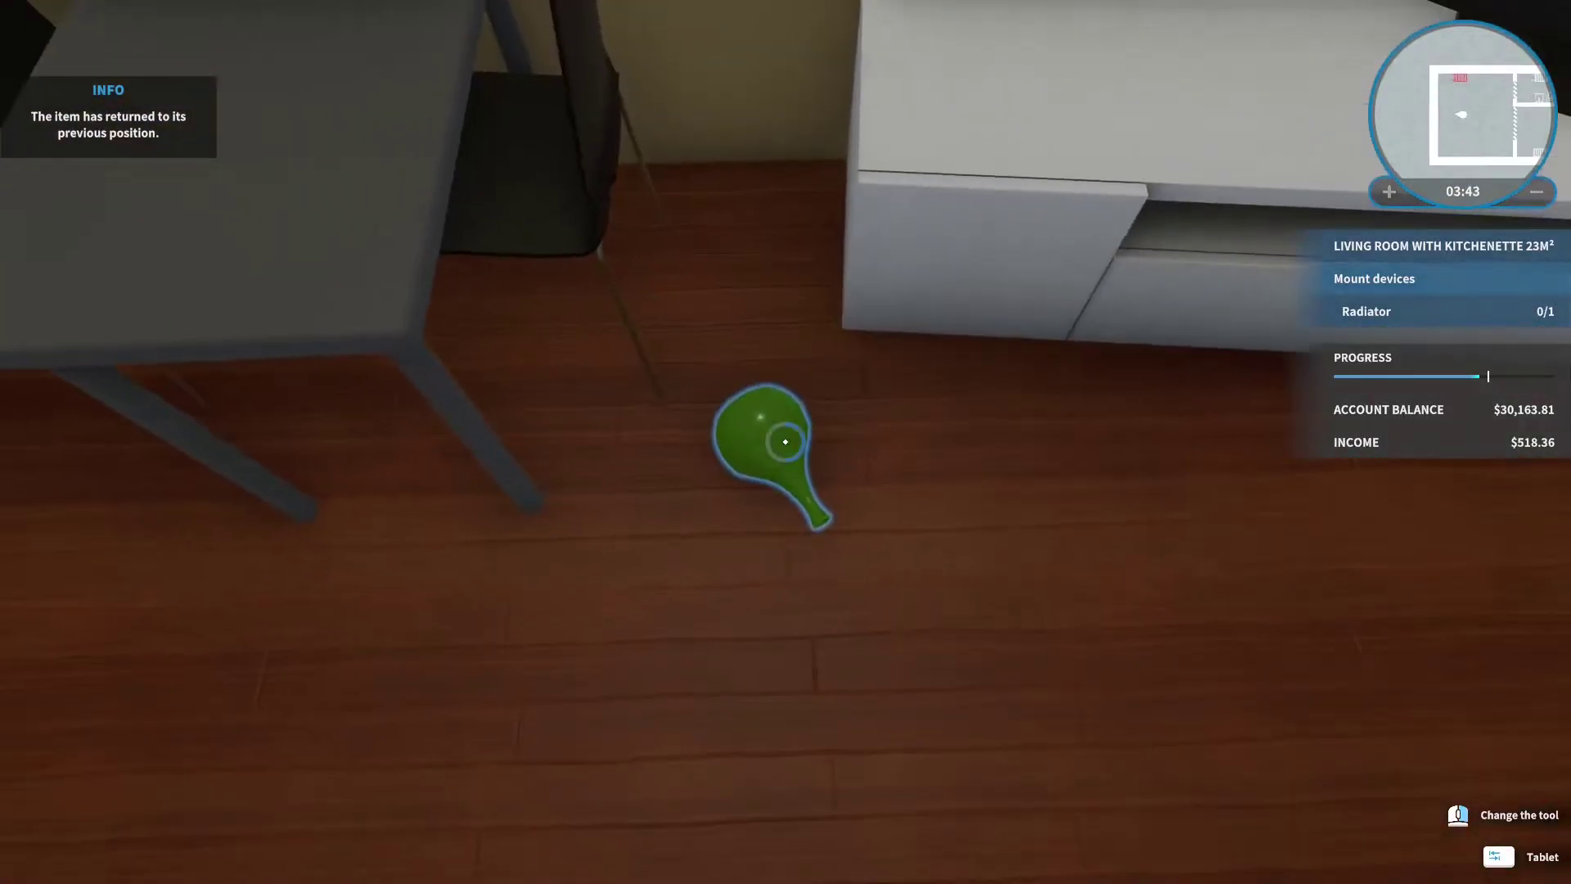
# Put the green vase on the TV stand and move the stand, dismissing the feature notice.
pyautogui.click(785, 441)
pyautogui.press('w')
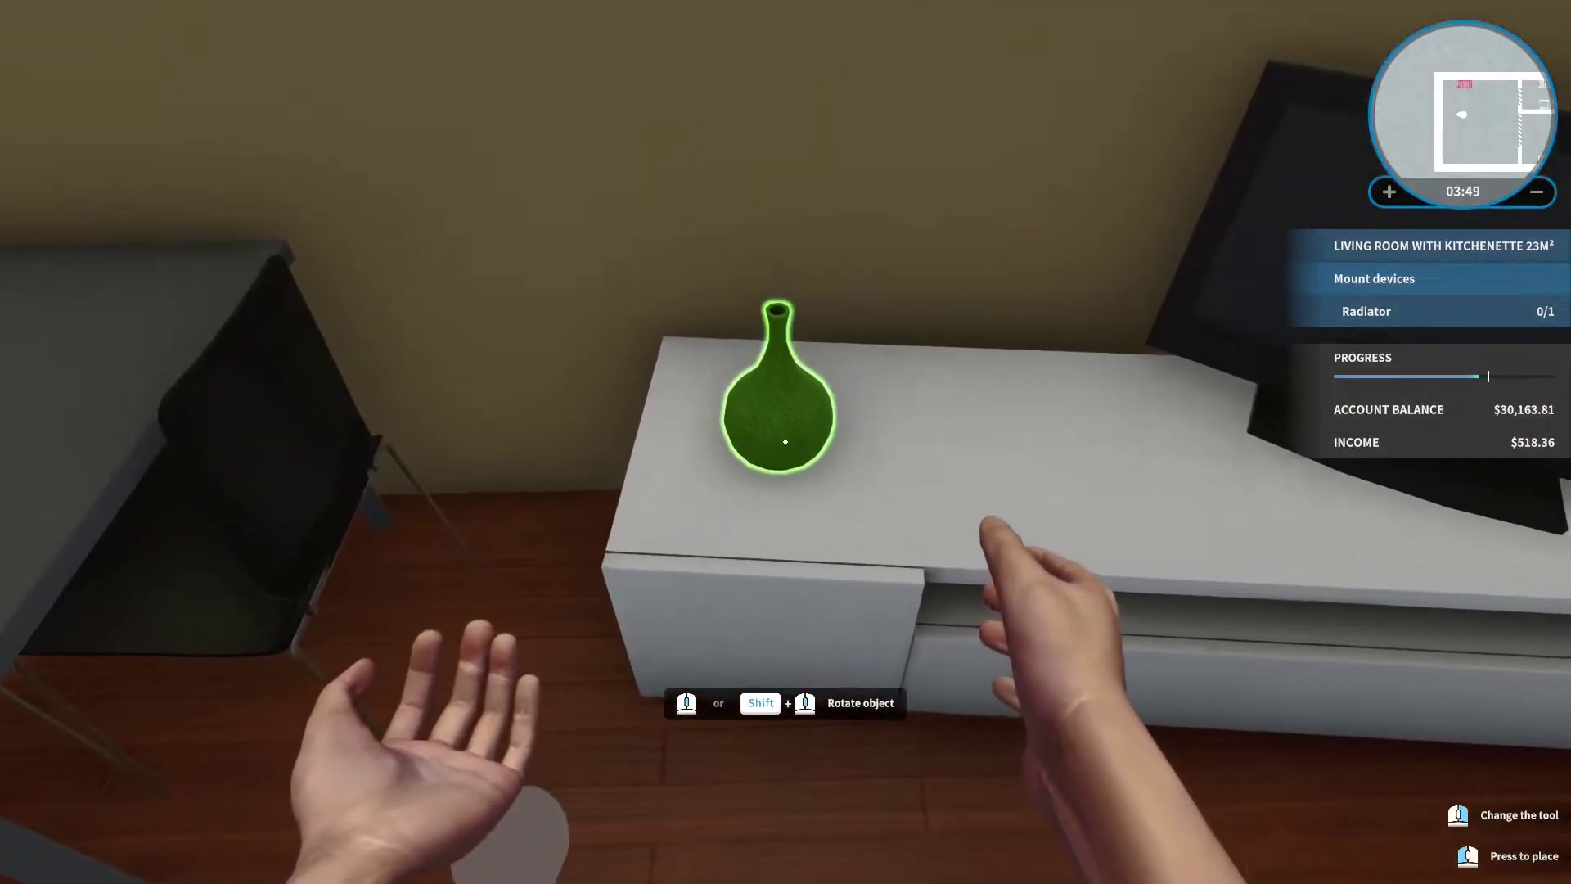
pyautogui.click(786, 441)
pyautogui.click(786, 441)
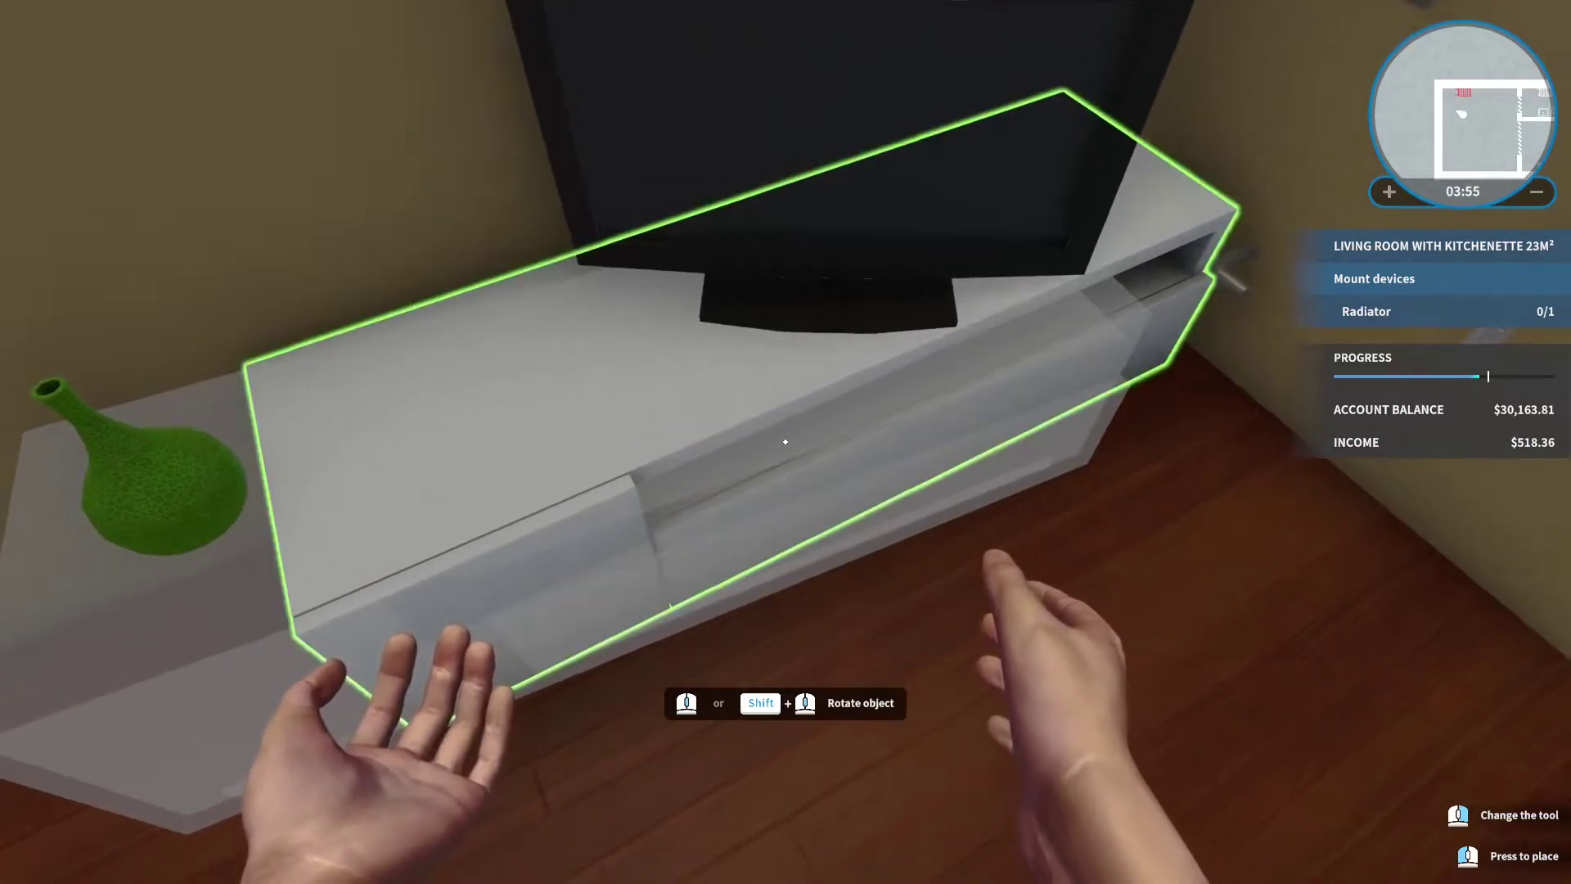
pyautogui.click(786, 440)
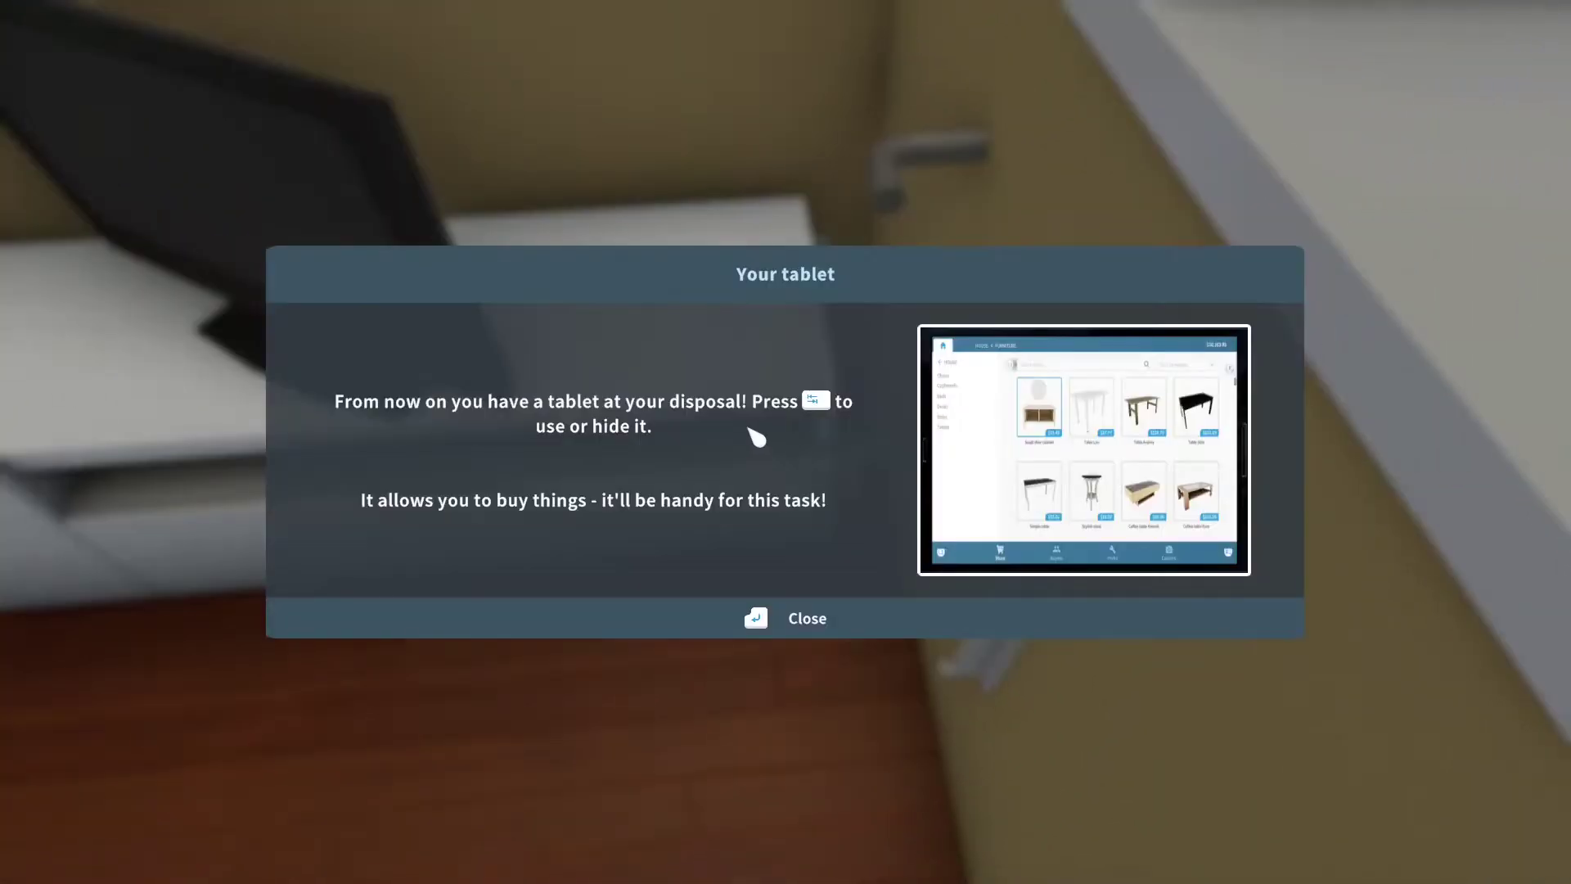
pyautogui.press('Return')
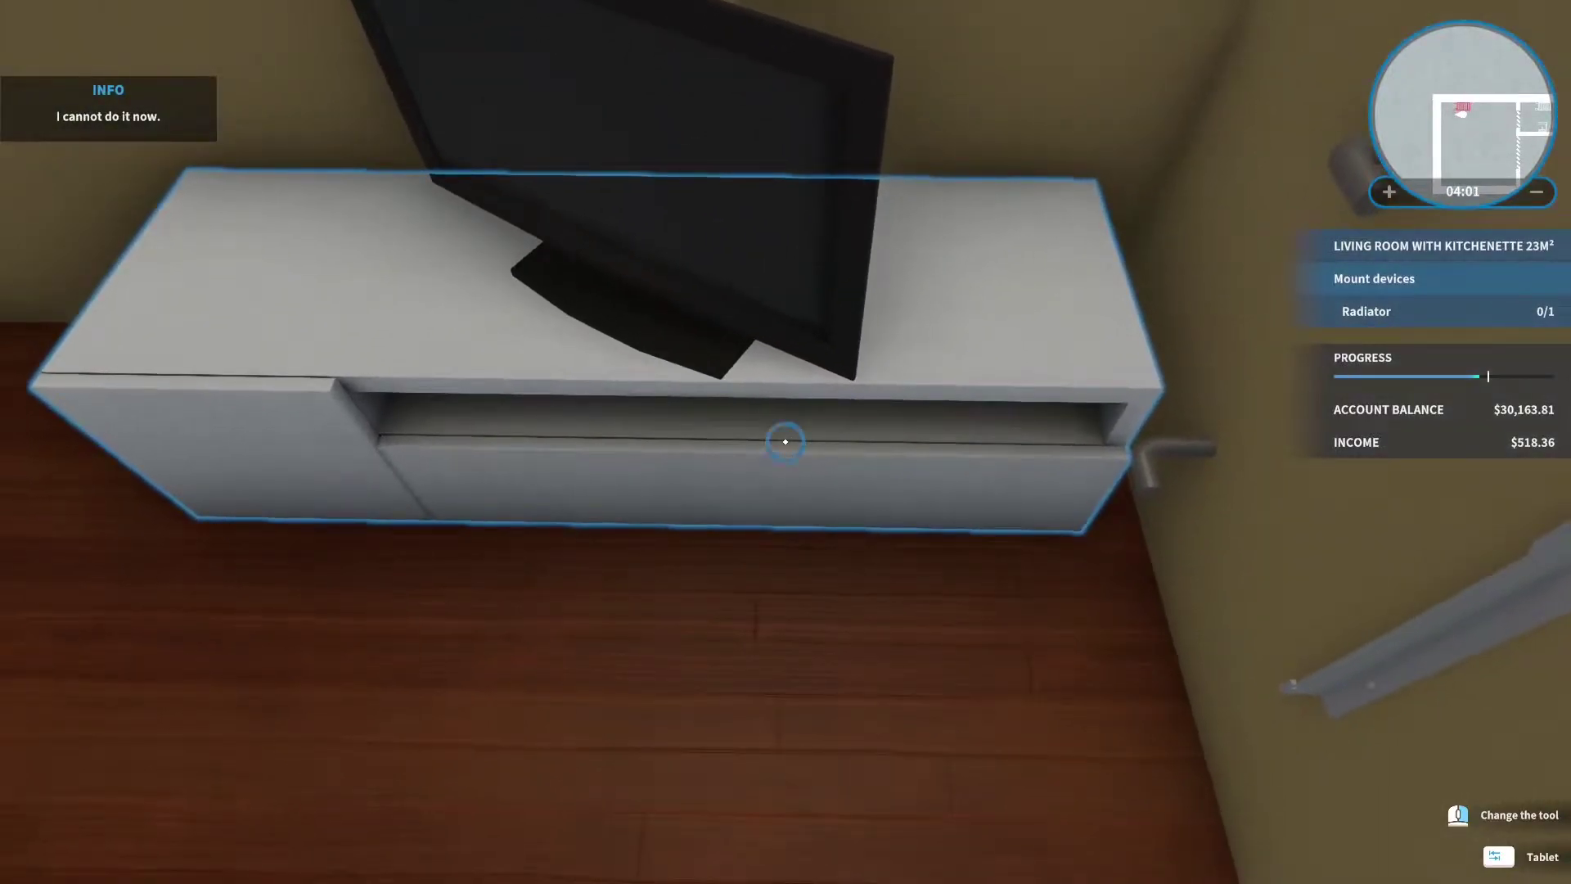
# Set the TV stand against the wall with the green vase and TV on it.
pyautogui.click(787, 441)
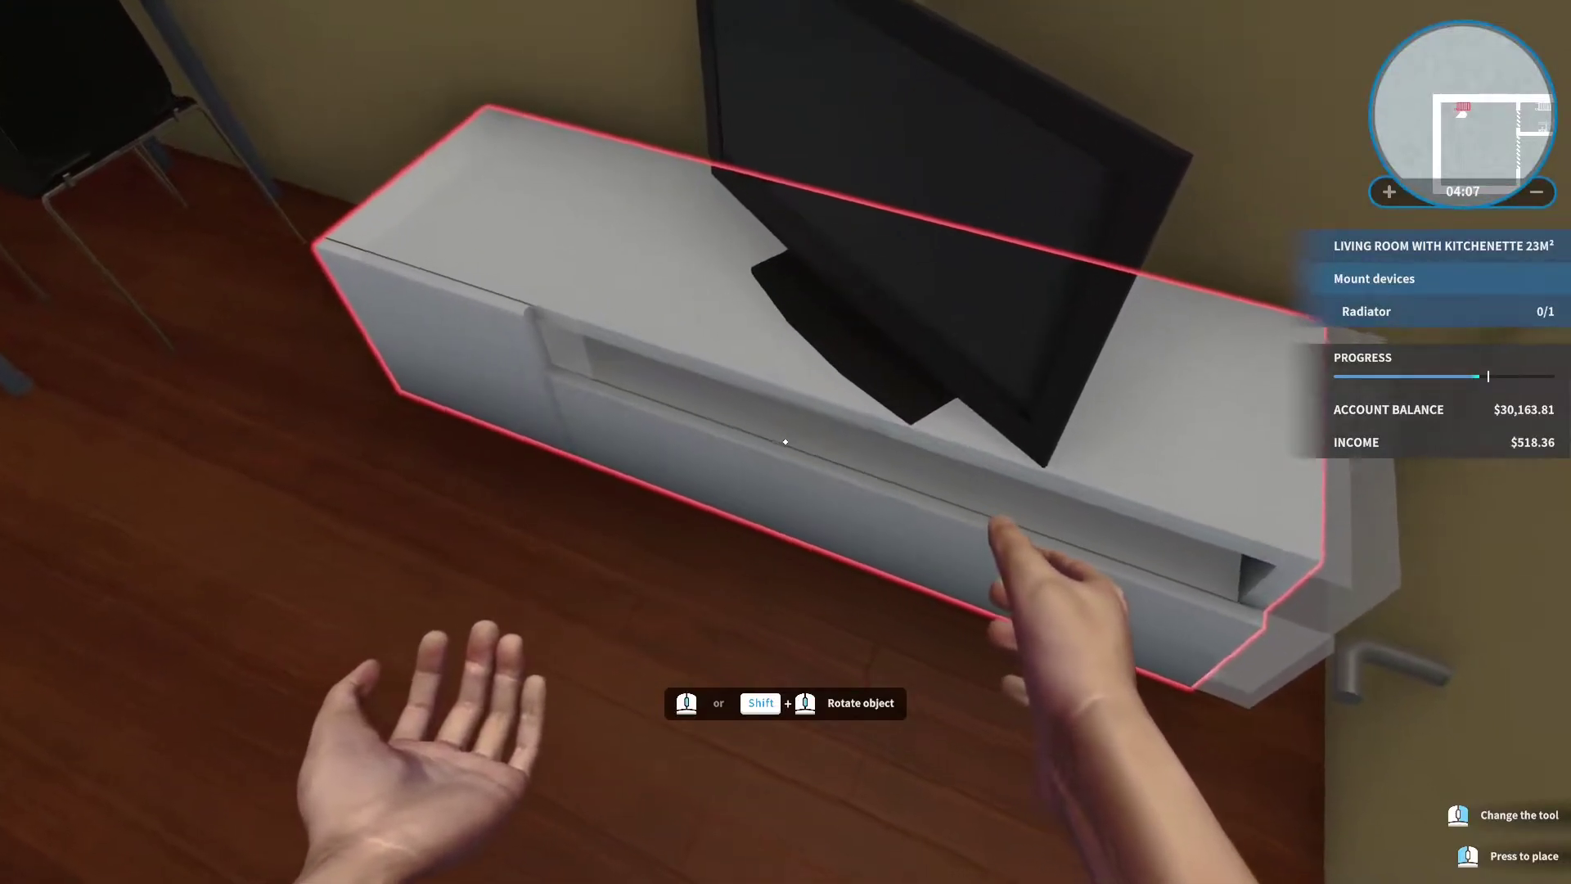
pyautogui.click(785, 441)
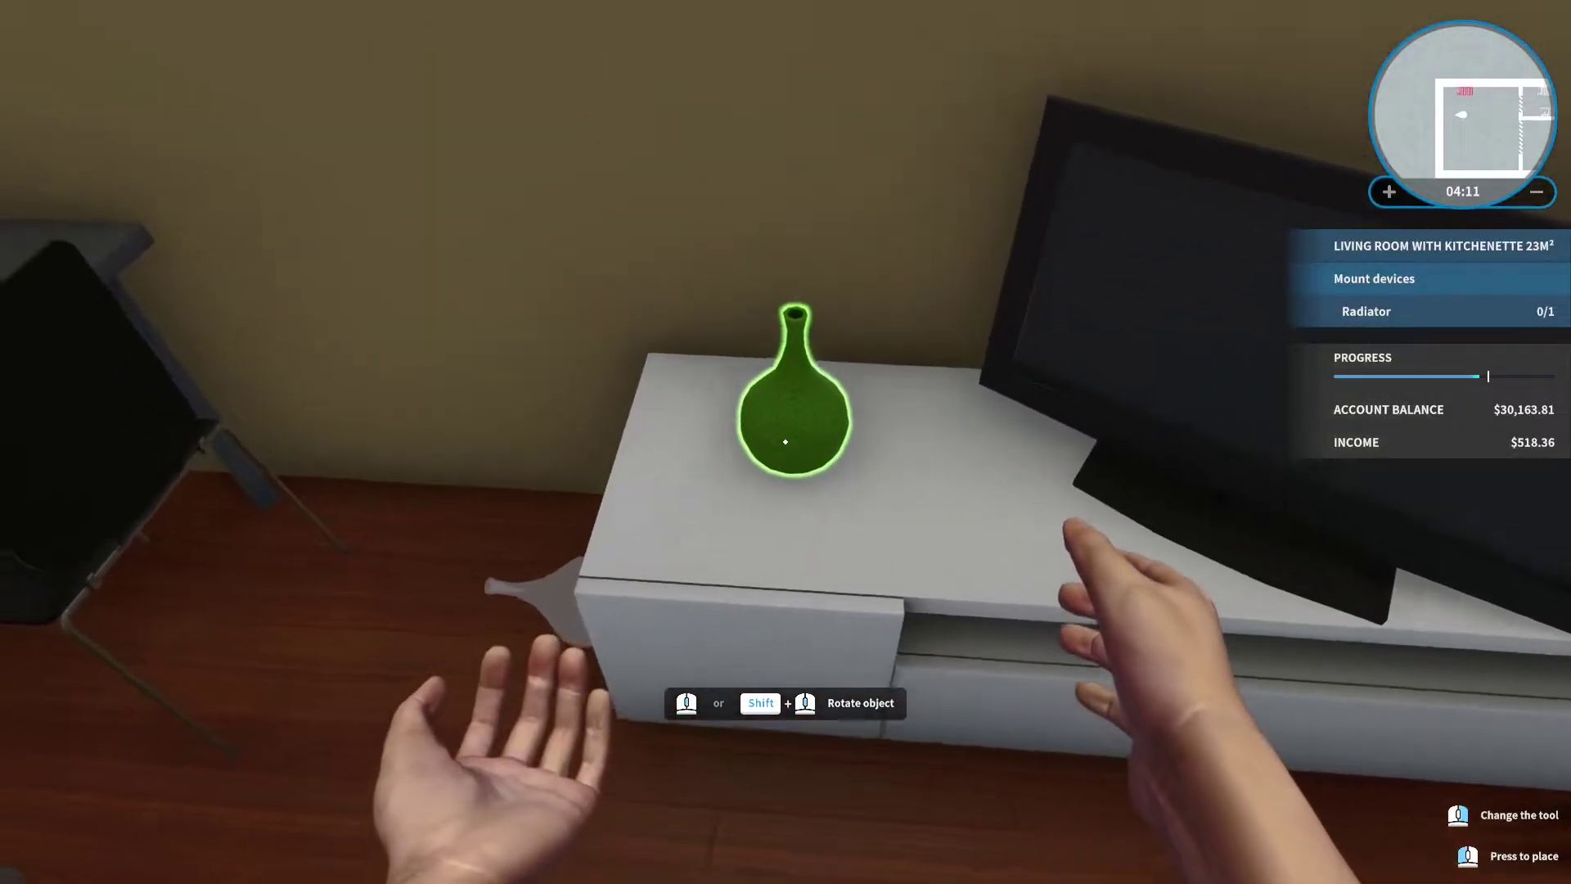
pyautogui.click(785, 440)
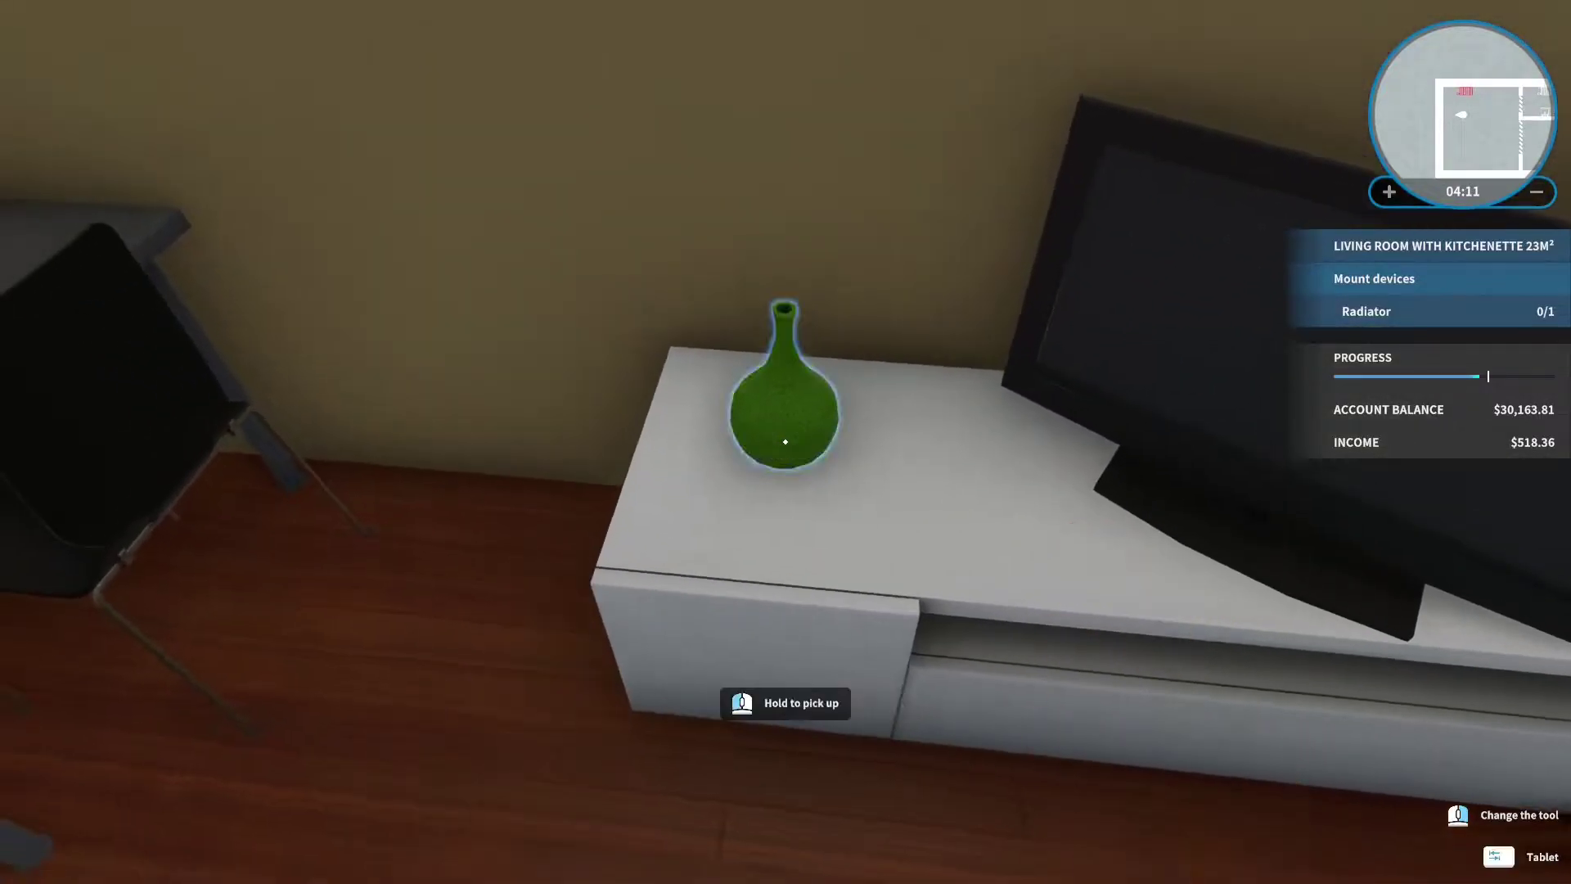
pyautogui.click(787, 441)
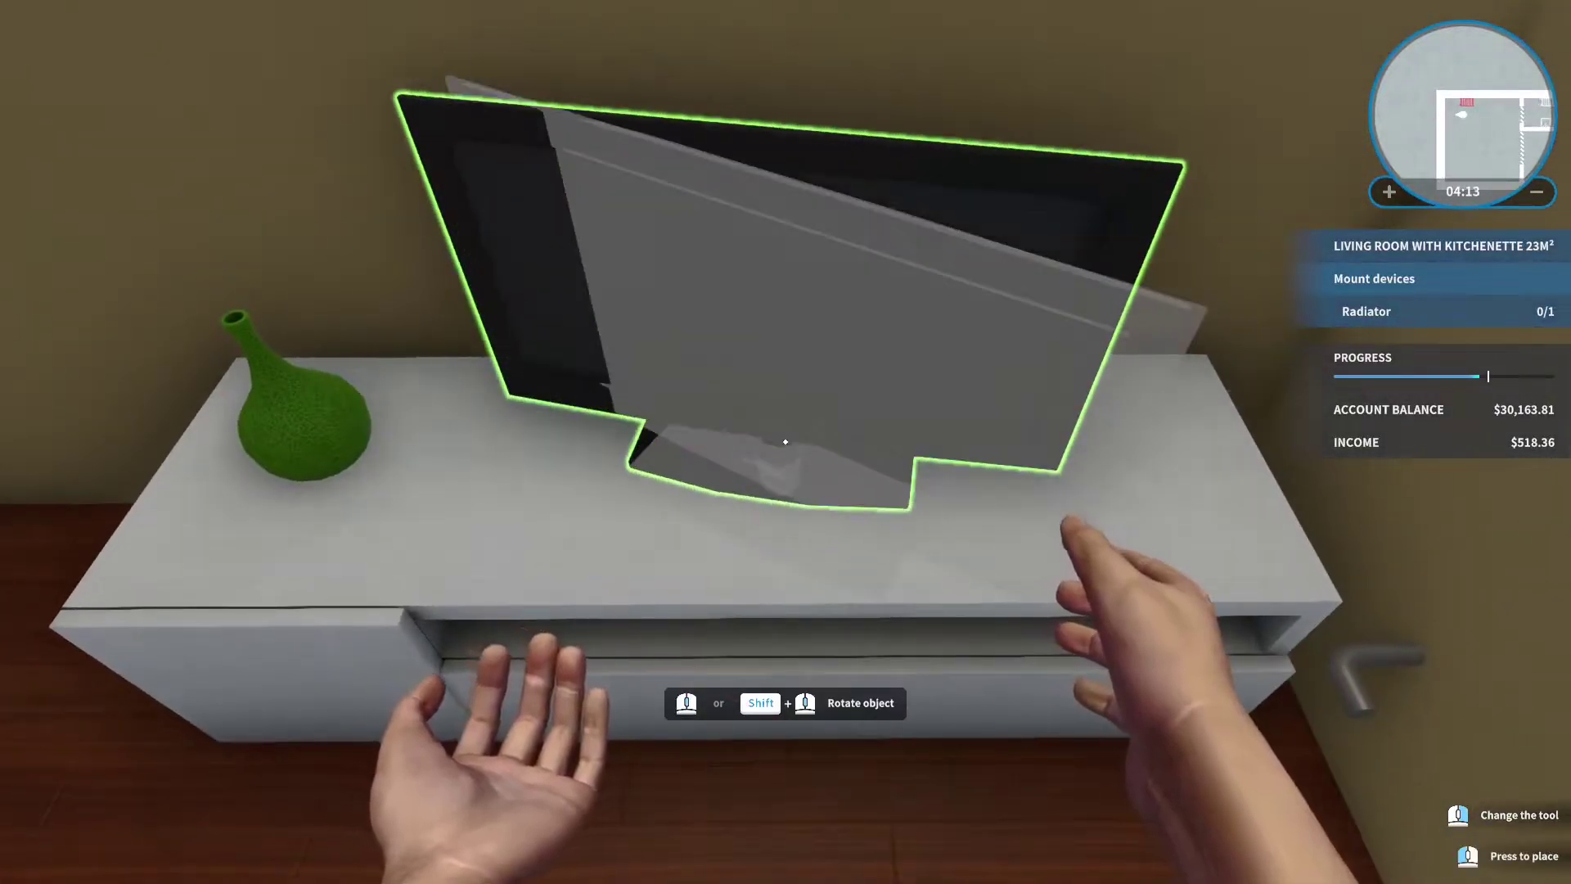
pyautogui.click(786, 441)
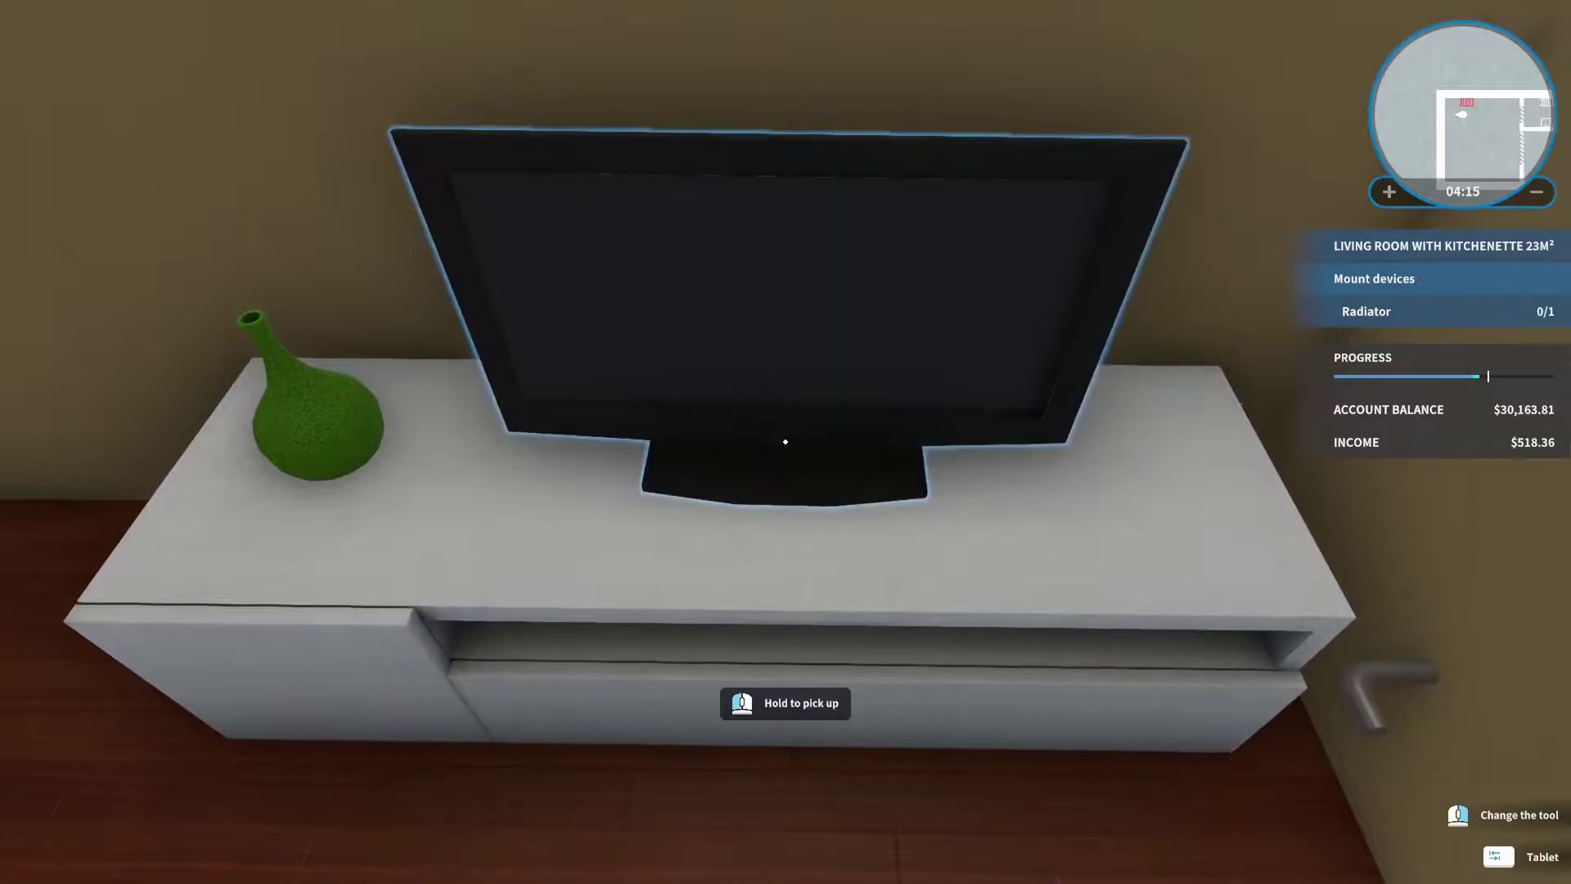
# View the stand from behind the sofa, then readjust the TV on it.
pyautogui.press('w')
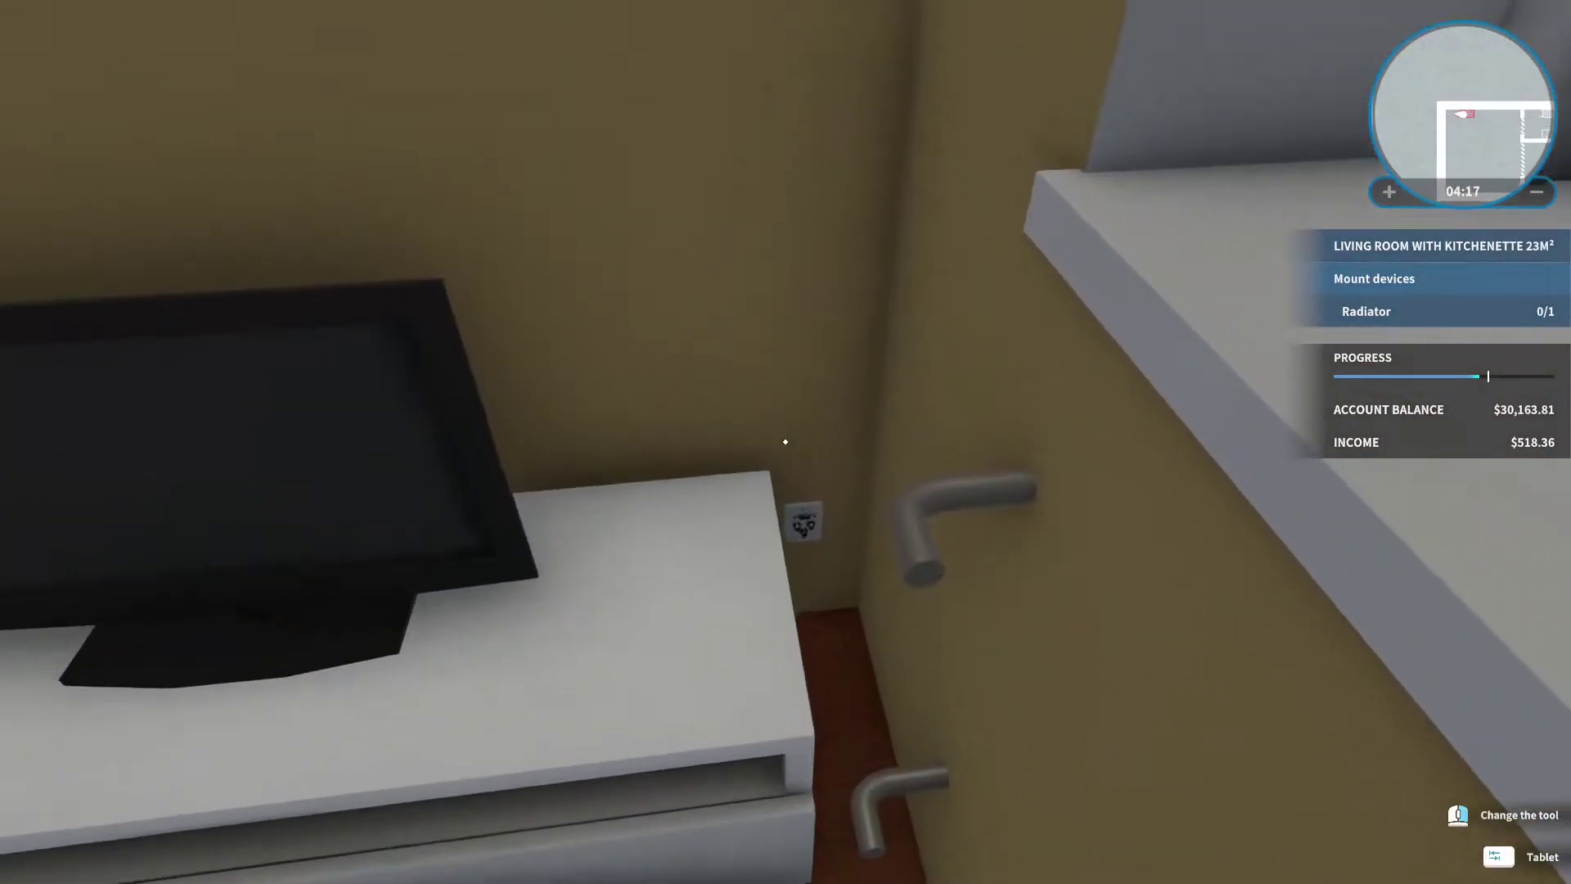
pyautogui.press('s')
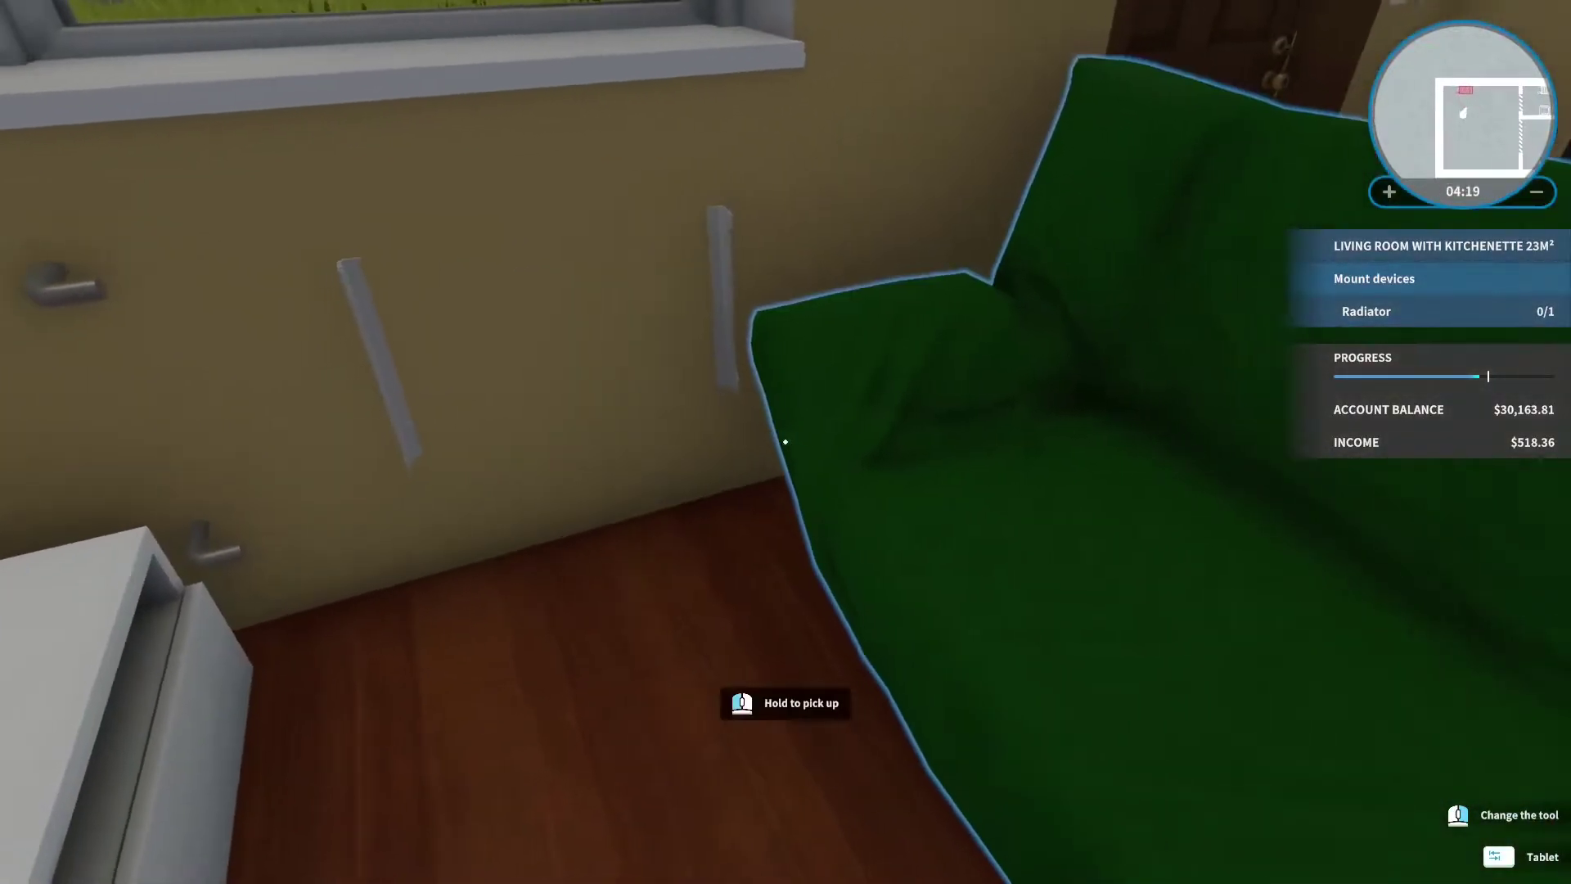
pyautogui.press('s')
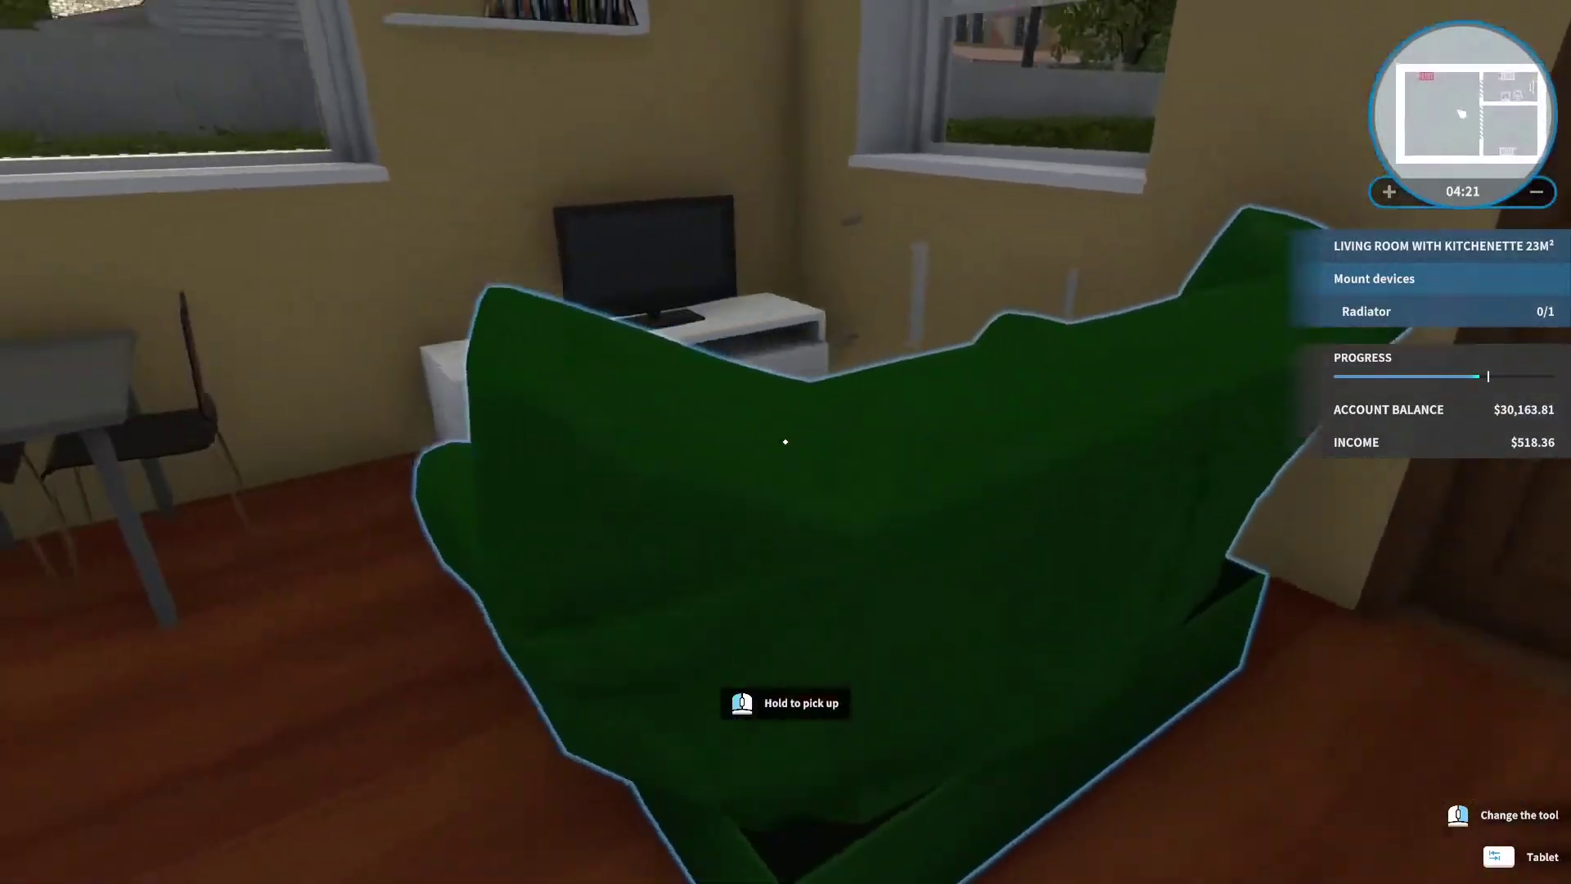
pyautogui.press('w')
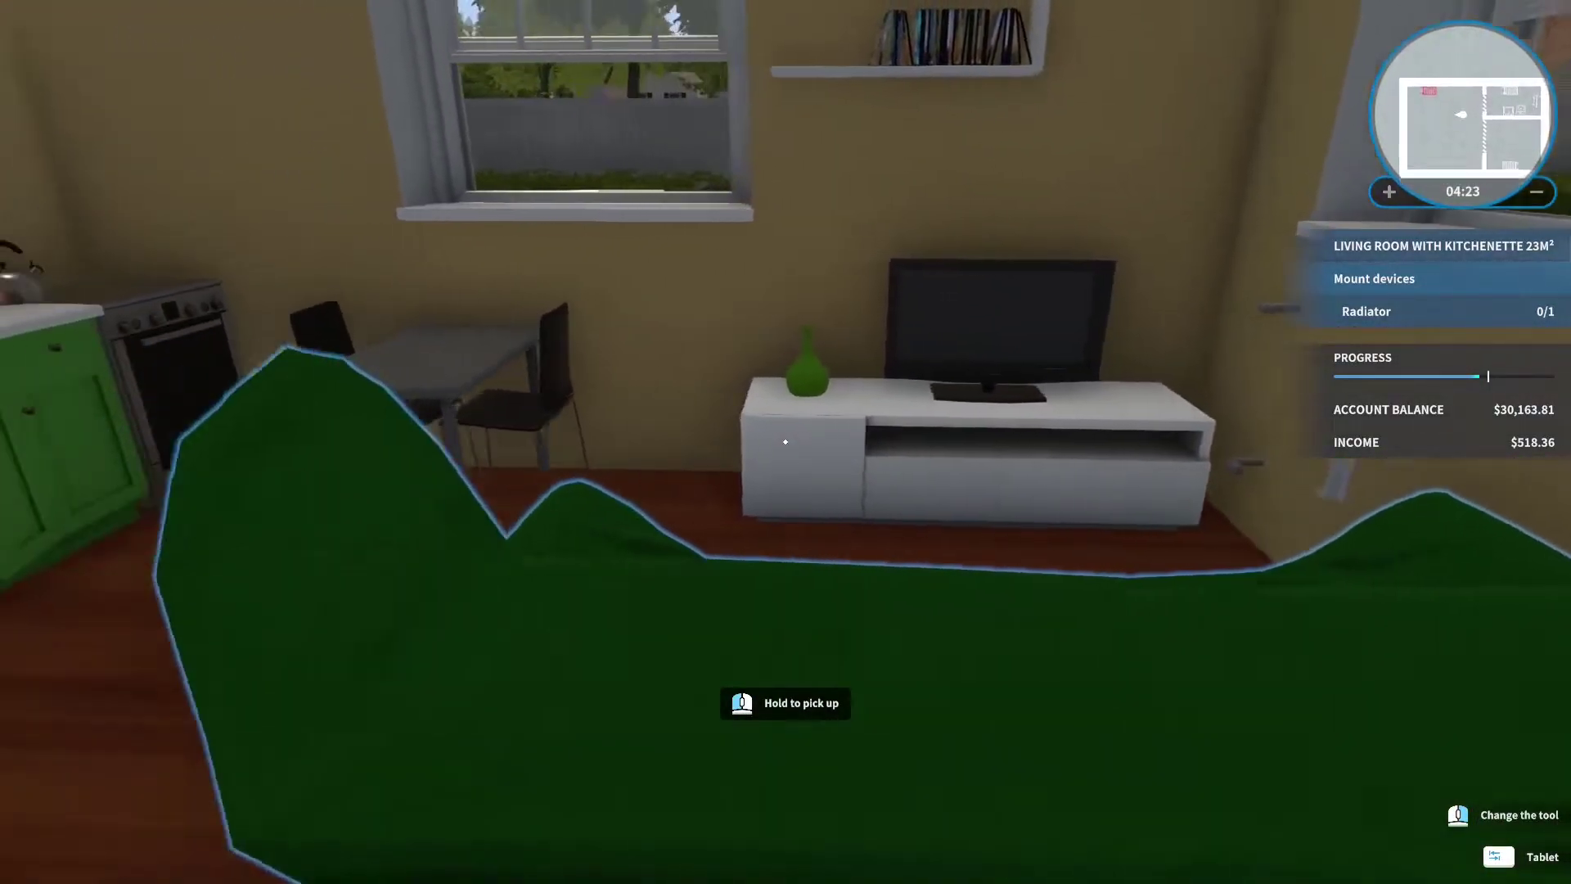
pyautogui.press('w')
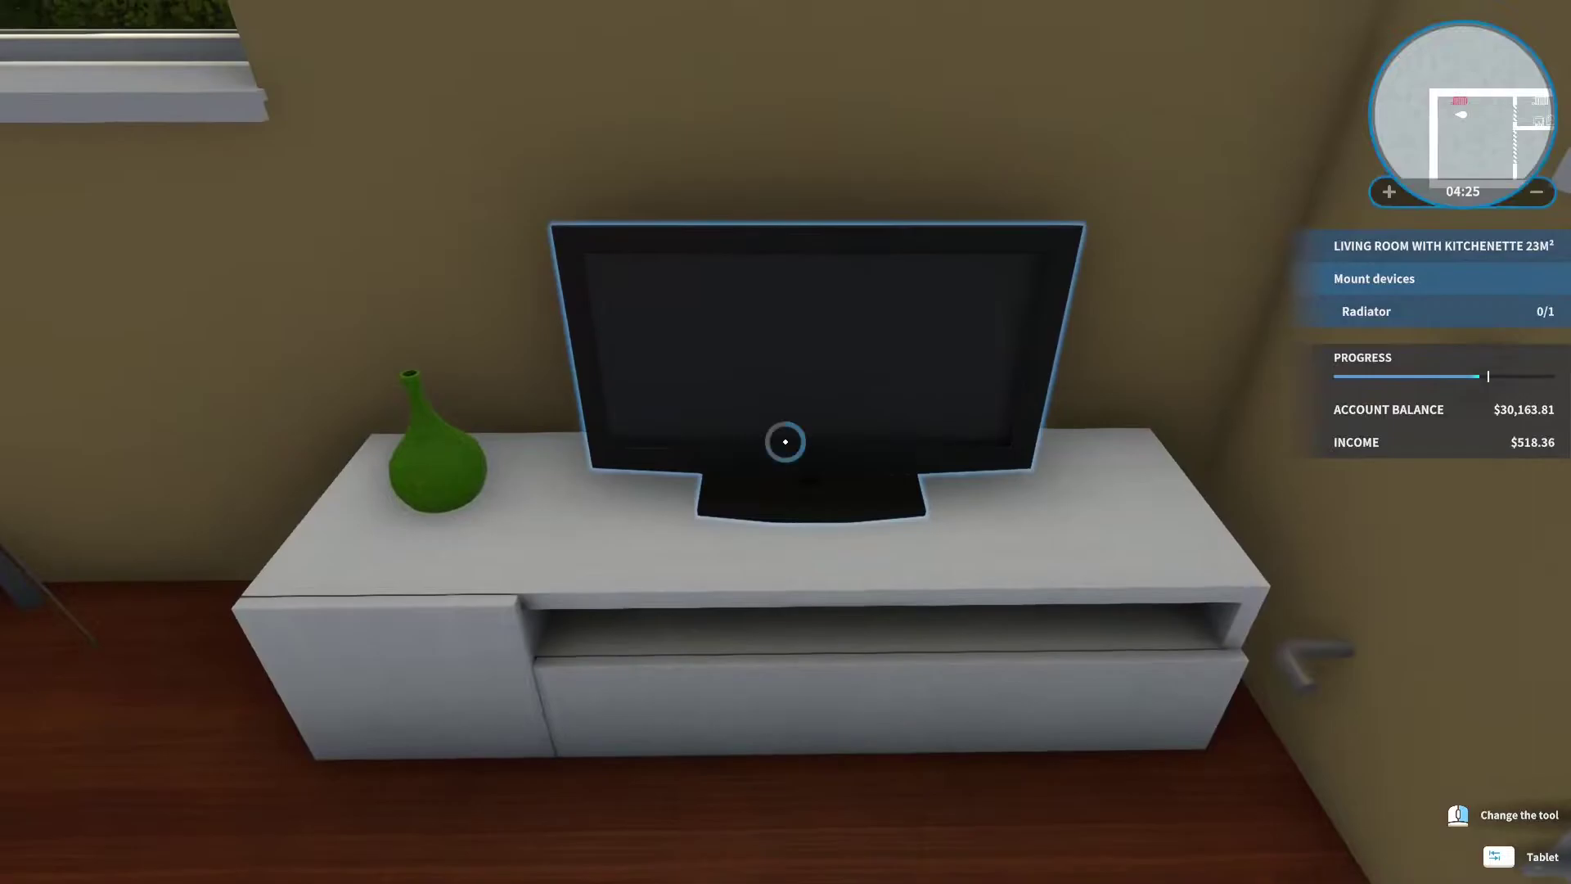
pyautogui.click(786, 443)
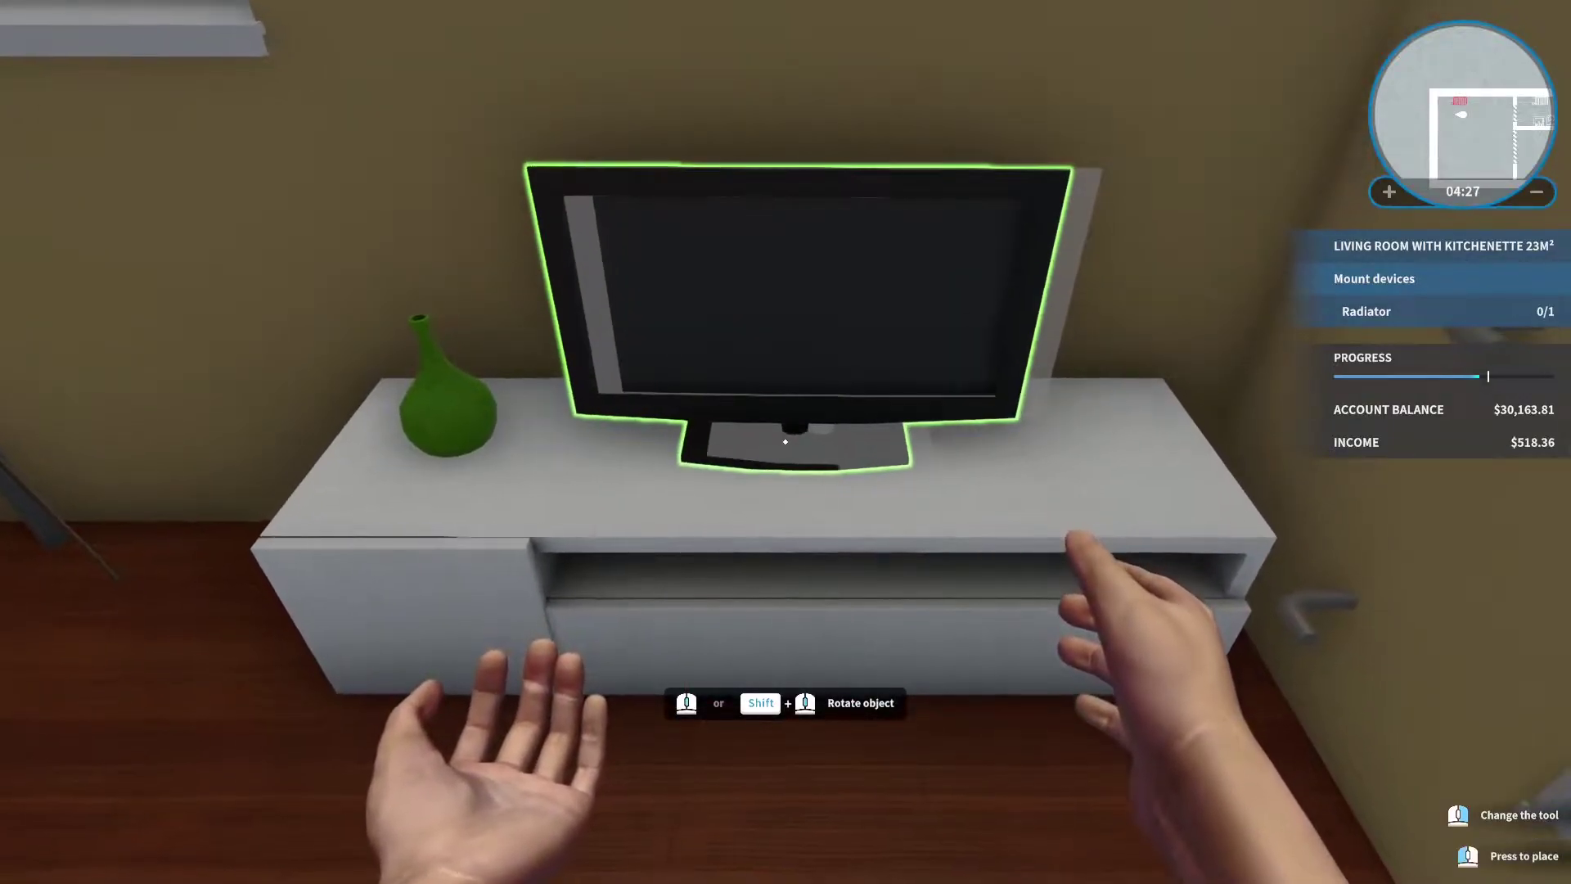
pyautogui.click(786, 439)
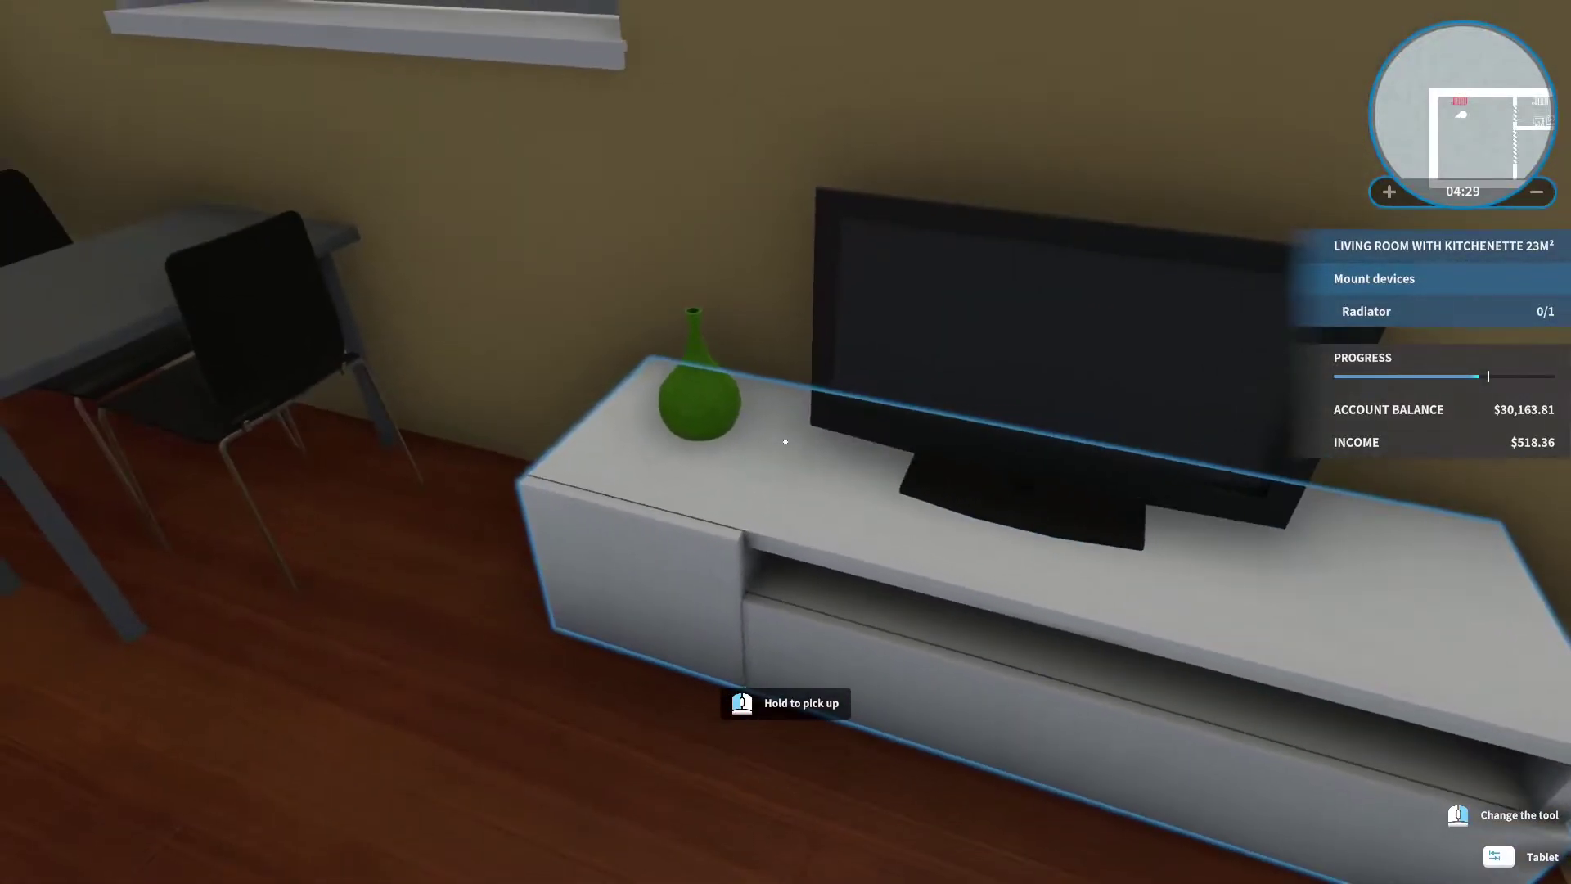
# Buy a Radiator from the tablet's task list, mount it under the window, and fit its valve.
pyautogui.press('Tab')
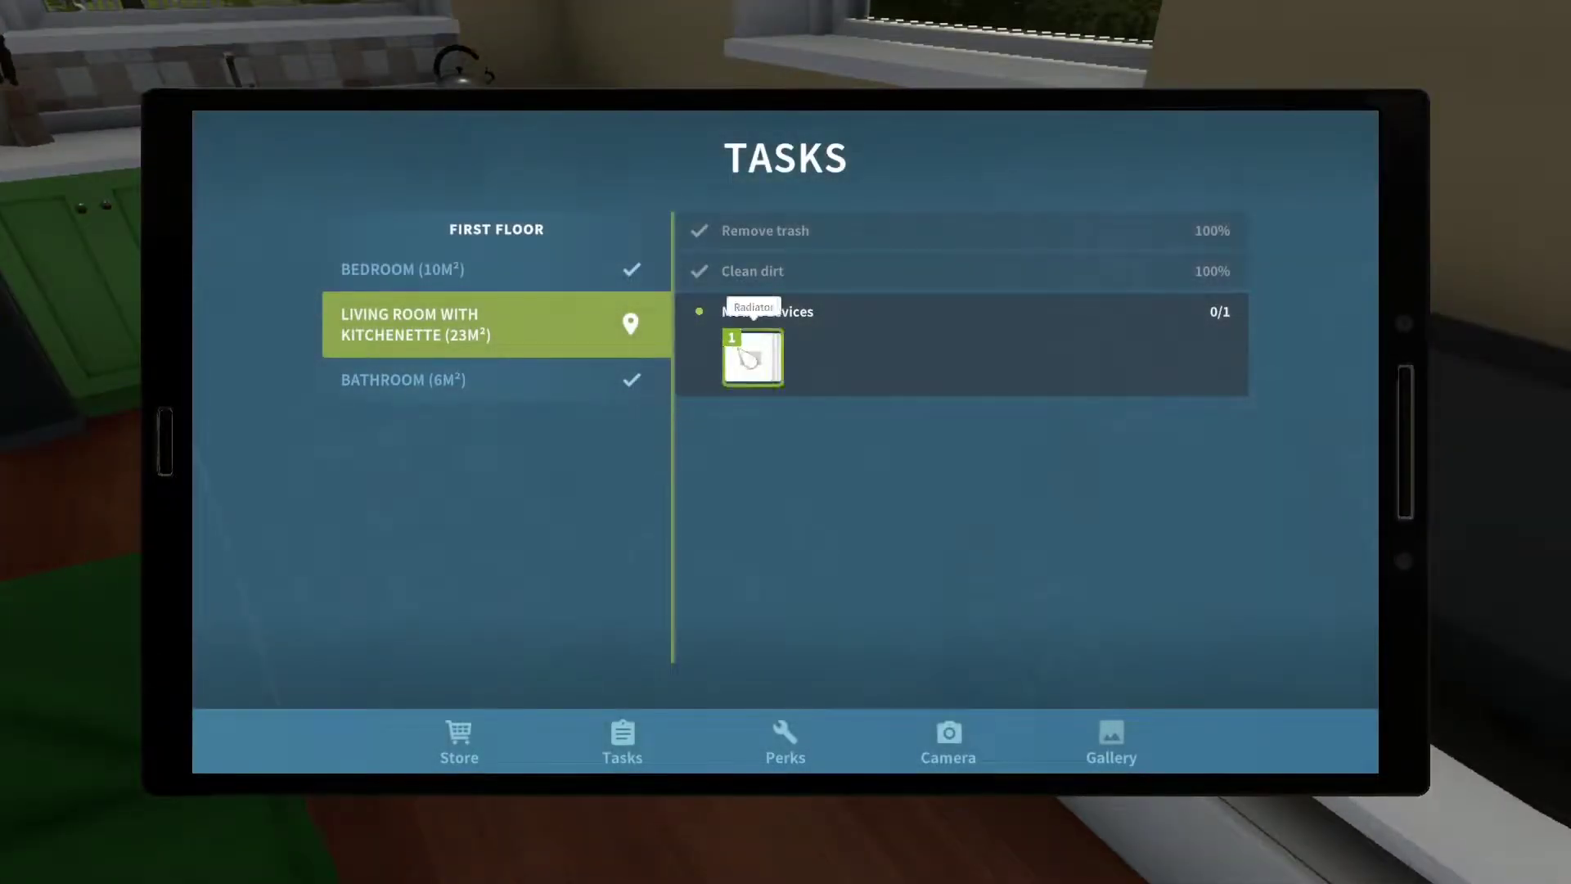
pyautogui.click(749, 360)
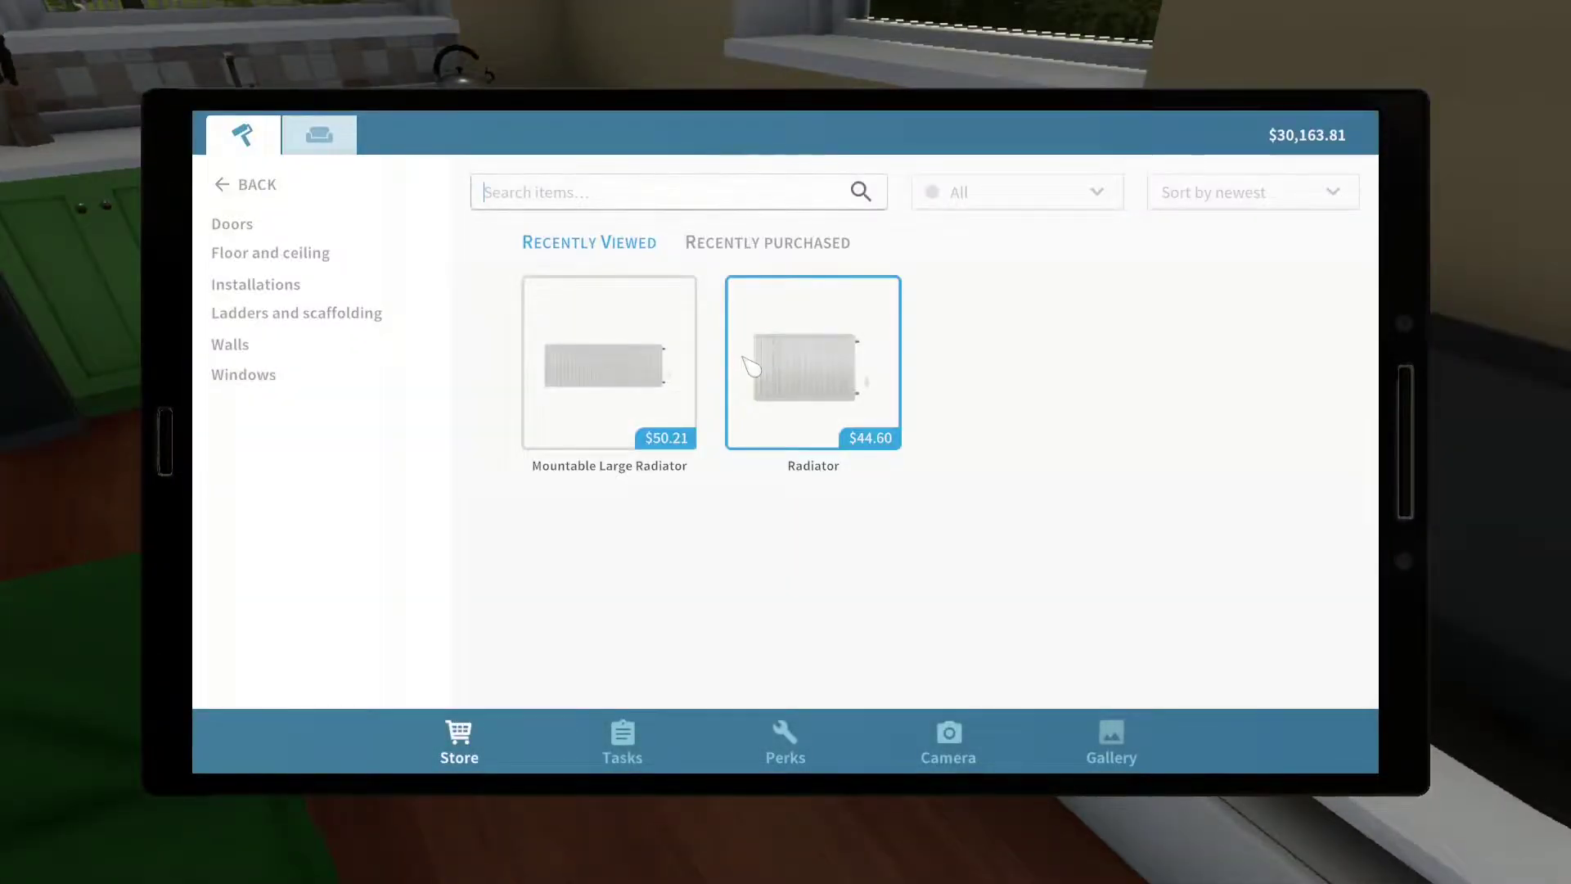
pyautogui.click(796, 365)
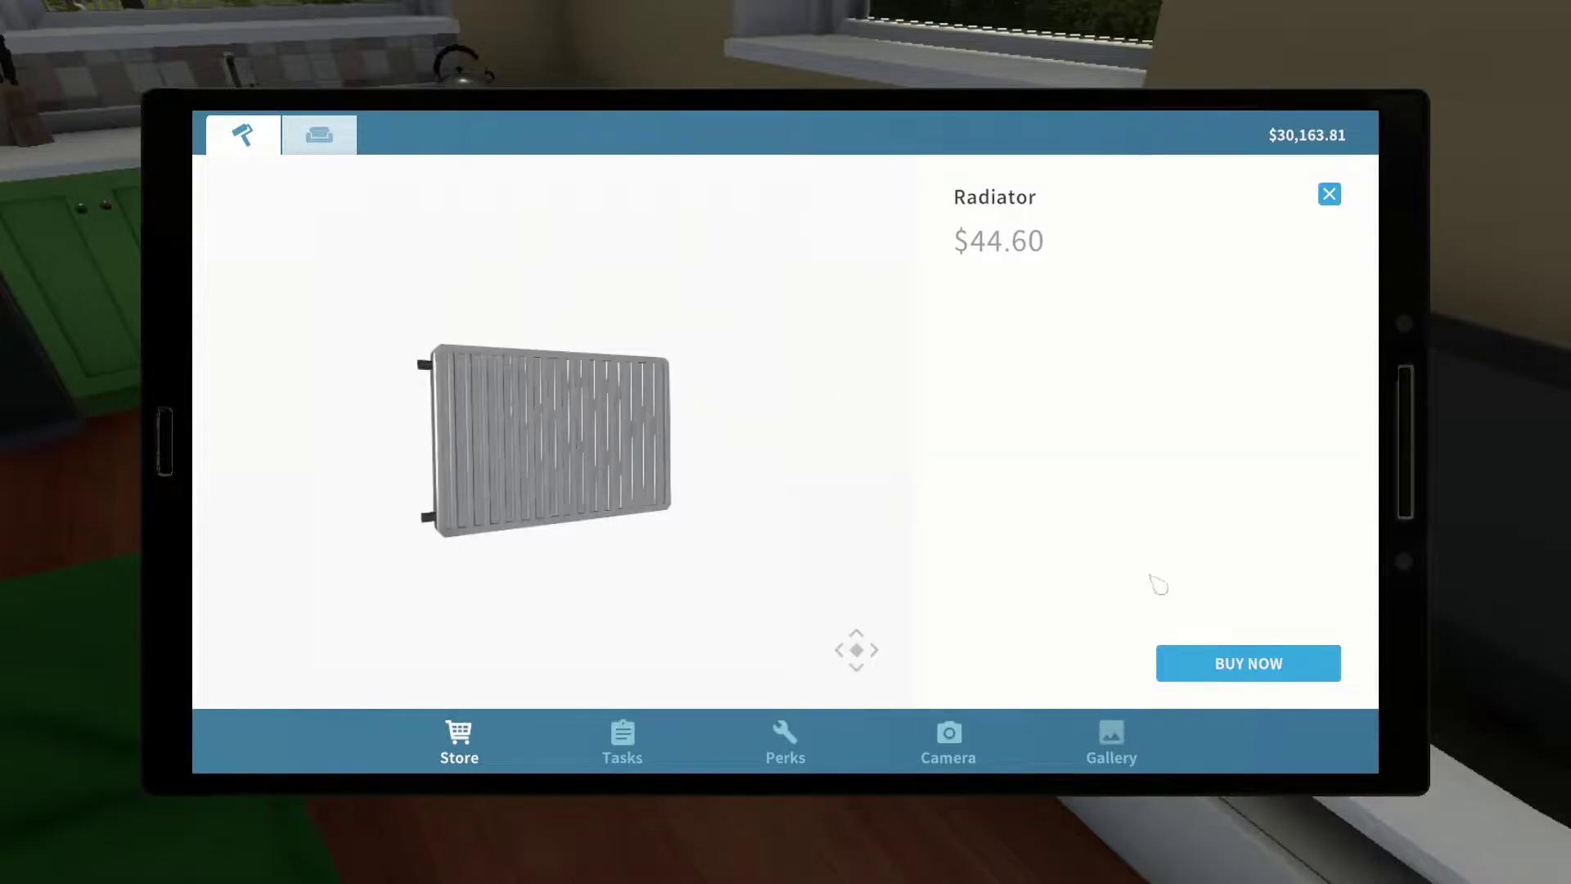
pyautogui.click(1260, 675)
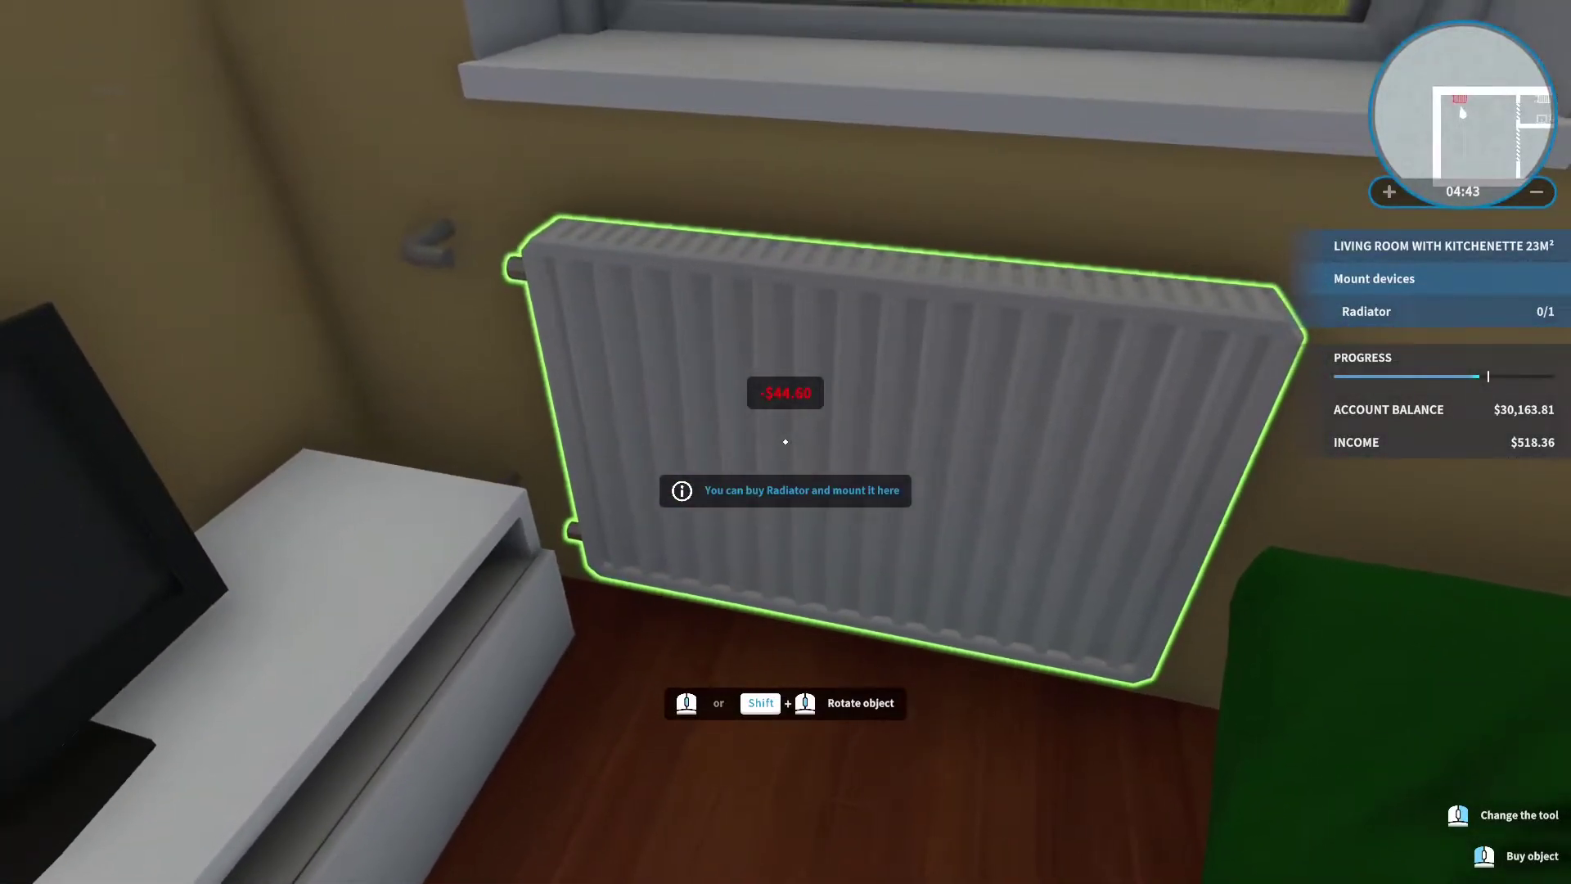
pyautogui.click(786, 440)
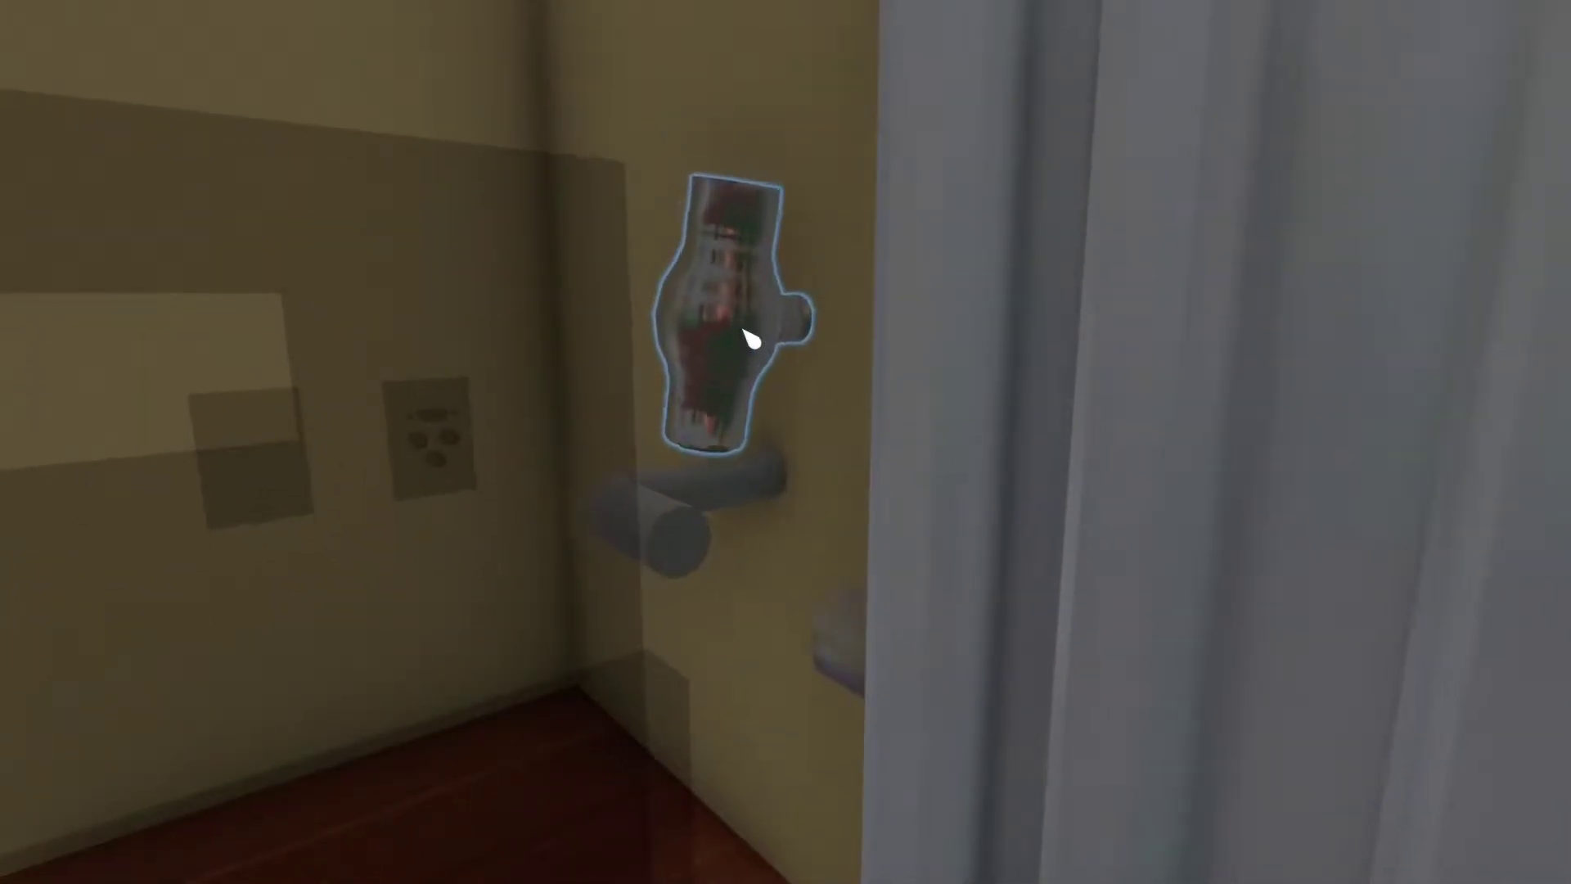
pyautogui.click(751, 339)
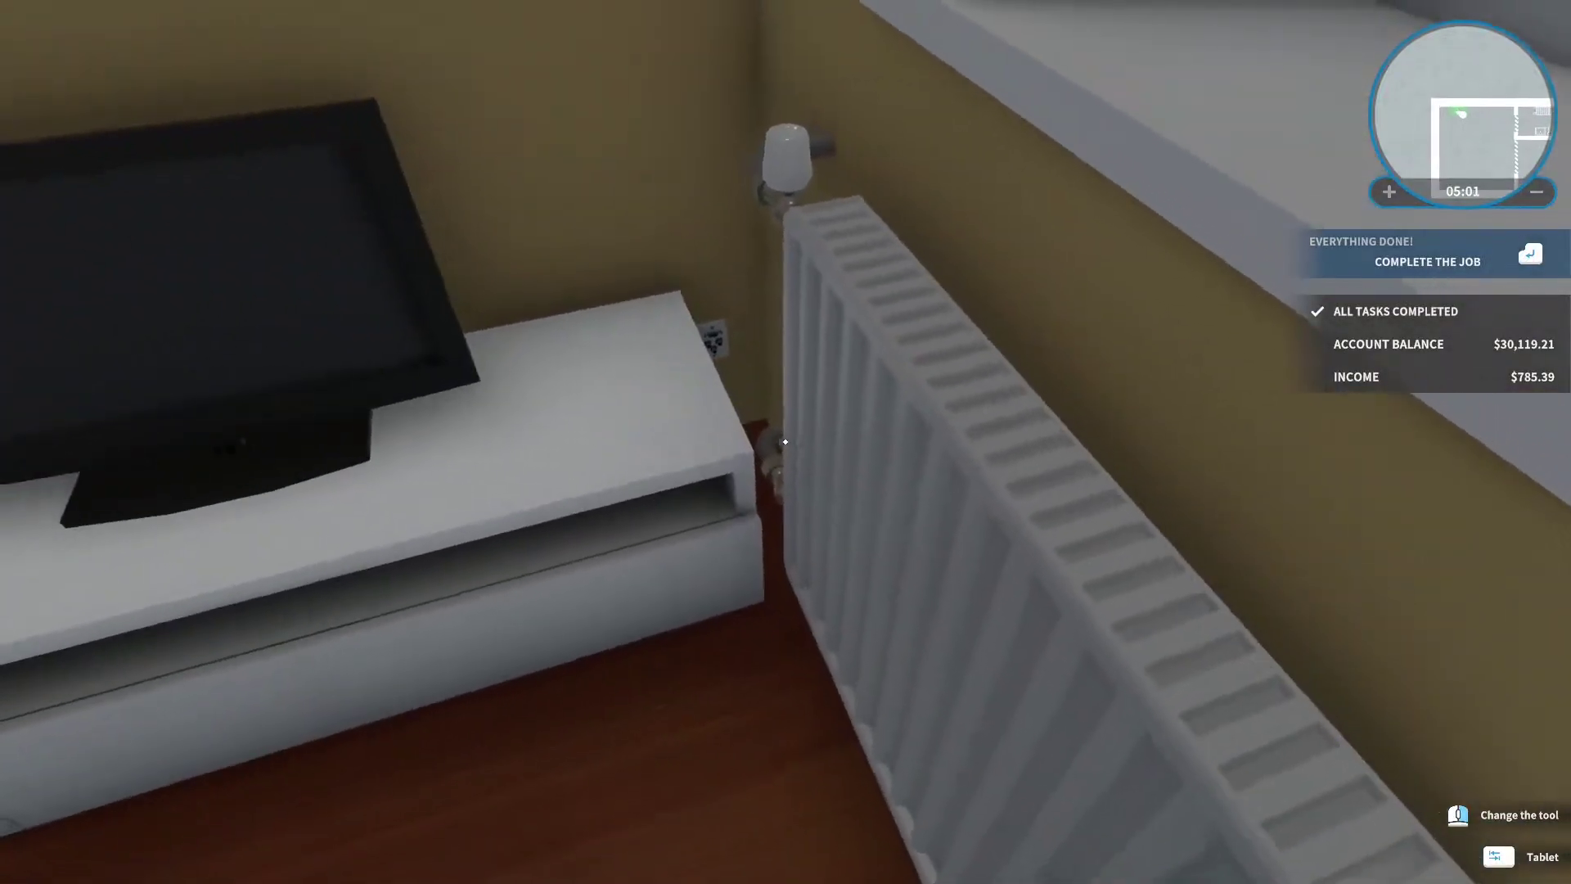
# Walk out of the house and bring up the $785.39 job completion offer.
pyautogui.press('s')
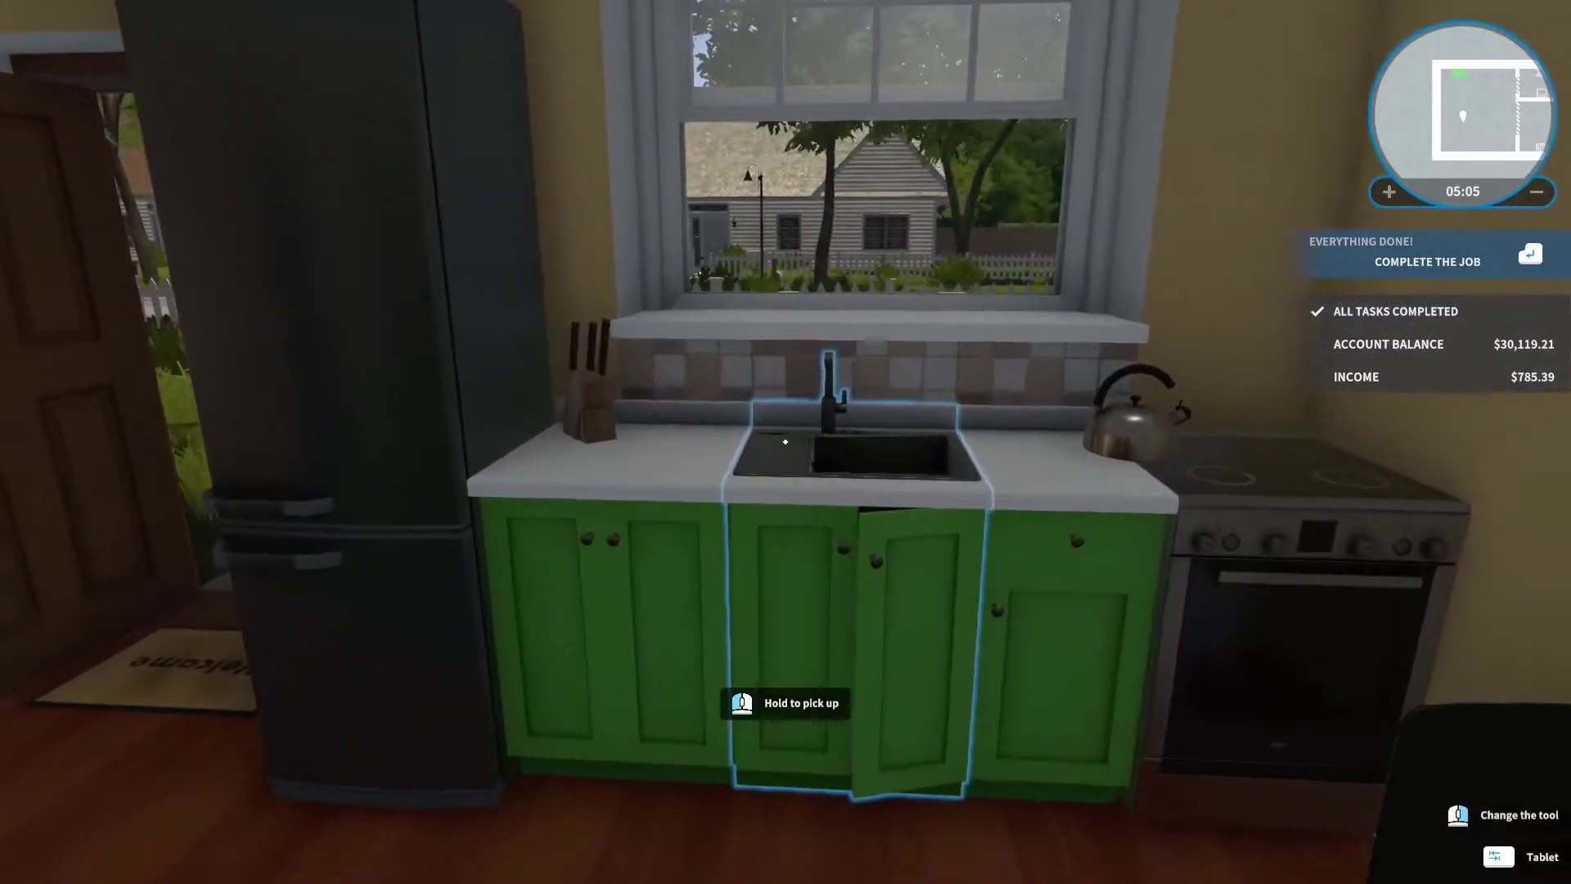
pyautogui.press('w')
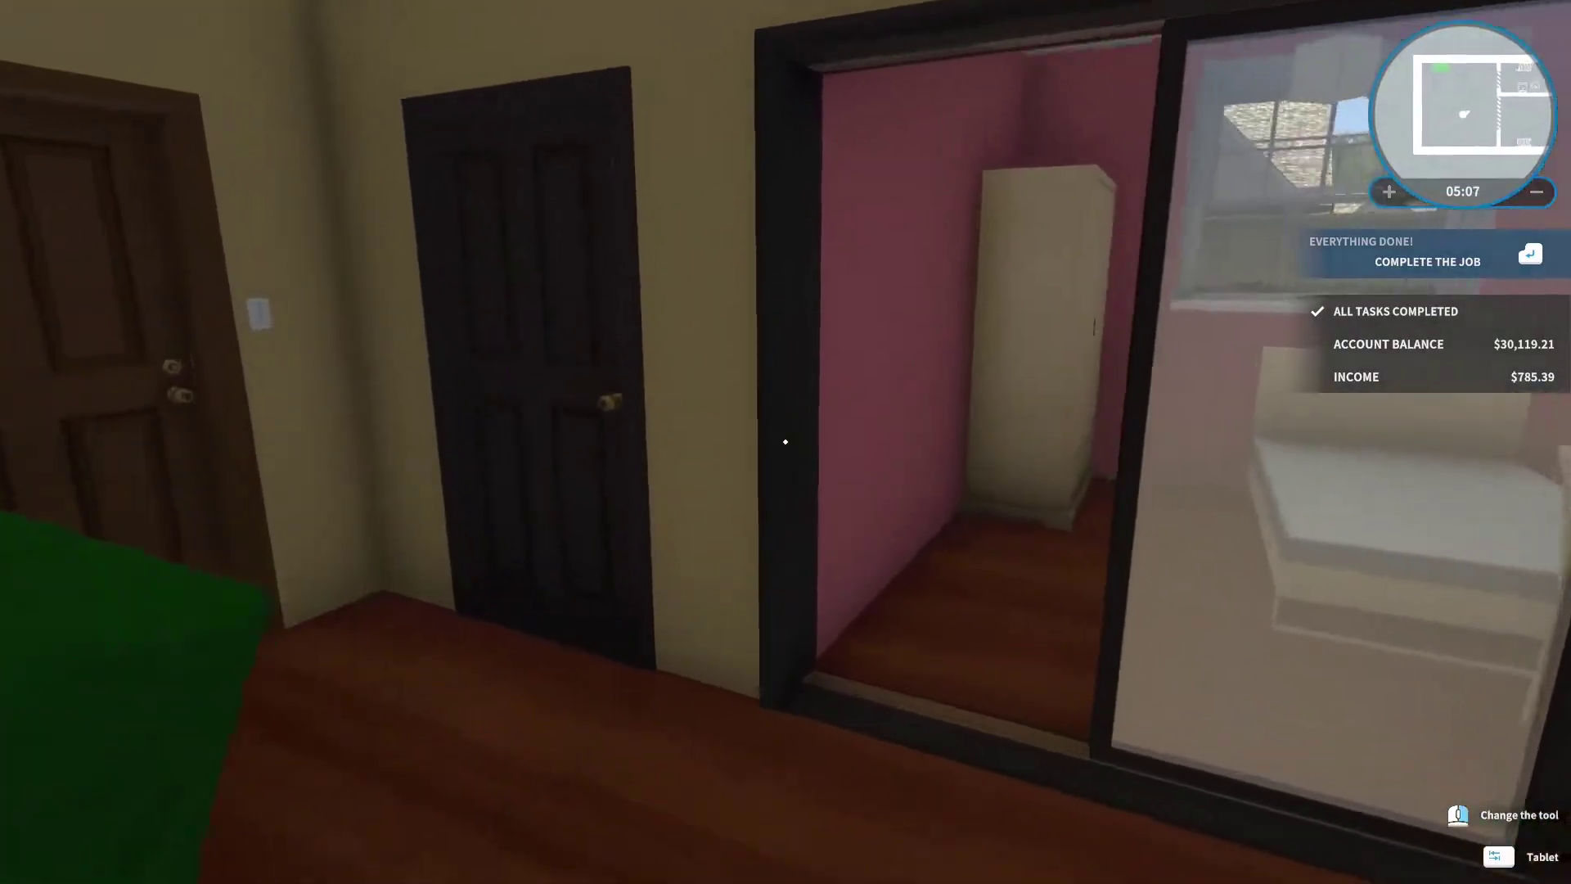
pyautogui.press('w')
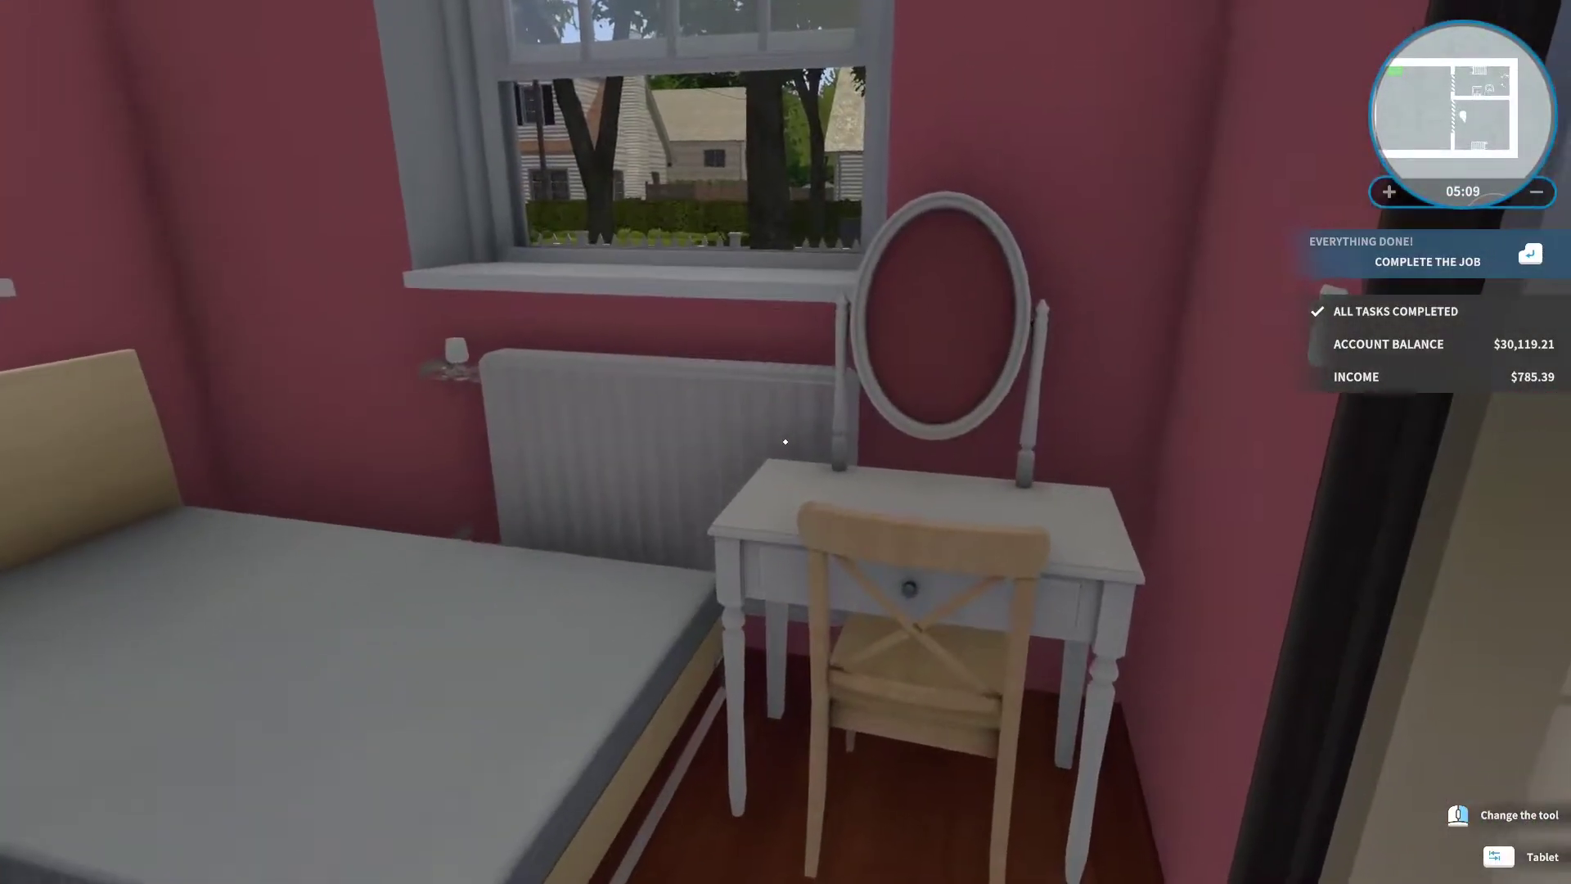
pyautogui.press('w')
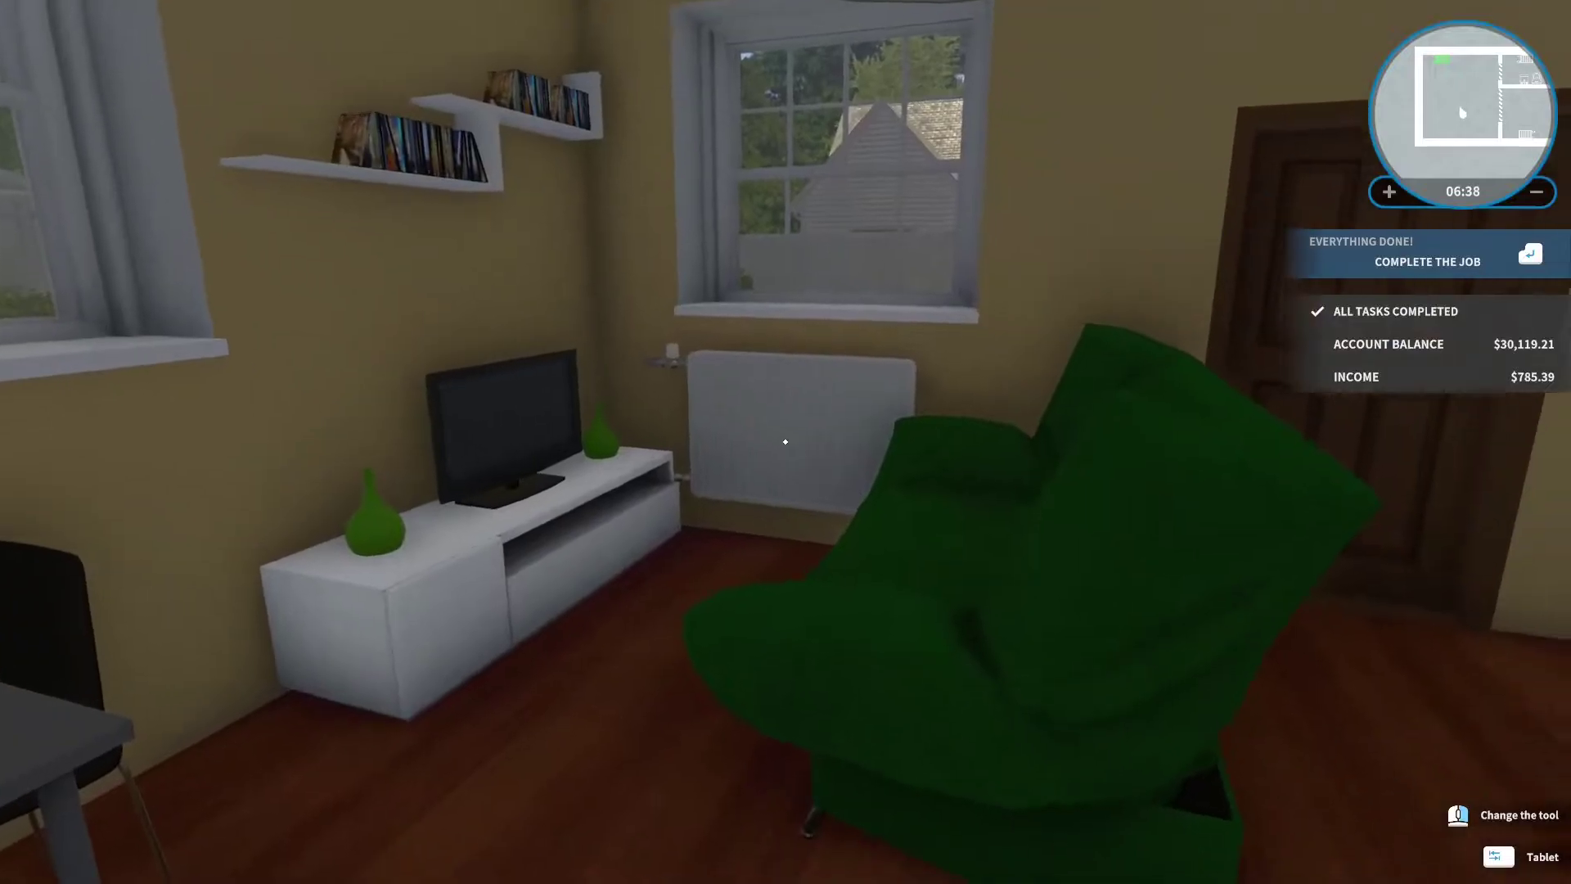
pyautogui.press('w')
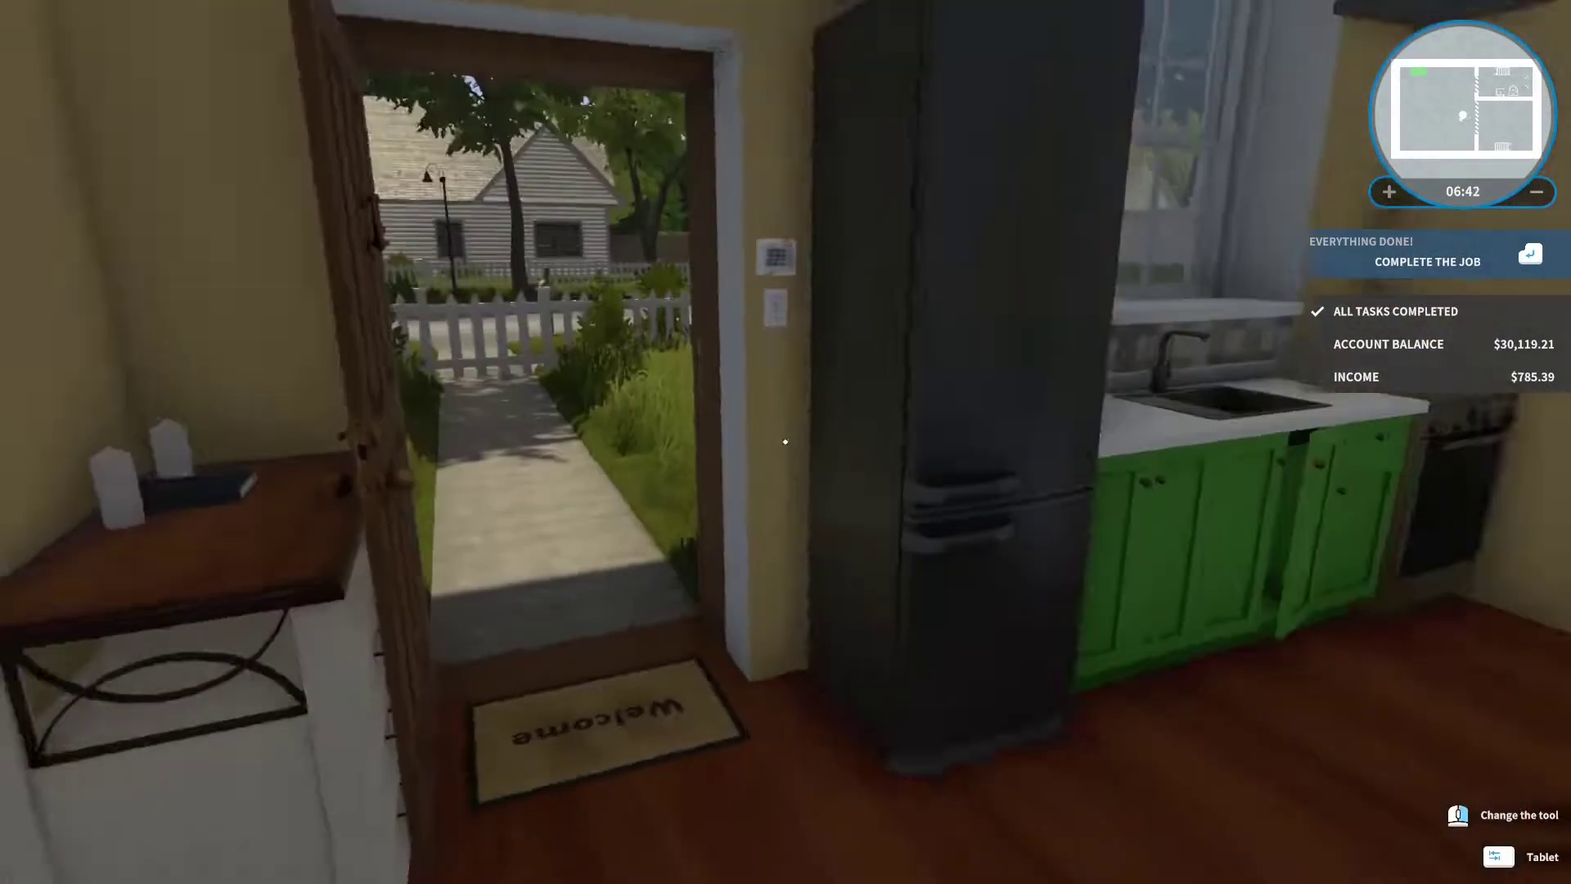
pyautogui.press('w')
pyautogui.press('s')
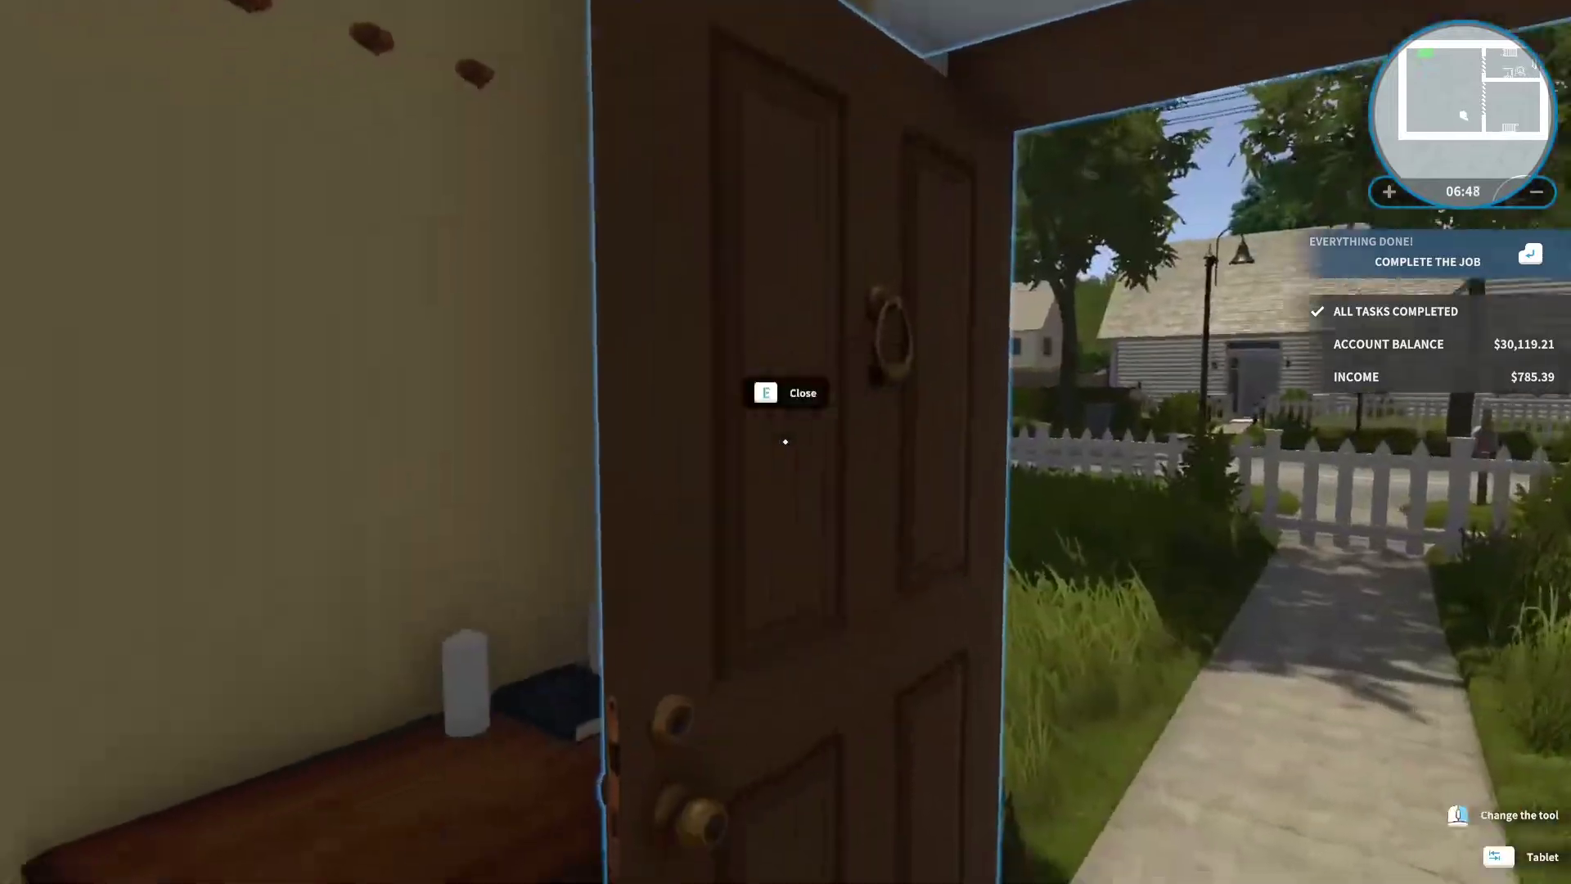
pyautogui.press('w')
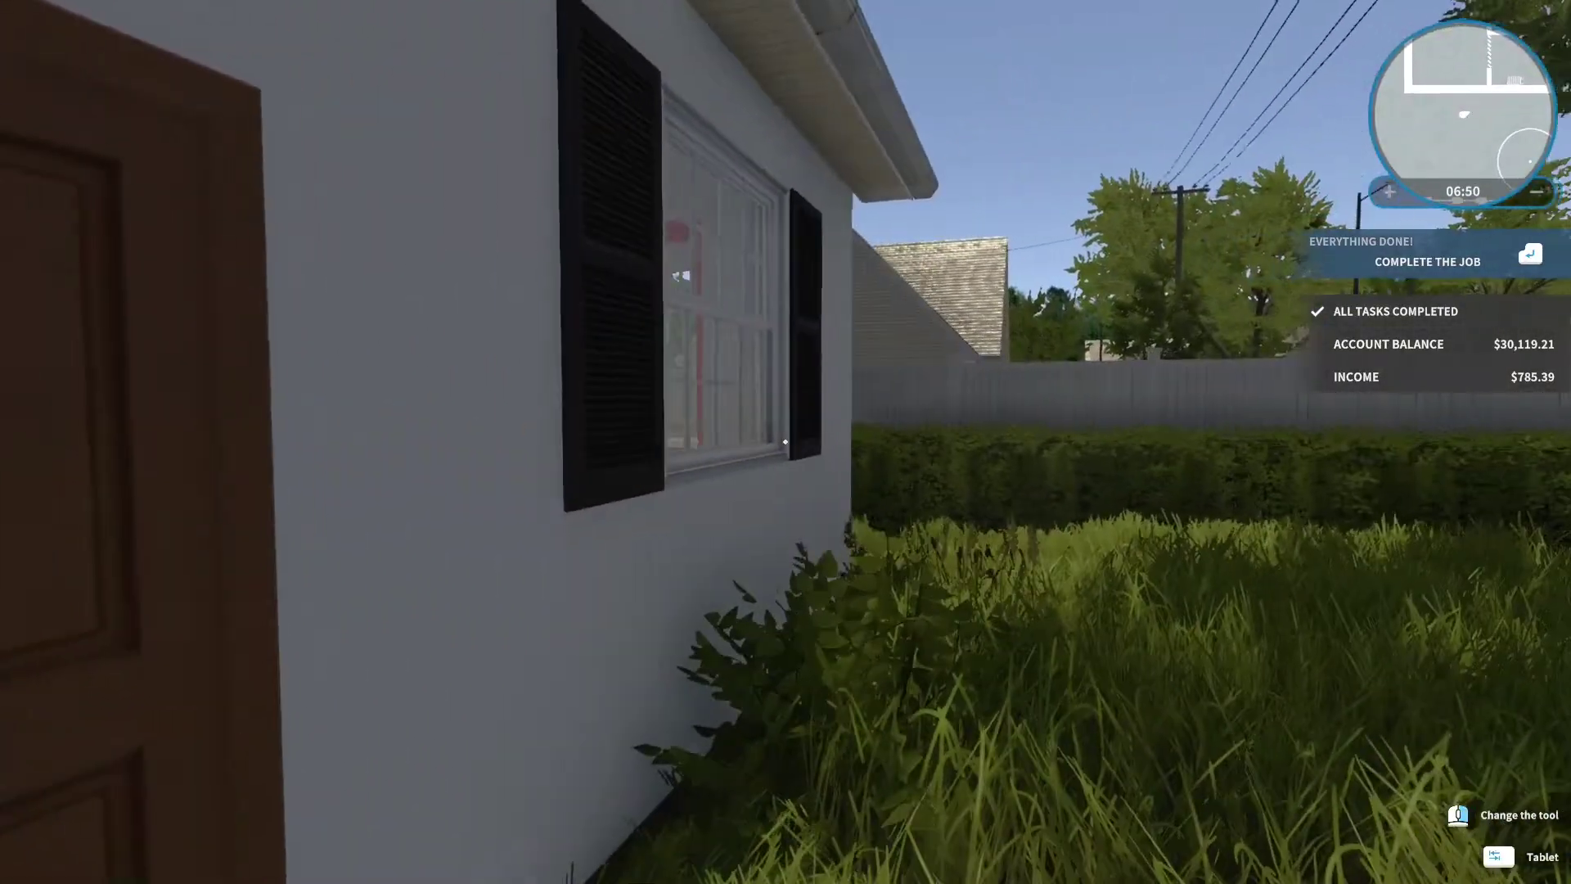
pyautogui.press('Return')
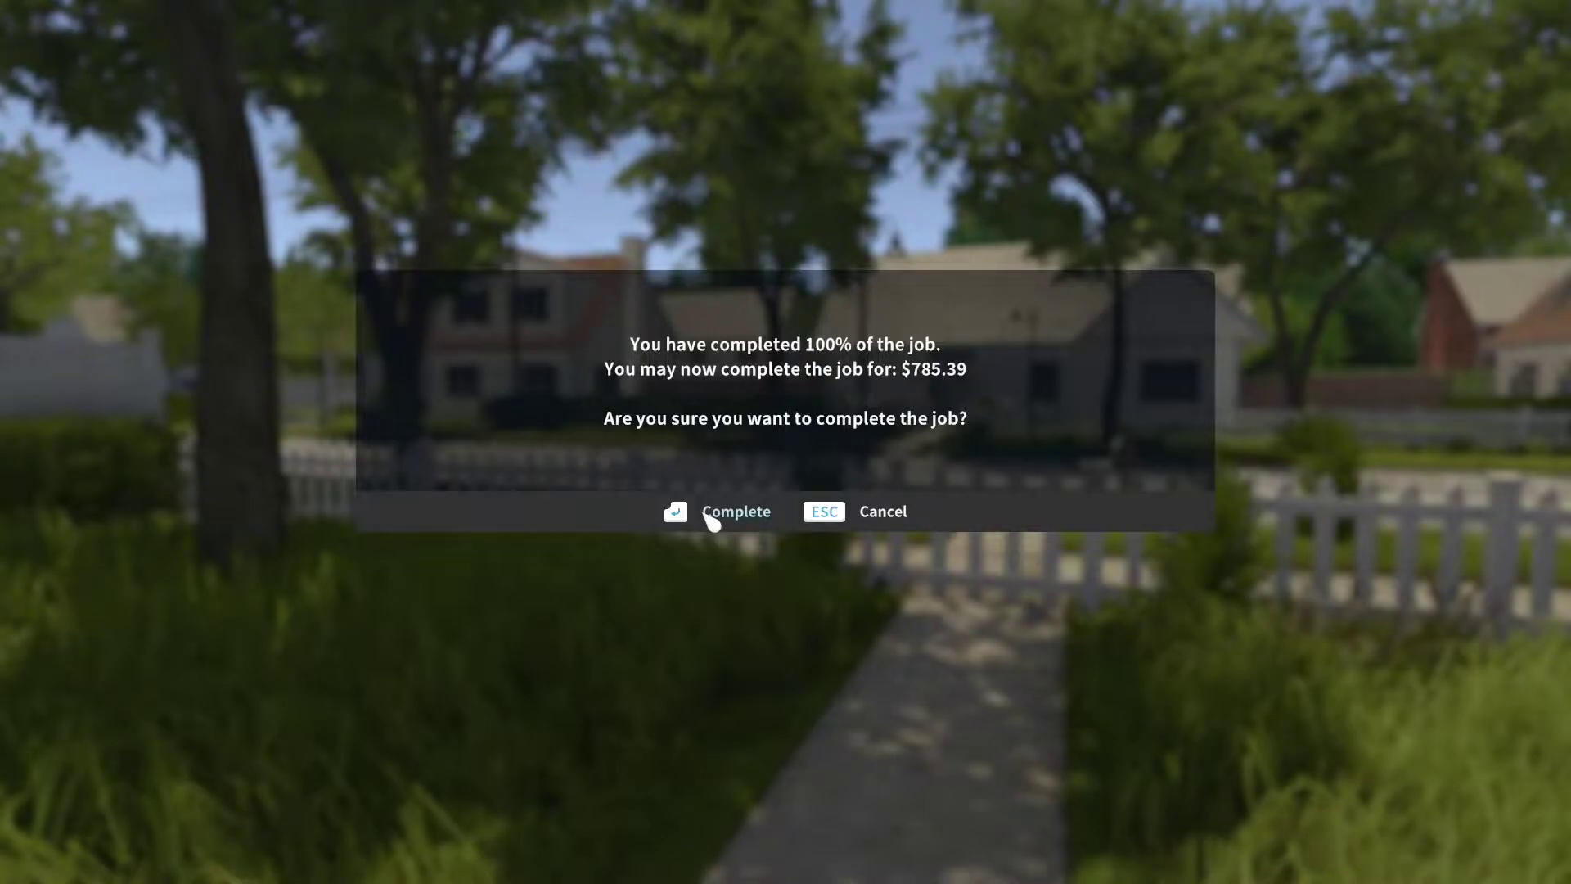
# Confirm completing the job for $785.39, returning to the office with $30,904.60.
pyautogui.click(710, 517)
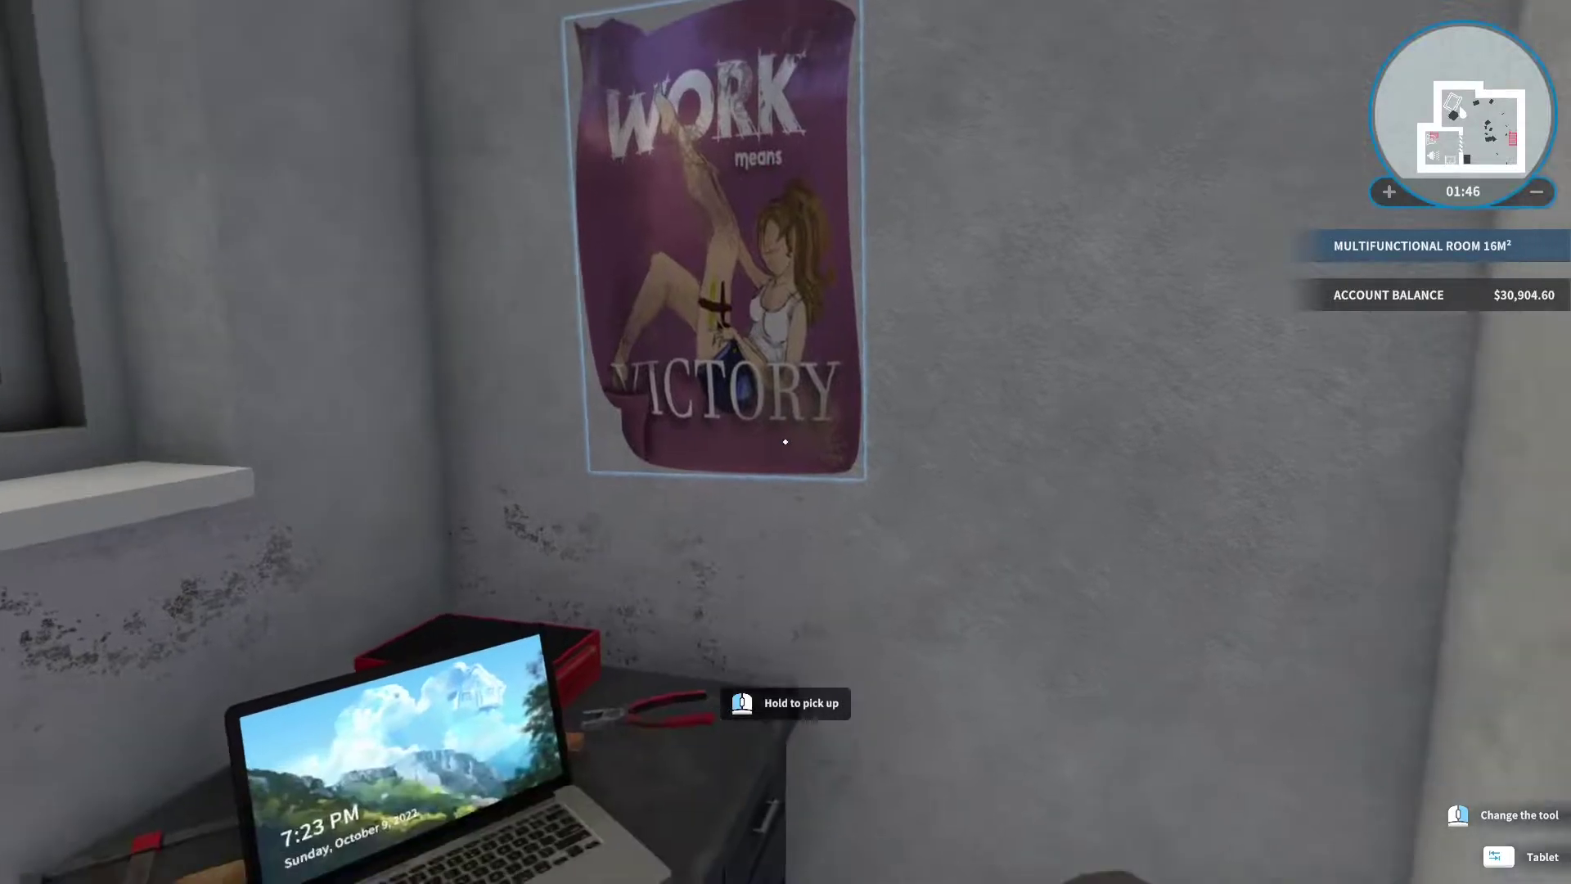
pyautogui.press('s')
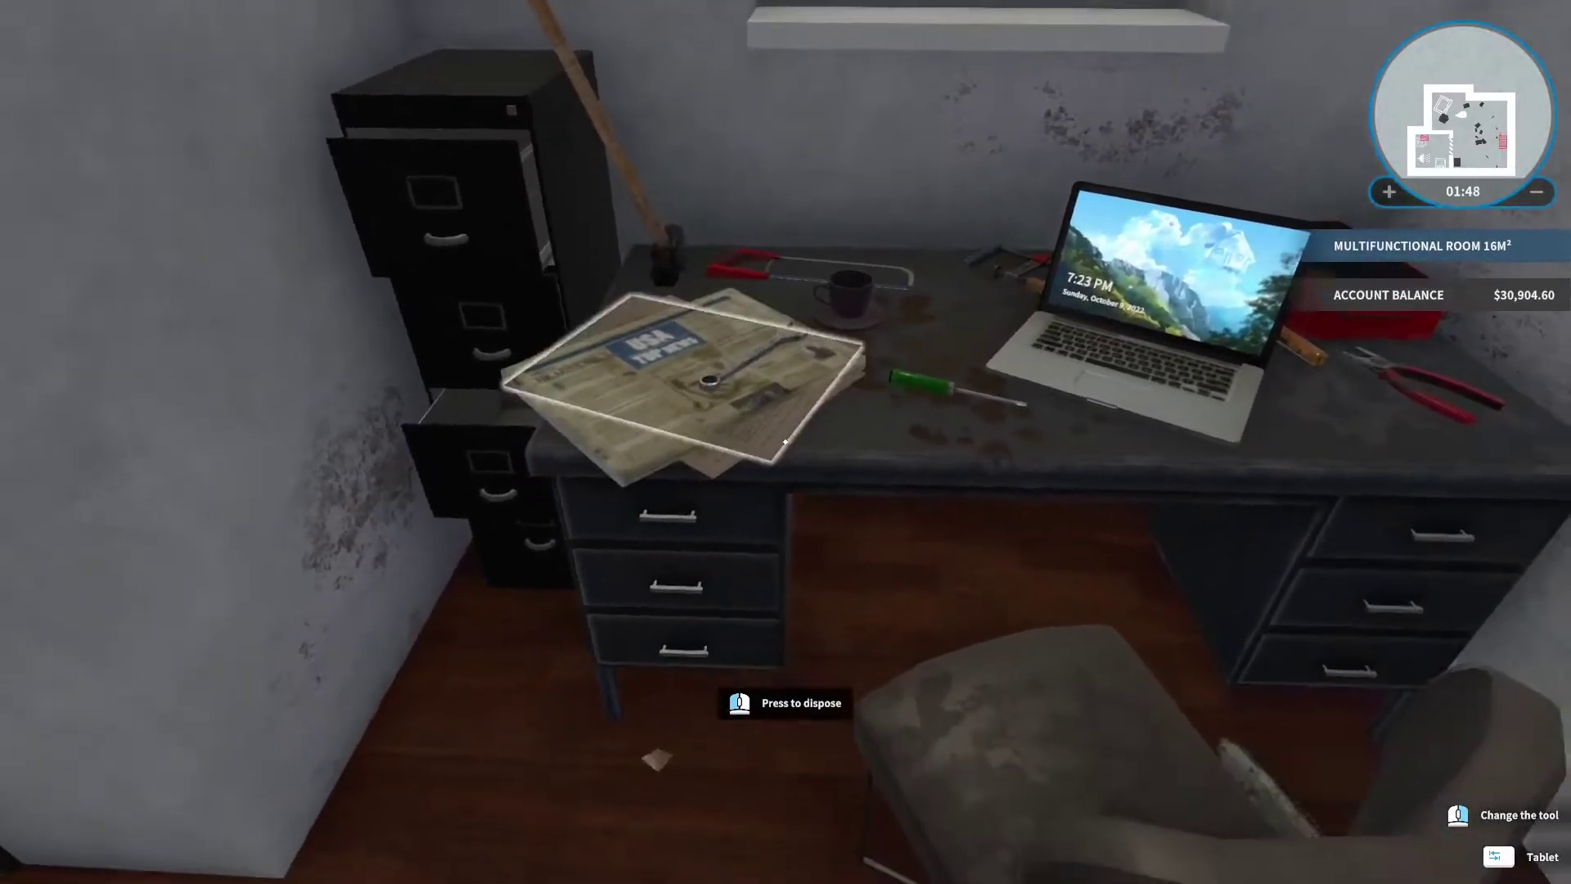
pyautogui.press('w')
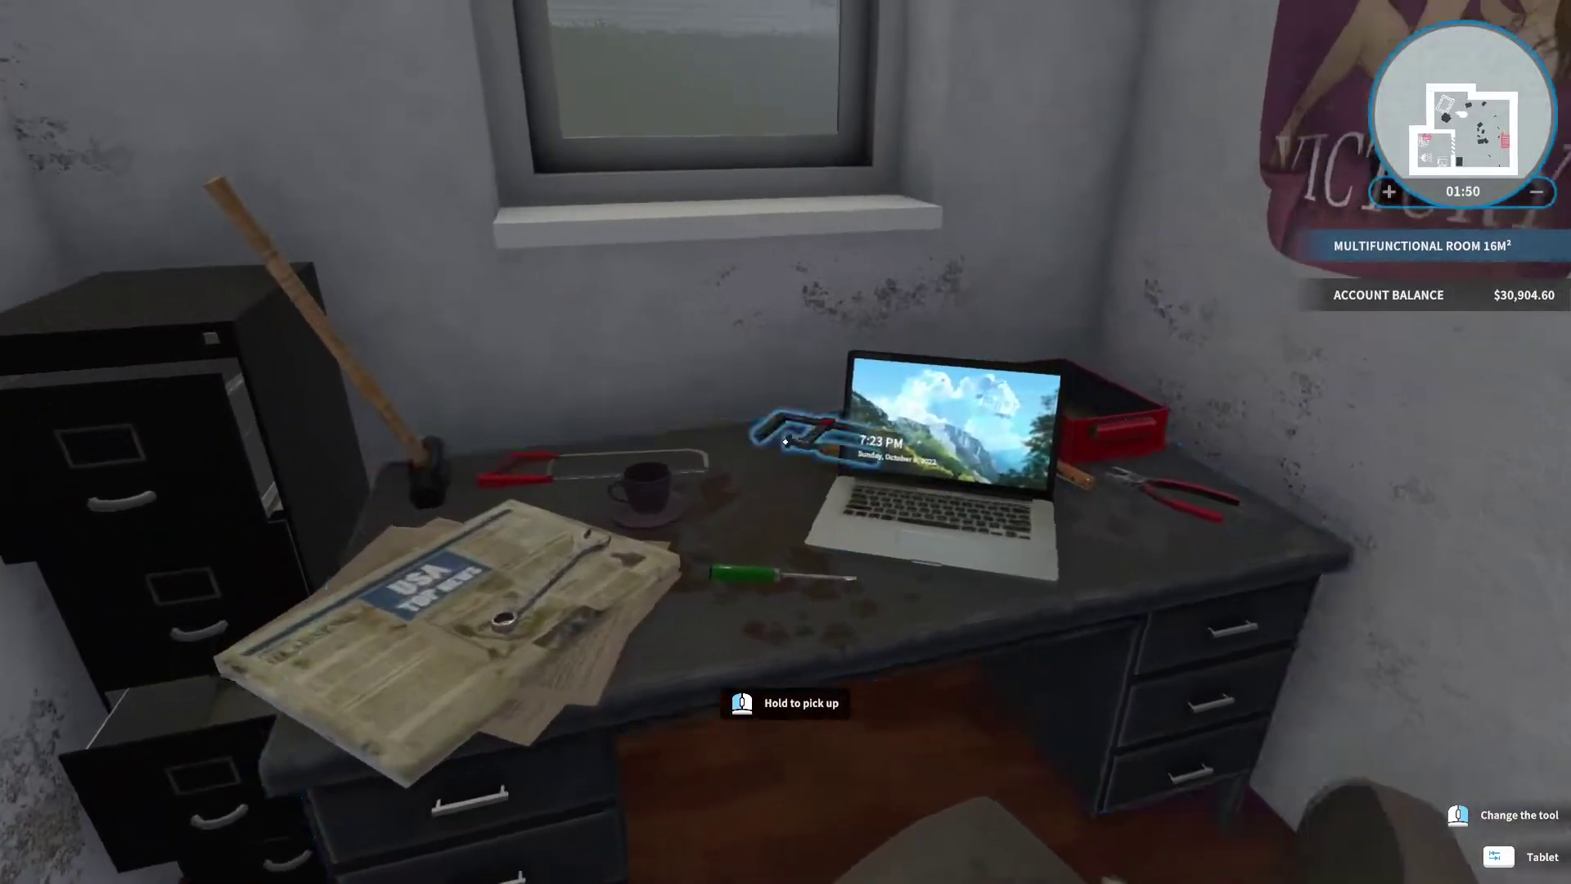
pyautogui.press('e')
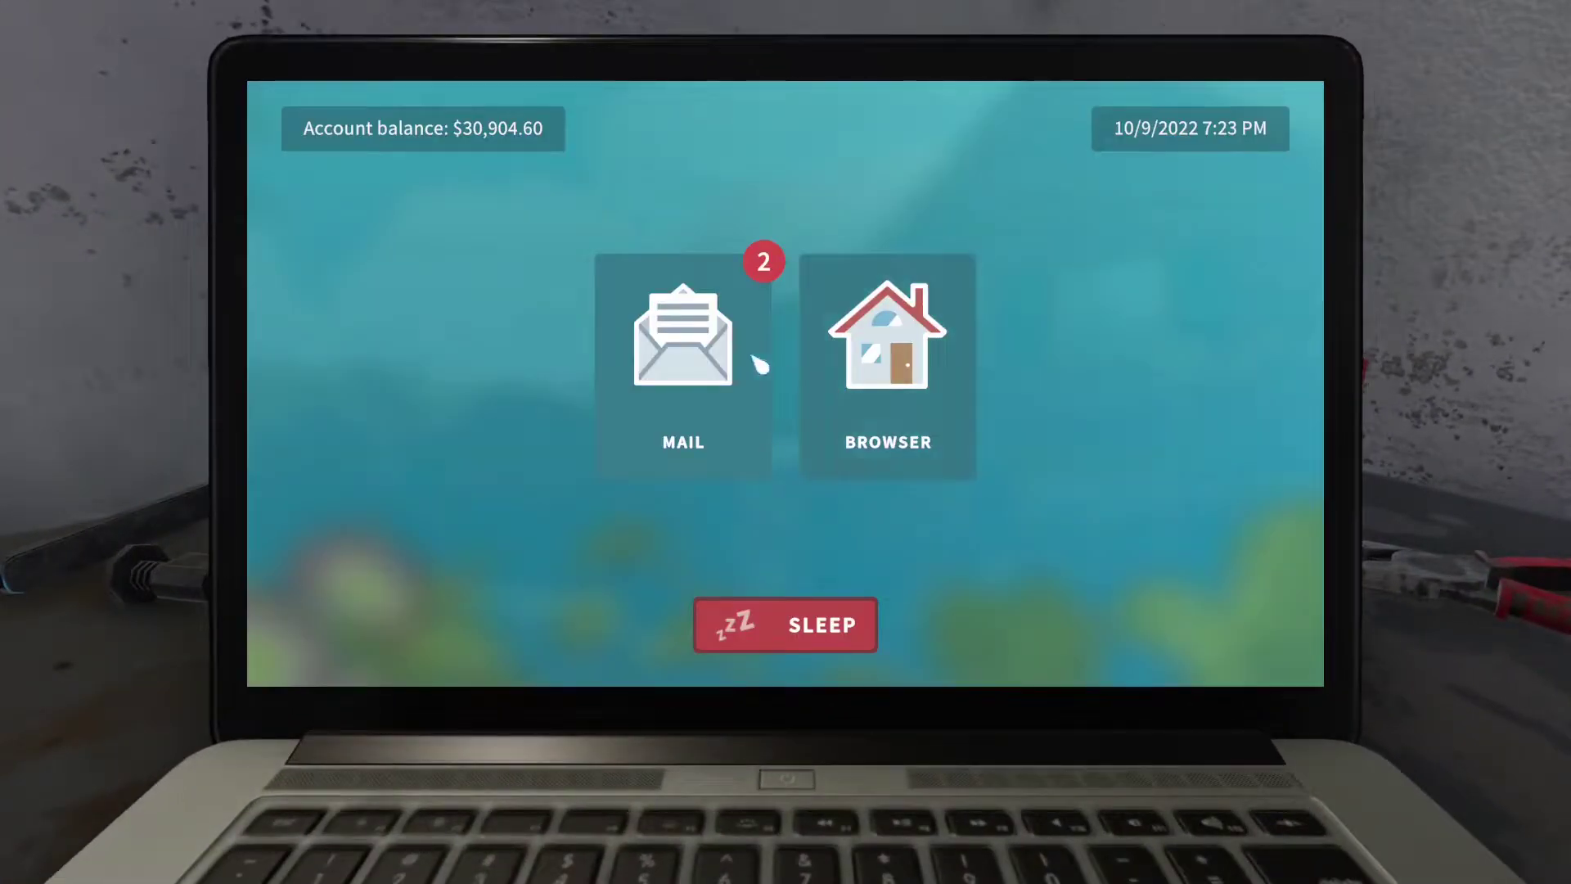
pyautogui.click(724, 350)
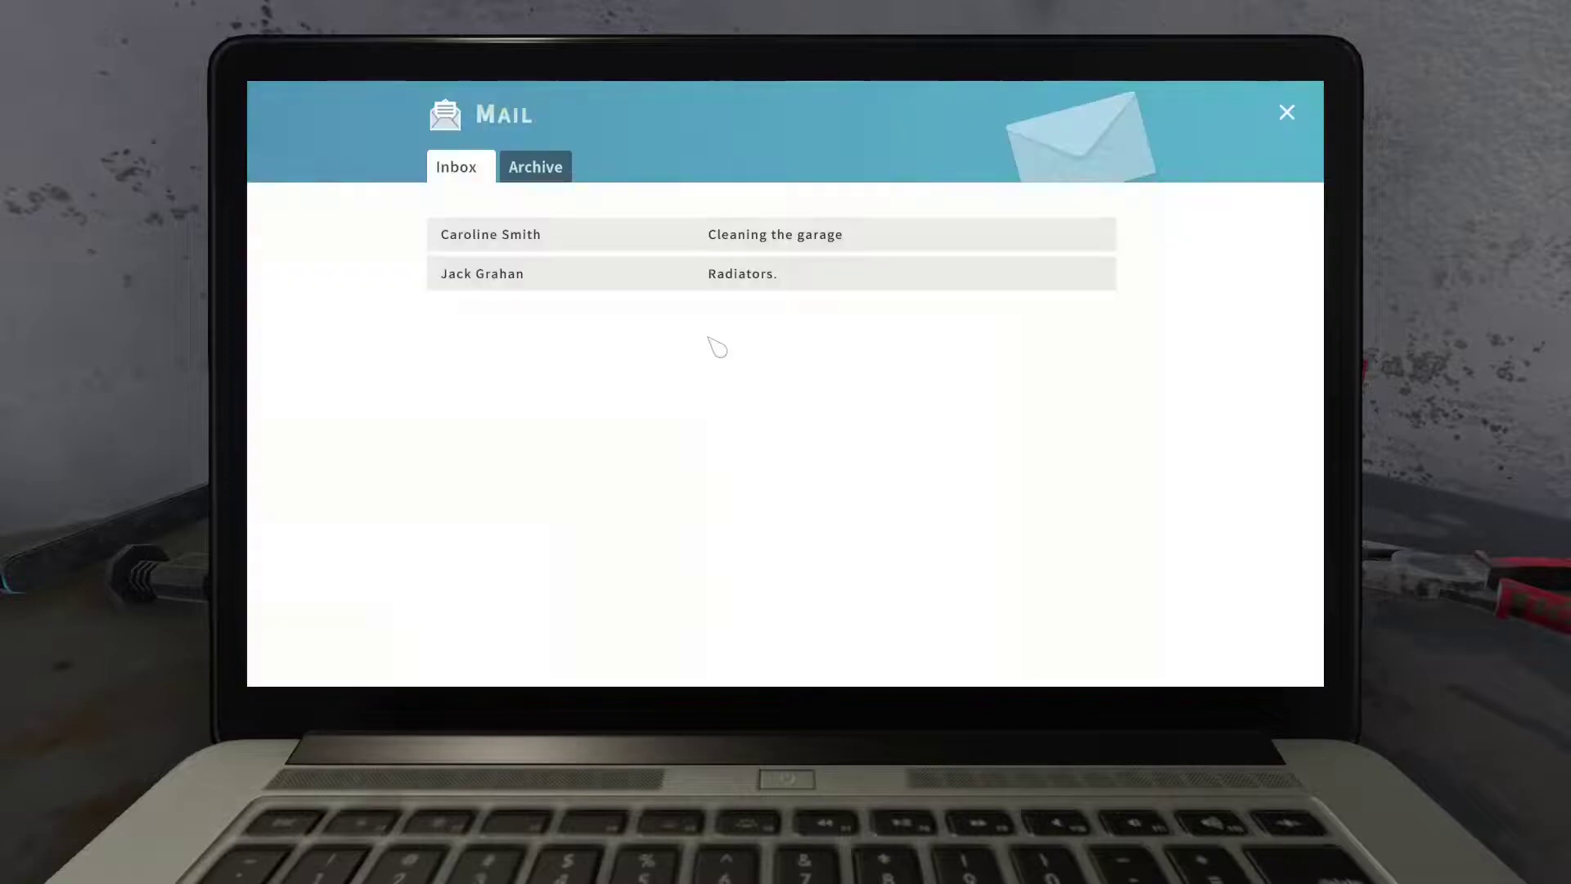
pyautogui.click(717, 277)
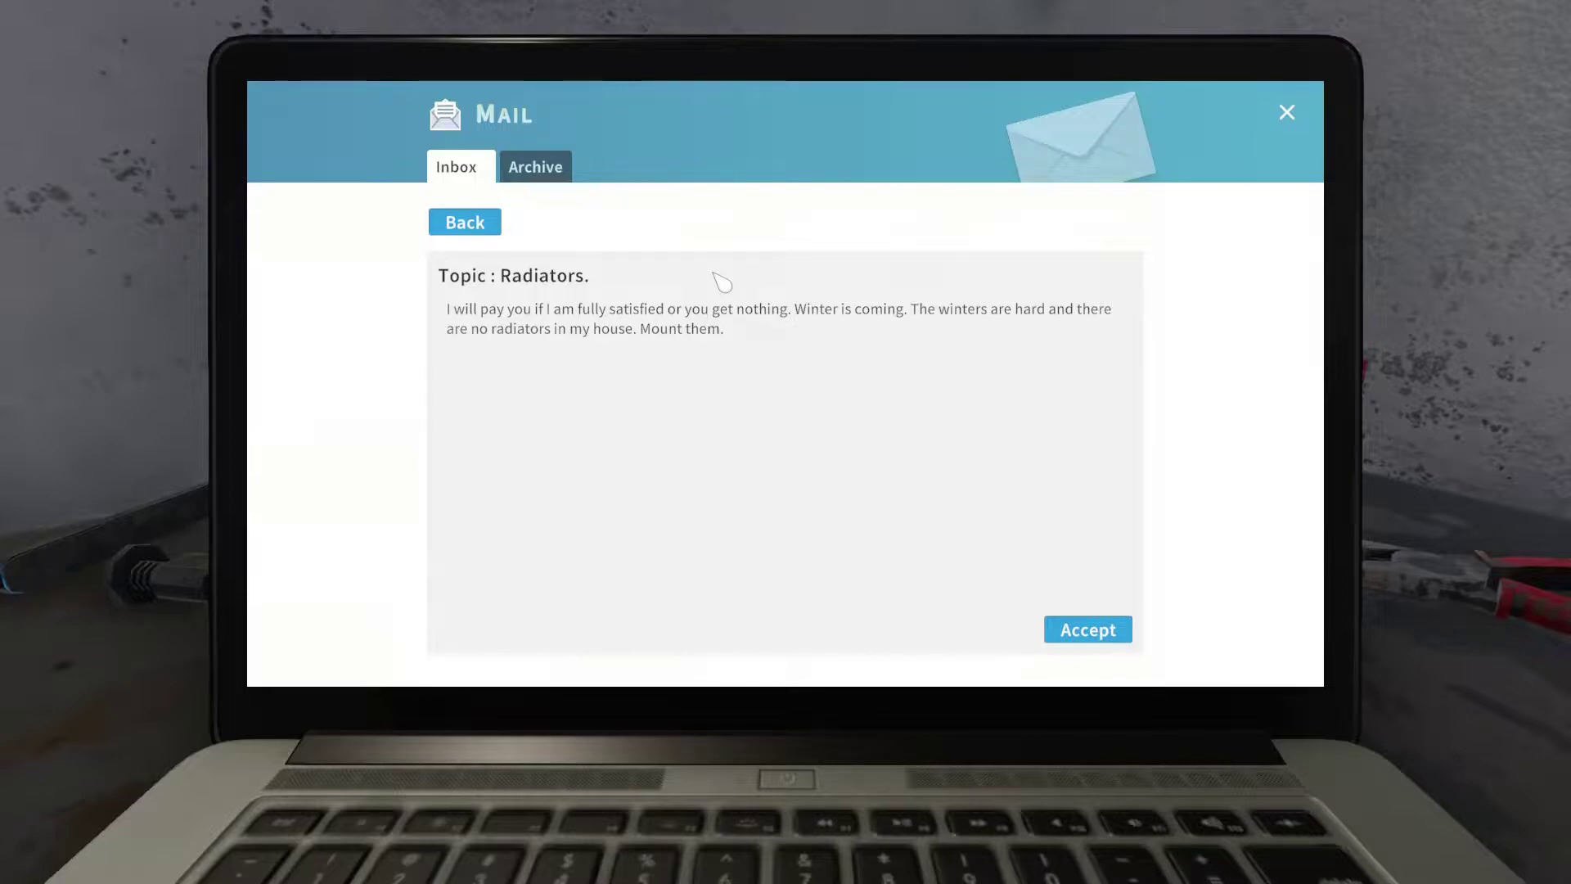
pyautogui.click(1089, 629)
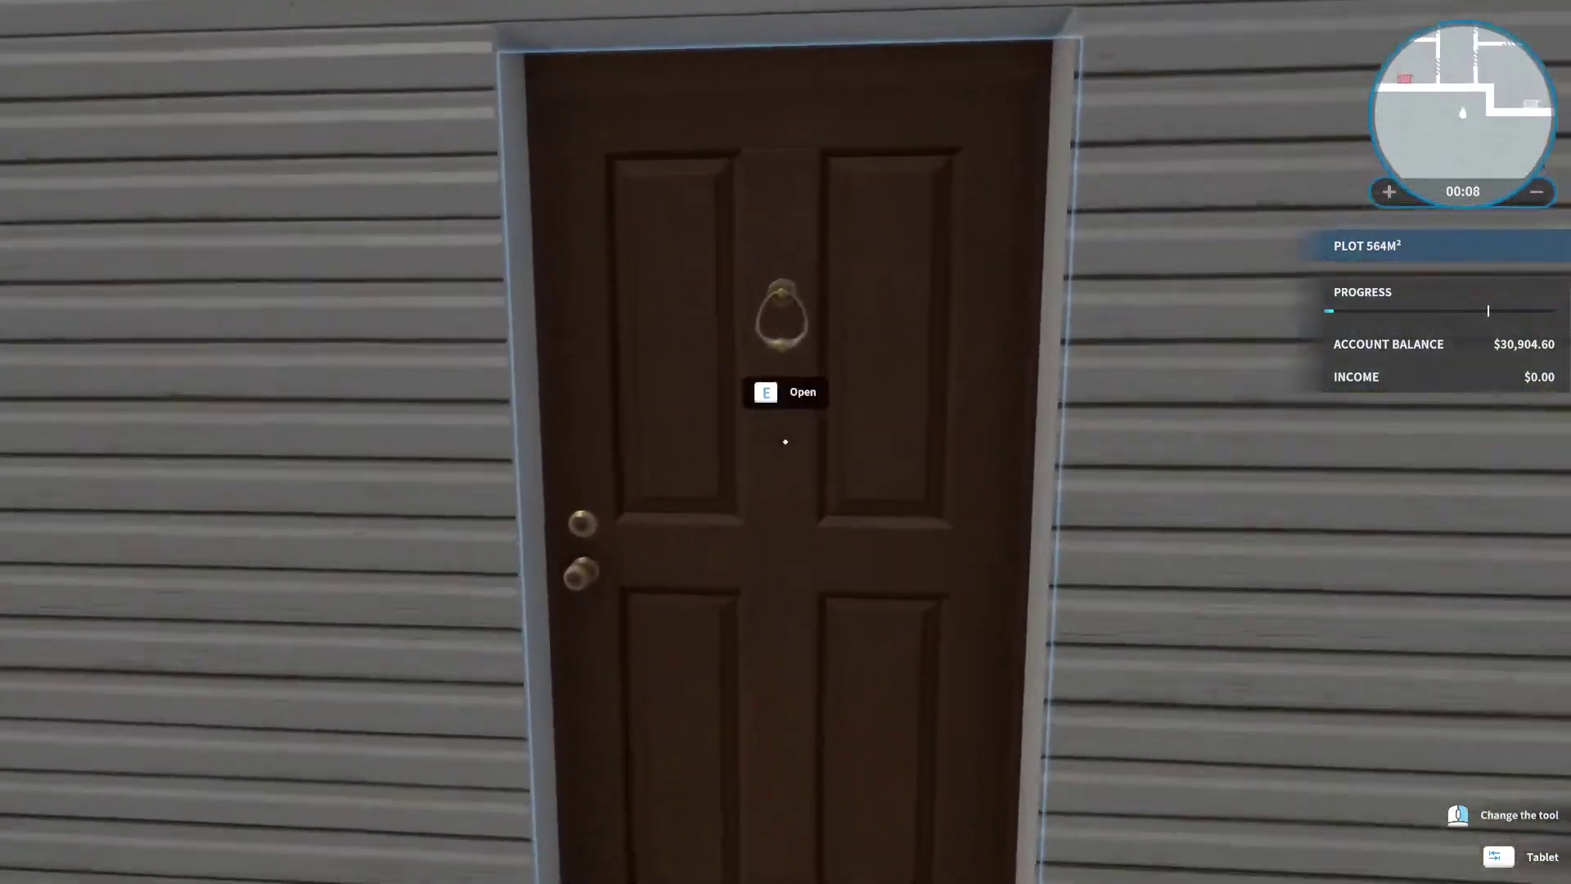
# Enter the client's house through the corridor, kitchen and living room, checking room tasks.
pyautogui.press('e')
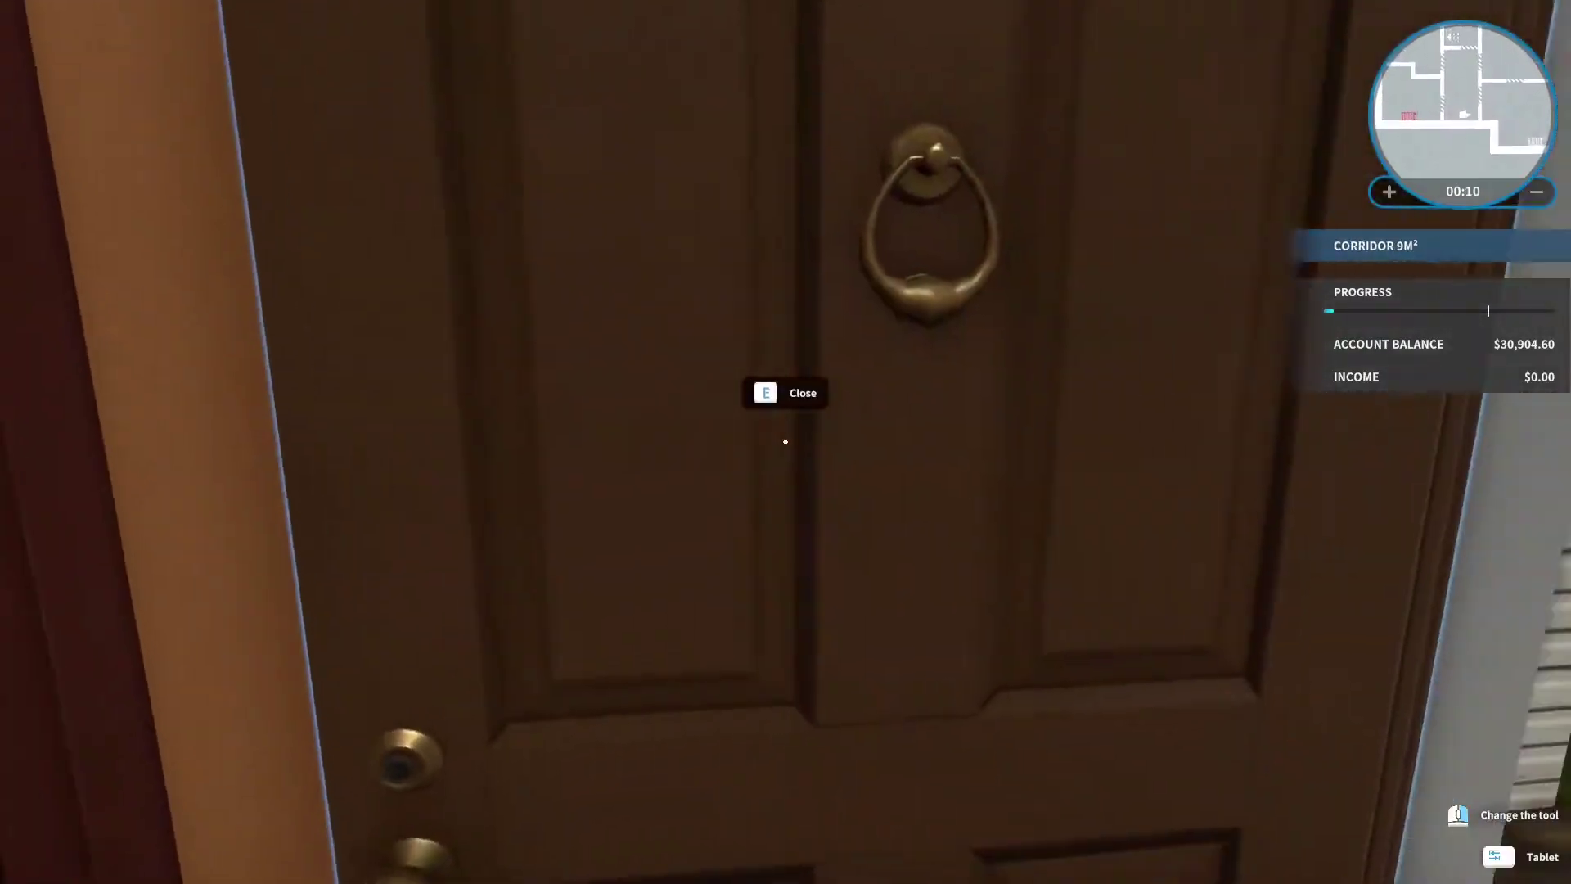
pyautogui.press('e')
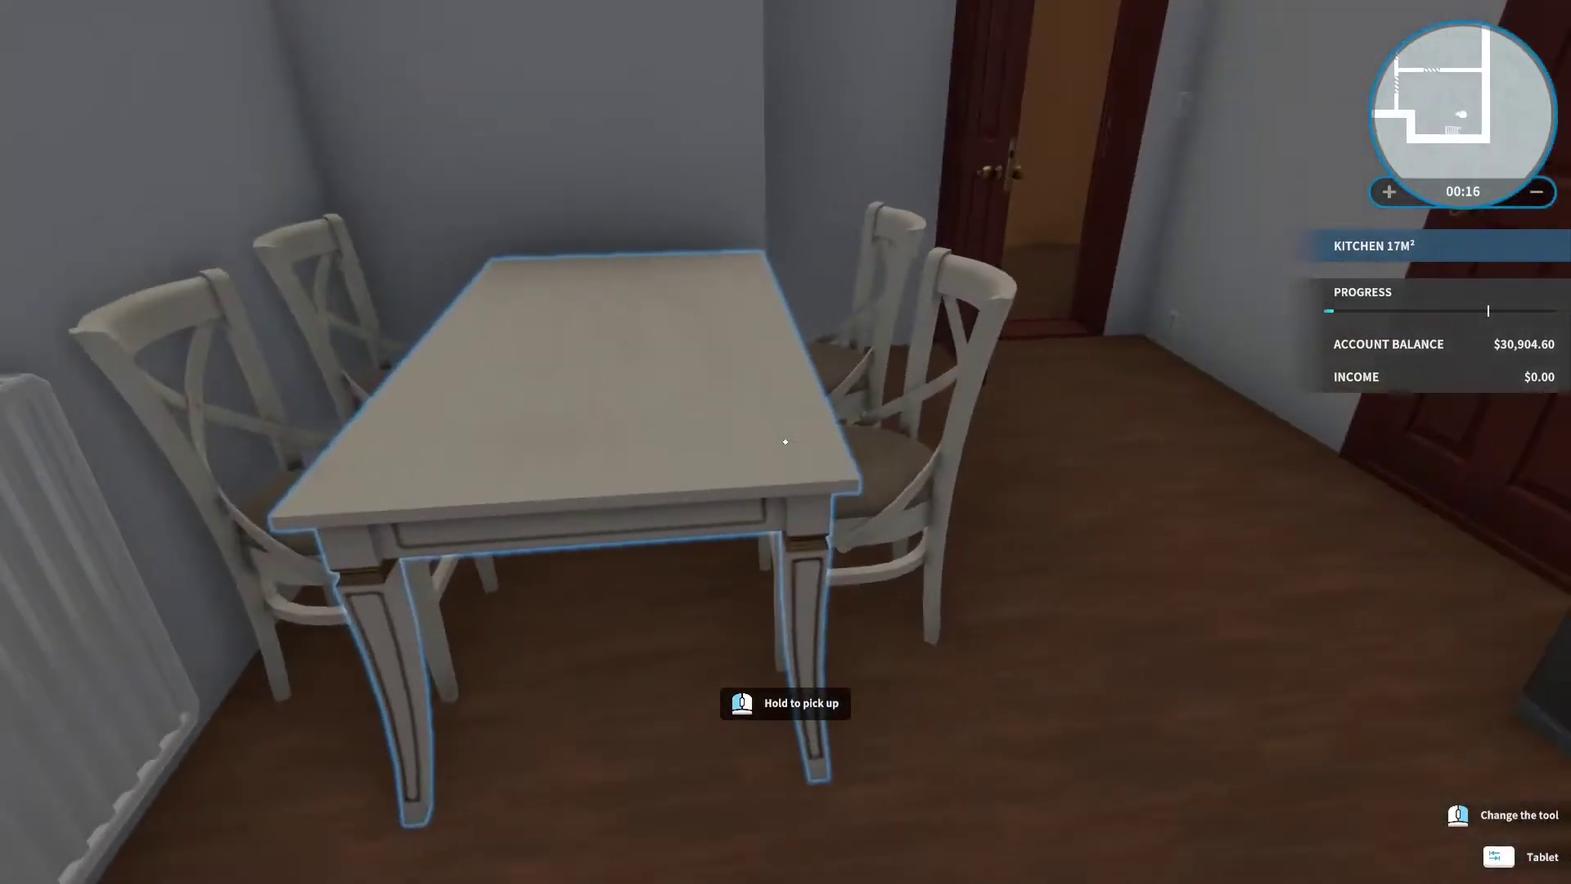
pyautogui.press('e')
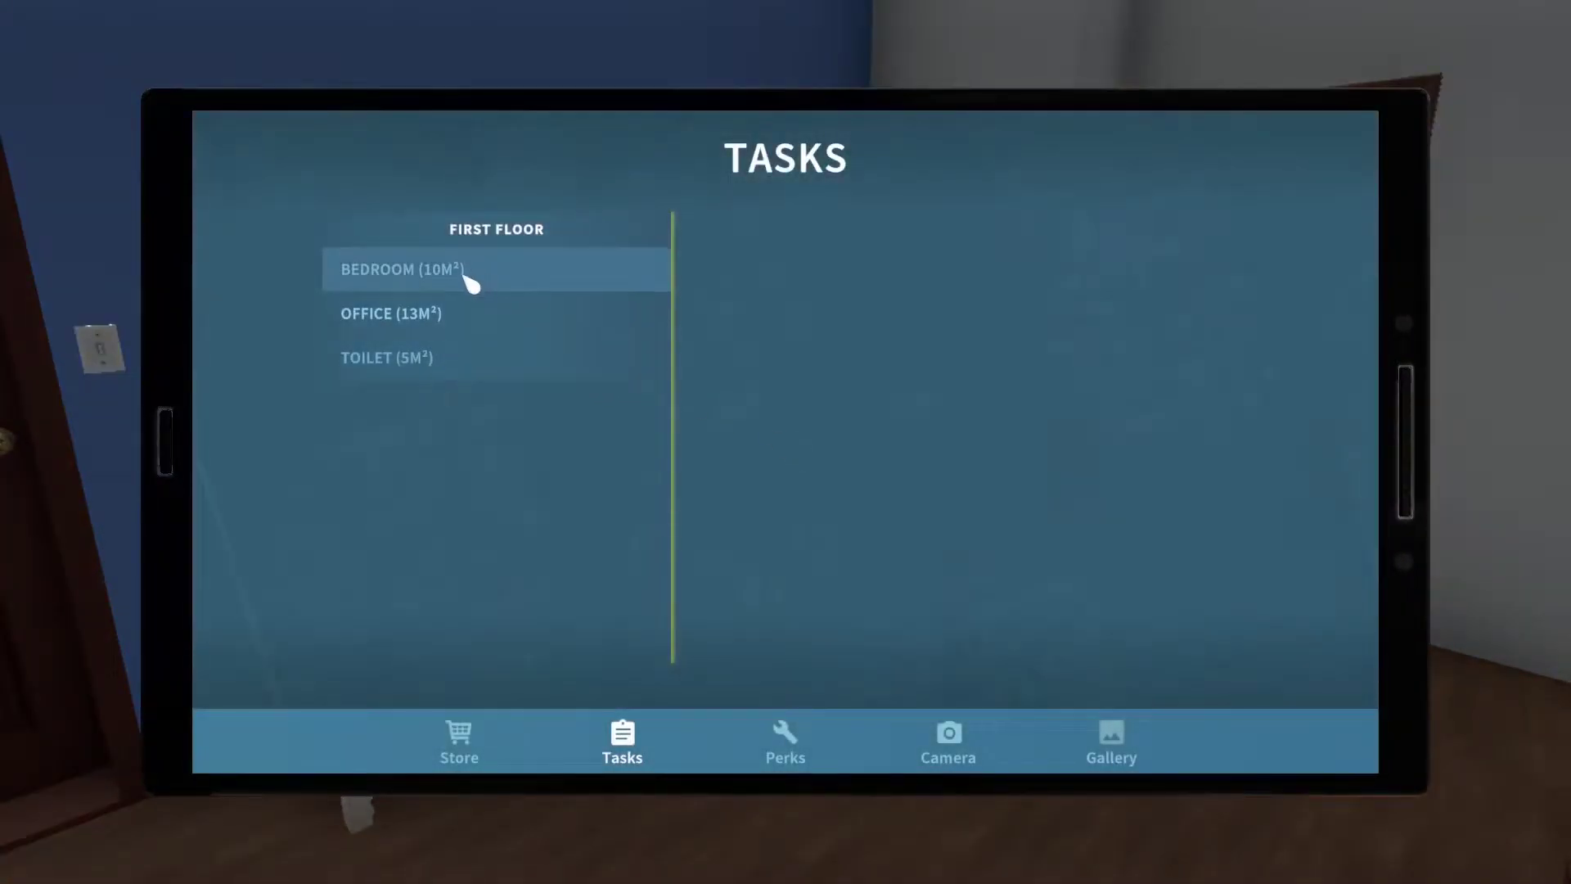
pyautogui.click(464, 357)
pyautogui.press('Tab')
# Go through the hallway into the bedroom and view the task list at the radiator wall.
pyautogui.press('w')
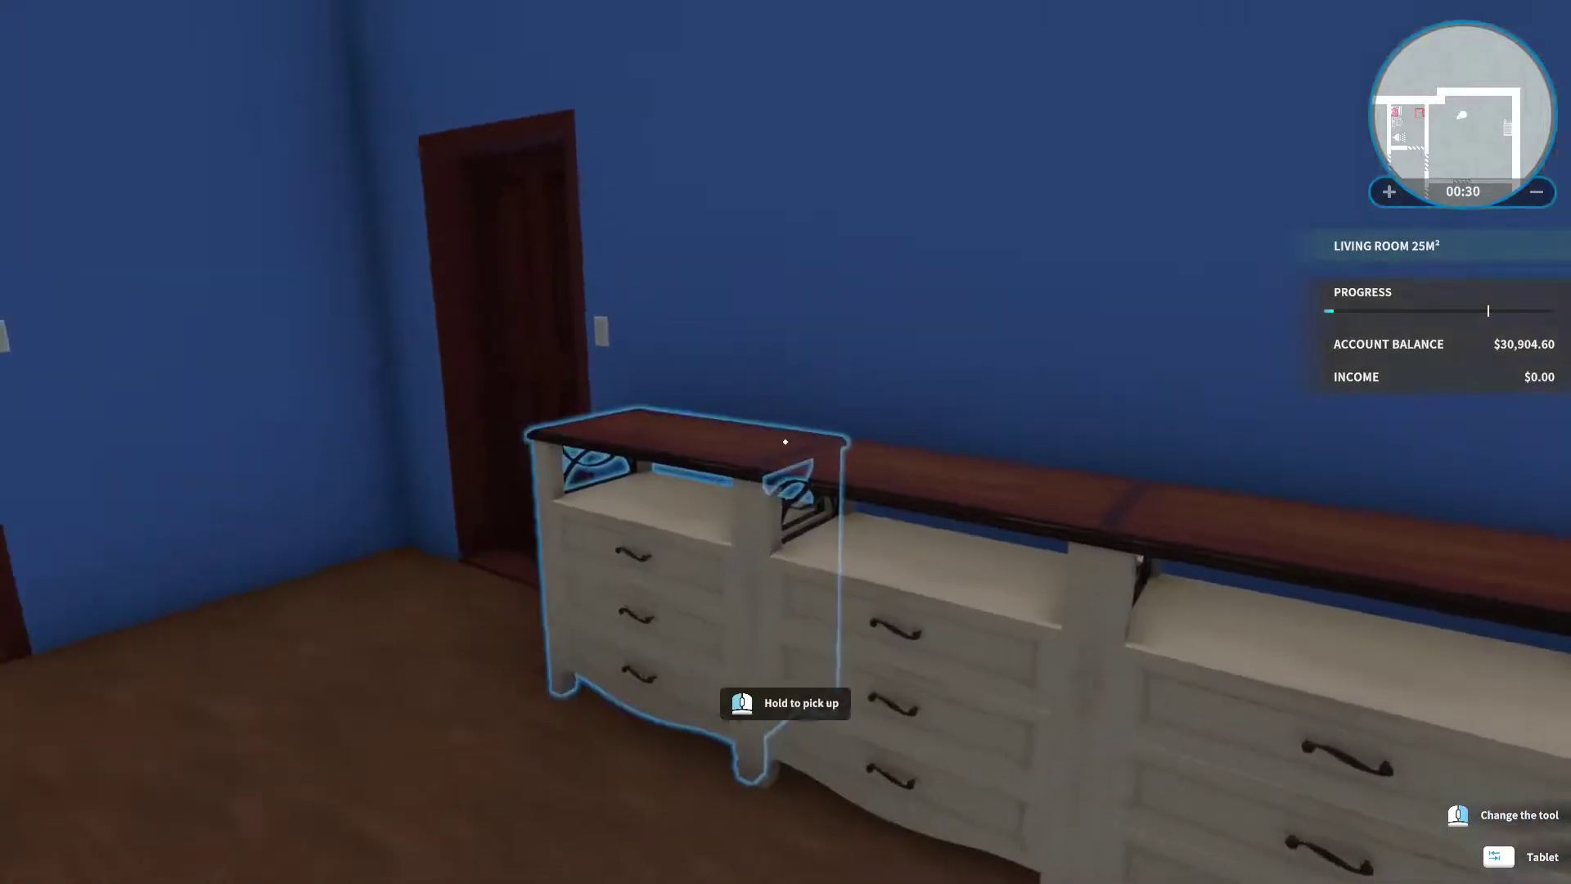
pyautogui.press('w')
pyautogui.press('w')
pyautogui.press('e')
pyautogui.press('w')
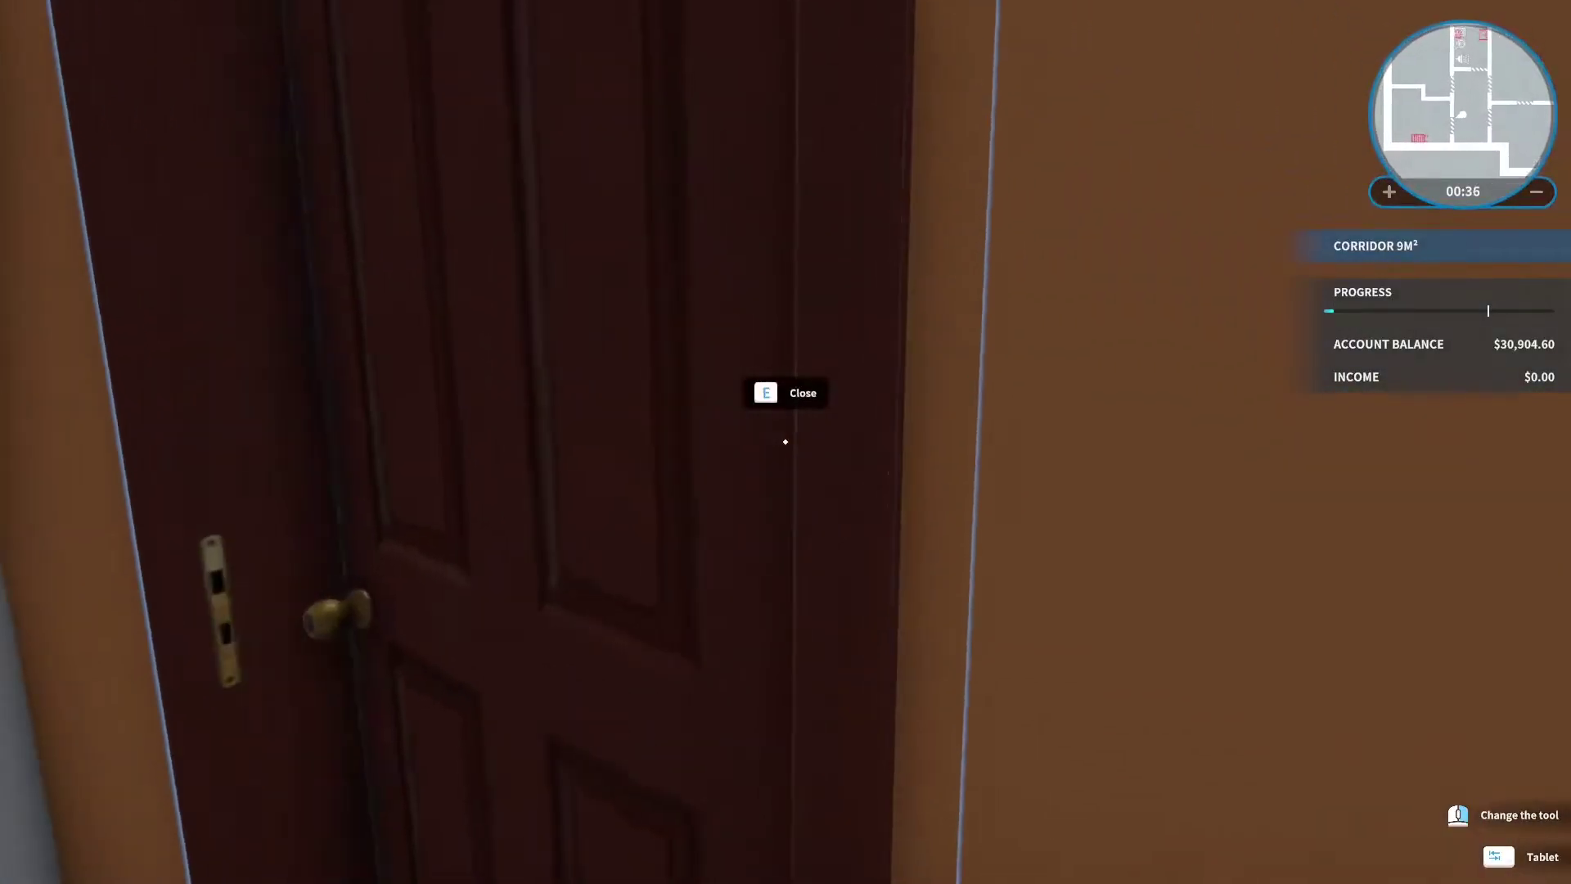
pyautogui.press('e')
pyautogui.press('w')
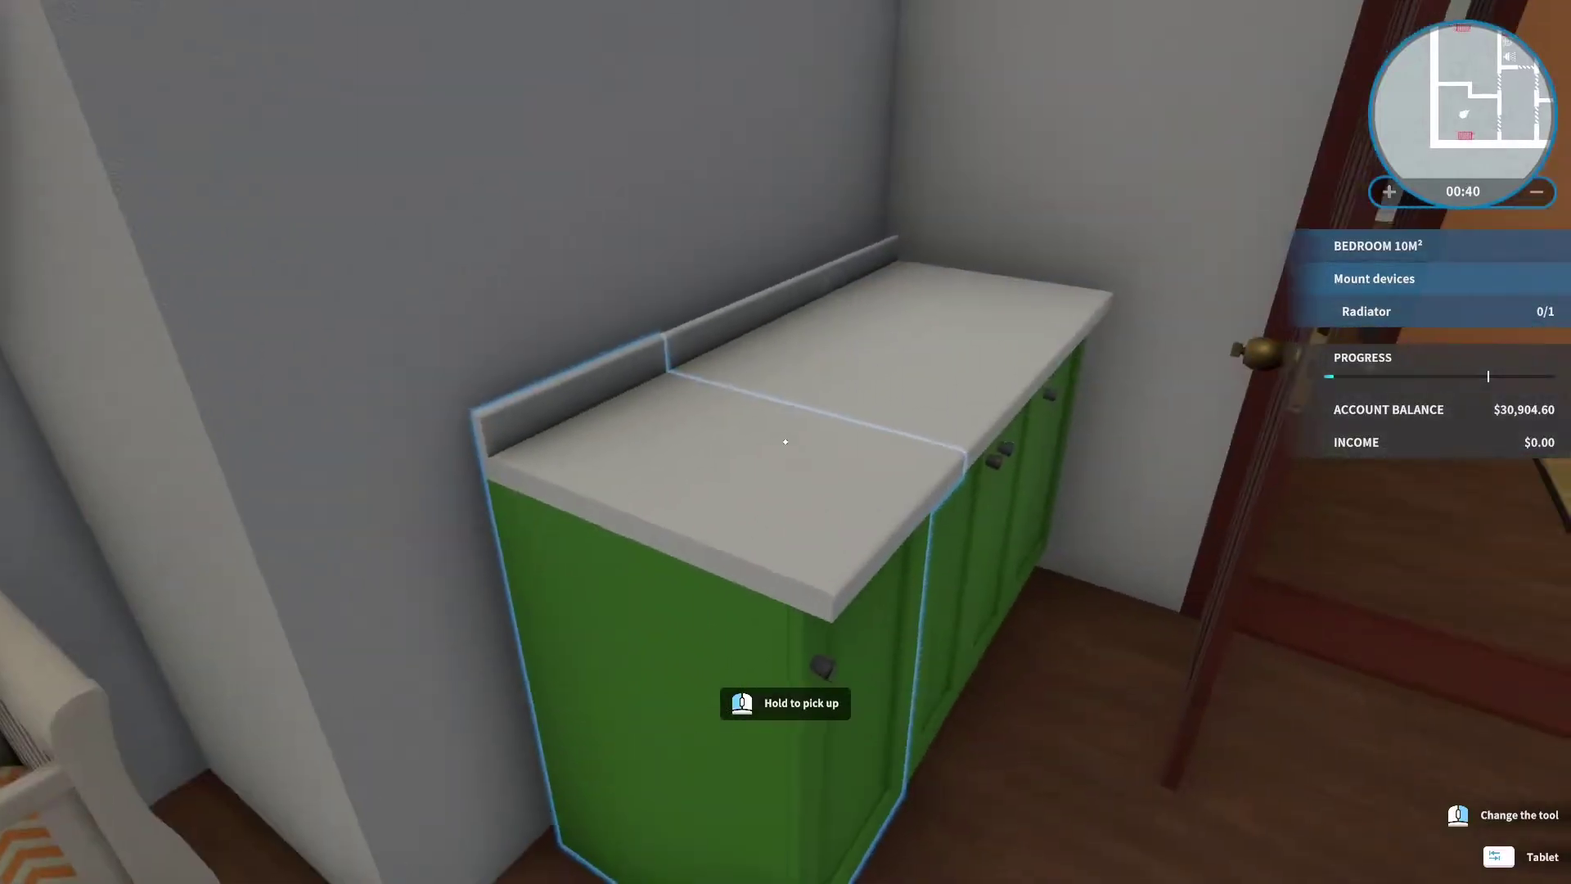
pyautogui.press('w')
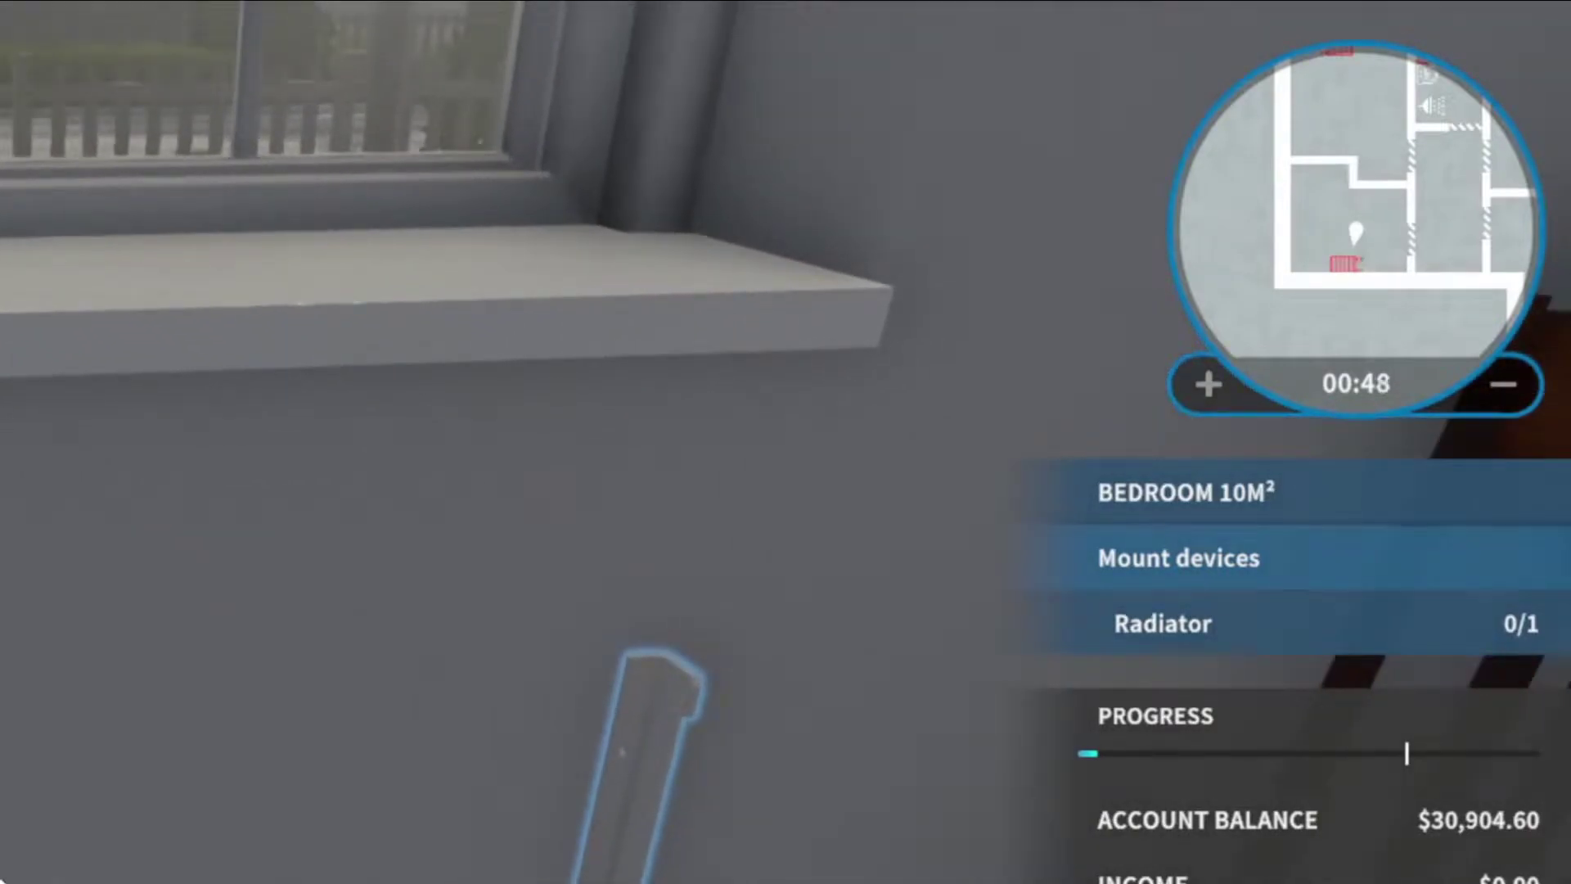
pyautogui.press('Tab')
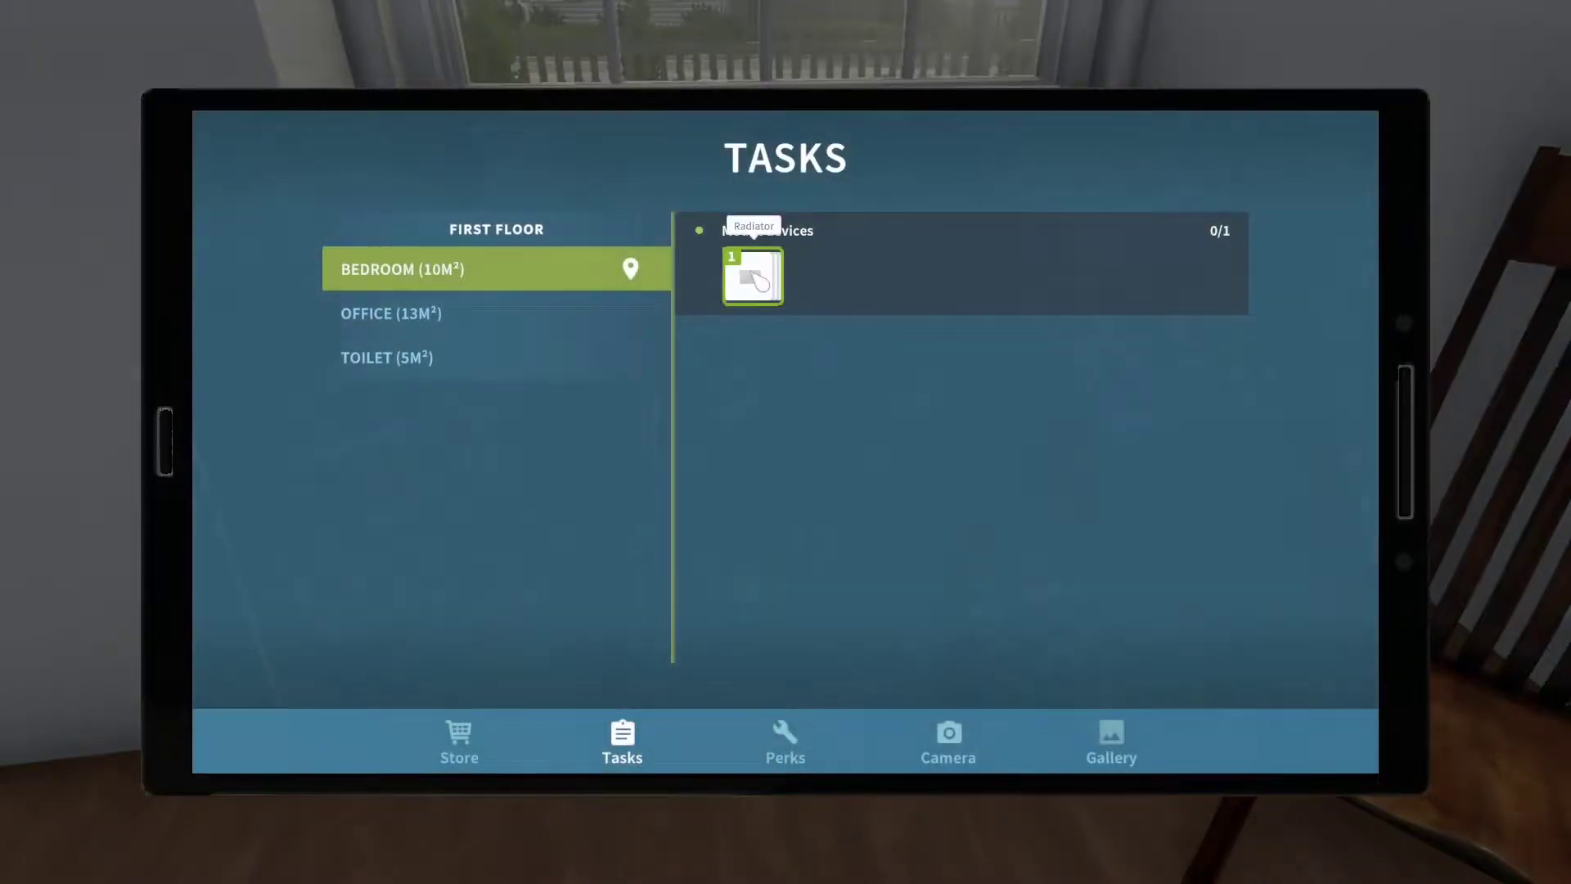
# Buy a Radiator from the store and mount it under the bedroom window.
pyautogui.click(757, 283)
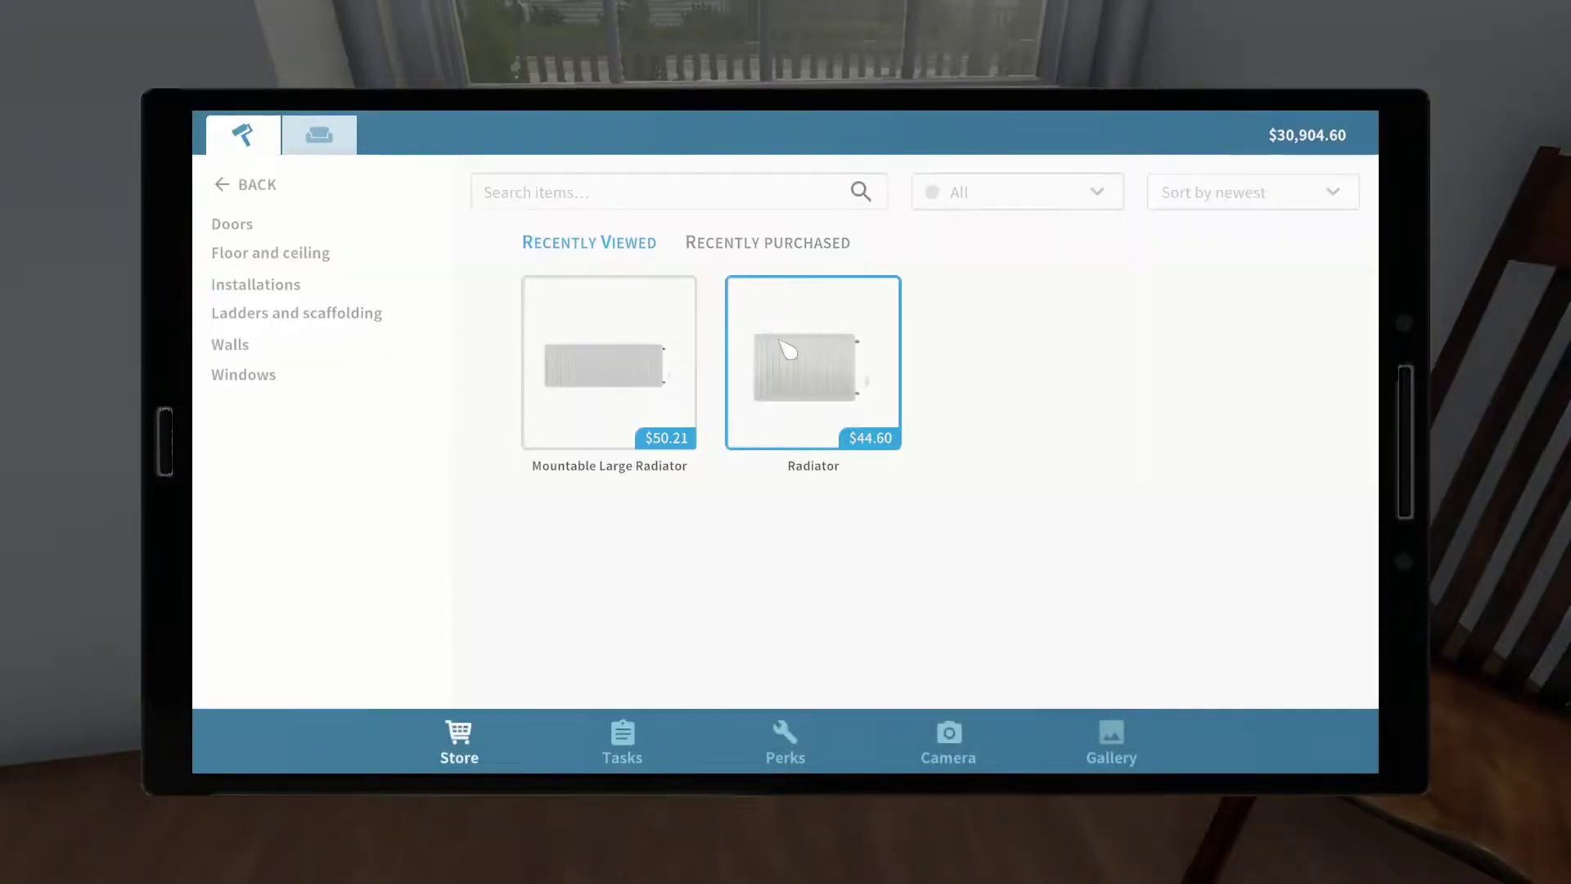
pyautogui.click(820, 392)
pyautogui.click(1249, 664)
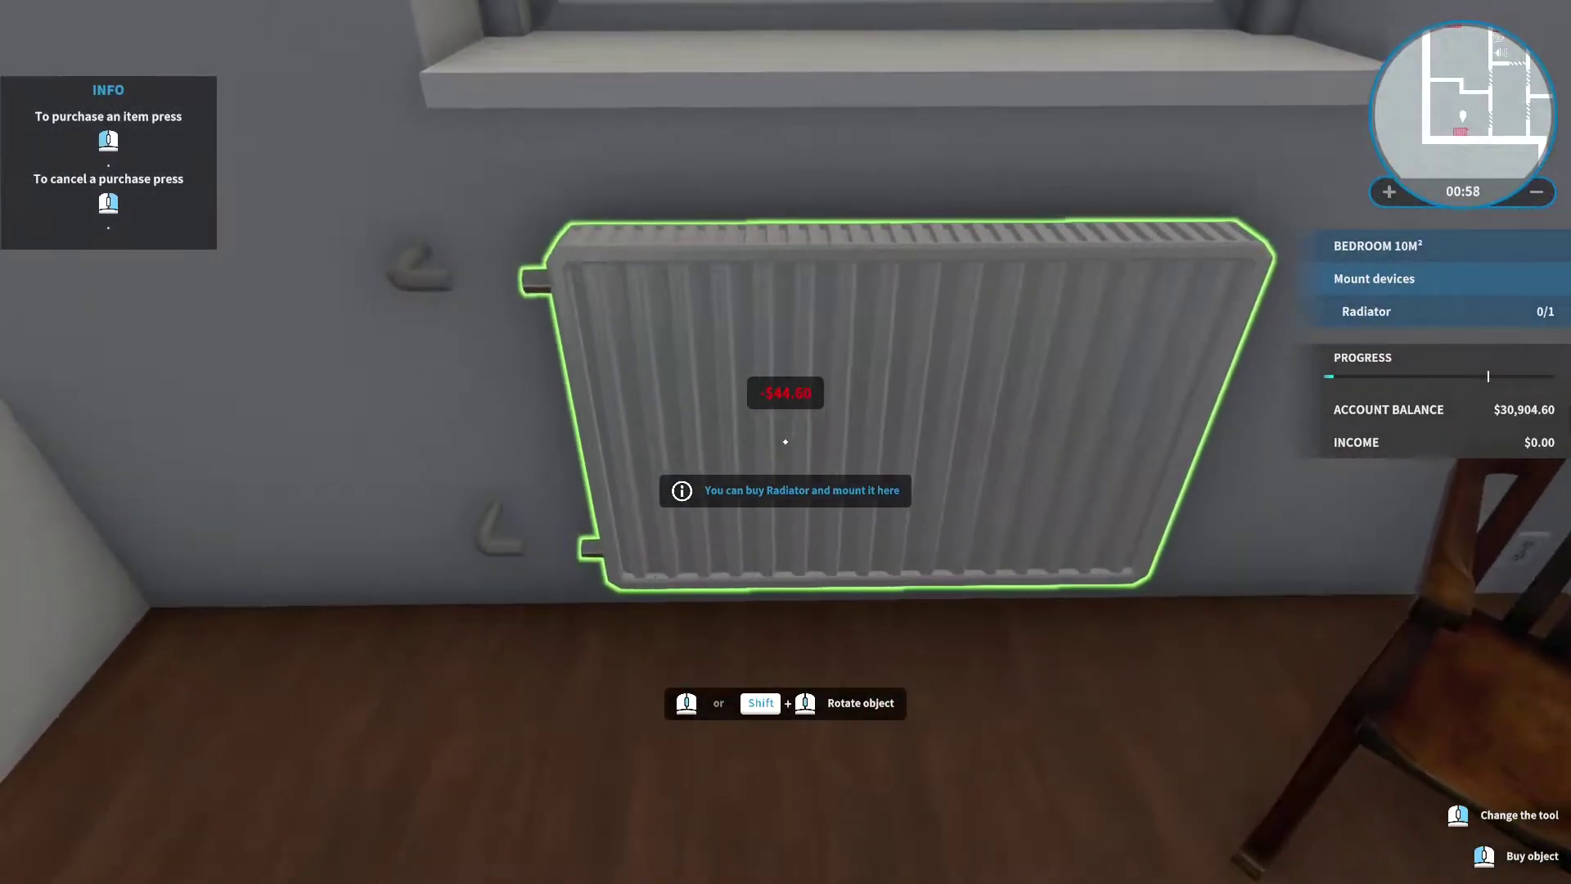
pyautogui.click(786, 442)
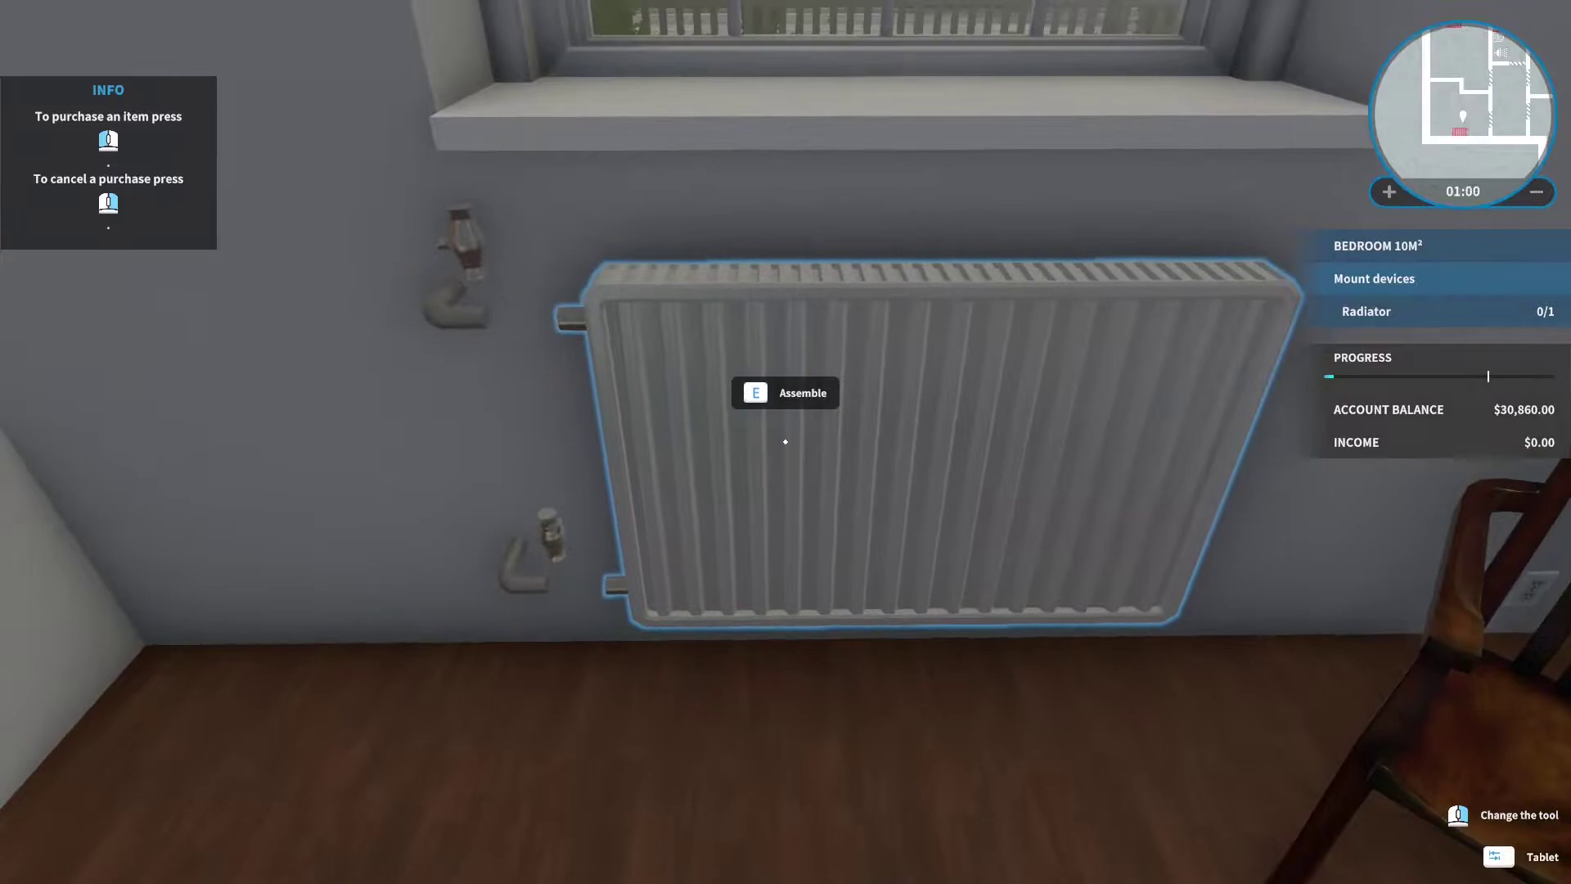
# Fit the valve, second valve part and cap to finish the radiator.
pyautogui.press('w')
pyautogui.click(780, 361)
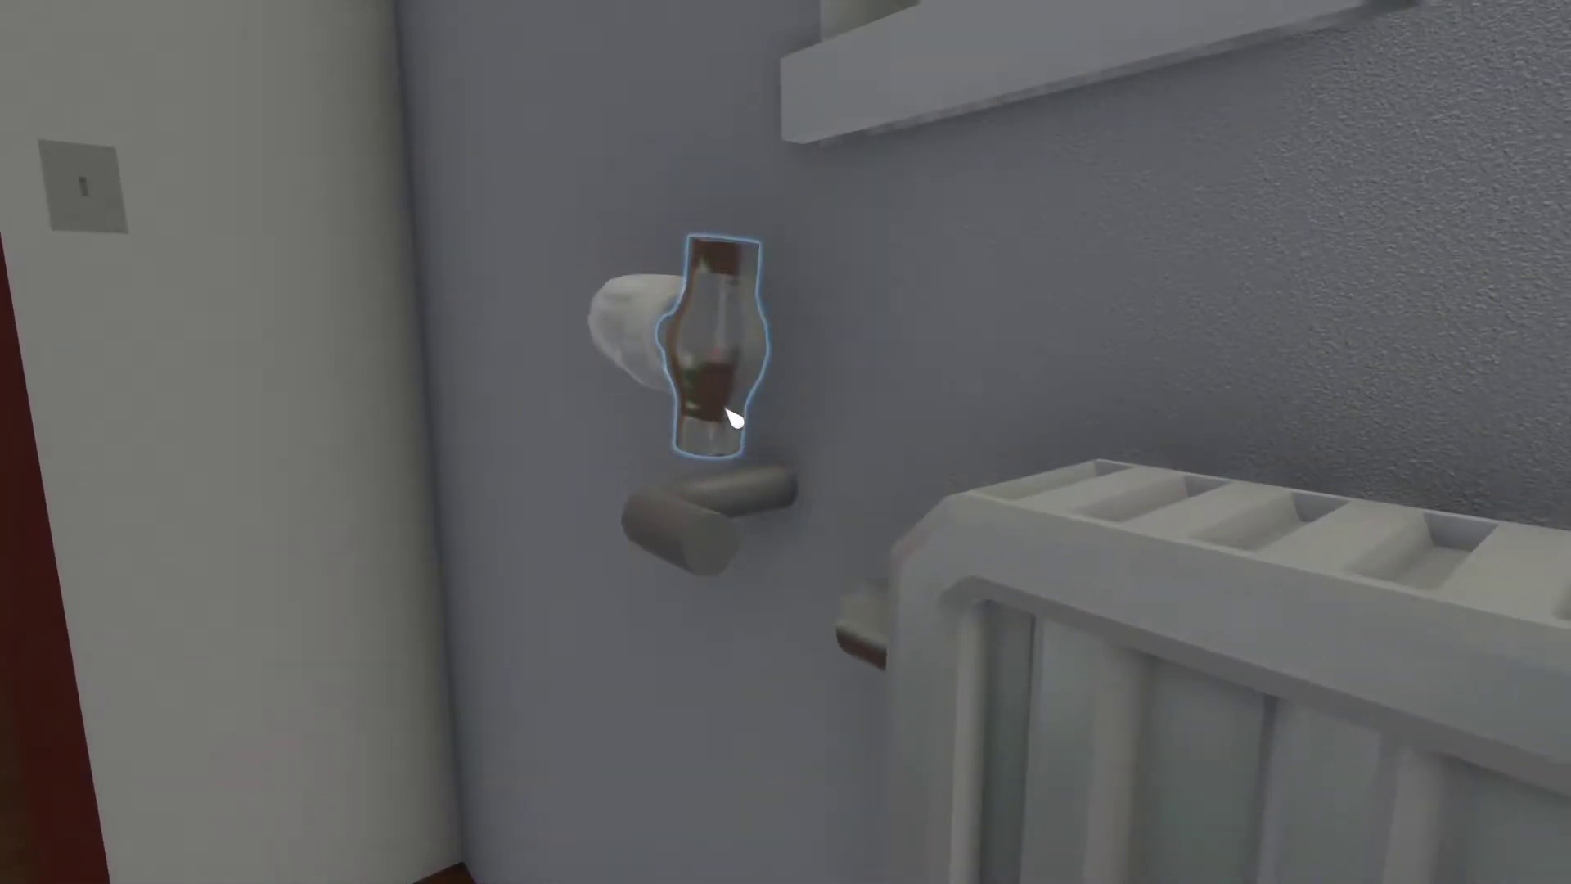
pyautogui.click(735, 417)
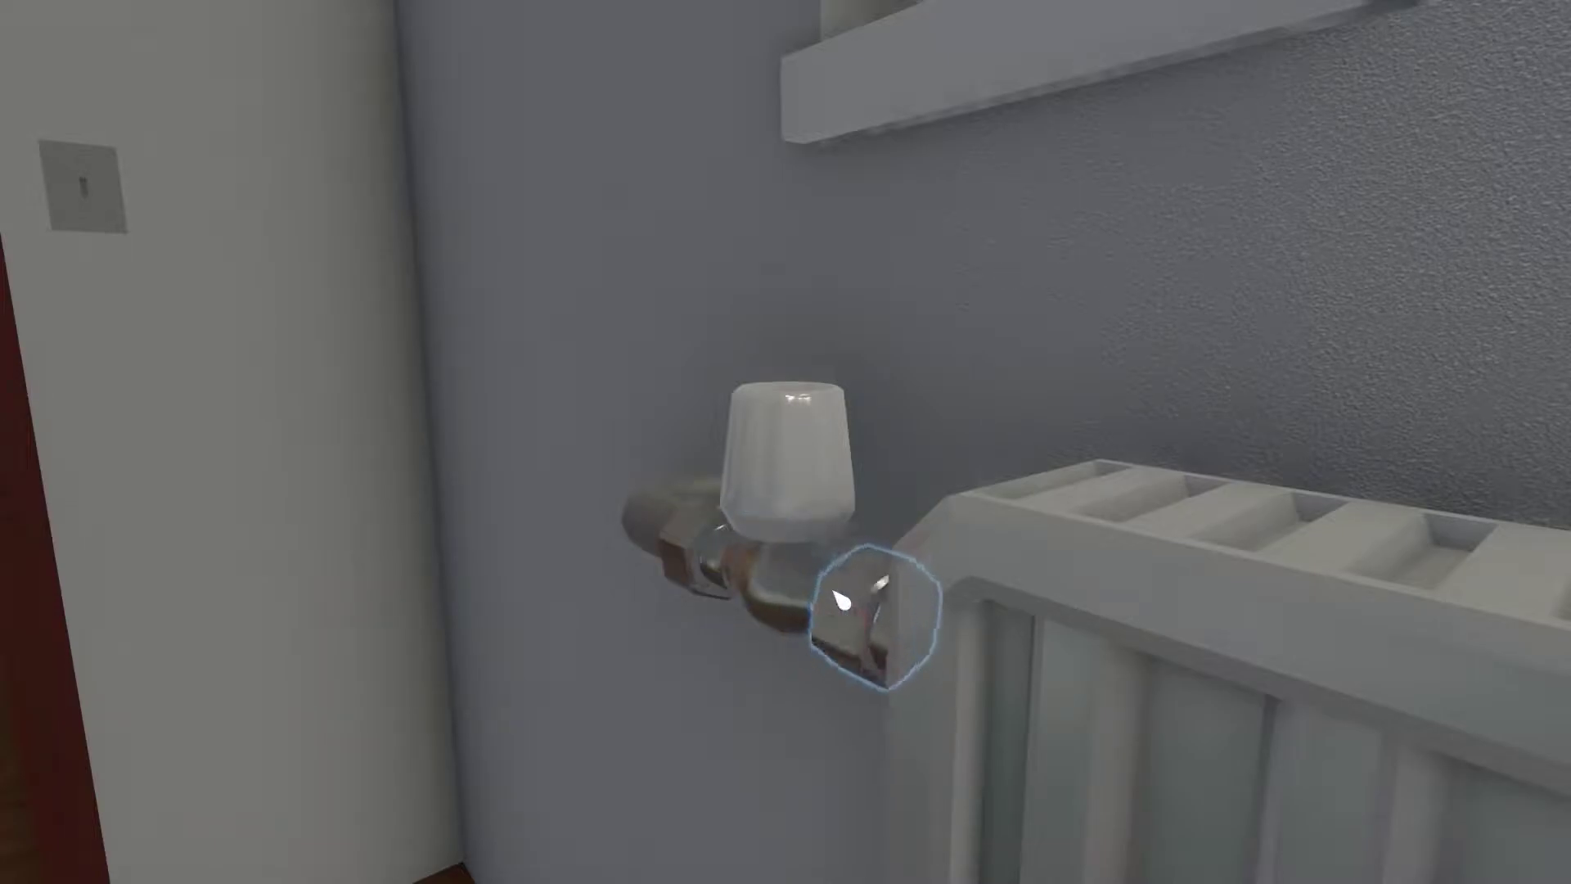
pyautogui.click(787, 509)
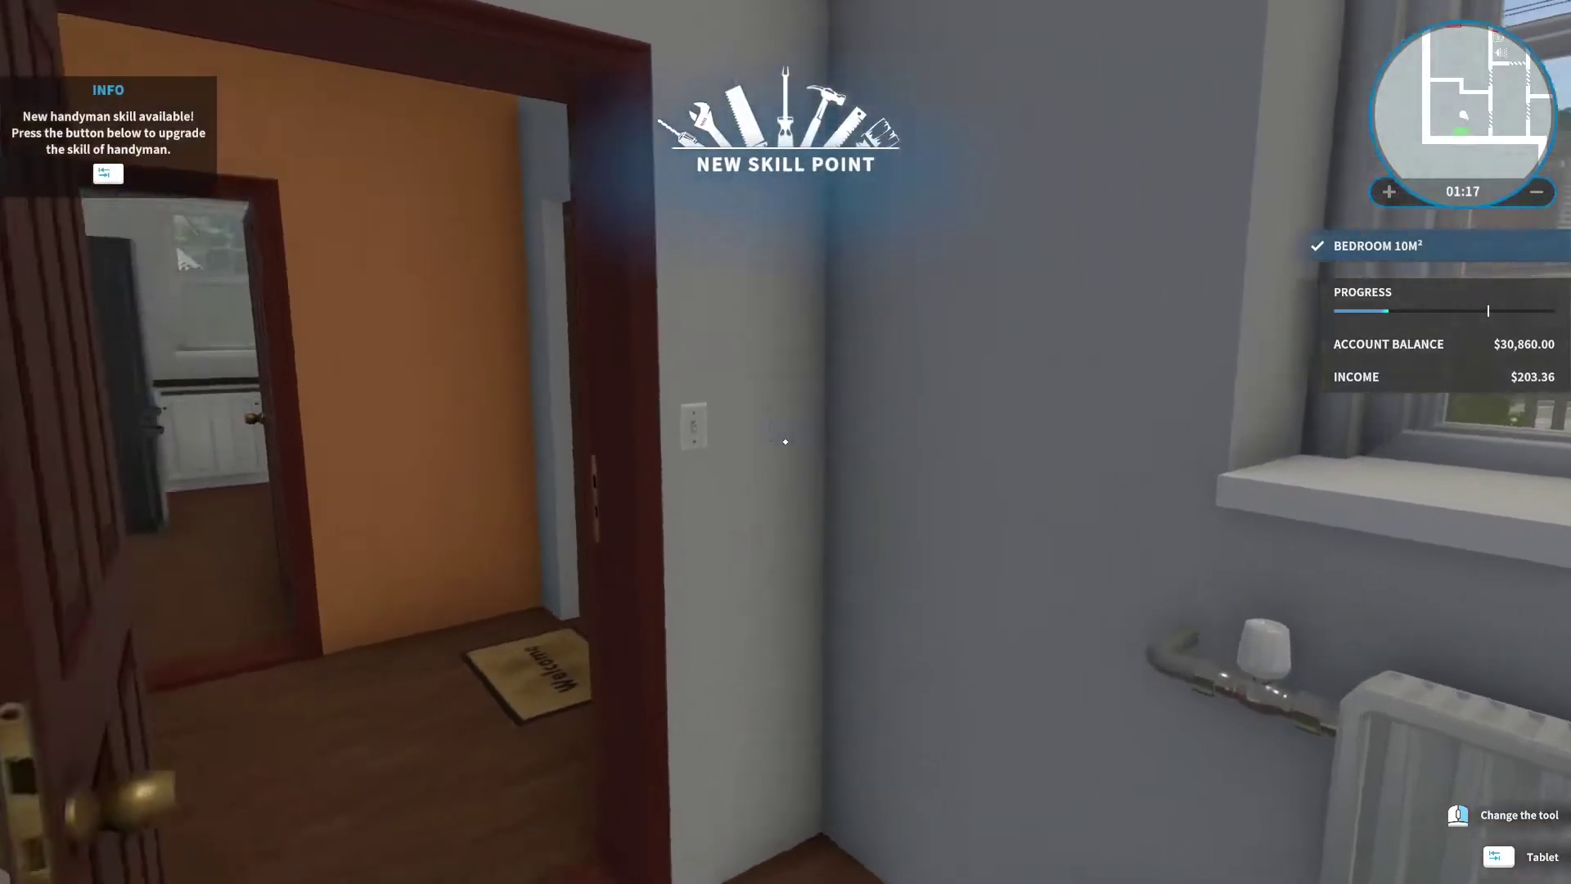
# Walk from the bedroom along the corridor into the toilet room's pipe corner.
pyautogui.press('w')
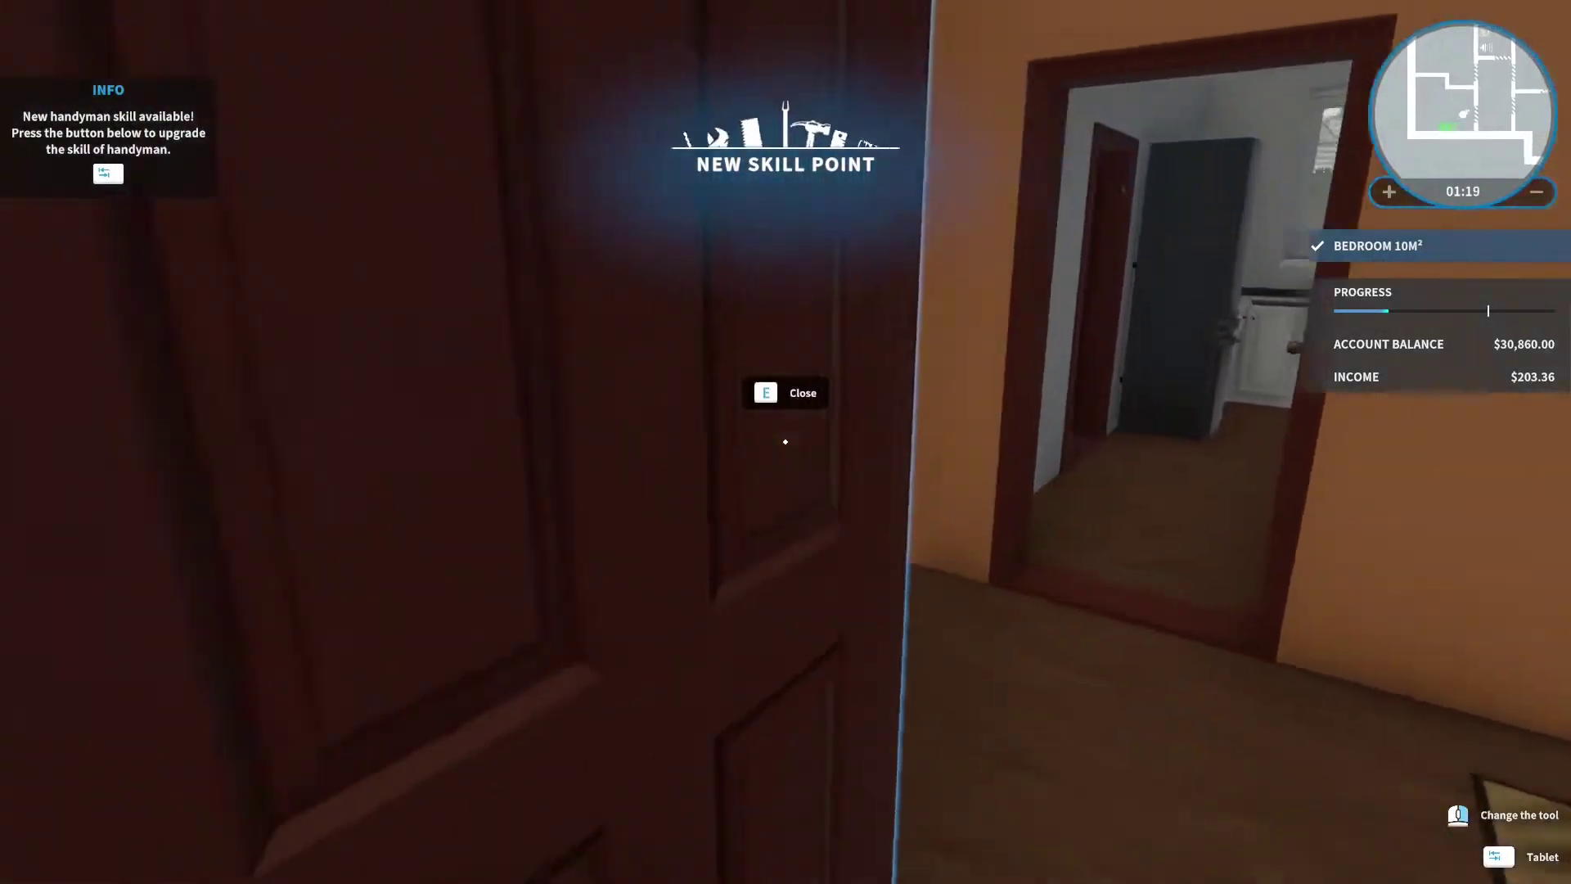
pyautogui.press('e')
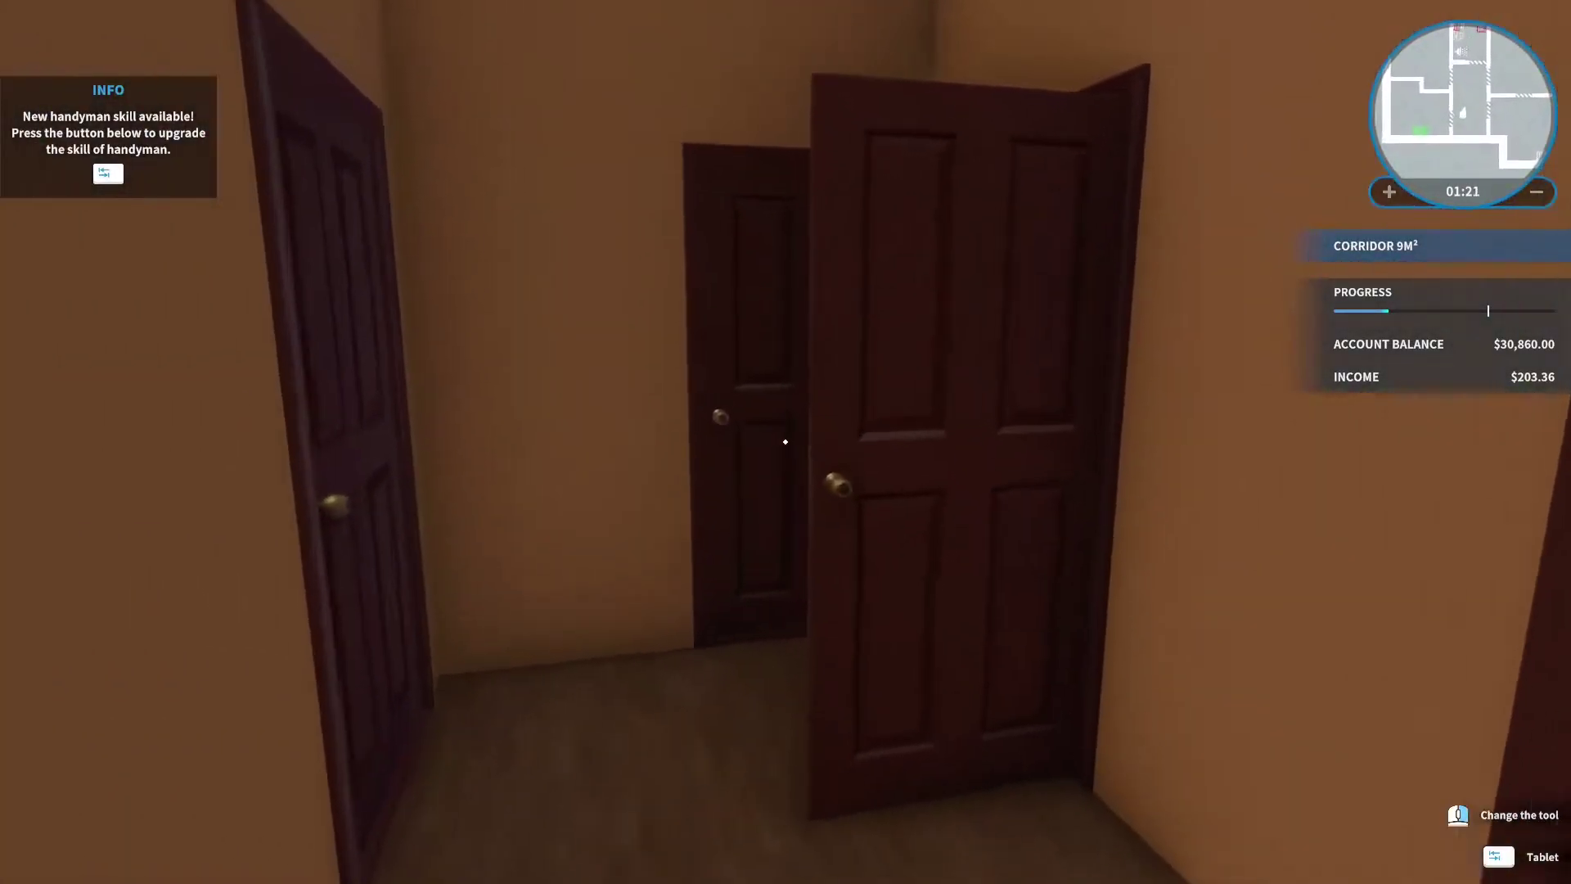
pyautogui.press('w')
pyautogui.press('e')
pyautogui.press('w')
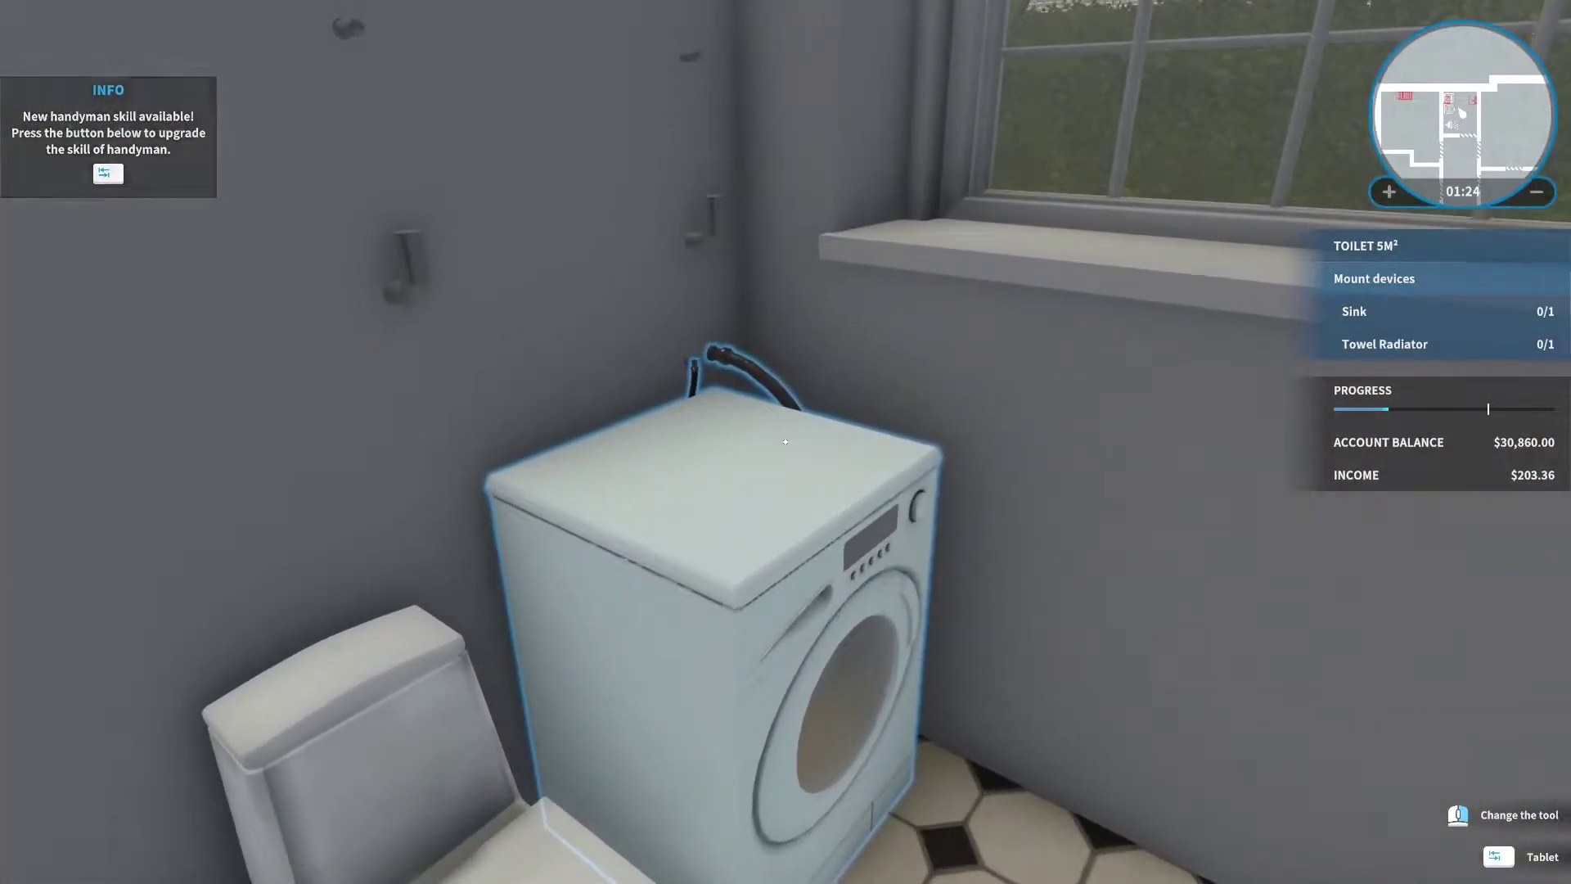
pyautogui.press('w')
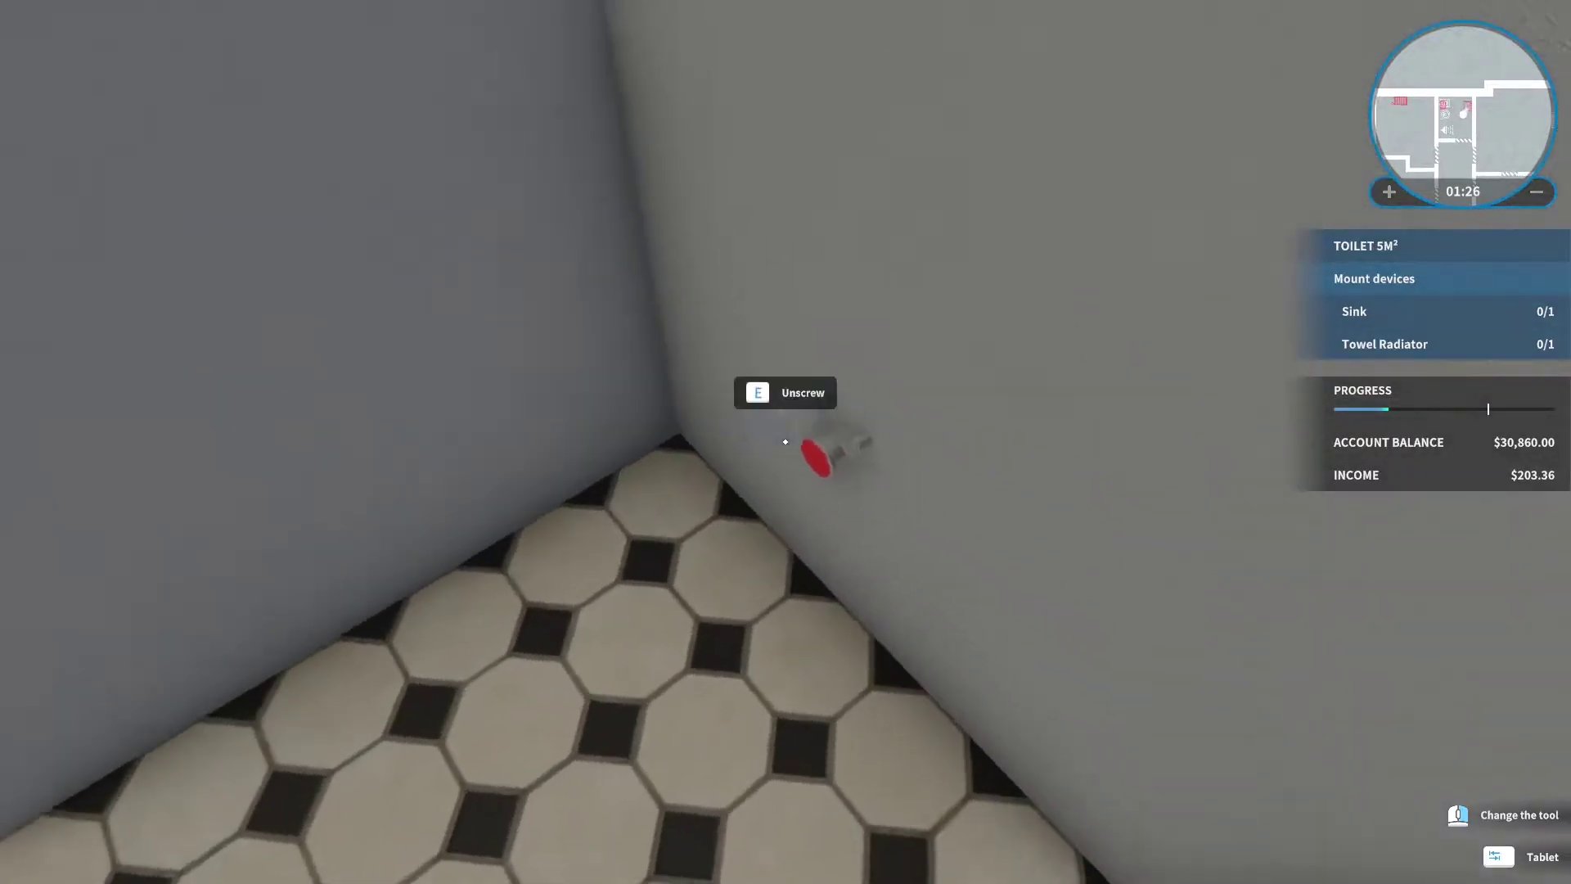
pyautogui.press('s')
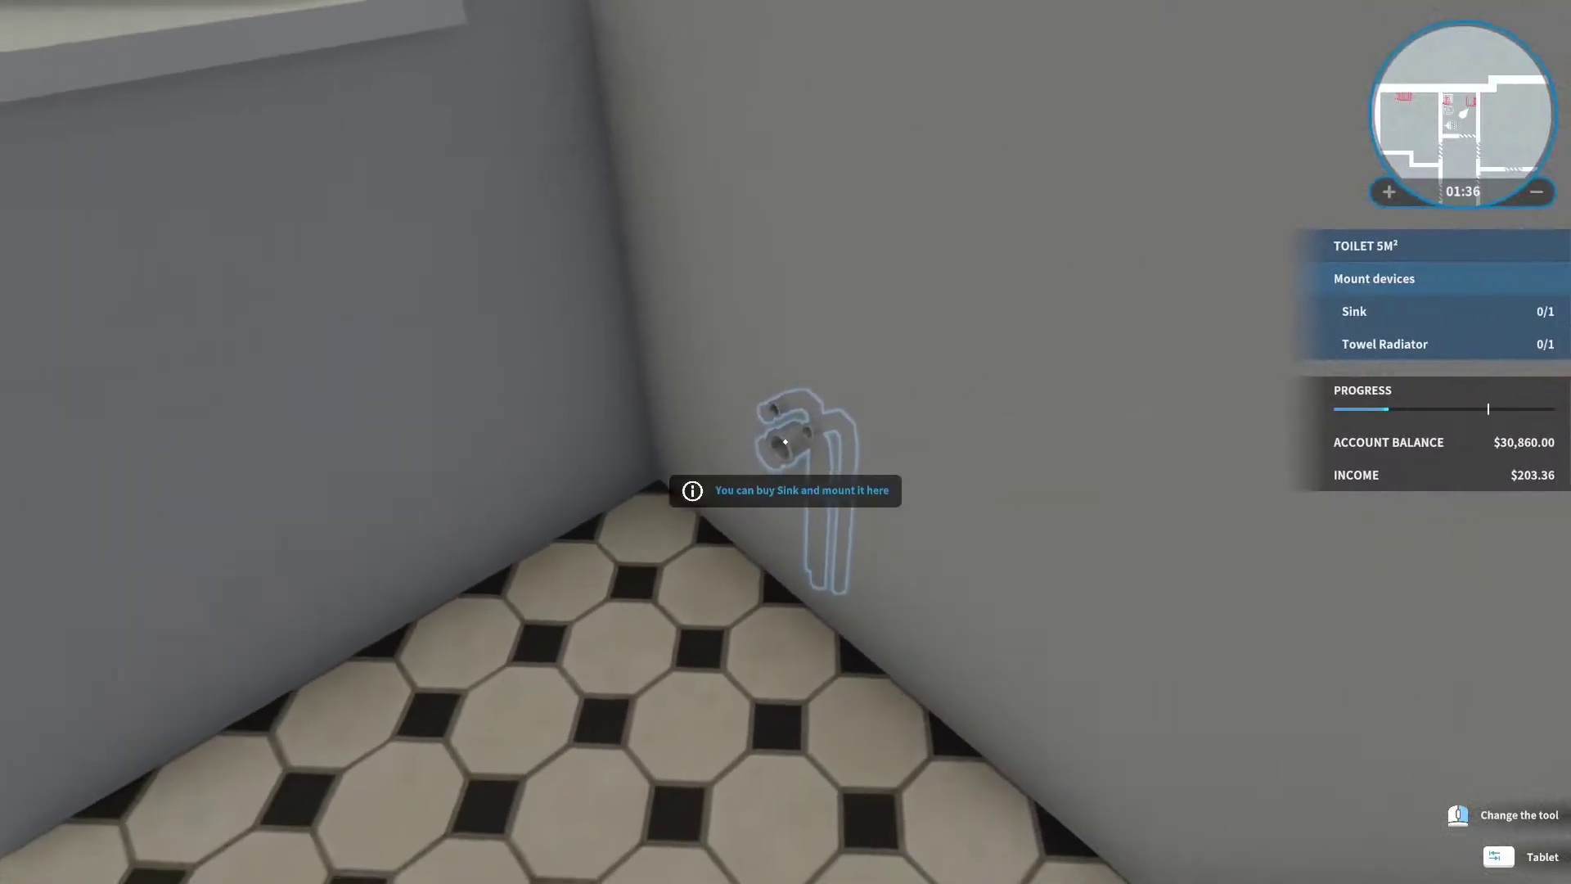
# Buy a white Mountable Sink with a golden faucet and mount it on the bathroom wall.
pyautogui.press('Tab')
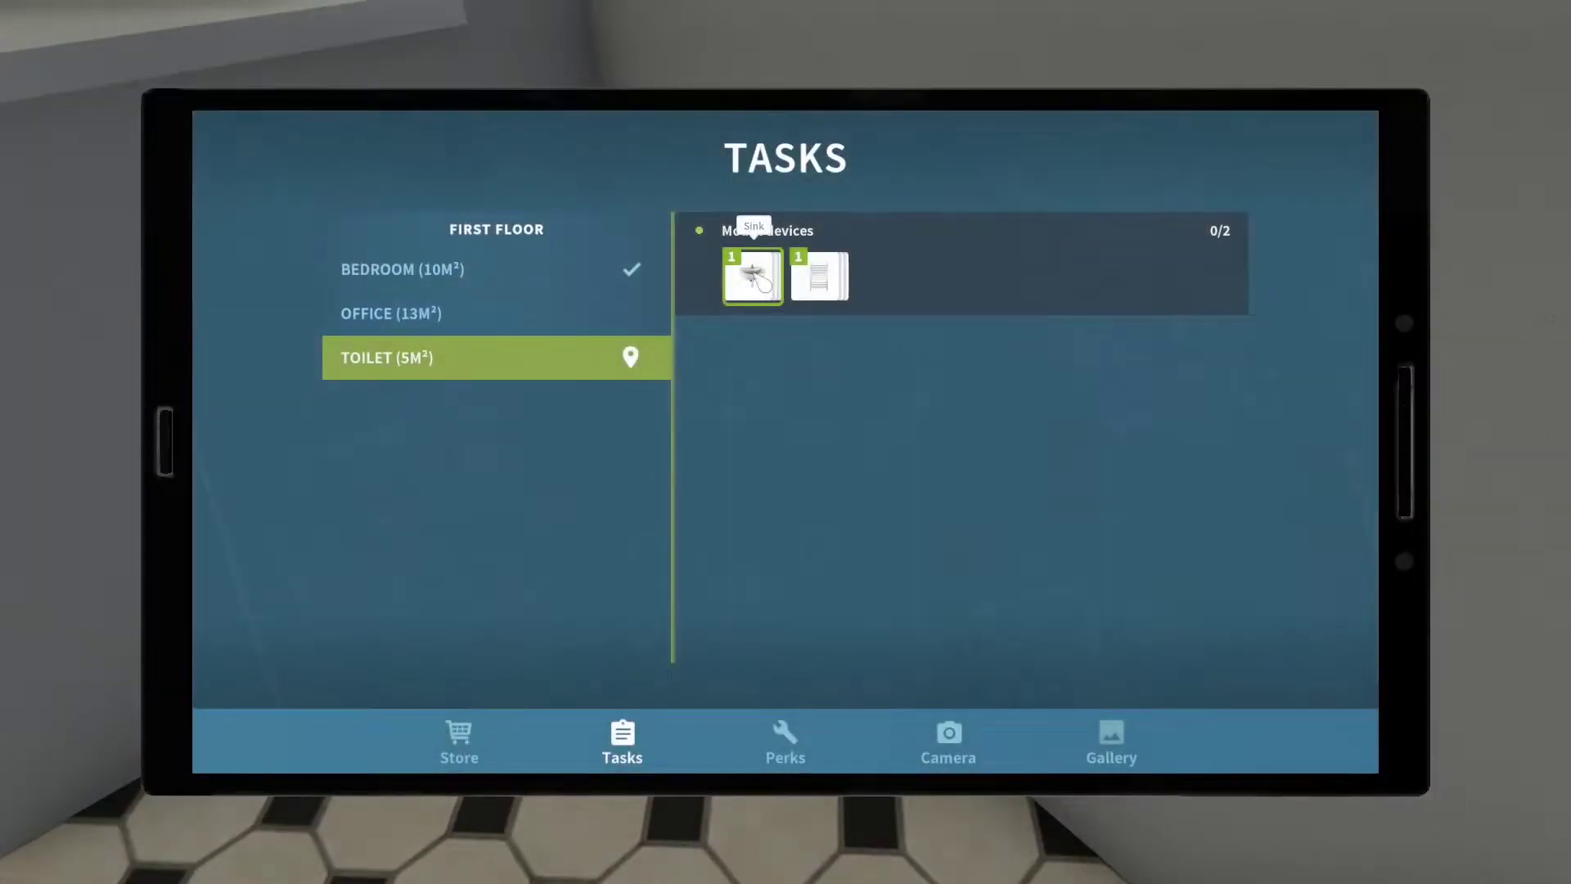
pyautogui.click(759, 280)
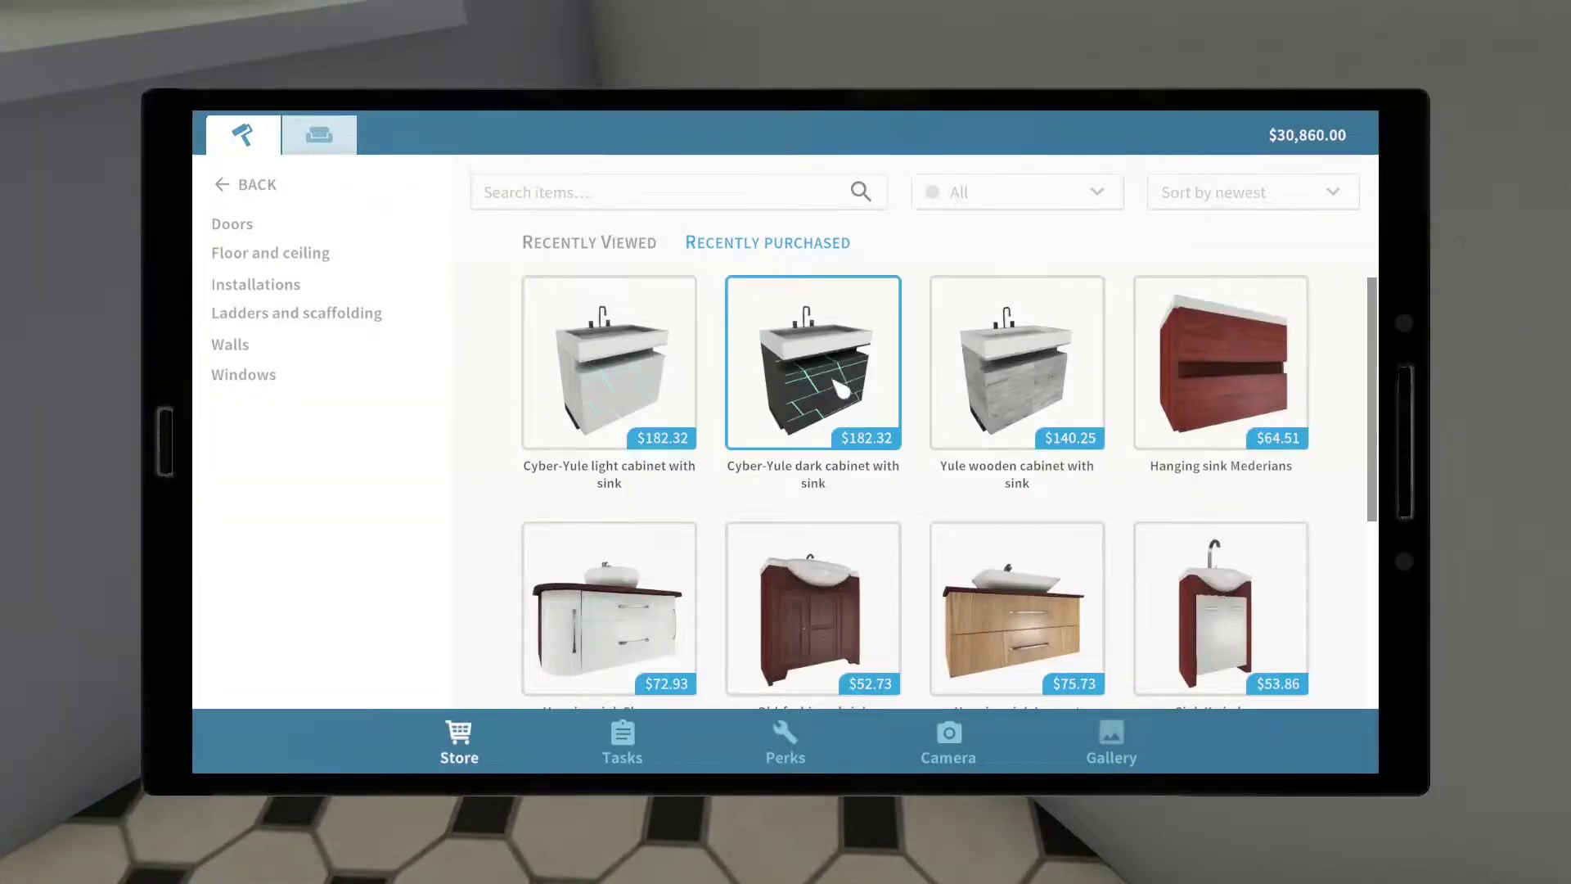
pyautogui.scroll(-3, 1105, 430)
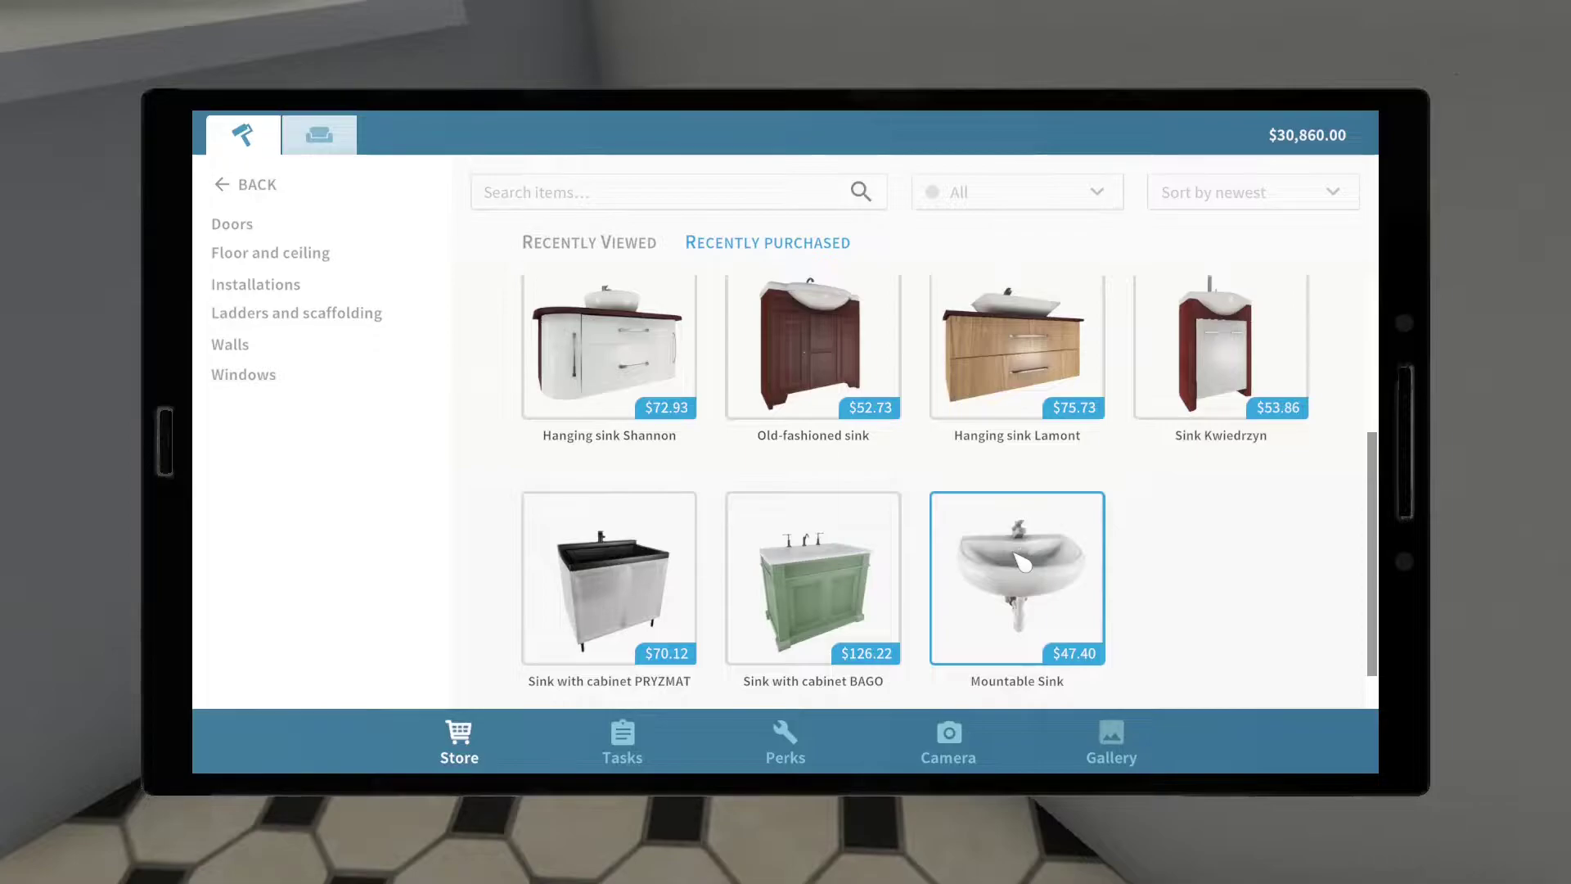
pyautogui.scroll(2, 1021, 562)
pyautogui.scroll(1, 1020, 558)
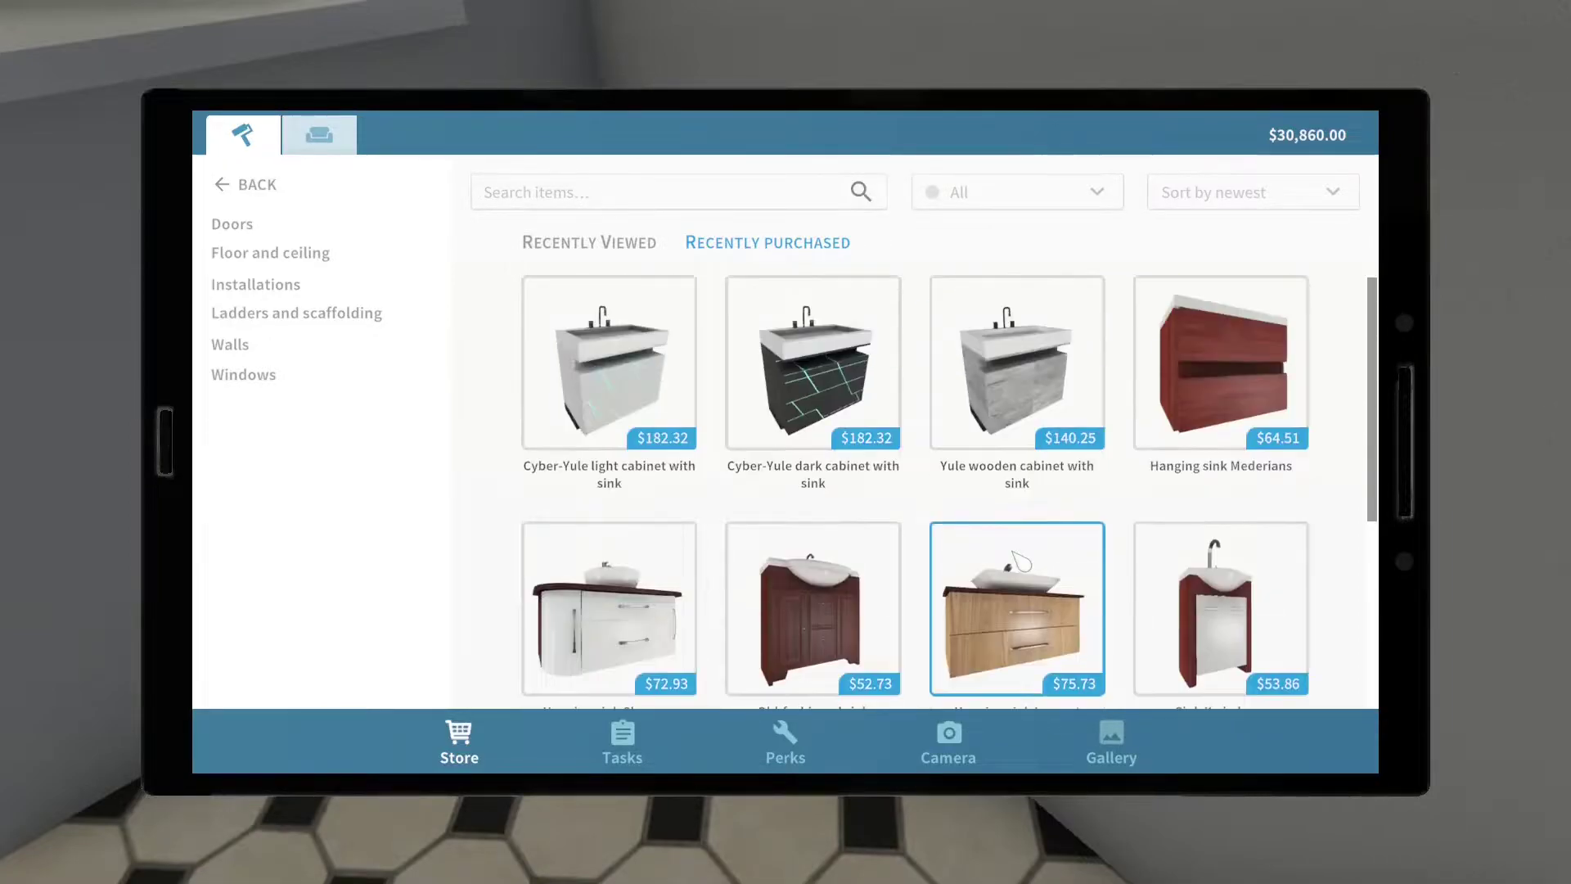
pyautogui.scroll(-2, 1019, 553)
pyautogui.scroll(-1, 1021, 540)
pyautogui.click(1025, 518)
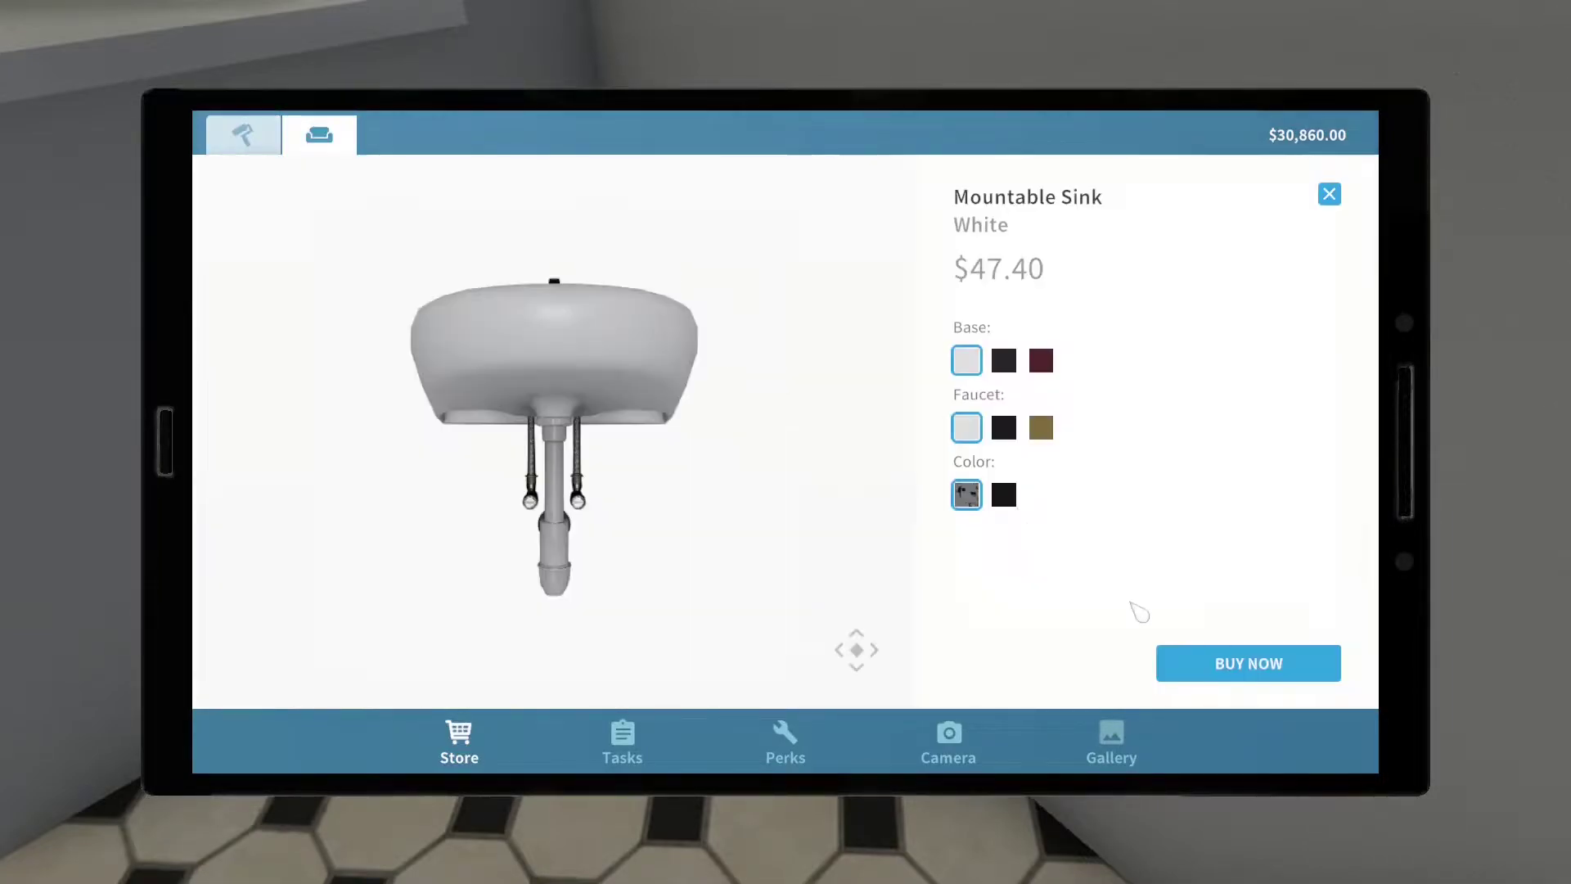
pyautogui.click(1005, 362)
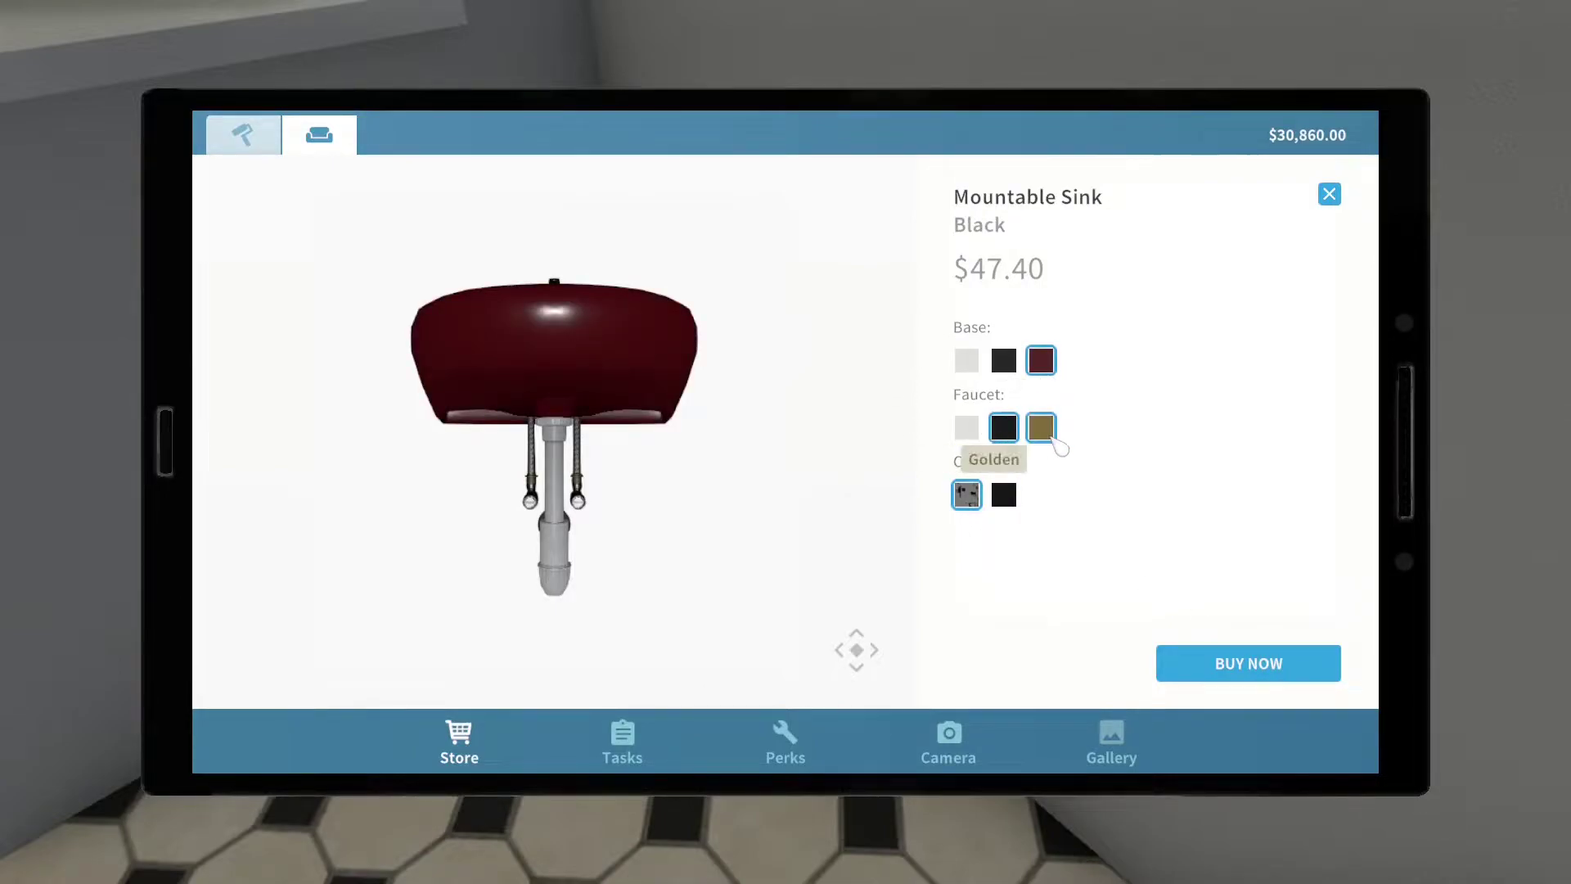
pyautogui.click(967, 361)
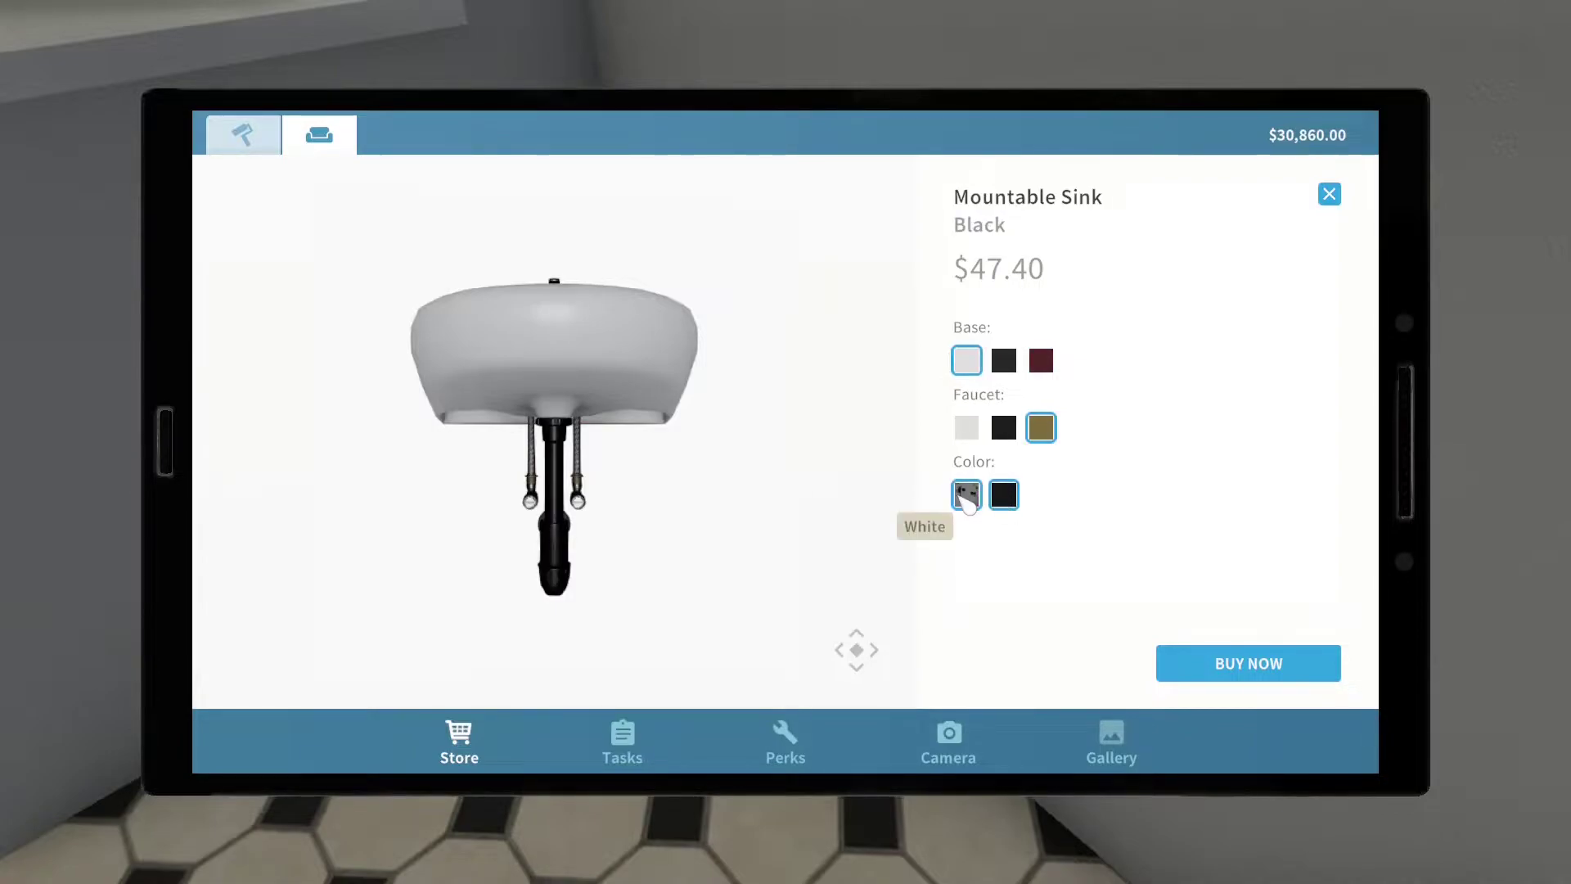
pyautogui.click(1279, 659)
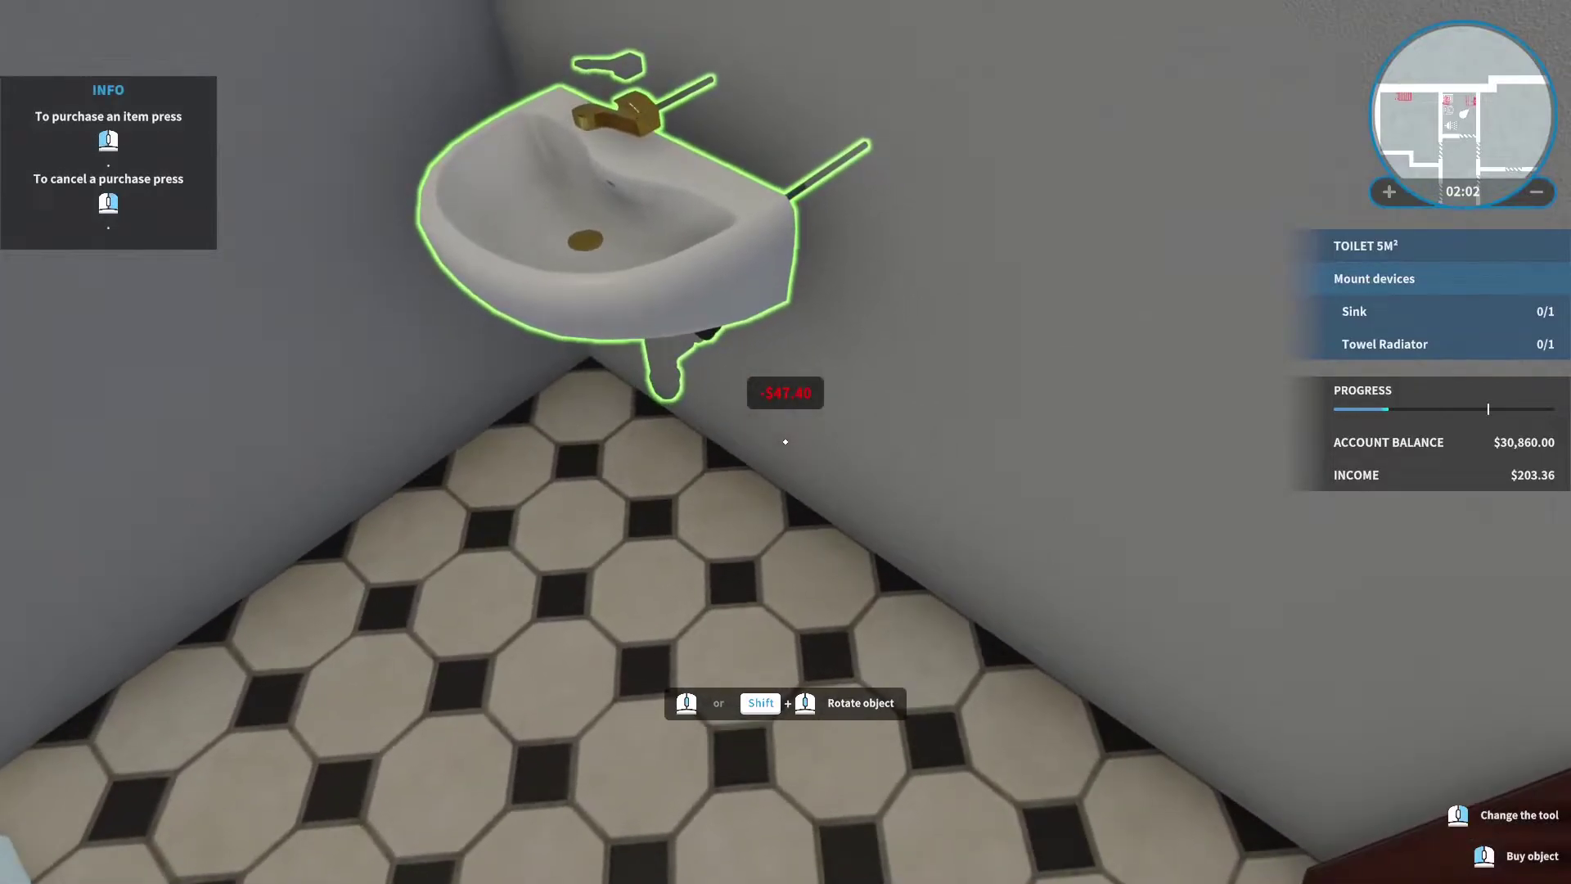
pyautogui.click(786, 441)
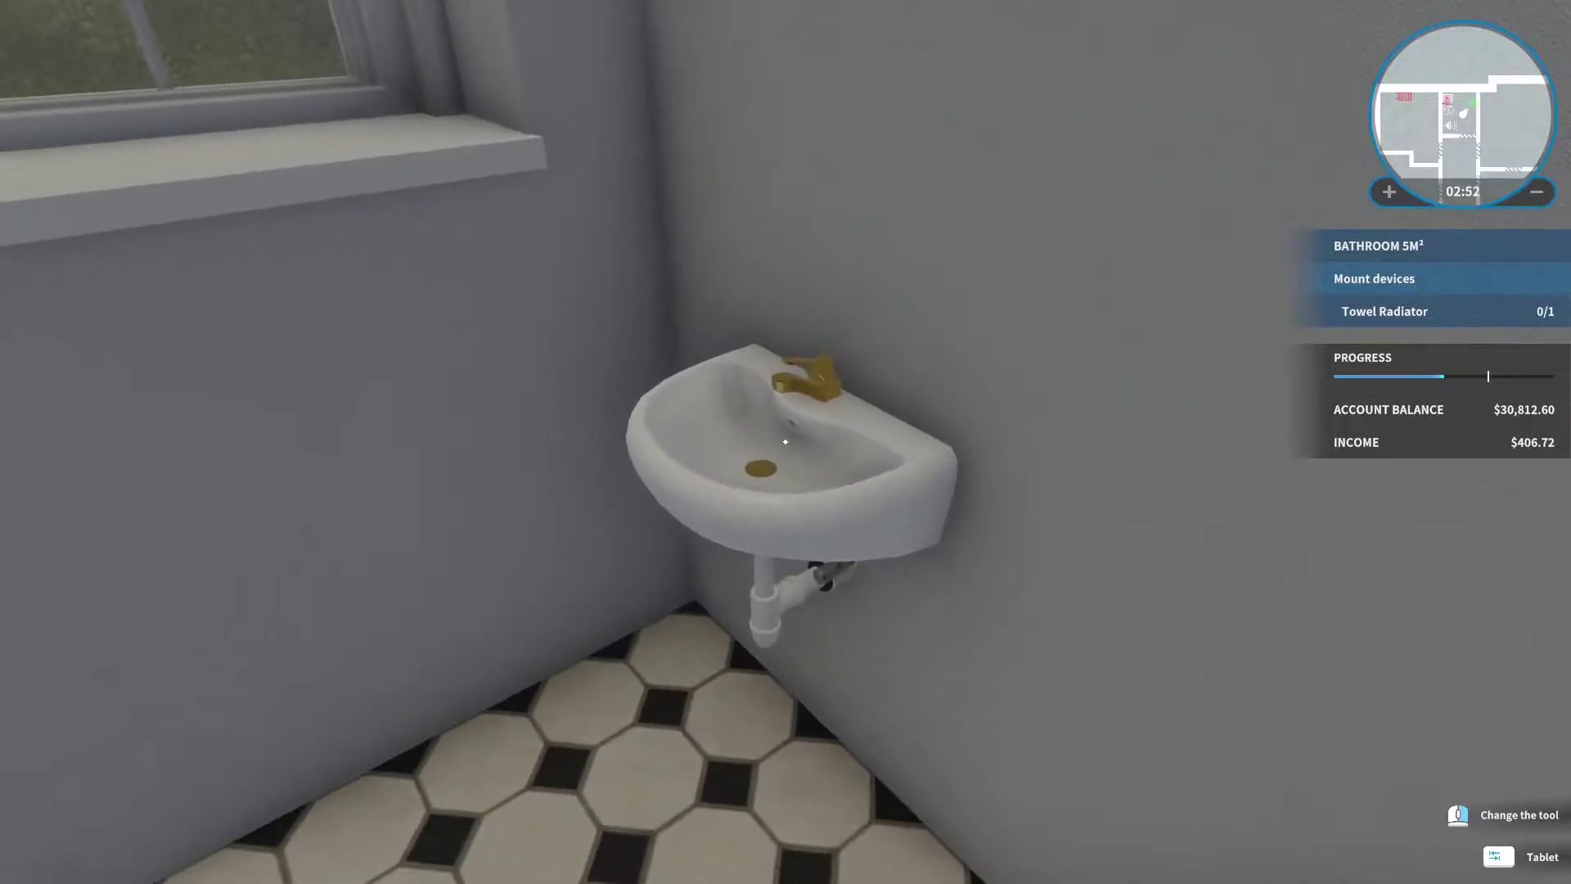
# Move toward the wall above the washing machine.
pyautogui.press('w')
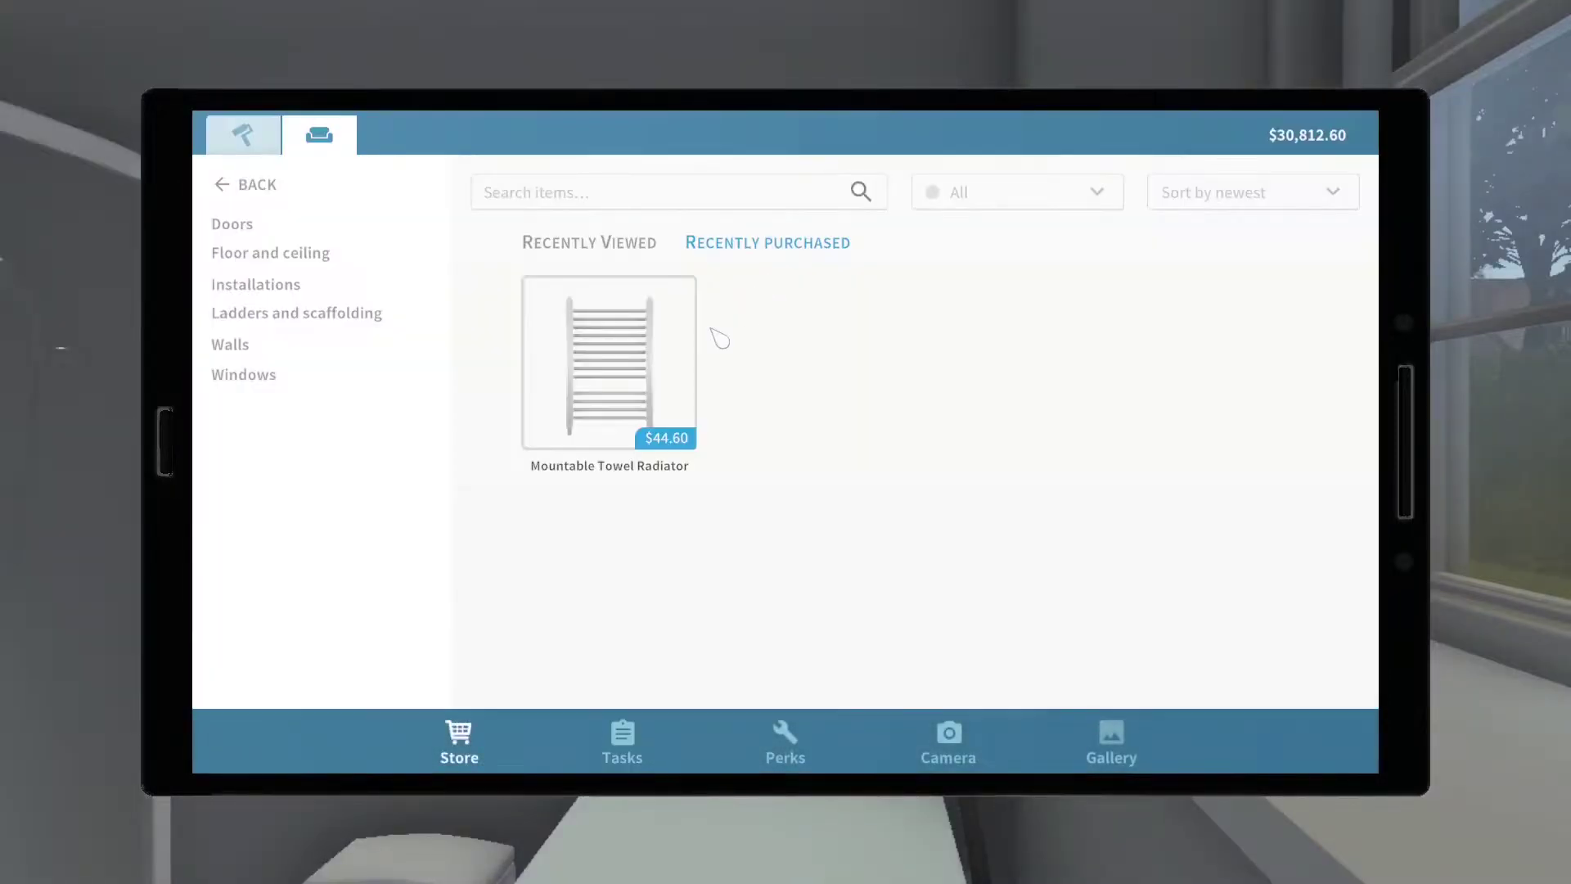
# Buy the Mountable Towel Radiator and mount it on the bathroom wall.
pyautogui.click(617, 415)
pyautogui.click(1186, 665)
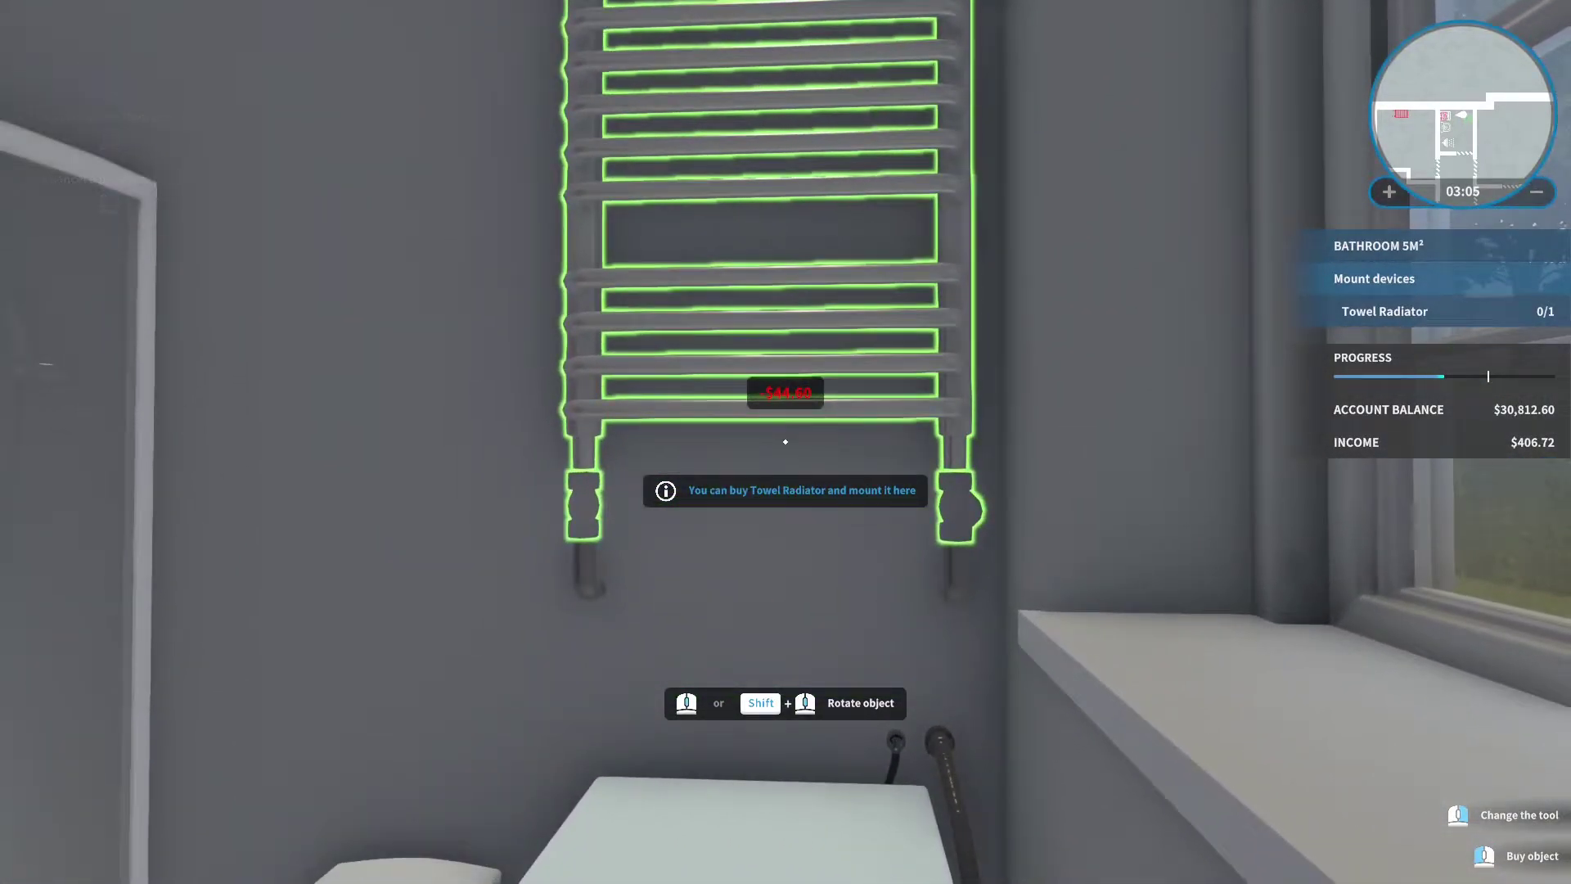
pyautogui.click(785, 441)
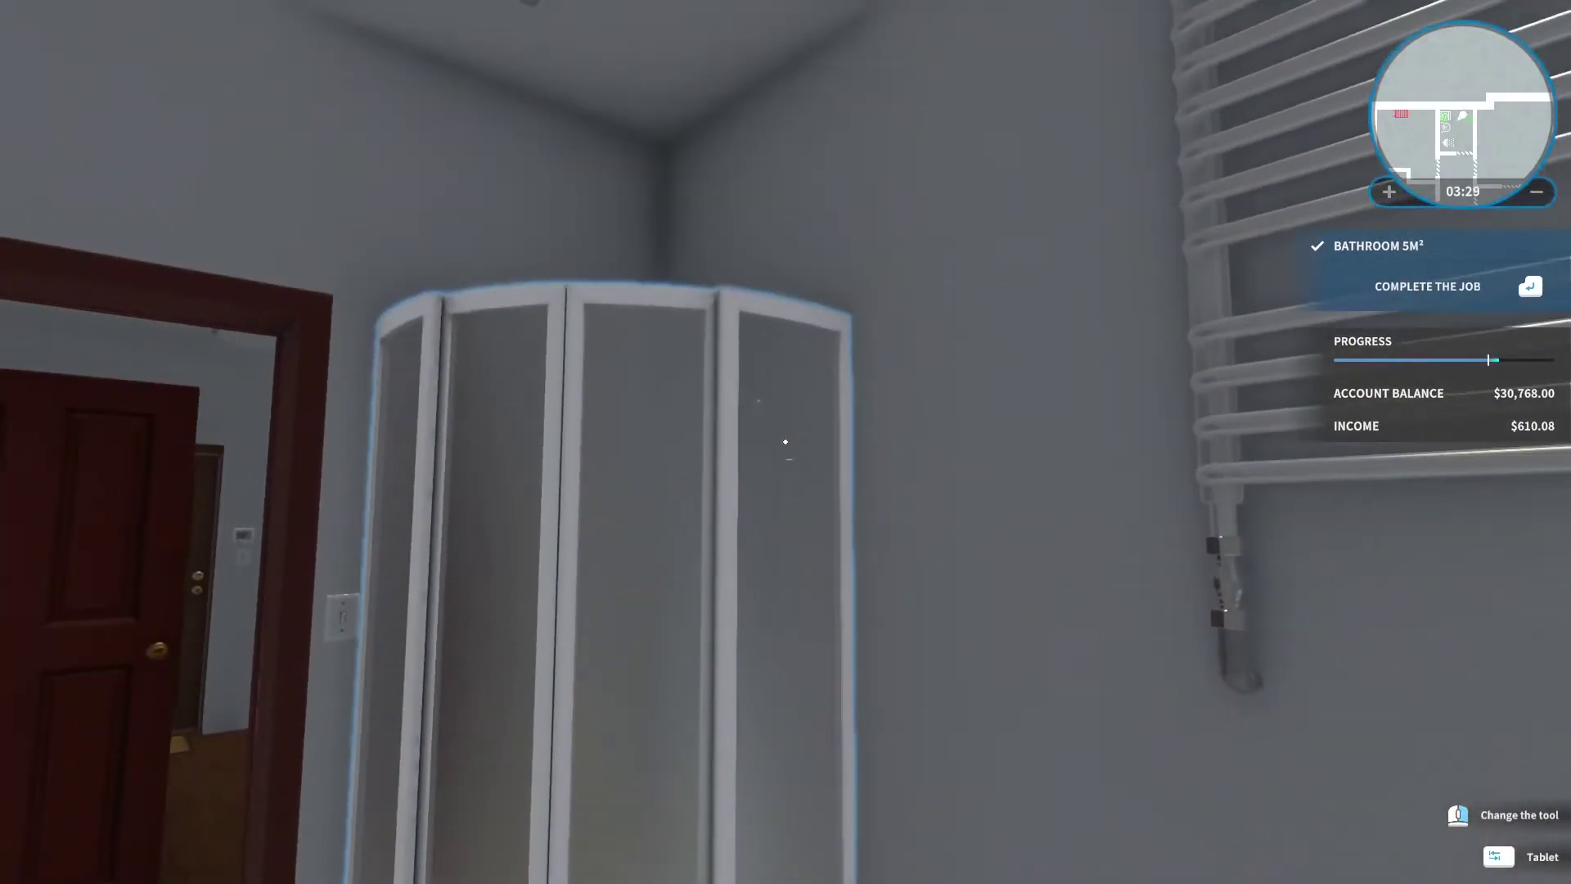
# Walk from the bathroom through the corridor into the office and show the task list.
pyautogui.press('w')
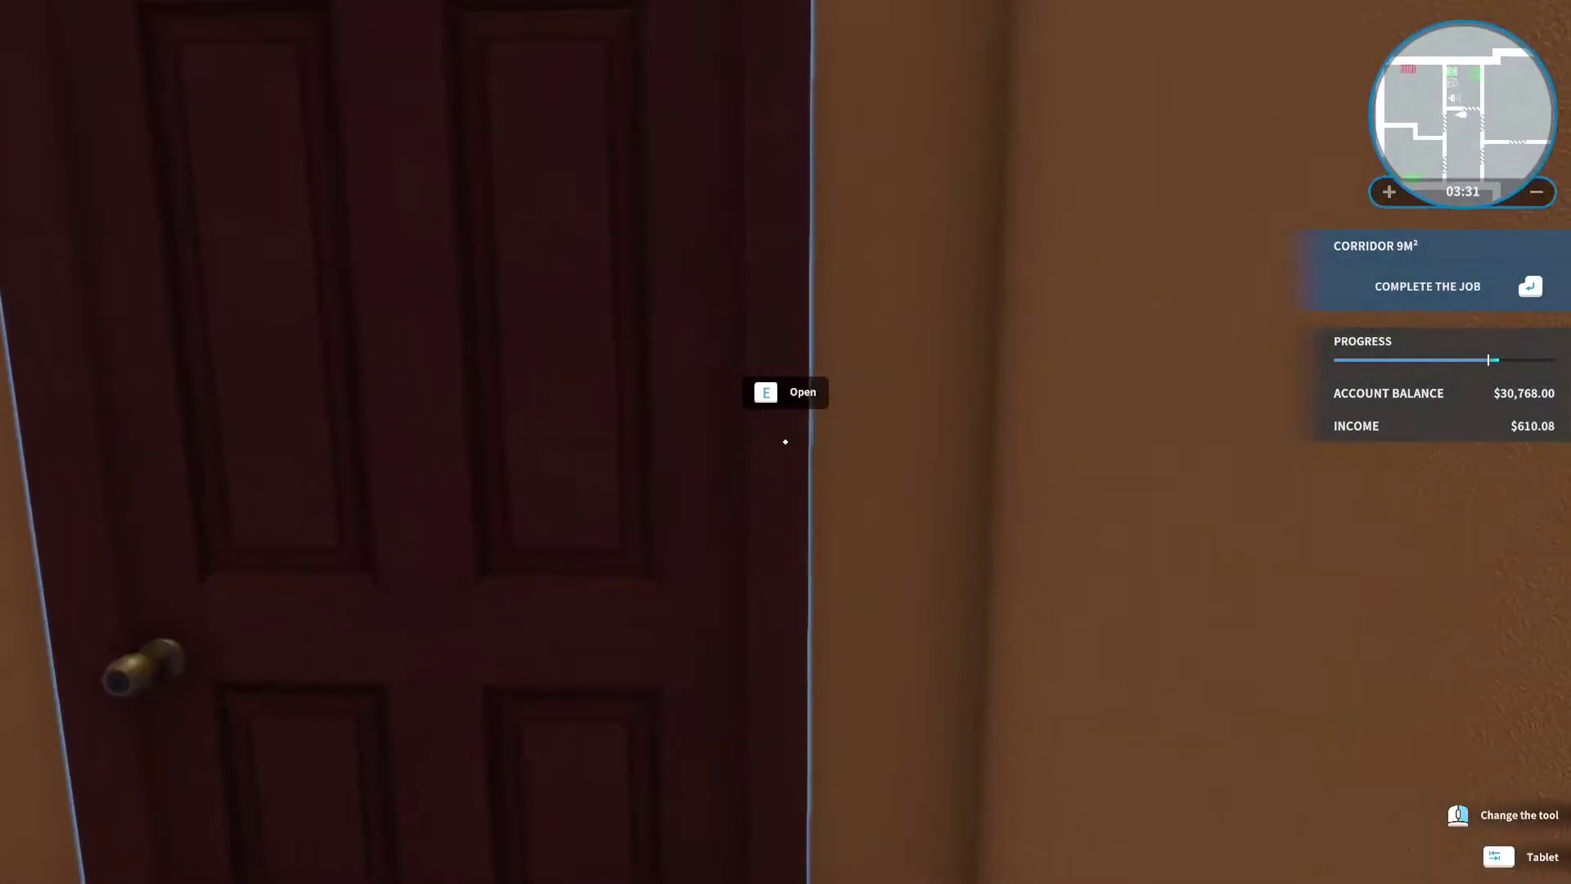
pyautogui.press('e')
pyautogui.press('w')
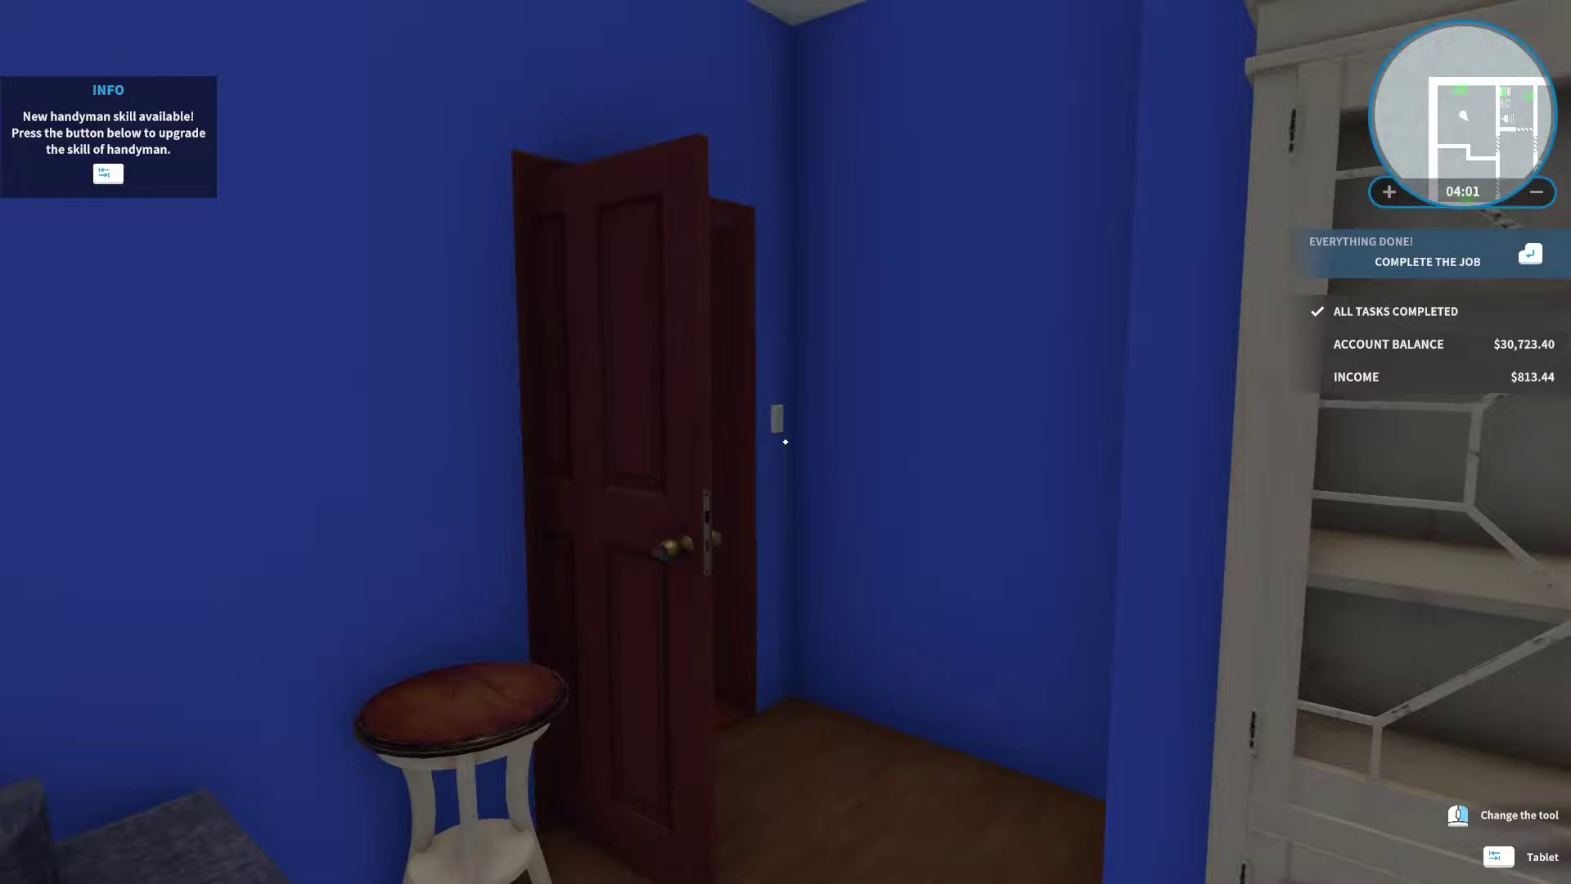
pyautogui.press('Tab')
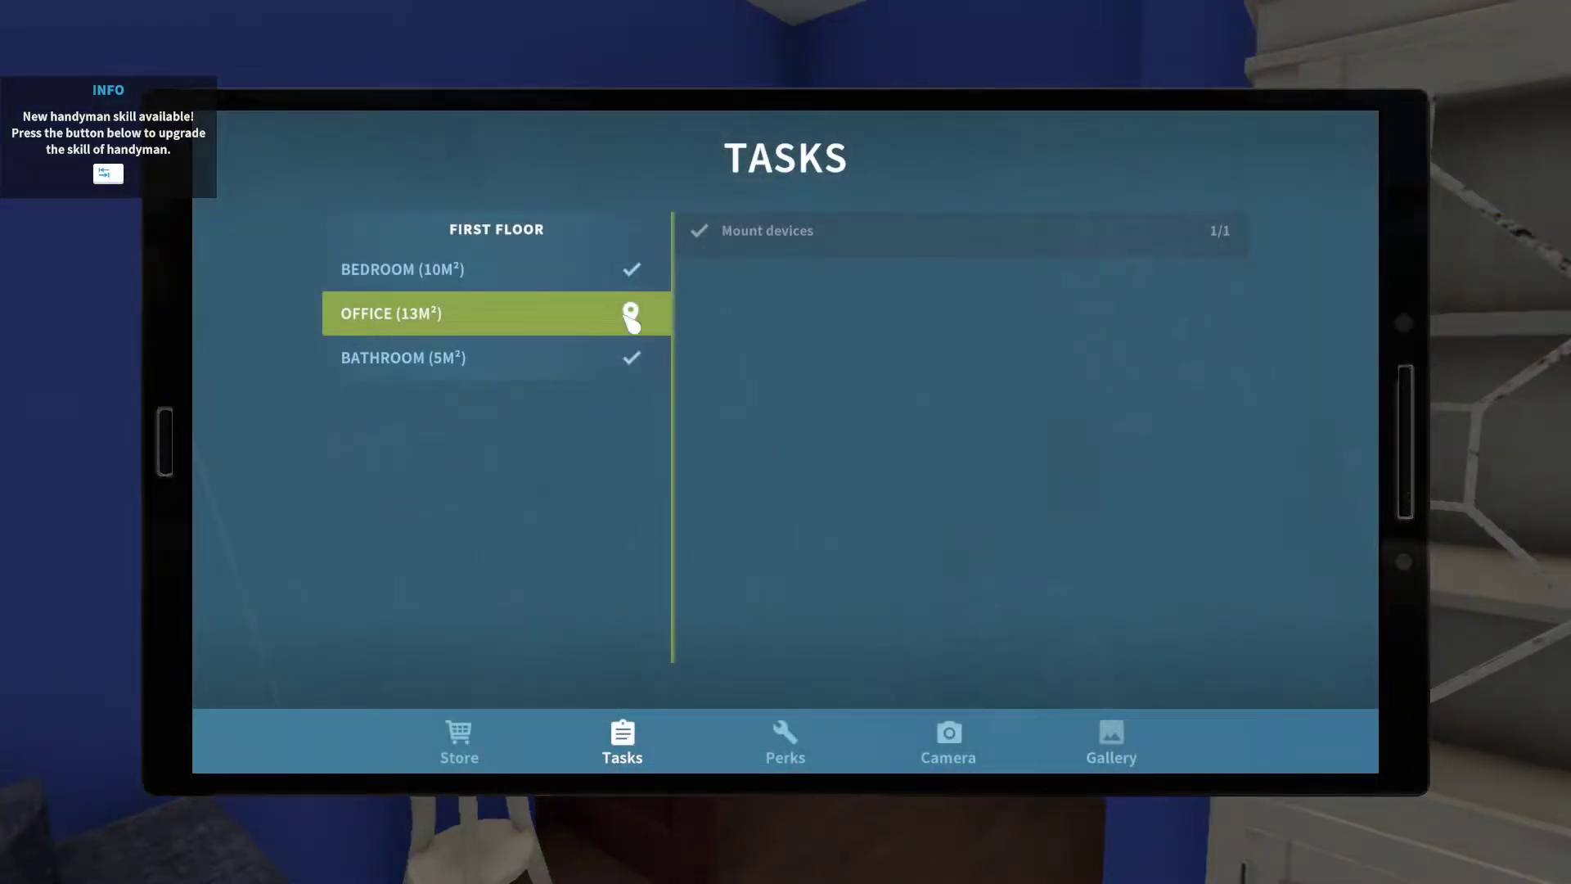
# Upgrade the Long Range cleaning perk and the Fitter handyman perk twice.
pyautogui.click(788, 751)
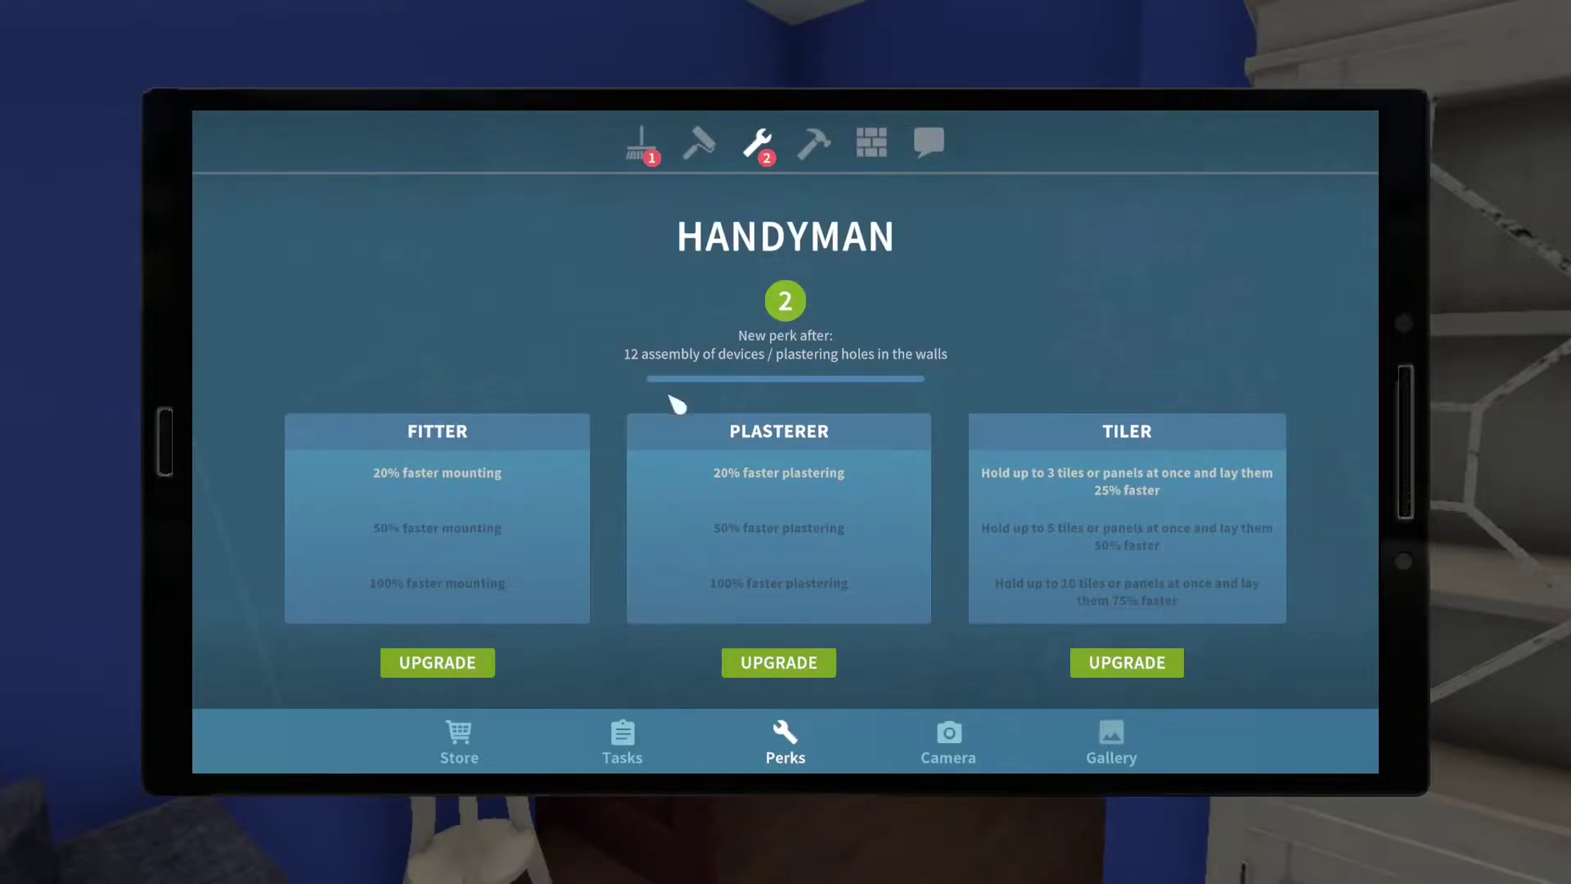
pyautogui.click(644, 154)
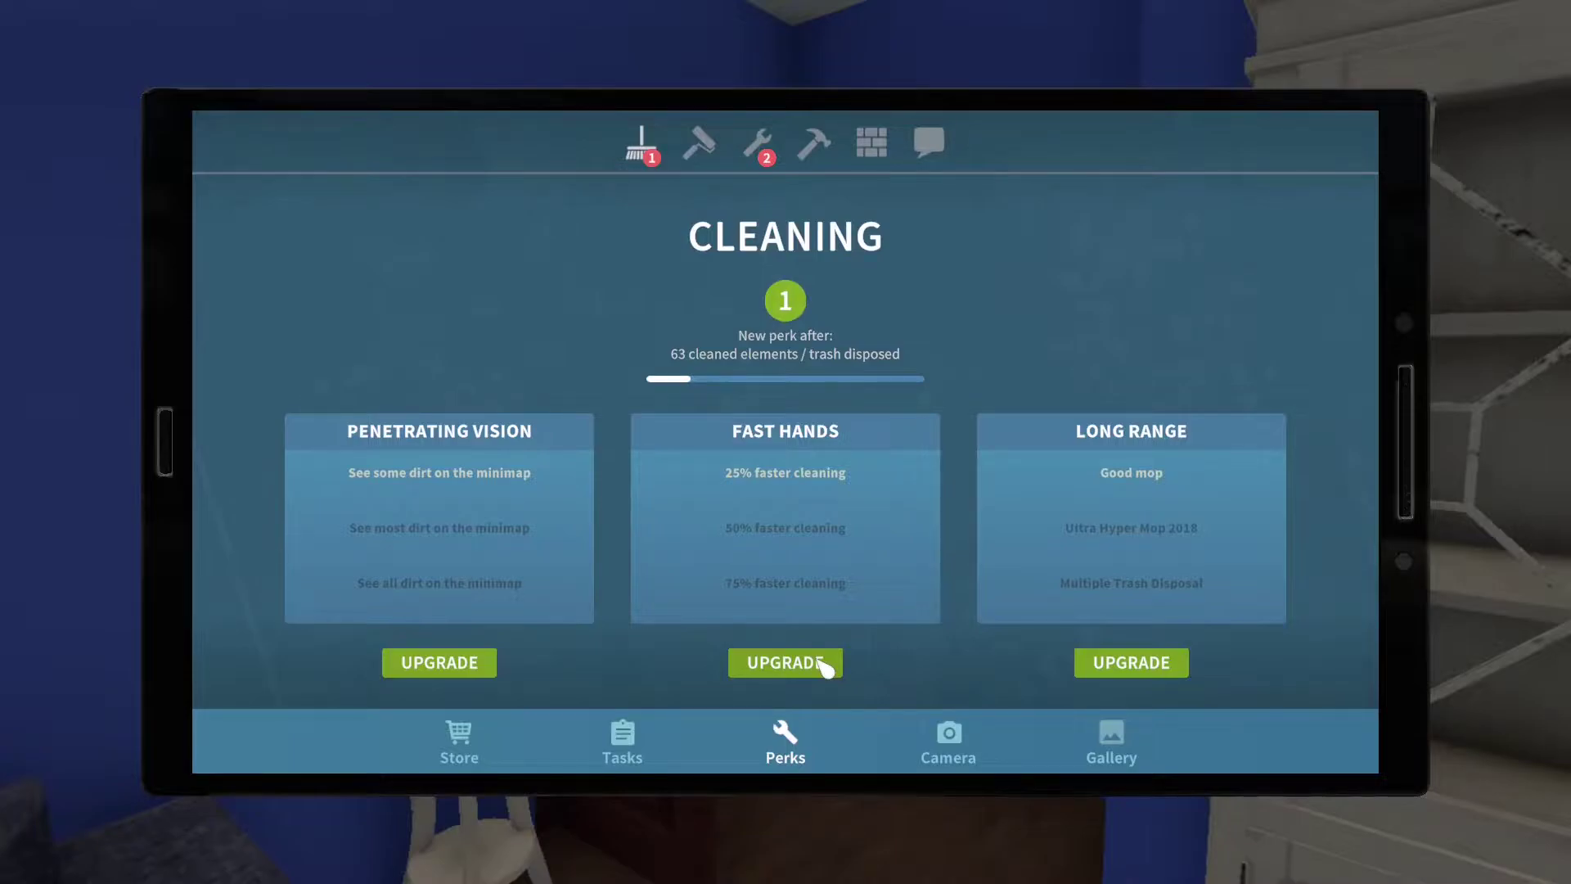
pyautogui.click(1144, 664)
pyautogui.click(760, 145)
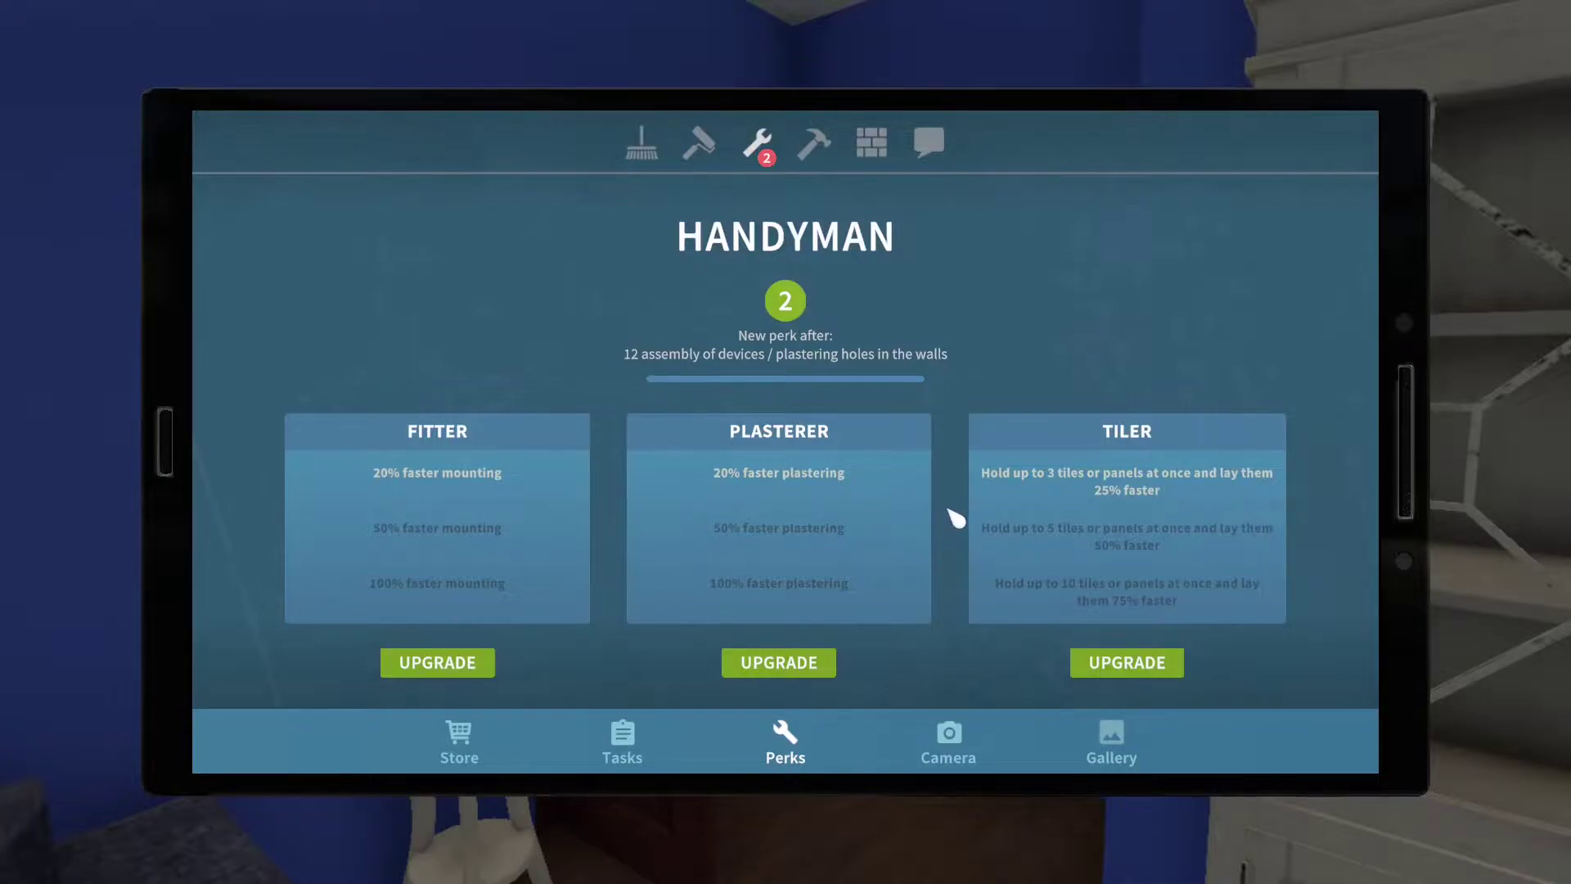
pyautogui.click(436, 669)
pyautogui.click(467, 666)
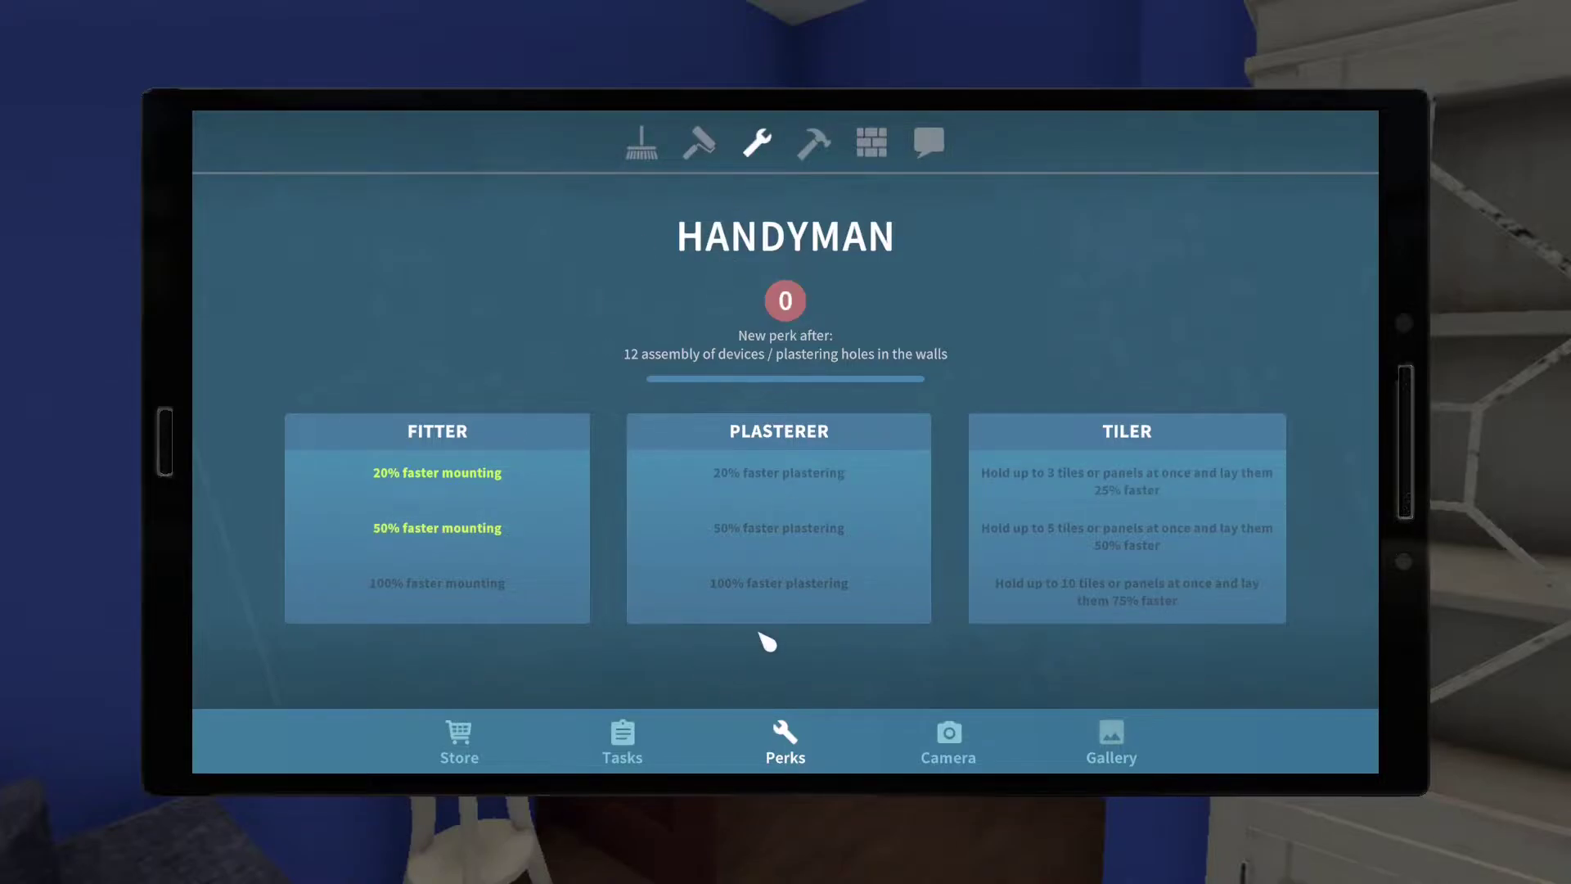
# Confirm completion of the current job.
pyautogui.press('Tab')
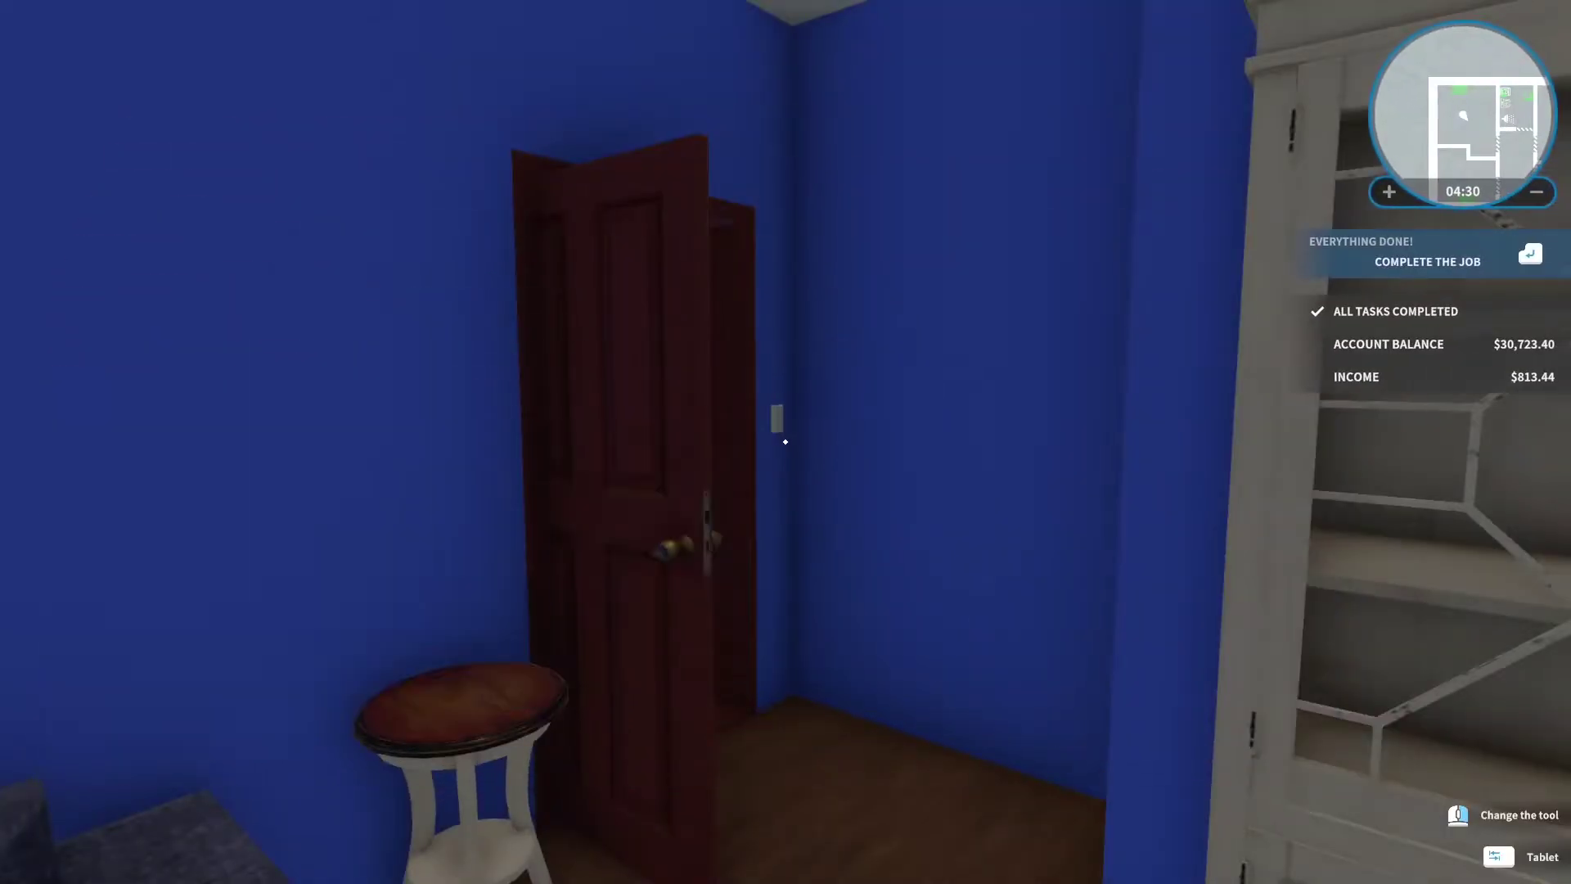
pyautogui.press('Return')
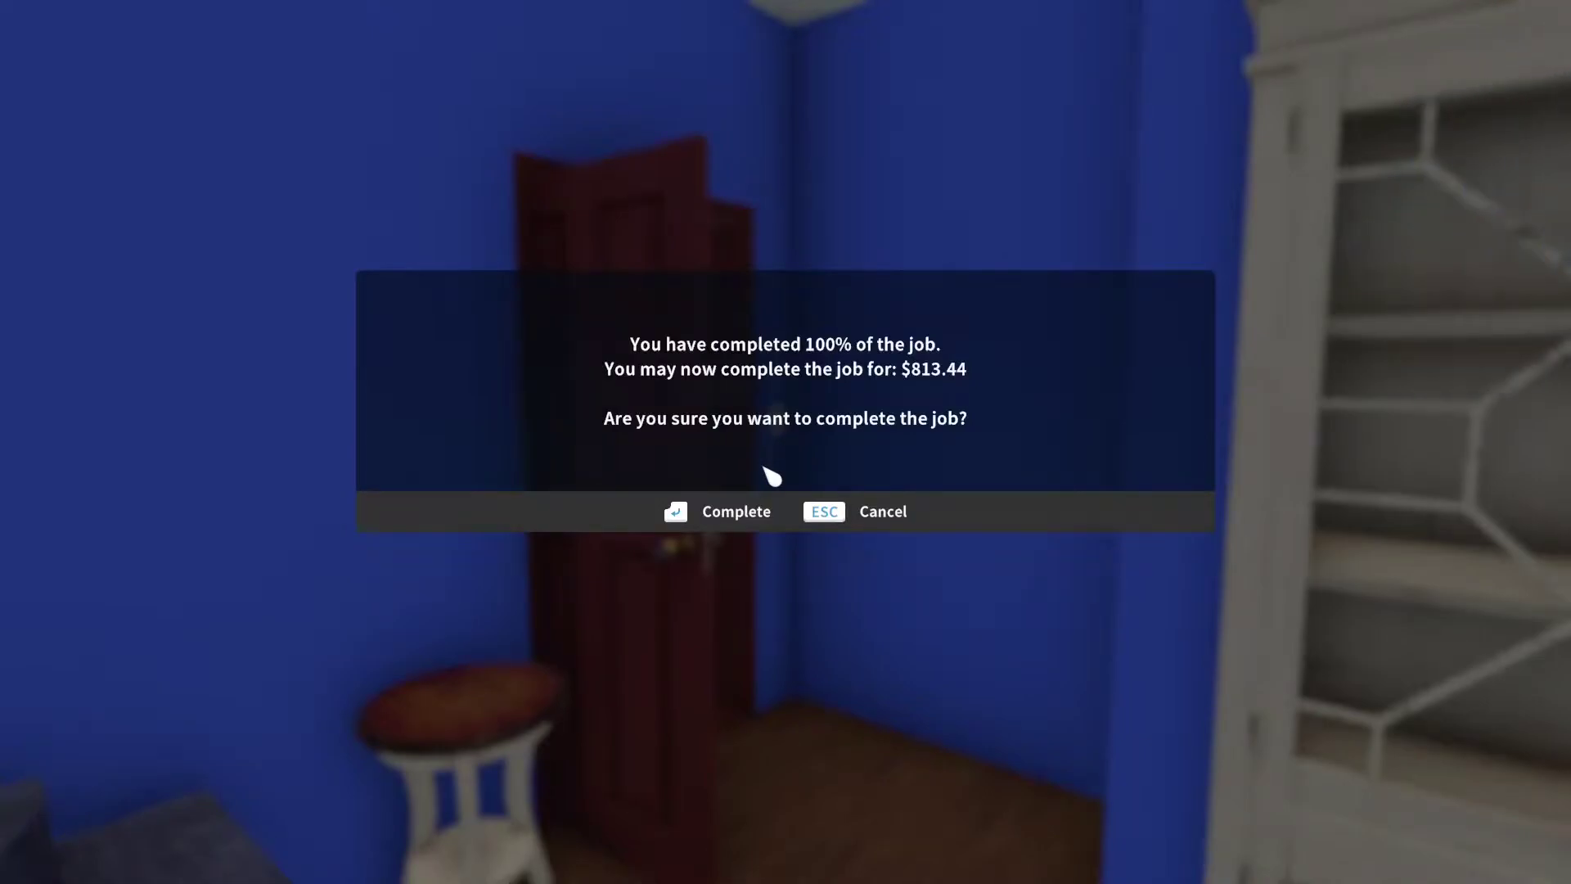
pyautogui.press('Return')
pyautogui.press('Return')
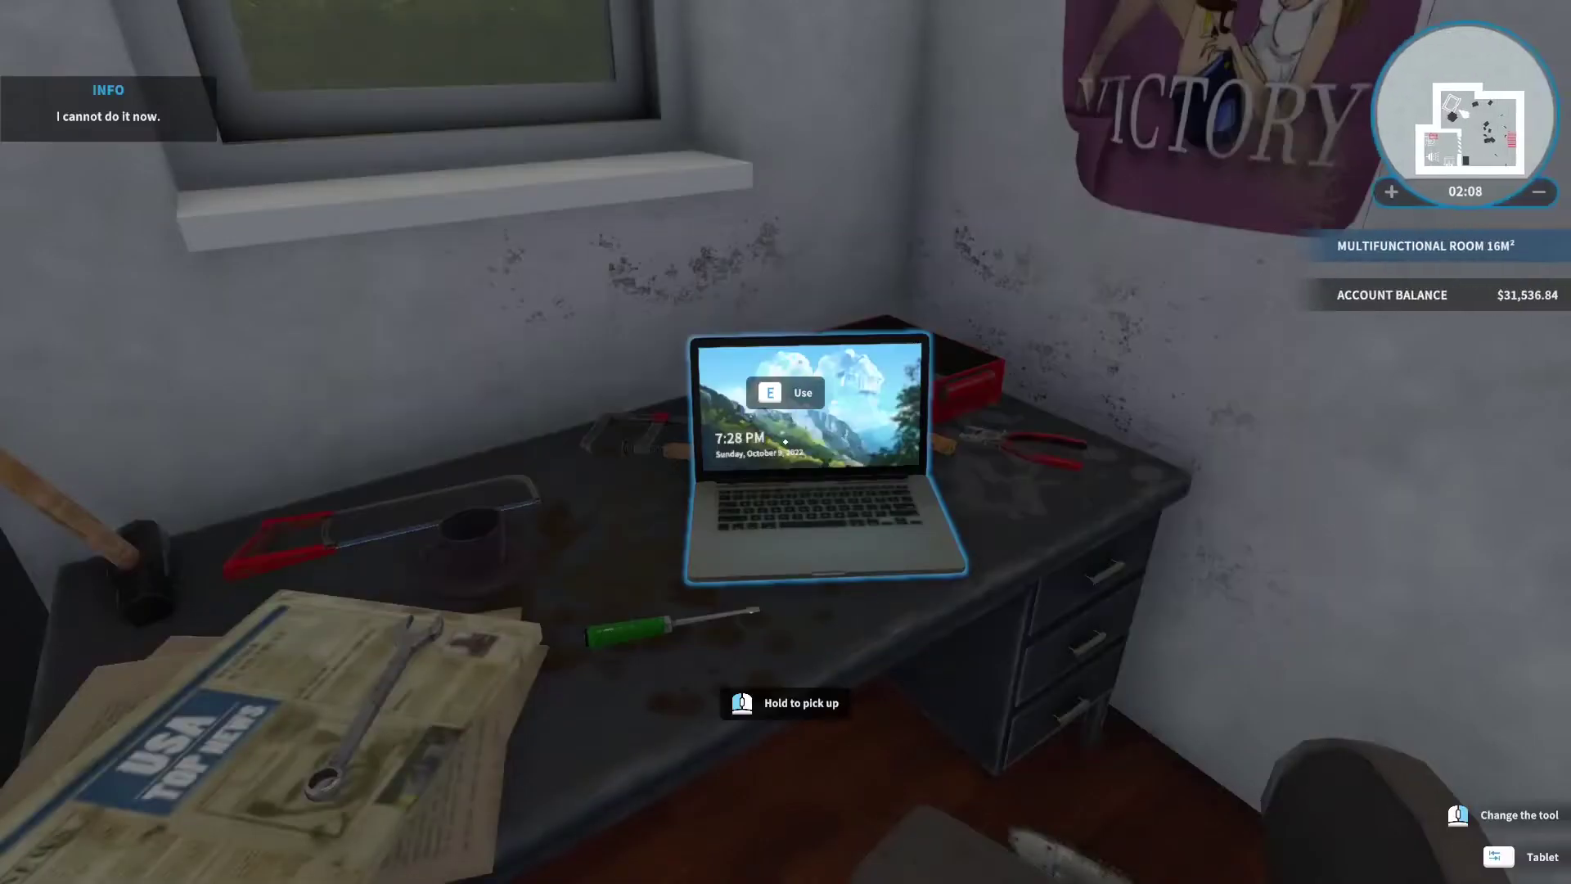
# Upgrade the Higher Payment negotiation perk and return to the office.
pyautogui.press('Tab')
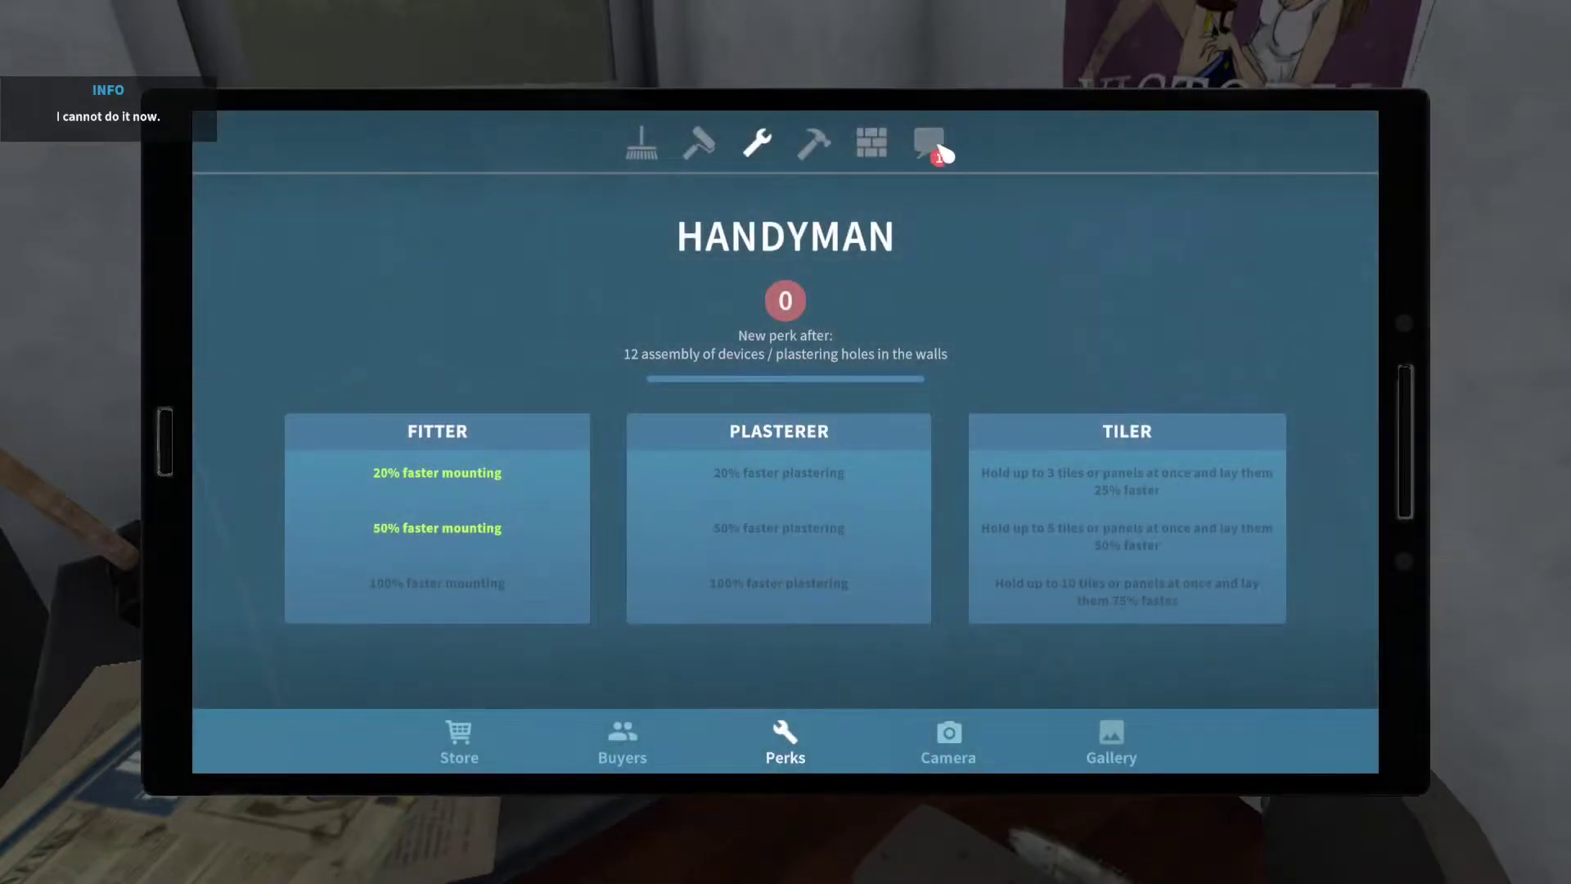
pyautogui.click(943, 155)
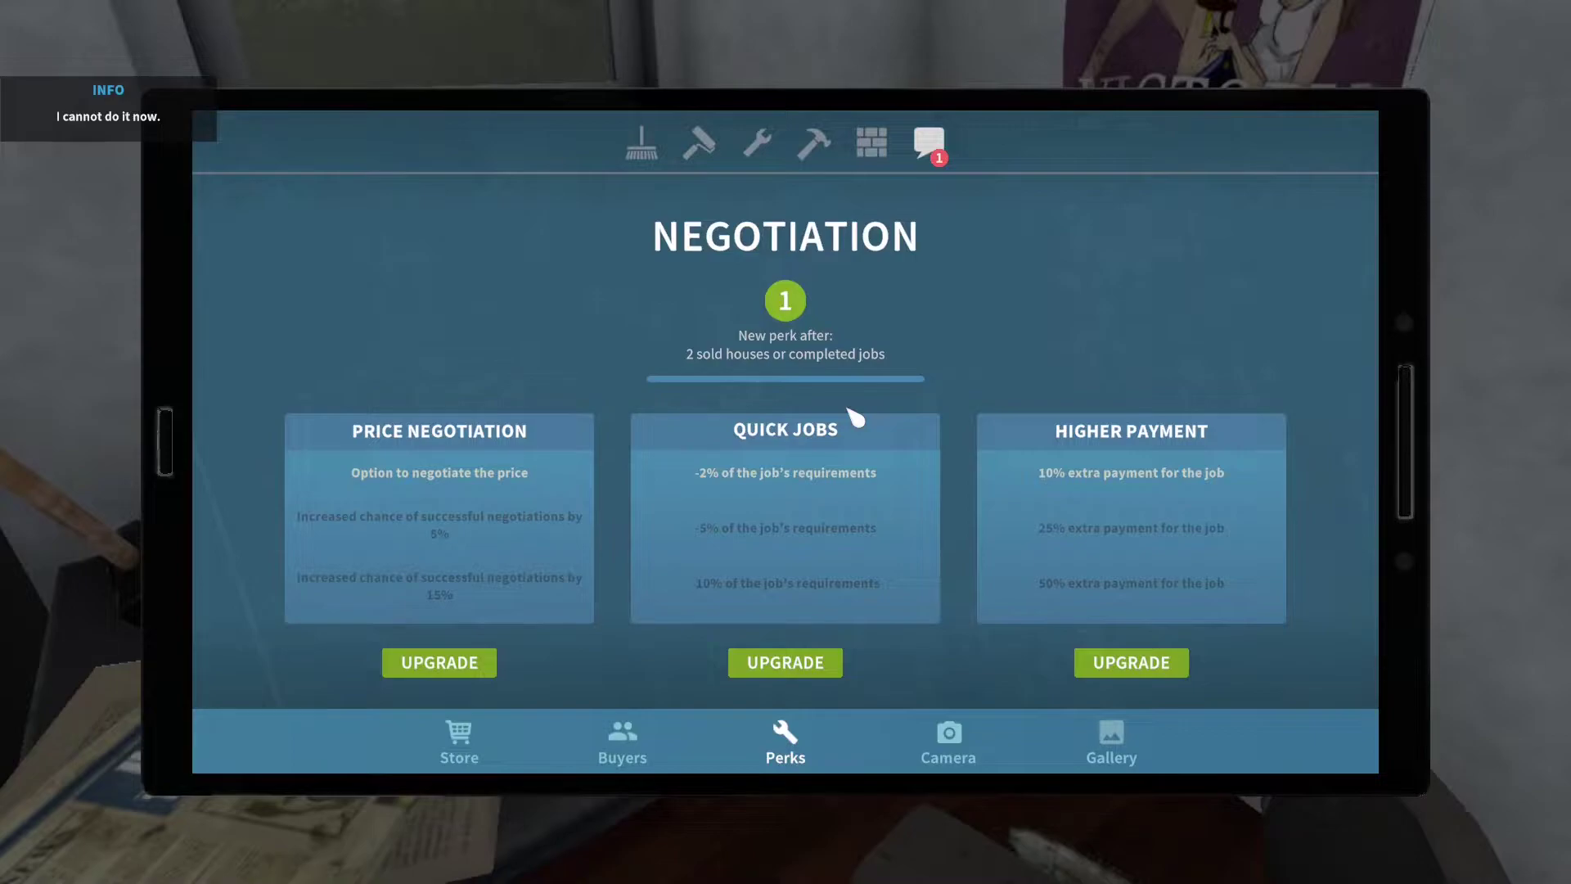
pyautogui.click(1163, 660)
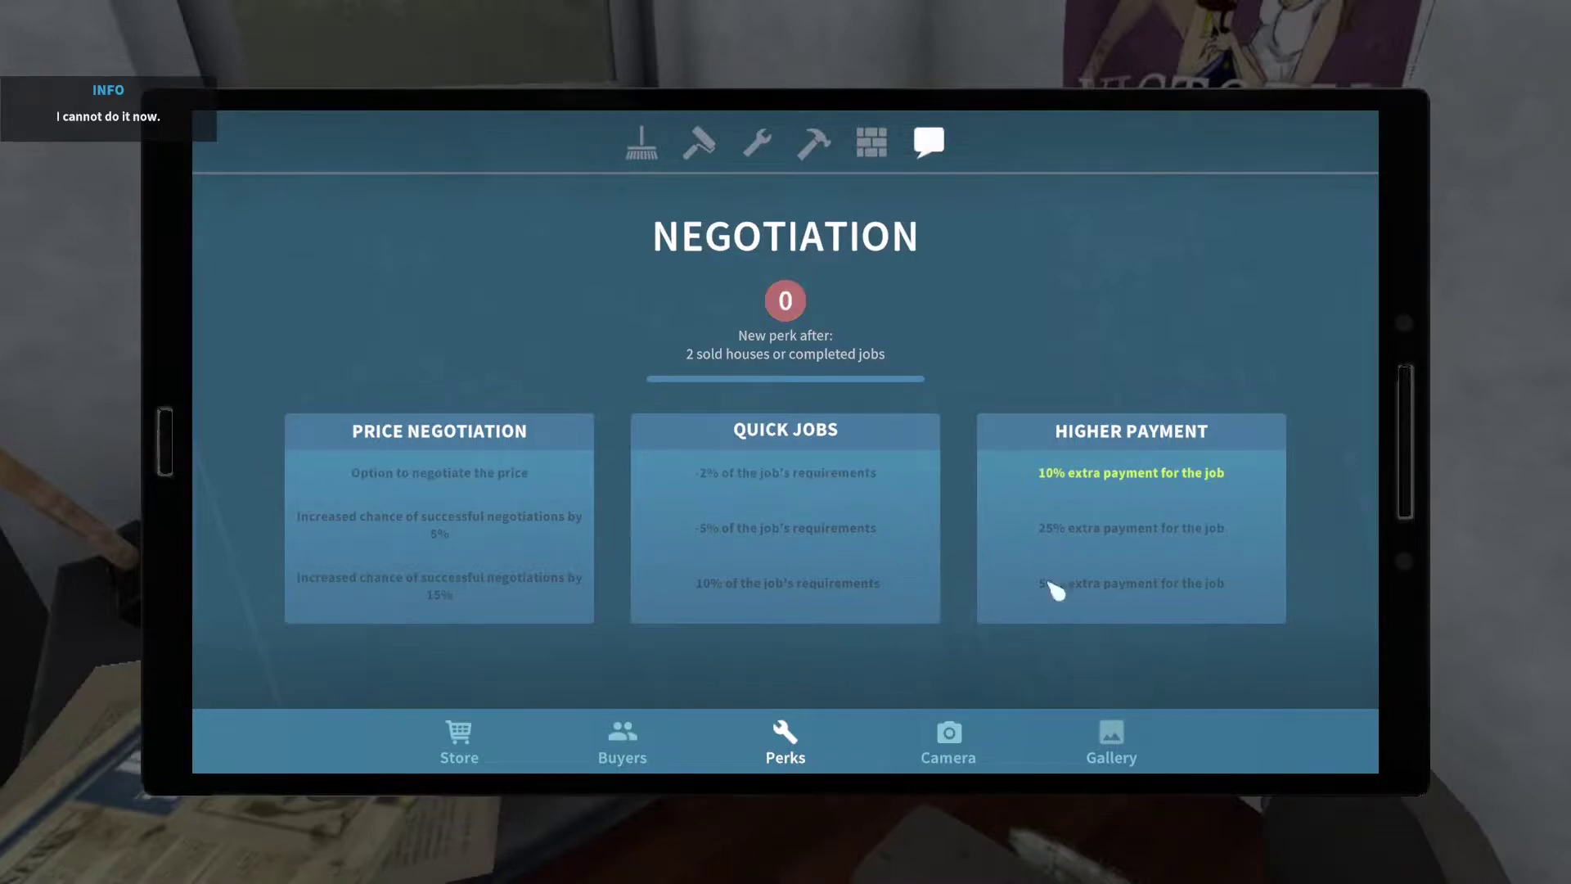
pyautogui.press('Tab')
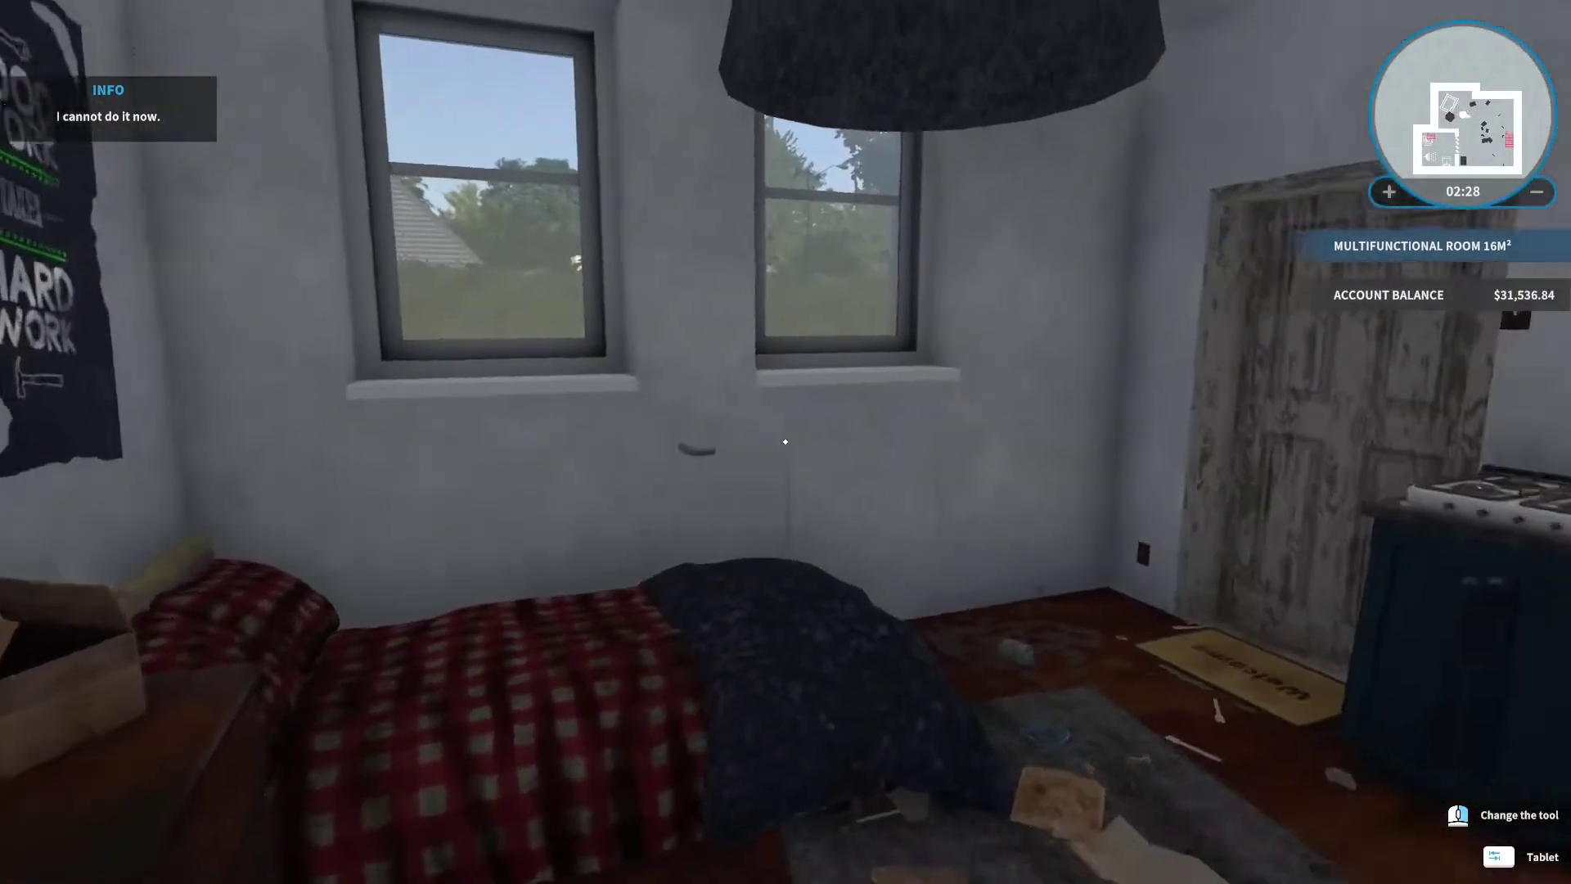
pyautogui.press('w')
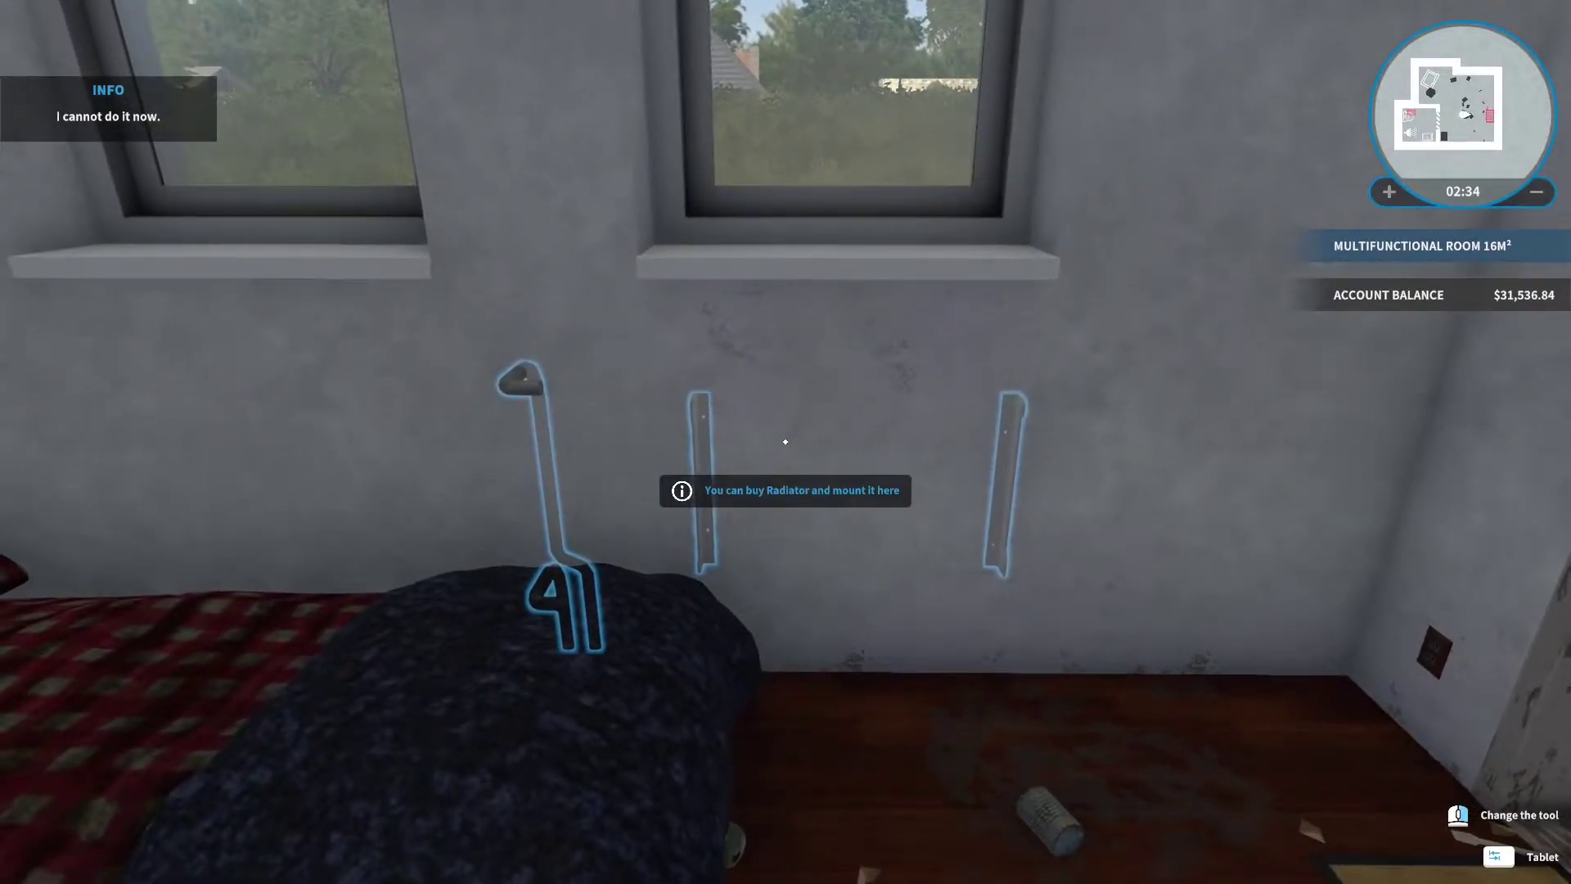
pyautogui.press('Tab')
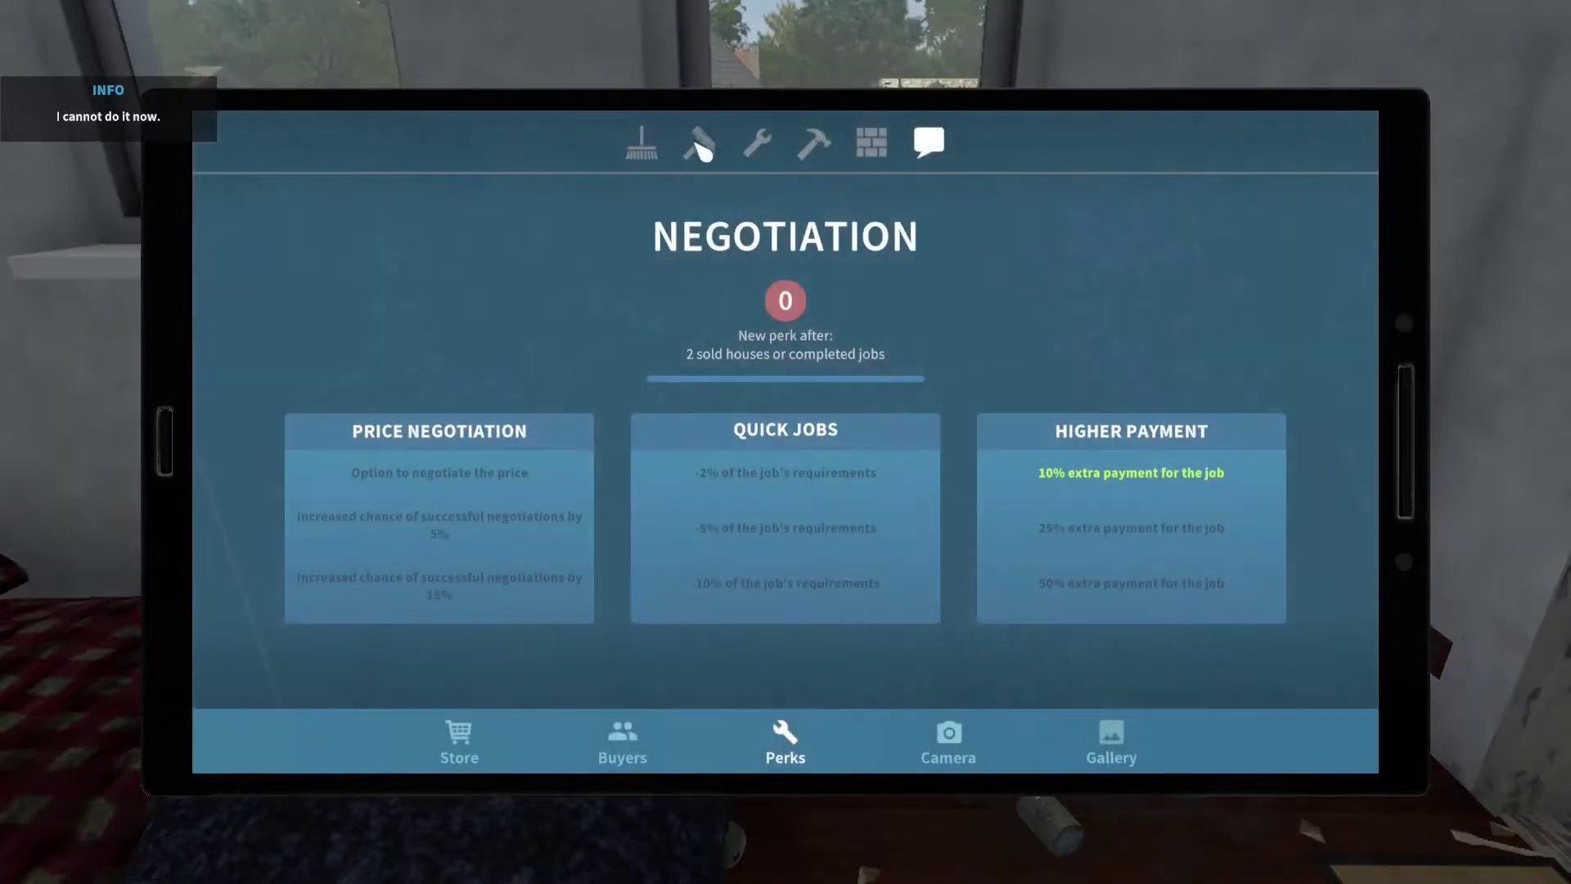
pyautogui.click(700, 147)
pyautogui.click(642, 145)
pyautogui.click(620, 736)
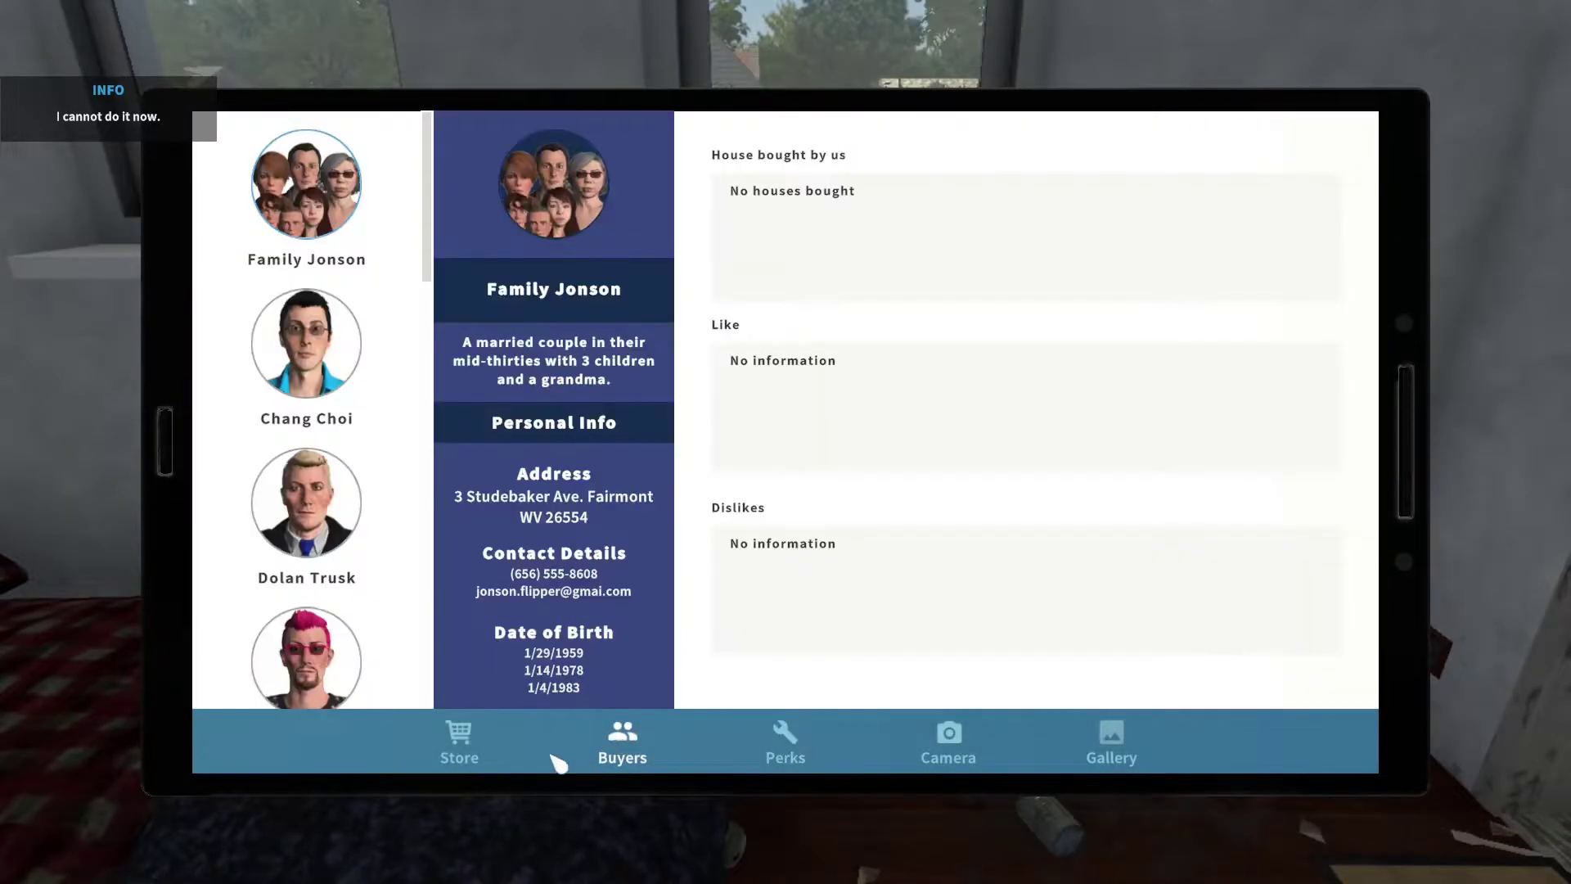
pyautogui.click(459, 744)
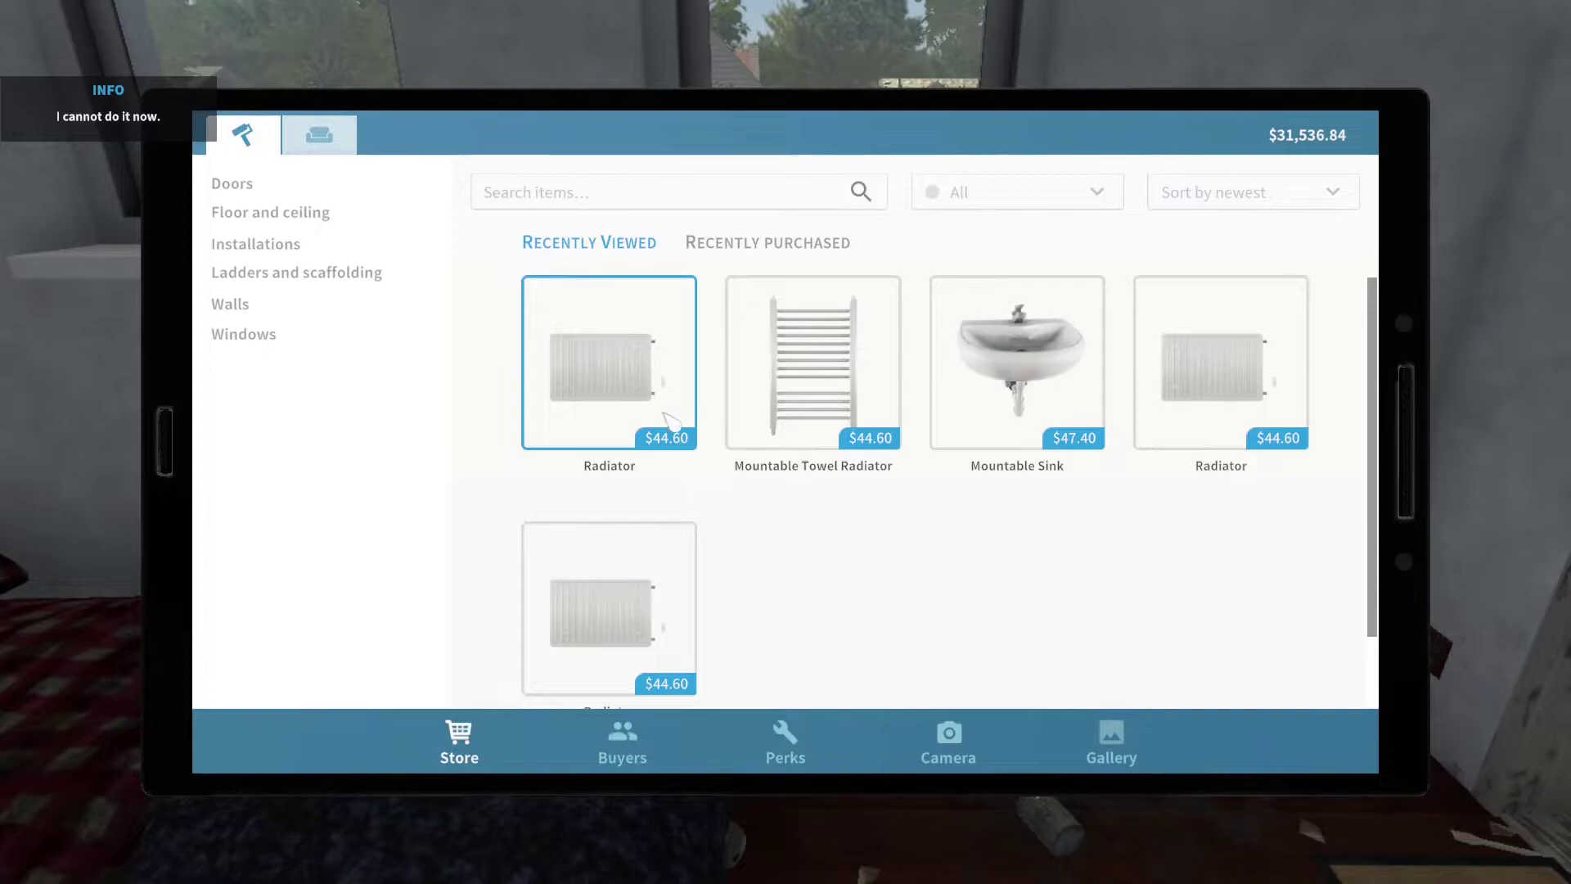
pyautogui.scroll(-1, 660, 389)
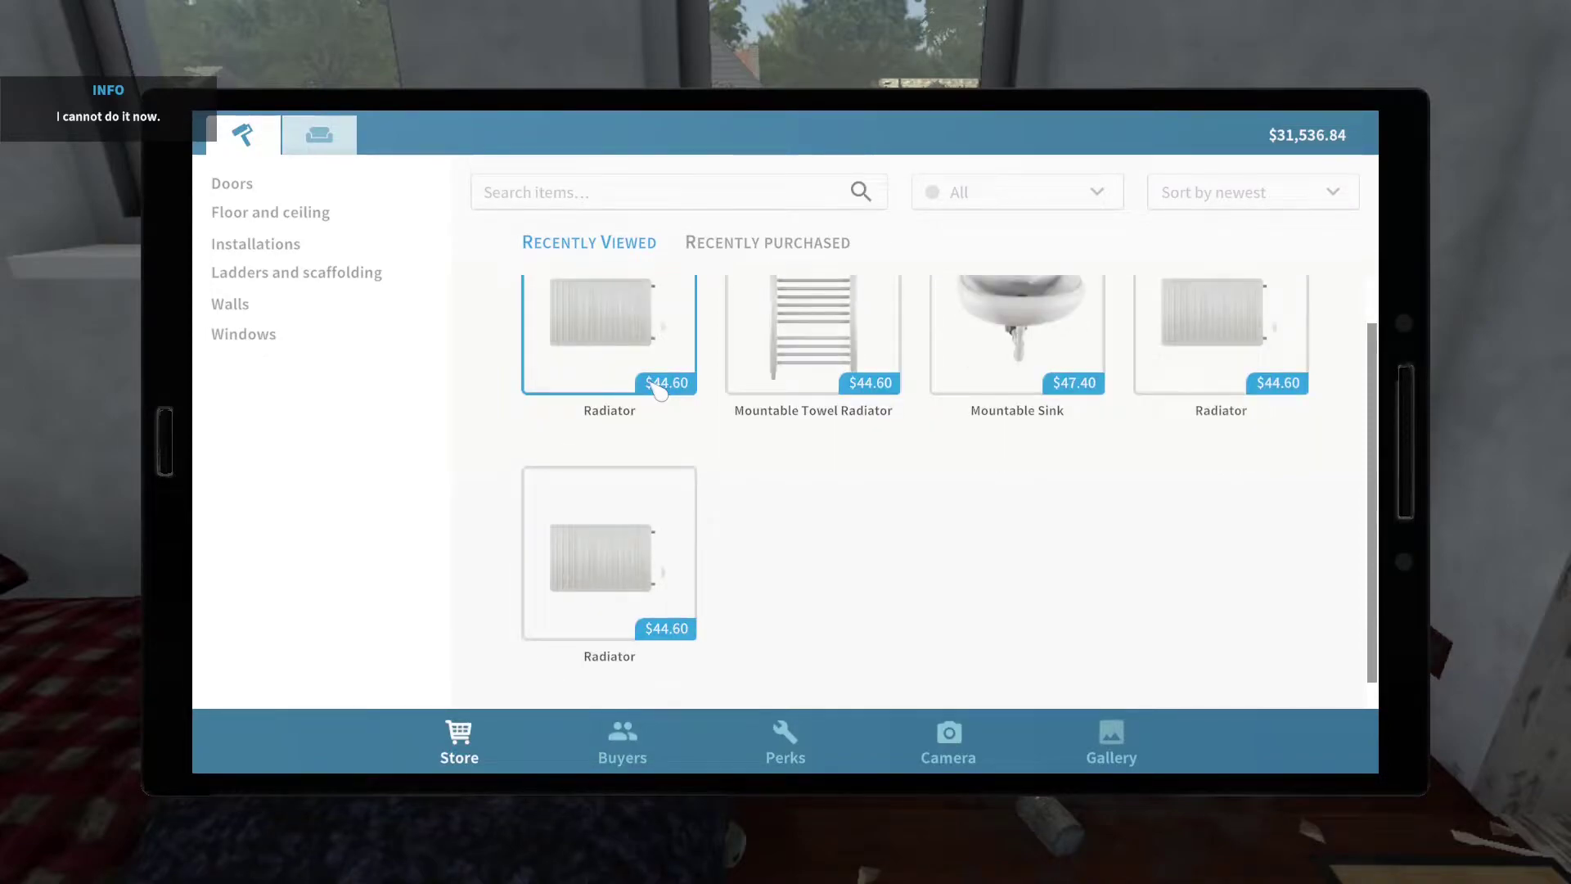
pyautogui.scroll(1, 659, 390)
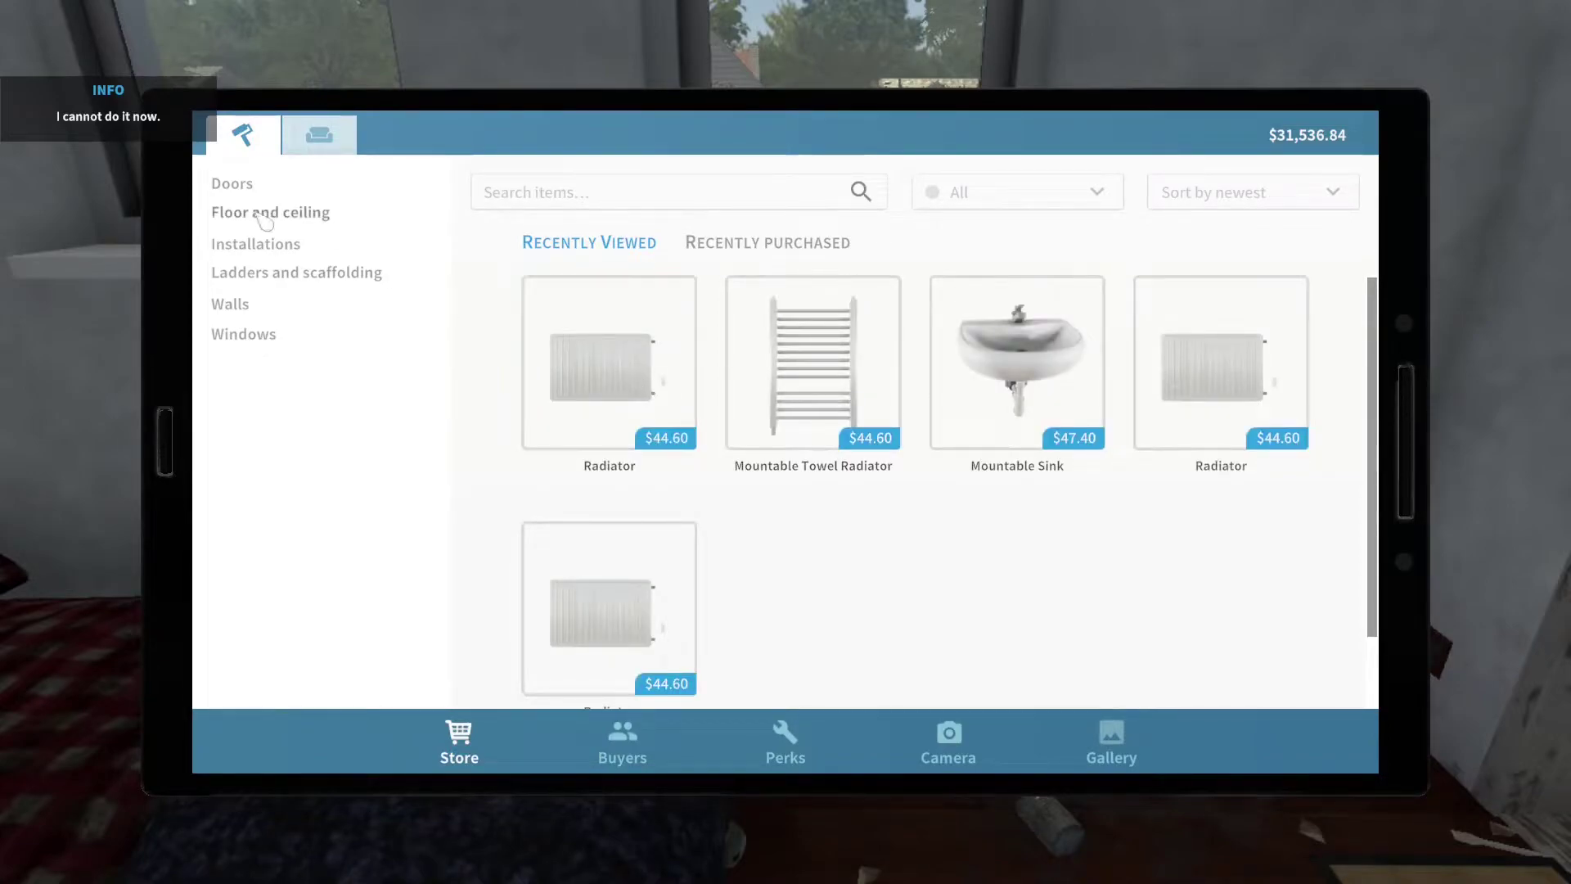
pyautogui.click(275, 248)
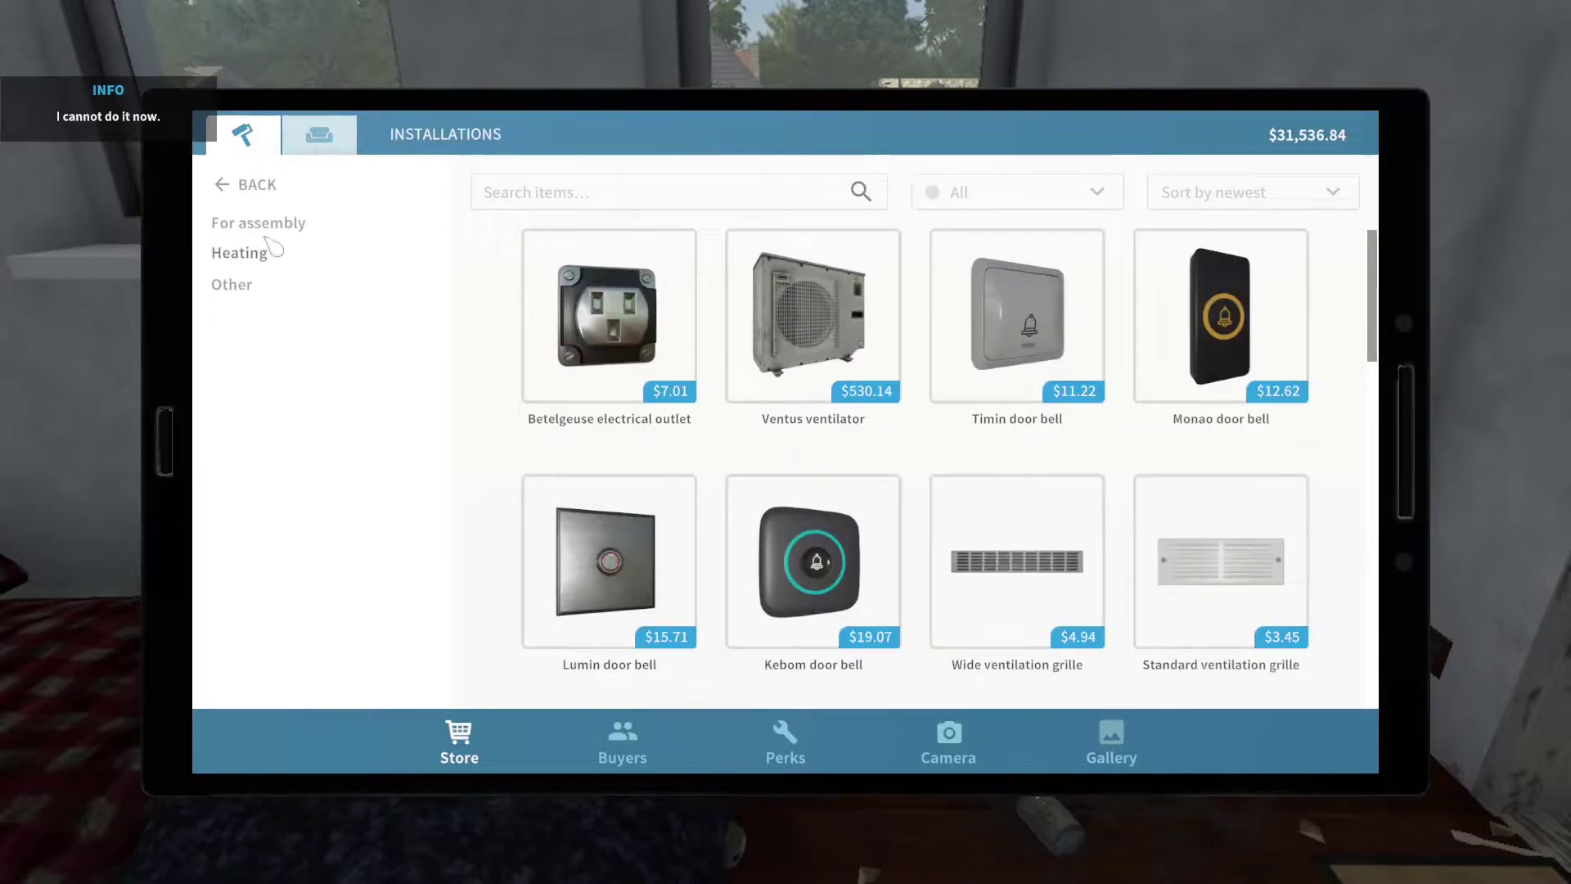
pyautogui.click(253, 263)
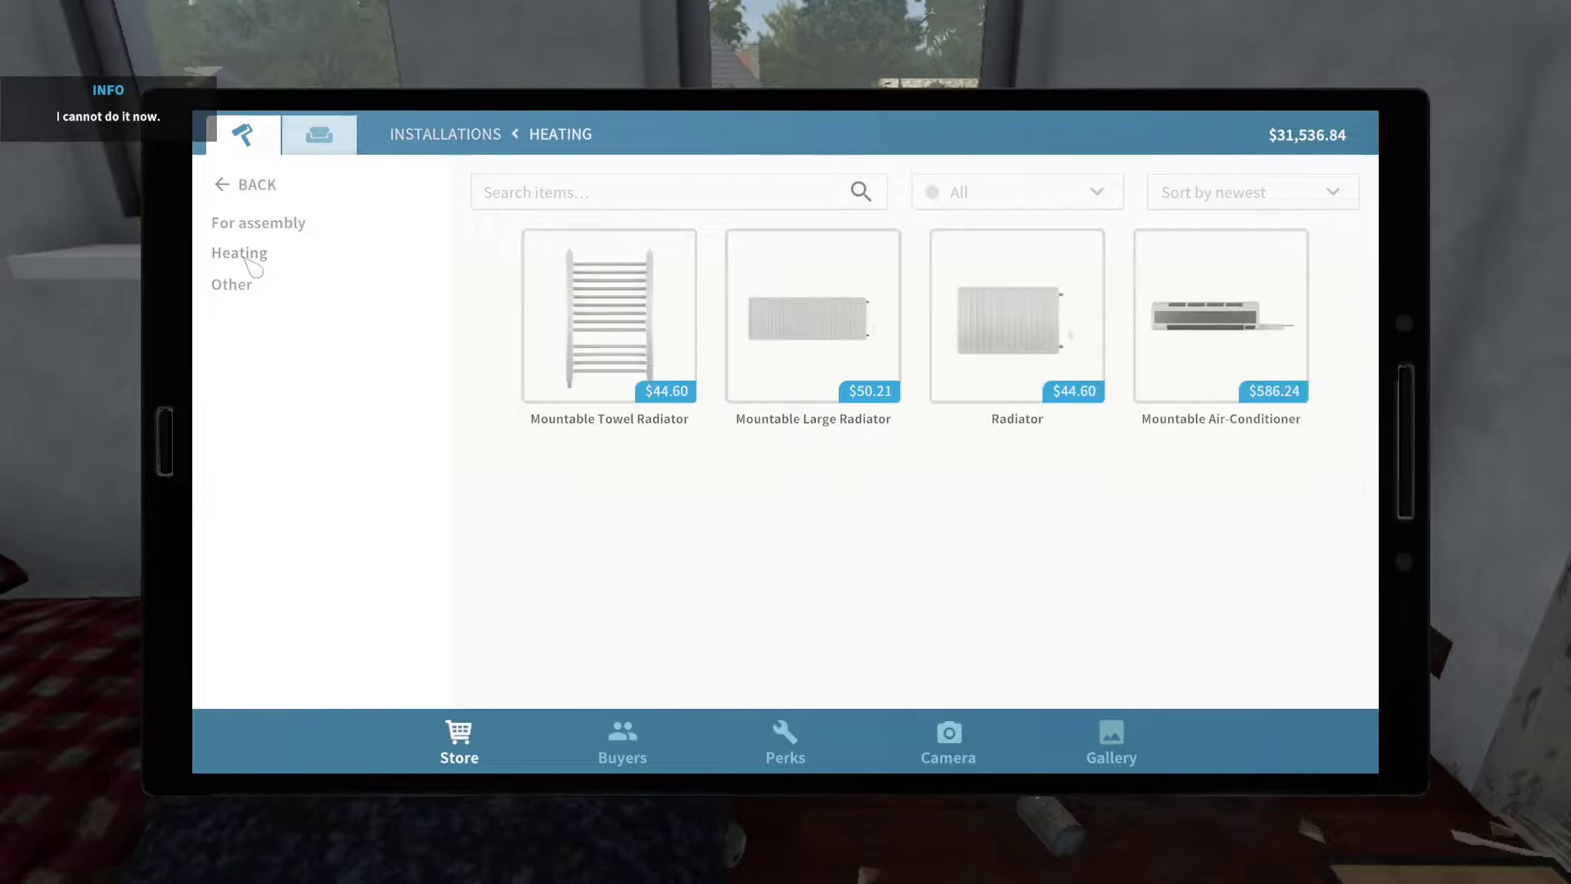
pyautogui.click(1007, 326)
pyautogui.click(1255, 664)
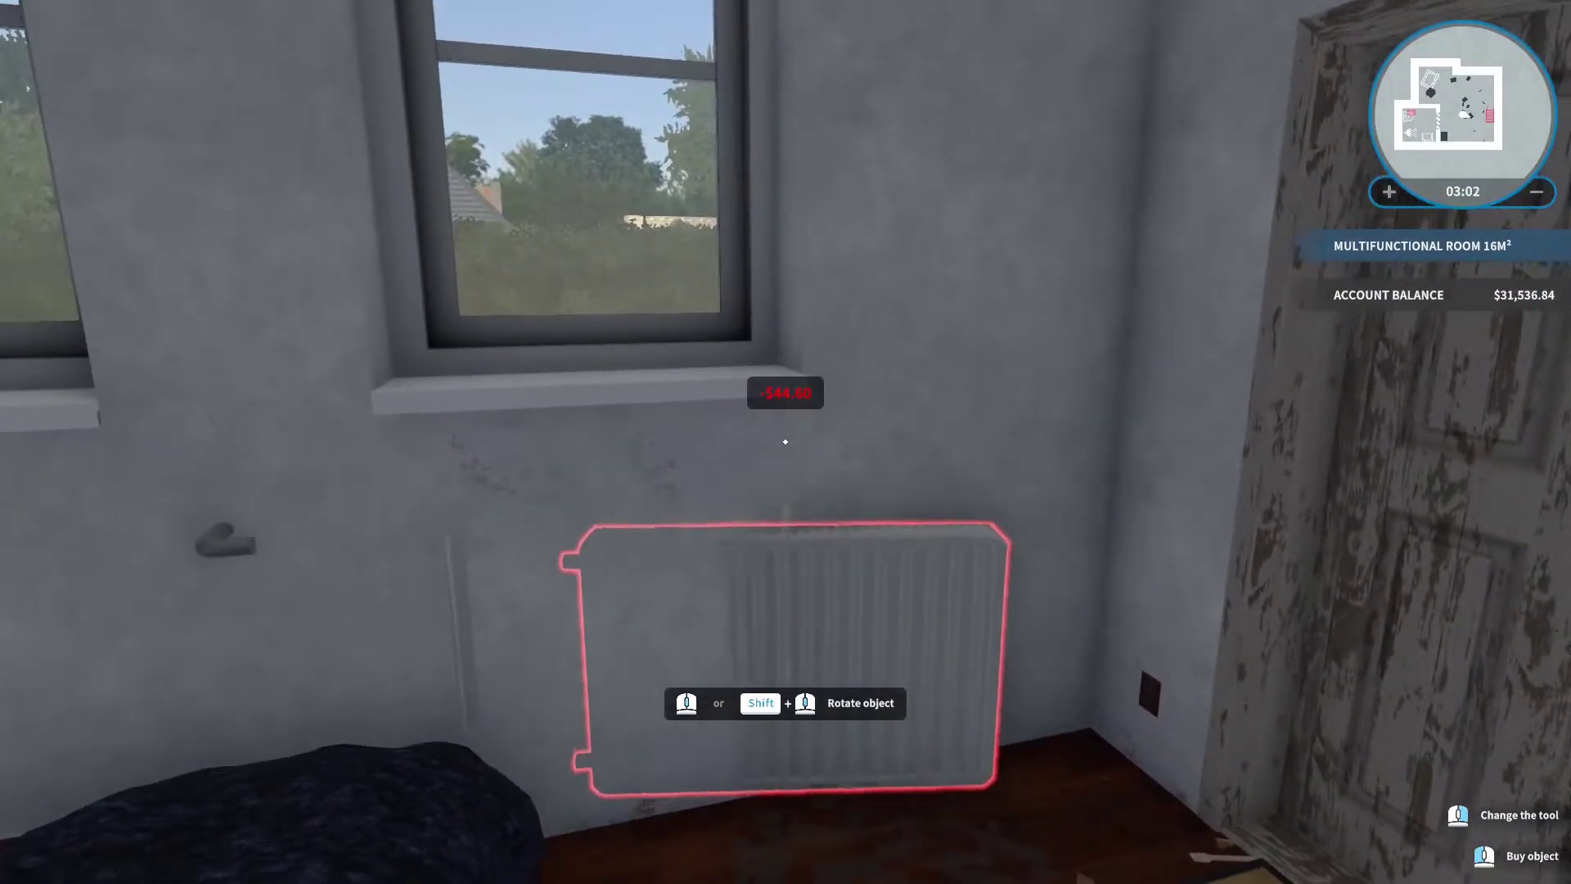
pyautogui.scroll(1, 786, 442)
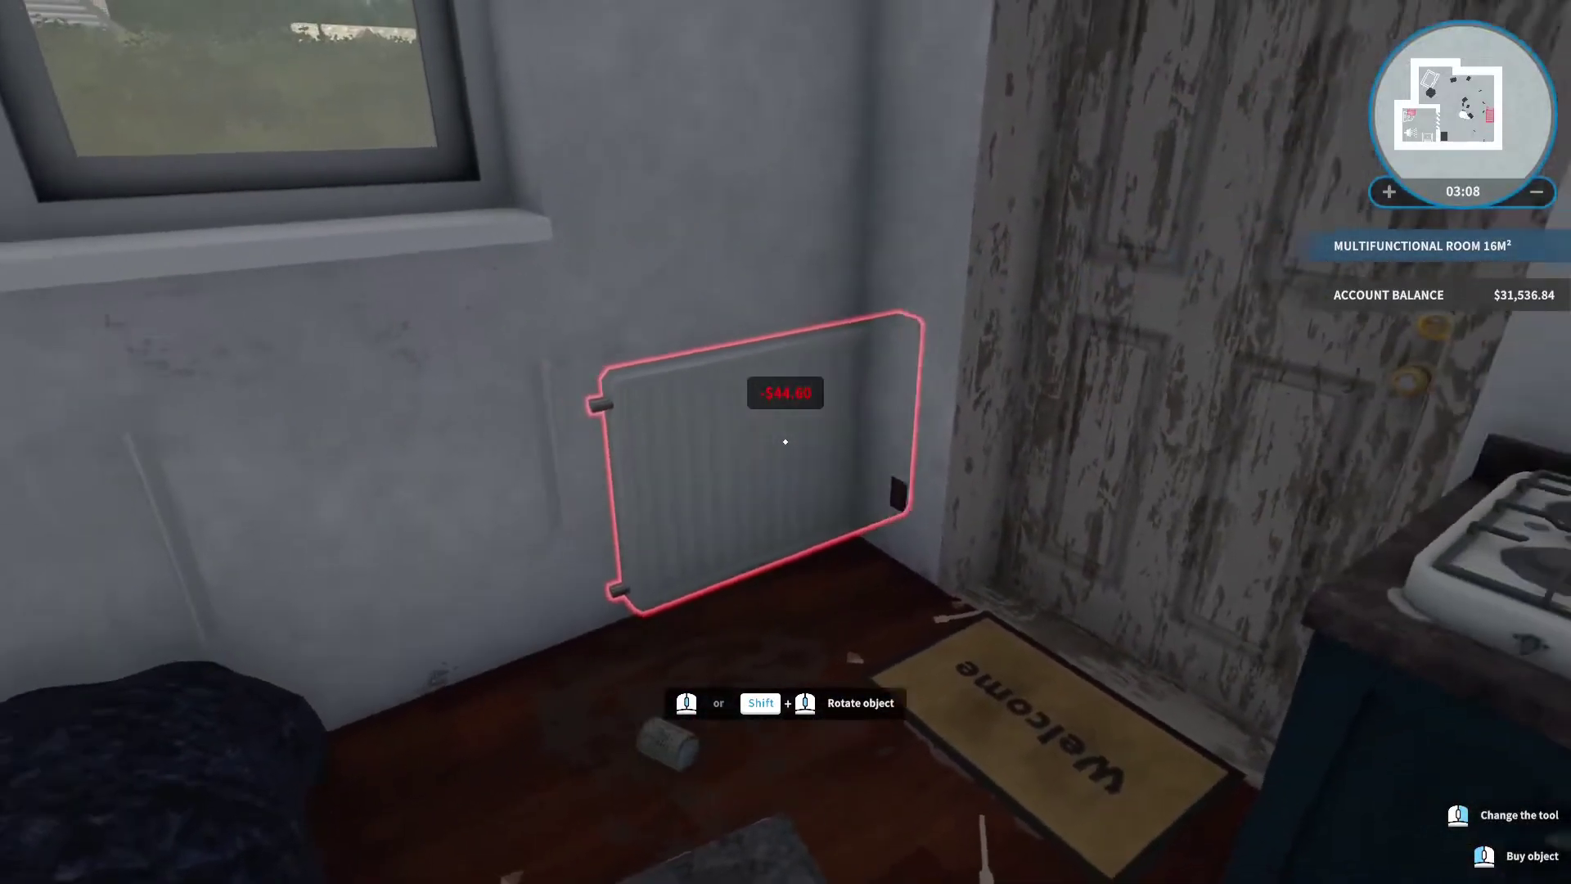
pyautogui.rightClick(786, 442)
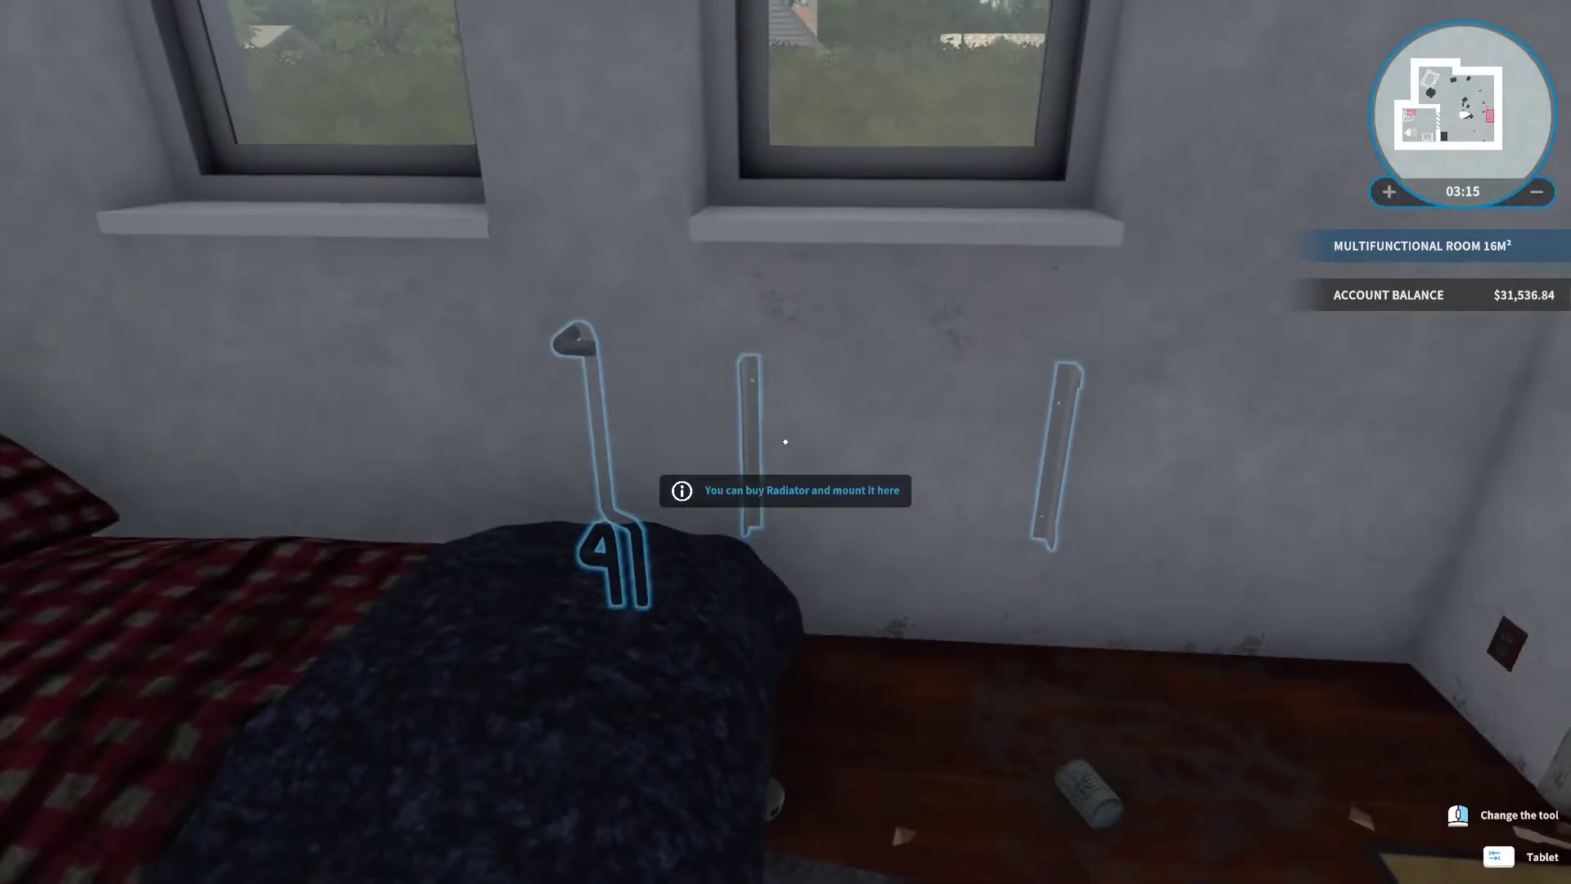
pyautogui.click(786, 442)
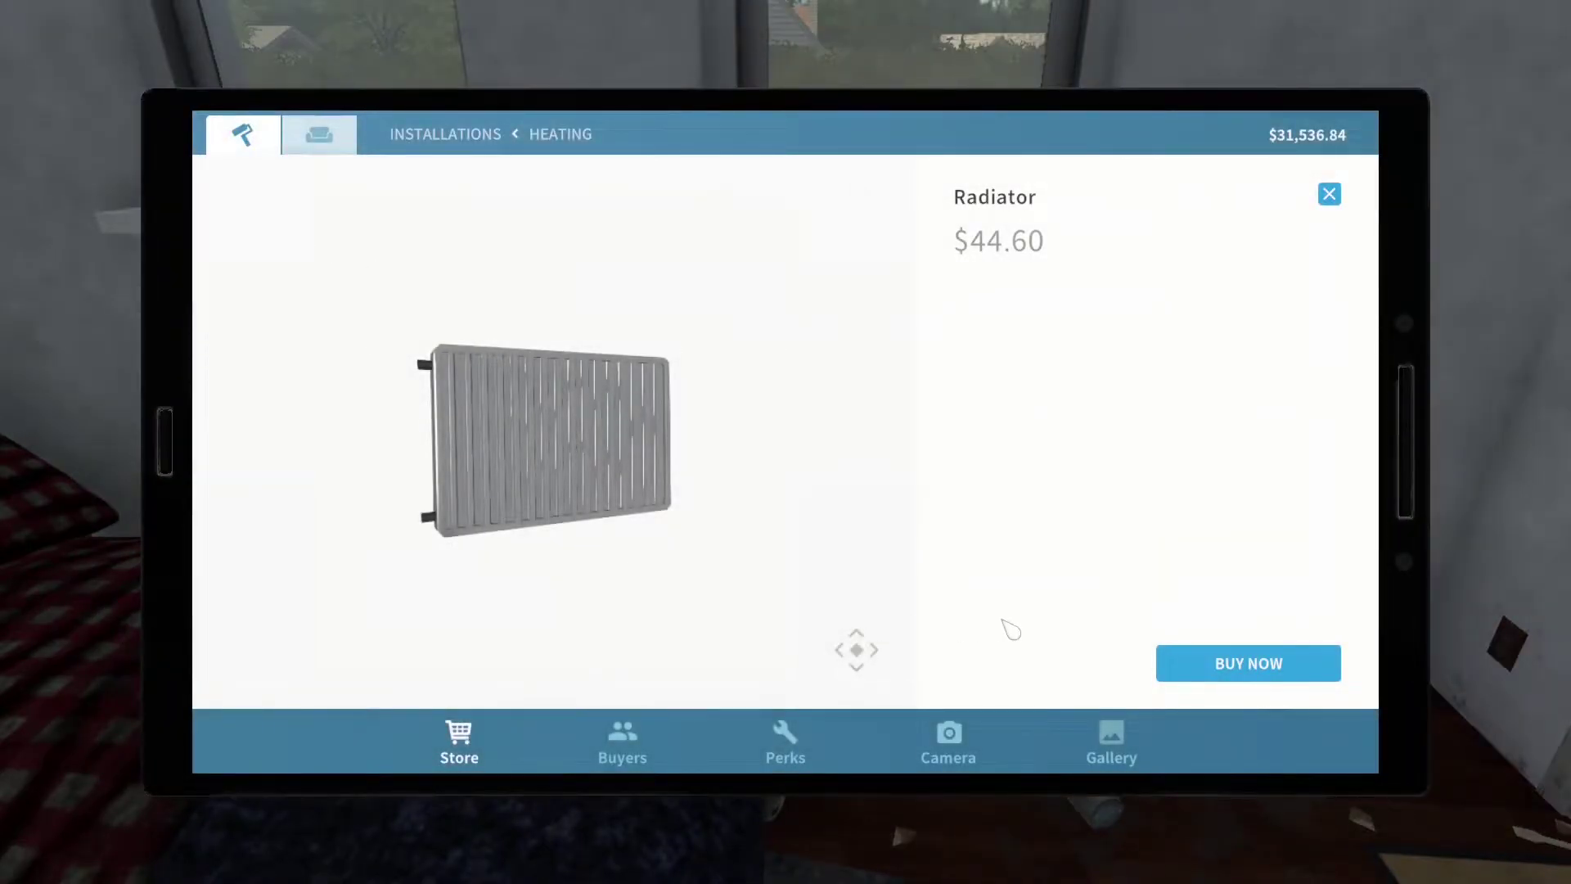
pyautogui.click(1280, 667)
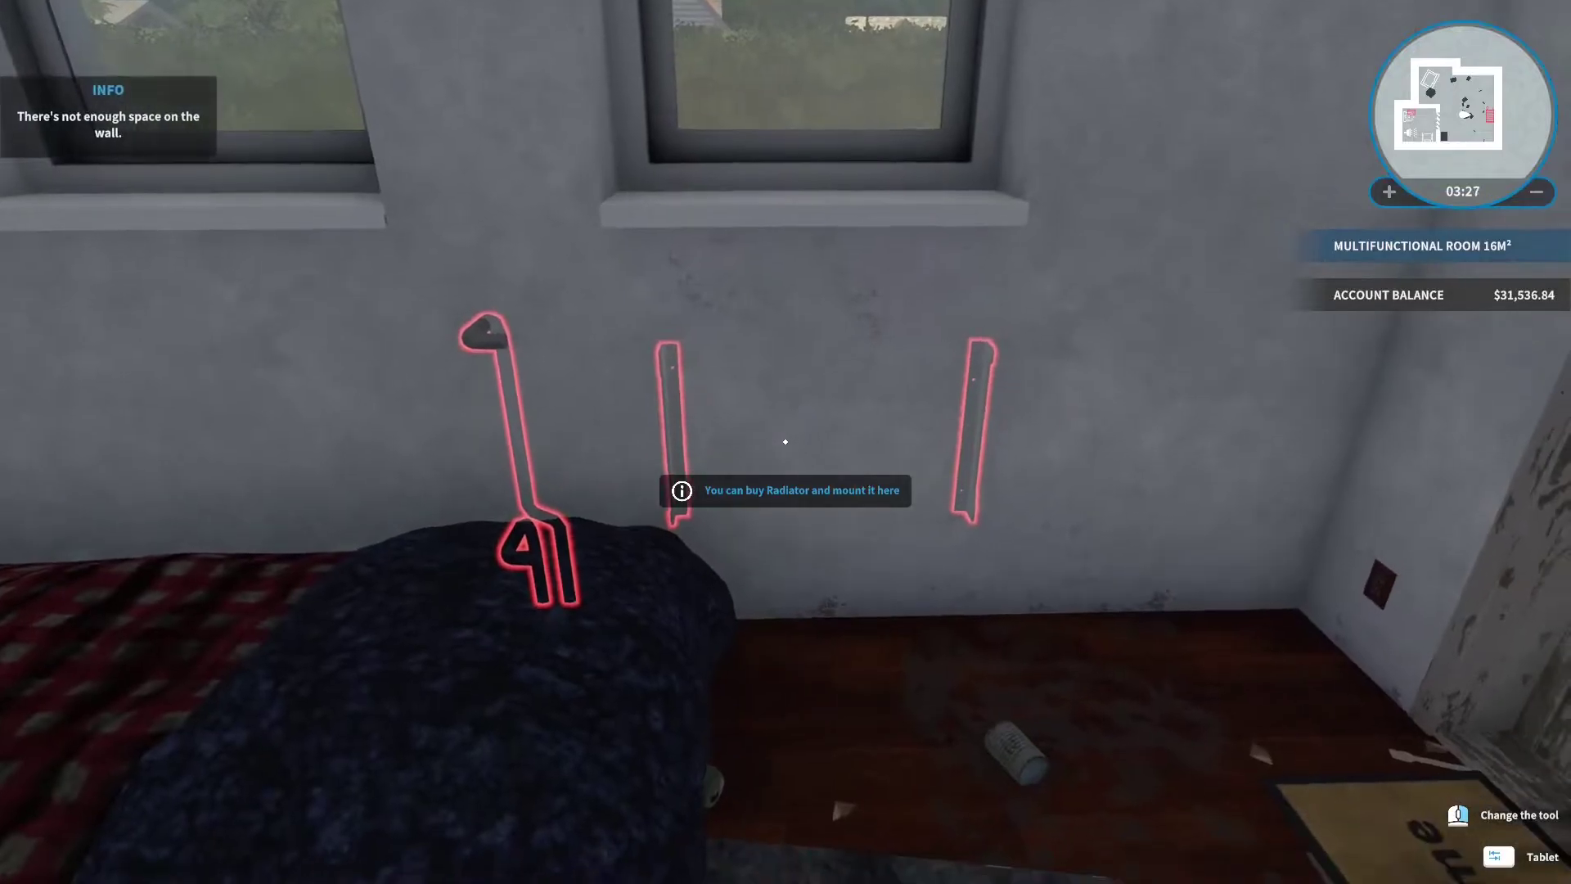
pyautogui.rightClick(785, 442)
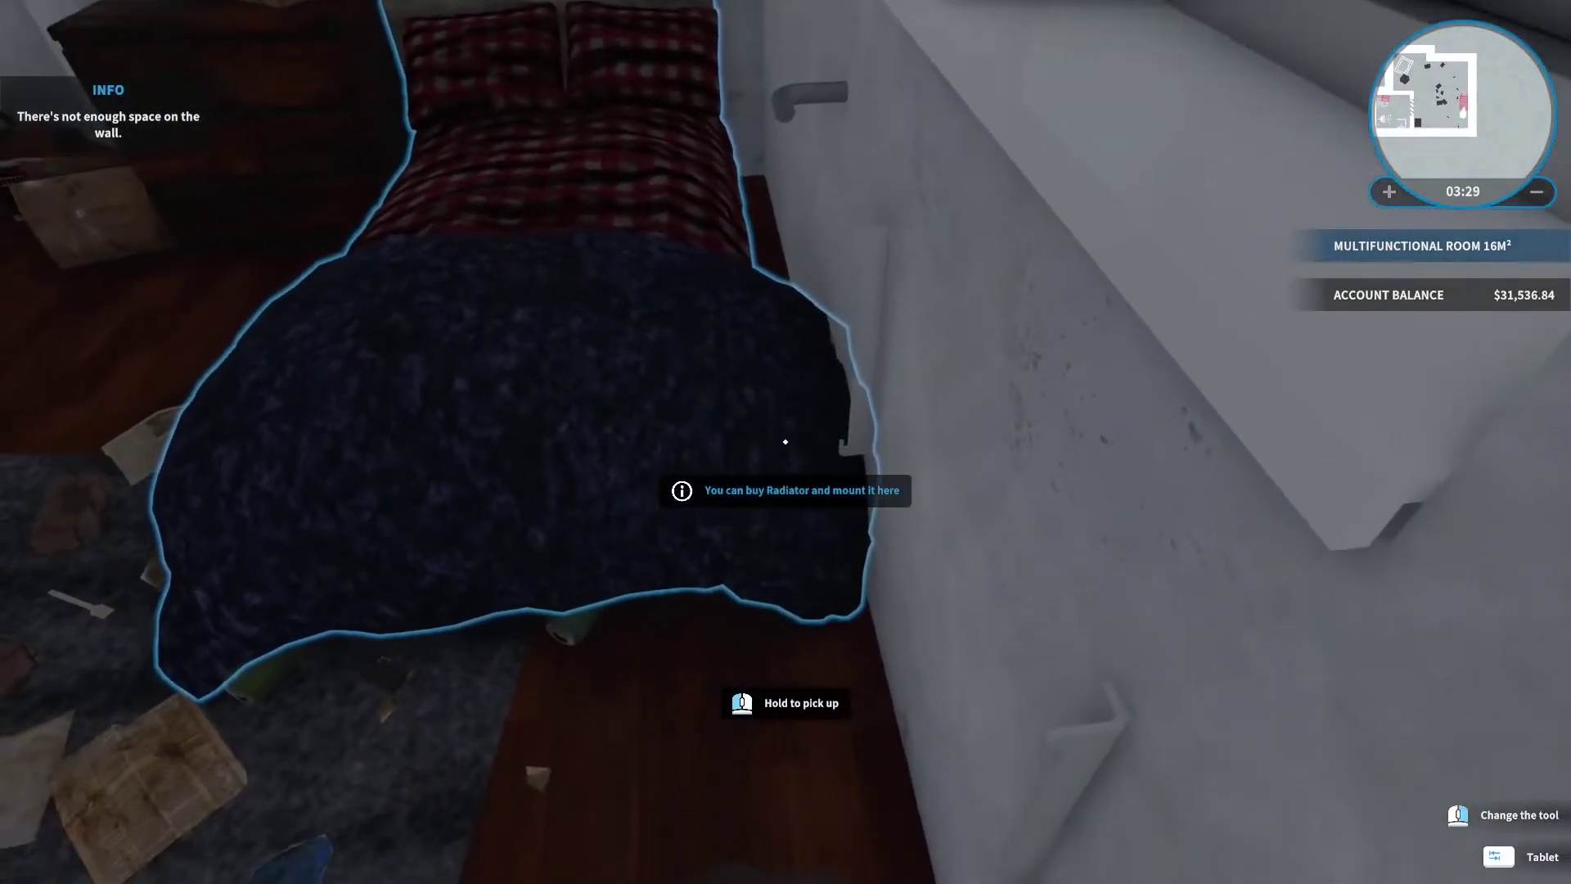
pyautogui.scroll(-1, 786, 442)
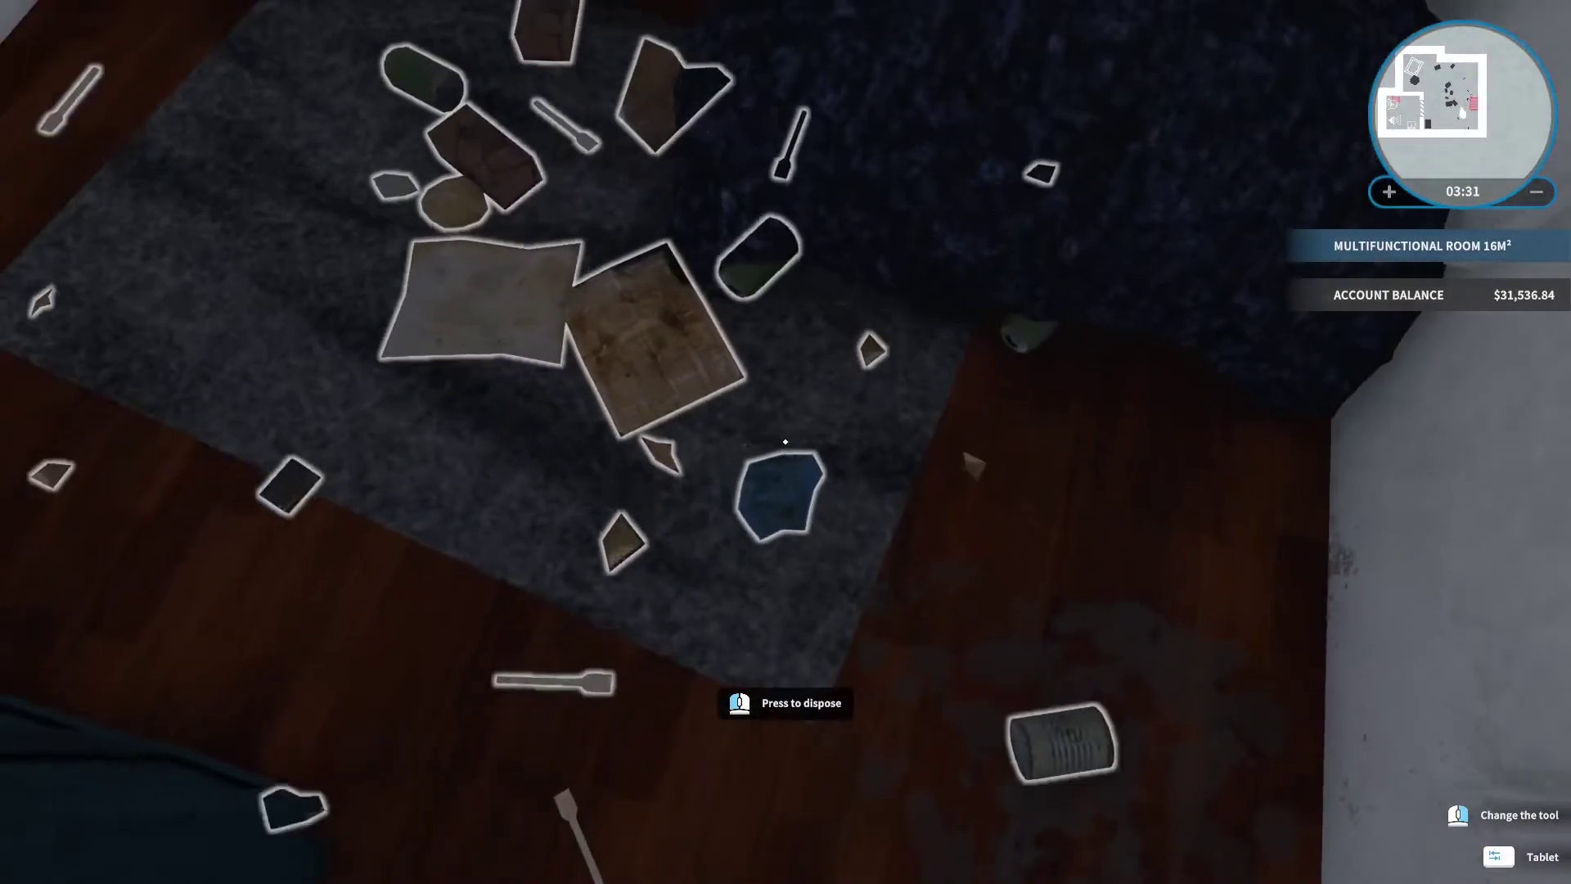
pyautogui.scroll(-1, 786, 442)
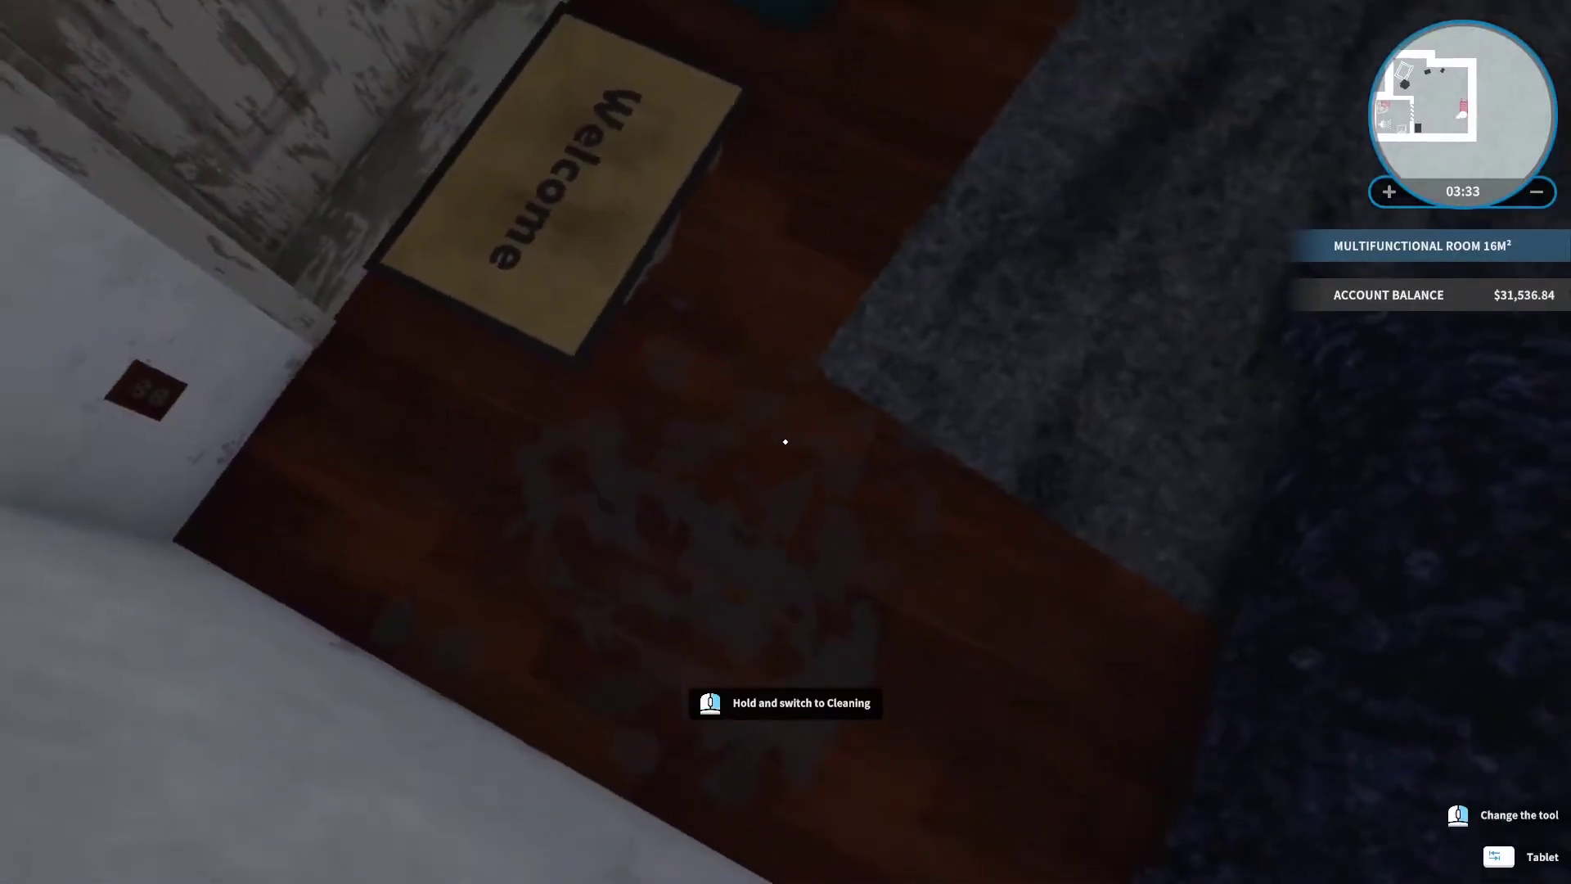
# Walk up to the kitchen counter and browse the tablet's furniture catalog.
pyautogui.press('w')
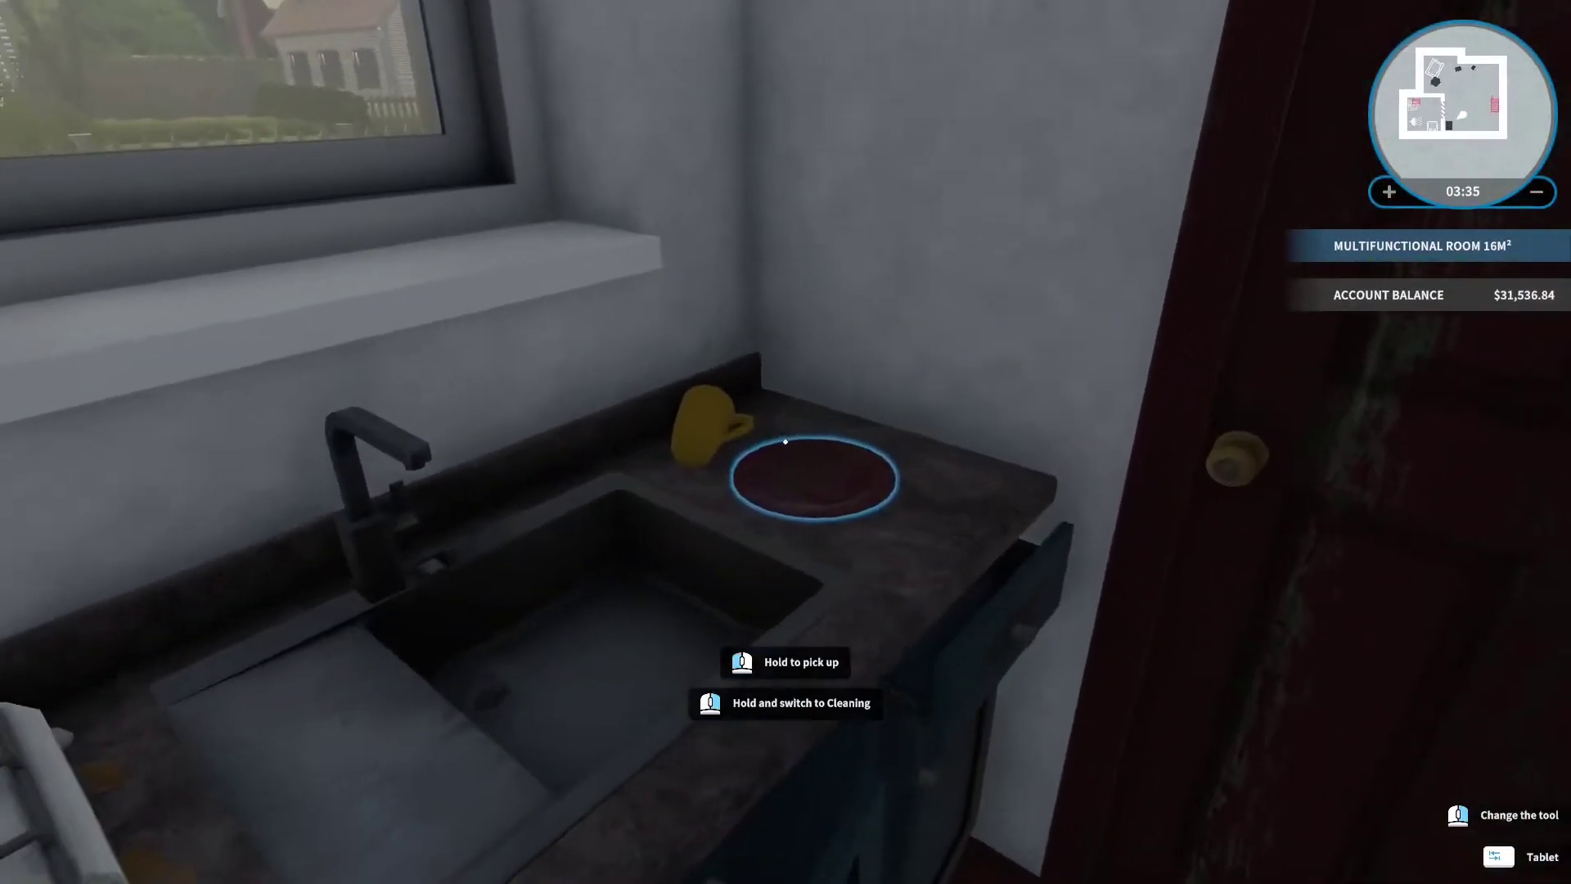
pyautogui.press('w')
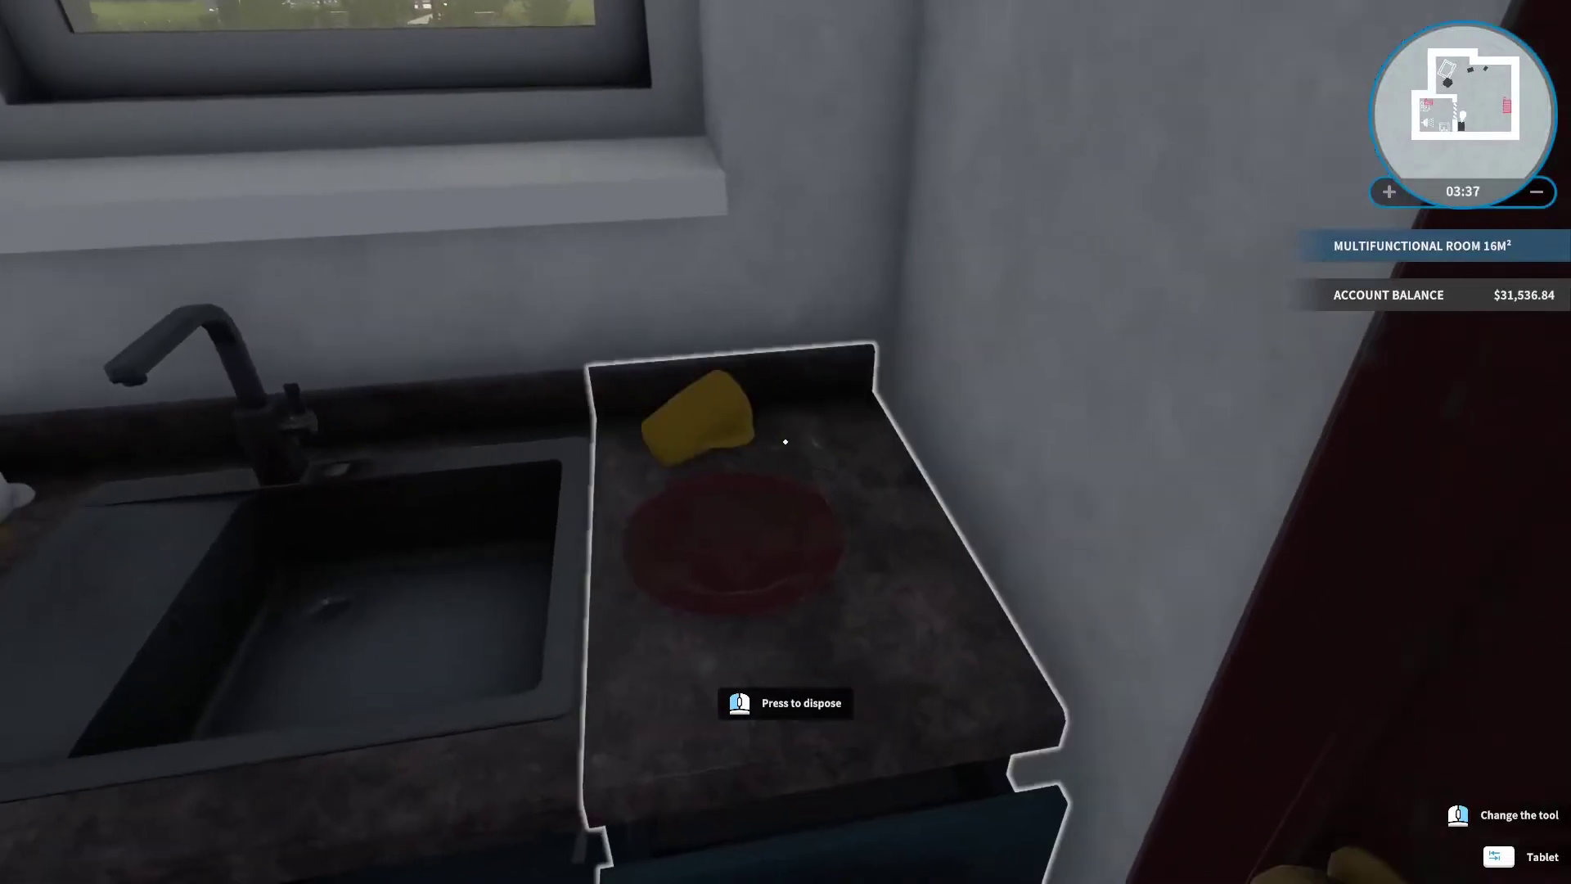
pyautogui.press('s')
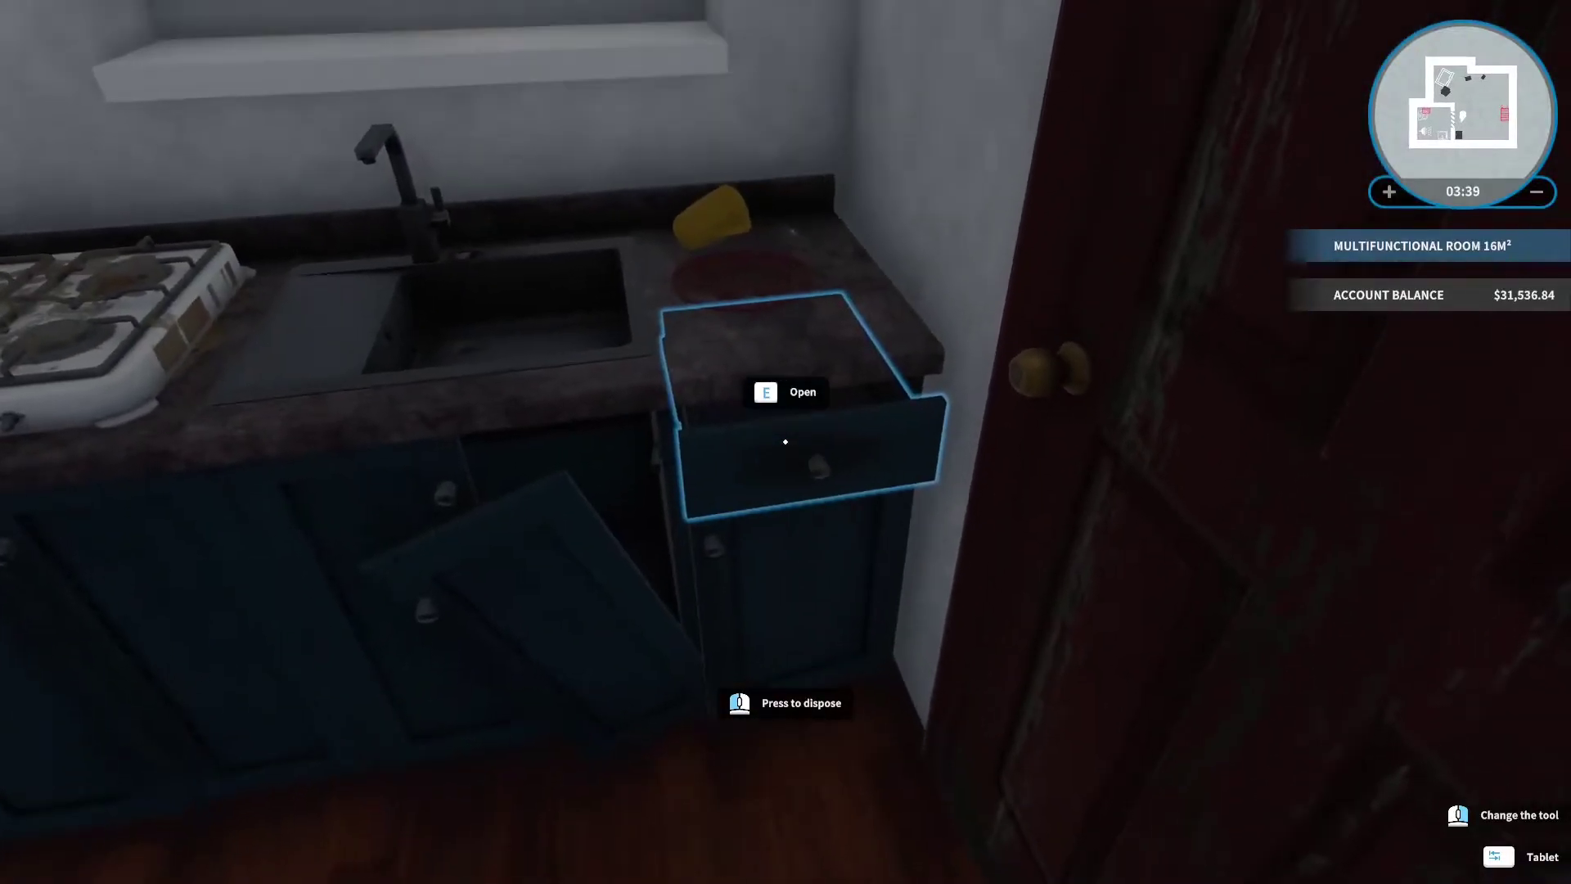
pyautogui.press('w')
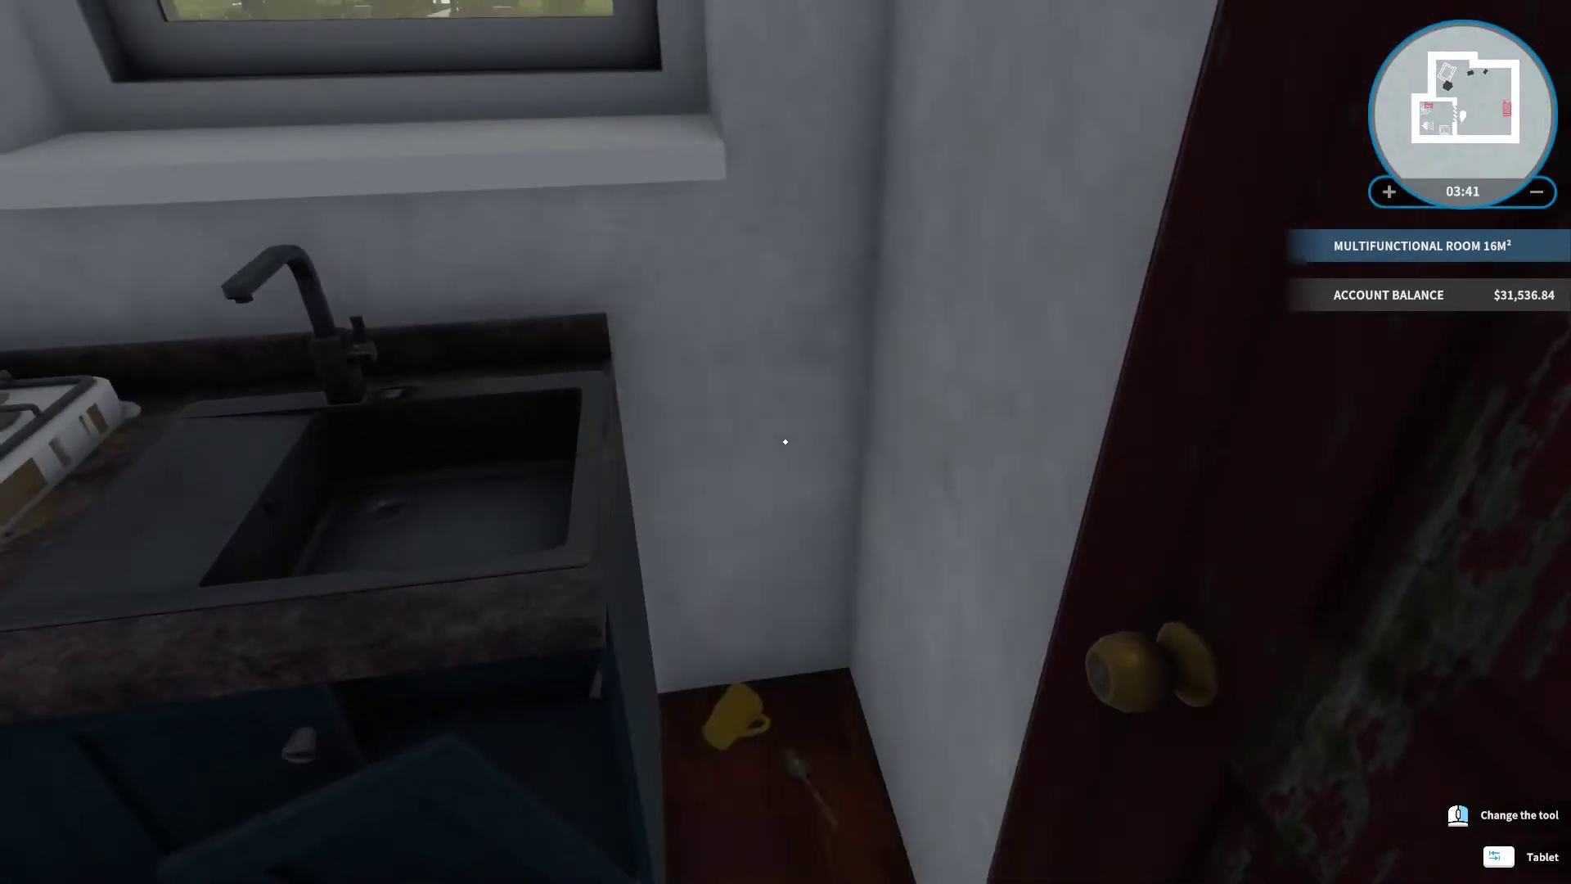
pyautogui.press('Tab')
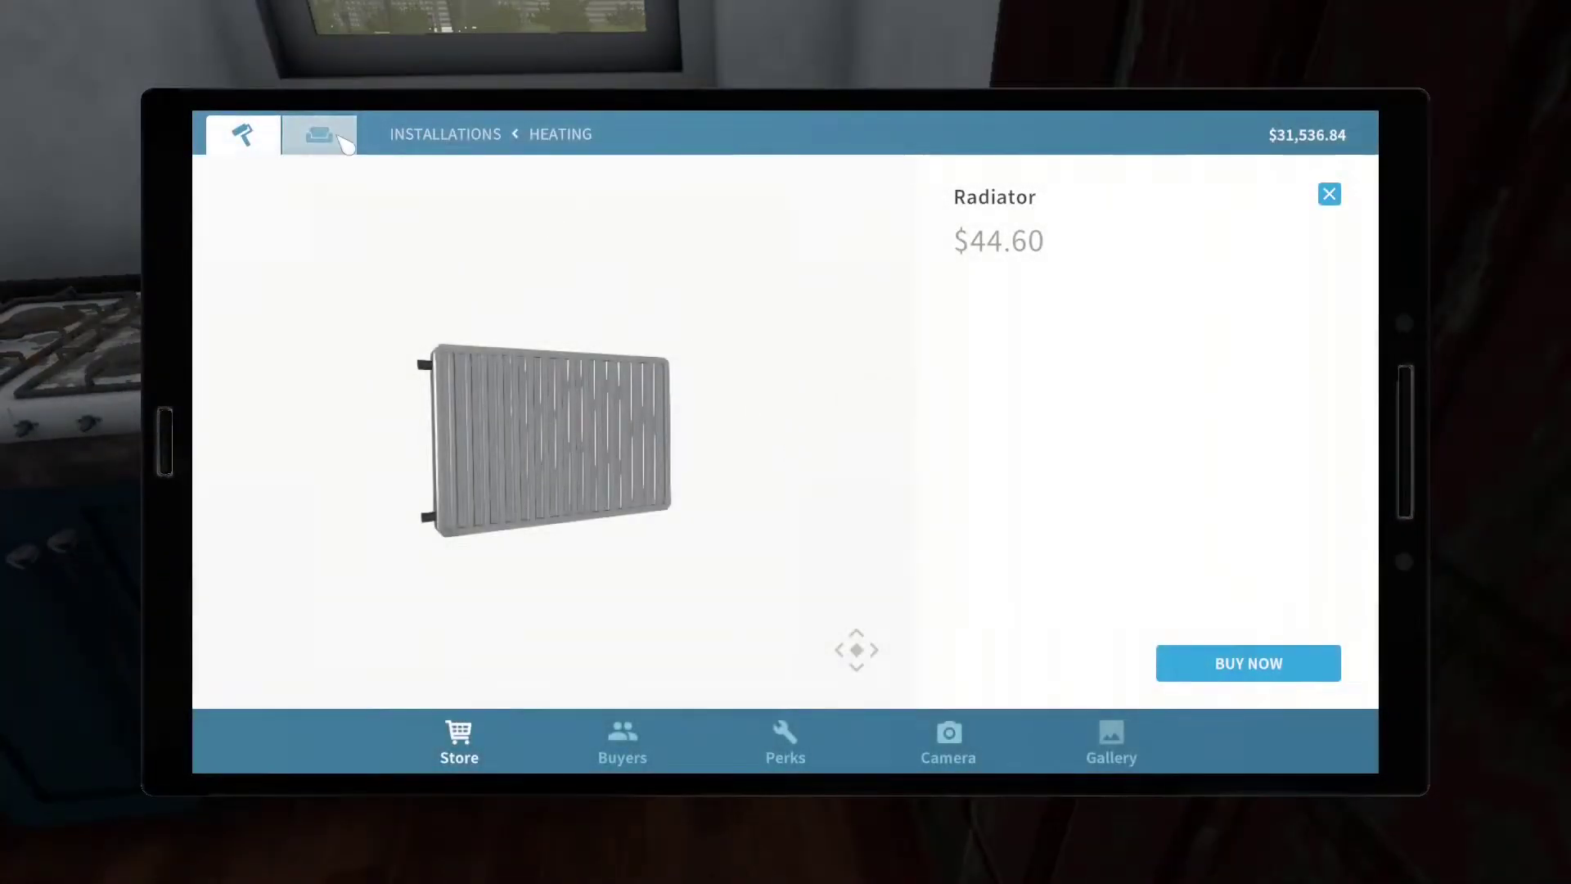
pyautogui.click(344, 142)
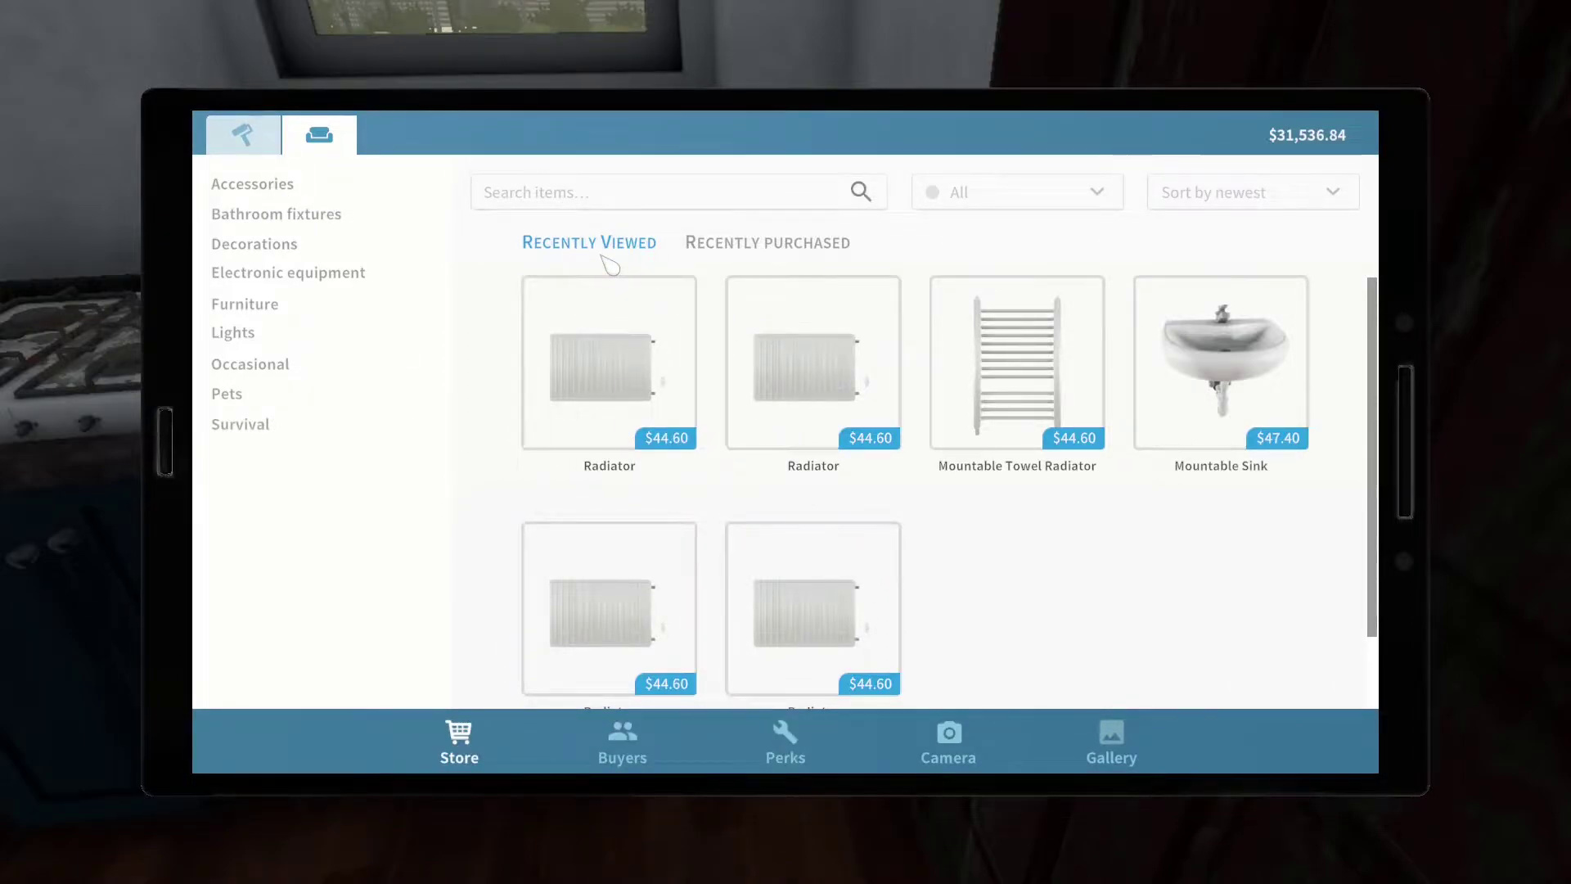
pyautogui.press('Tab')
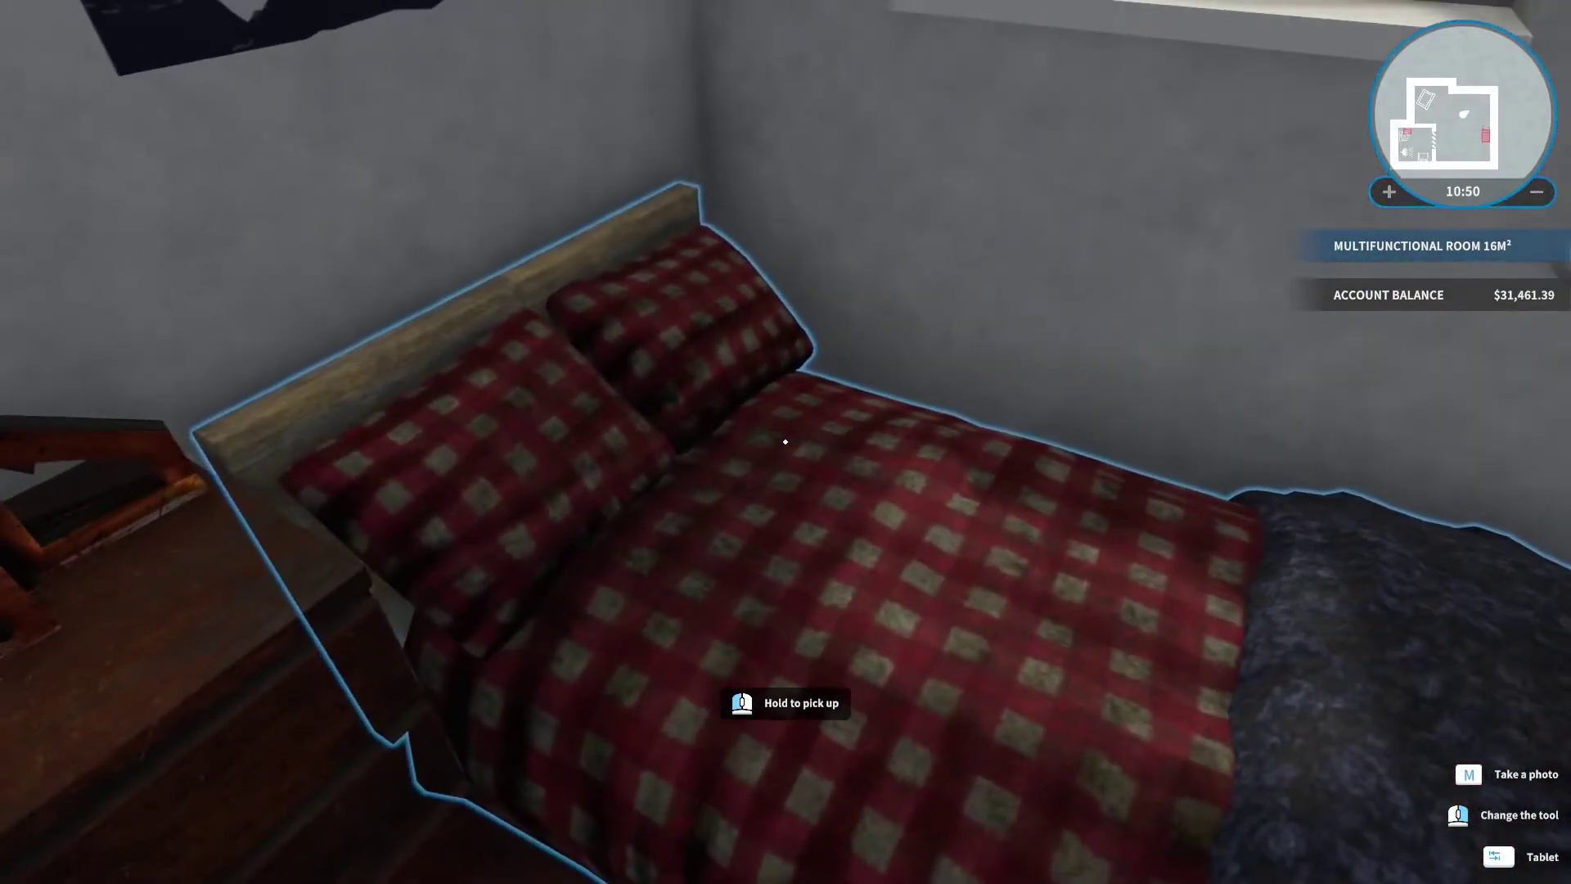
# Walk to the white cabinet by the bathroom and back toward the desk laptop.
pyautogui.press('w')
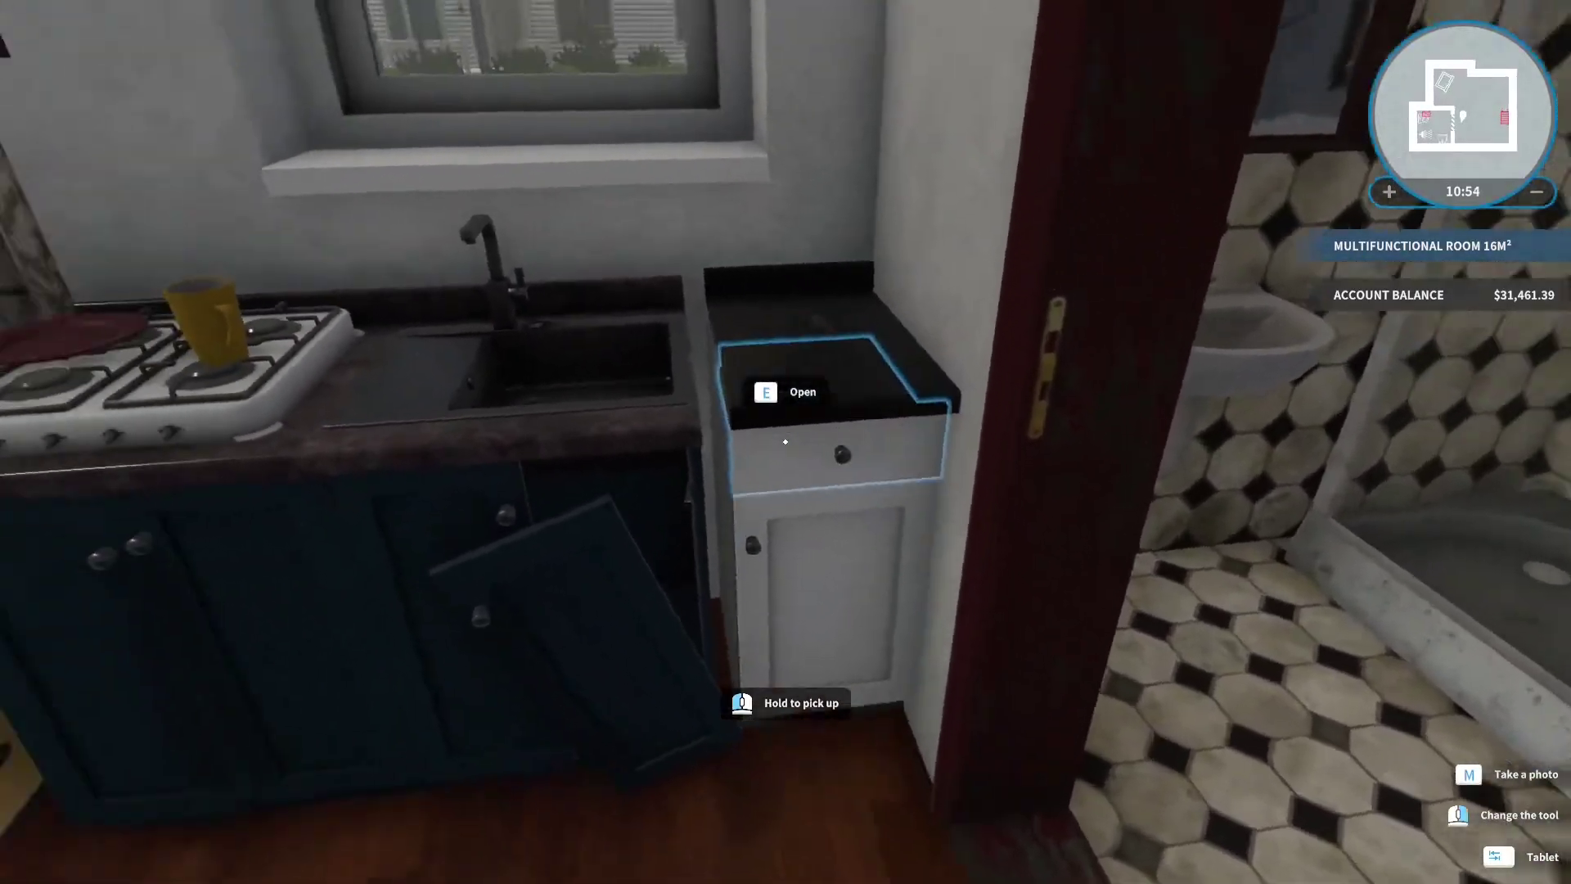
pyautogui.press('s')
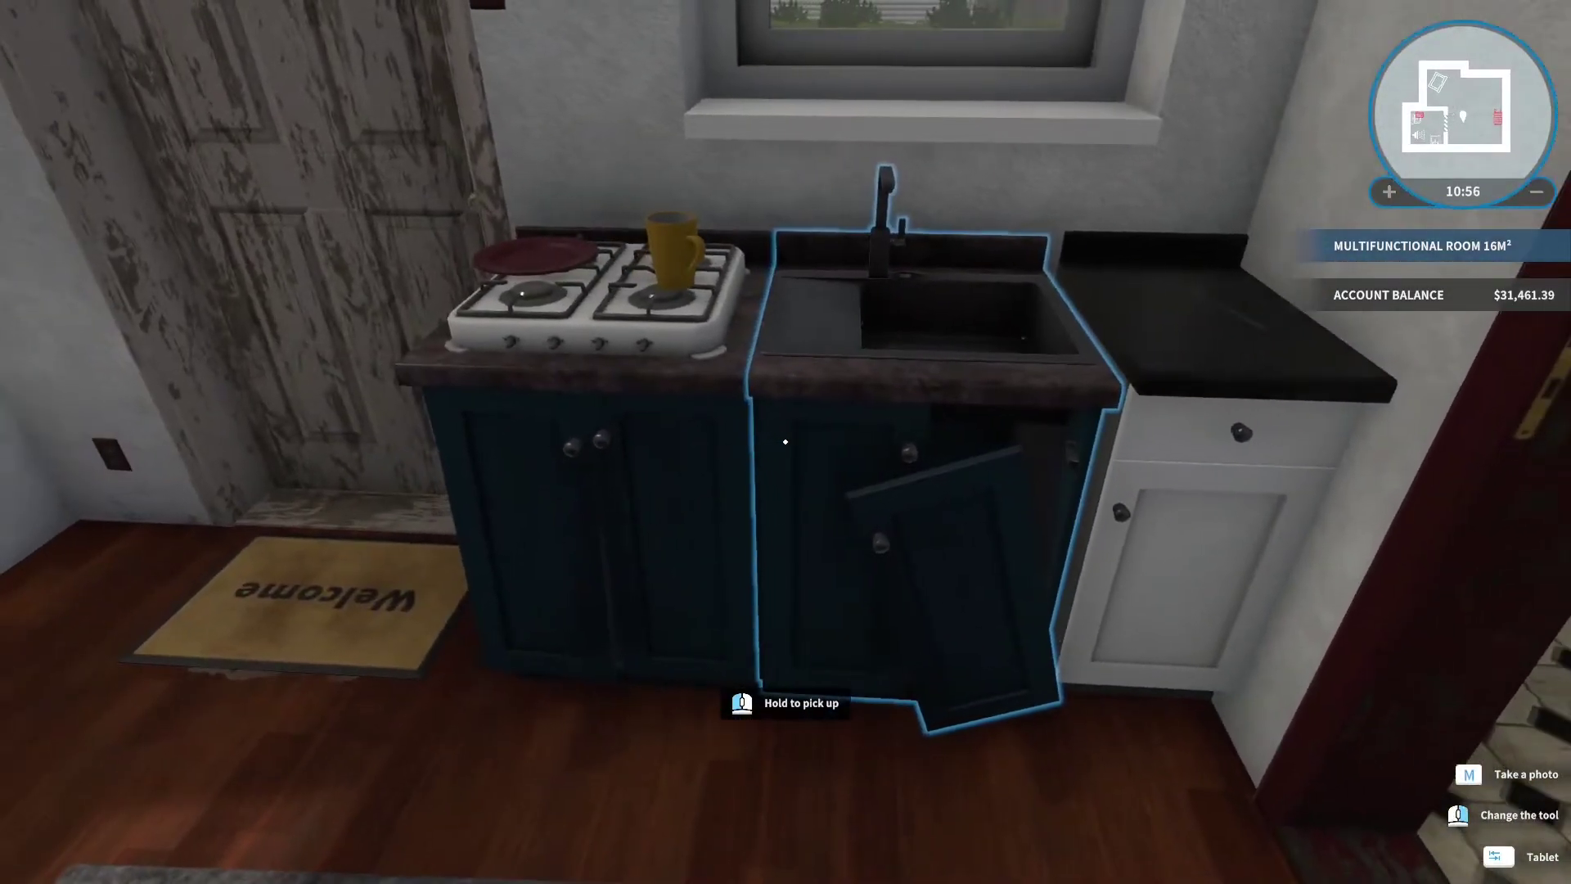
pyautogui.press('w')
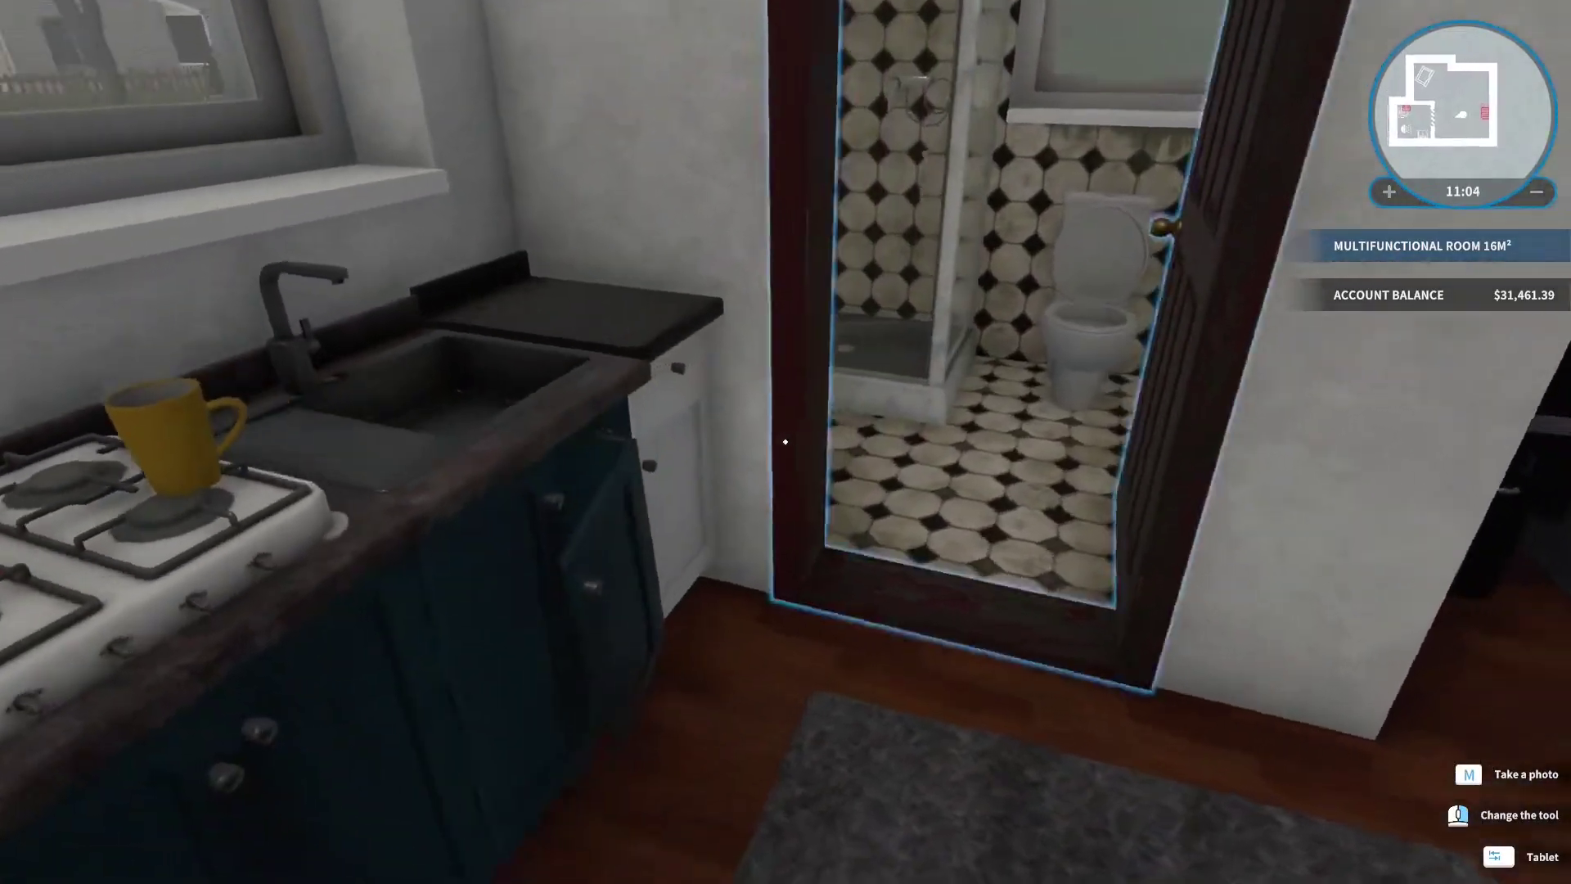
pyautogui.press('s')
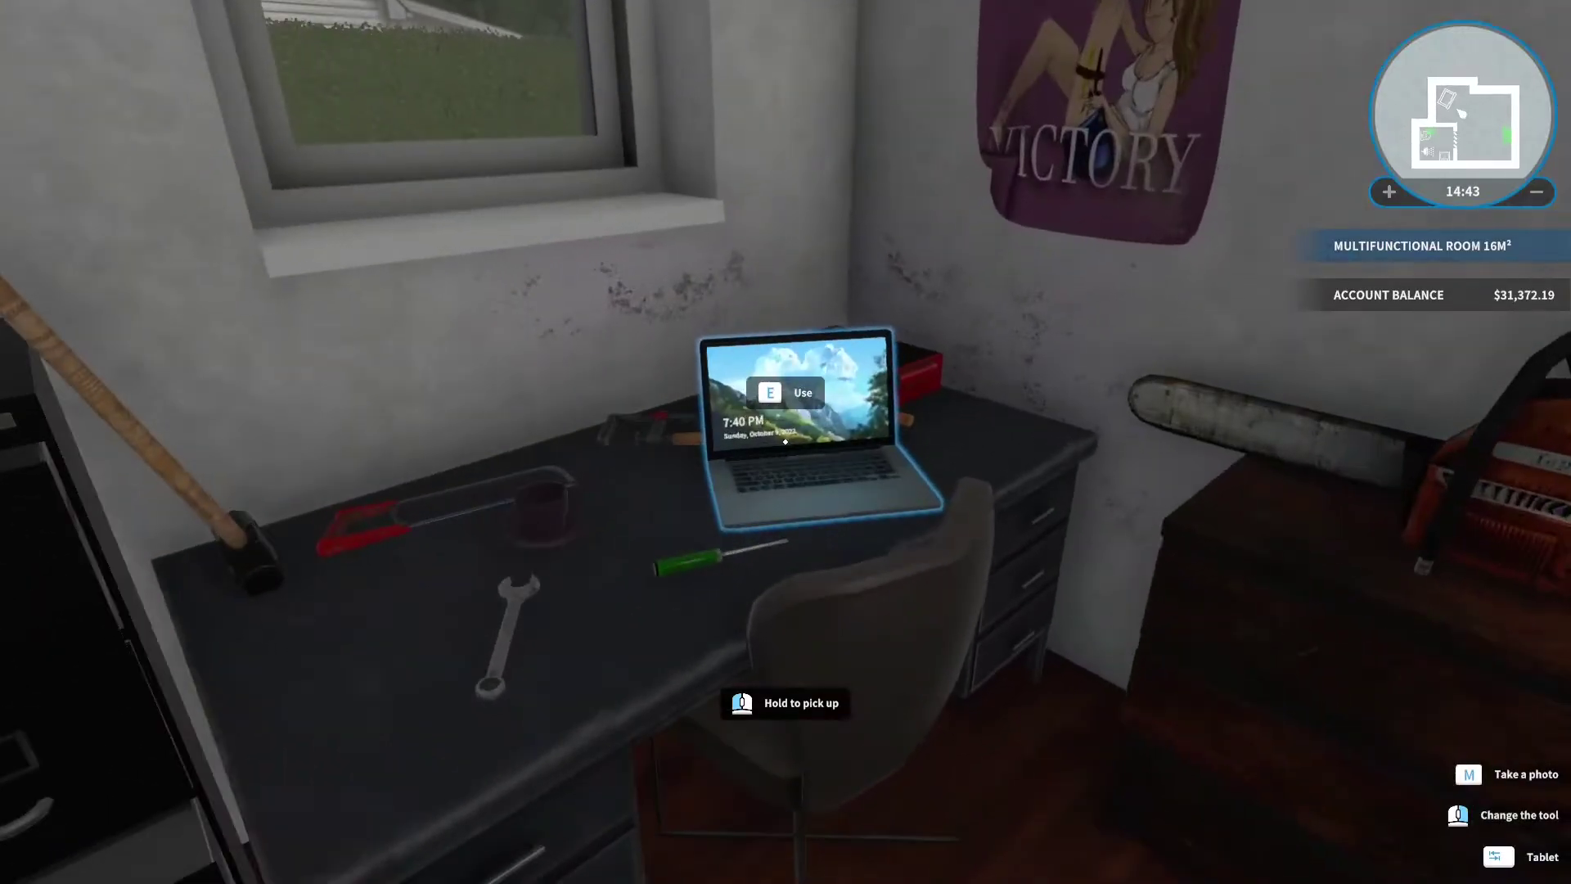
# On the laptop, read the 'Baby on the way' and 'Amaranth walls' emails and accept Amaranth walls.
pyautogui.press('e')
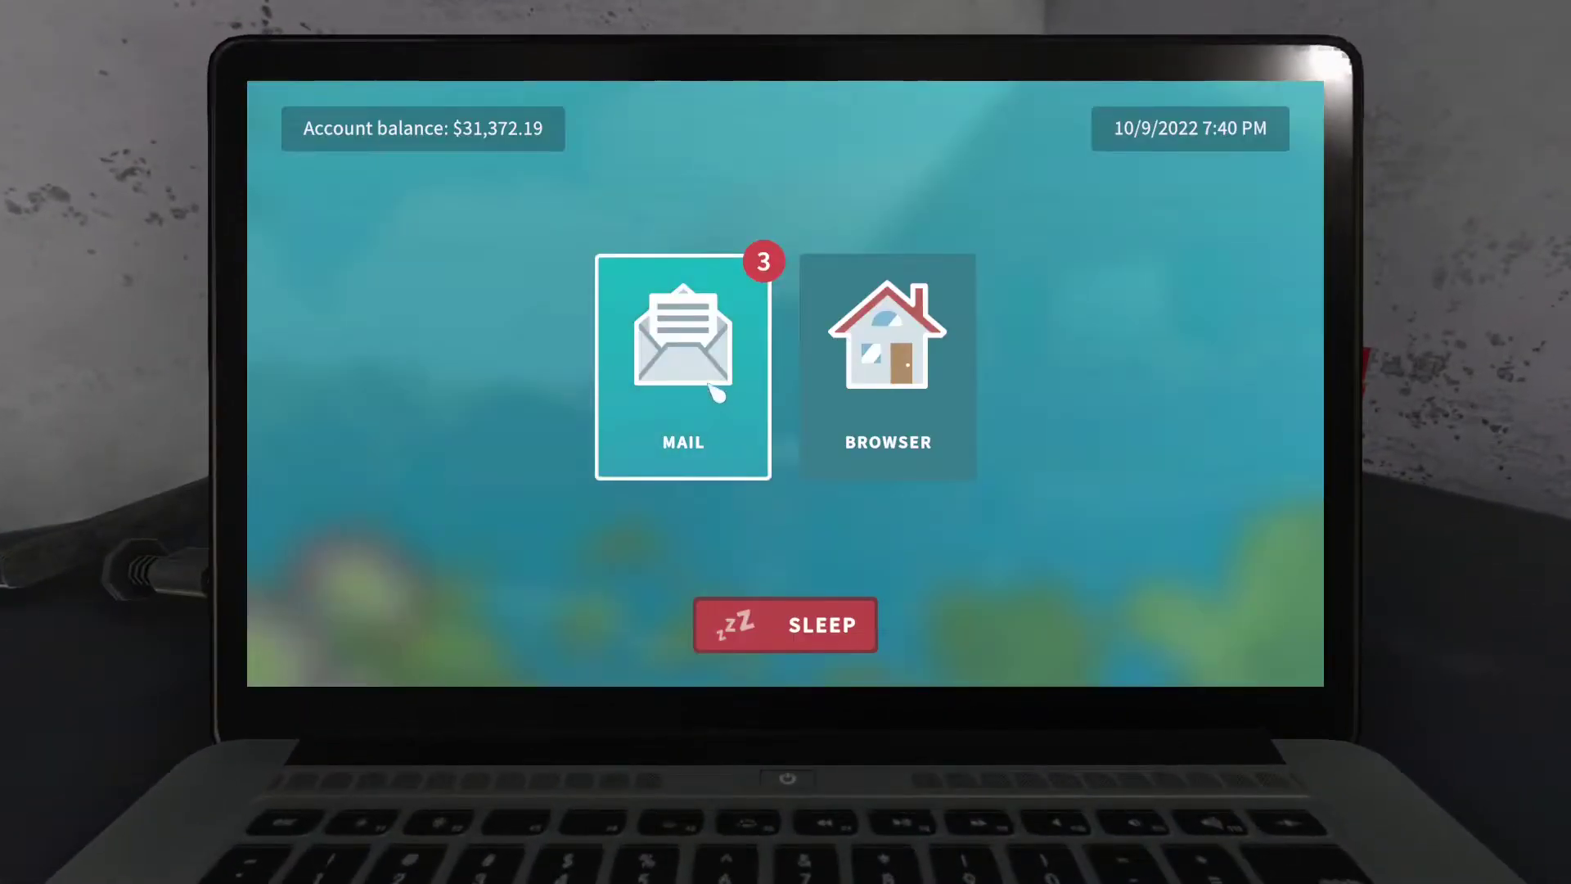
pyautogui.click(716, 391)
pyautogui.click(670, 323)
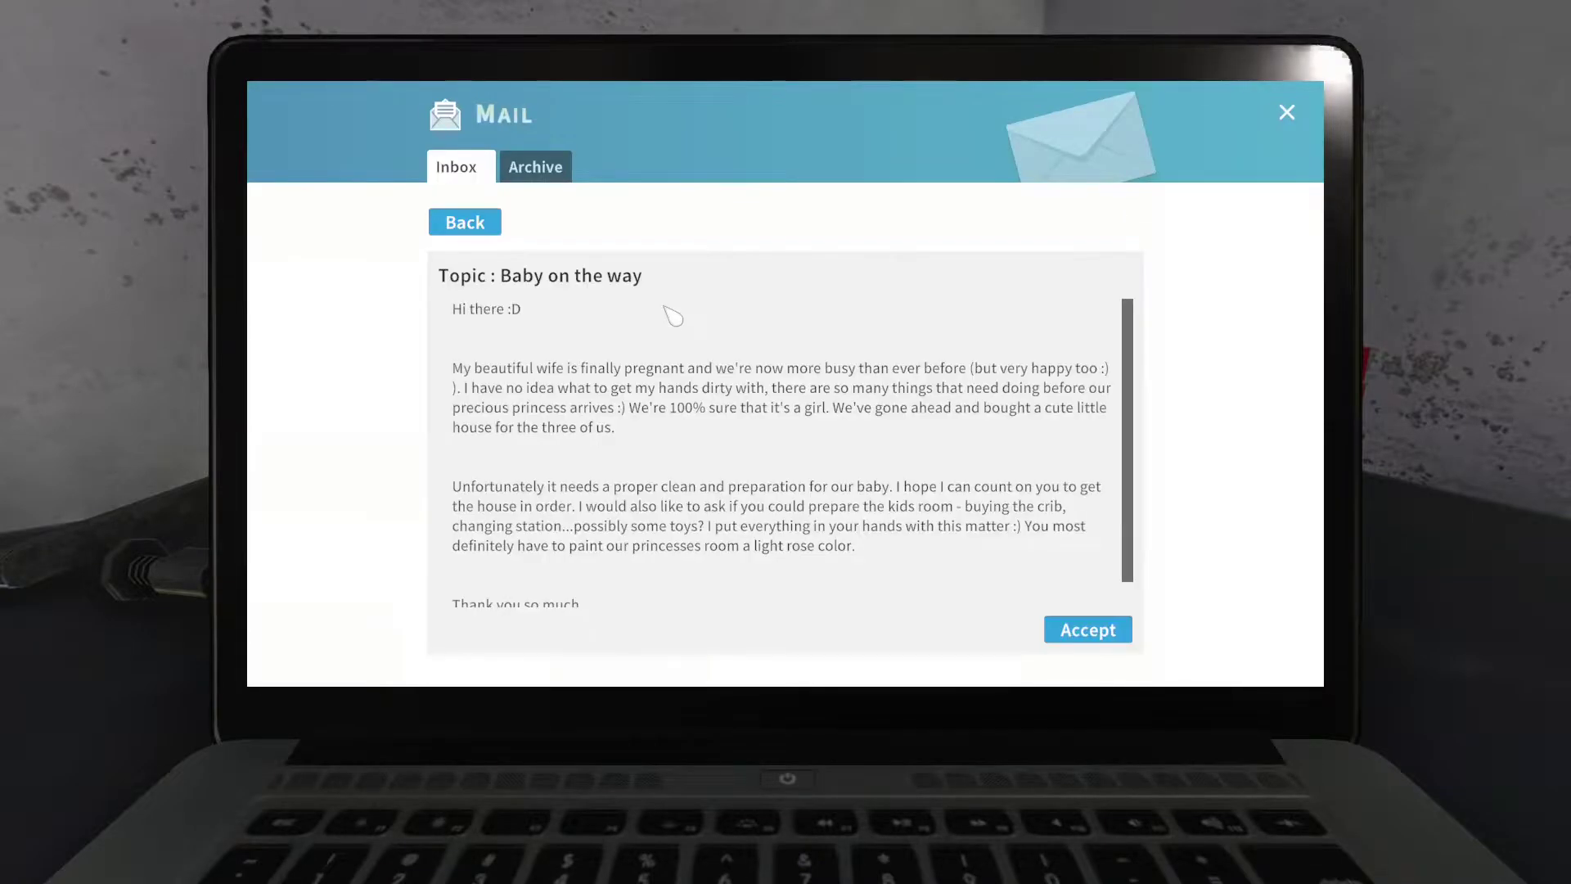
pyautogui.click(1289, 117)
pyautogui.click(719, 354)
pyautogui.click(700, 291)
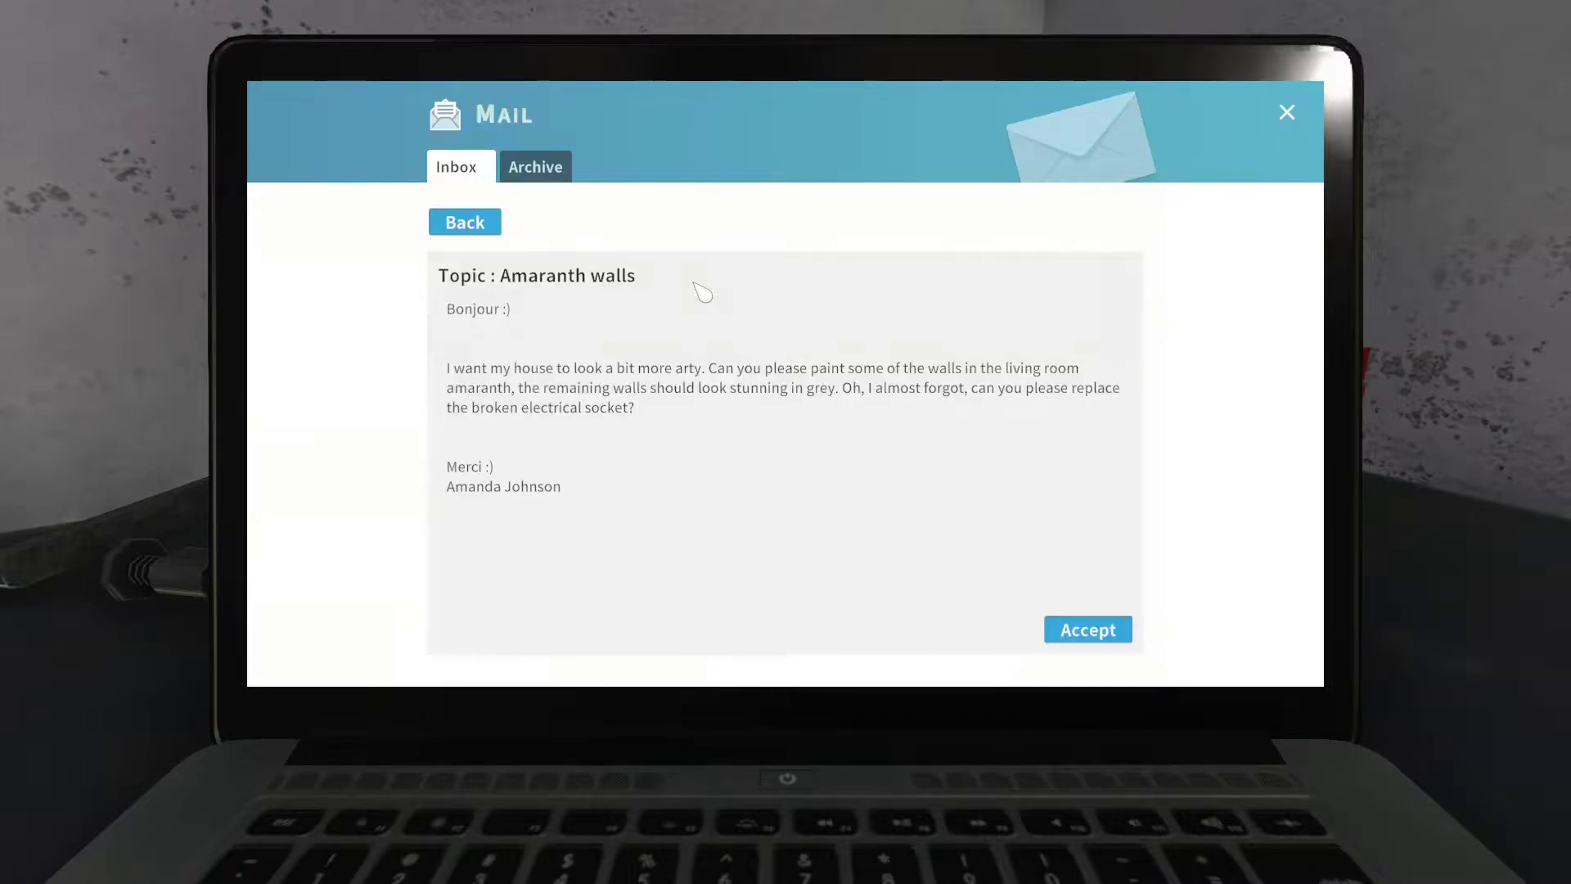
pyautogui.click(1088, 629)
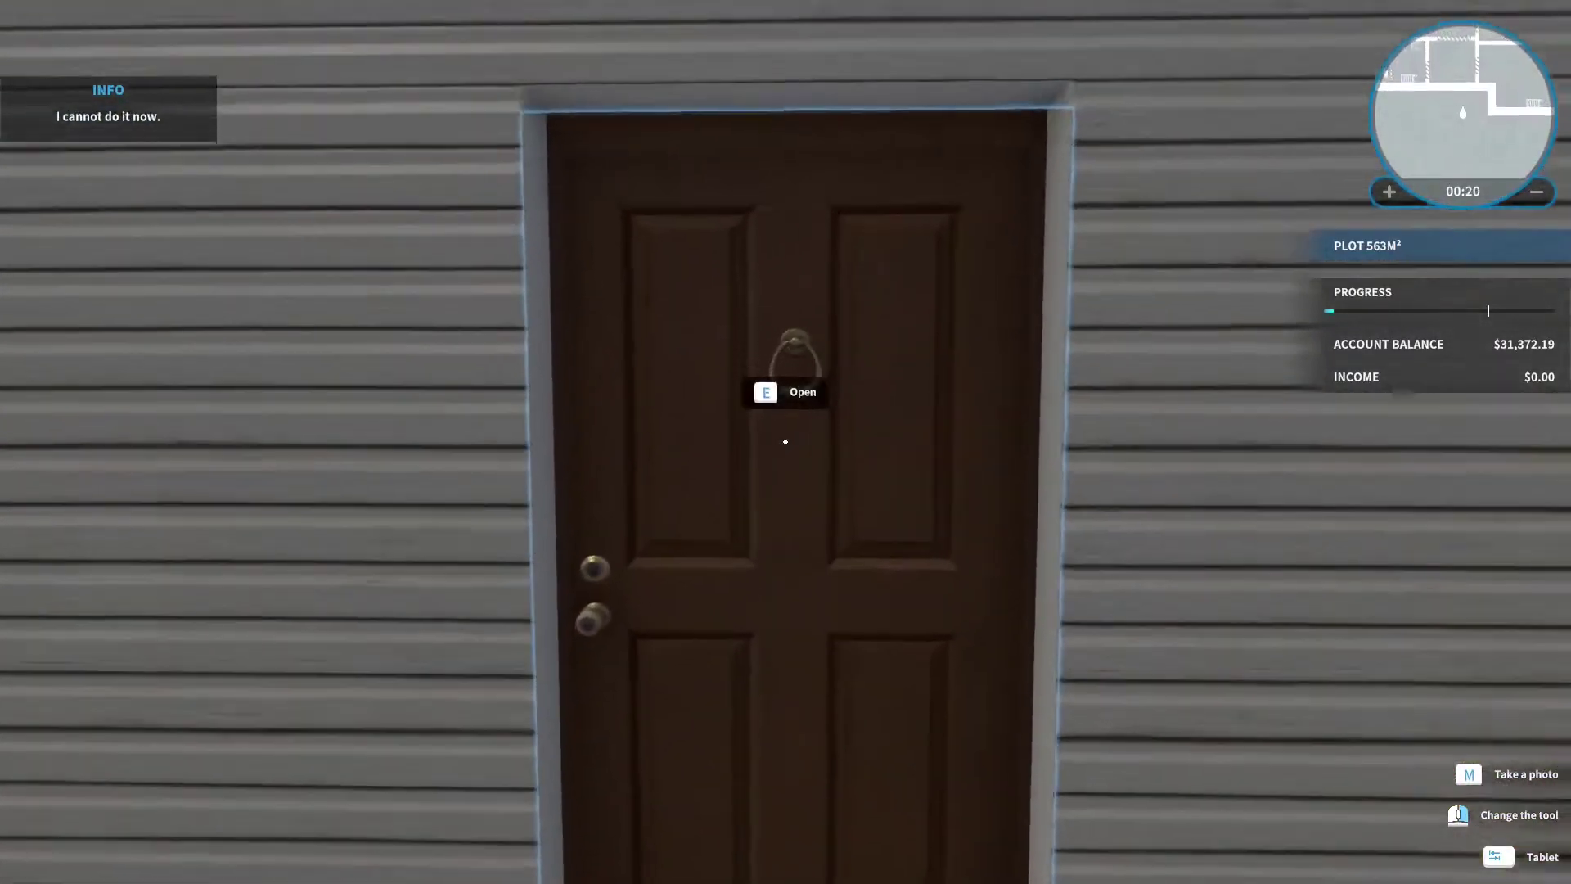
# Enter the client's house and walk into the living room to the fridge.
pyautogui.click(786, 442)
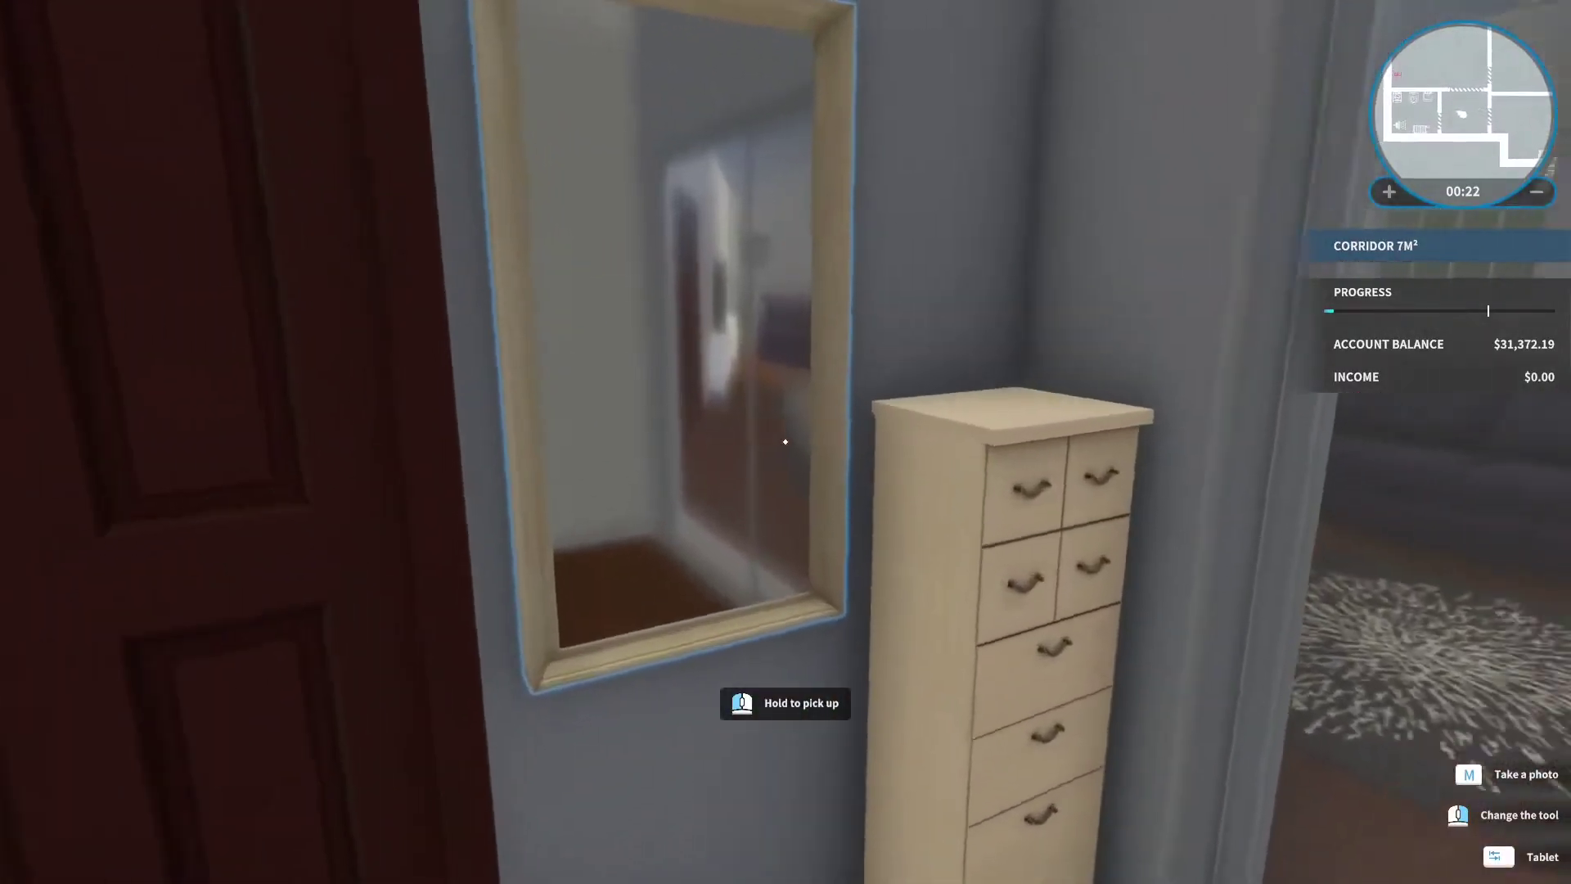
pyautogui.press('w')
pyautogui.press('w')
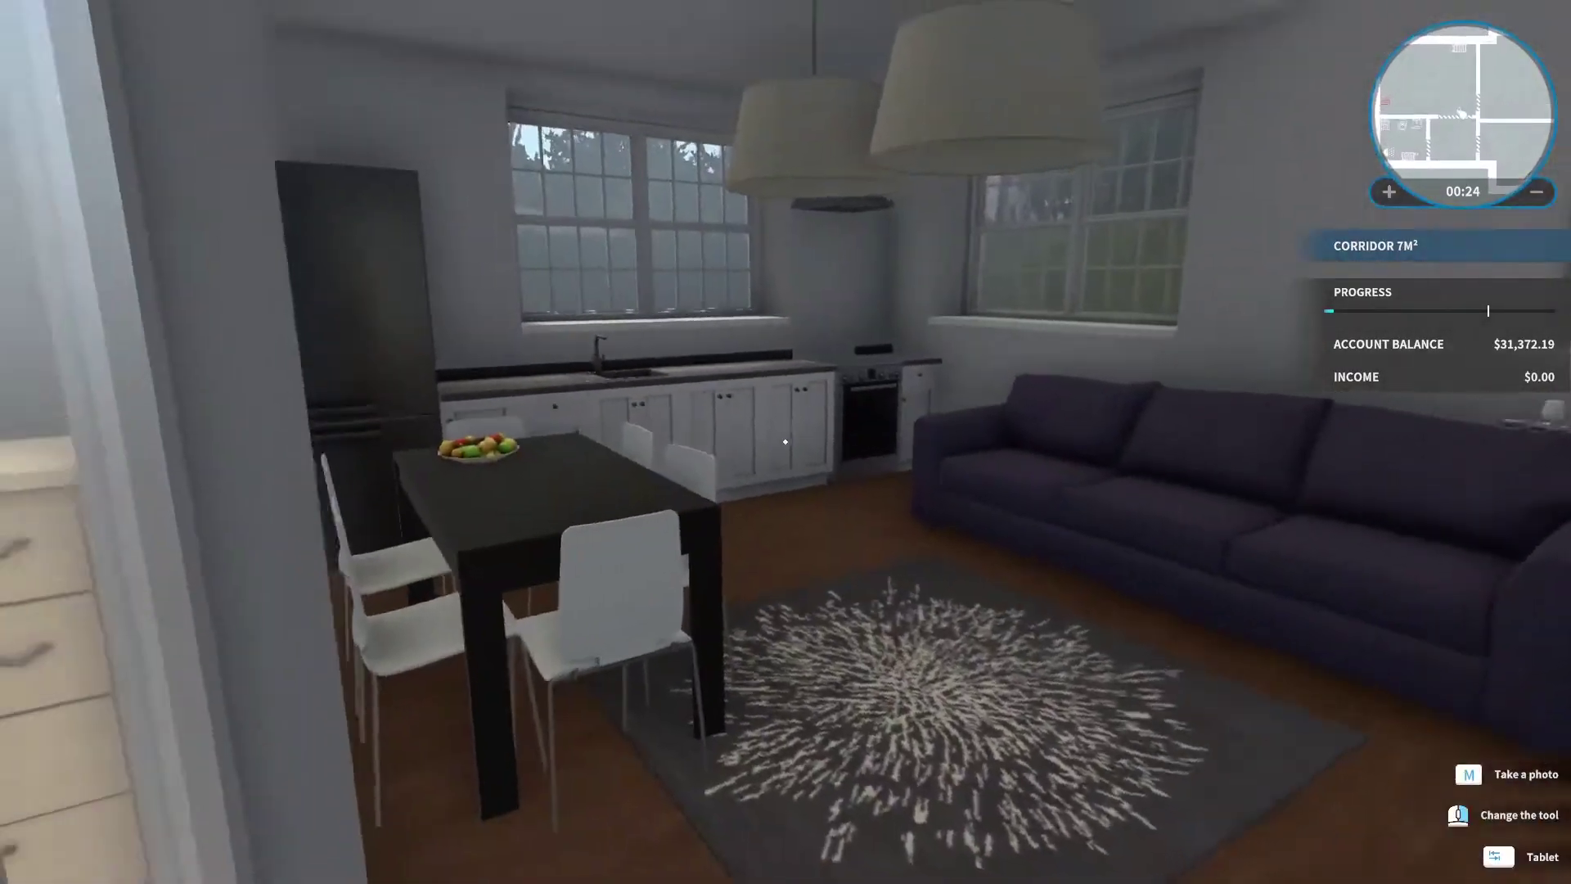
pyautogui.press('w')
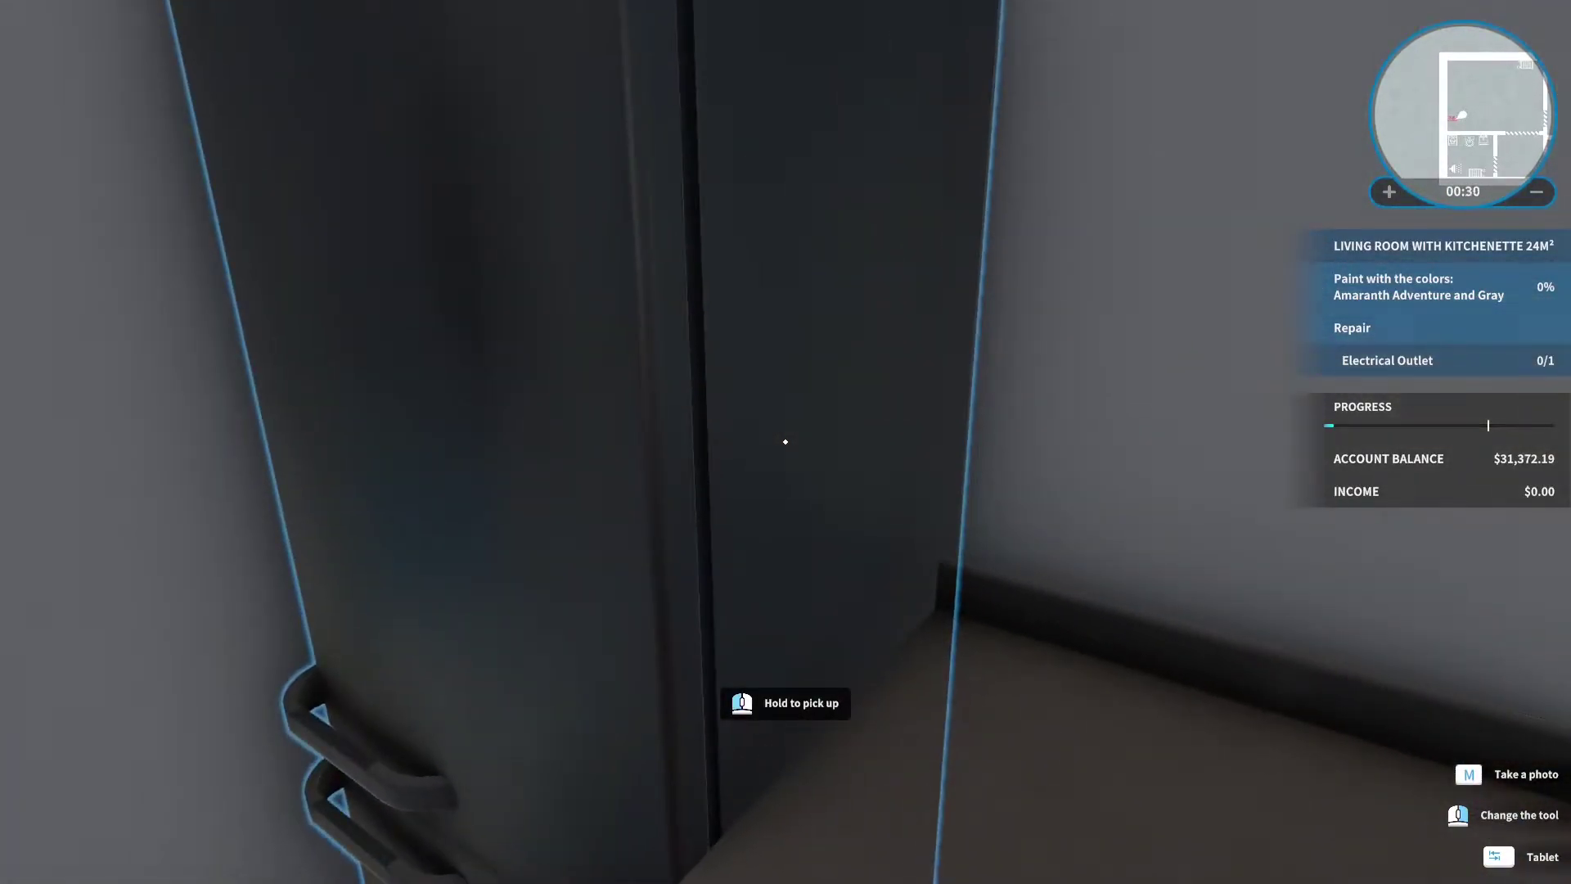
pyautogui.press('s')
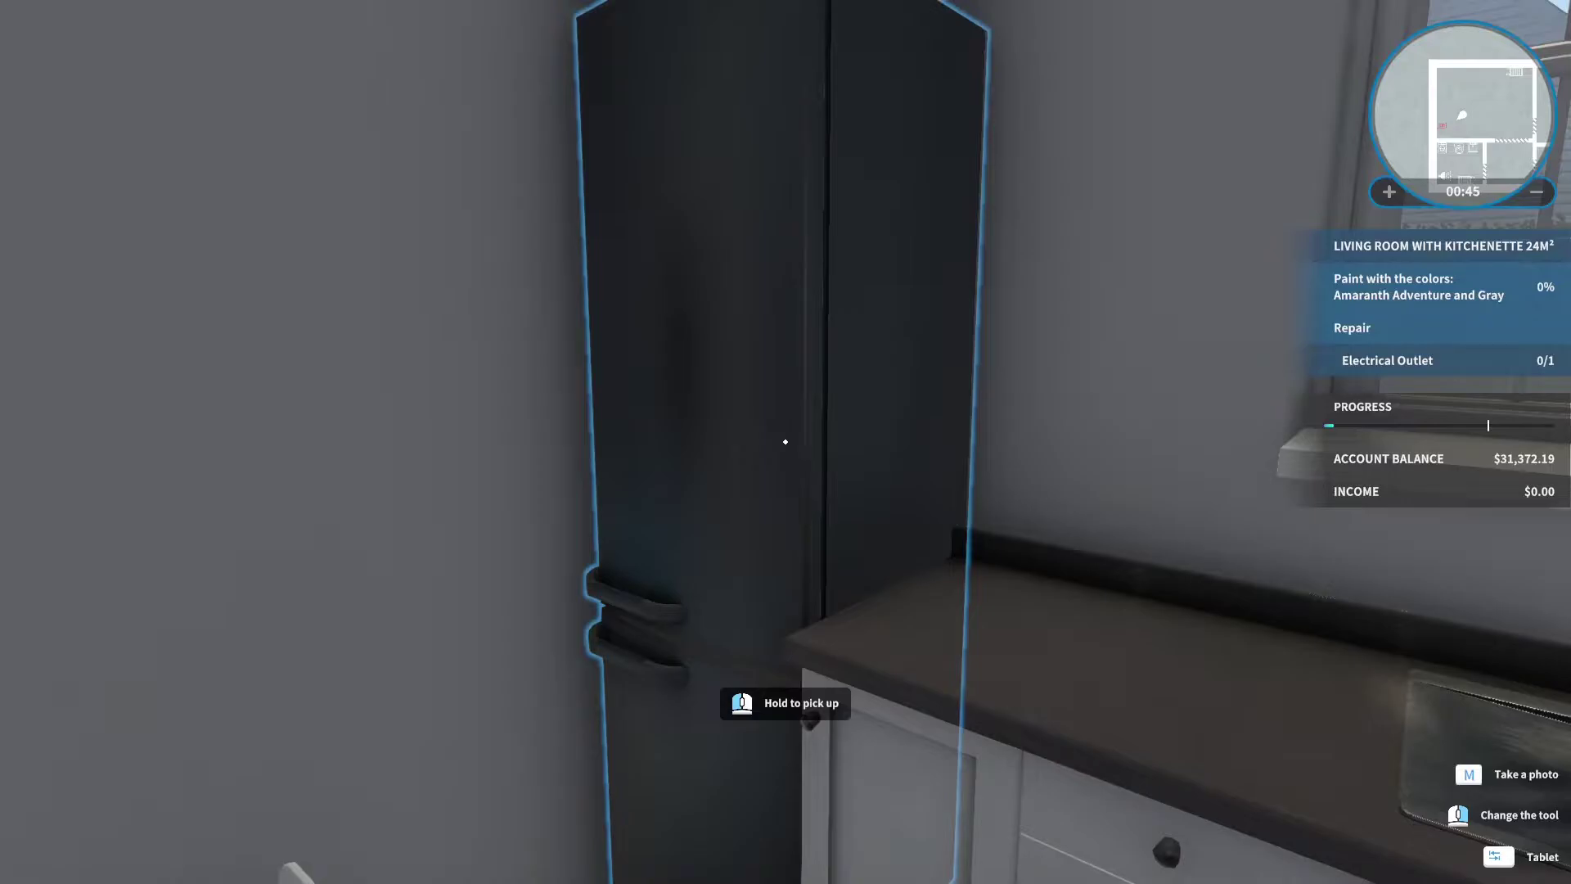
# Move the fridge and white kitchen cabinet aside to expose the wall outlet.
pyautogui.click(786, 443)
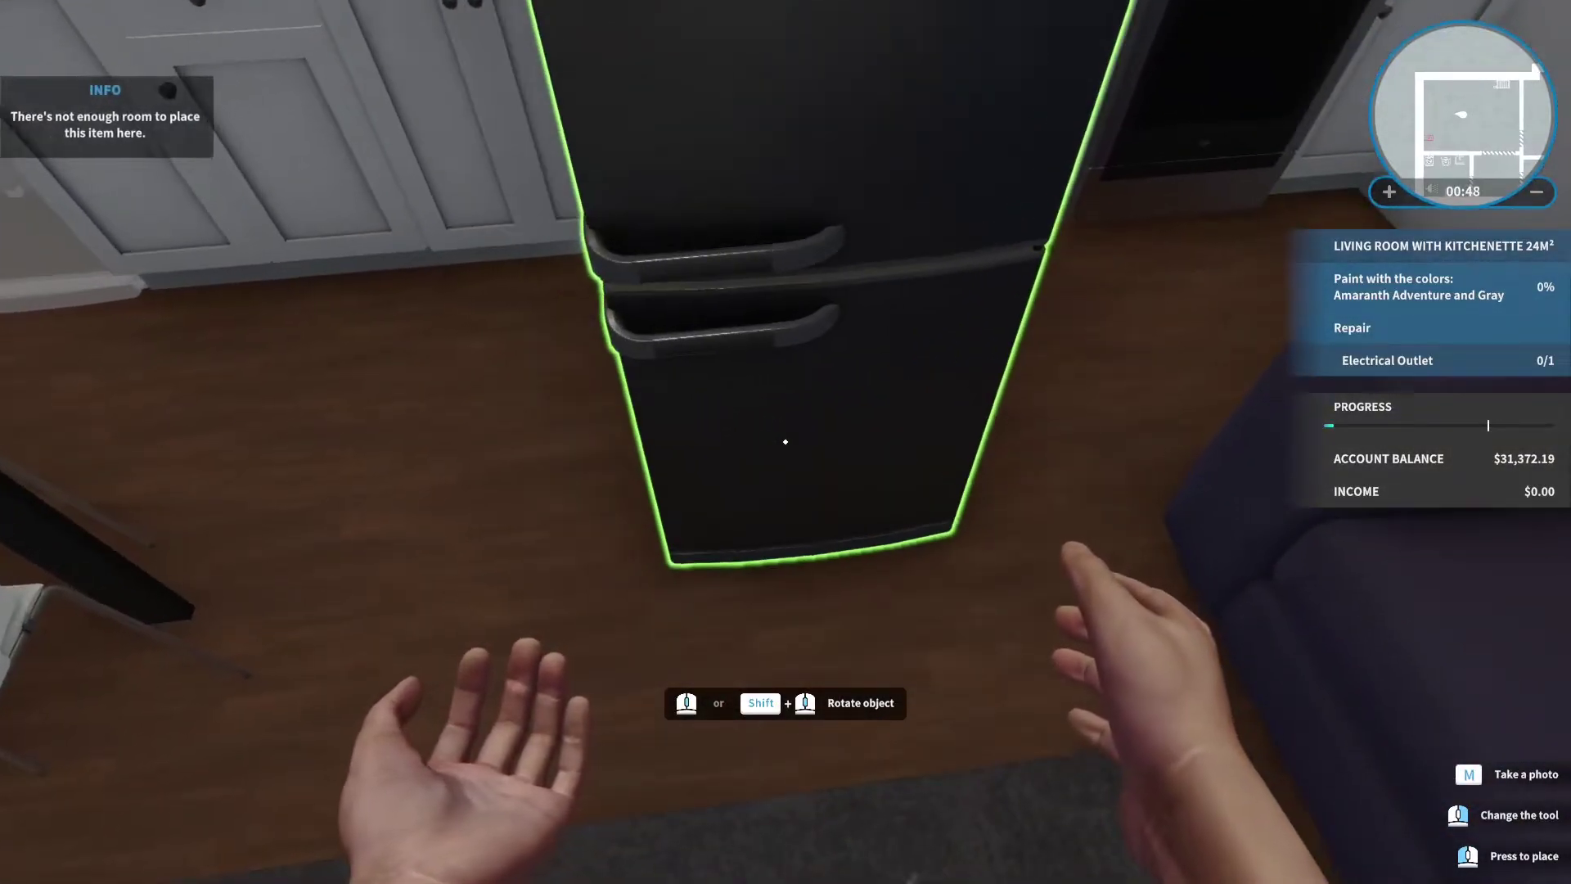
pyautogui.click(787, 443)
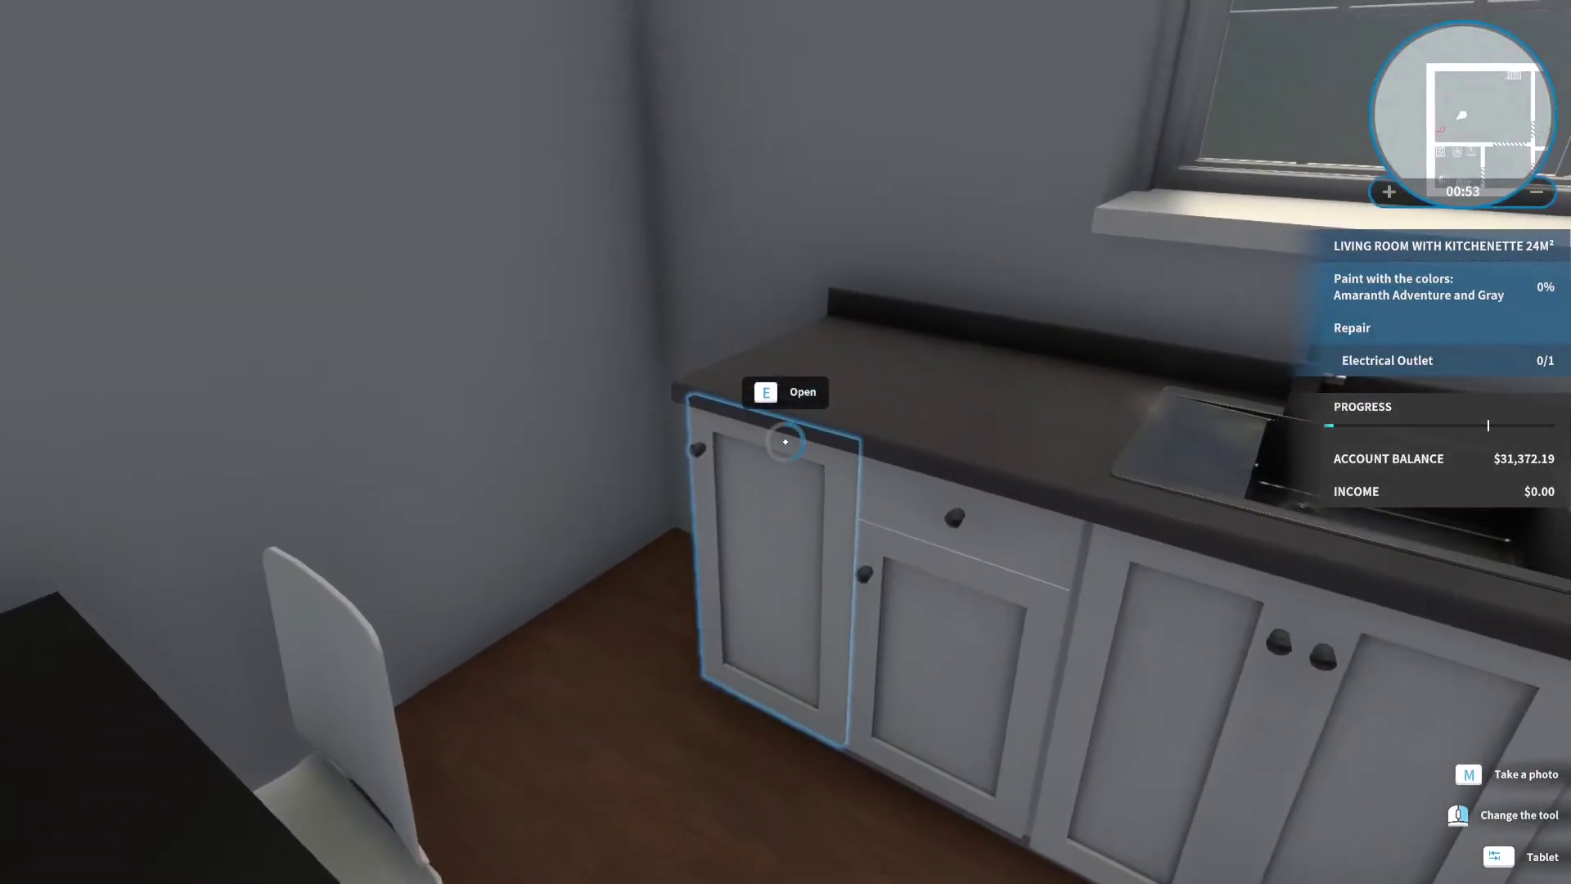
pyautogui.click(786, 442)
pyautogui.click(786, 442)
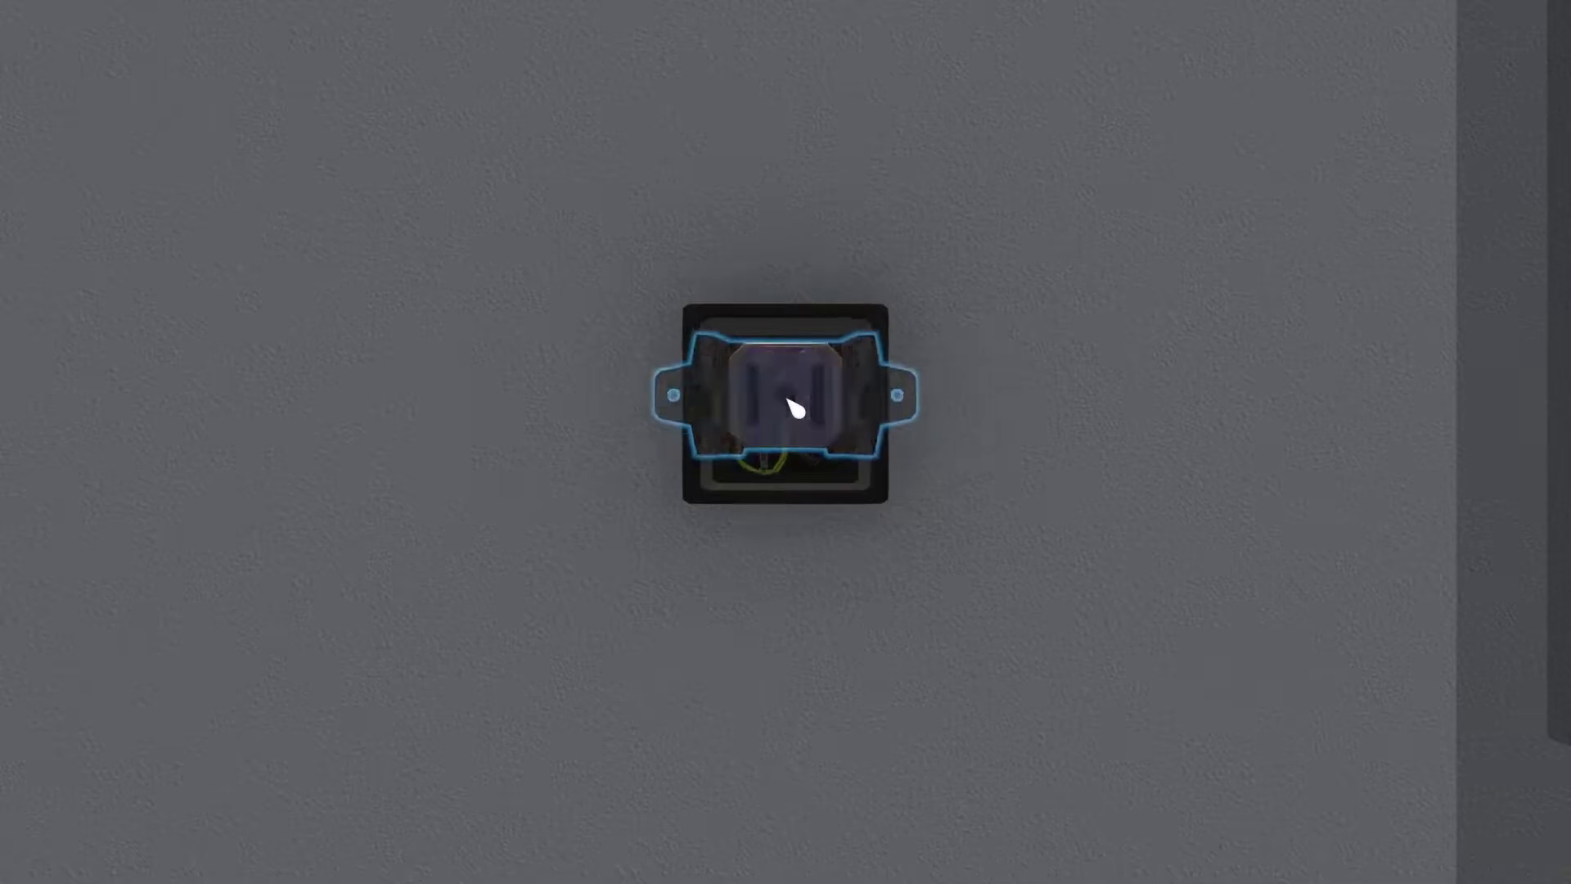
# Pull out the outlet insert and connect and screw down the green, green-yellow and brown wires.
pyautogui.click(786, 408)
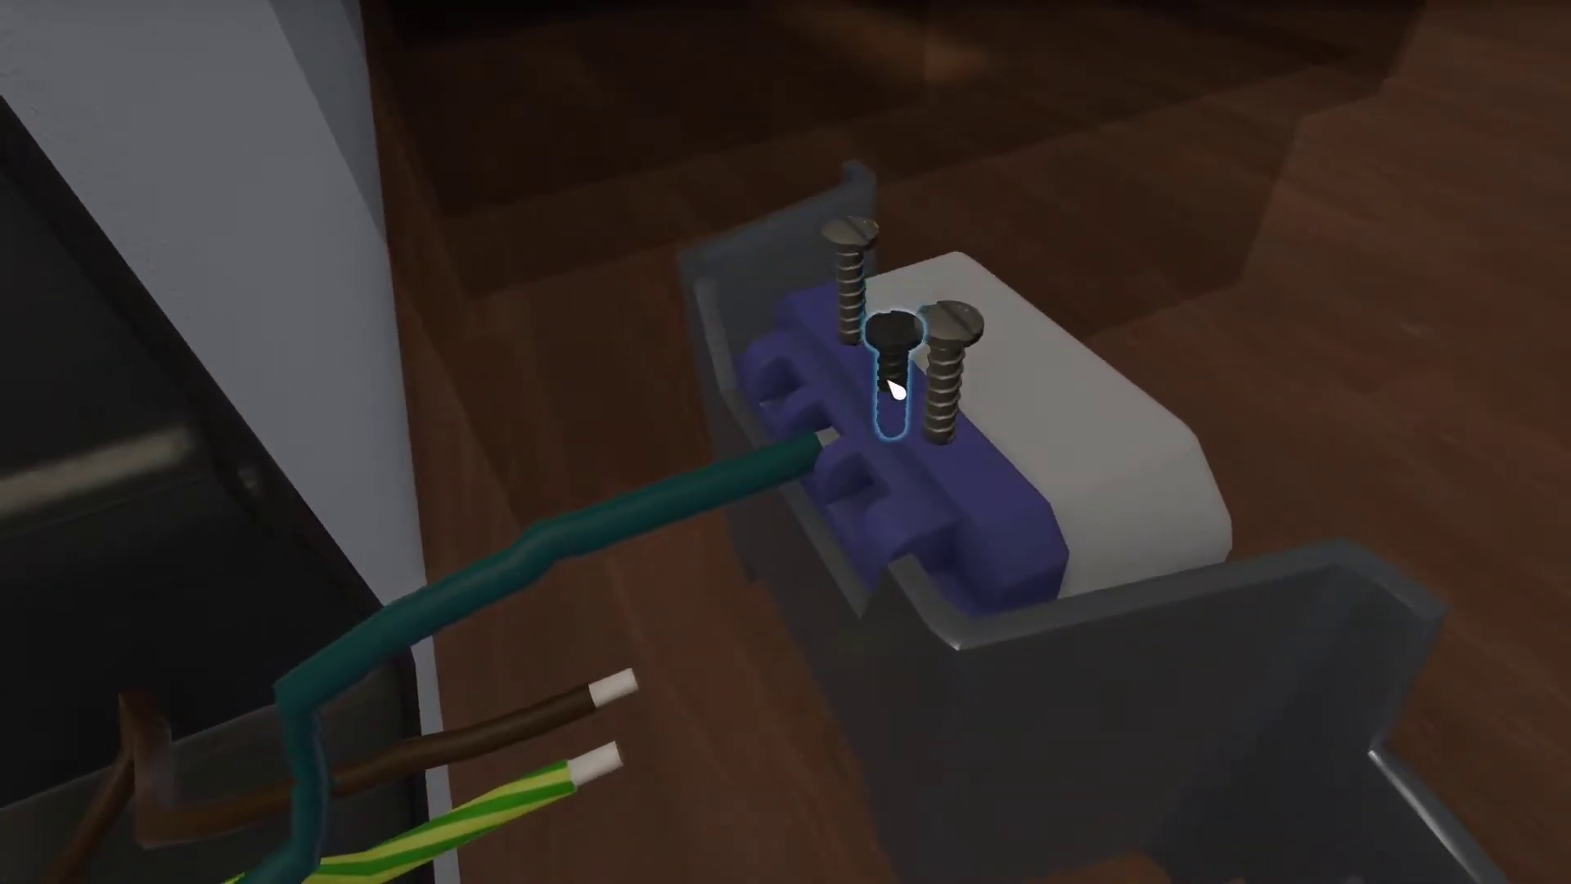
pyautogui.click(893, 392)
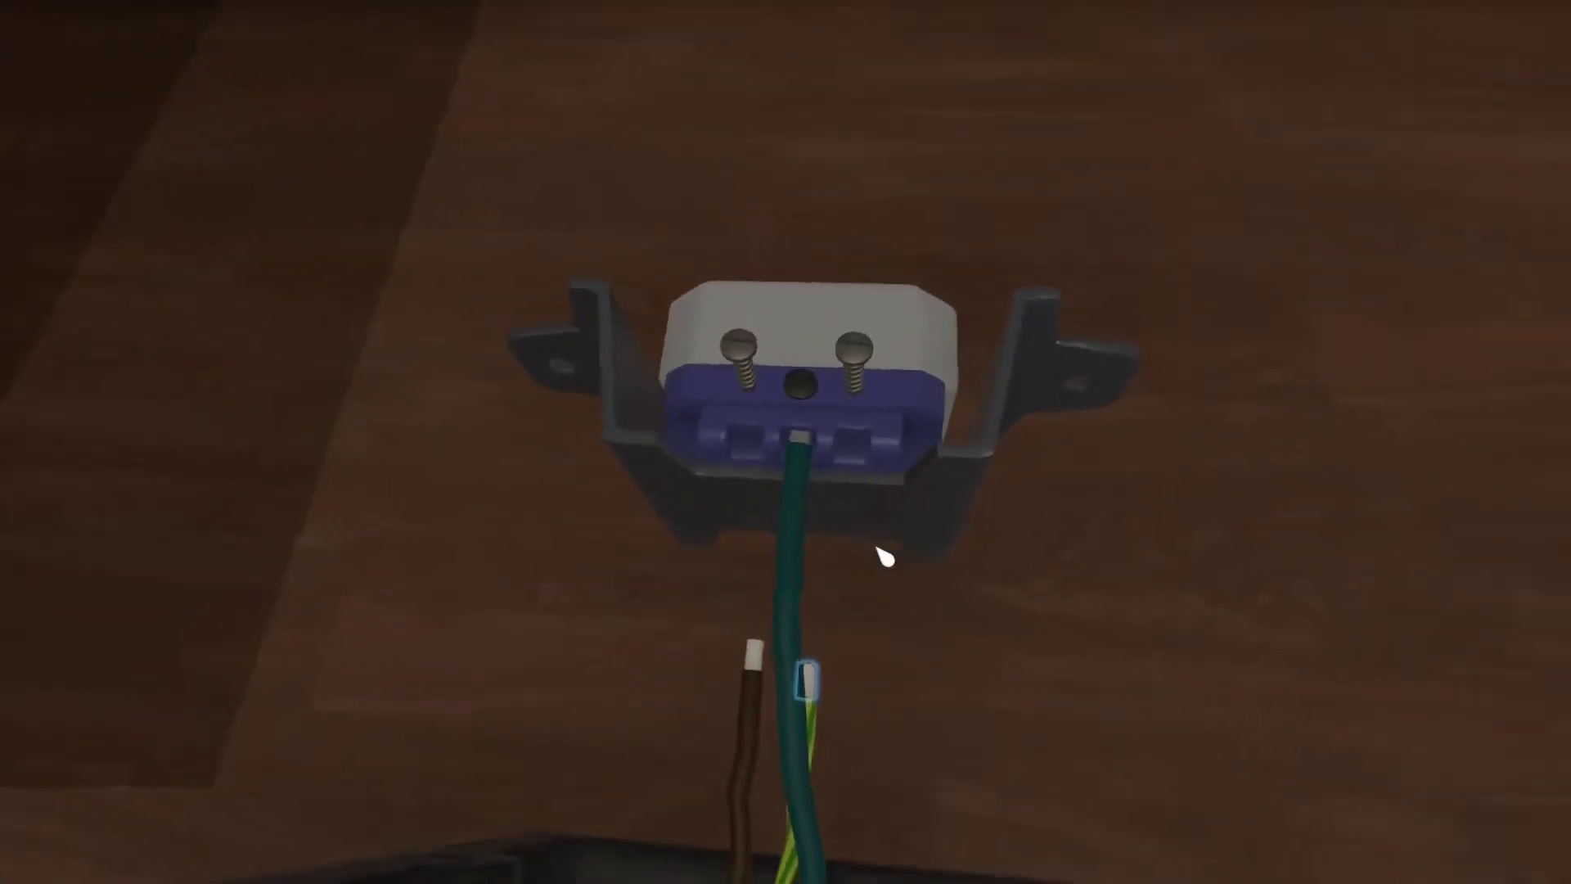
pyautogui.click(821, 667)
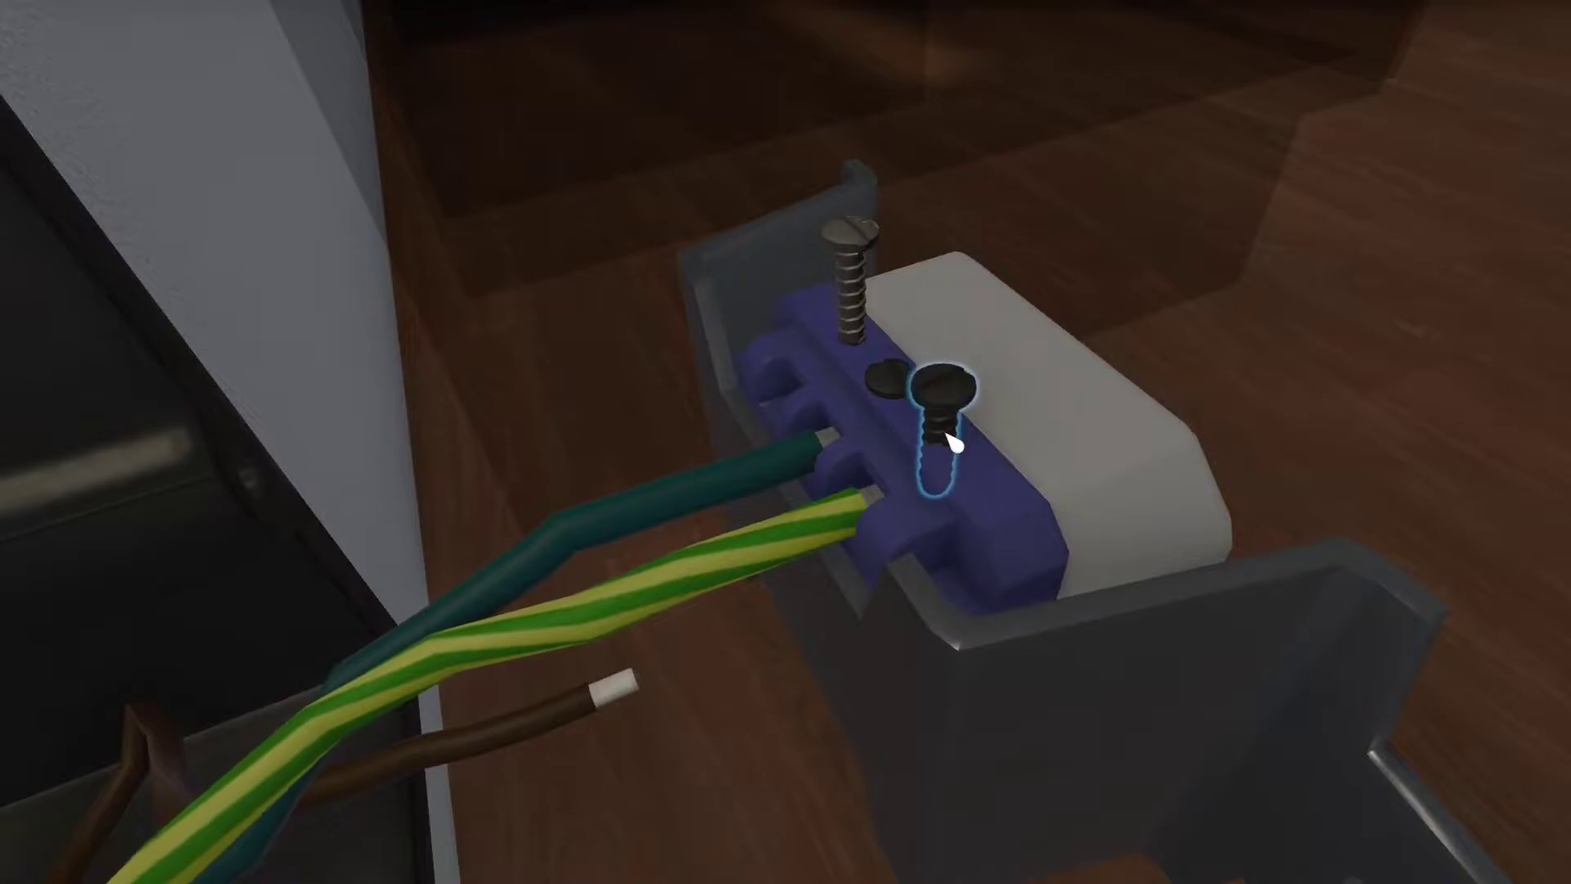
pyautogui.click(954, 454)
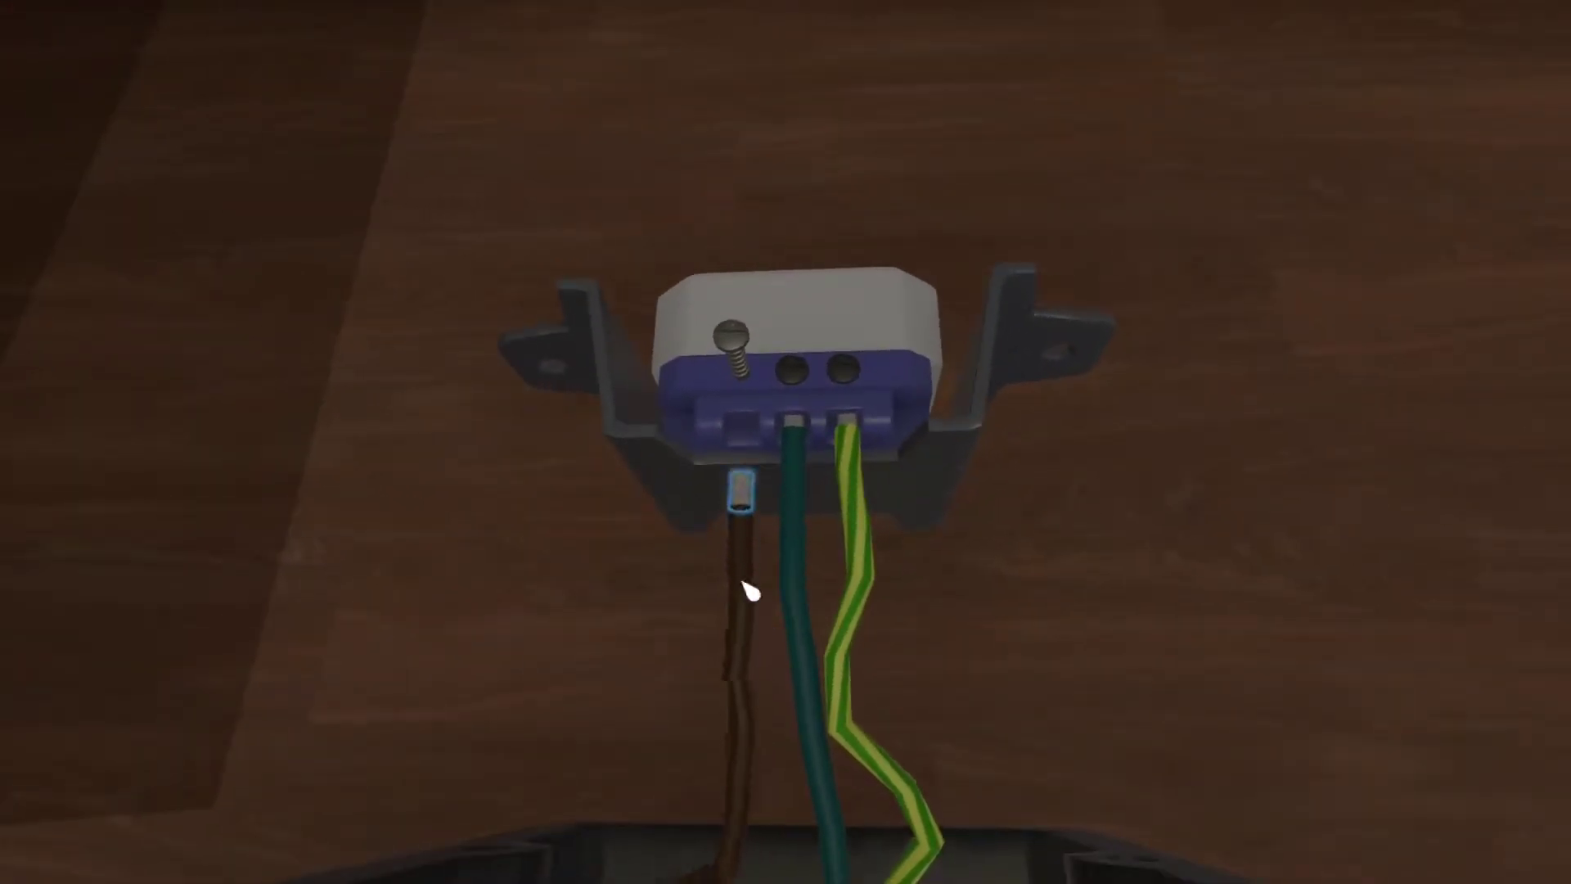
pyautogui.click(741, 573)
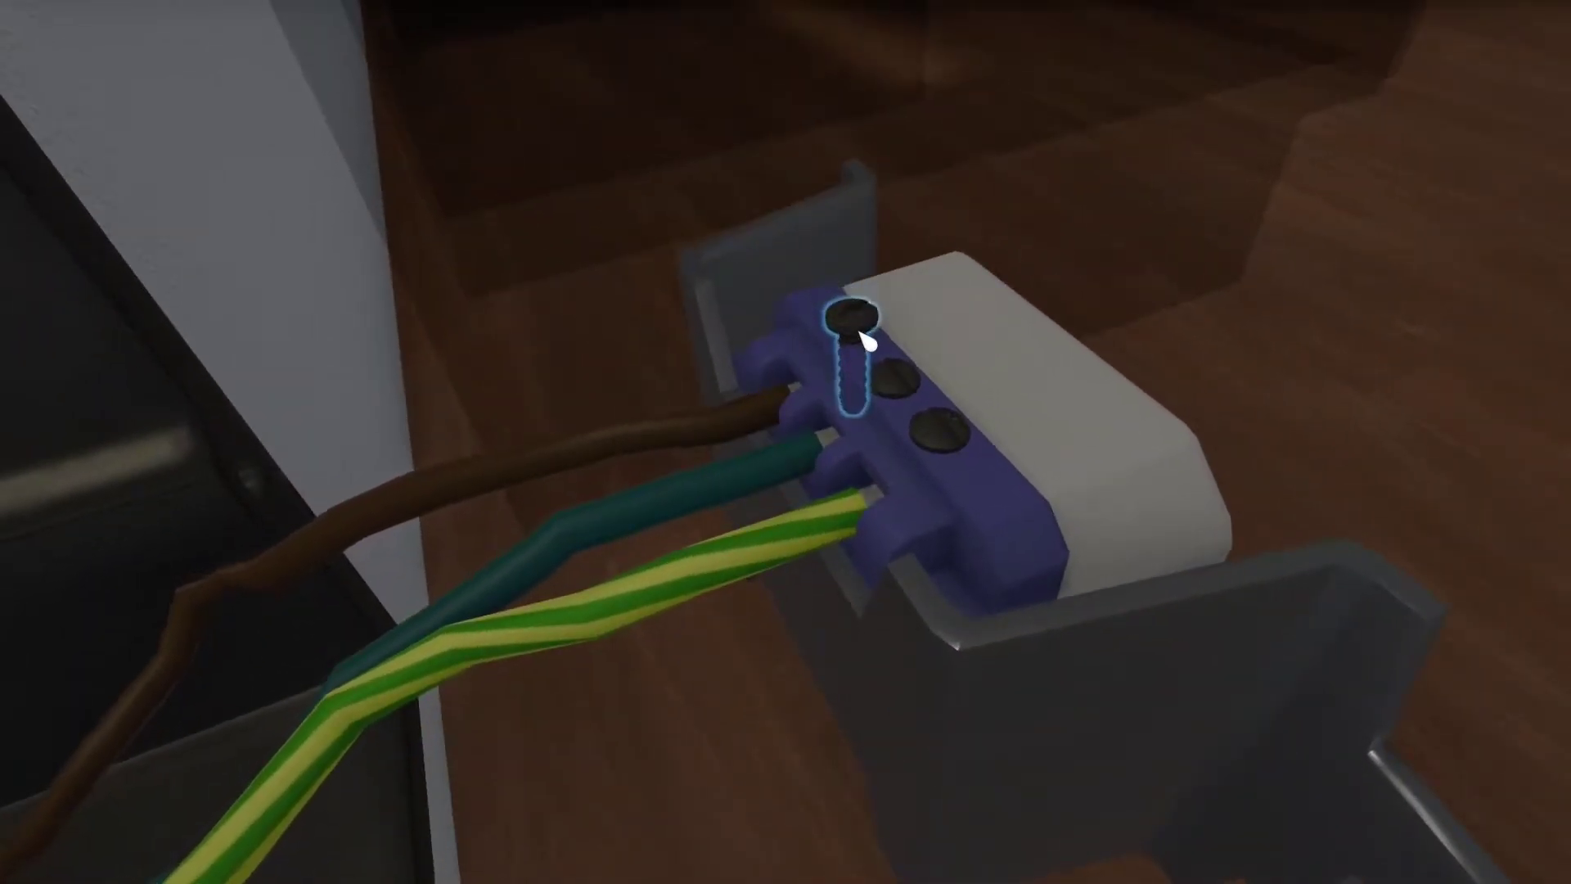
pyautogui.click(866, 340)
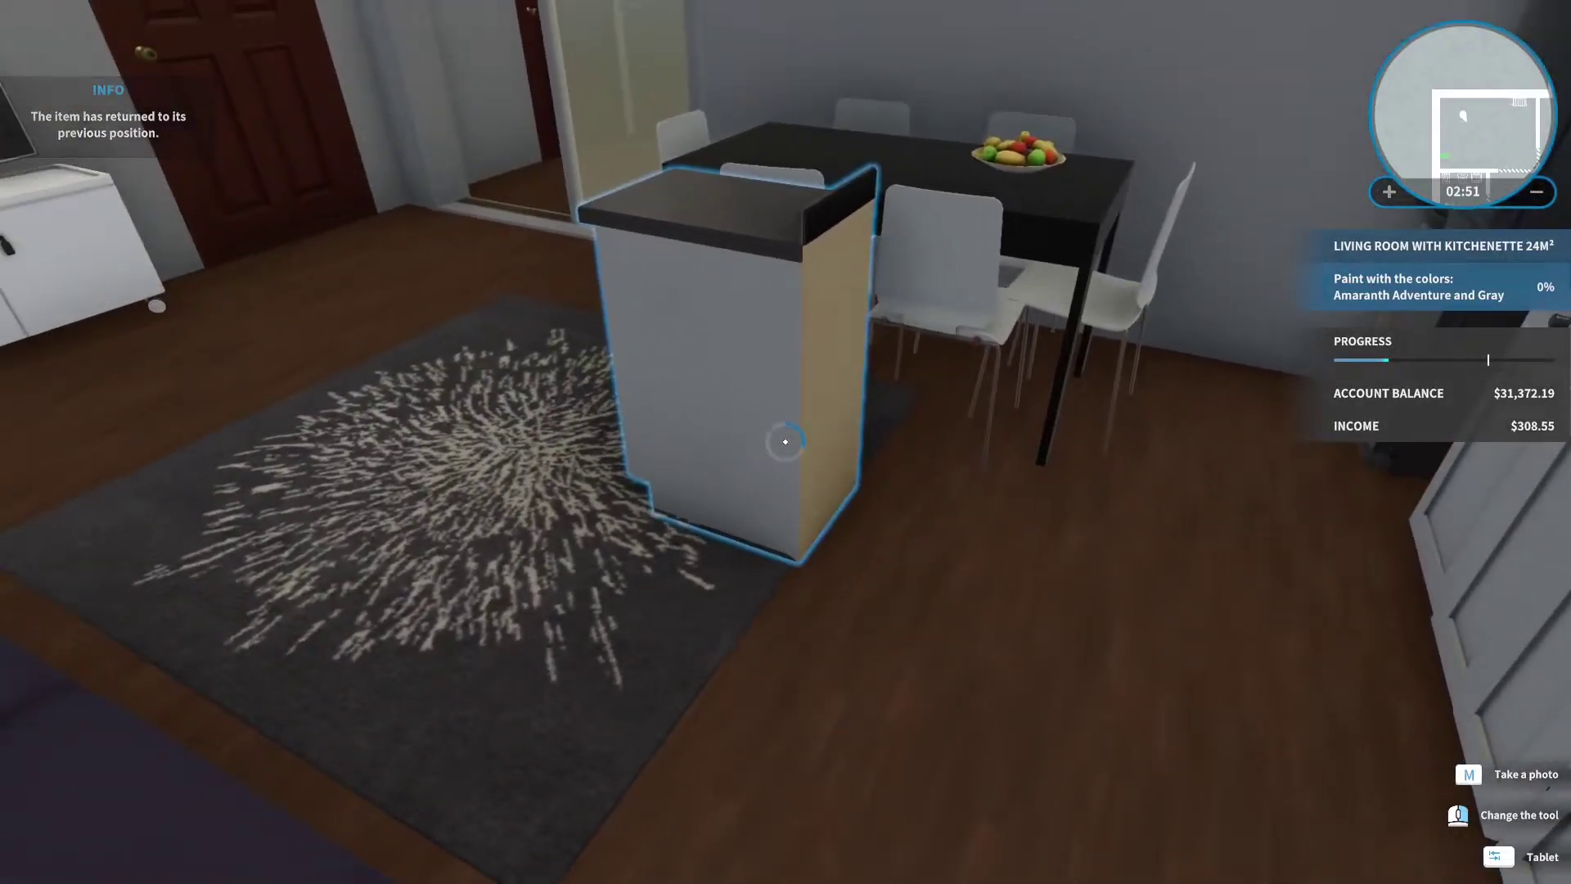
# Set the kitchen counter cabinet back in place beside the fridge.
pyautogui.click(786, 443)
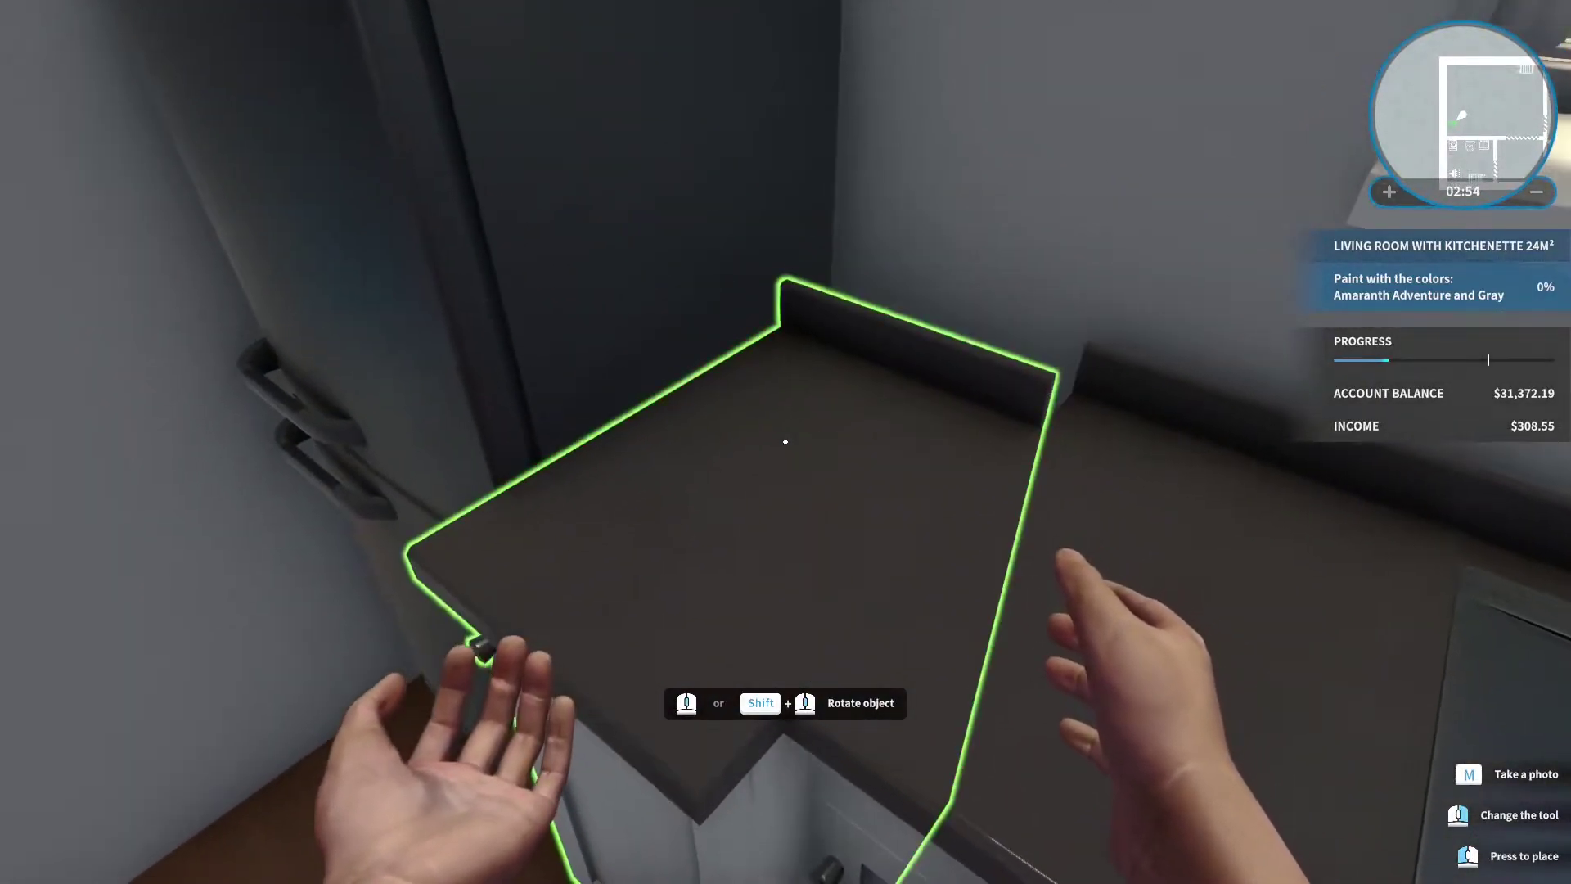
pyautogui.click(786, 442)
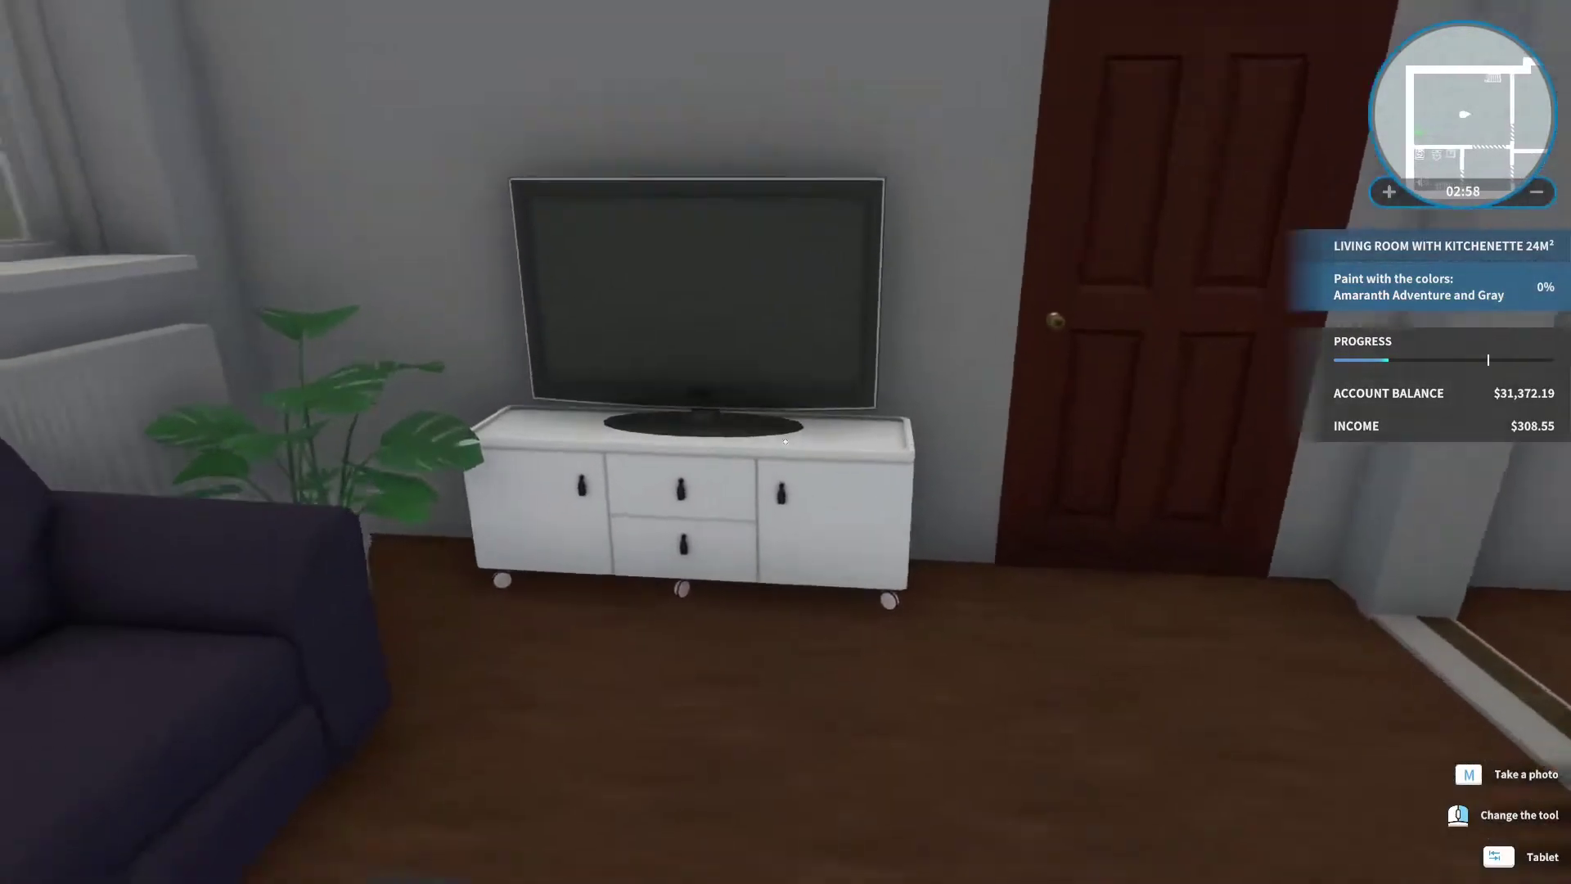
pyautogui.press('Tab')
pyautogui.press('Tab')
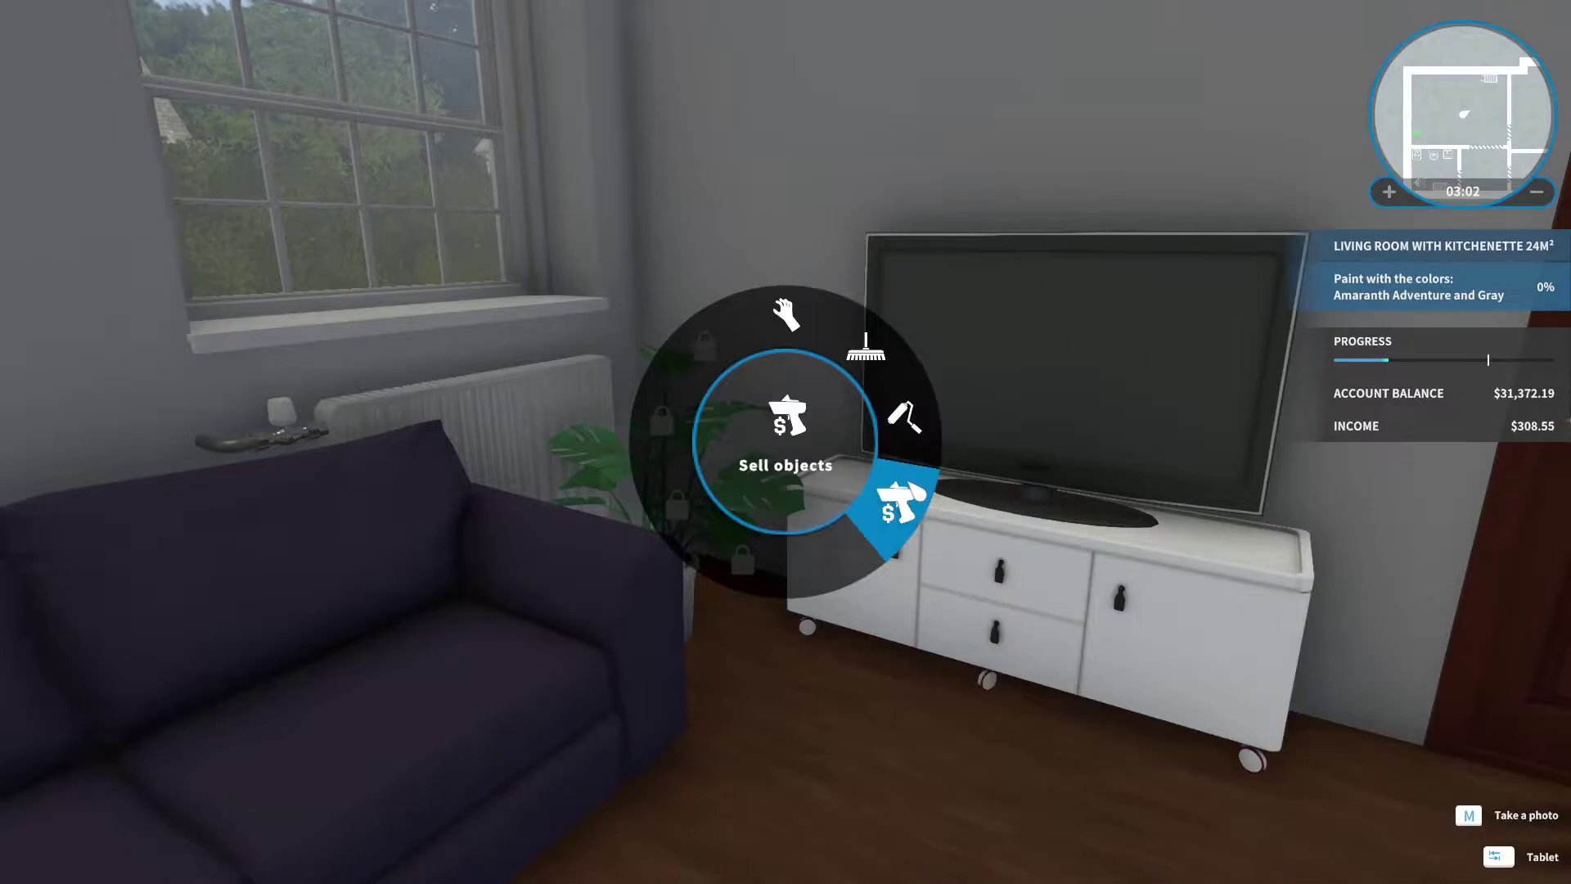
# Equip the paint roller at the wall beside the TV and view the painting task.
pyautogui.click(933, 461)
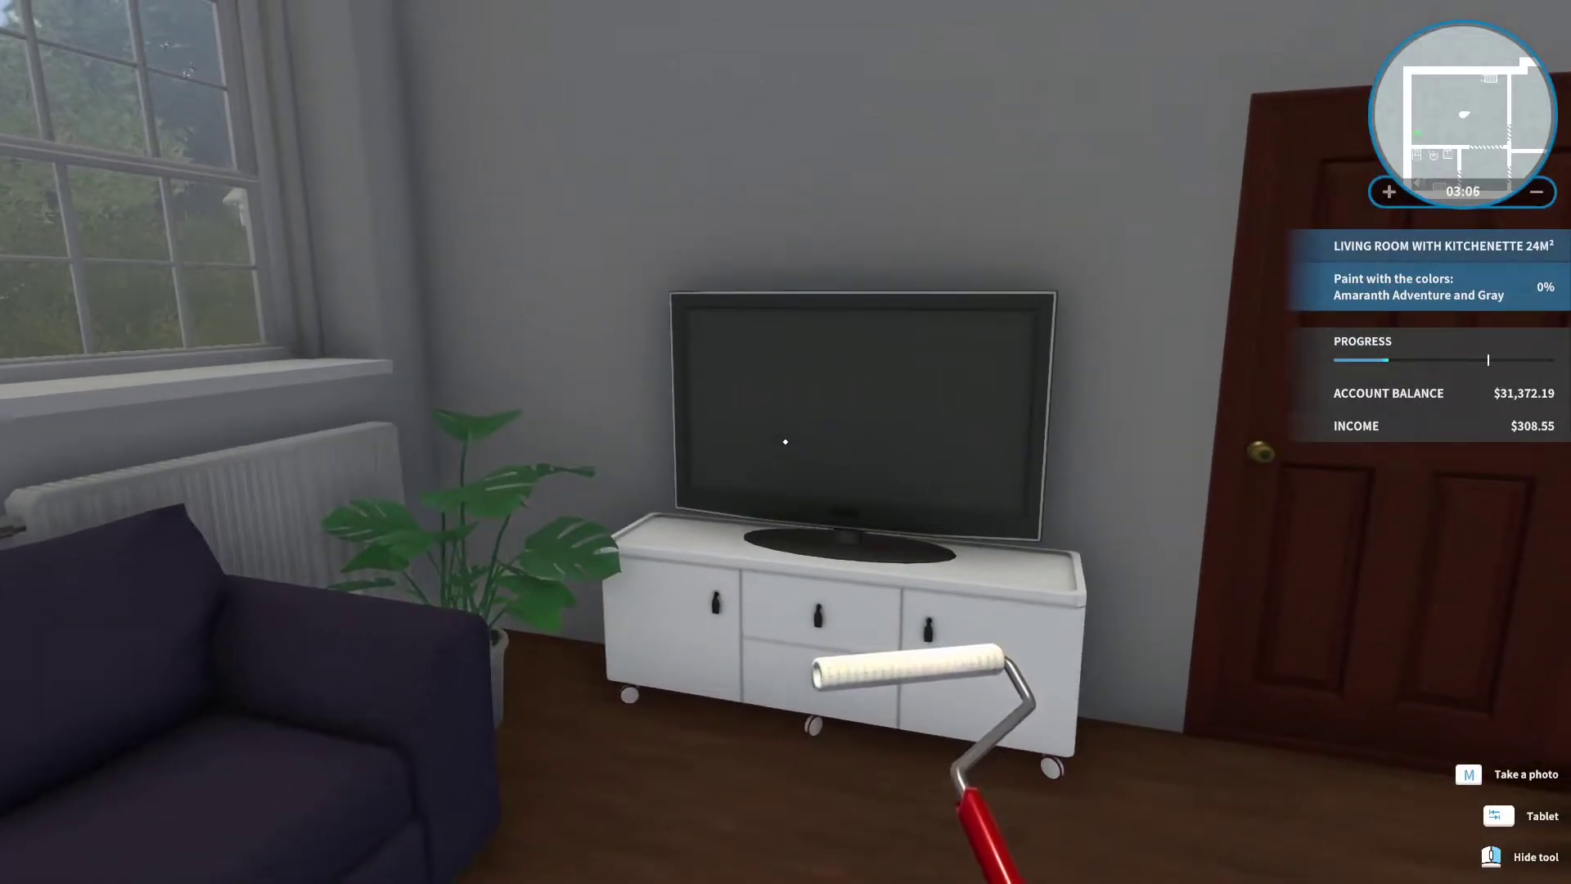
pyautogui.press('w')
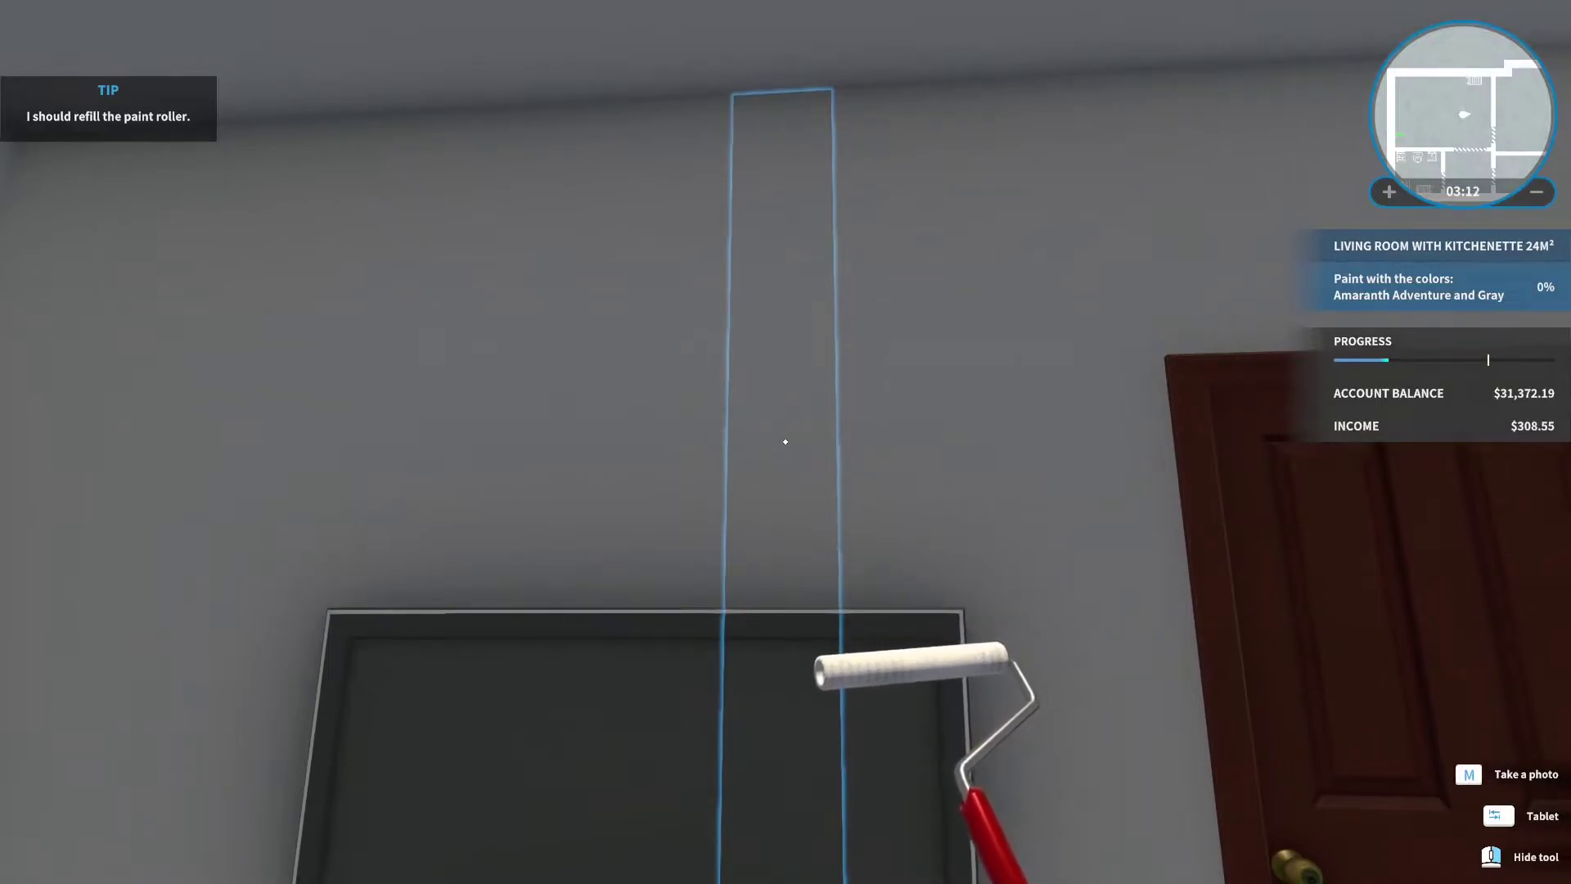
pyautogui.press('Tab')
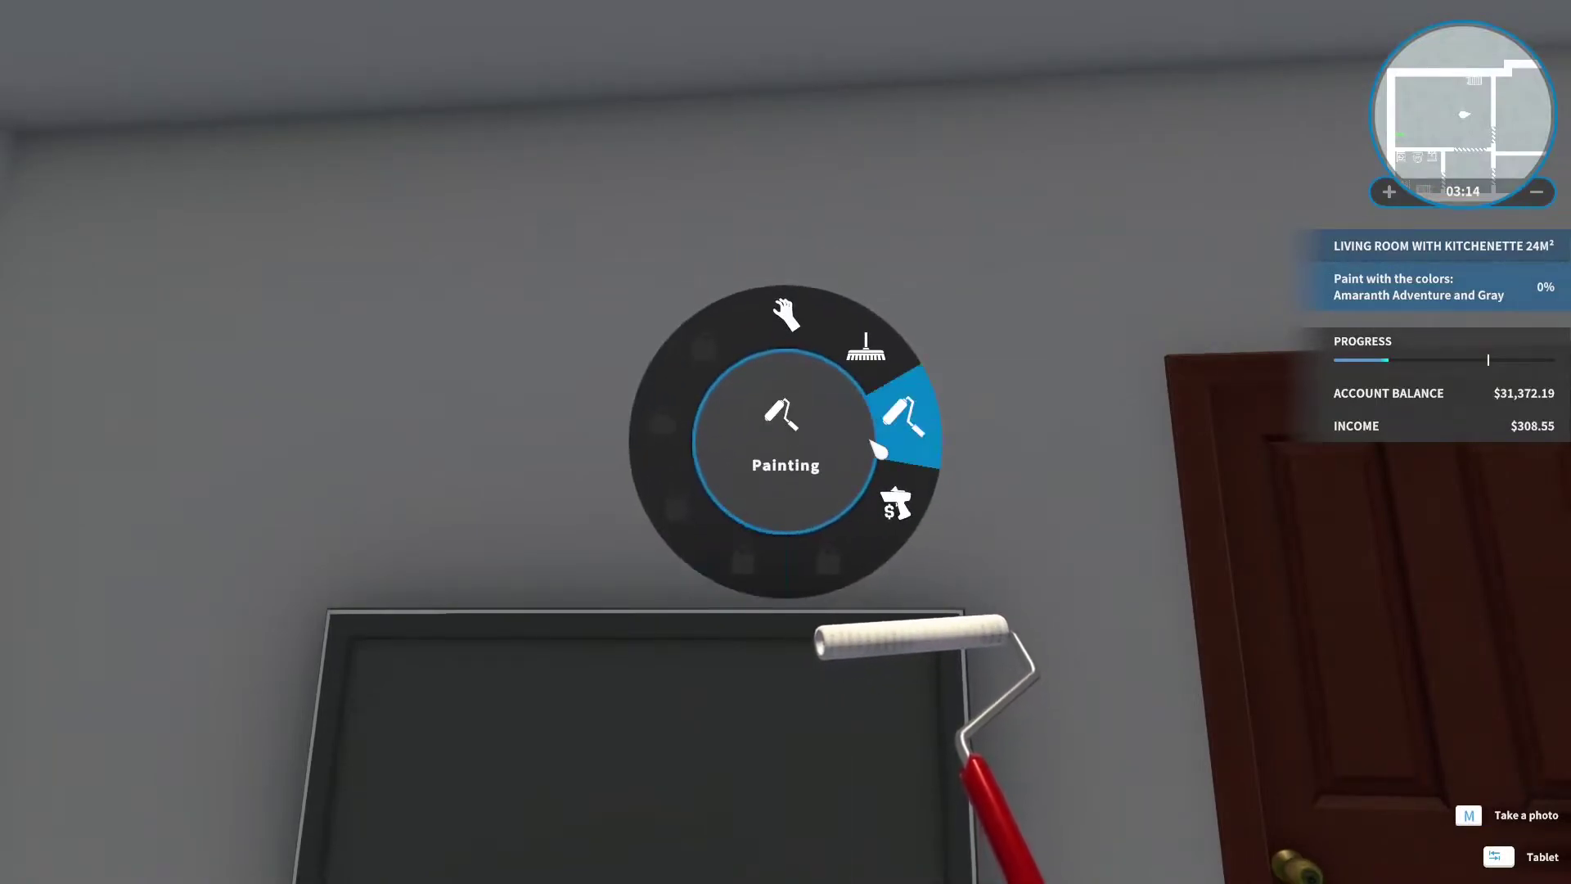
pyautogui.click(879, 450)
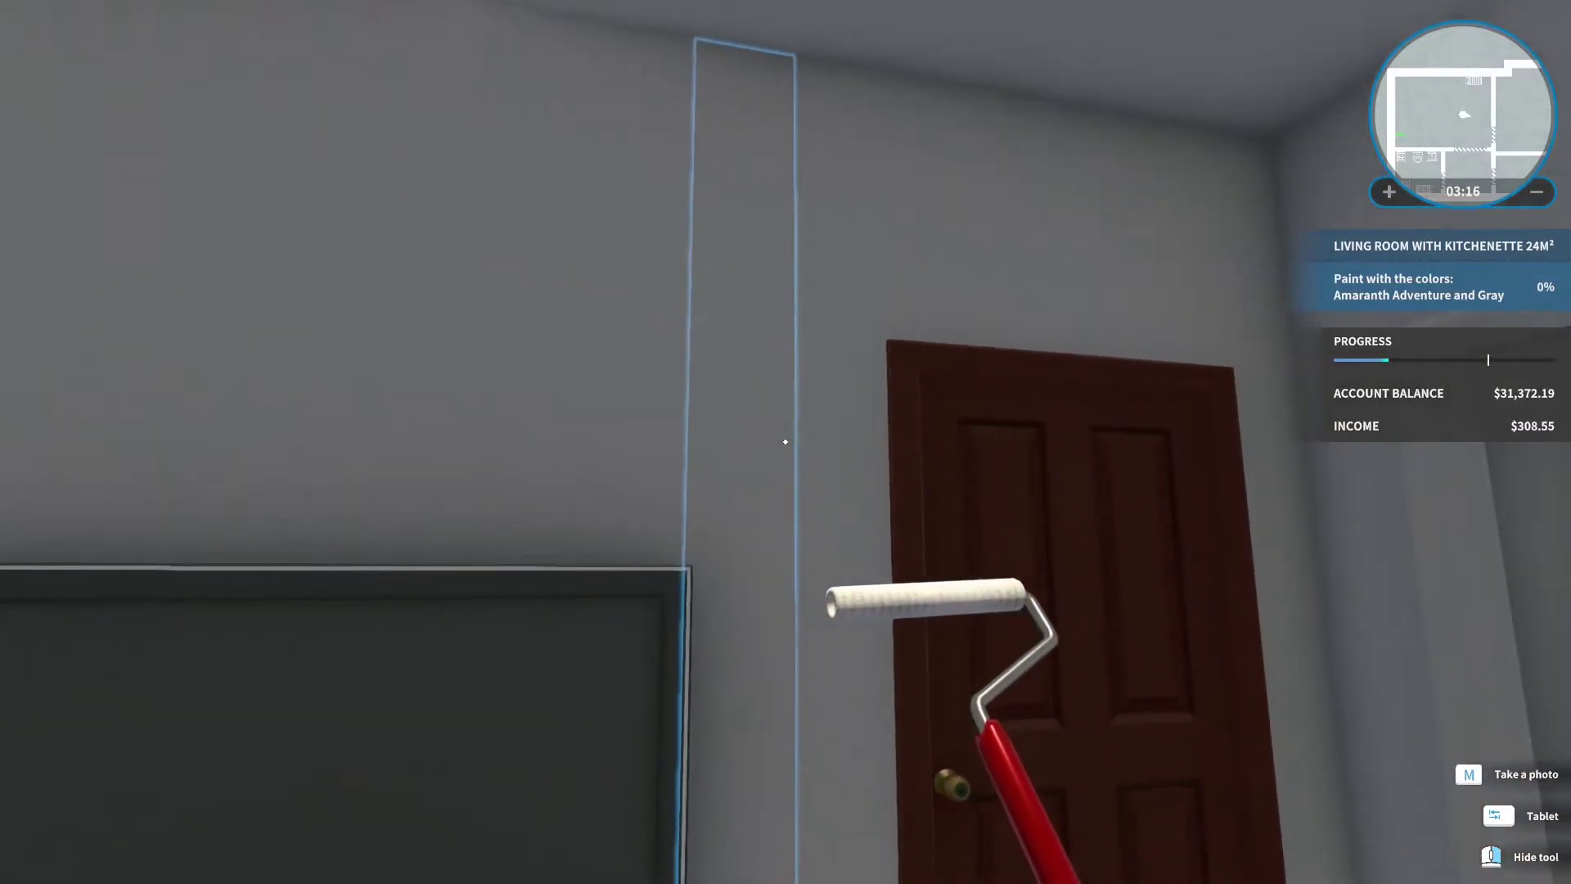
pyautogui.press('t')
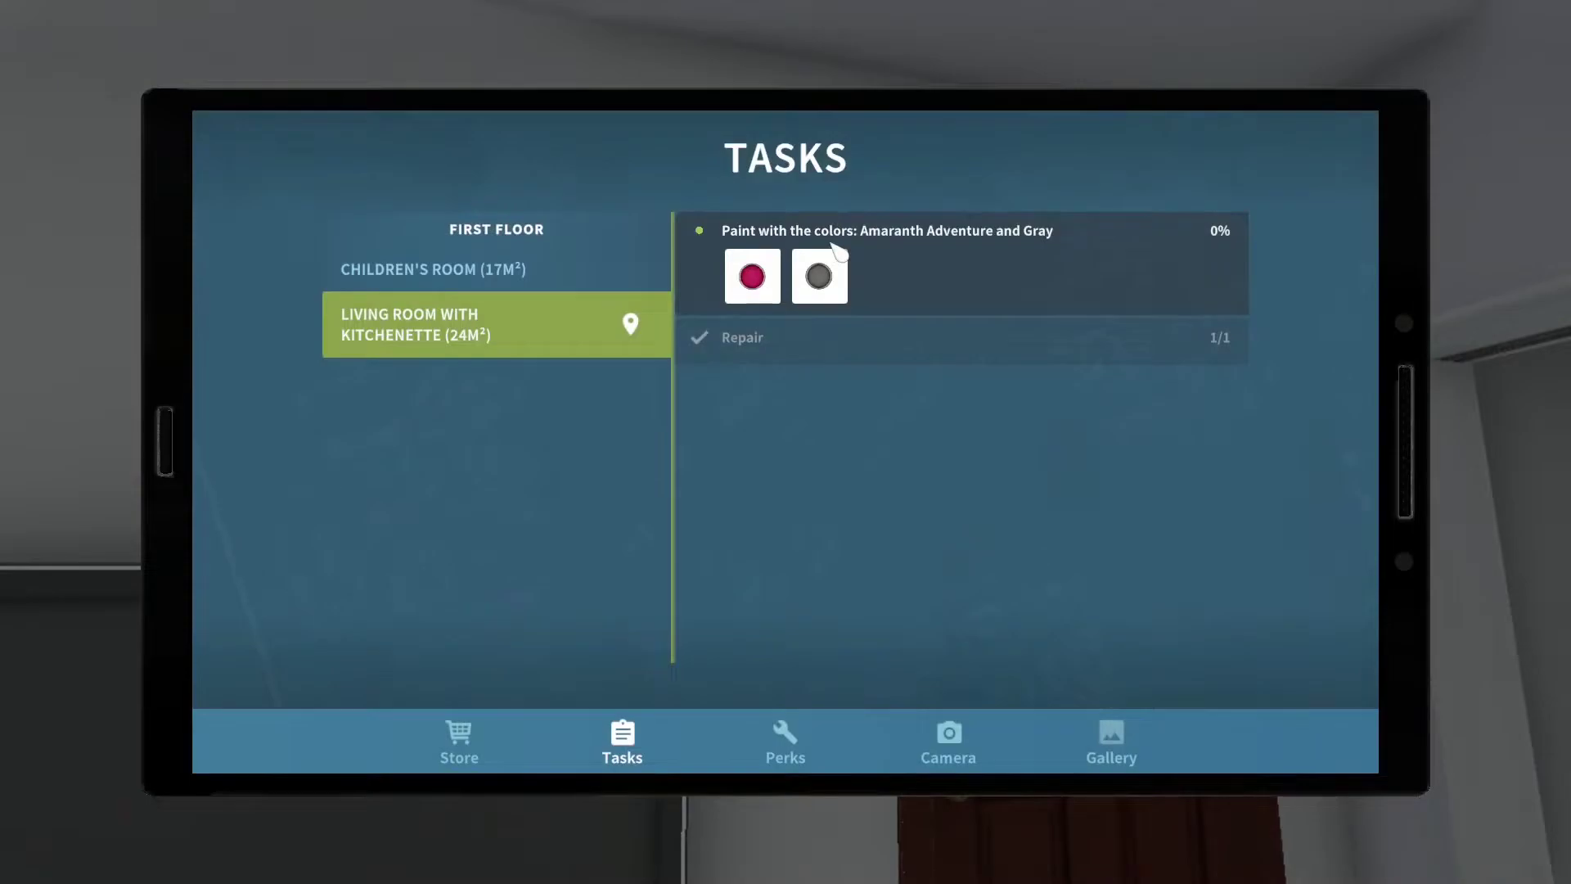
# Buy a medium can of Amaranth Adventure paint from the task list.
pyautogui.click(753, 277)
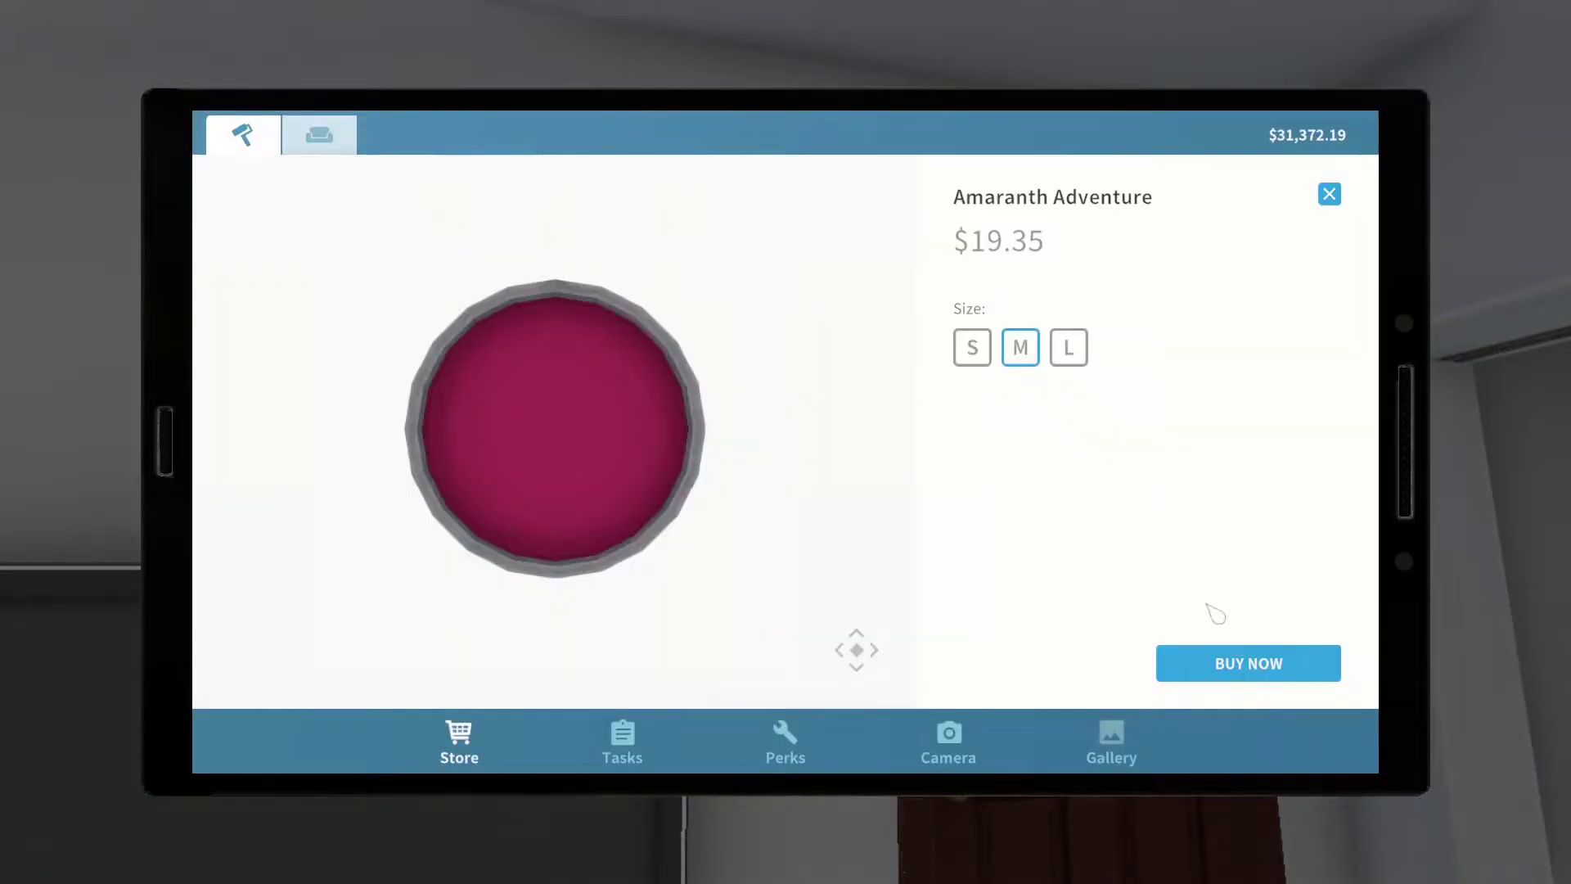
pyautogui.click(1067, 351)
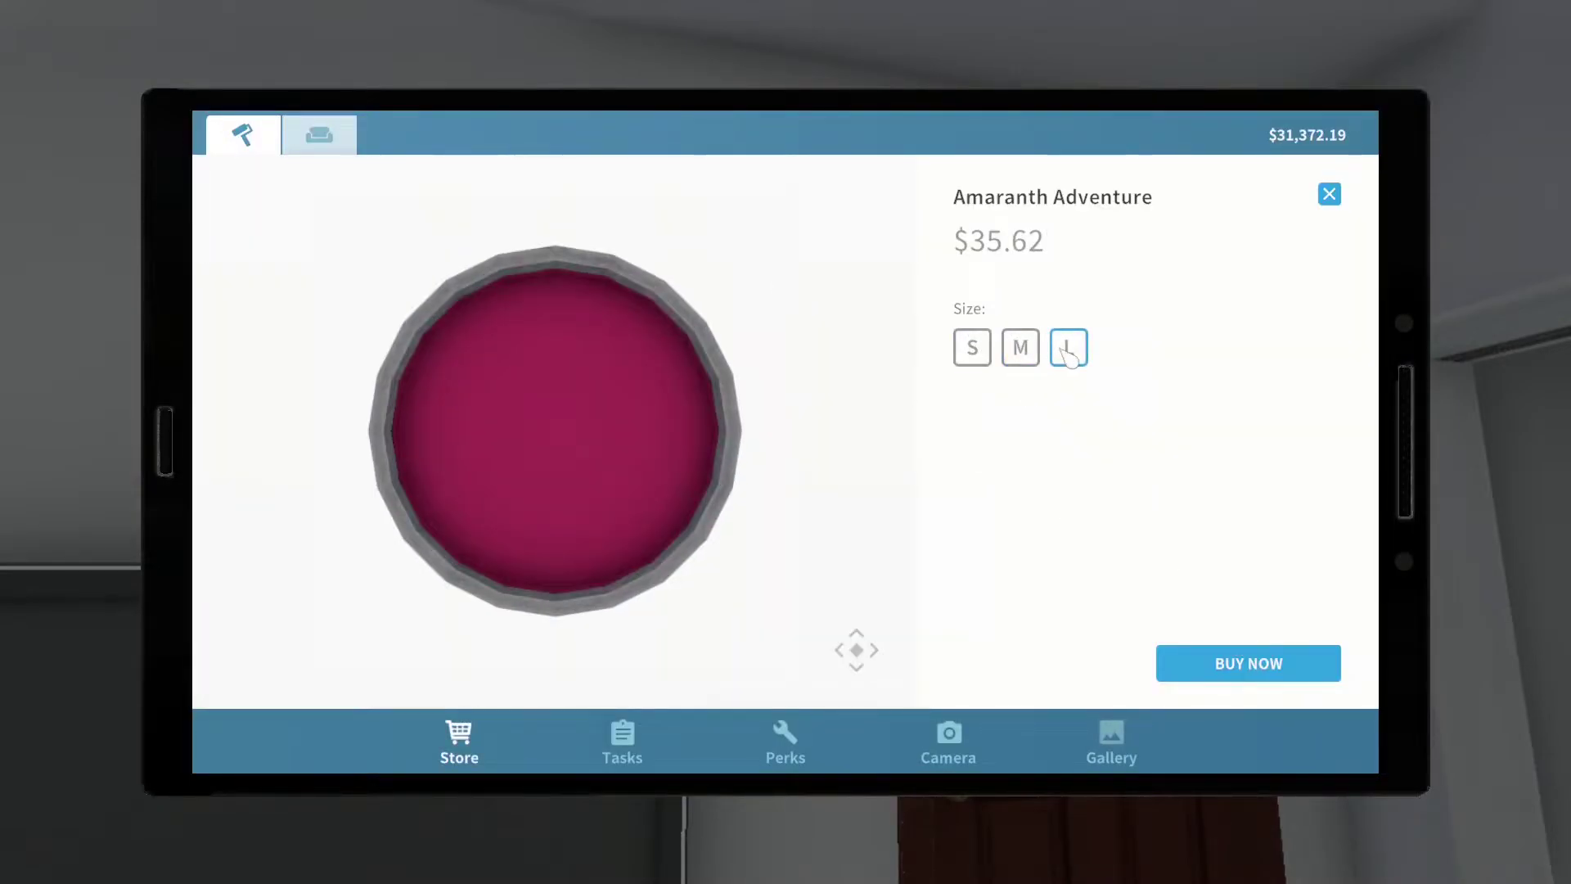
pyautogui.click(973, 349)
pyautogui.click(1024, 350)
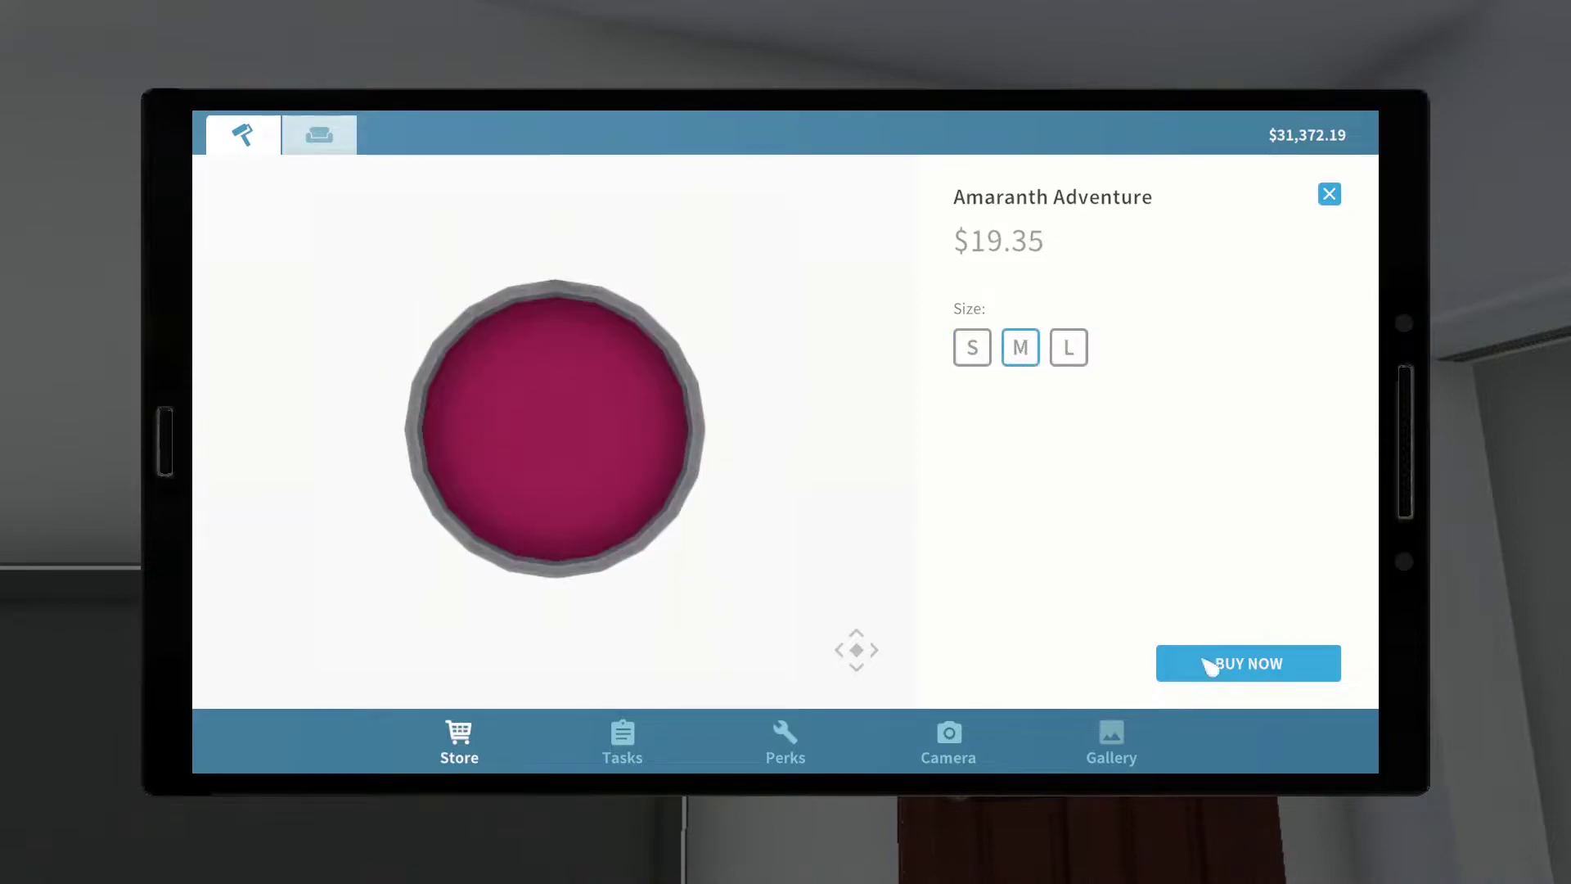
pyautogui.click(1277, 663)
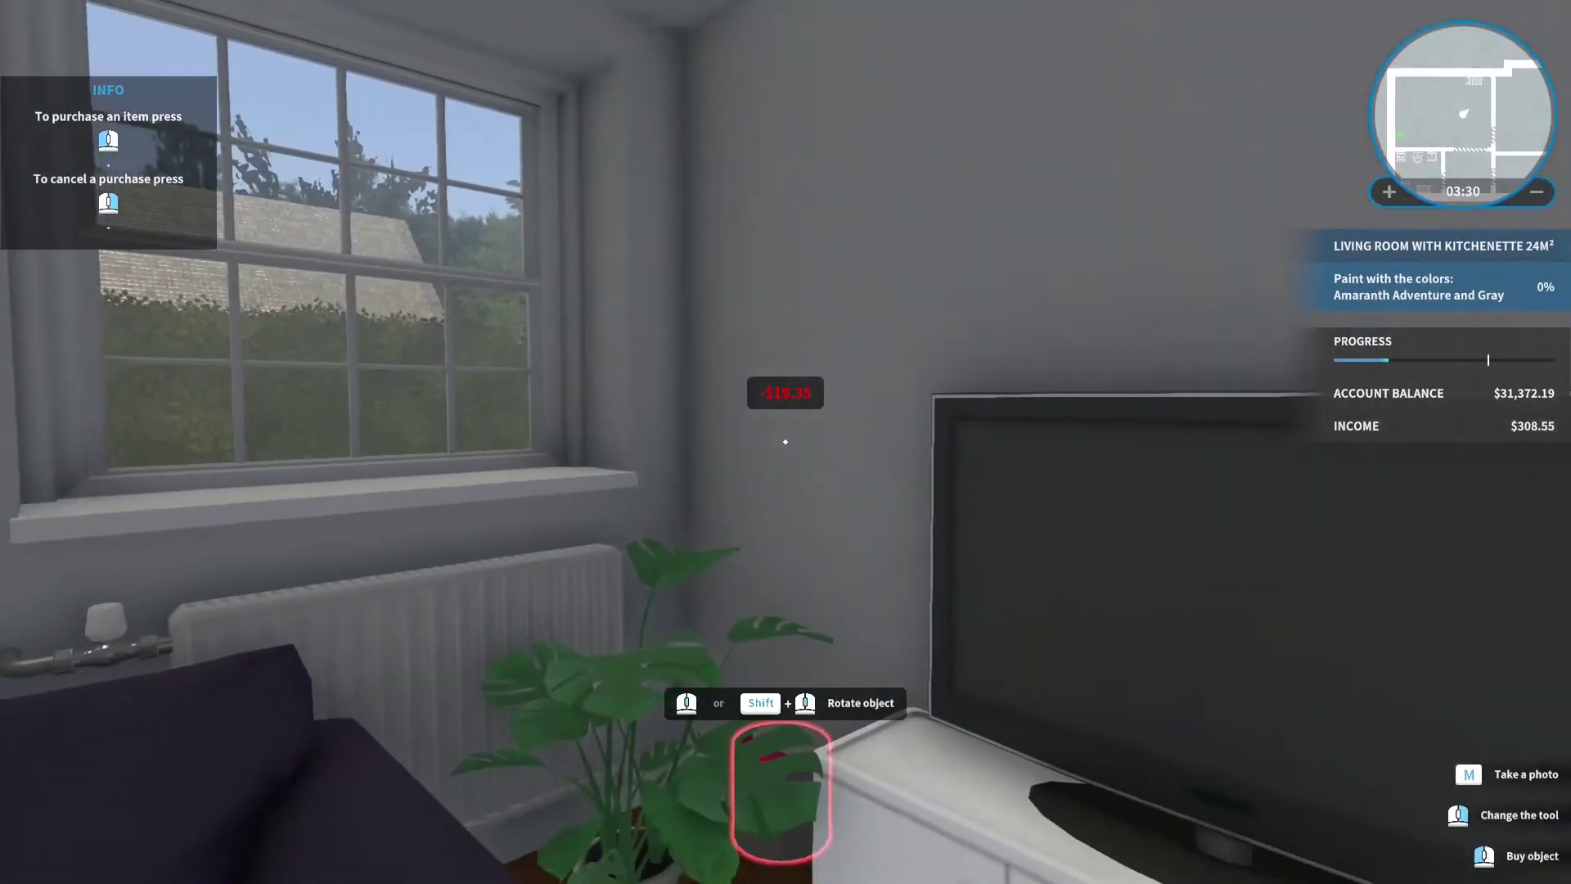
pyautogui.rightClick(786, 443)
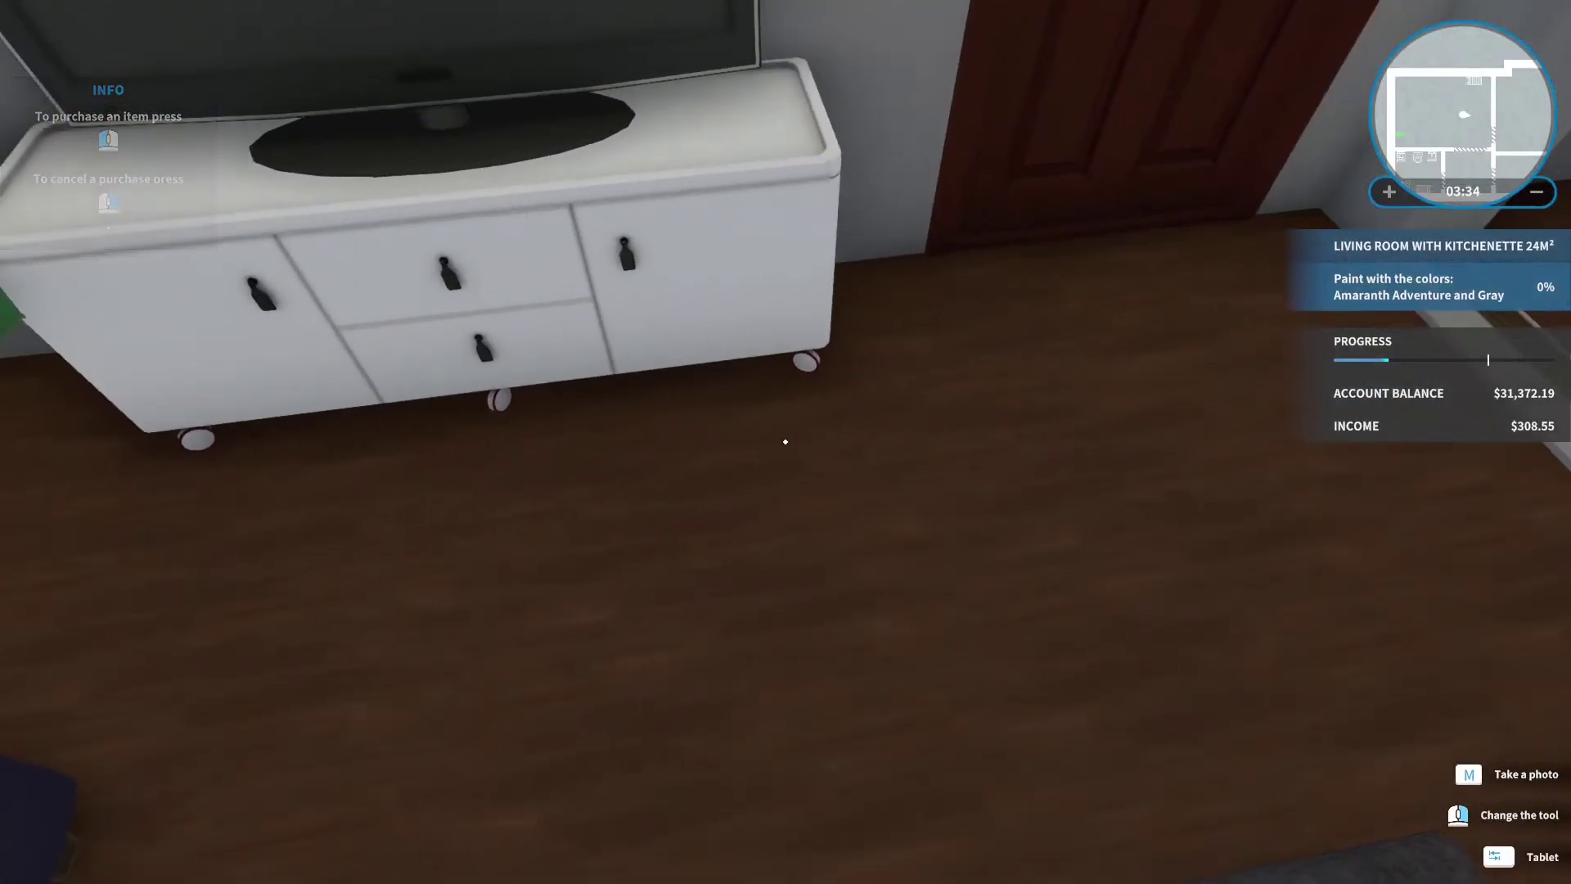
pyautogui.press('Tab')
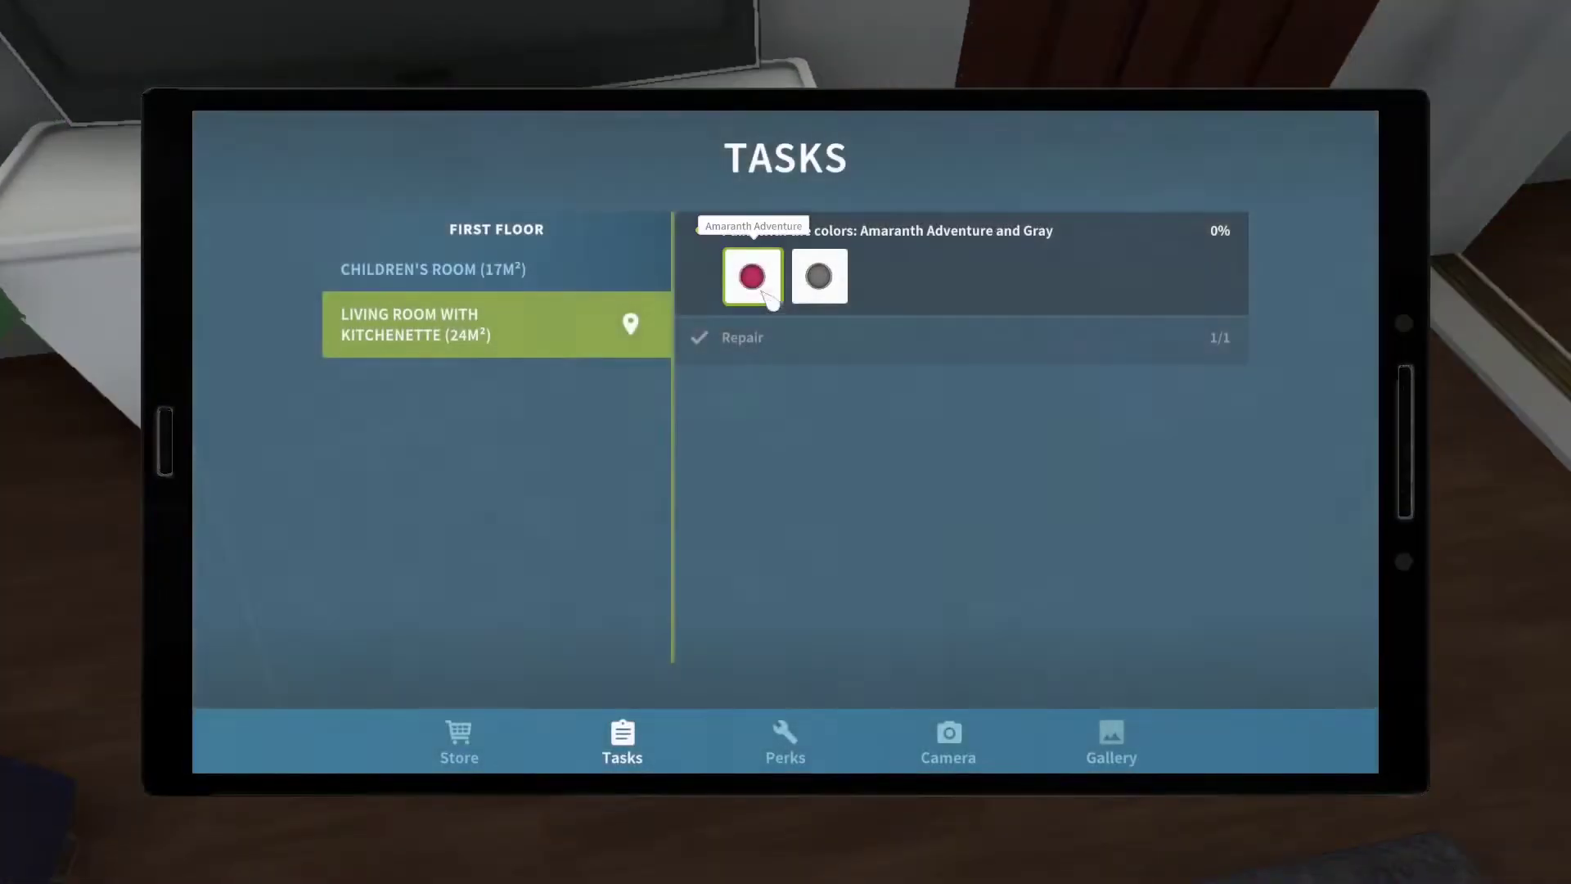
pyautogui.click(756, 278)
pyautogui.click(1264, 665)
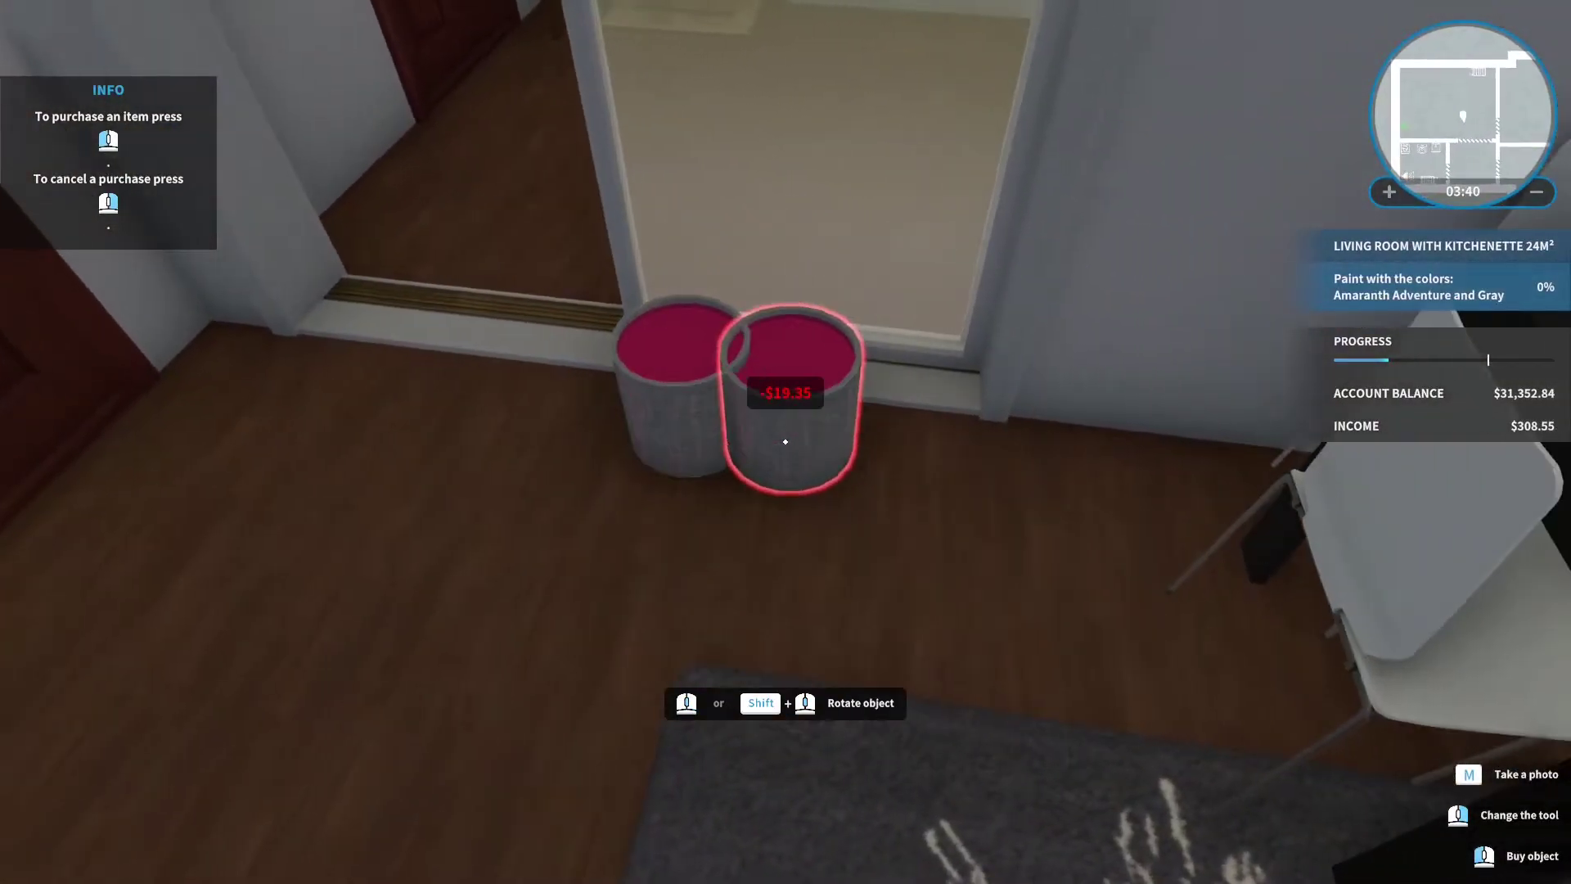
pyautogui.rightClick(785, 443)
# Buy the Gray paint and place its can beside the pink one.
pyautogui.press('Tab')
pyautogui.click(820, 280)
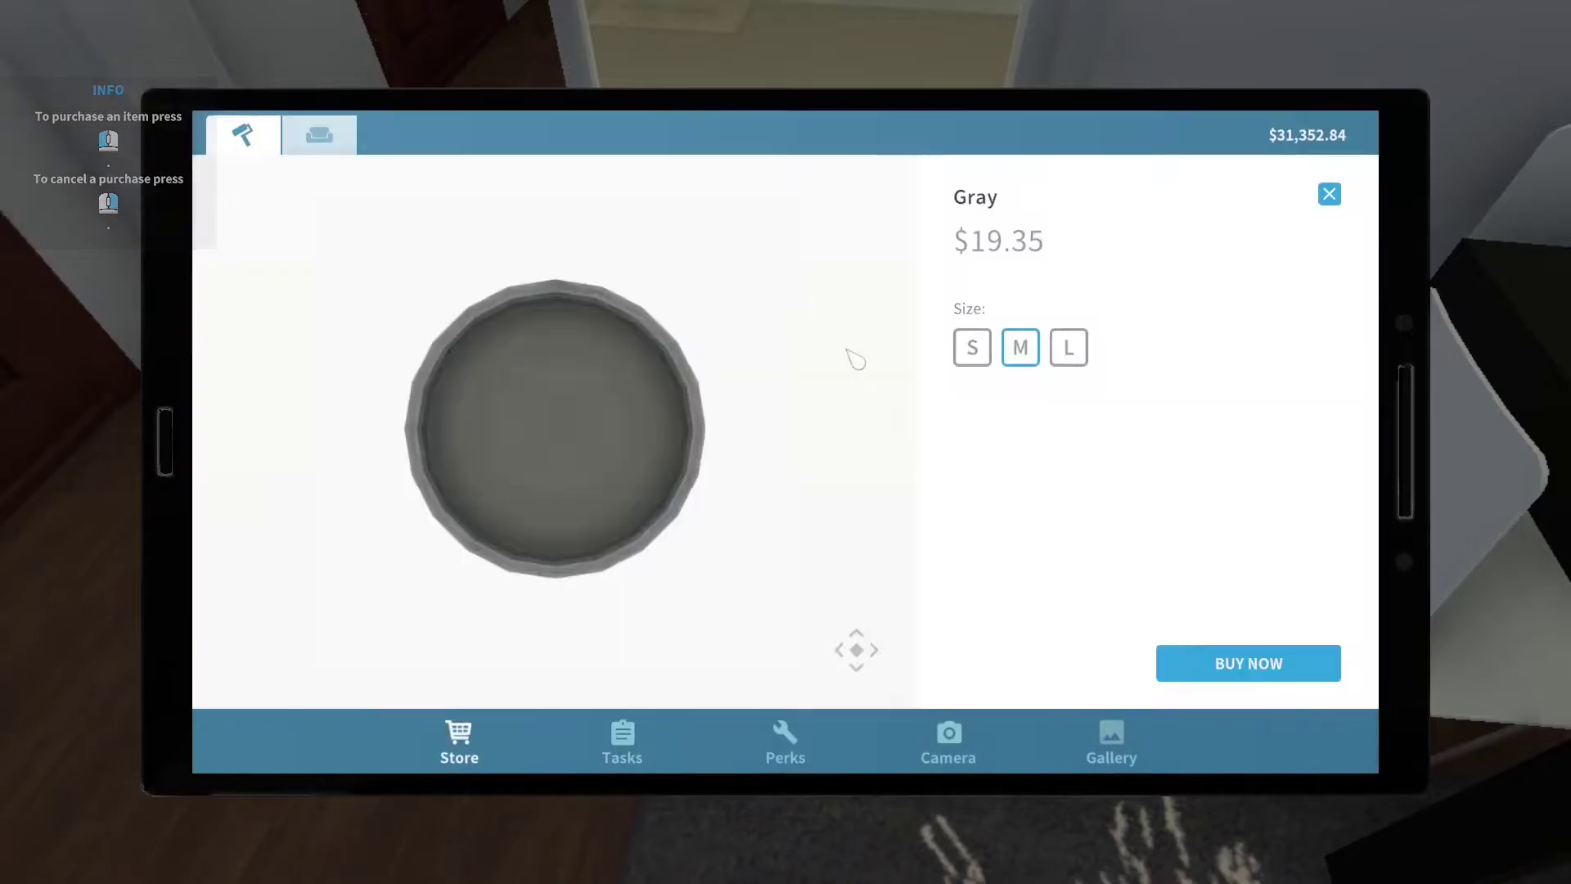
pyautogui.click(1277, 669)
pyautogui.click(786, 442)
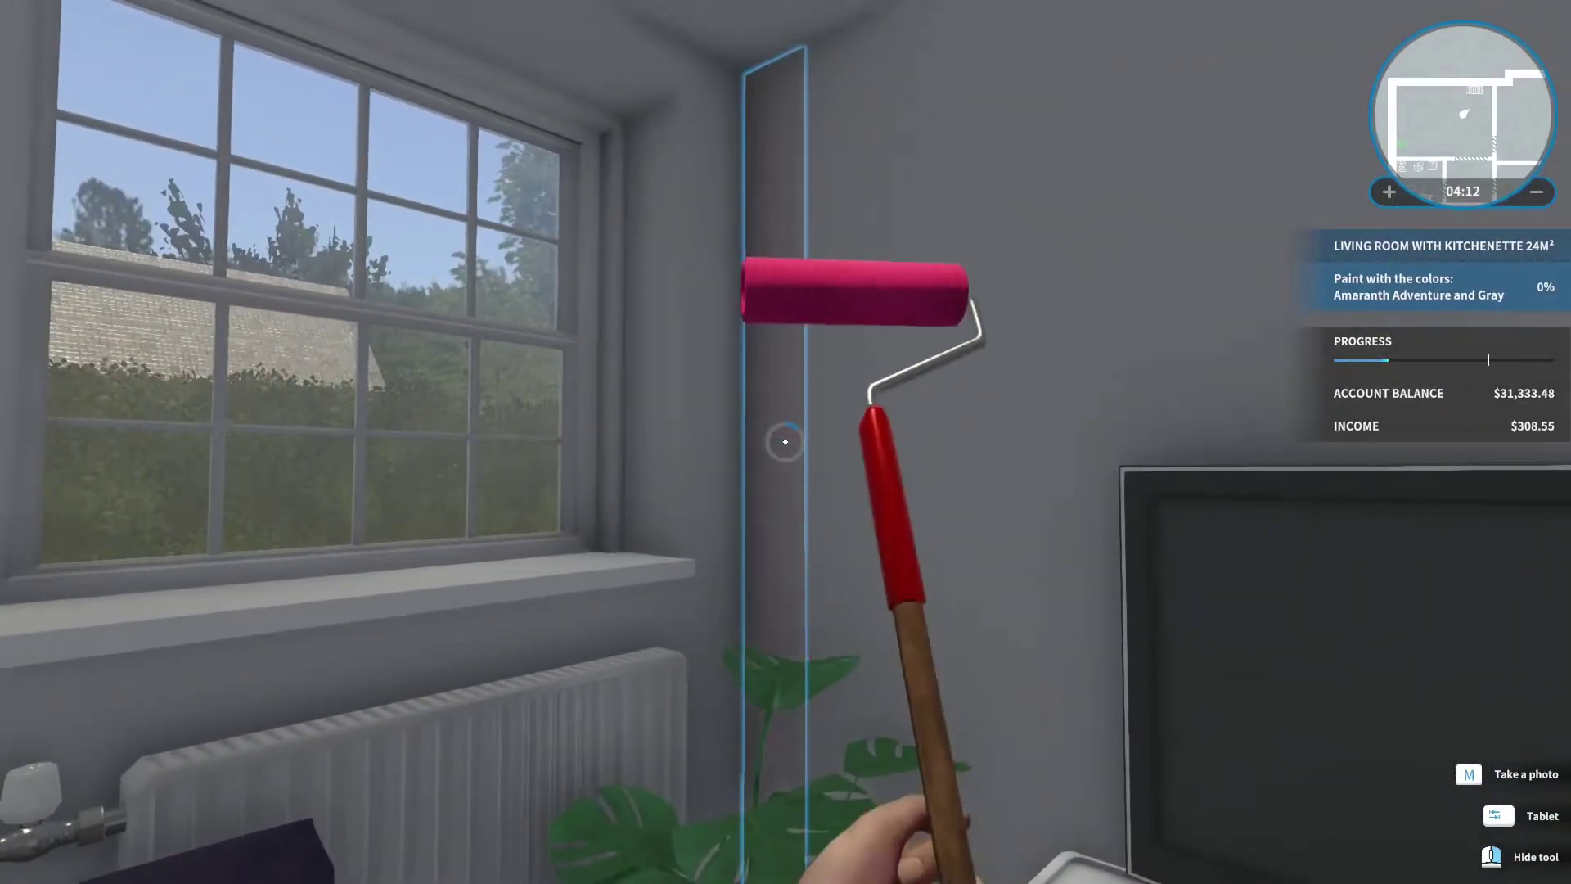
# Roll paint onto the highlighted living room wall strips, making the amaranth and gray stripes.
pyautogui.click(786, 442)
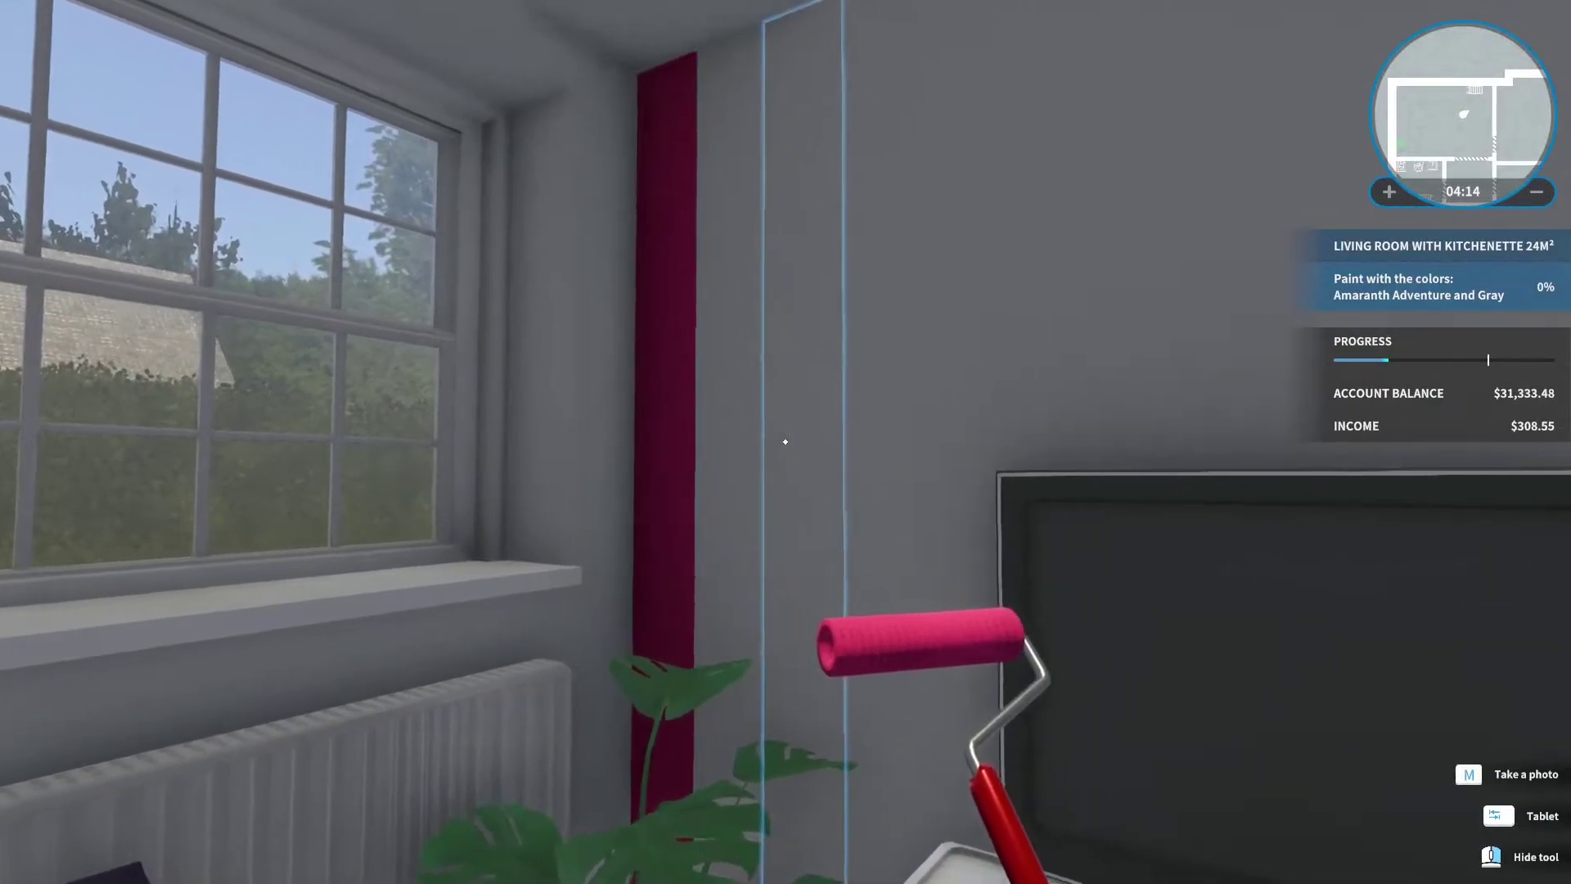
pyautogui.click(786, 443)
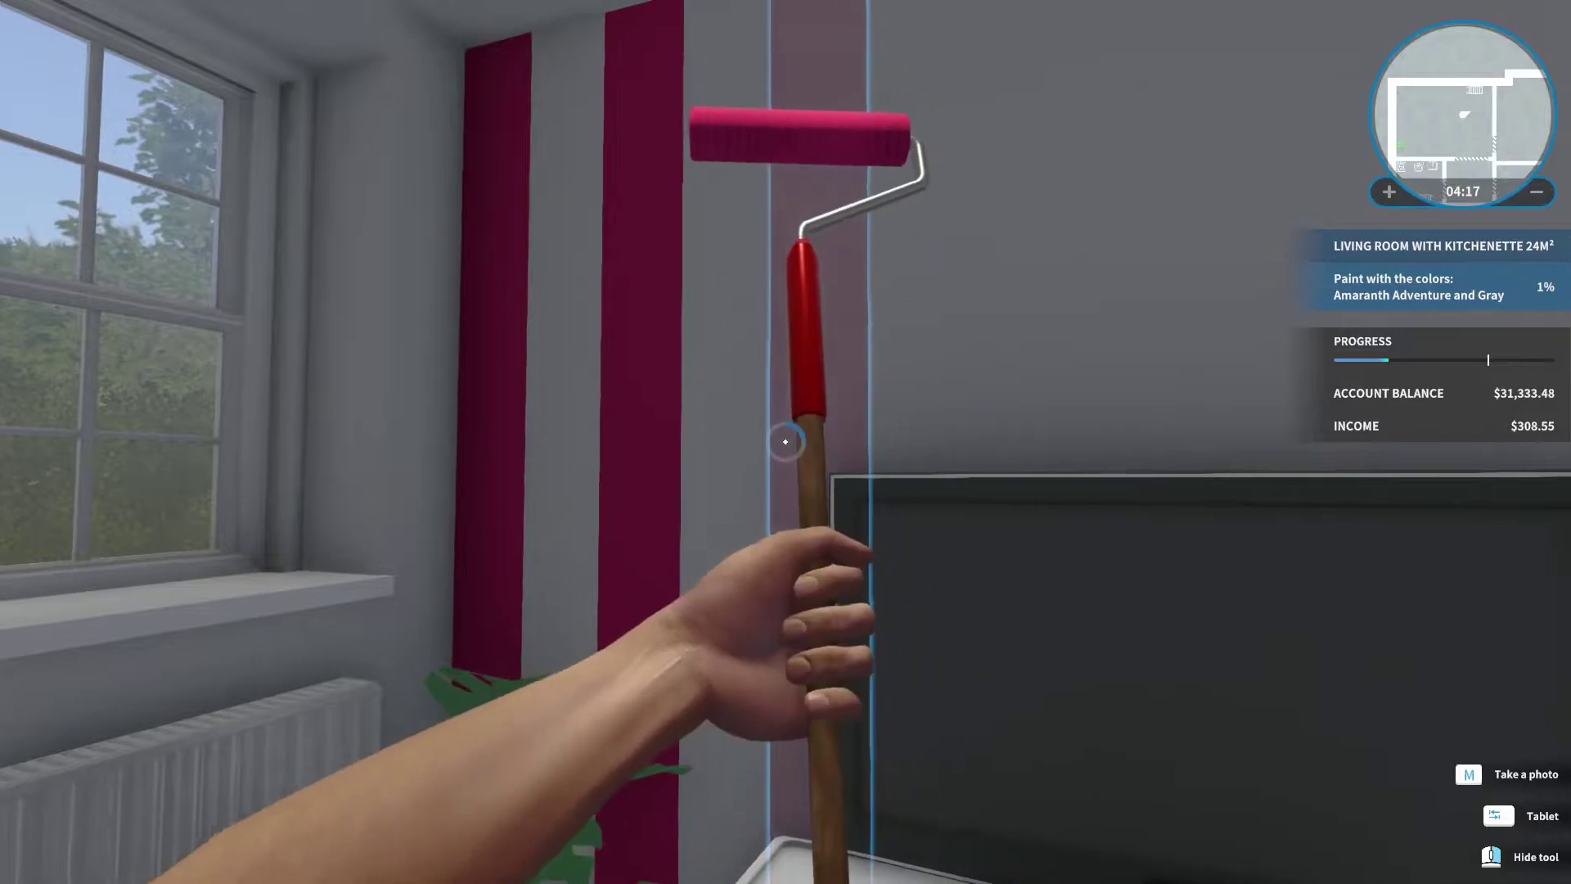
pyautogui.click(786, 443)
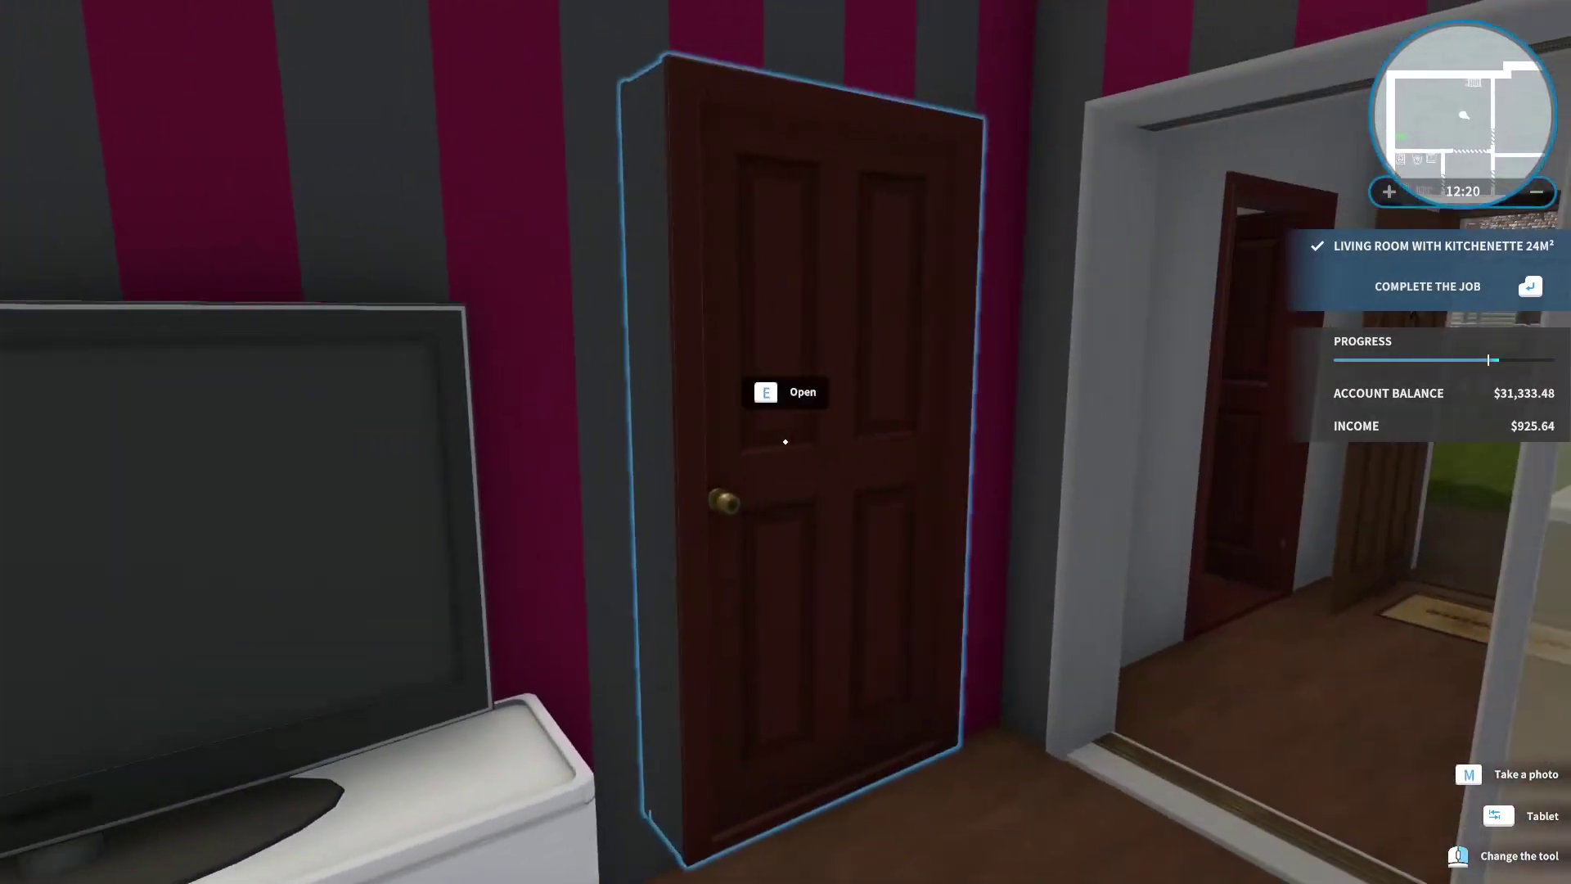
# Walk through the bedroom and corridor, open the door and enter the children's room.
pyautogui.press('w')
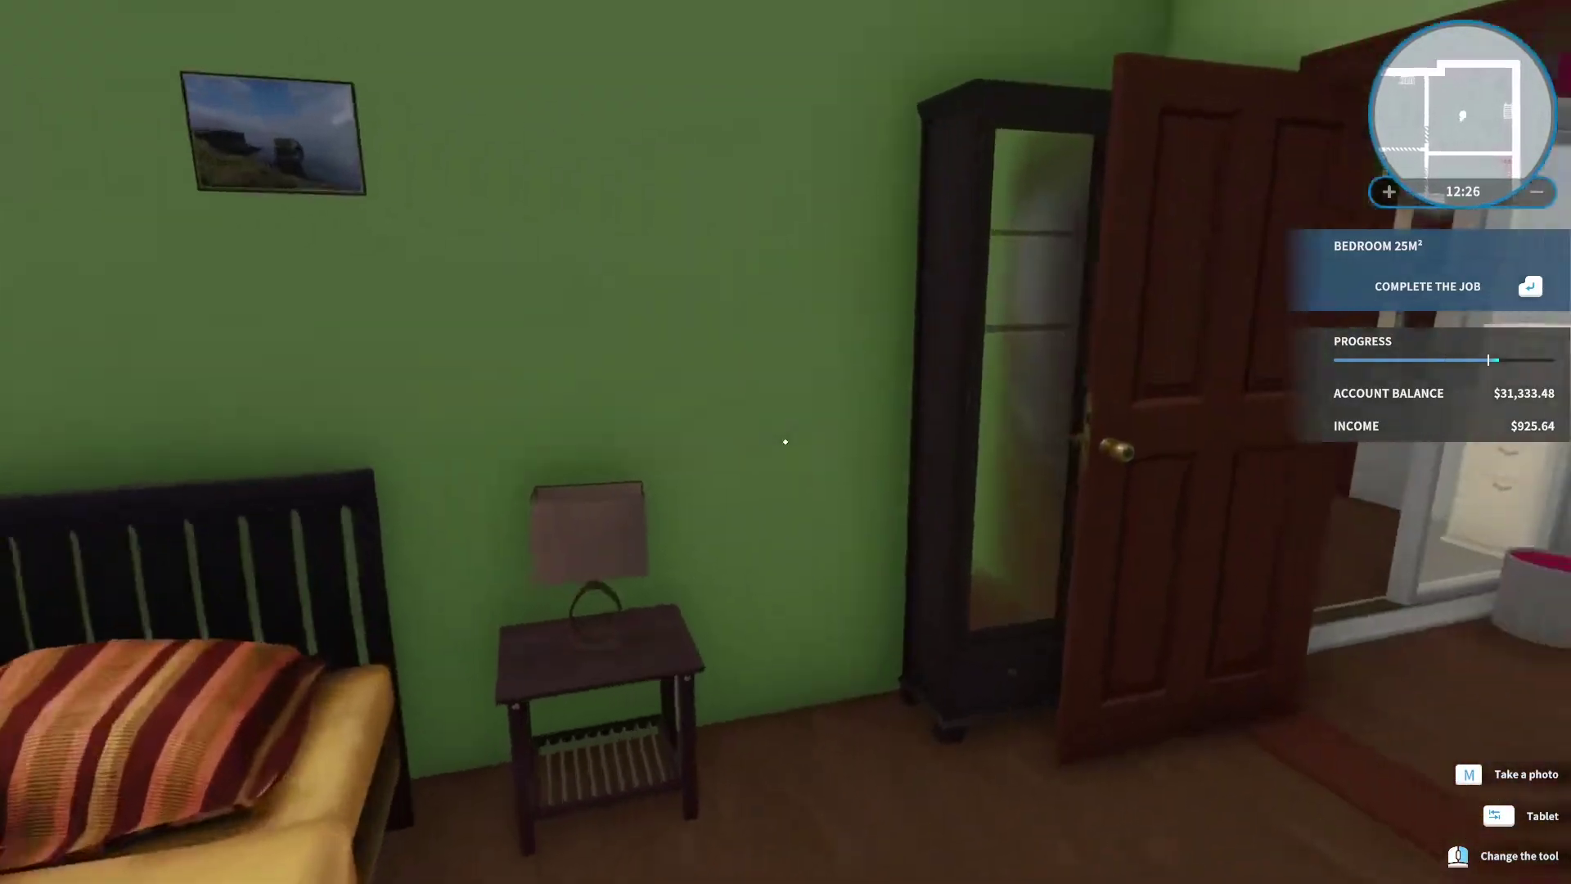
pyautogui.press('w')
pyautogui.press('w')
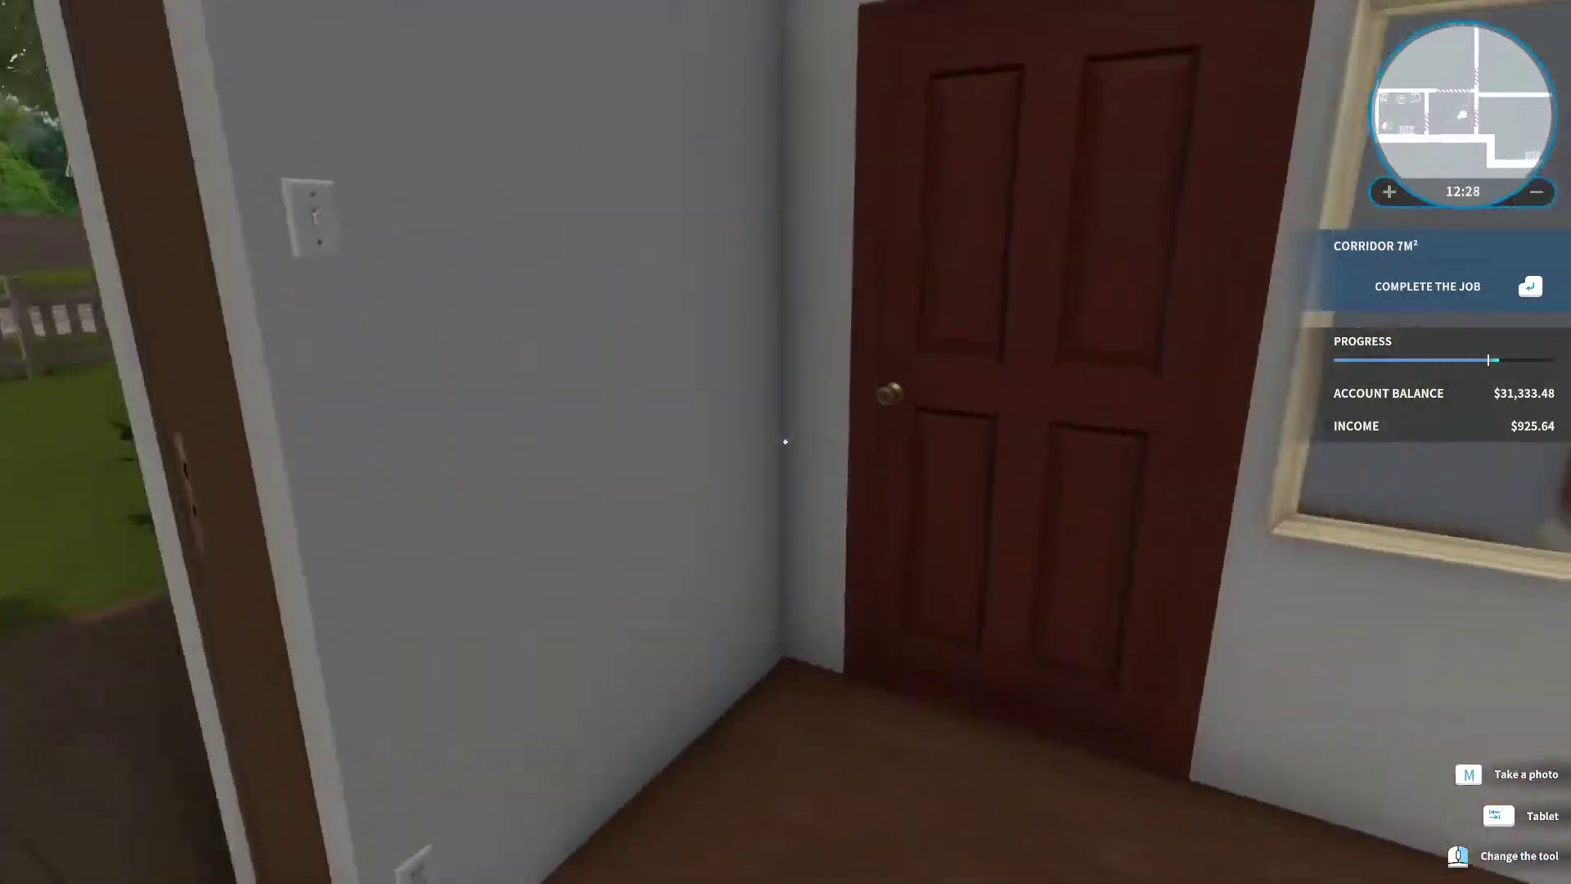
pyautogui.press('e')
pyautogui.press('w')
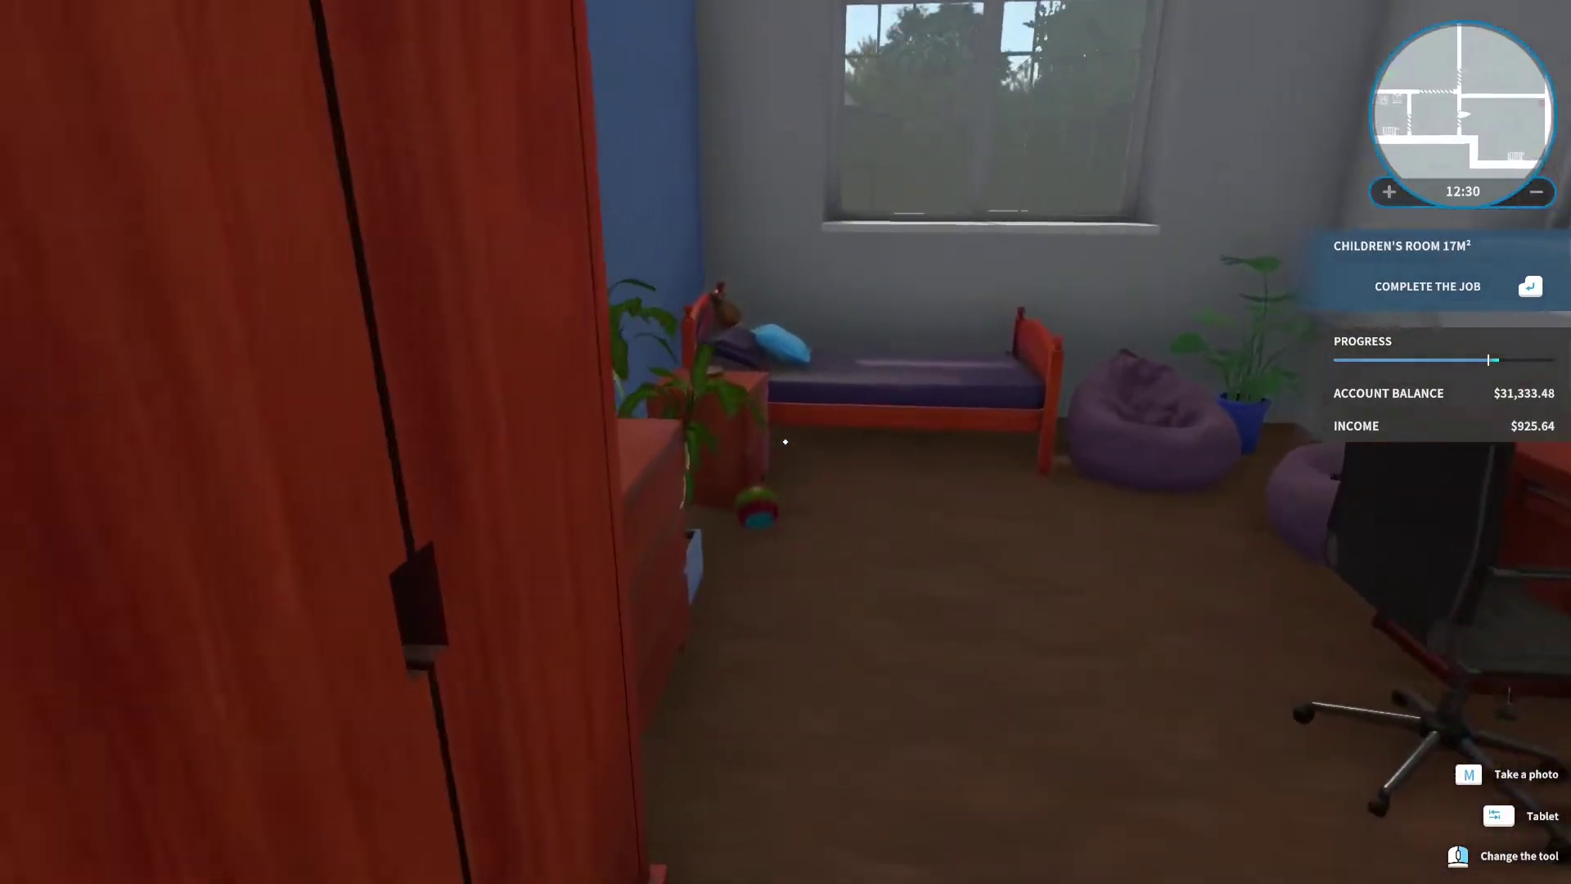
pyautogui.press('w')
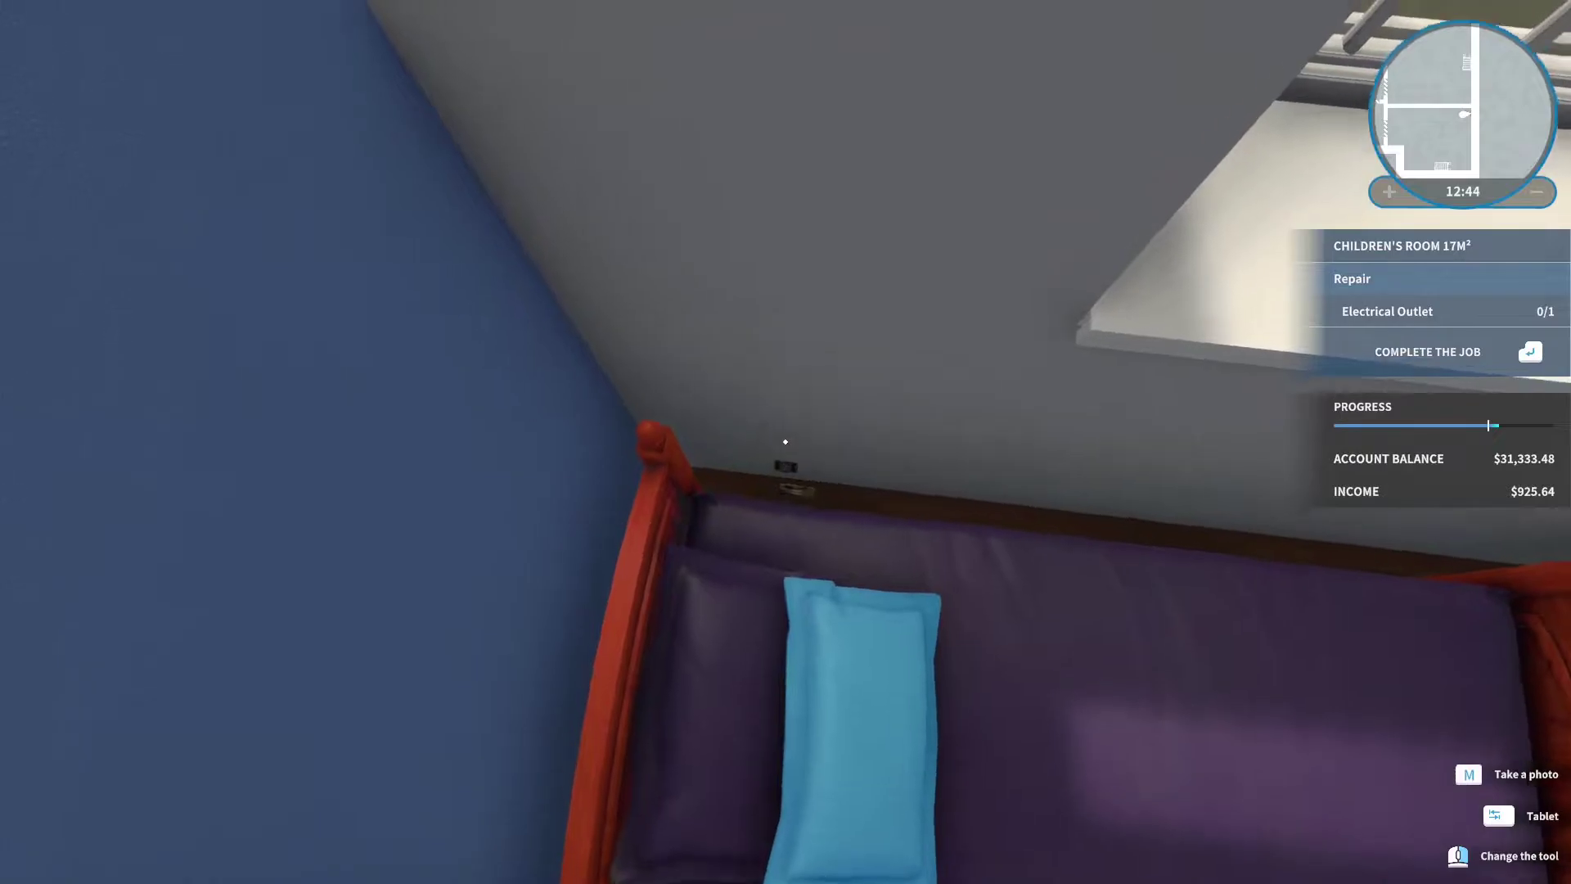
# Move the children's bed, then replace the dirty corner outlet with a new one.
pyautogui.press('s')
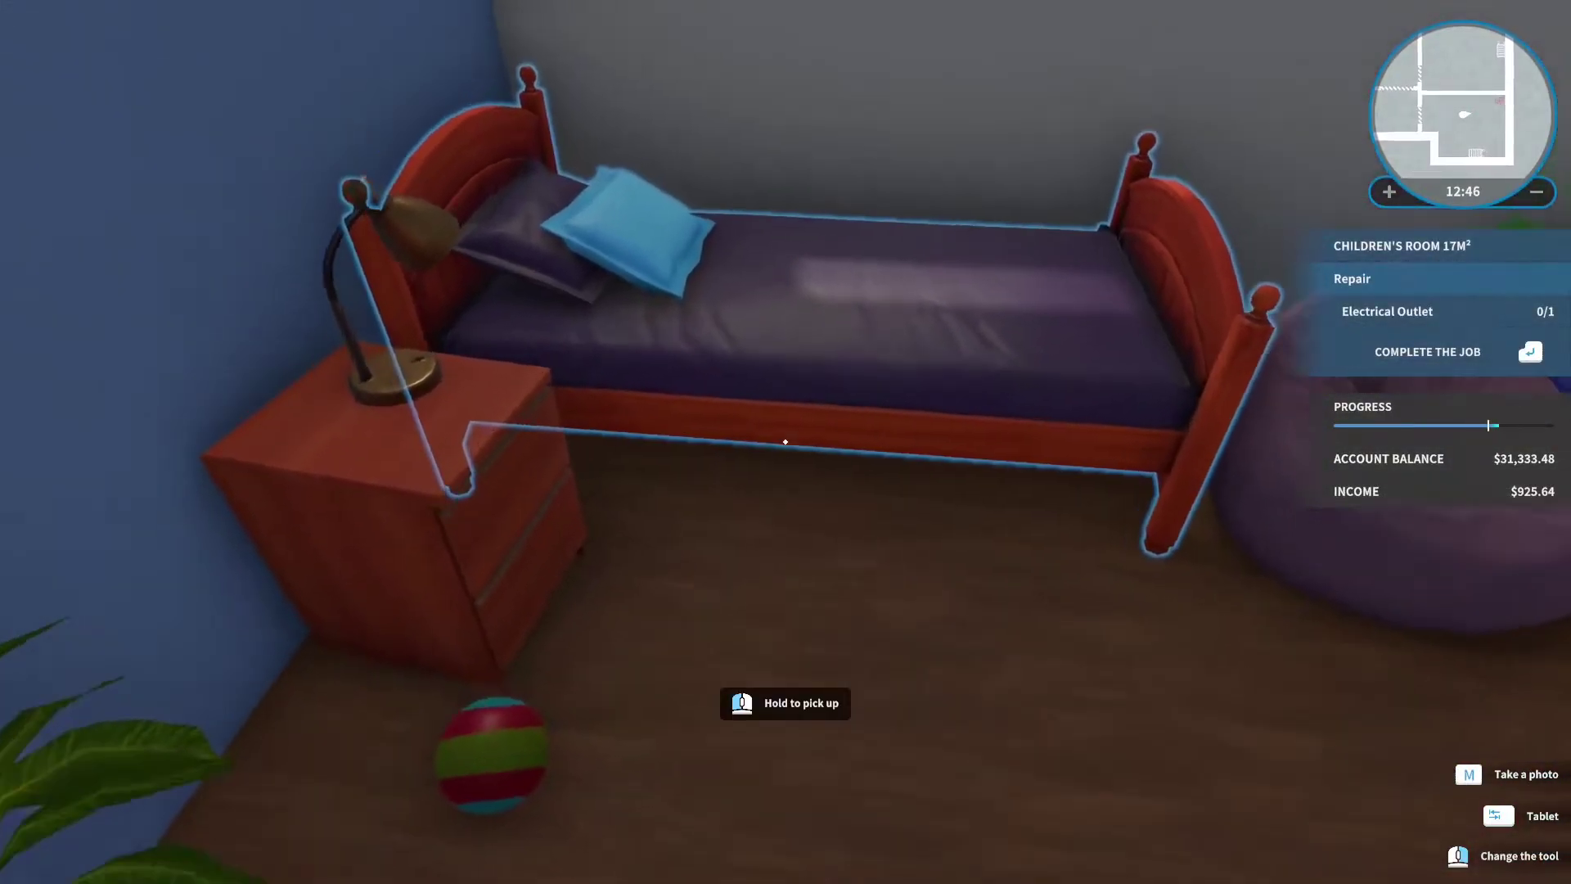
pyautogui.press('s')
pyautogui.press('d')
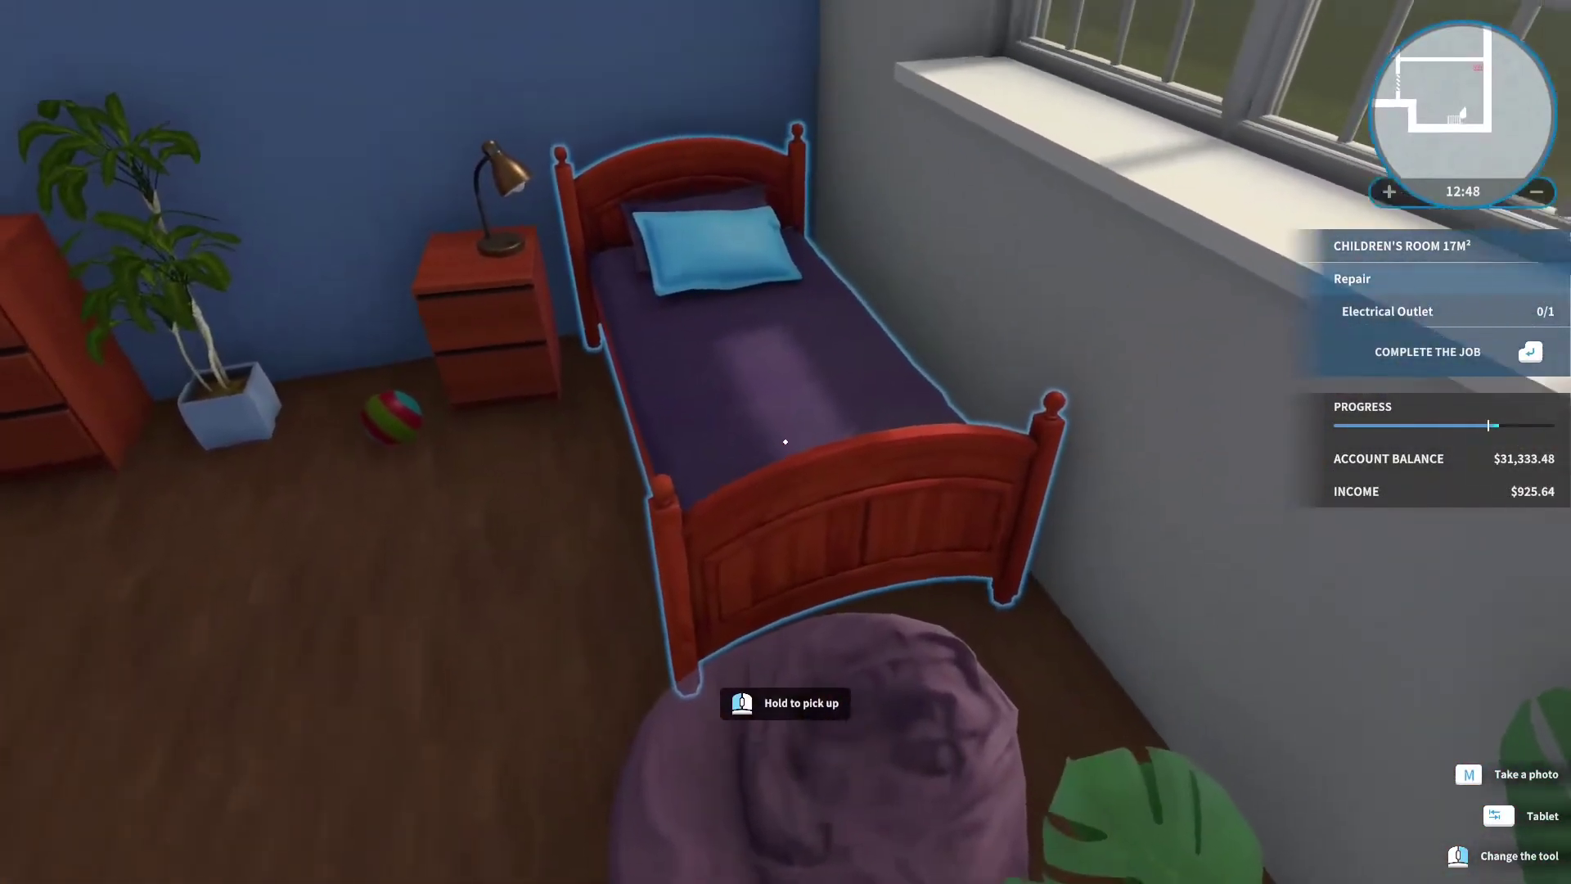
pyautogui.click(787, 442)
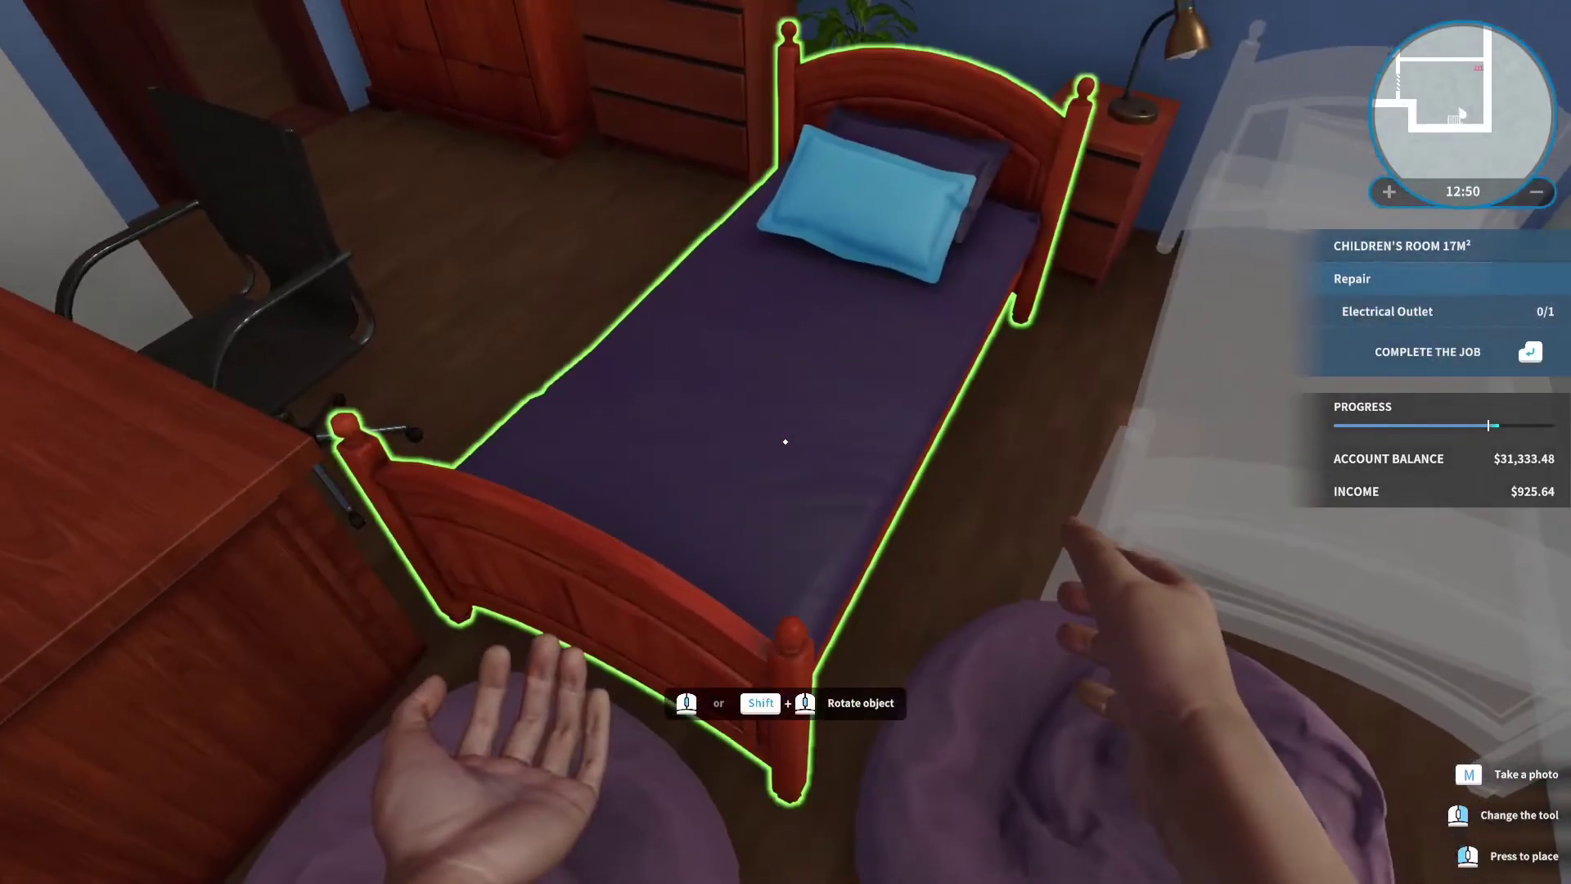
pyautogui.click(786, 443)
pyautogui.press('w')
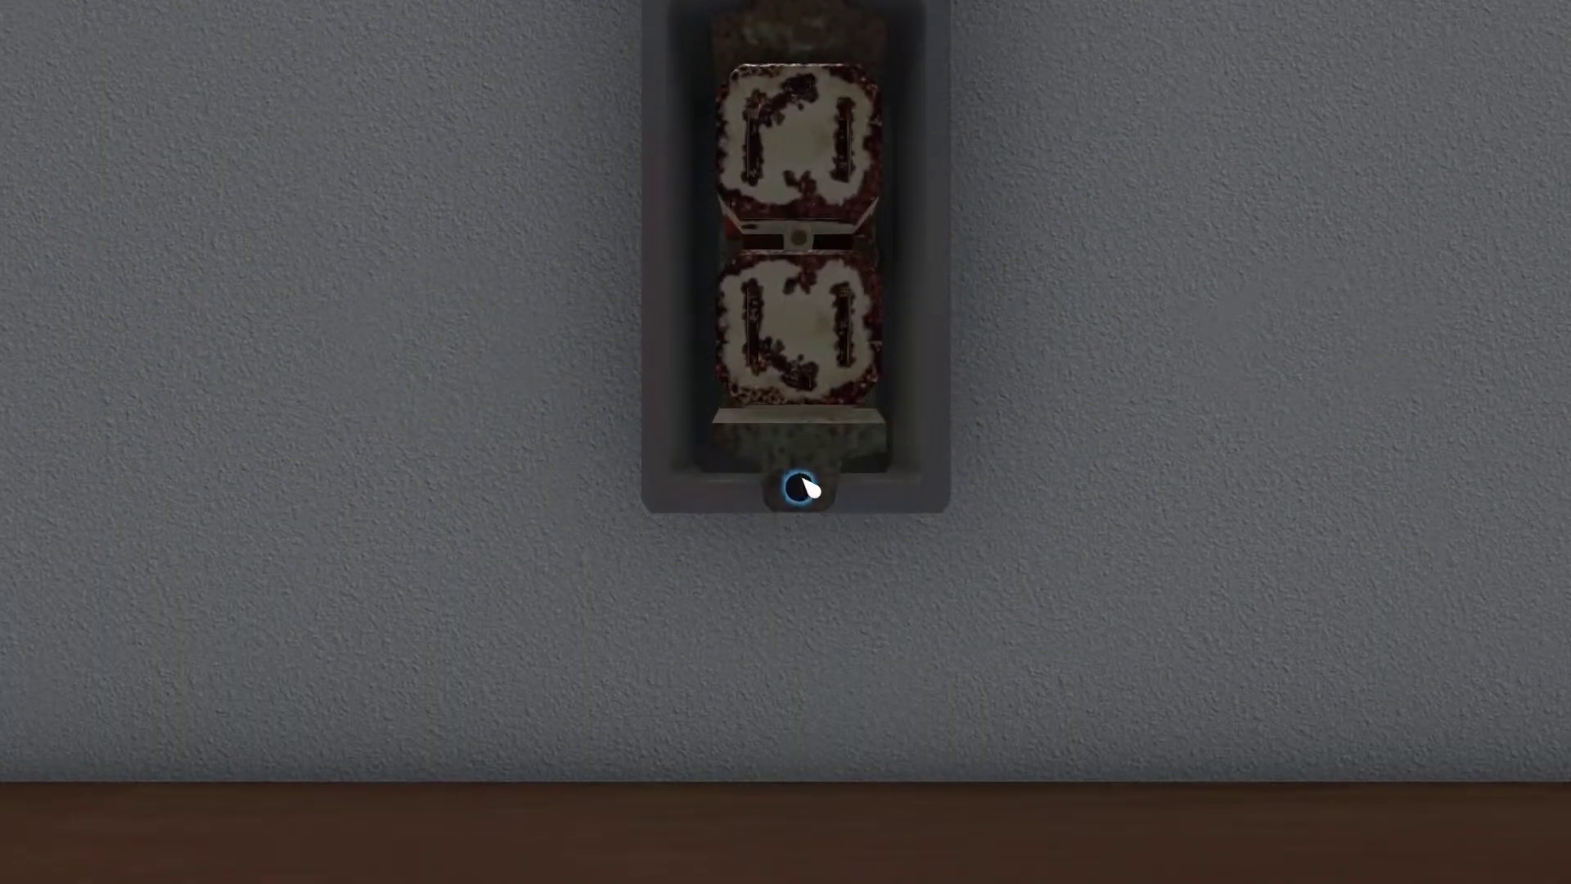
pyautogui.click(799, 487)
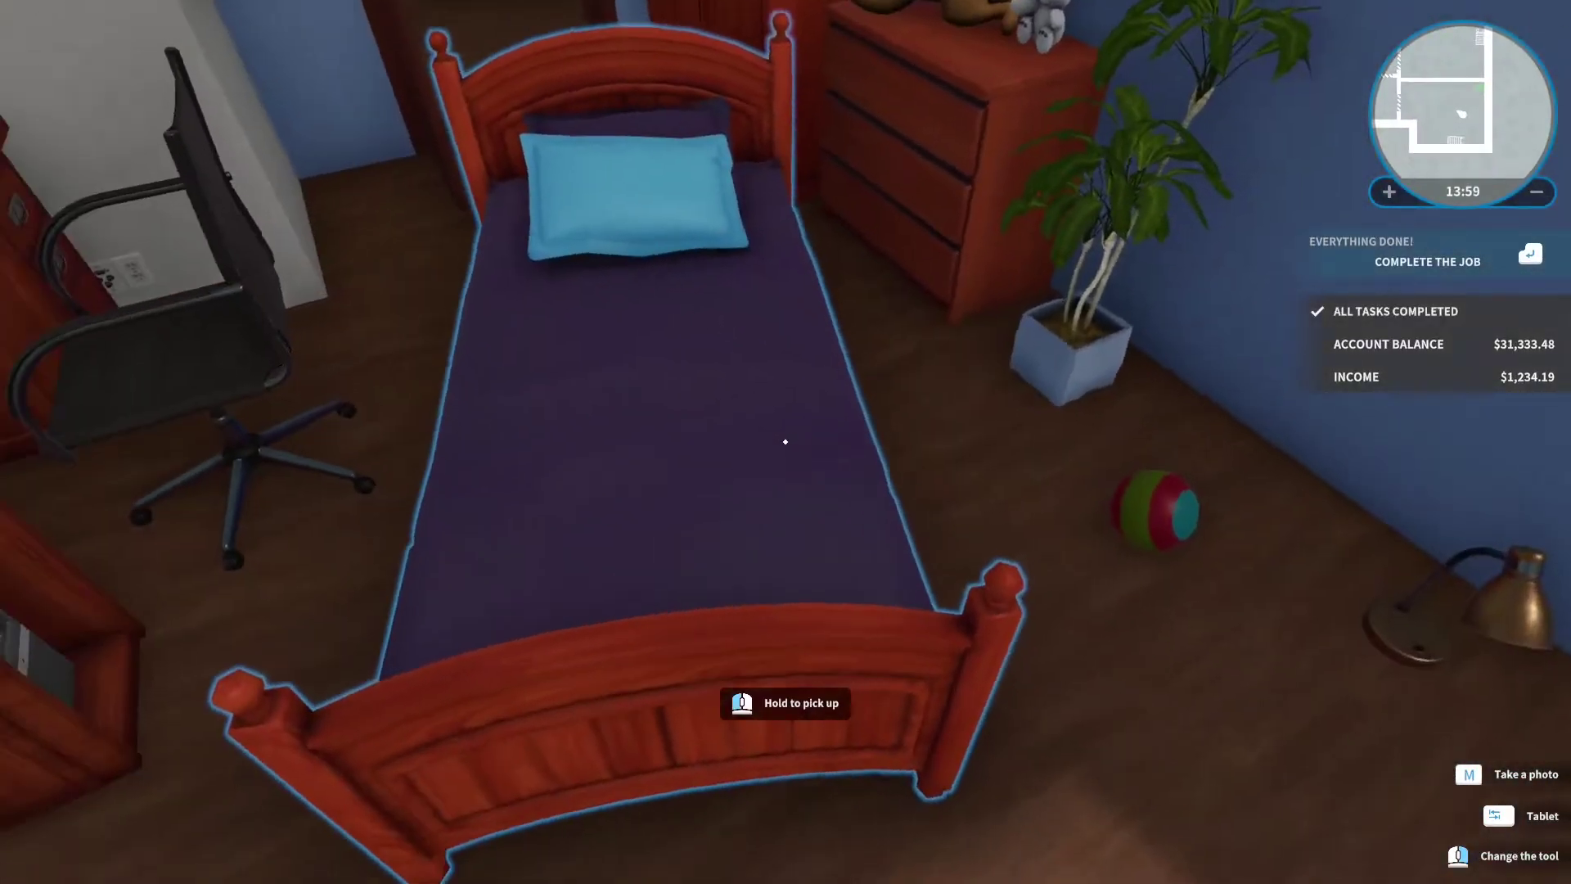
# Move the children's room nightstand and bed to new spots.
pyautogui.click(785, 442)
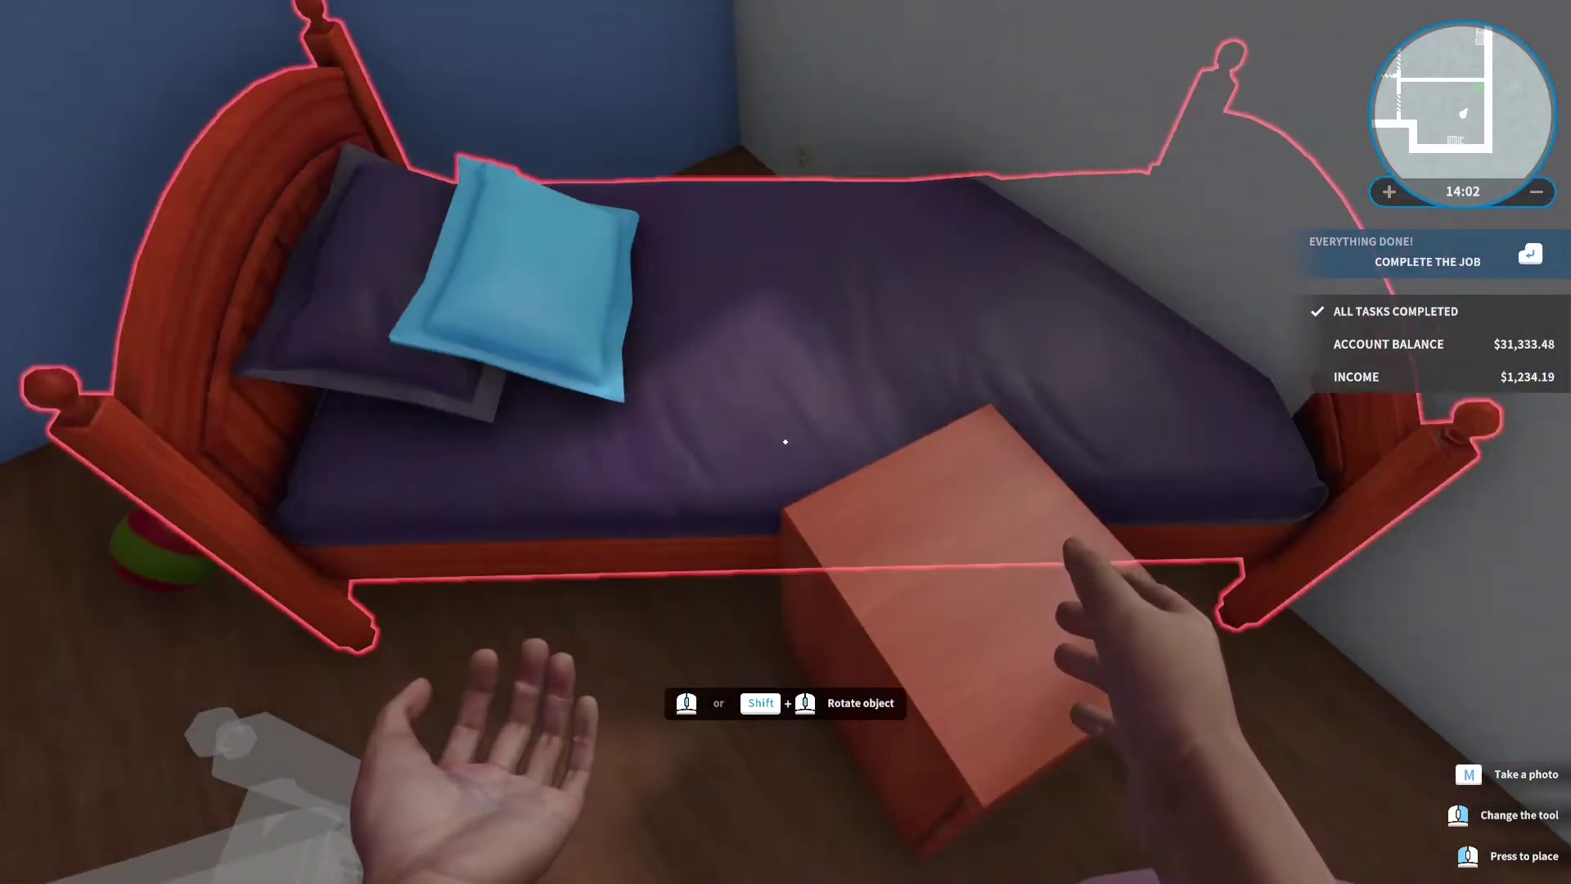
pyautogui.rightClick(786, 442)
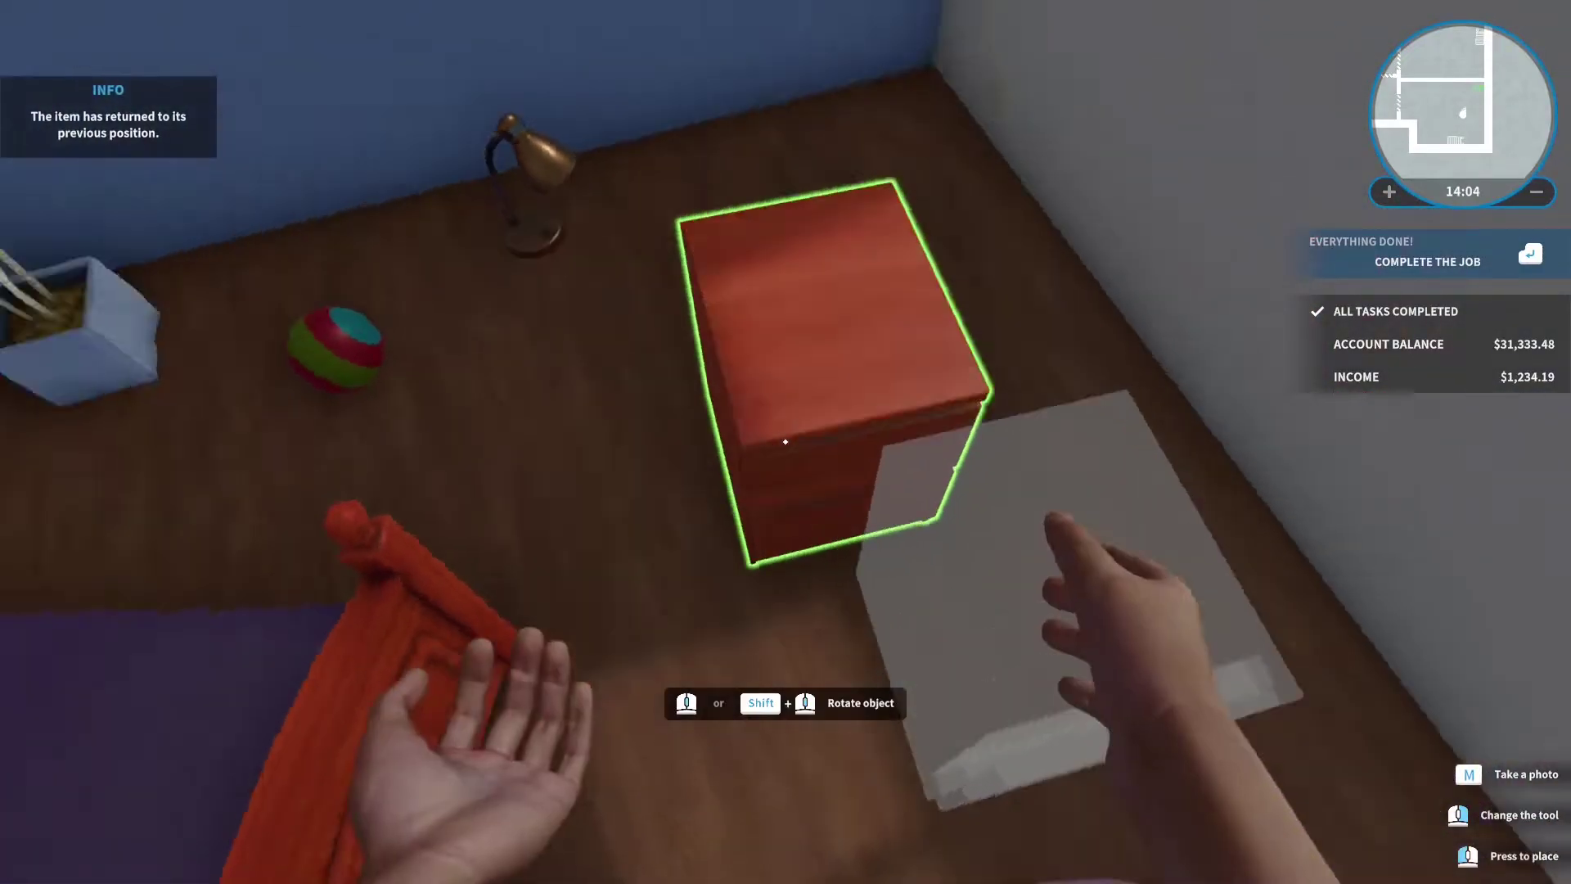
pyautogui.click(787, 442)
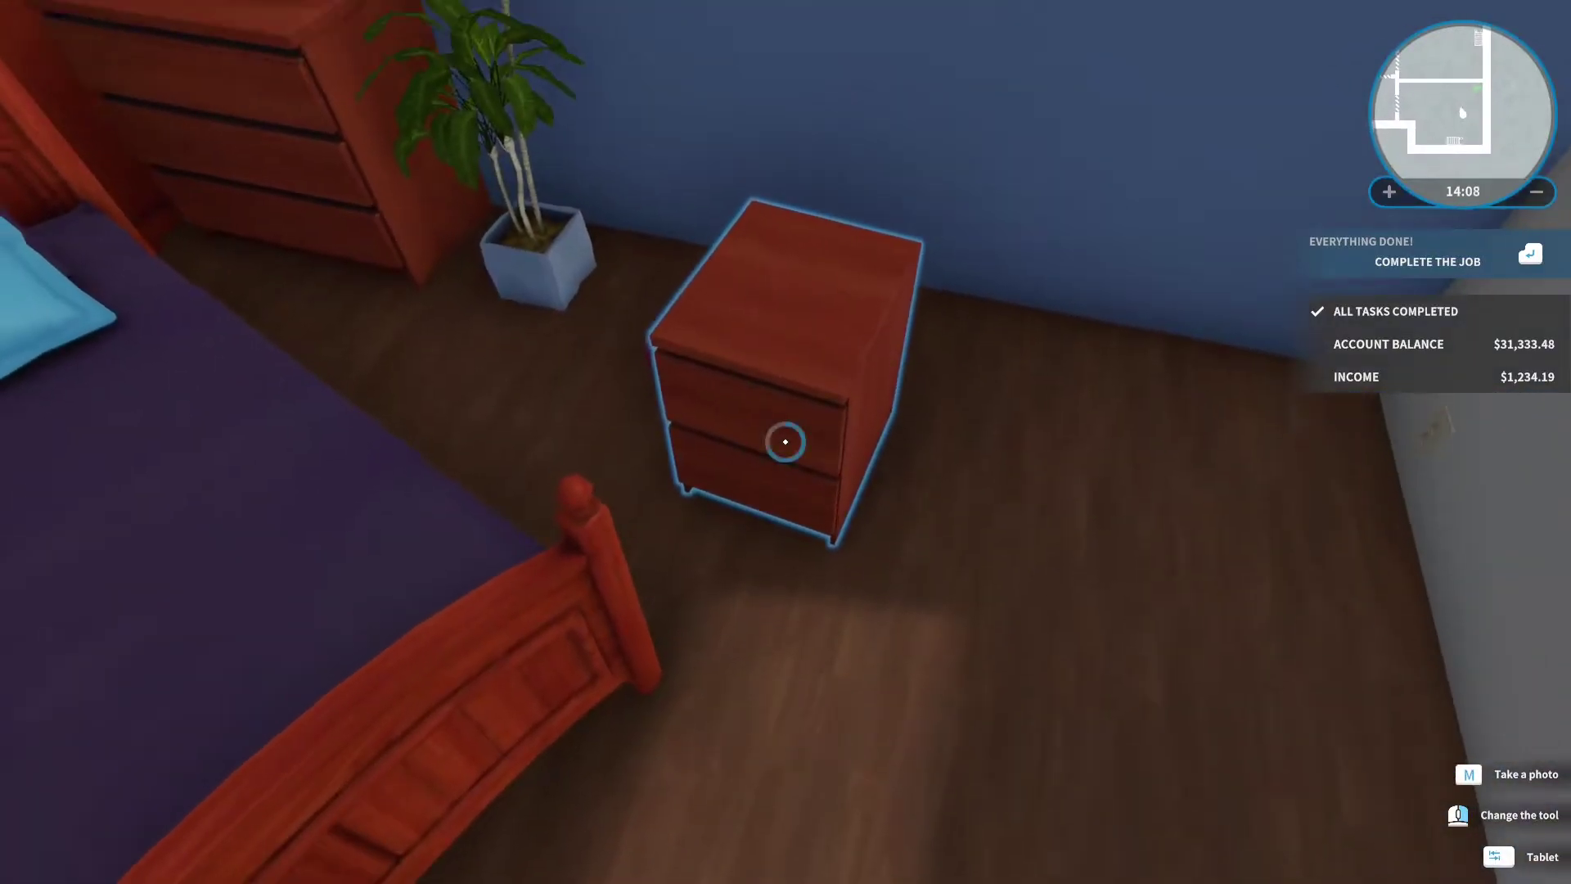
pyautogui.click(786, 442)
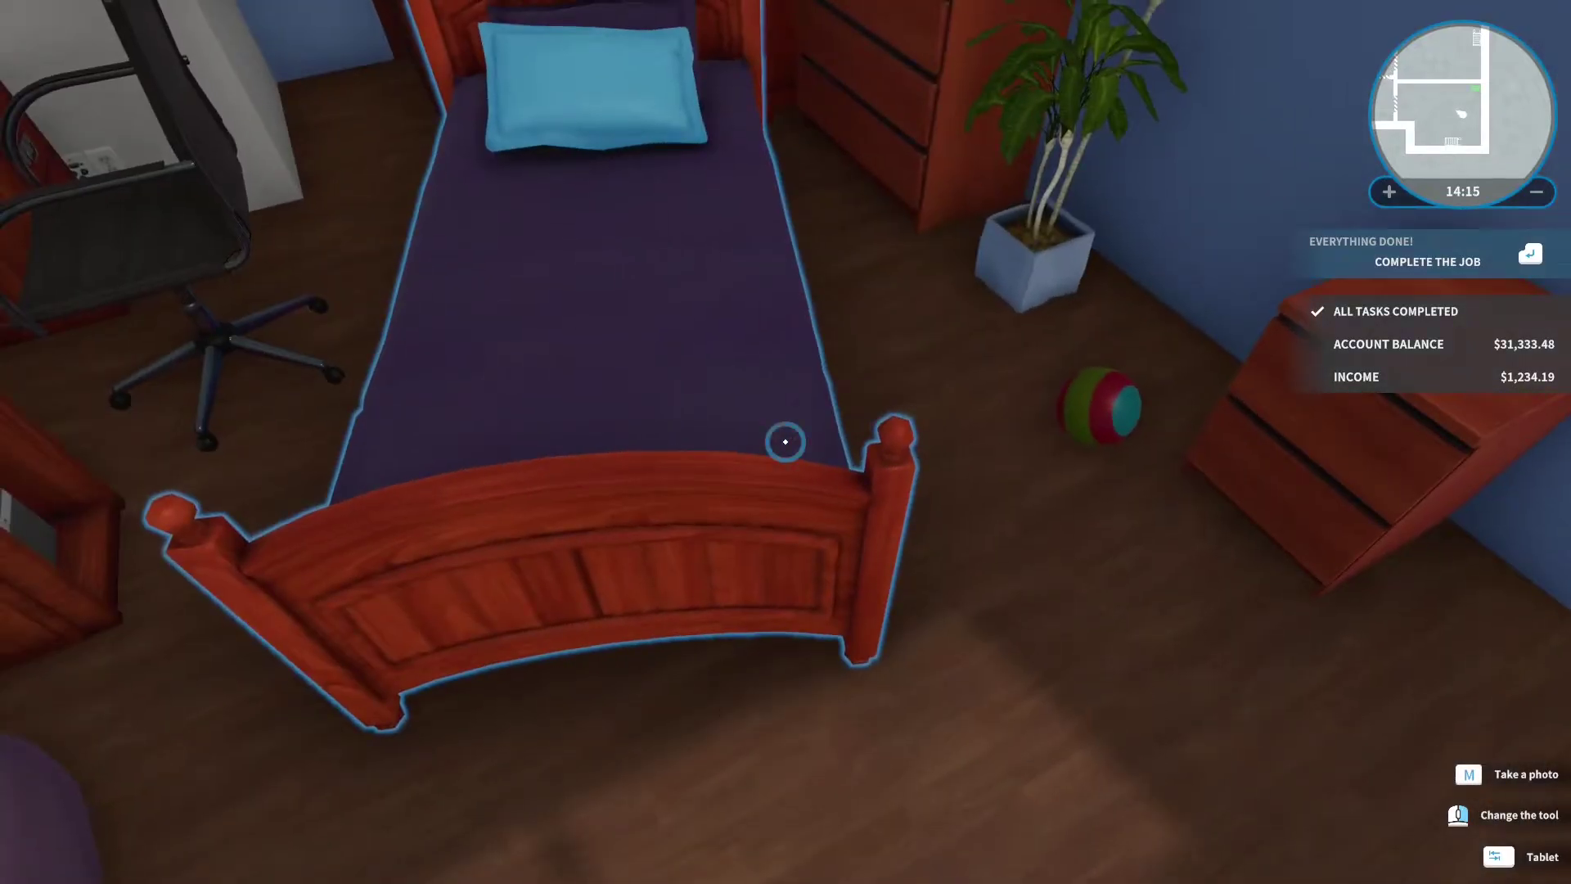
pyautogui.click(787, 440)
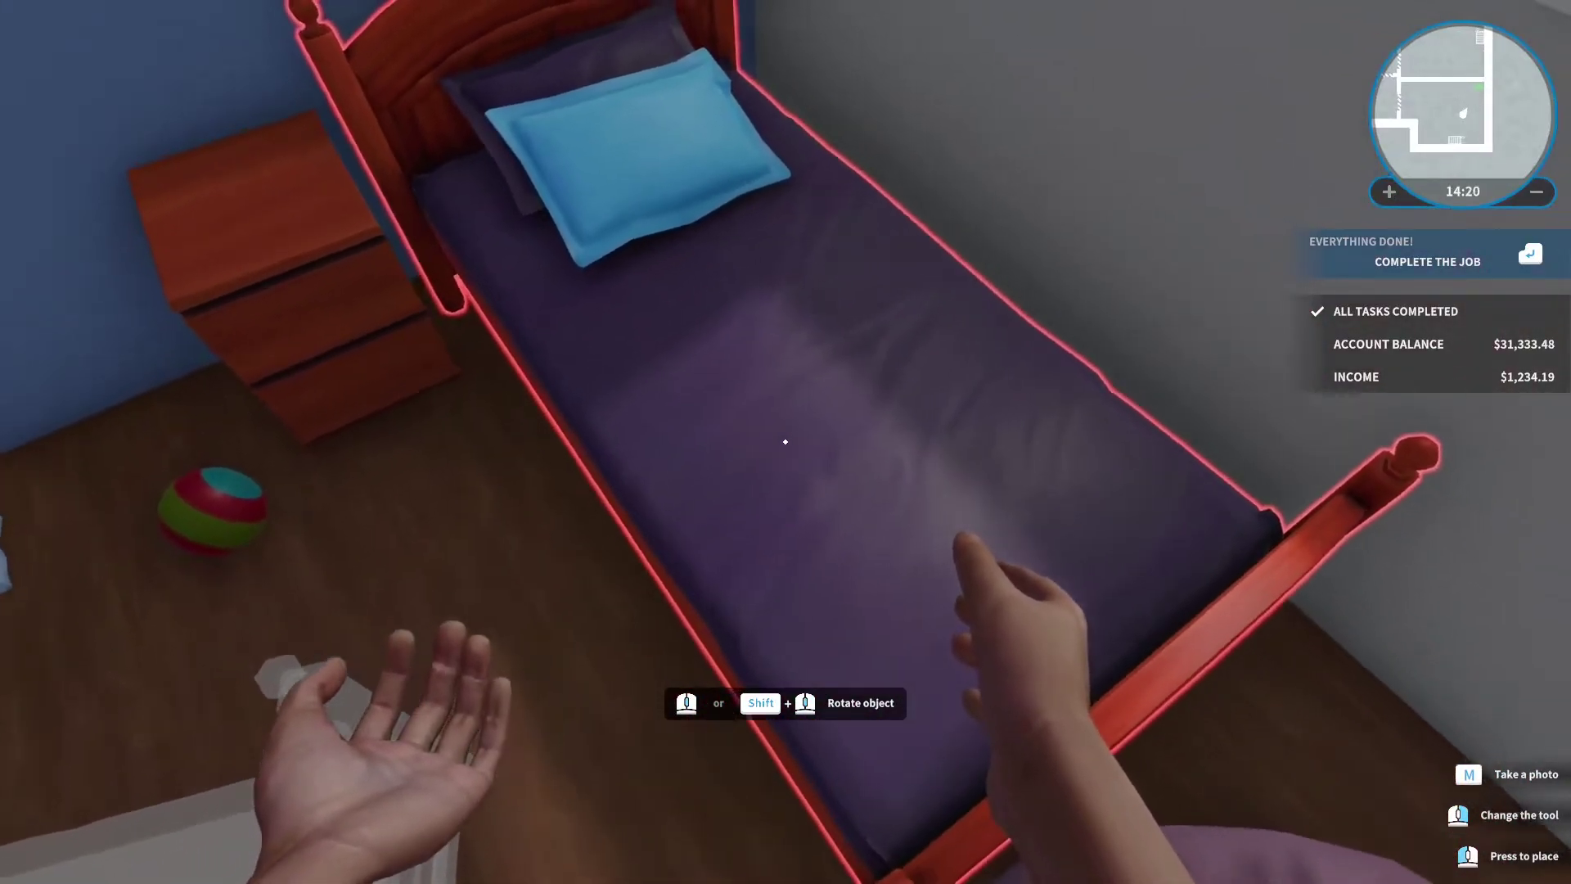
pyautogui.click(787, 441)
# Complete the children's room job and accept Caroline Smith's Cleaning the garage email.
pyautogui.press('Return')
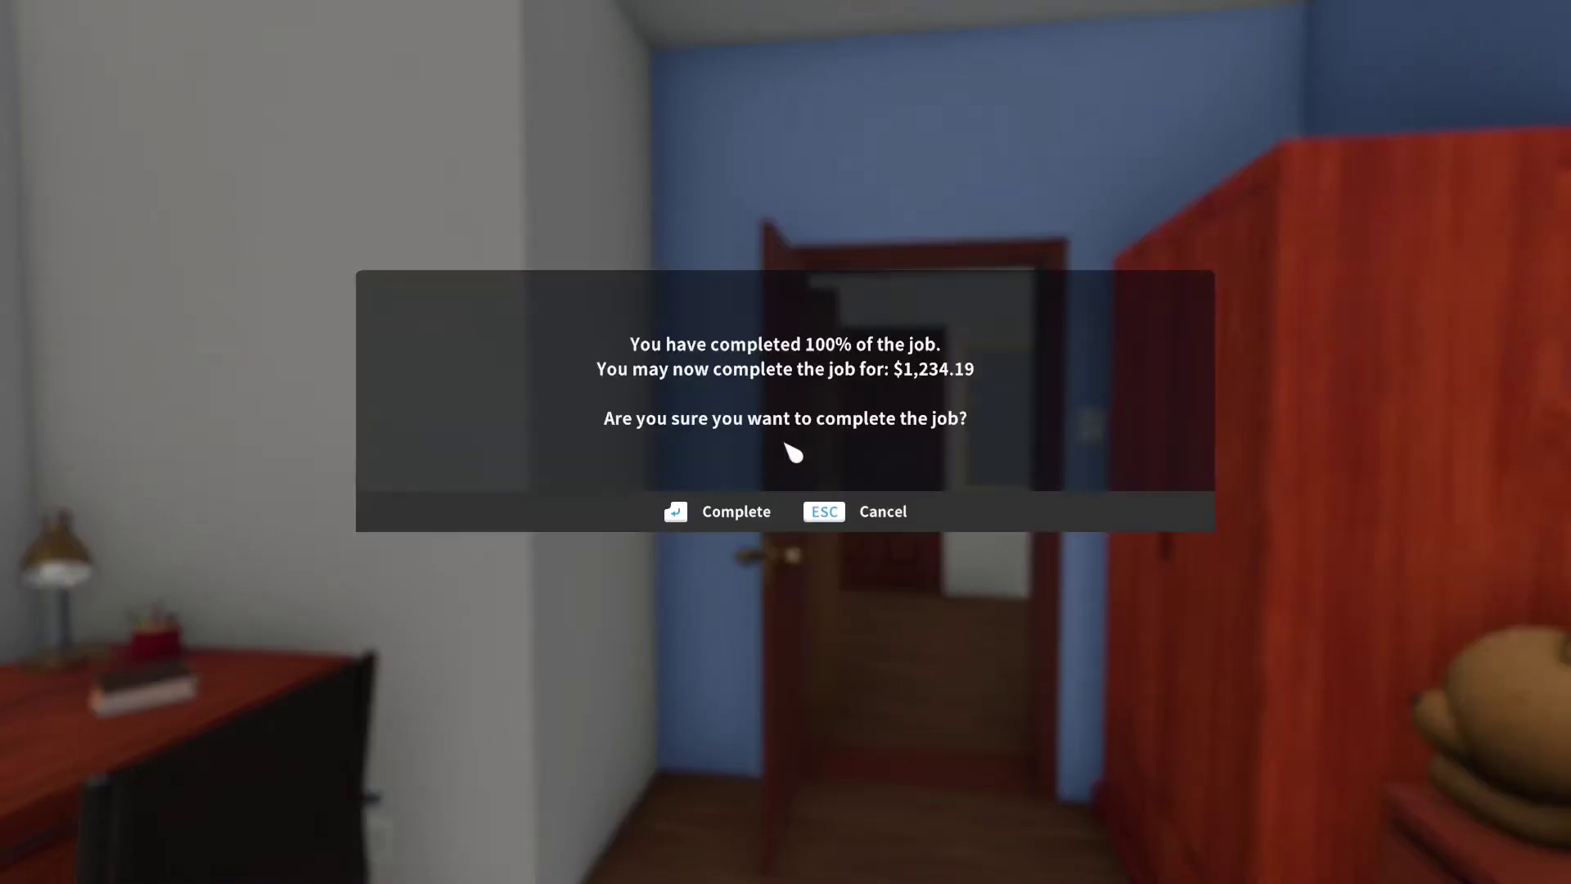
pyautogui.press('Return')
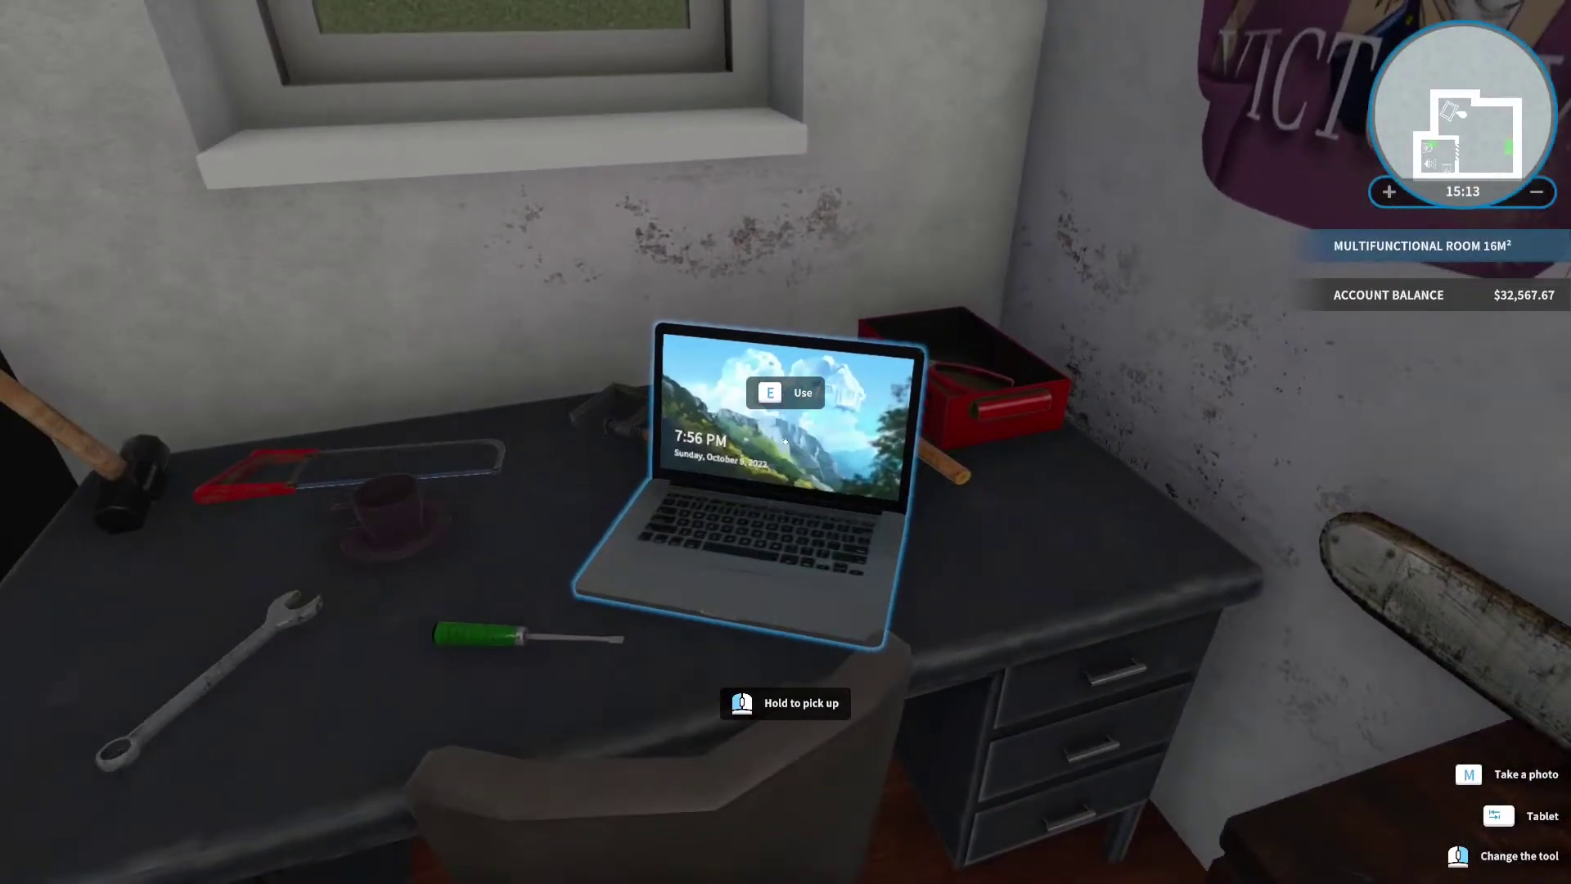
pyautogui.press('e')
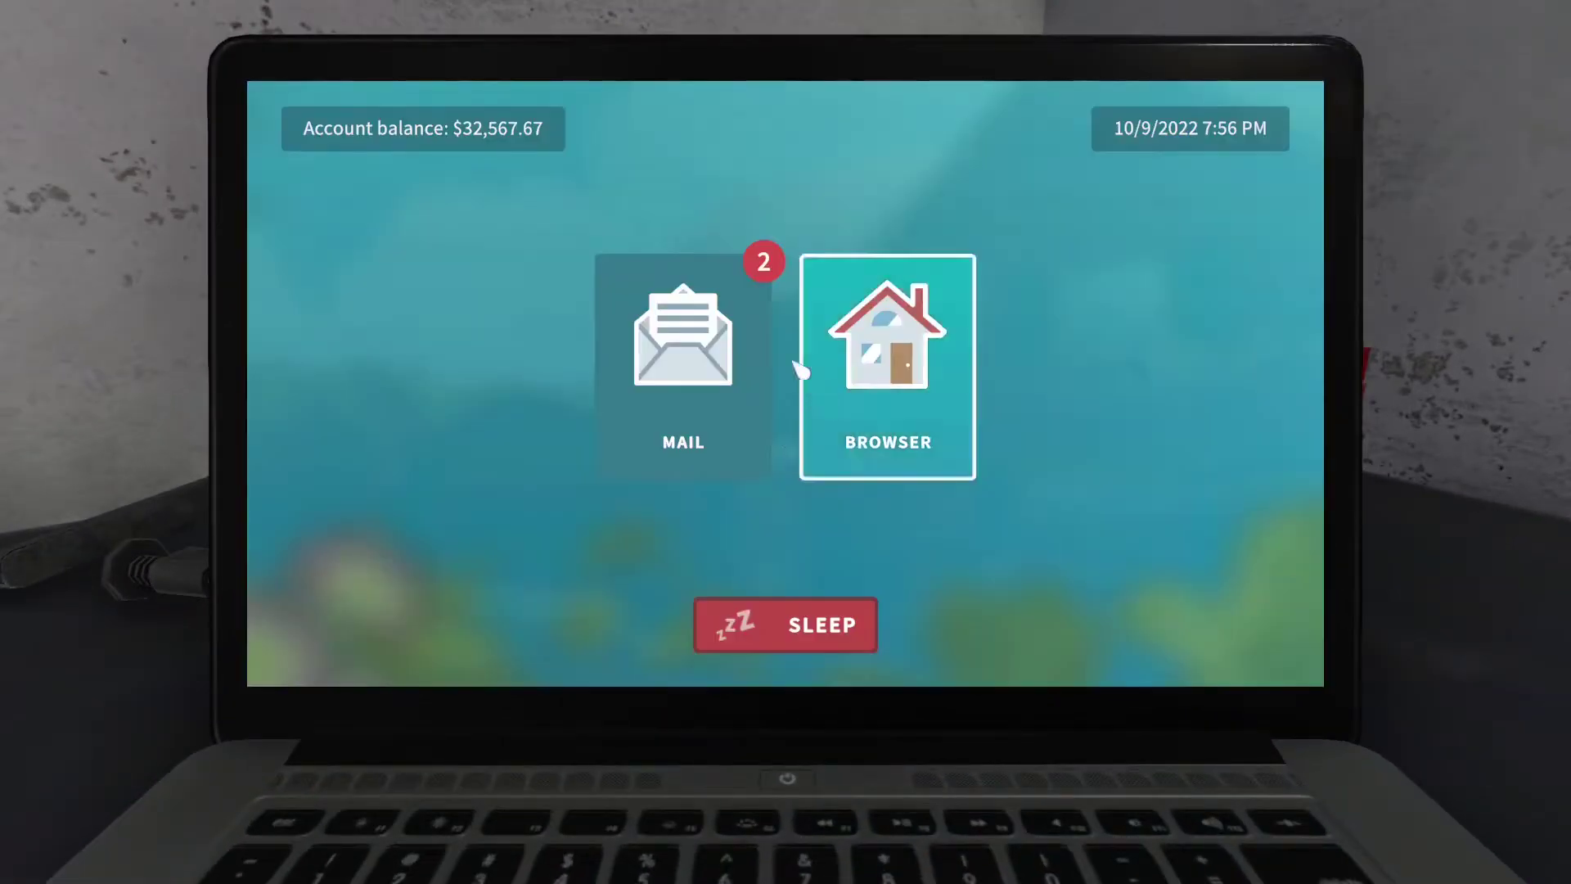
pyautogui.click(697, 327)
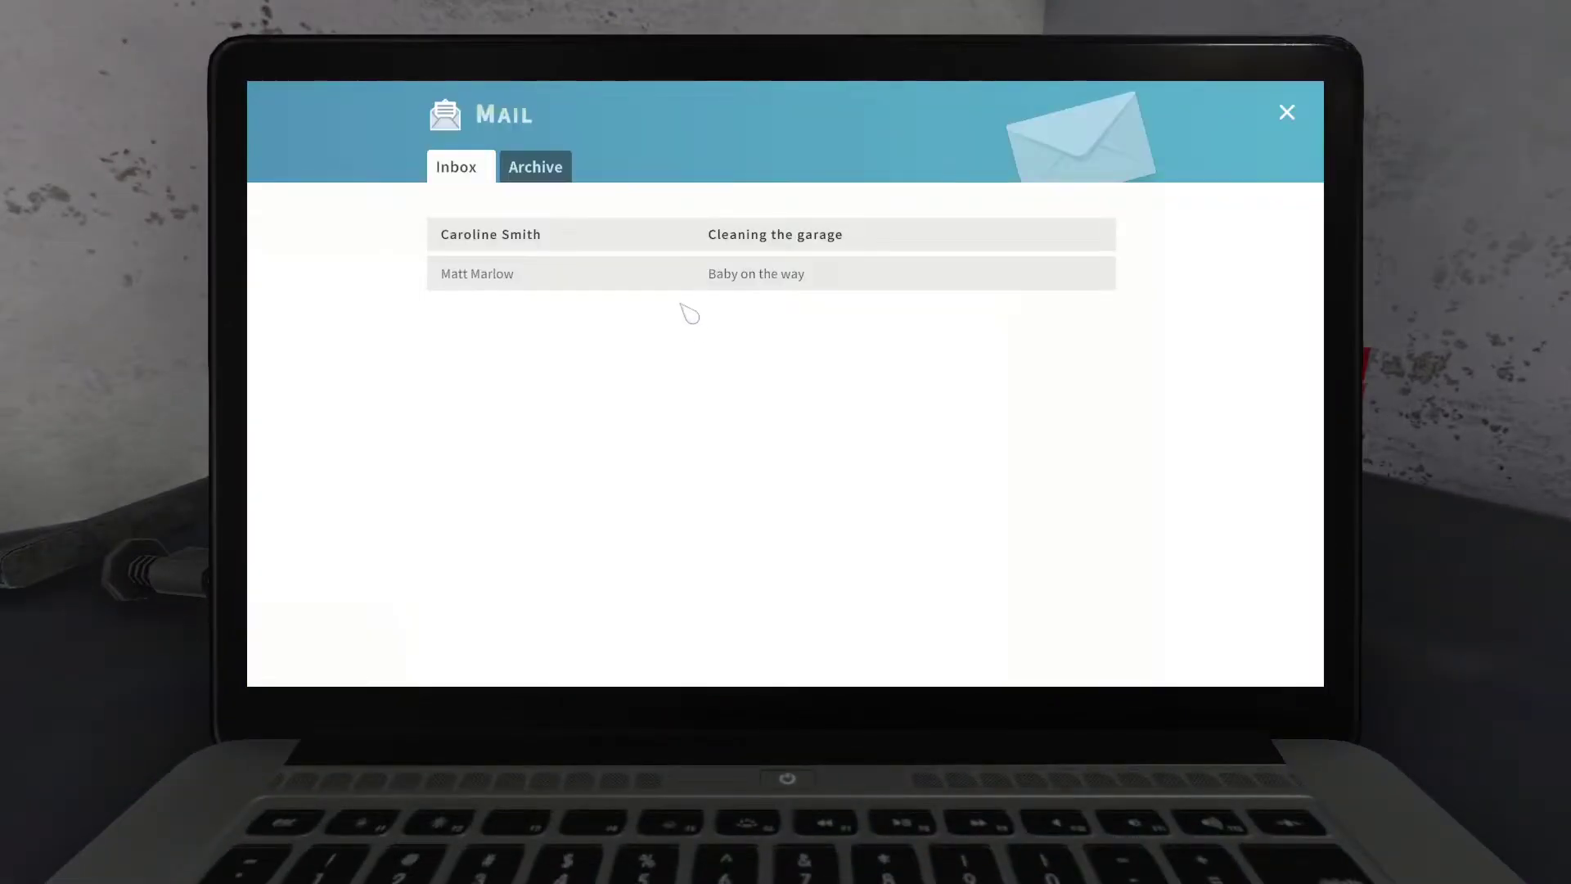
pyautogui.click(729, 245)
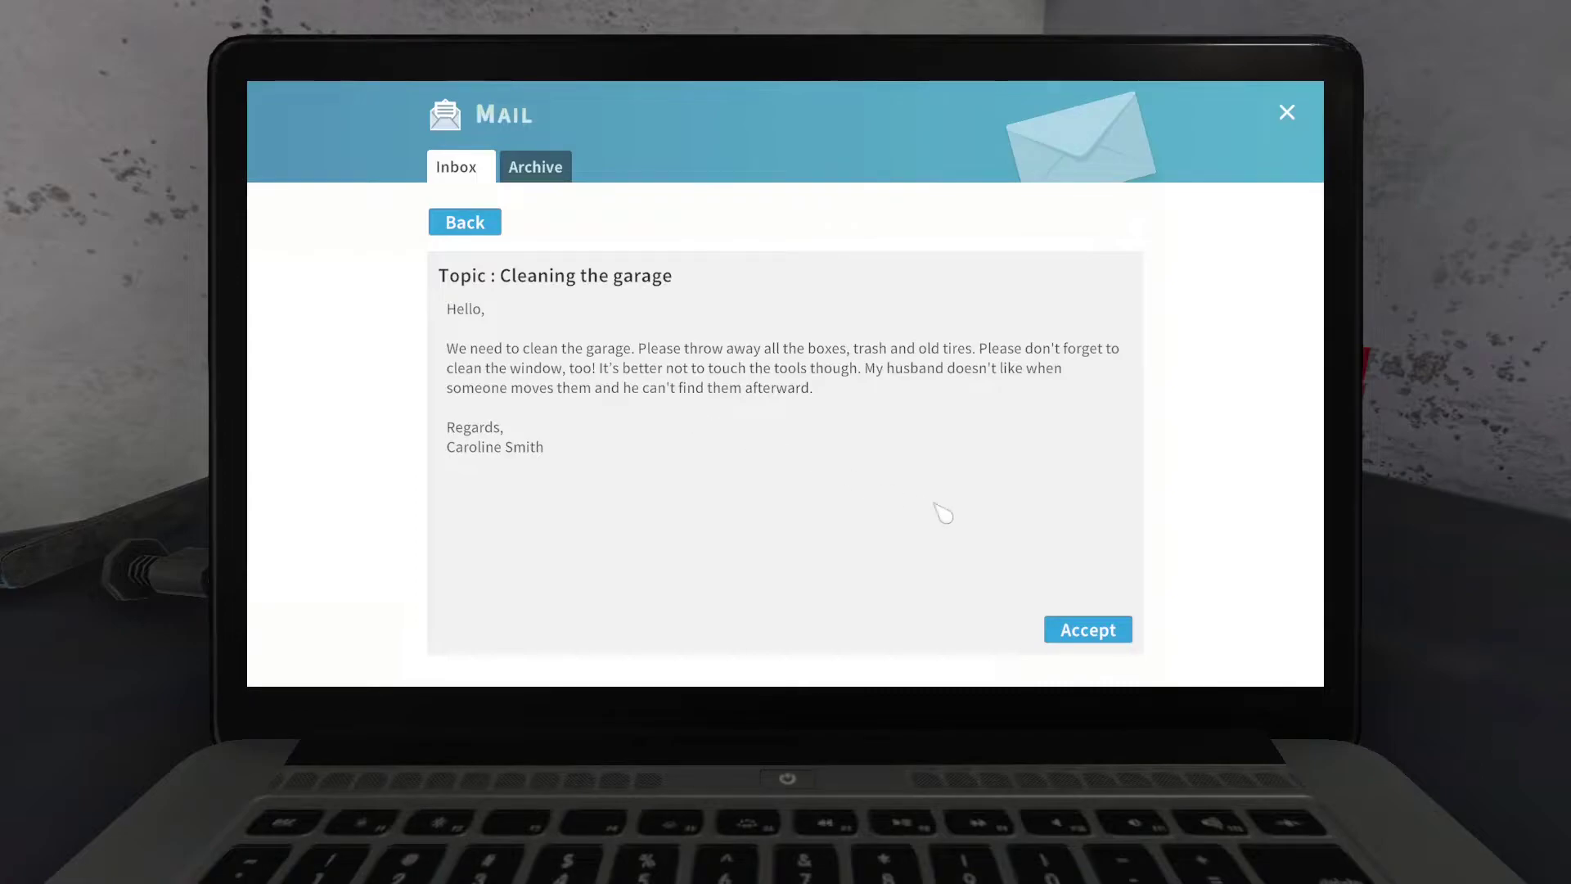
pyautogui.click(1085, 632)
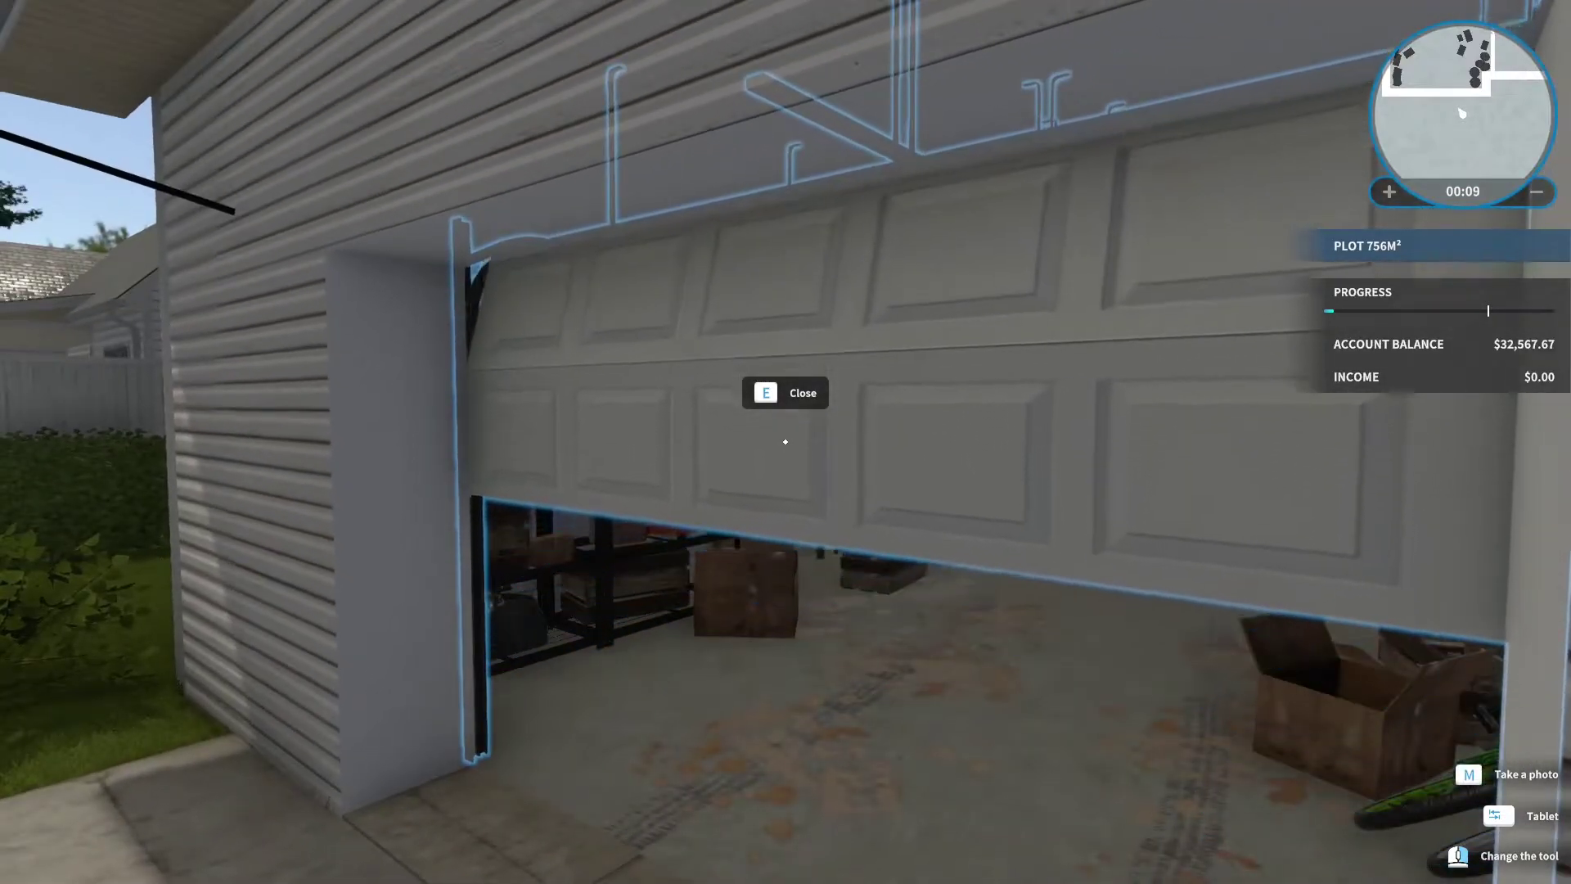
# Sweep the garage floor dirt near the workbench and crates to 85% clean.
pyautogui.press('w')
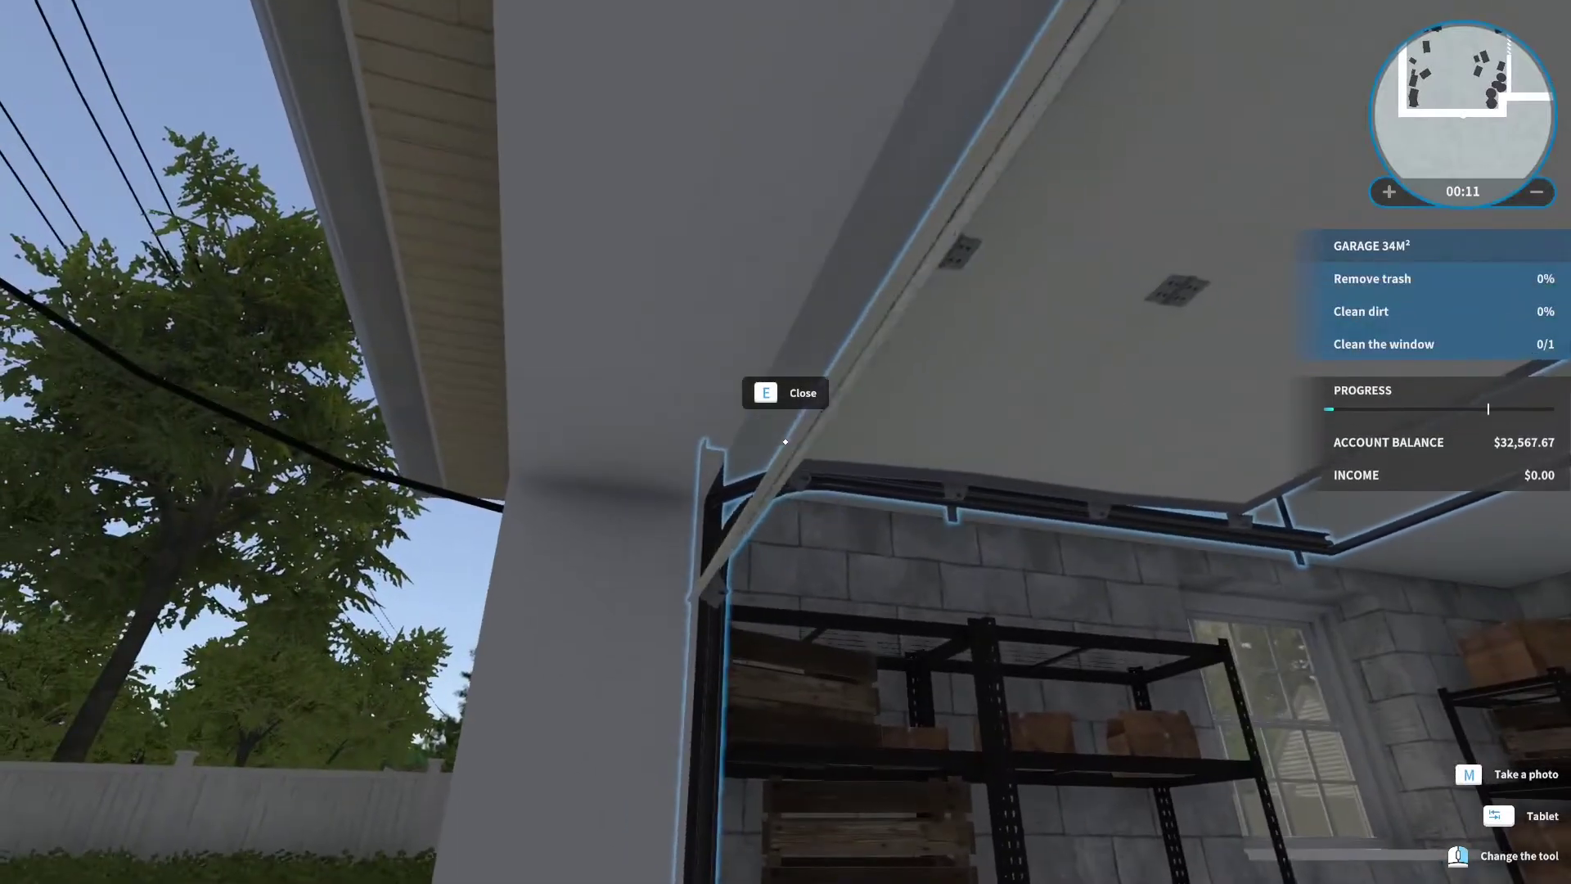
pyautogui.press('s')
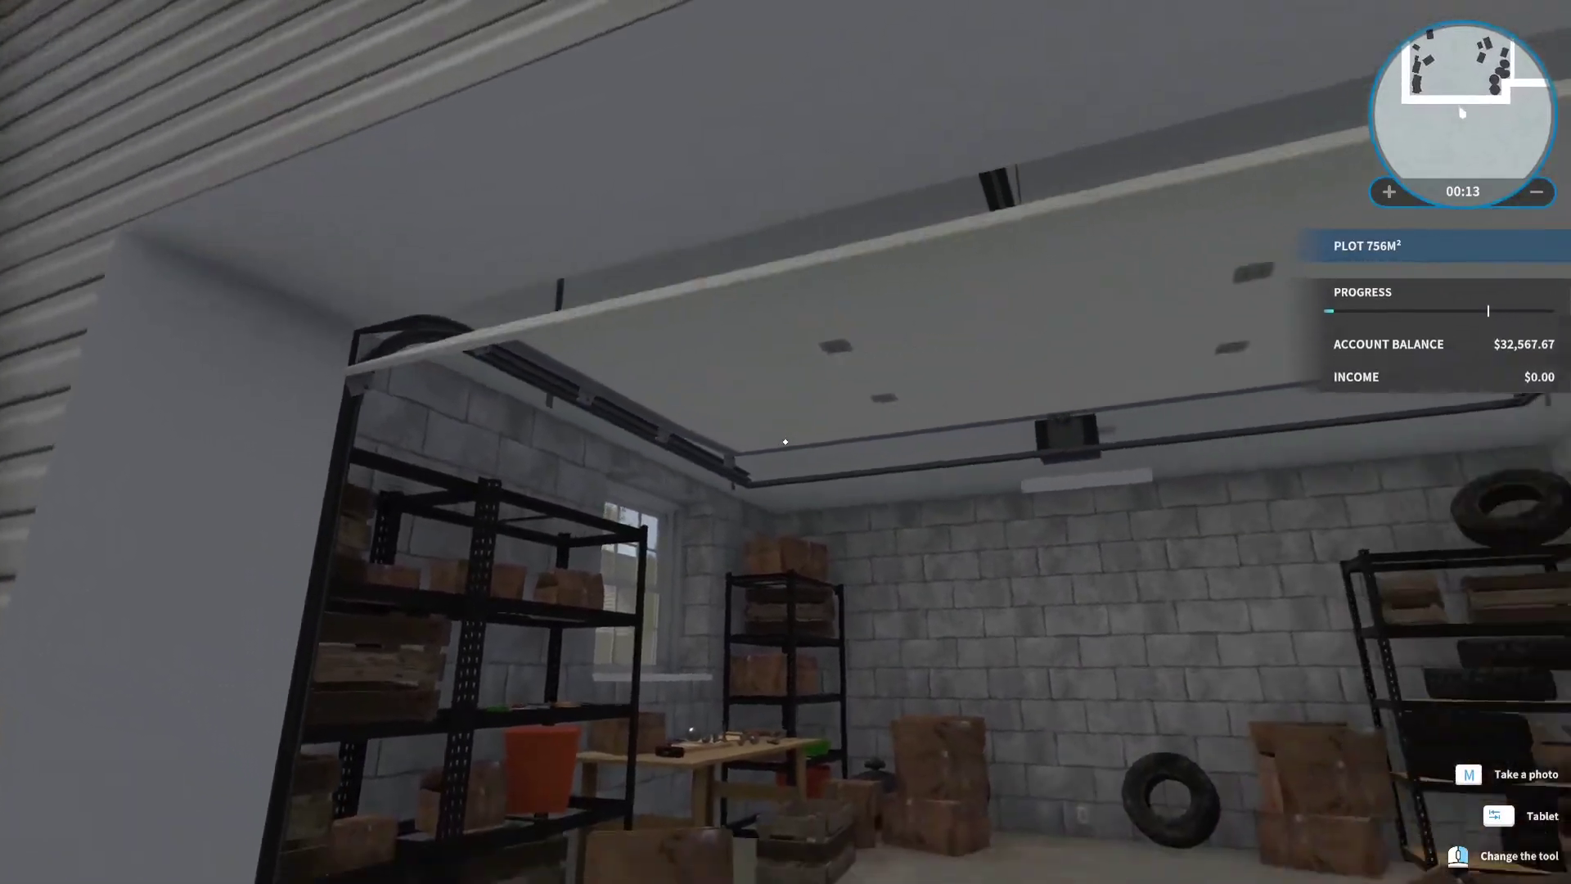
pyautogui.press('w')
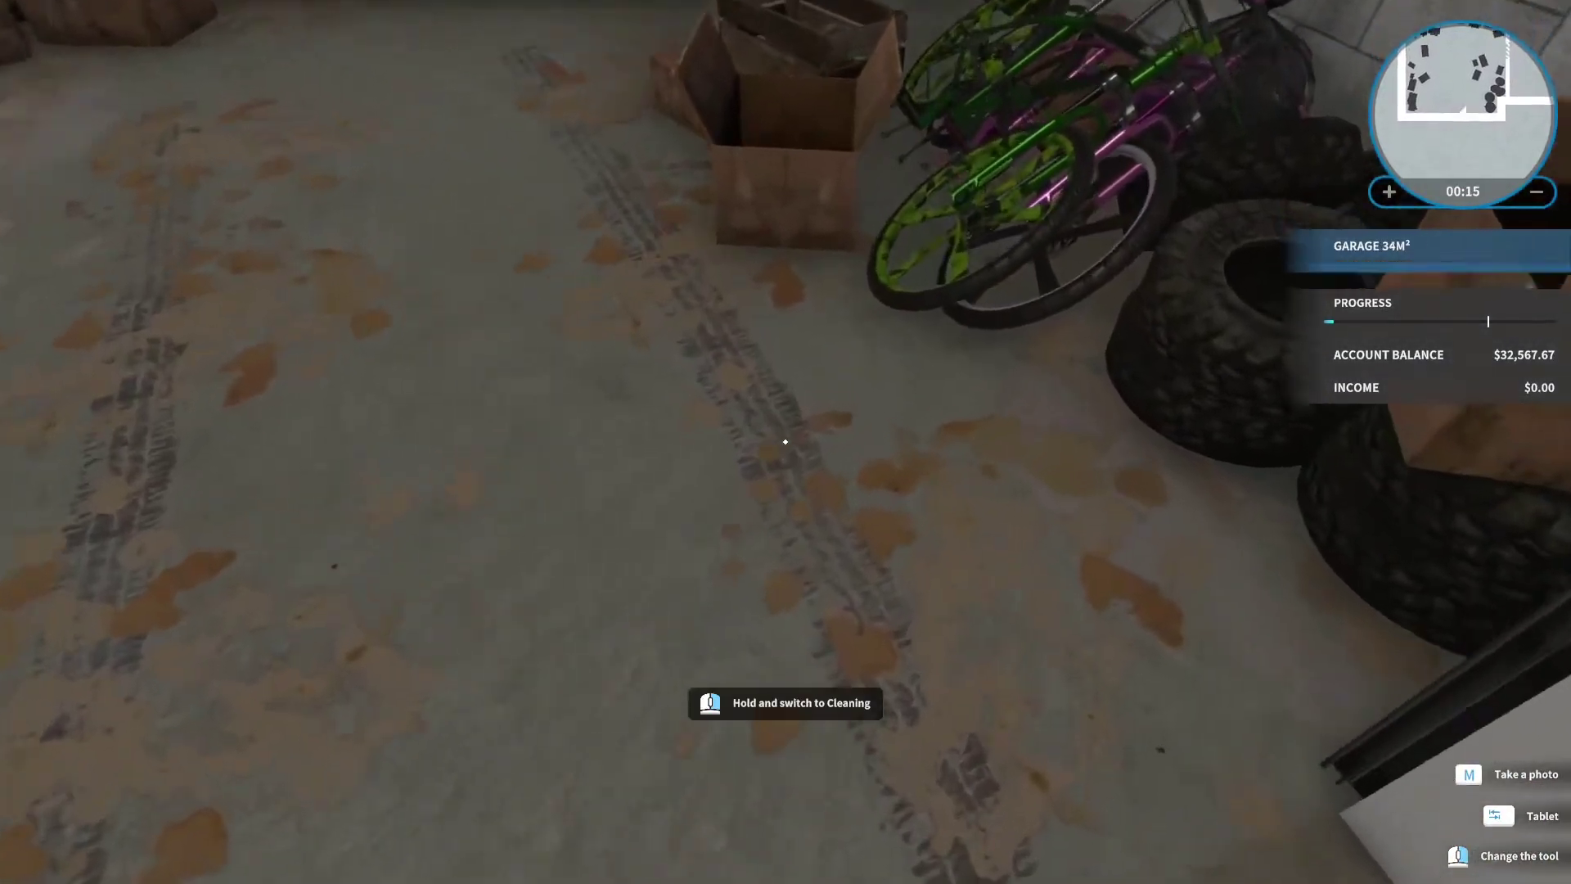
pyautogui.rightClick(792, 451)
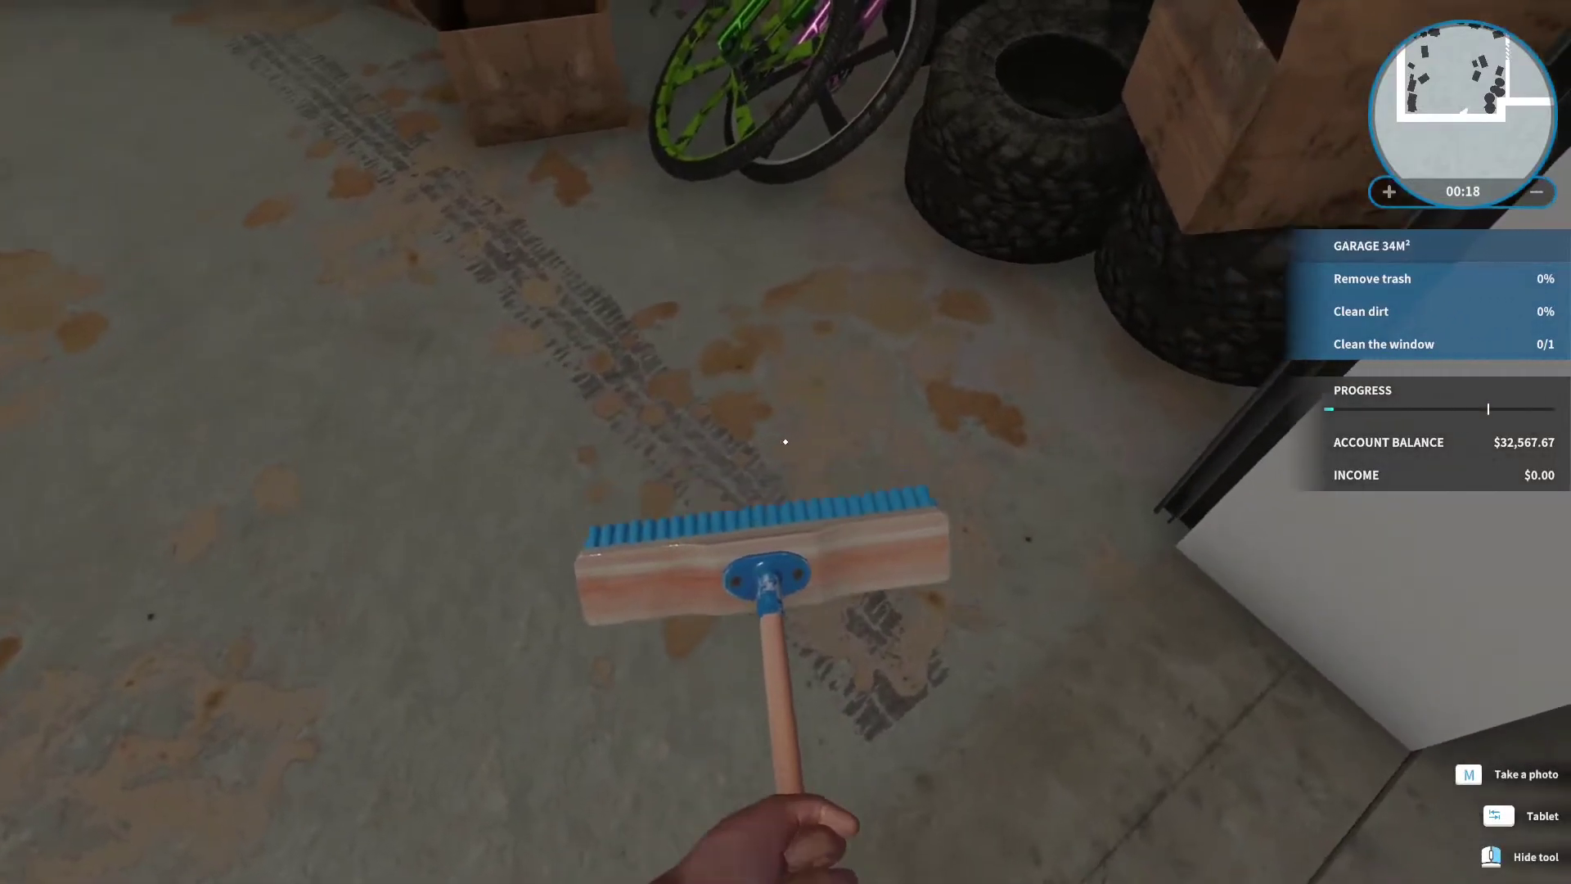
pyautogui.click(786, 443)
pyautogui.moveTo(786, 443); pyautogui.dragTo(786, 442)
pyautogui.press('s')
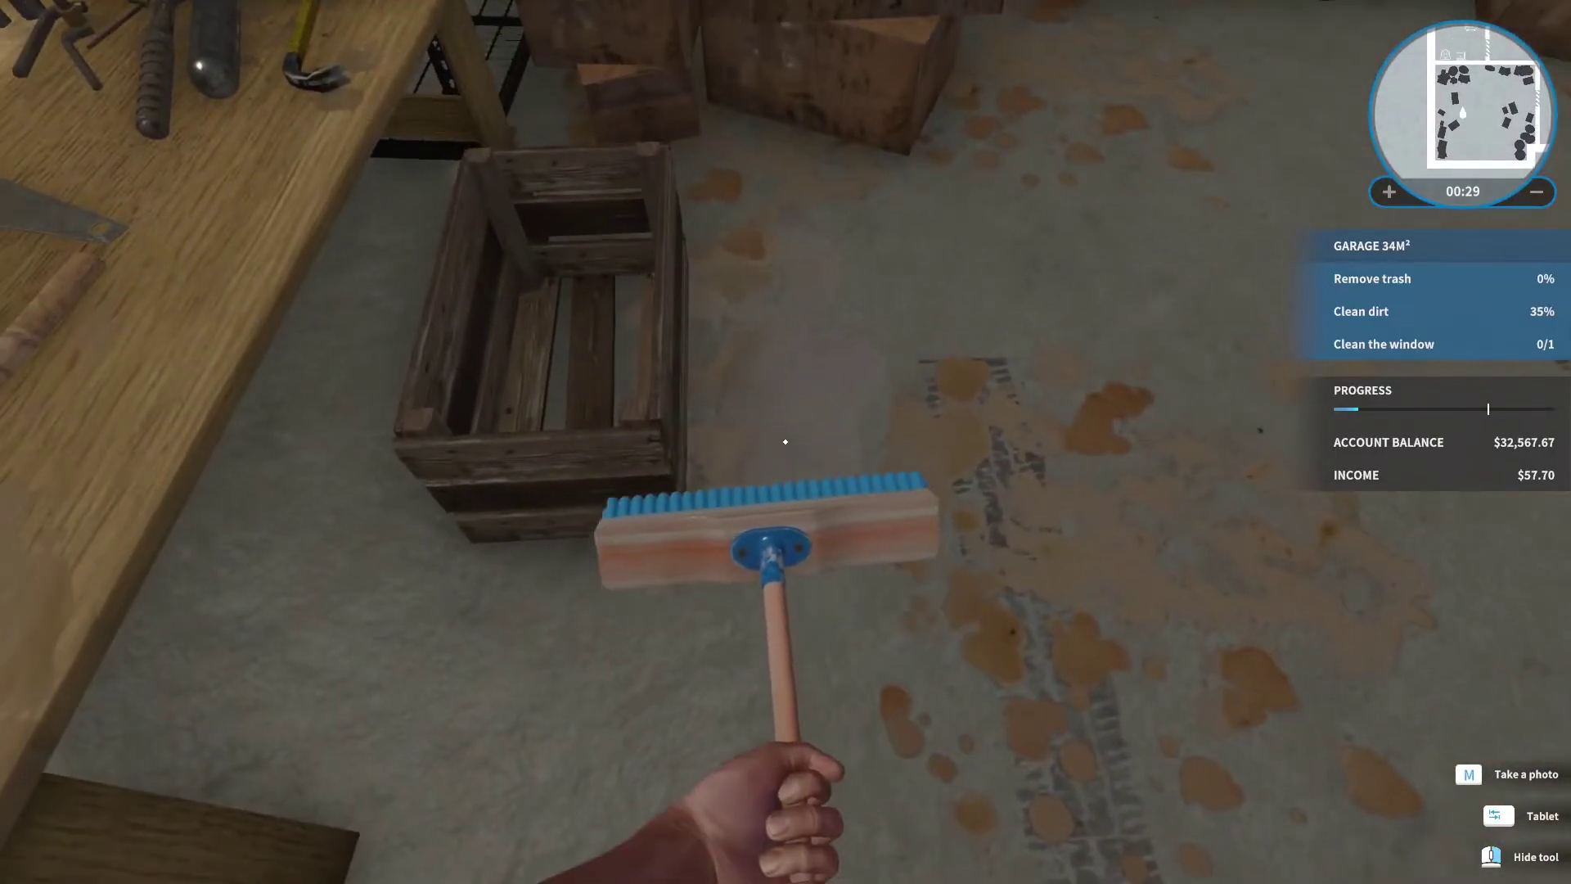
pyautogui.moveTo(786, 442); pyautogui.dragTo(786, 443)
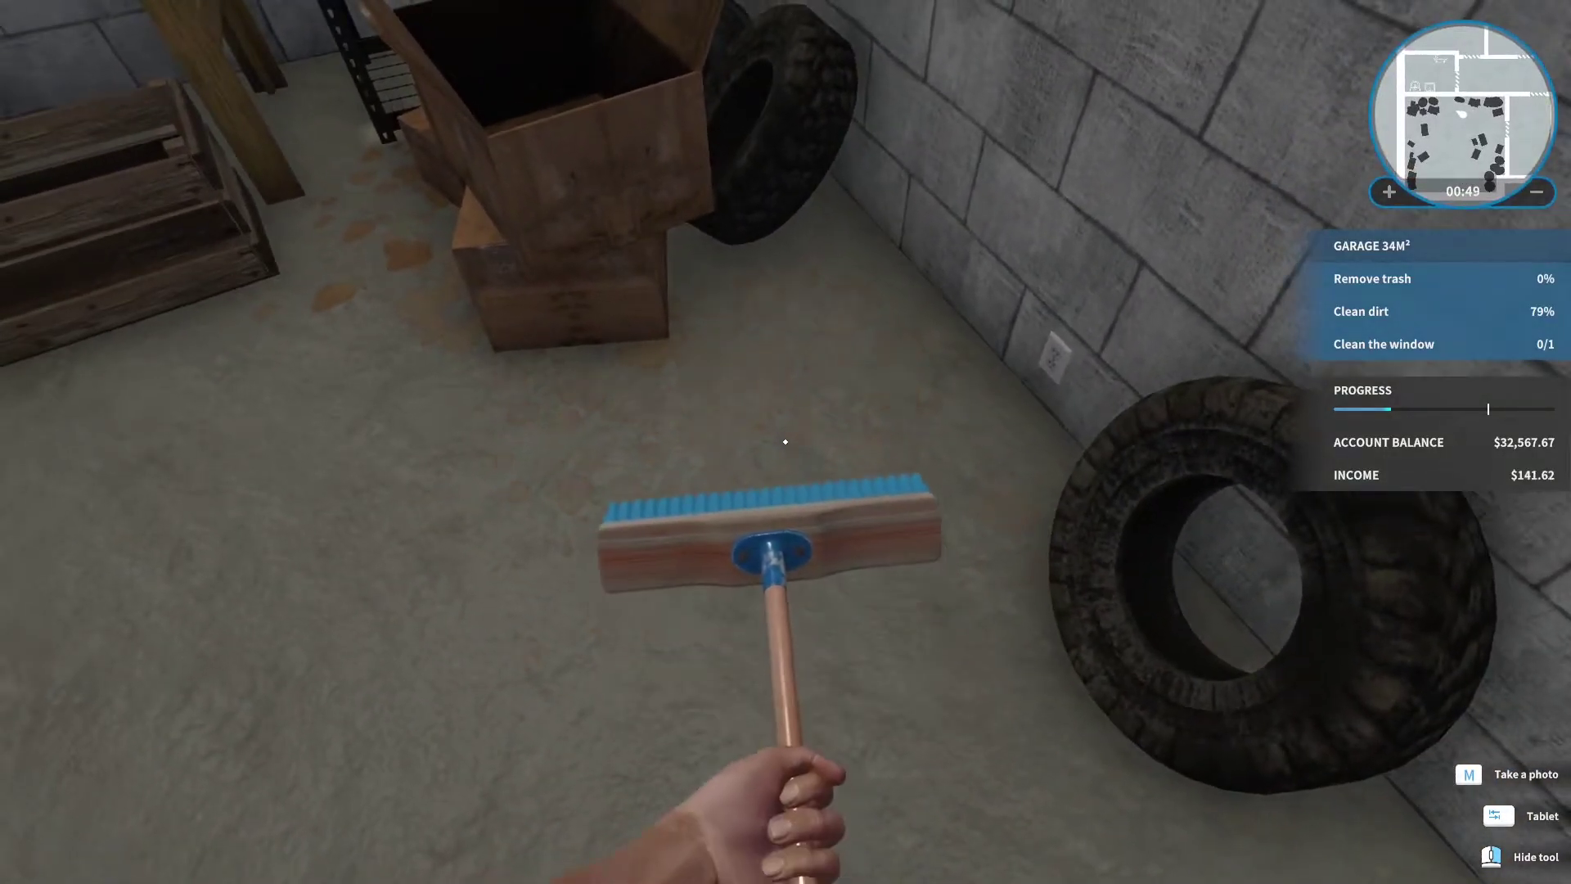
pyautogui.moveTo(785, 442); pyautogui.dragTo(786, 442)
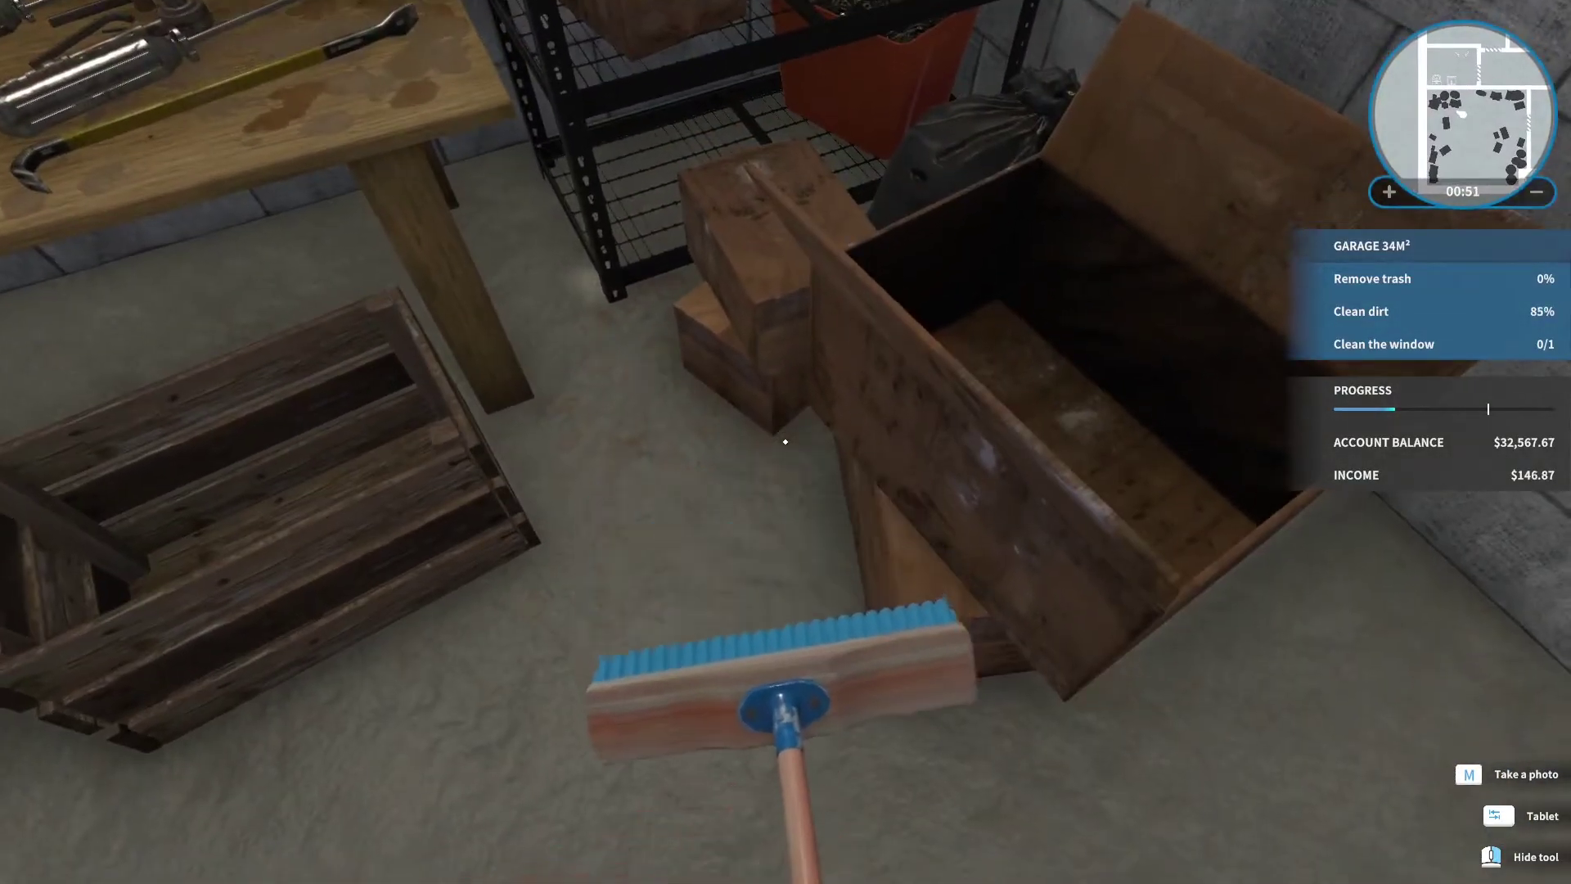
pyautogui.press('Tab')
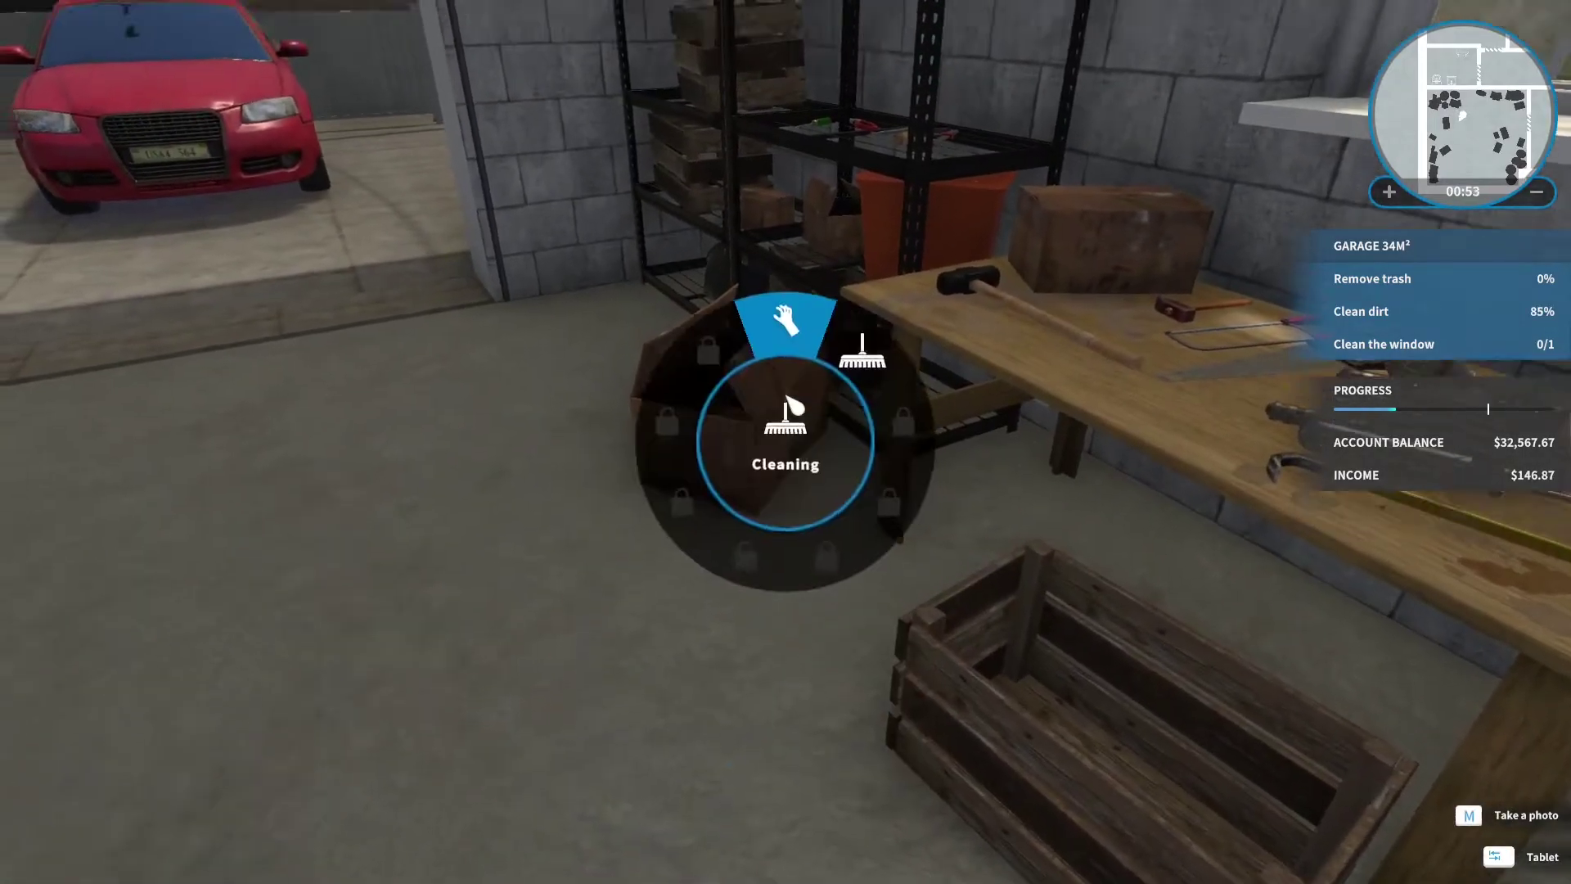
# Throw away the boxes by the workbench and shelf, and sweep the nearby floor dirt.
pyautogui.press('w')
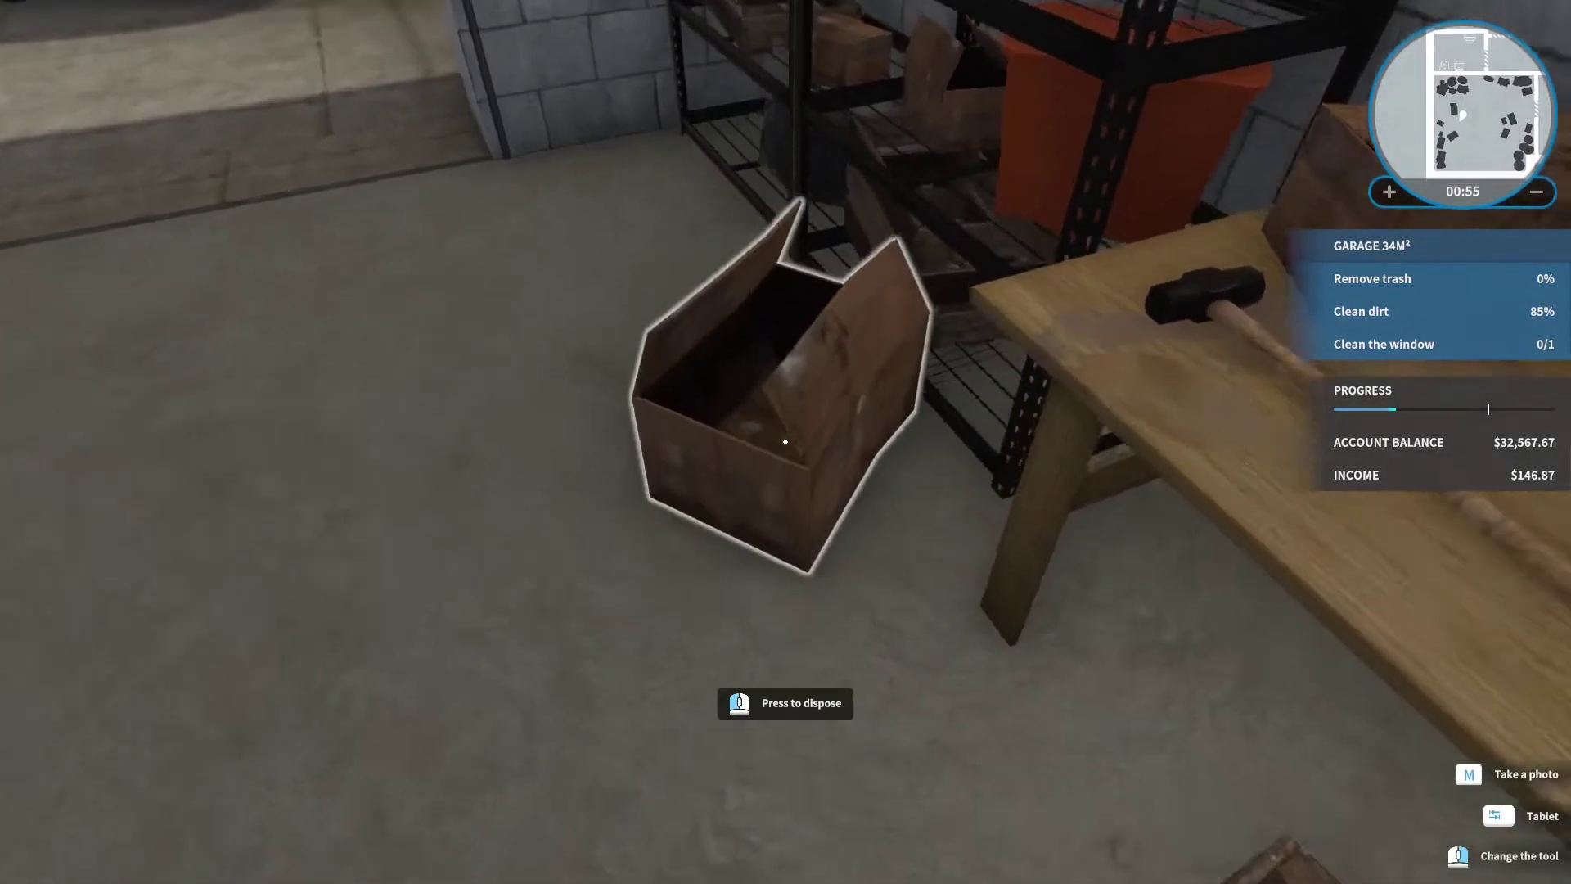
pyautogui.press('w')
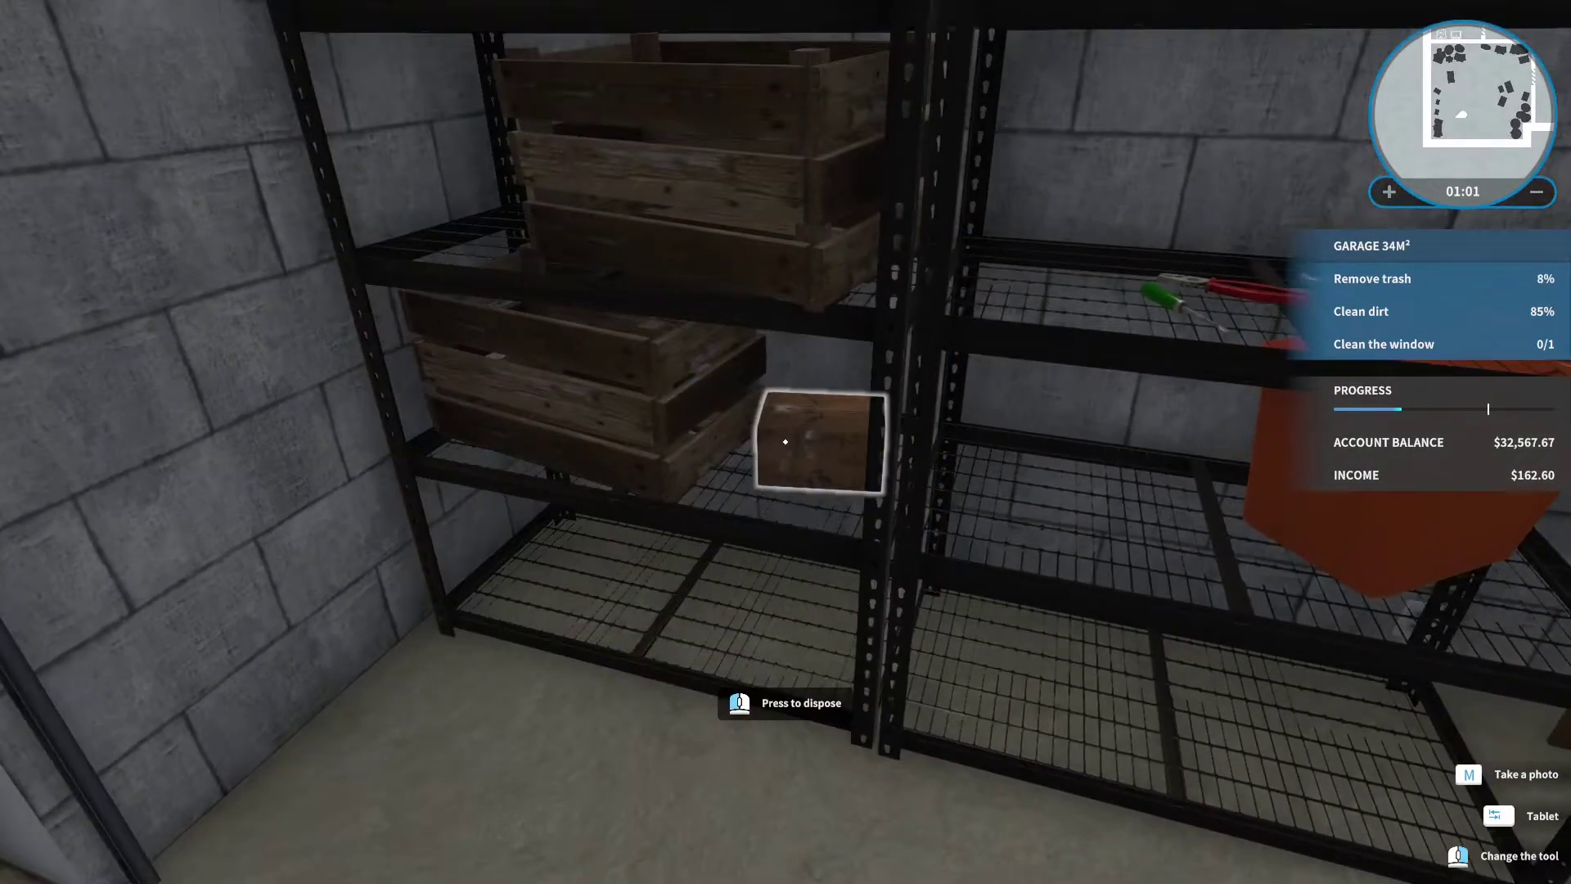
pyautogui.click(785, 442)
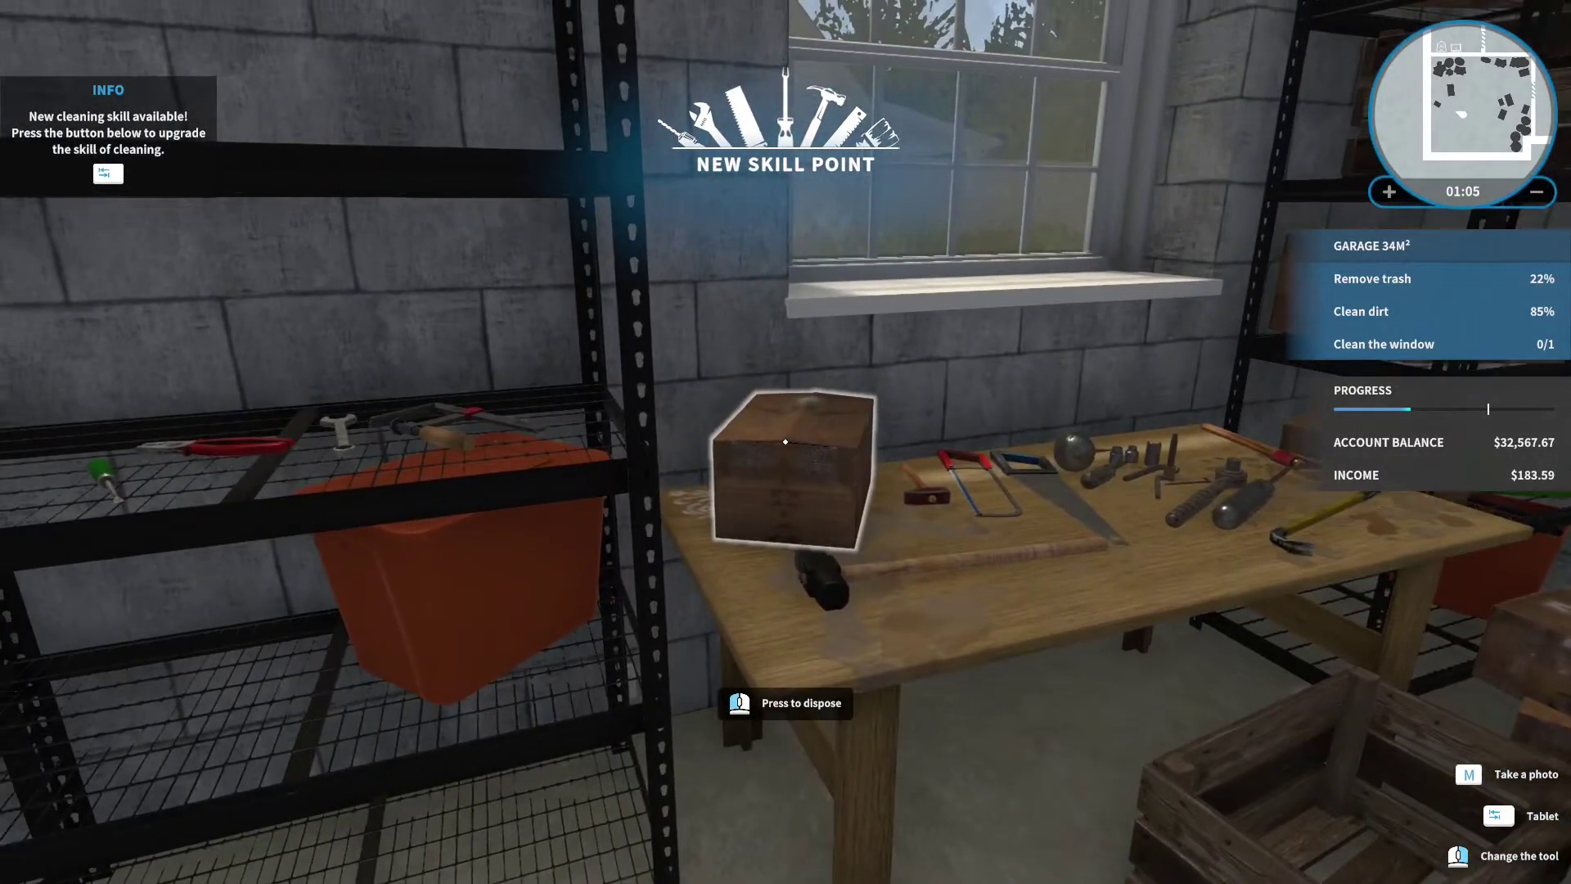
pyautogui.click(785, 443)
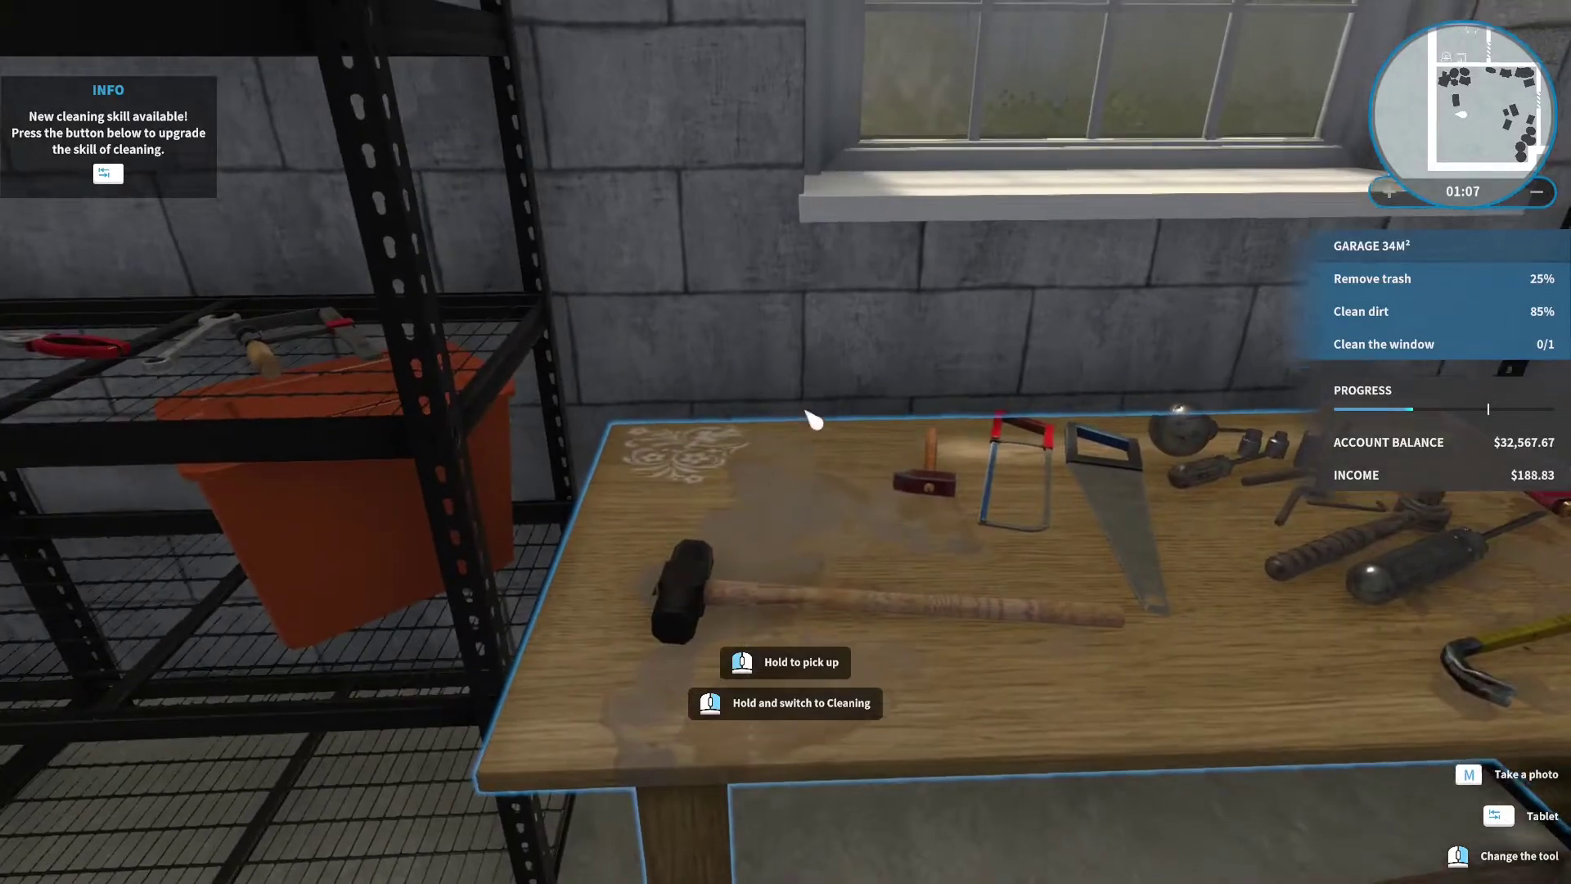
pyautogui.click(786, 442)
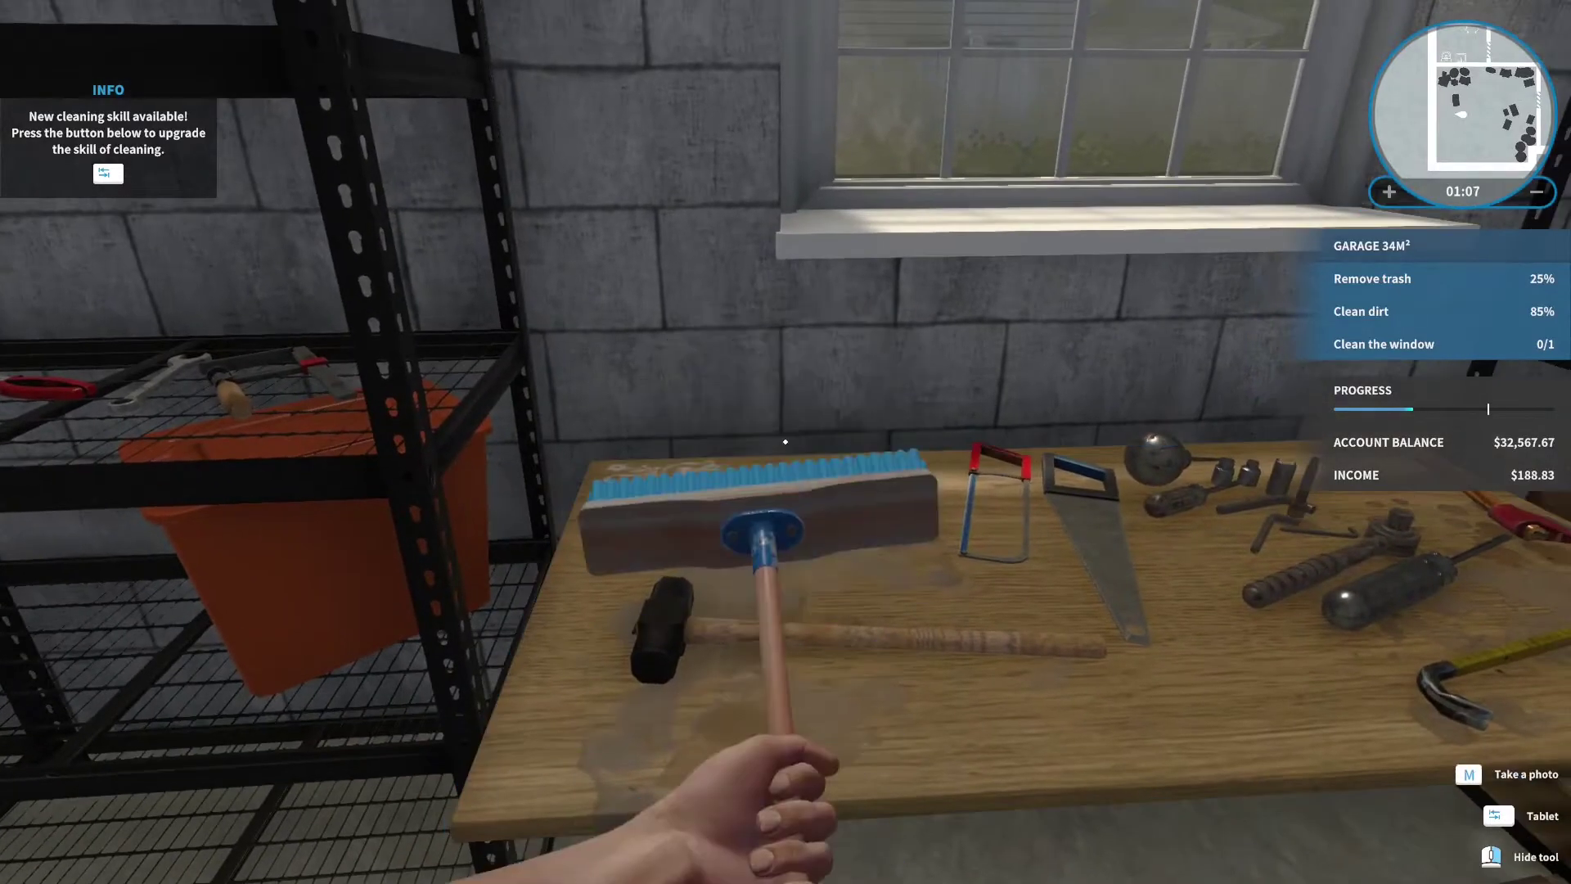
pyautogui.moveTo(786, 443); pyautogui.dragTo(785, 442)
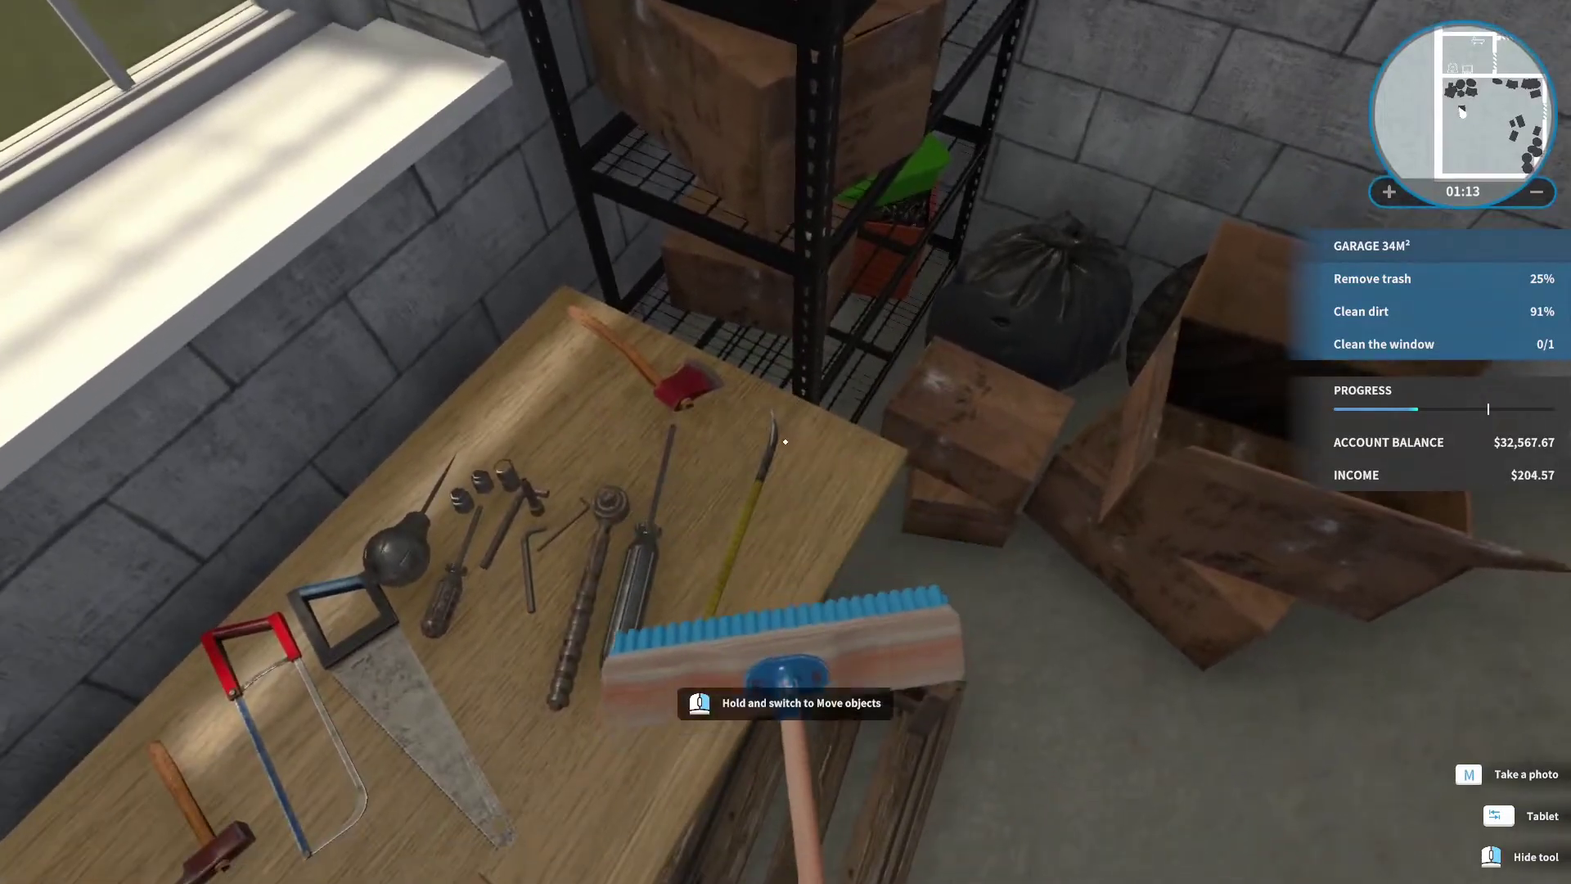
pyautogui.moveTo(785, 442); pyautogui.dragTo(786, 442)
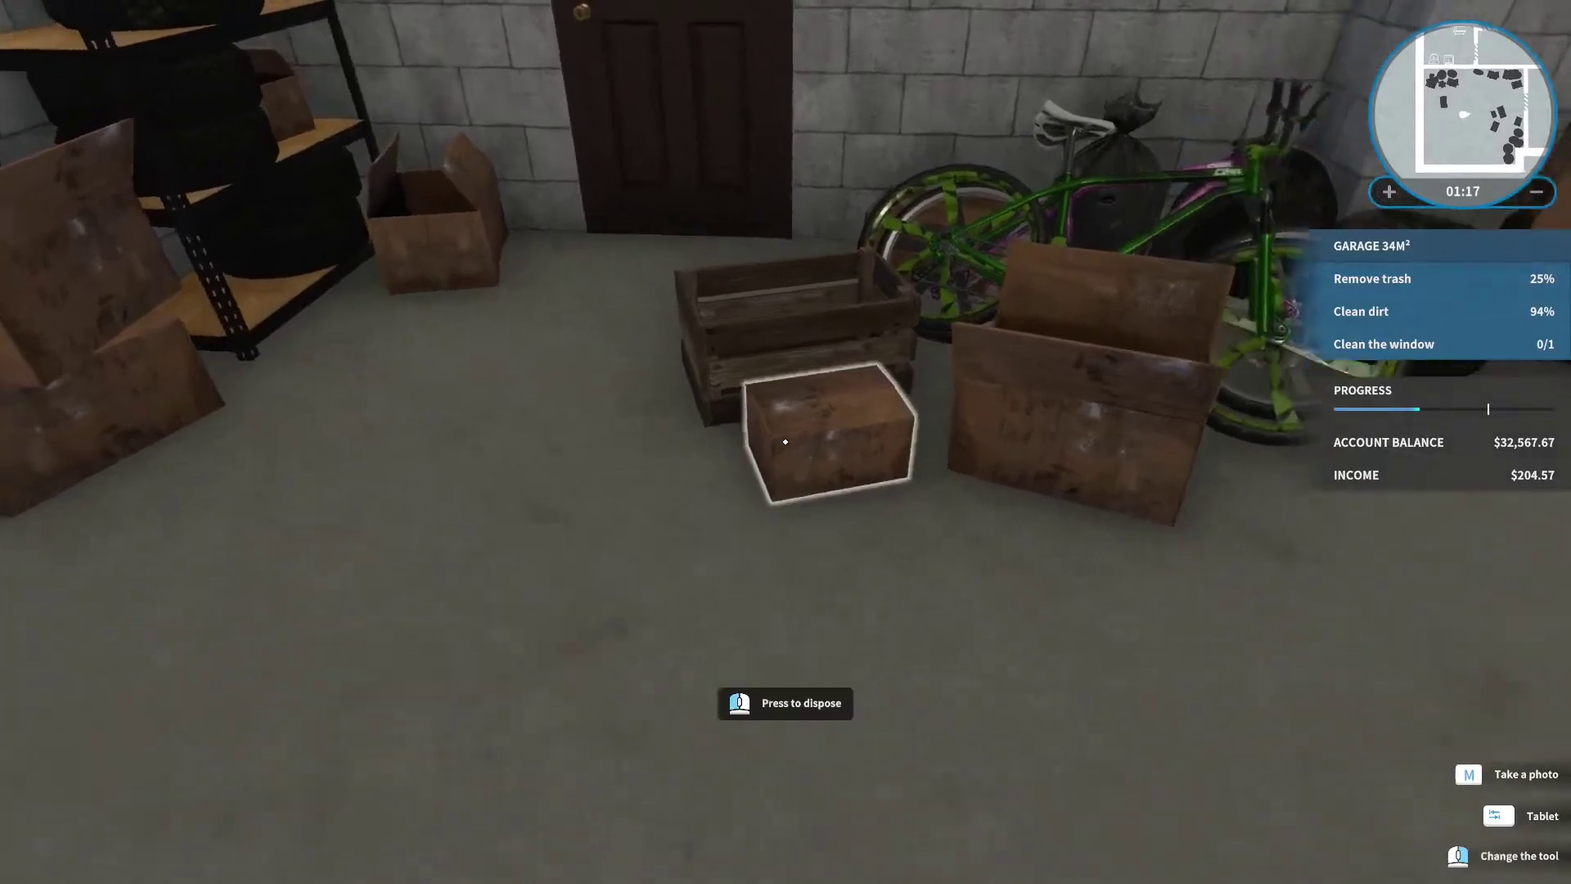
pyautogui.click(787, 442)
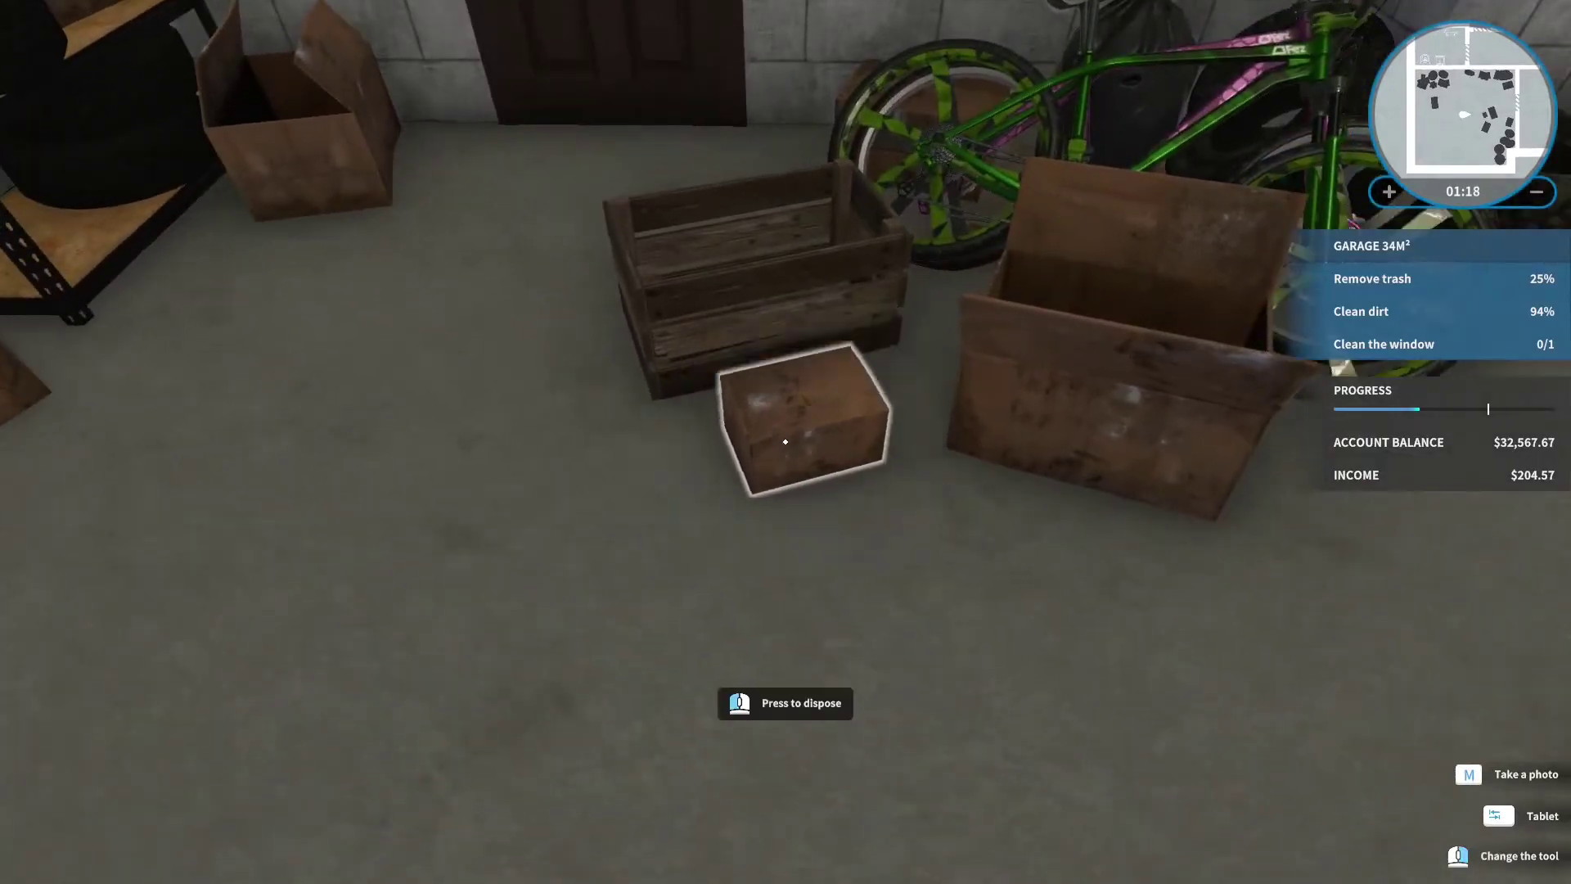
# Dispose of the trash bag and old tires, then scrub the floor stain with the broom.
pyautogui.press('w')
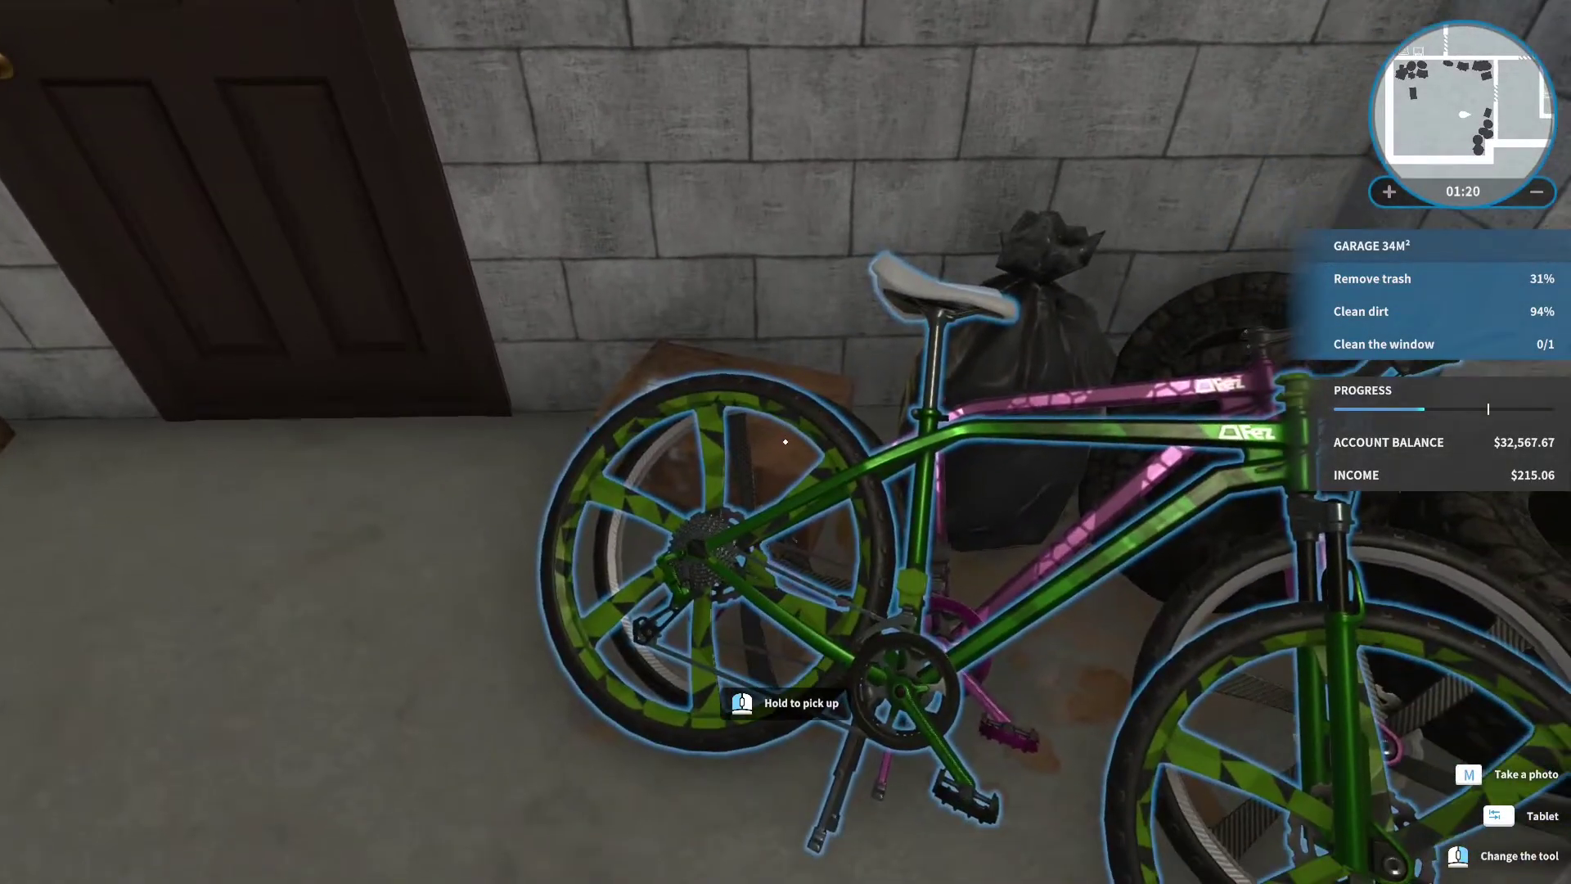
pyautogui.press('w')
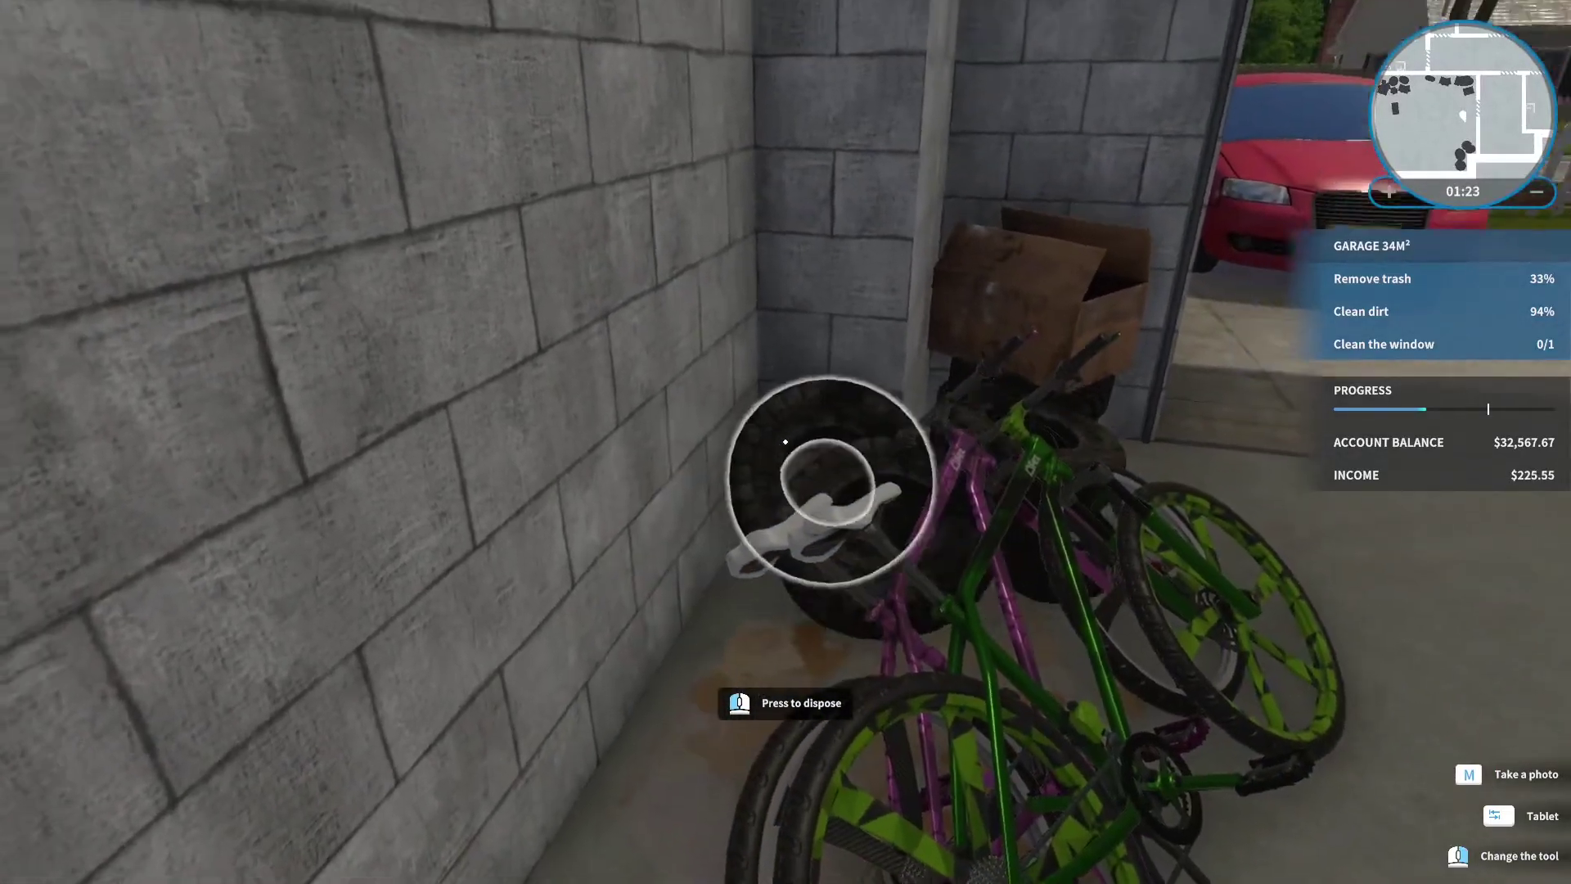
pyautogui.click(786, 442)
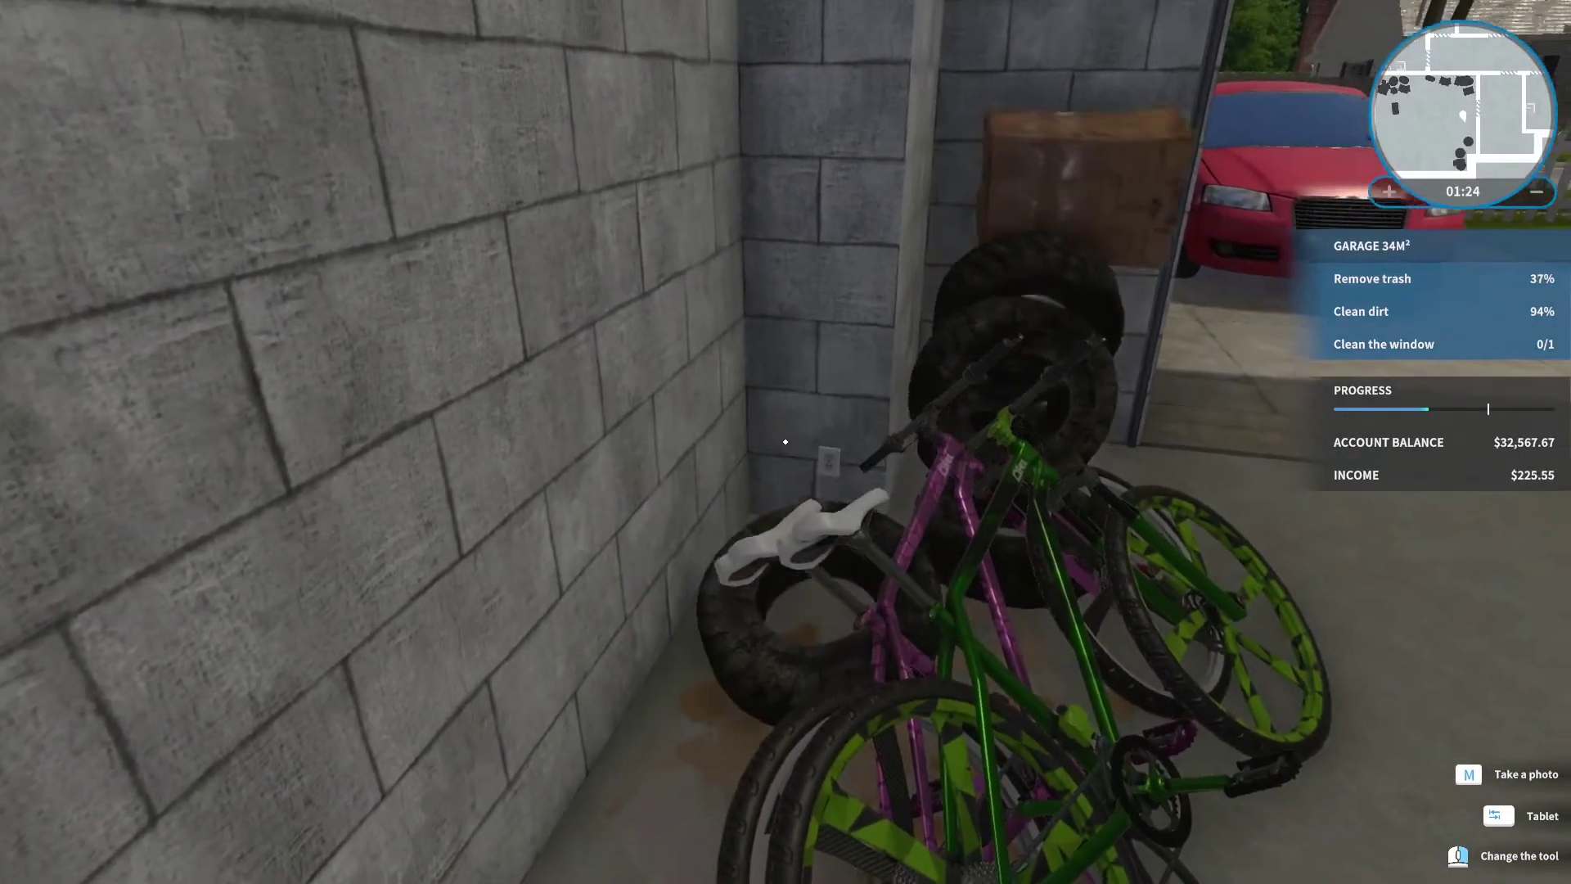
pyautogui.click(787, 442)
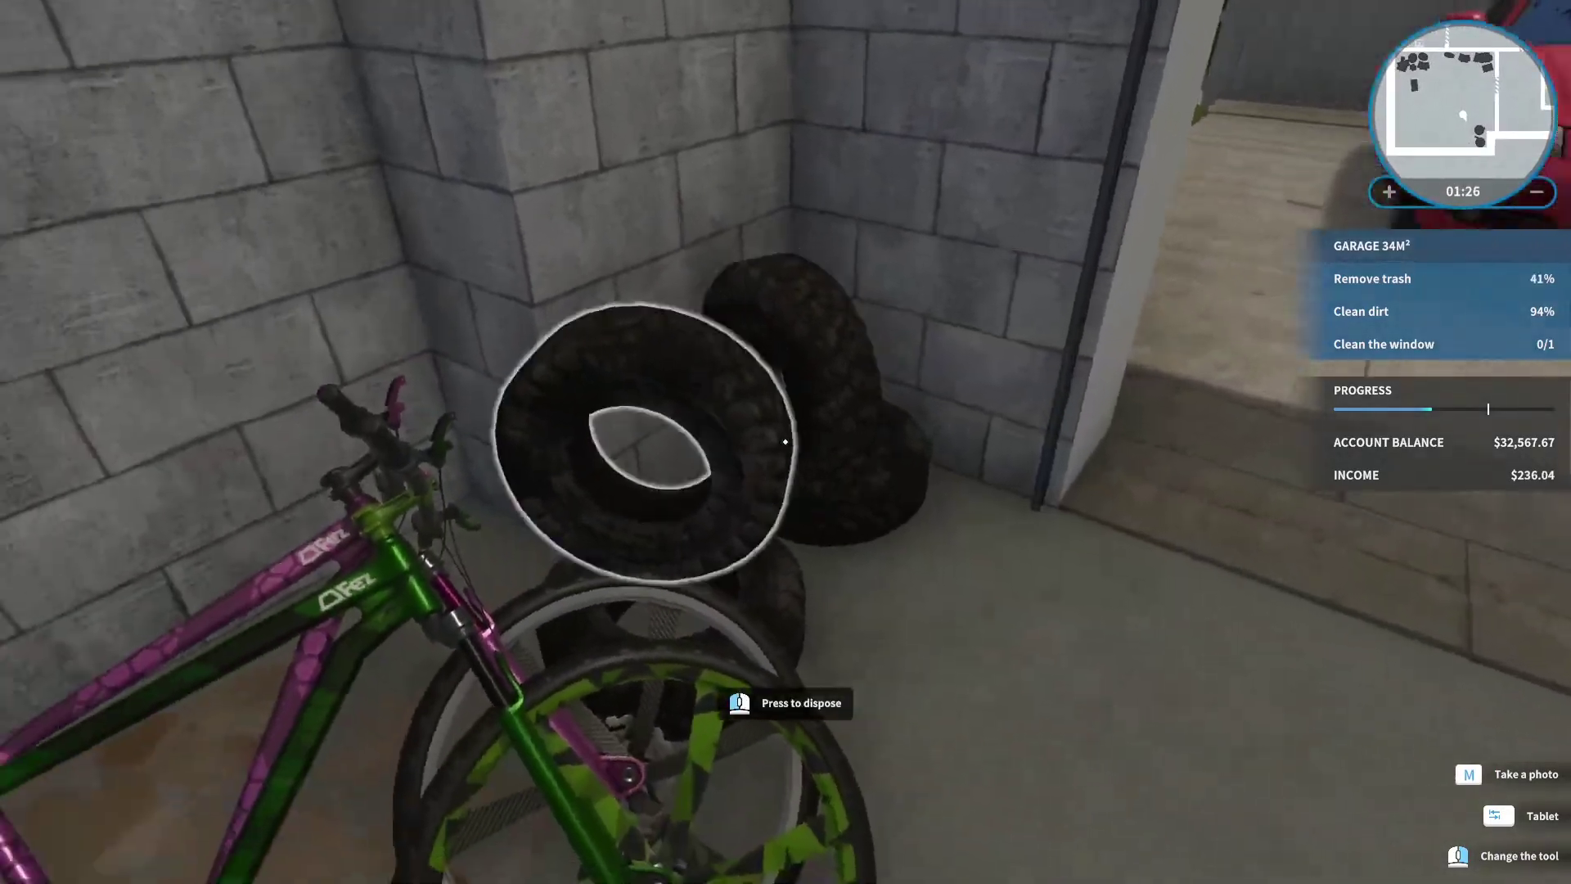
pyautogui.click(786, 443)
pyautogui.click(785, 442)
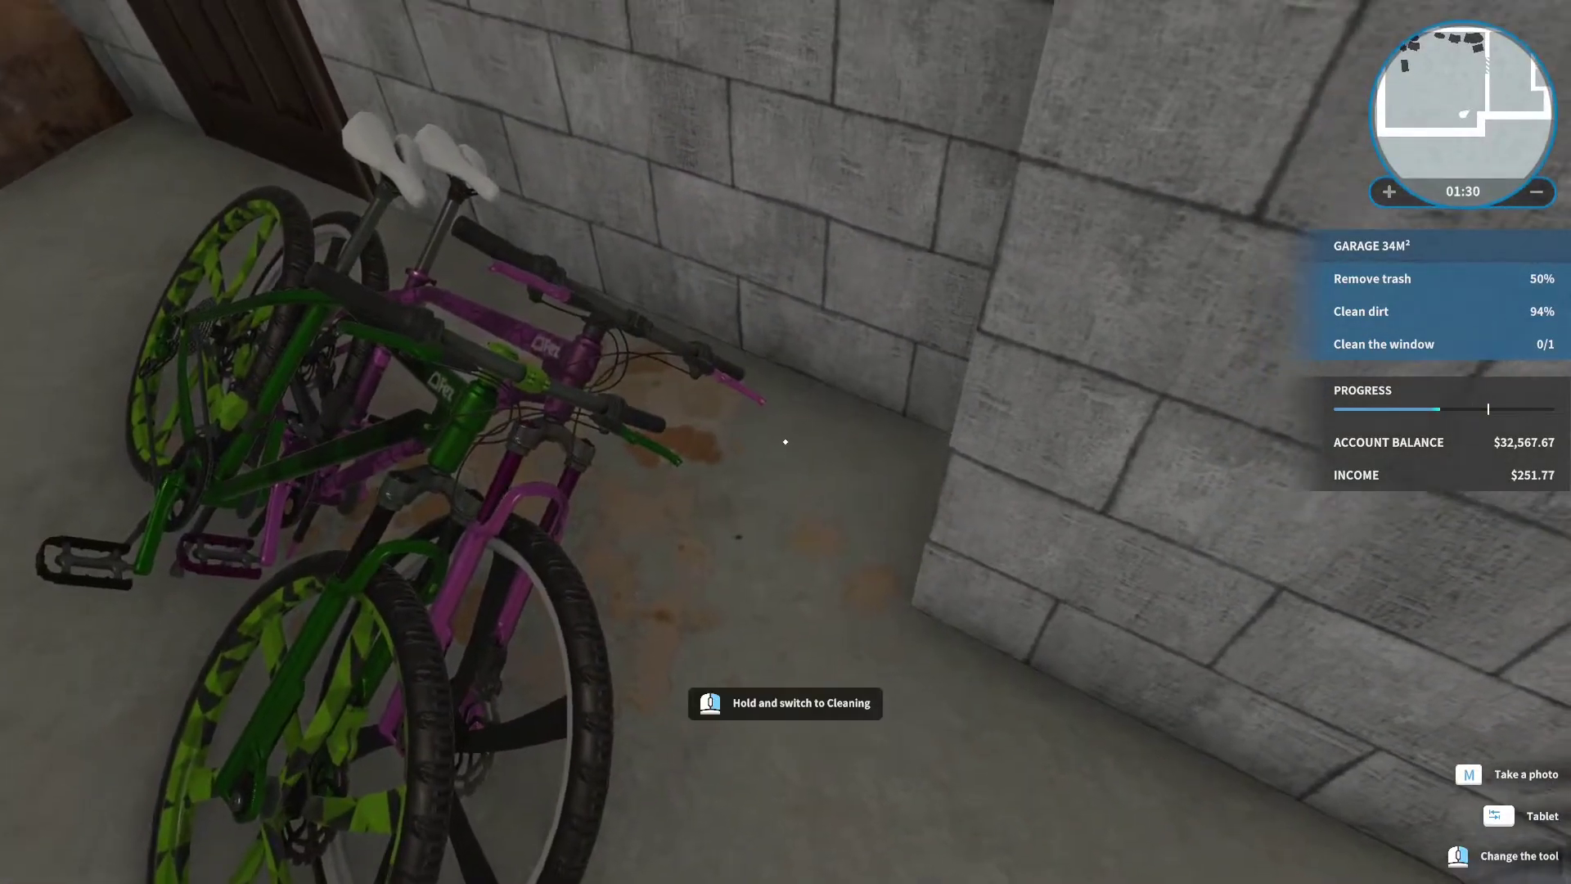
pyautogui.rightClick(785, 442)
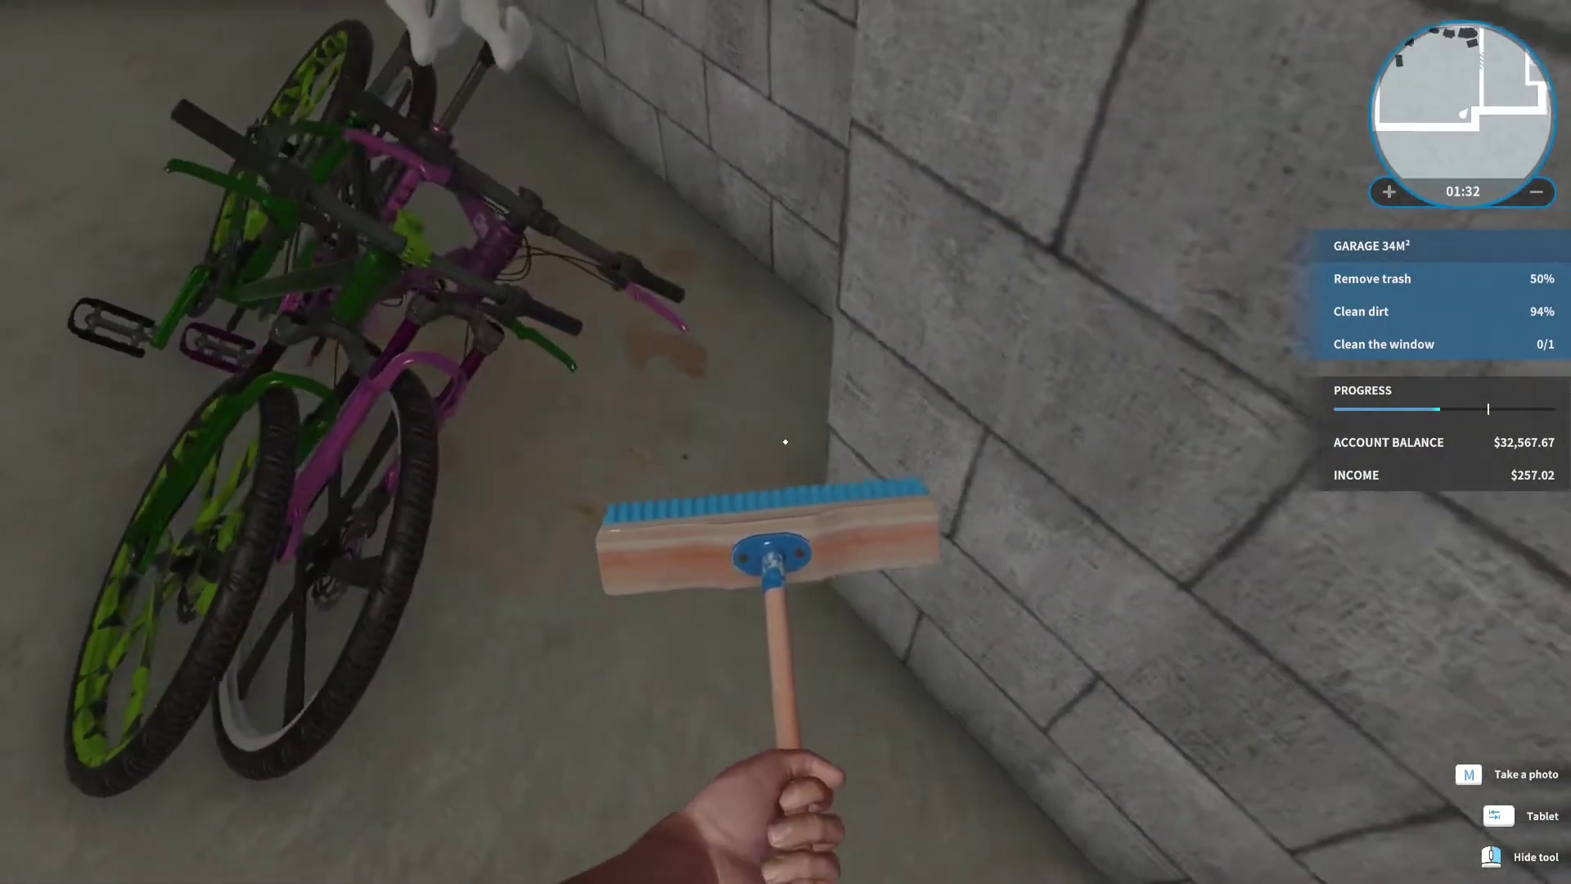
pyautogui.click(786, 442)
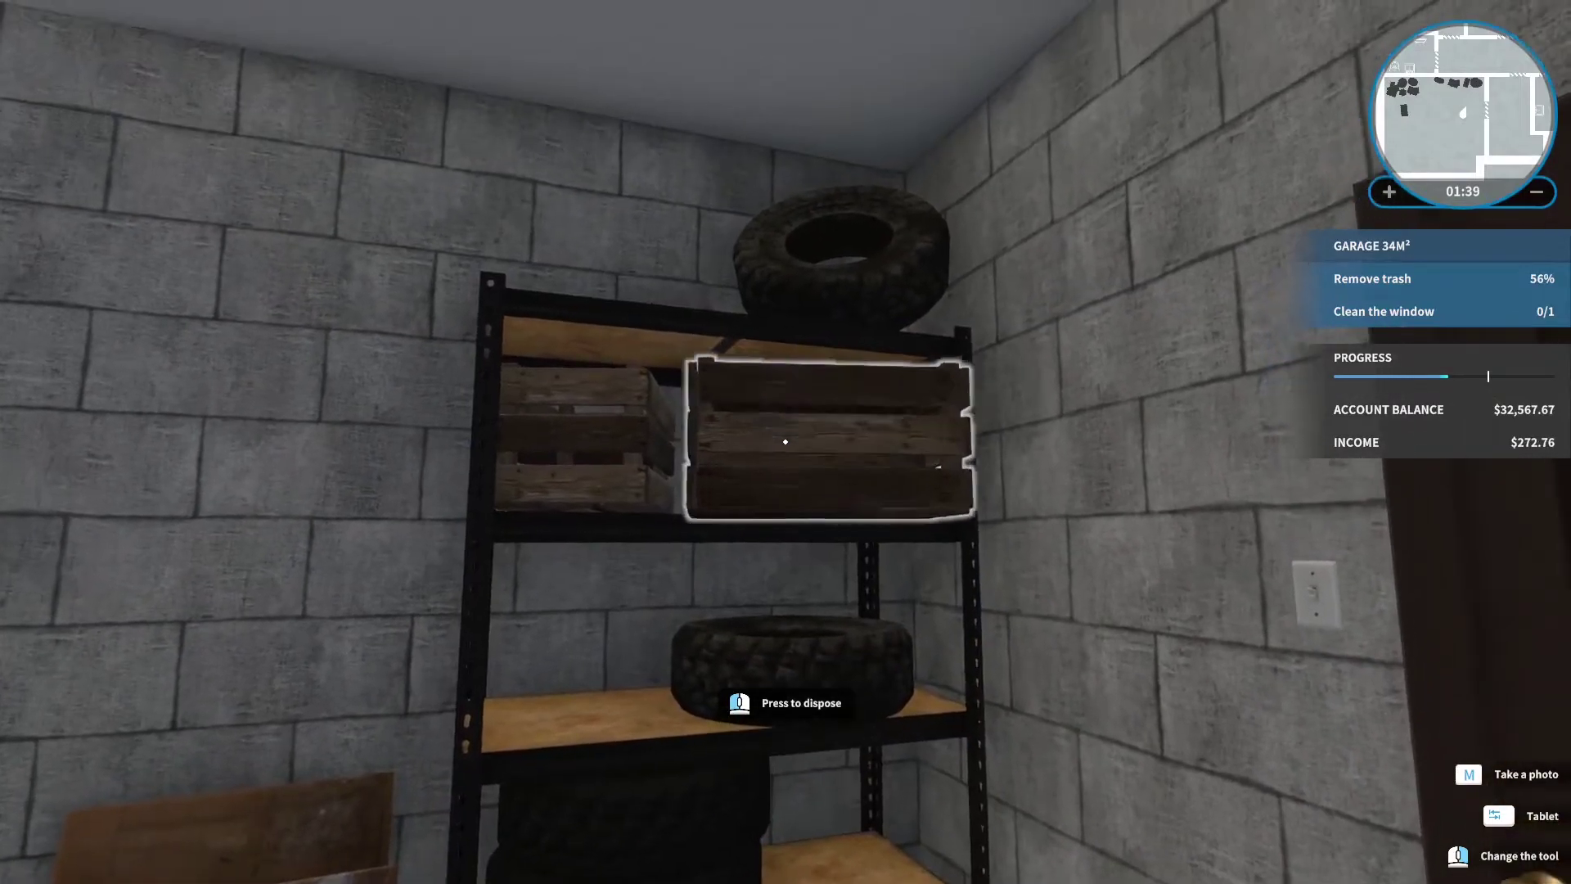
# Clear the remaining boxes, trash bag, crate and junk from the shelves.
pyautogui.click(787, 442)
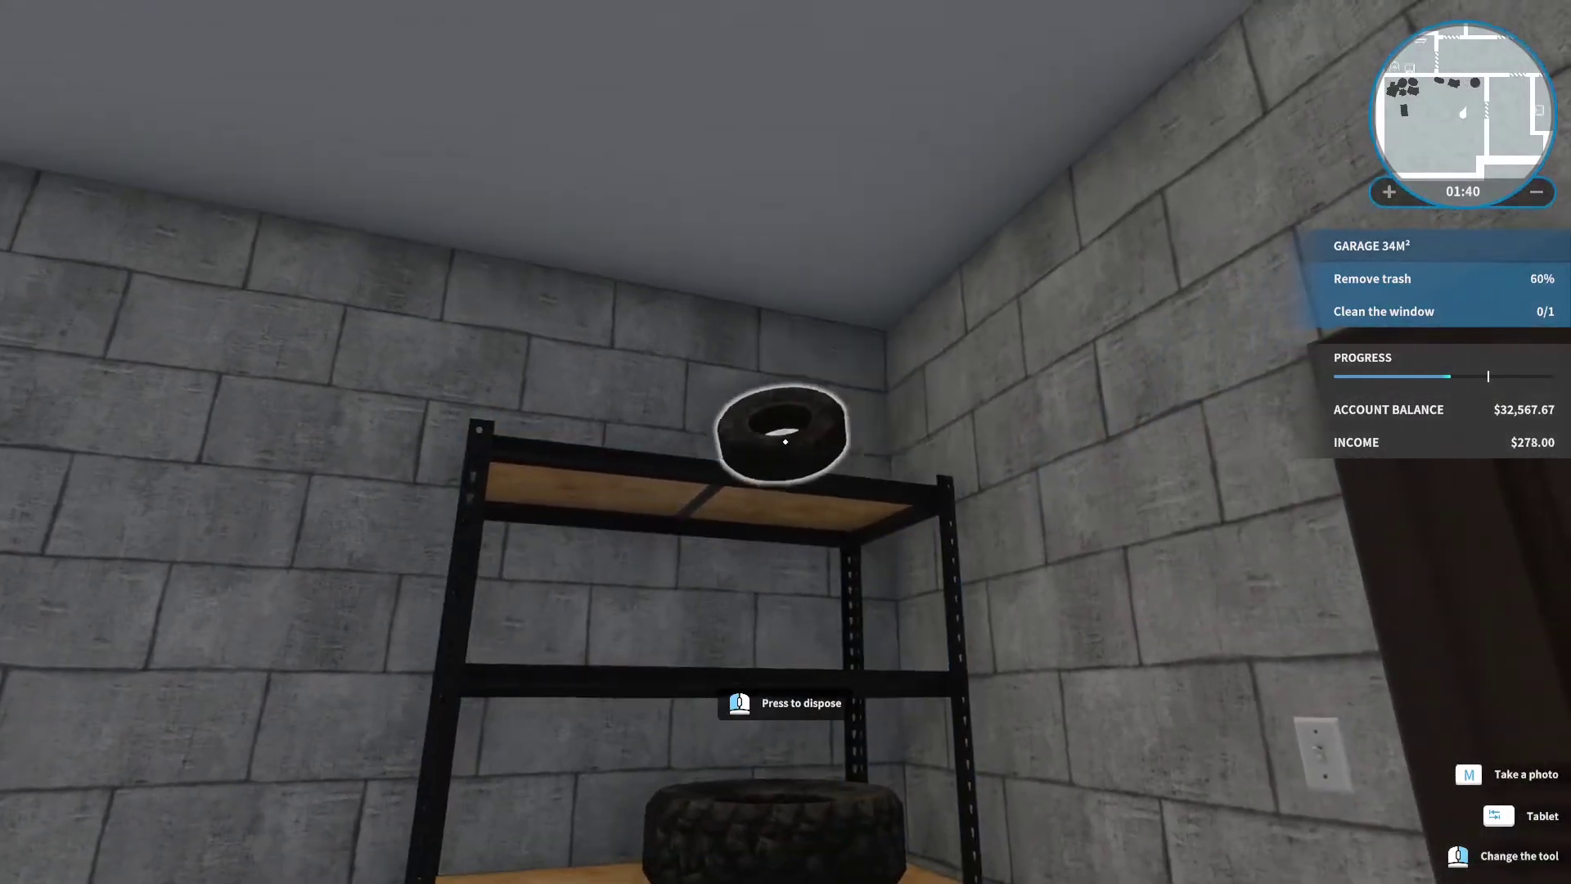
pyautogui.click(786, 442)
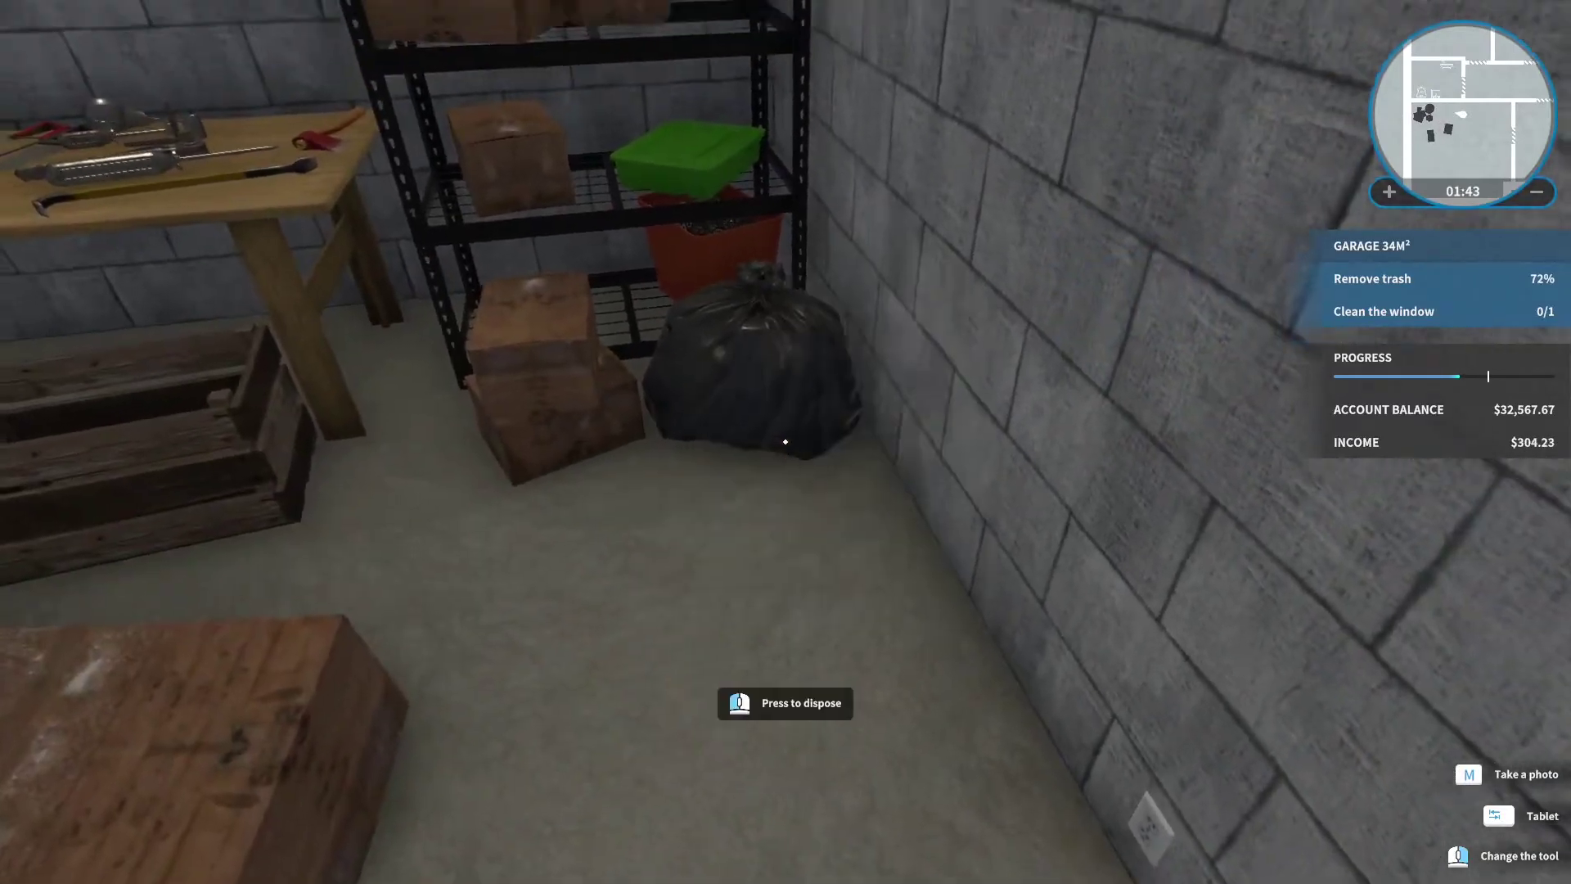
pyautogui.click(787, 442)
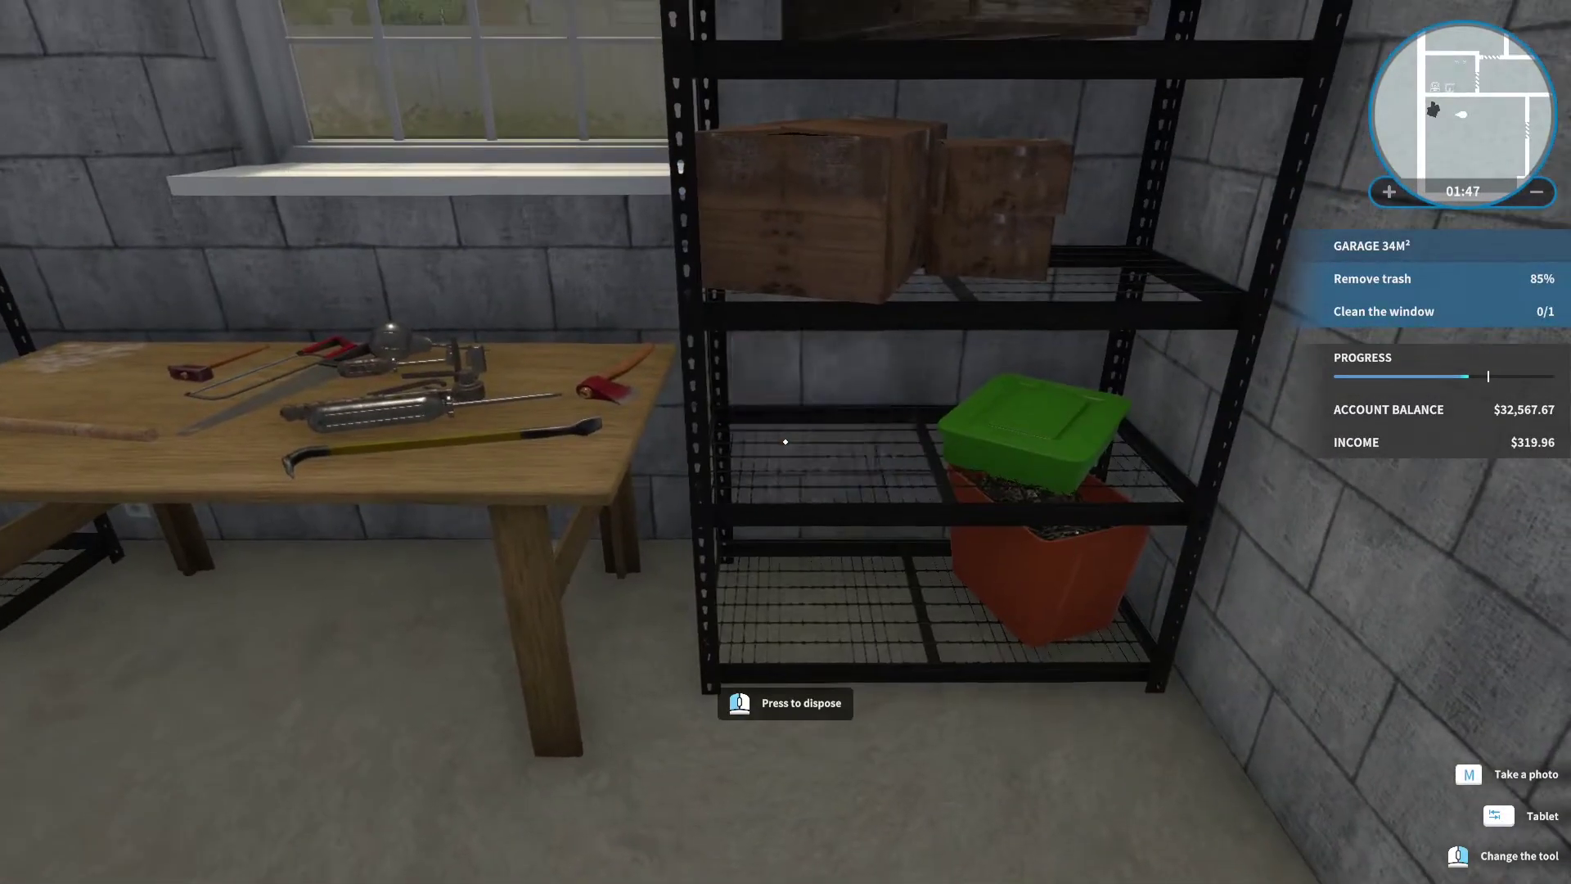
pyautogui.click(785, 442)
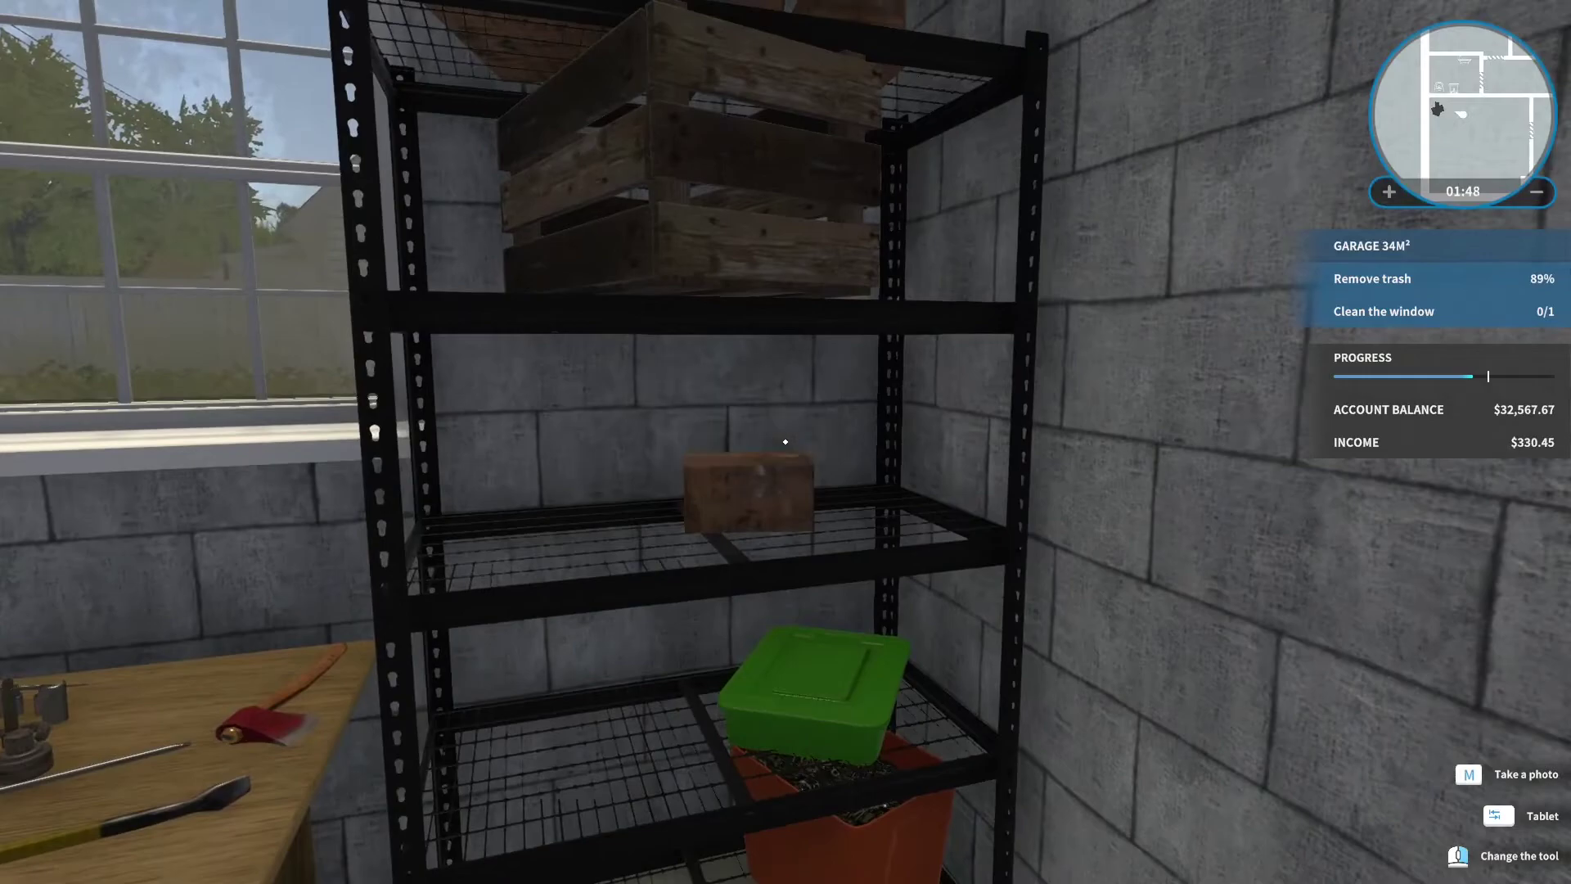
pyautogui.click(785, 443)
pyautogui.click(786, 442)
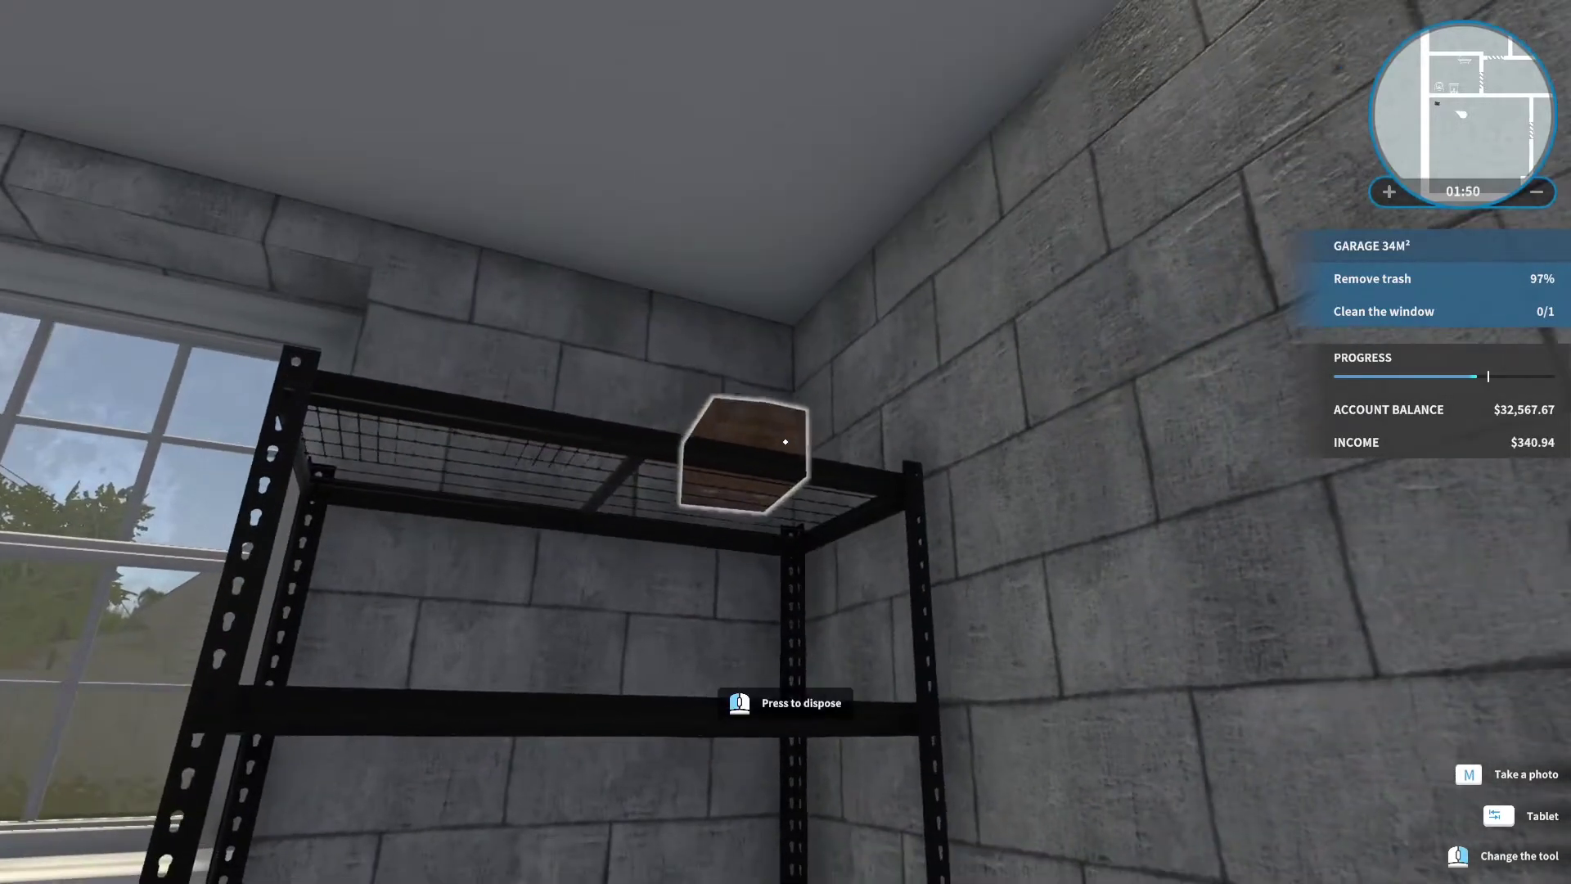
pyautogui.click(786, 443)
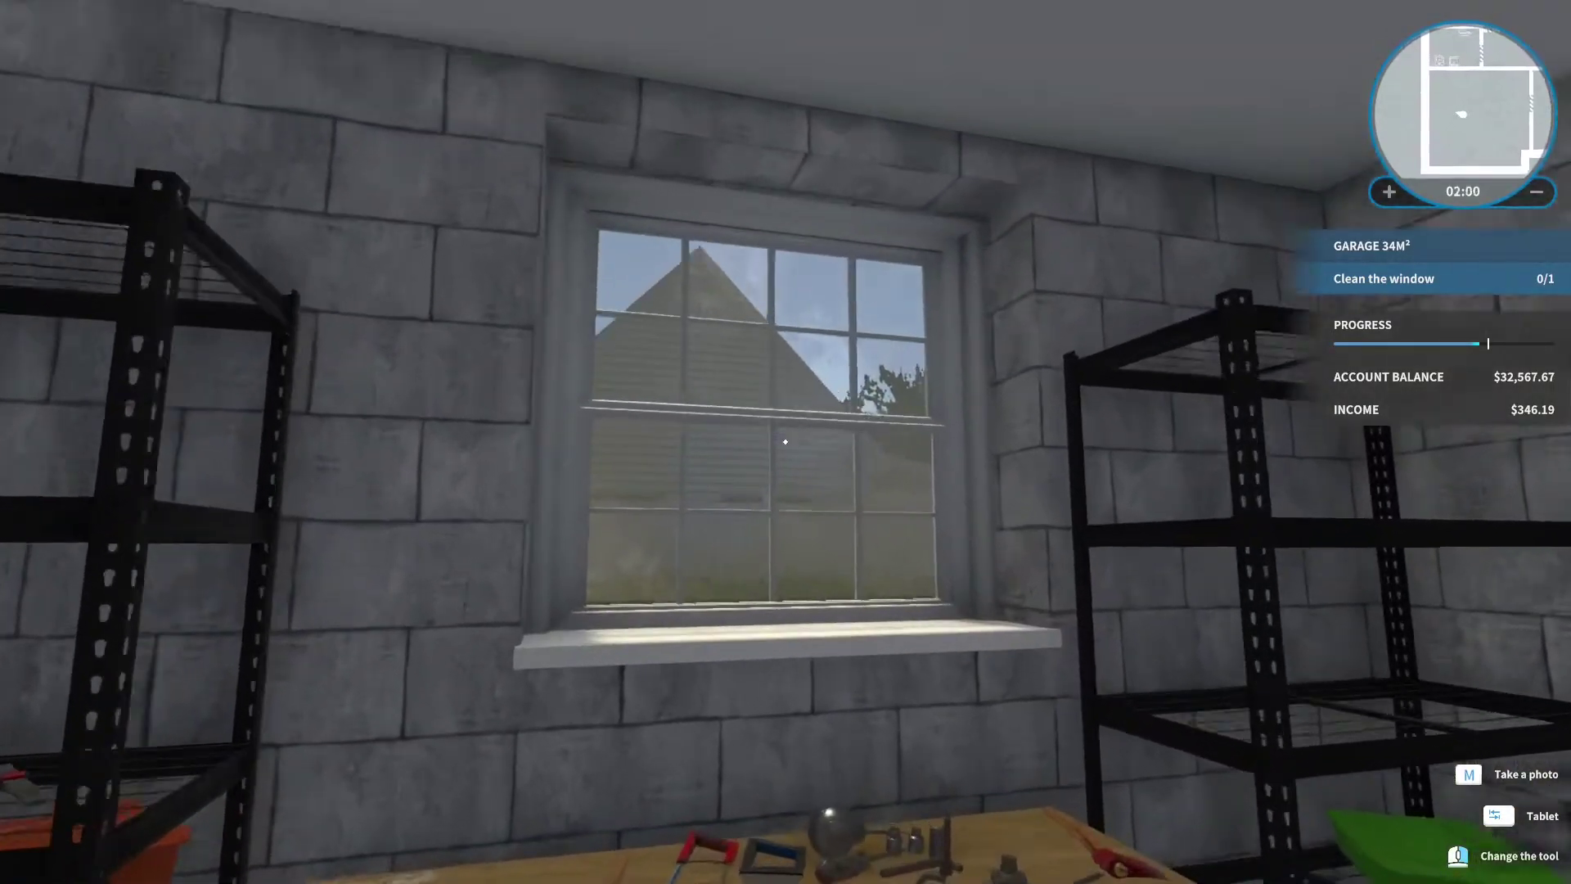
pyautogui.scroll(-1, 785, 441)
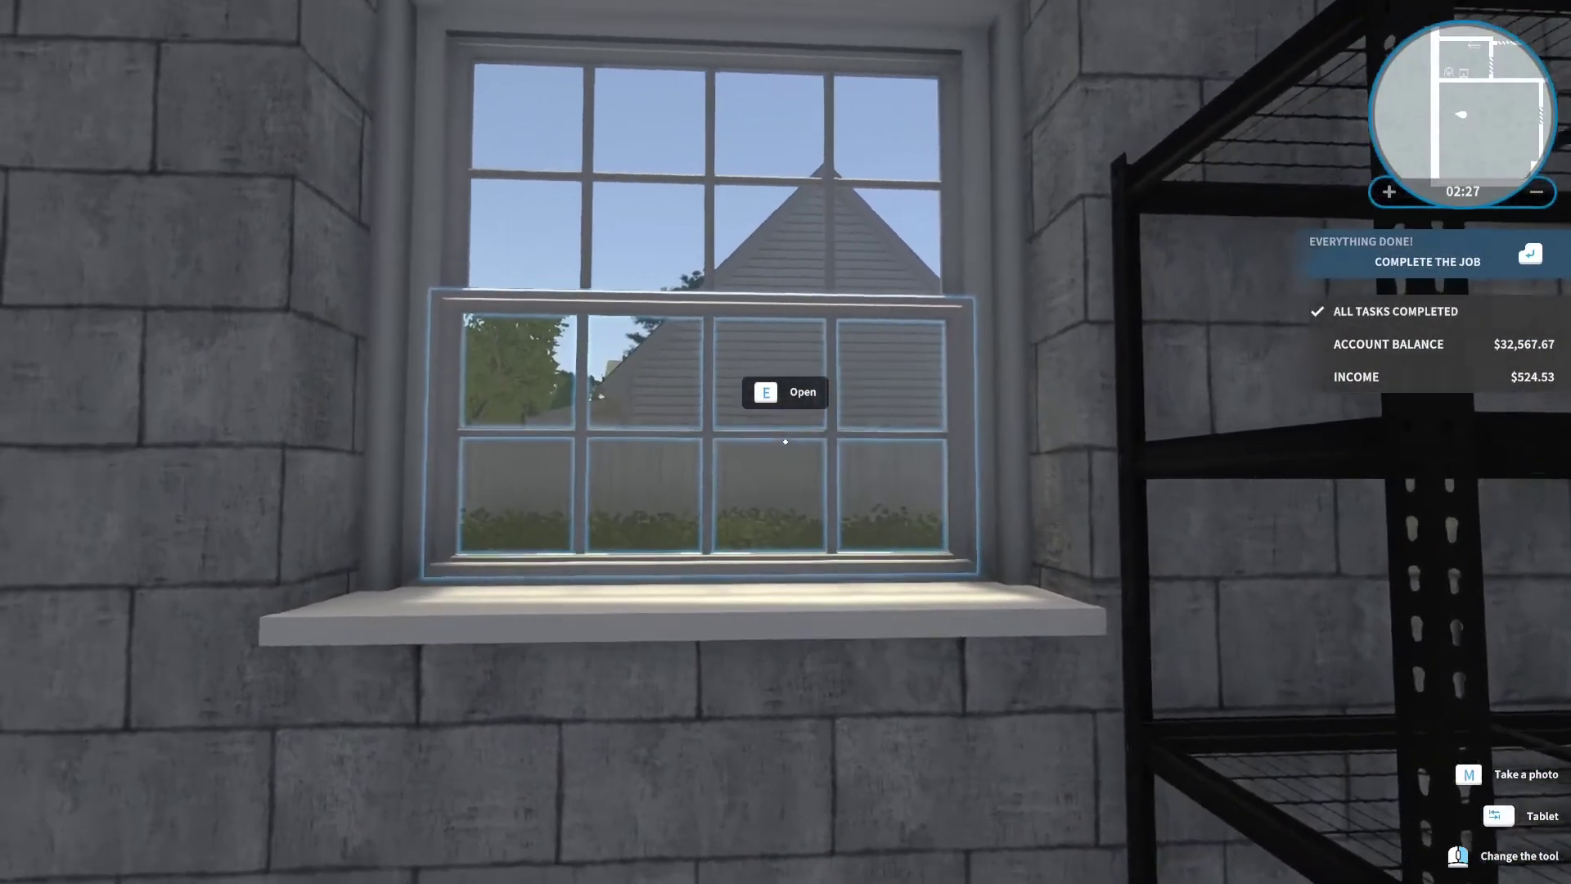
# Rearrange the green and pink bikes, placing the pink bike against the wall.
pyautogui.press('s')
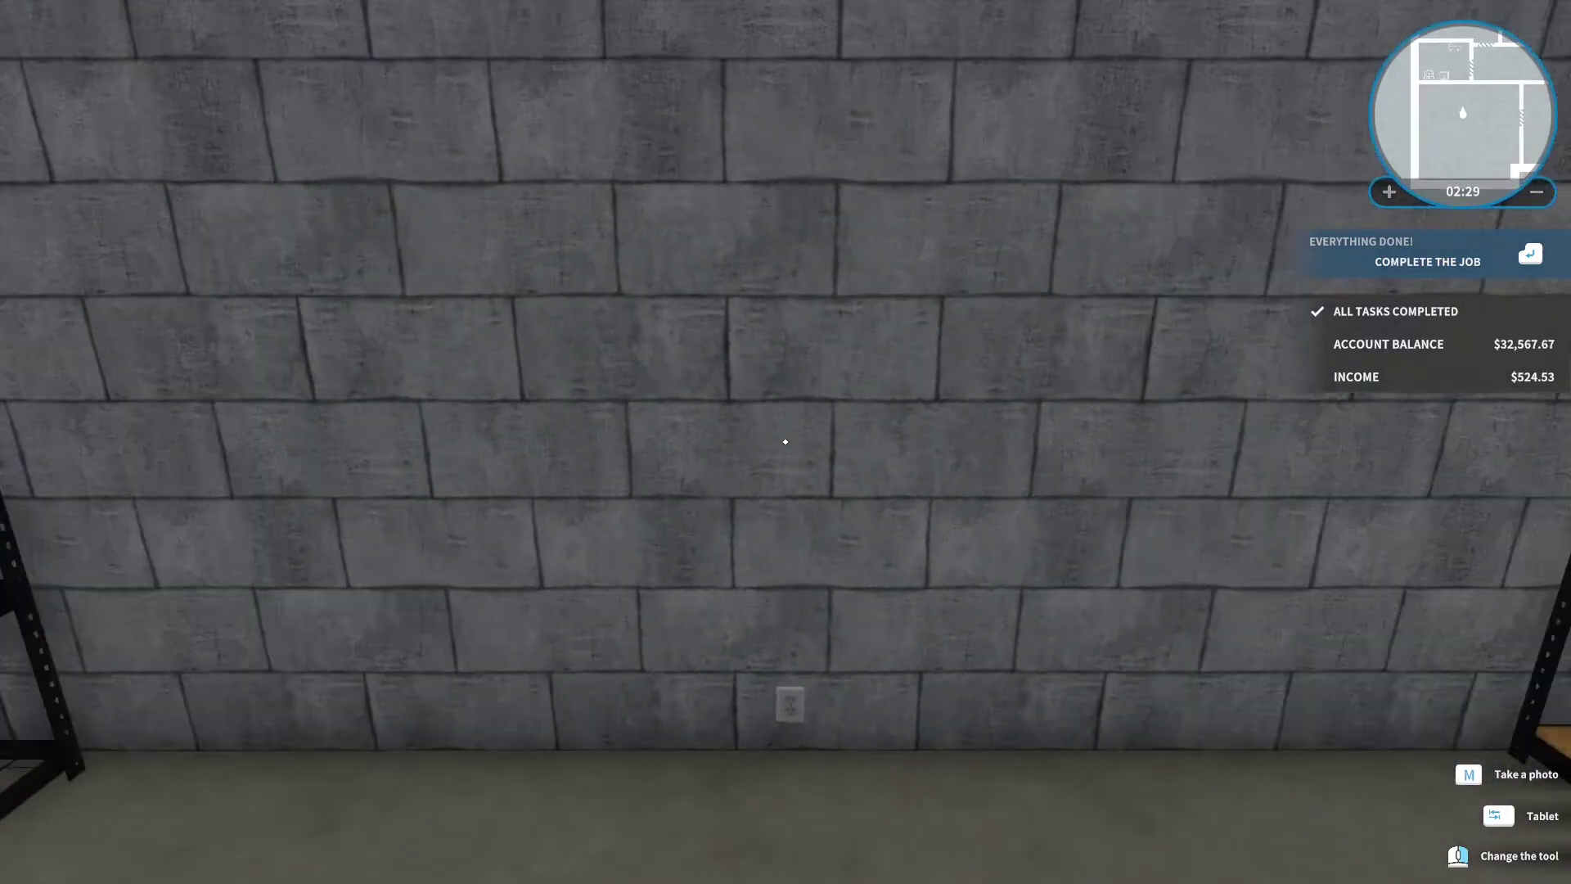
pyautogui.press('w')
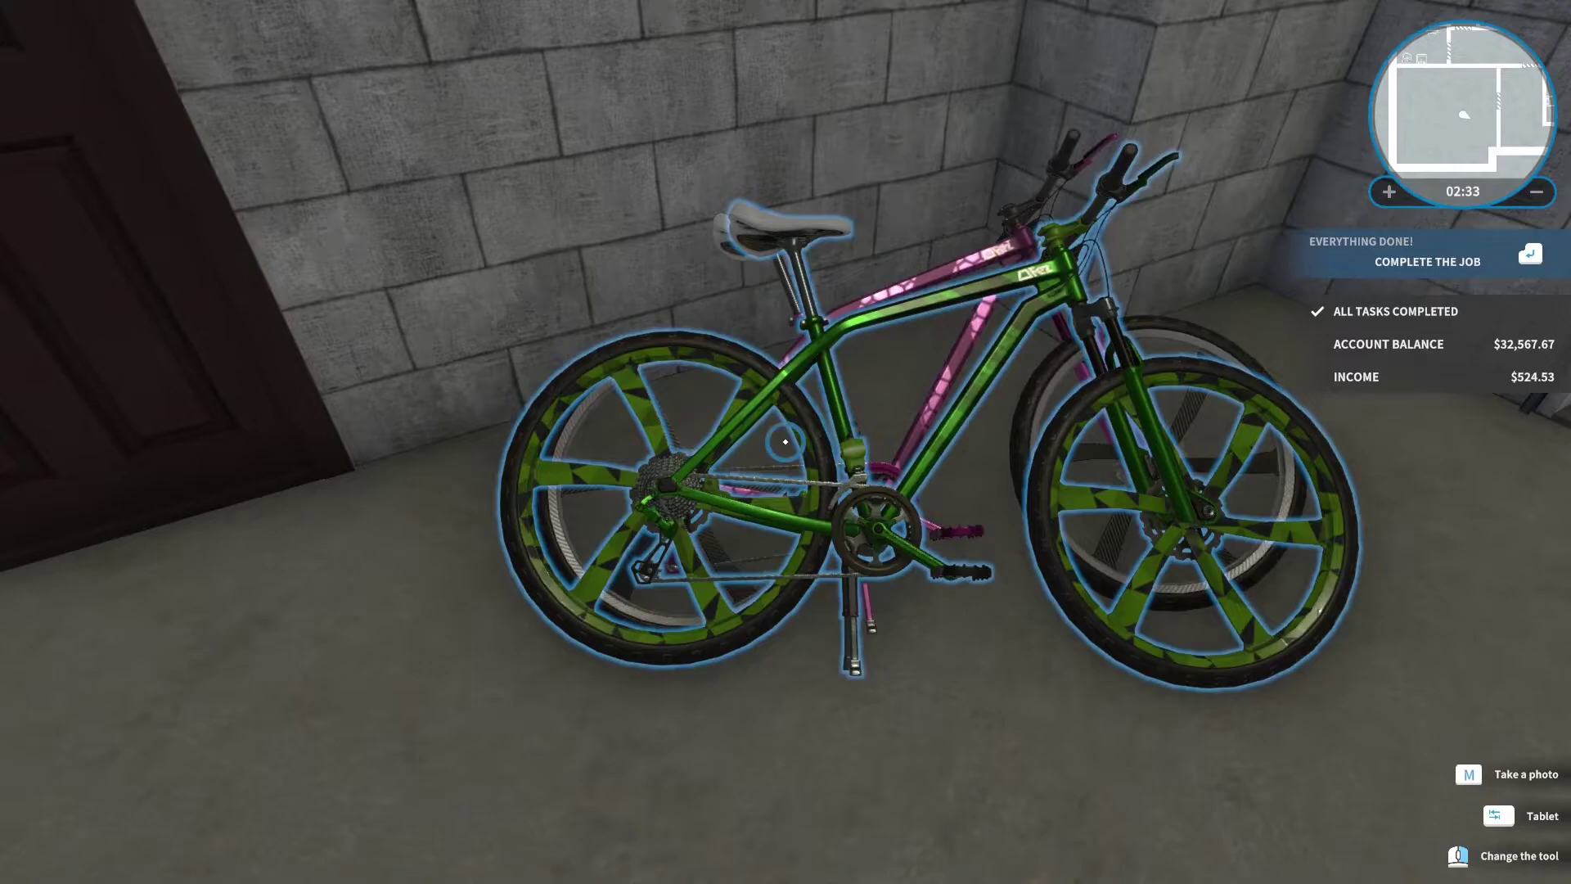
pyautogui.click(785, 442)
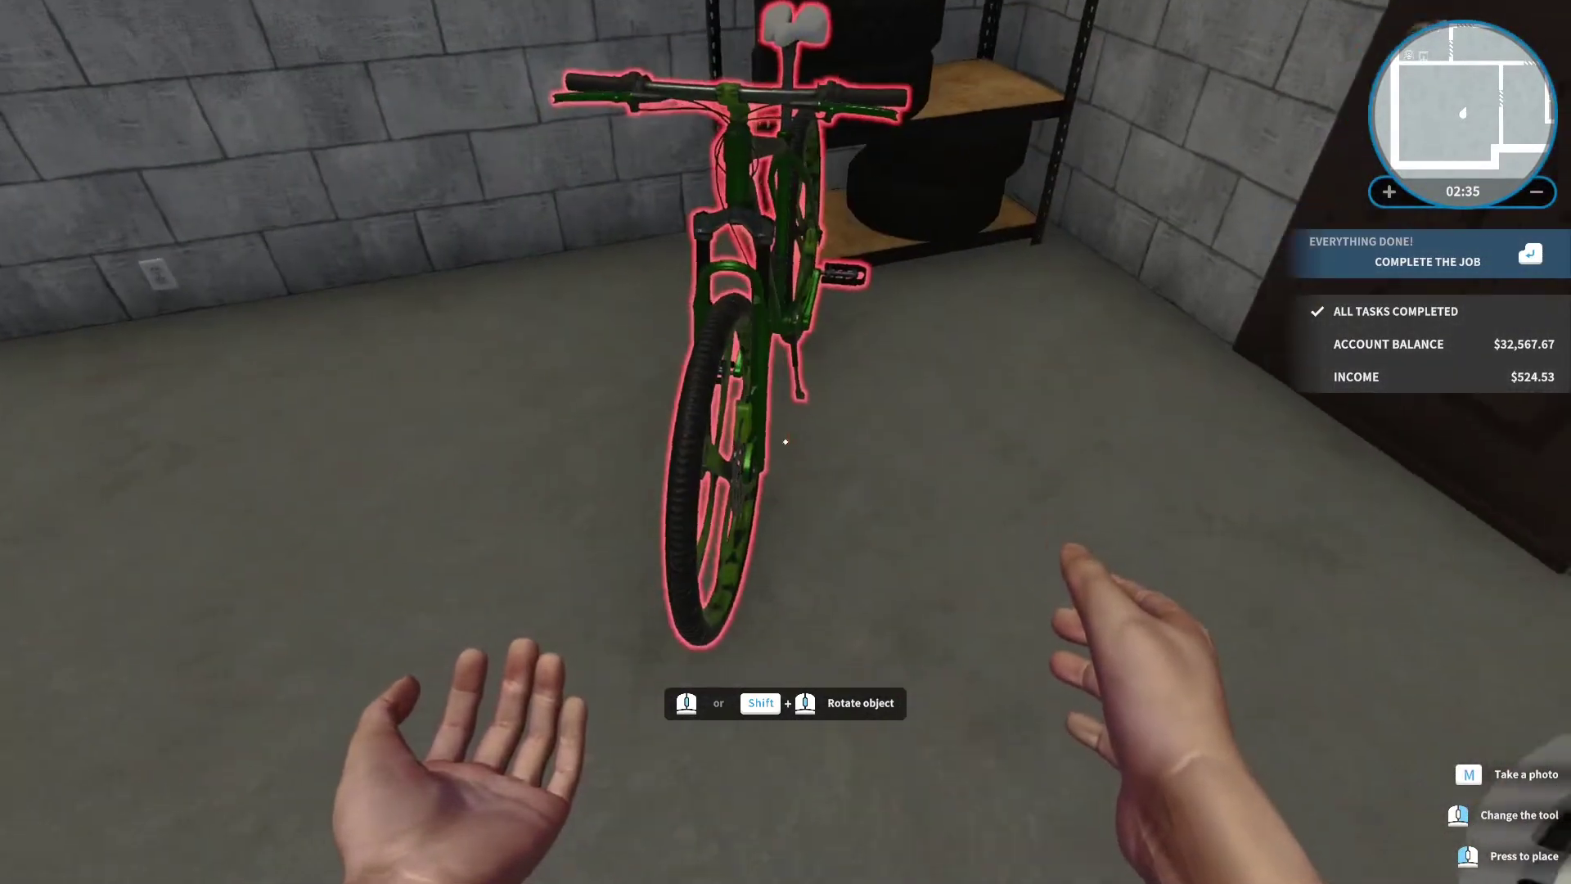
pyautogui.click(784, 442)
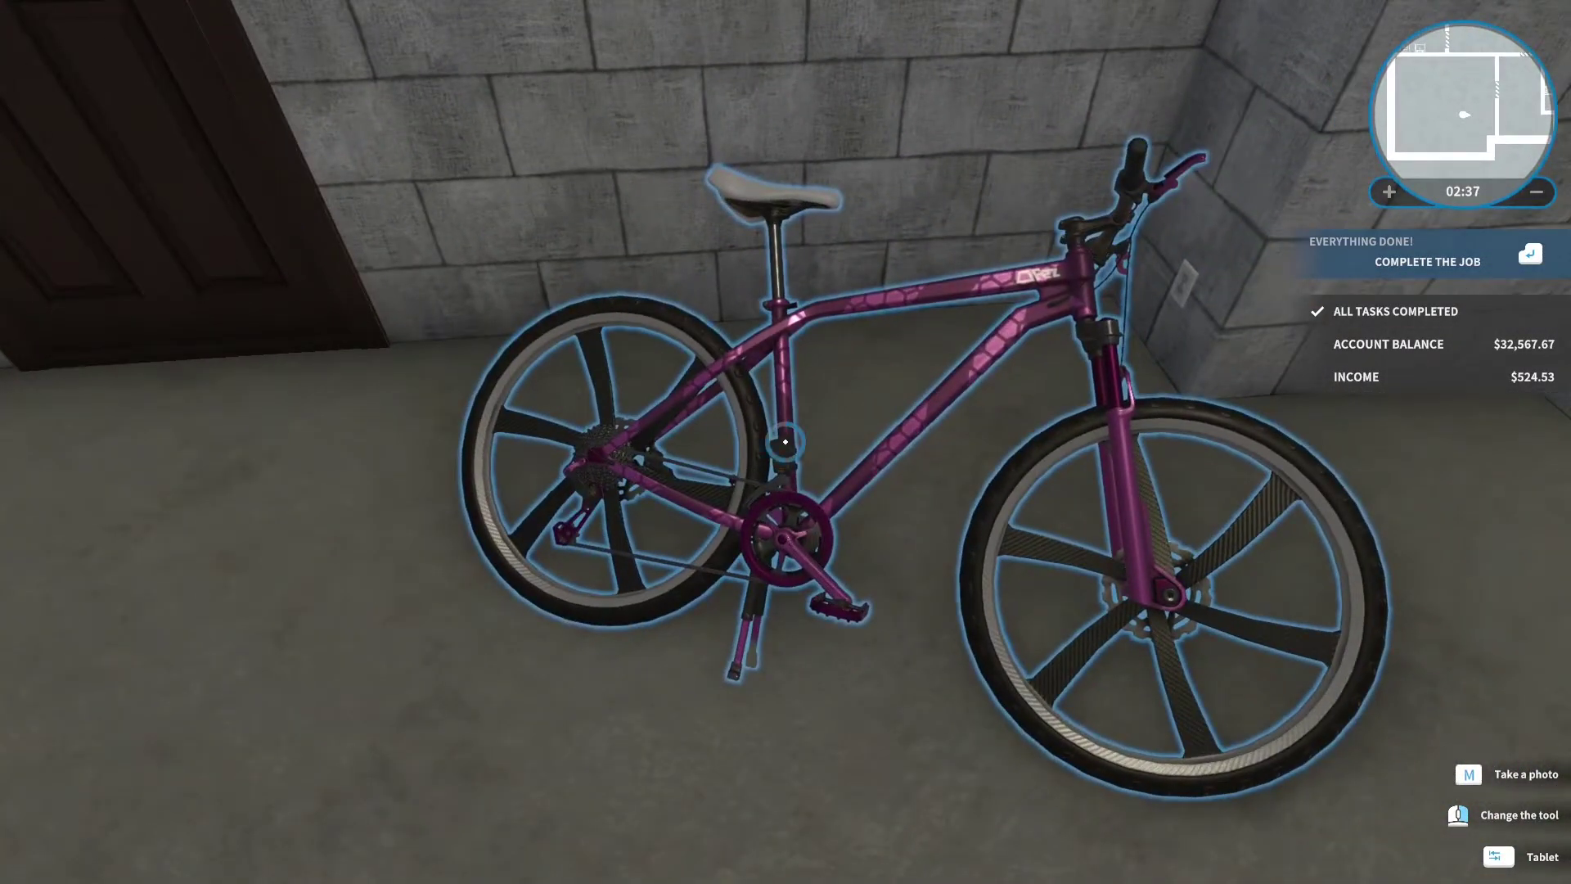
pyautogui.click(784, 443)
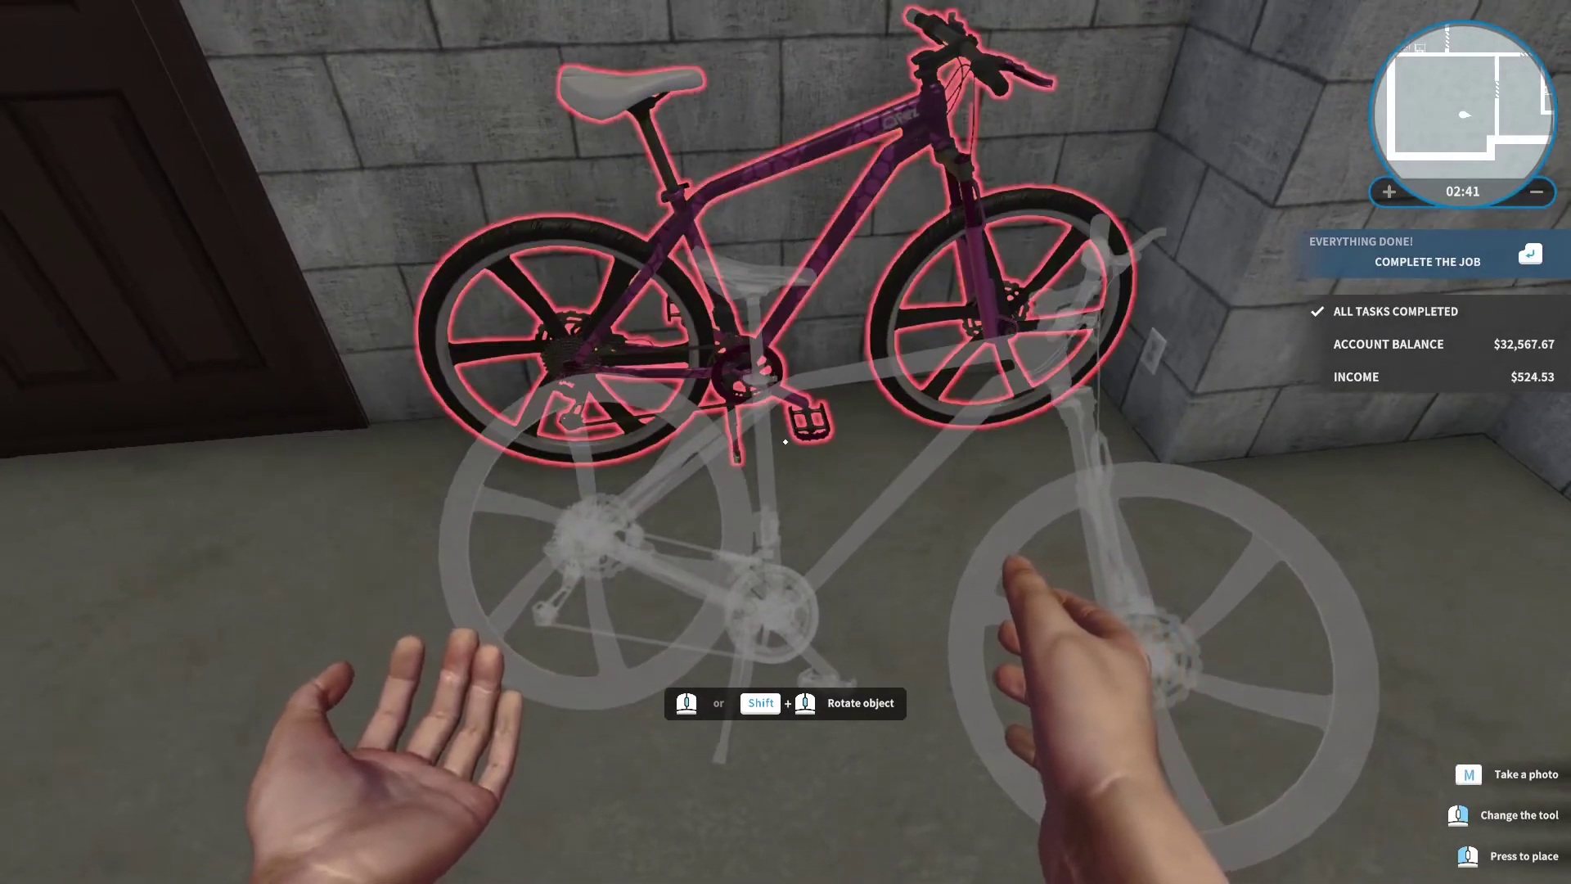
pyautogui.click(786, 443)
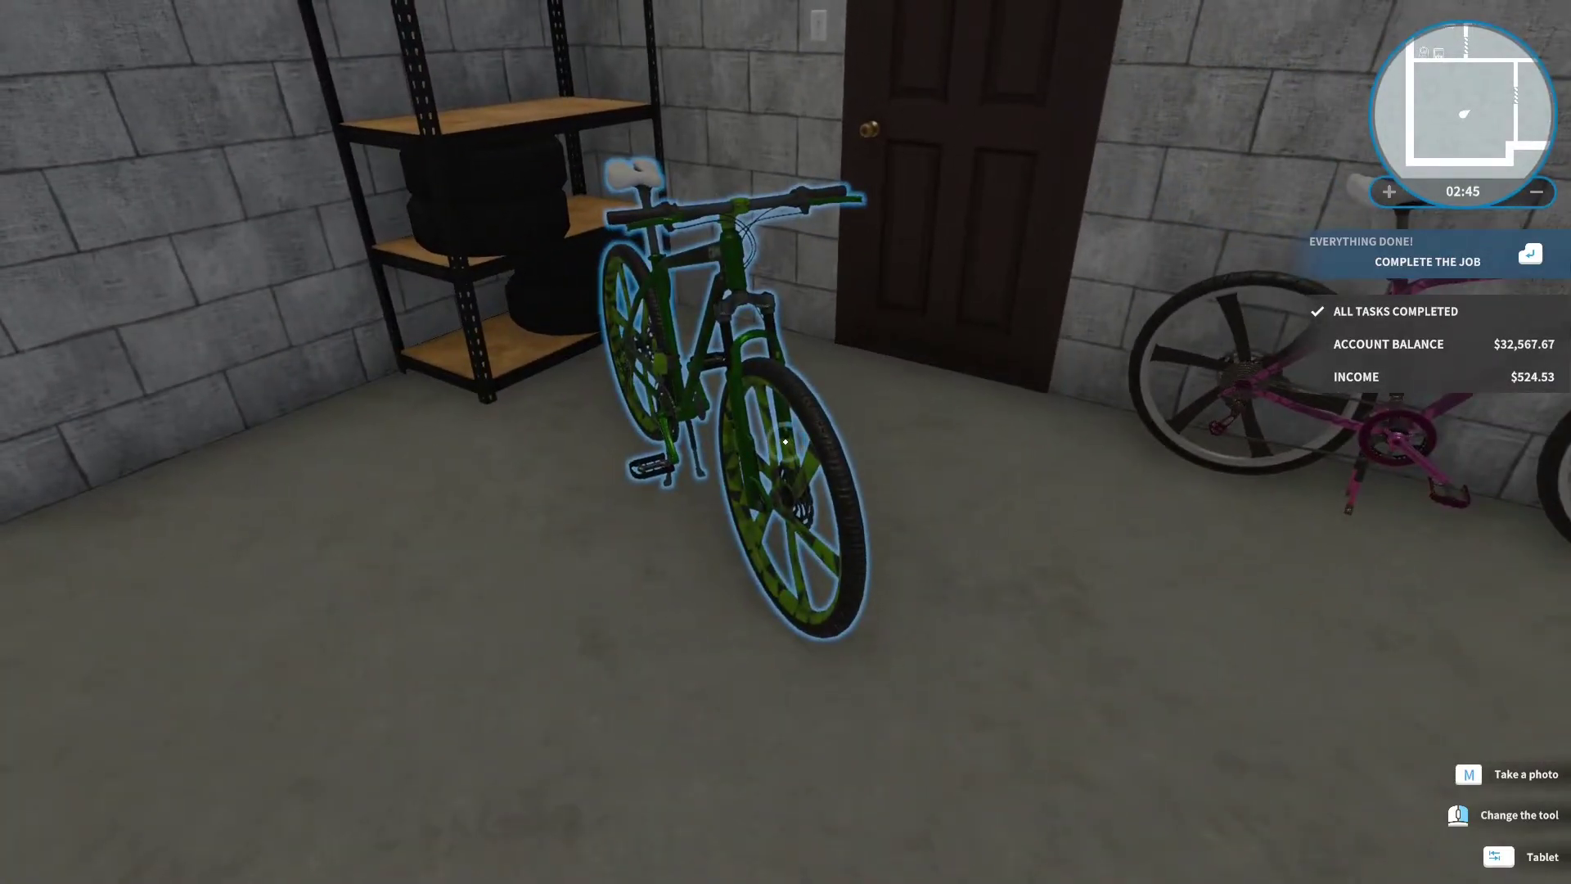
# Carry the red car outside and set it down on the front lawn.
pyautogui.click(786, 442)
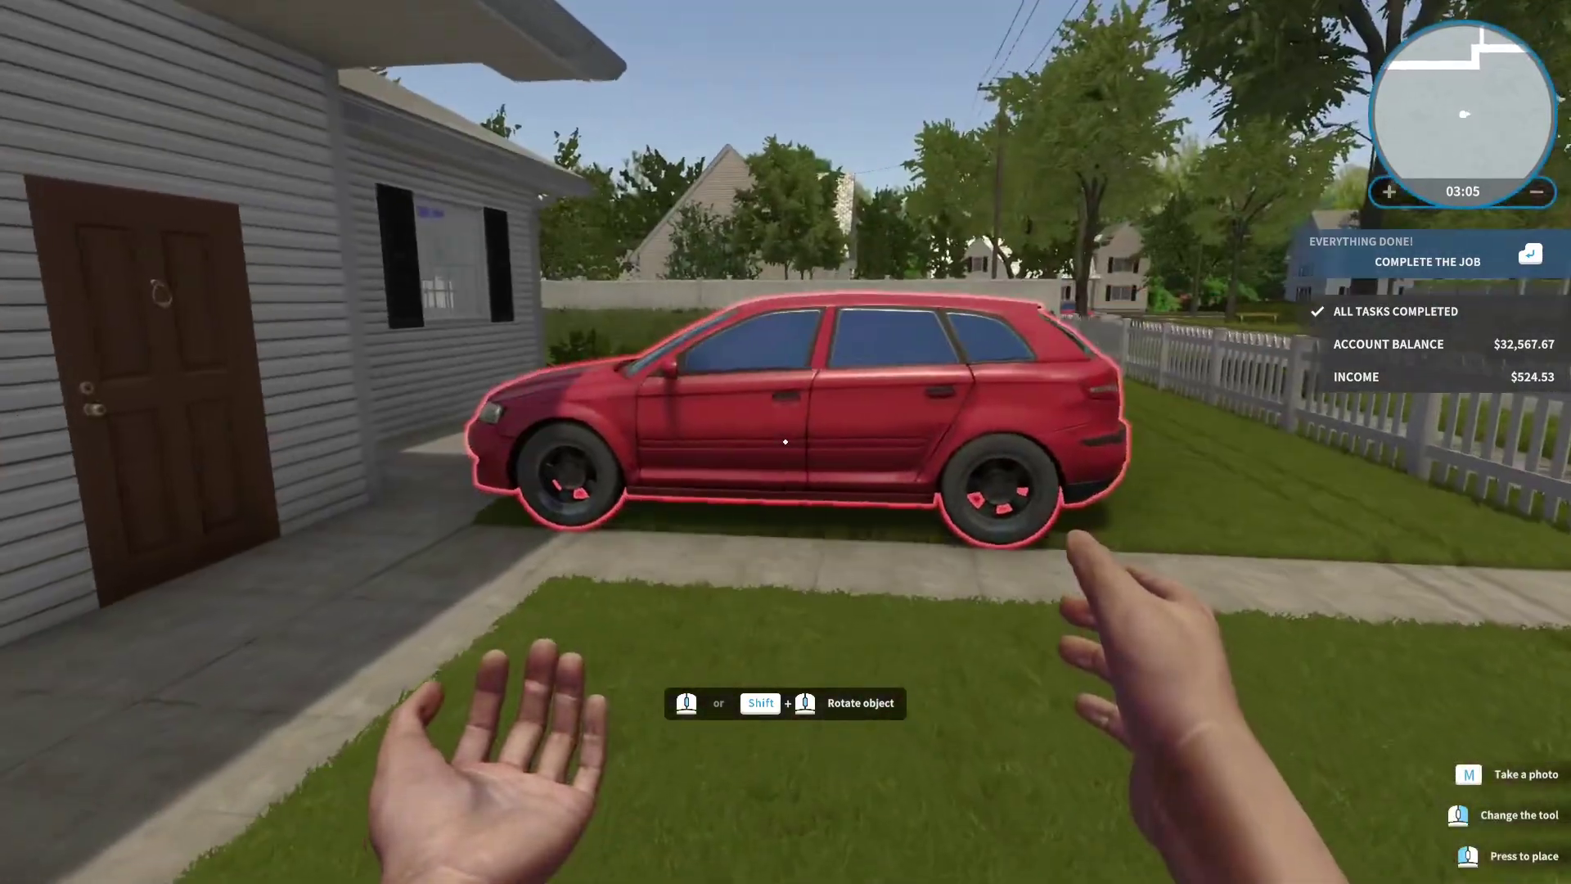
pyautogui.click(786, 442)
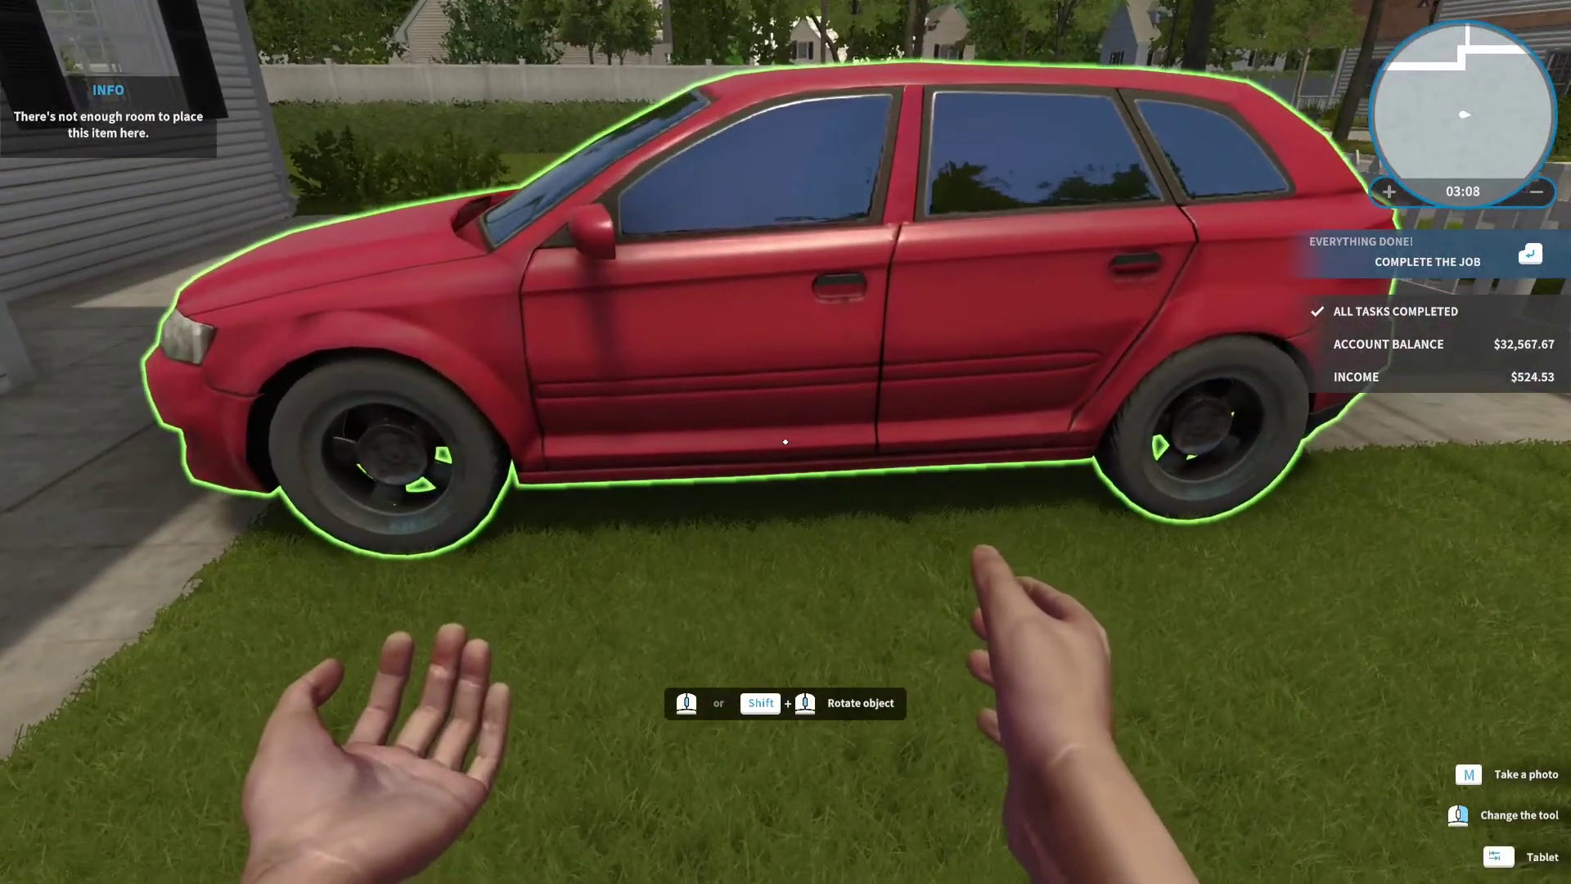
pyautogui.click(786, 442)
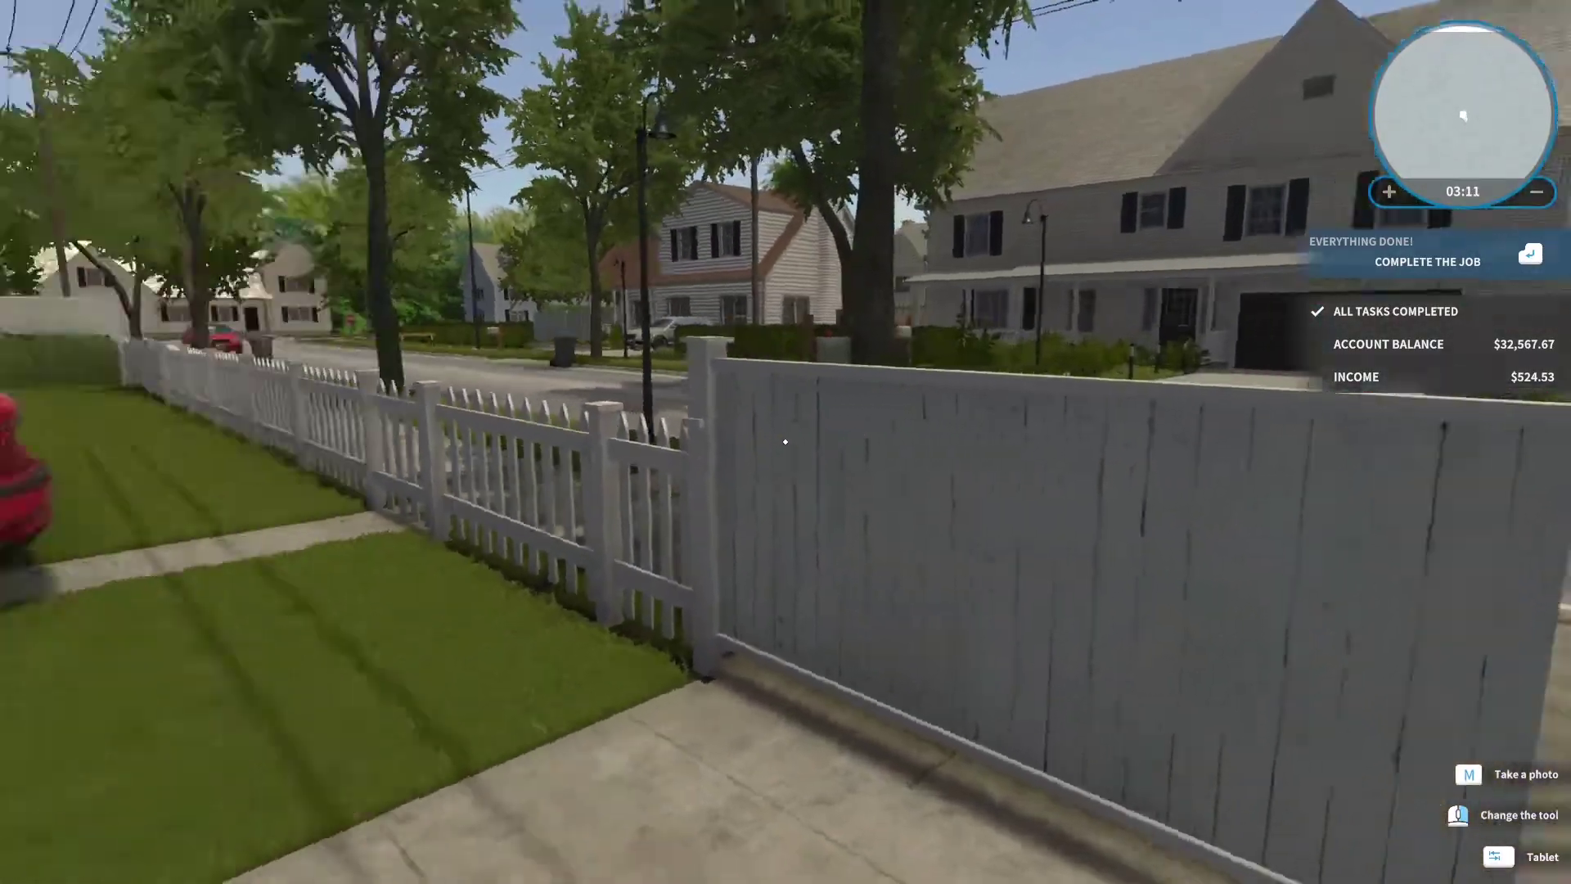
# Finish the garage job, check the laptop mail, and enter the new house with the broom.
pyautogui.press('Return')
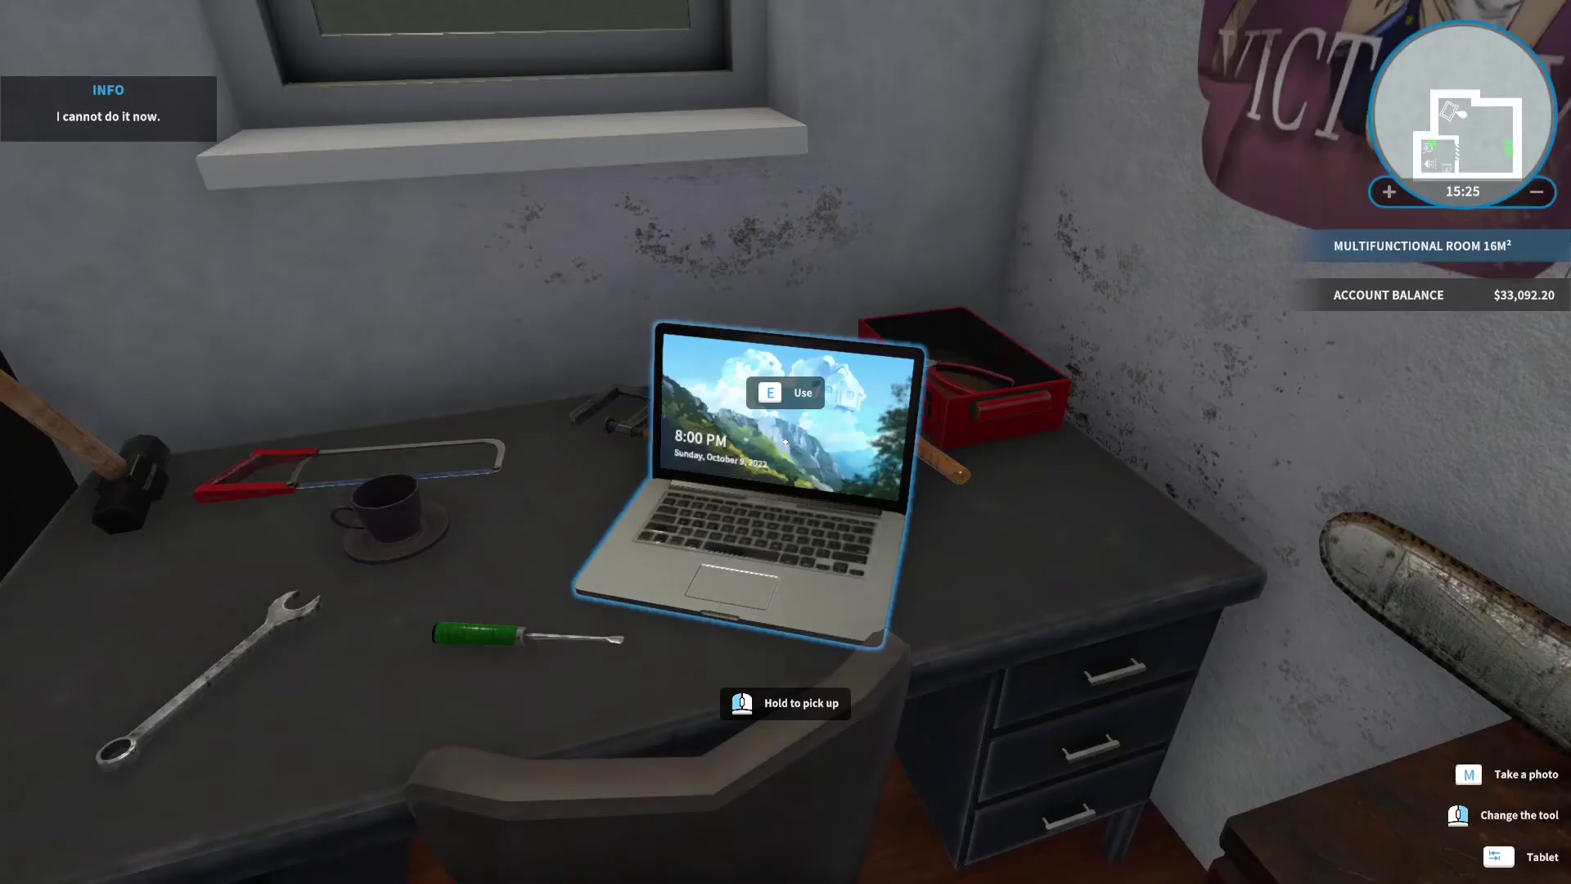
pyautogui.press('e')
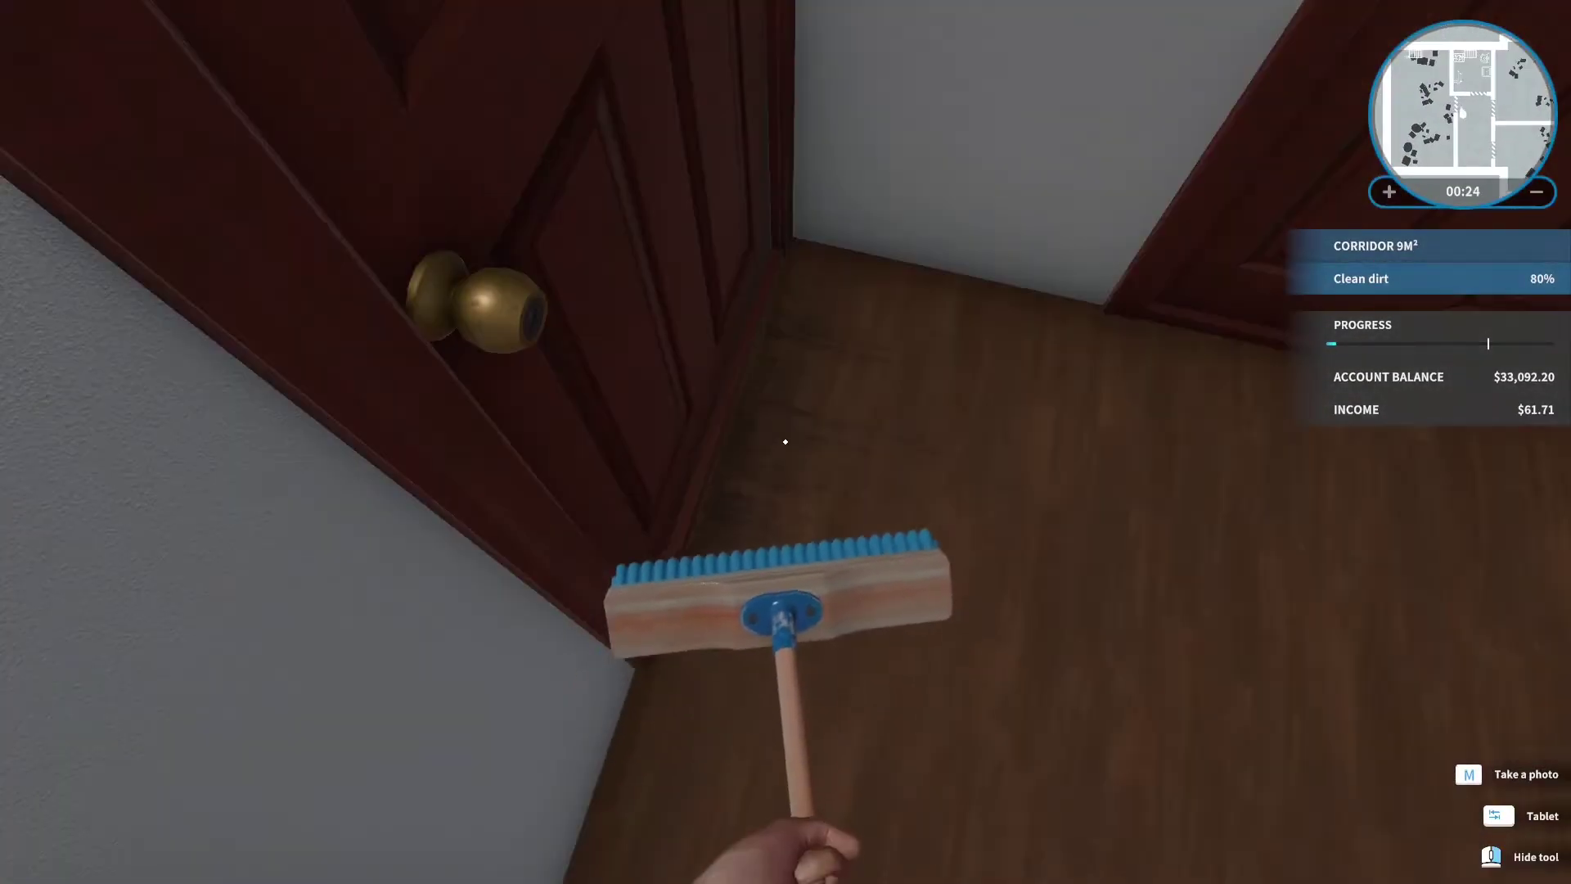
pyautogui.press('e')
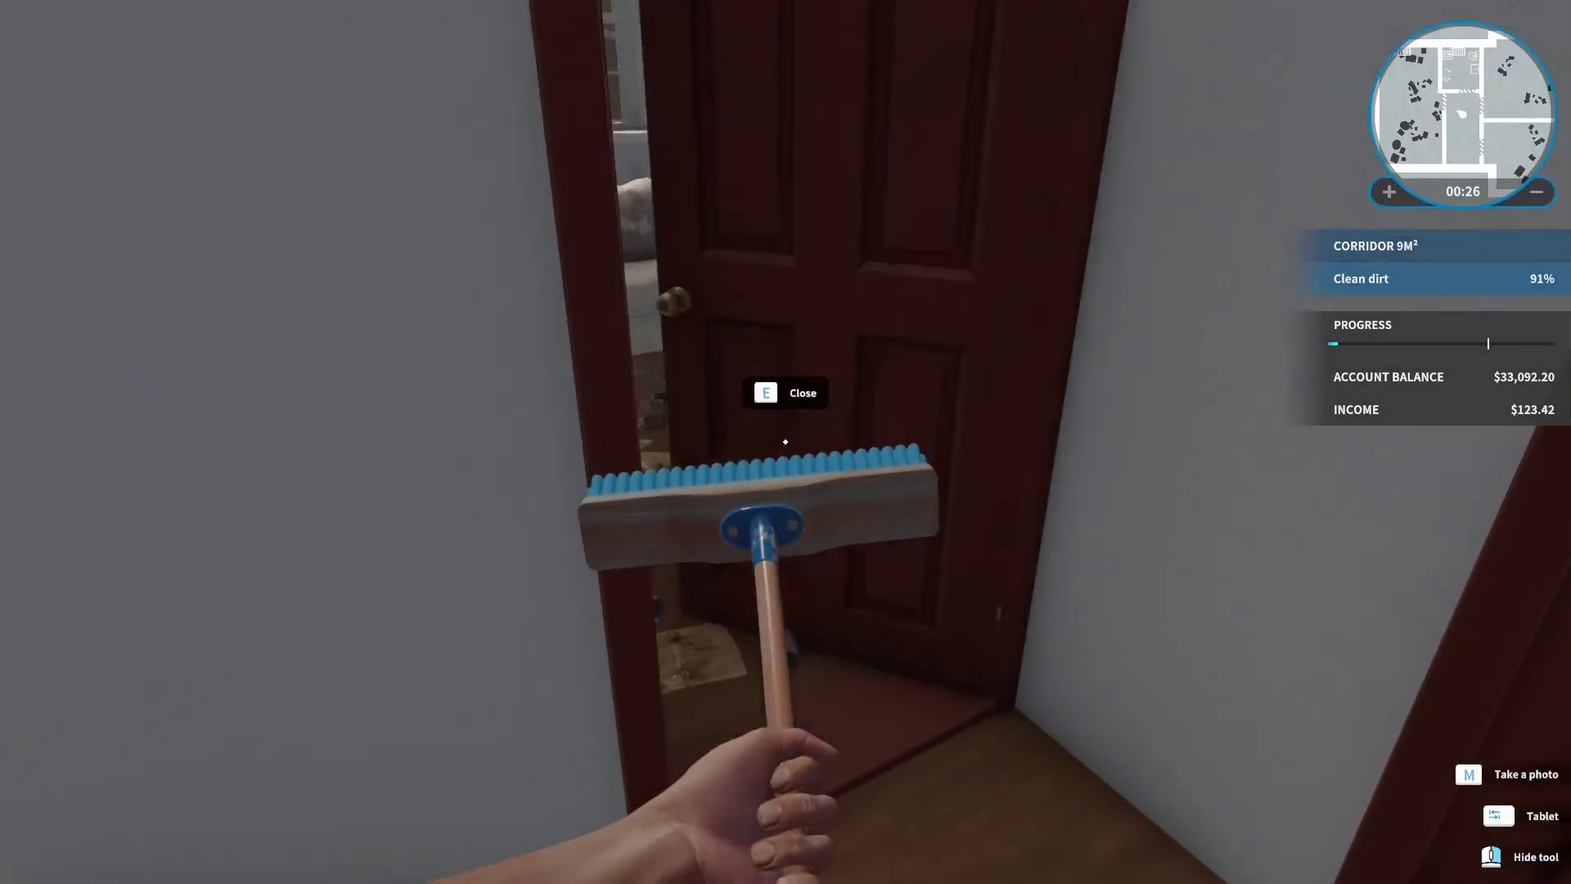
pyautogui.press('w')
pyautogui.press('w')
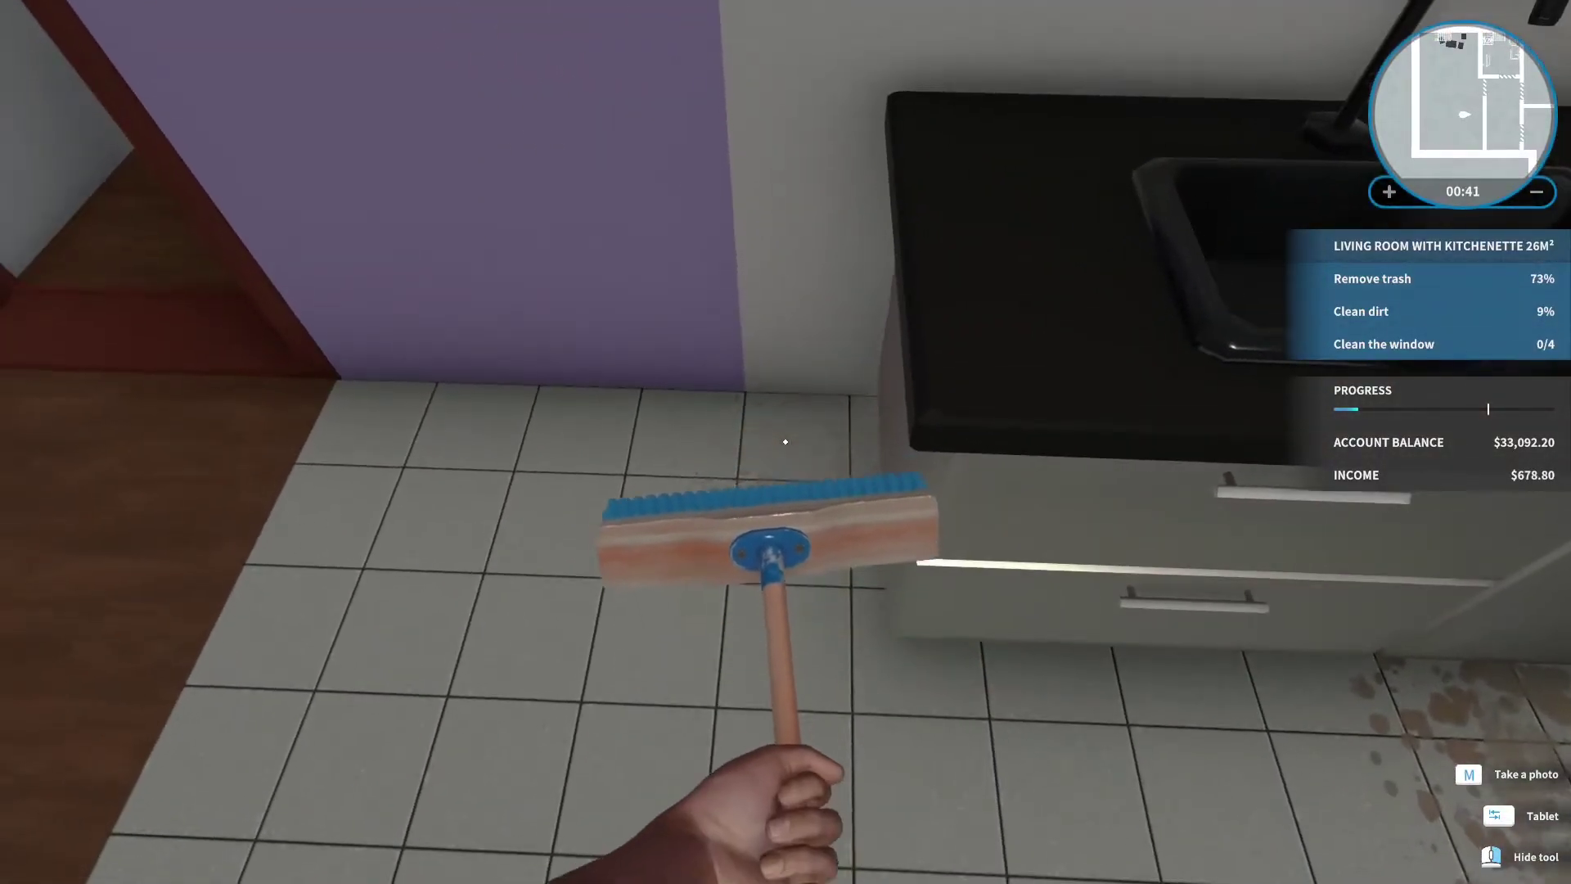
pyautogui.press('w')
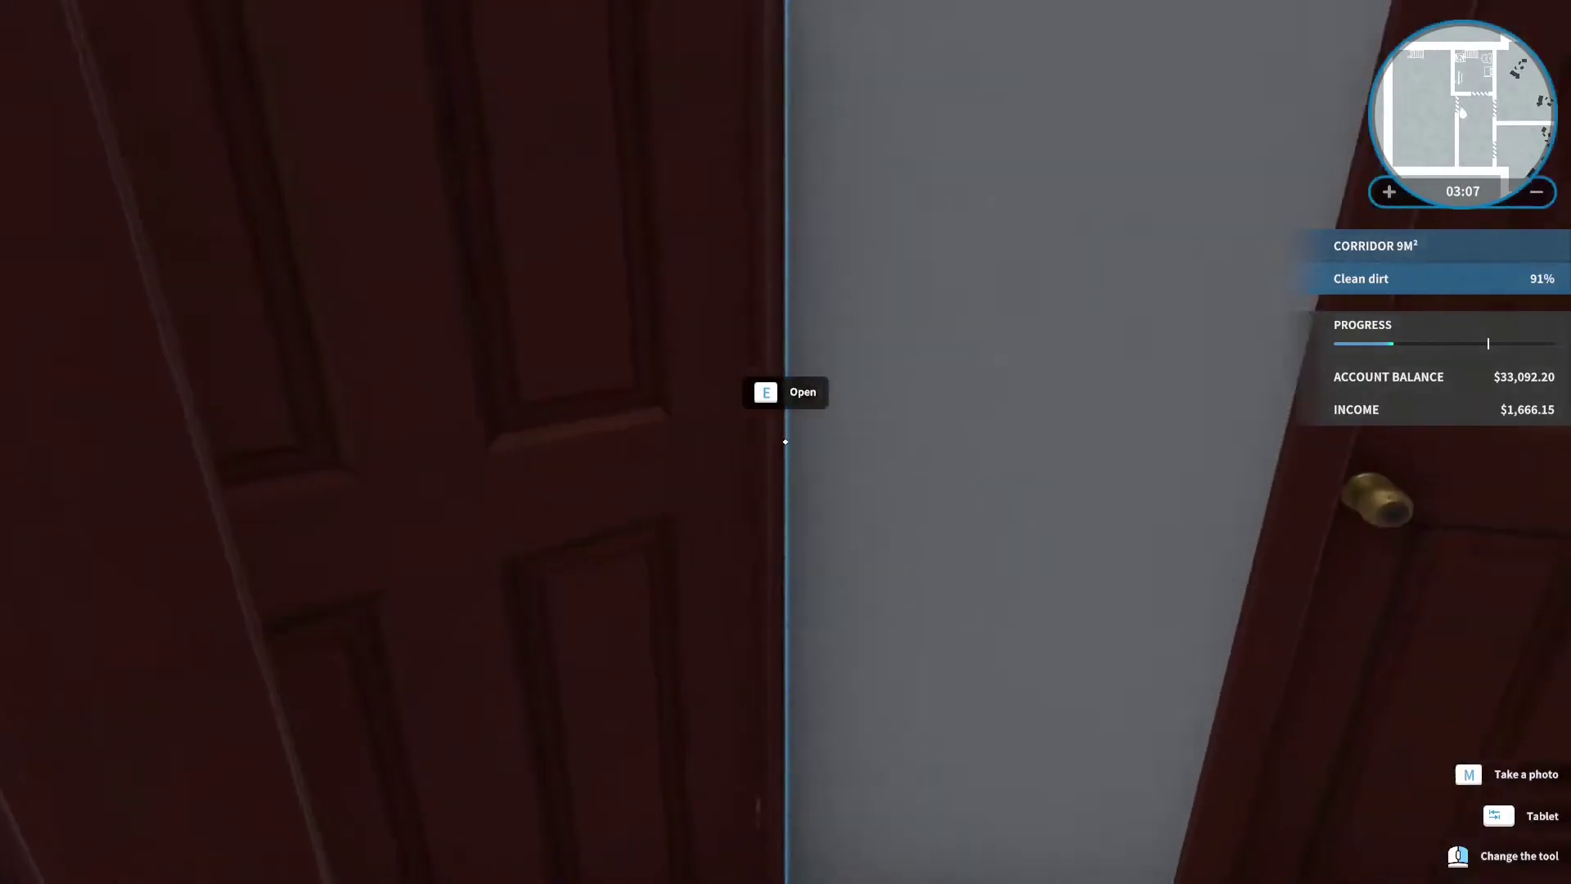
pyautogui.press('e')
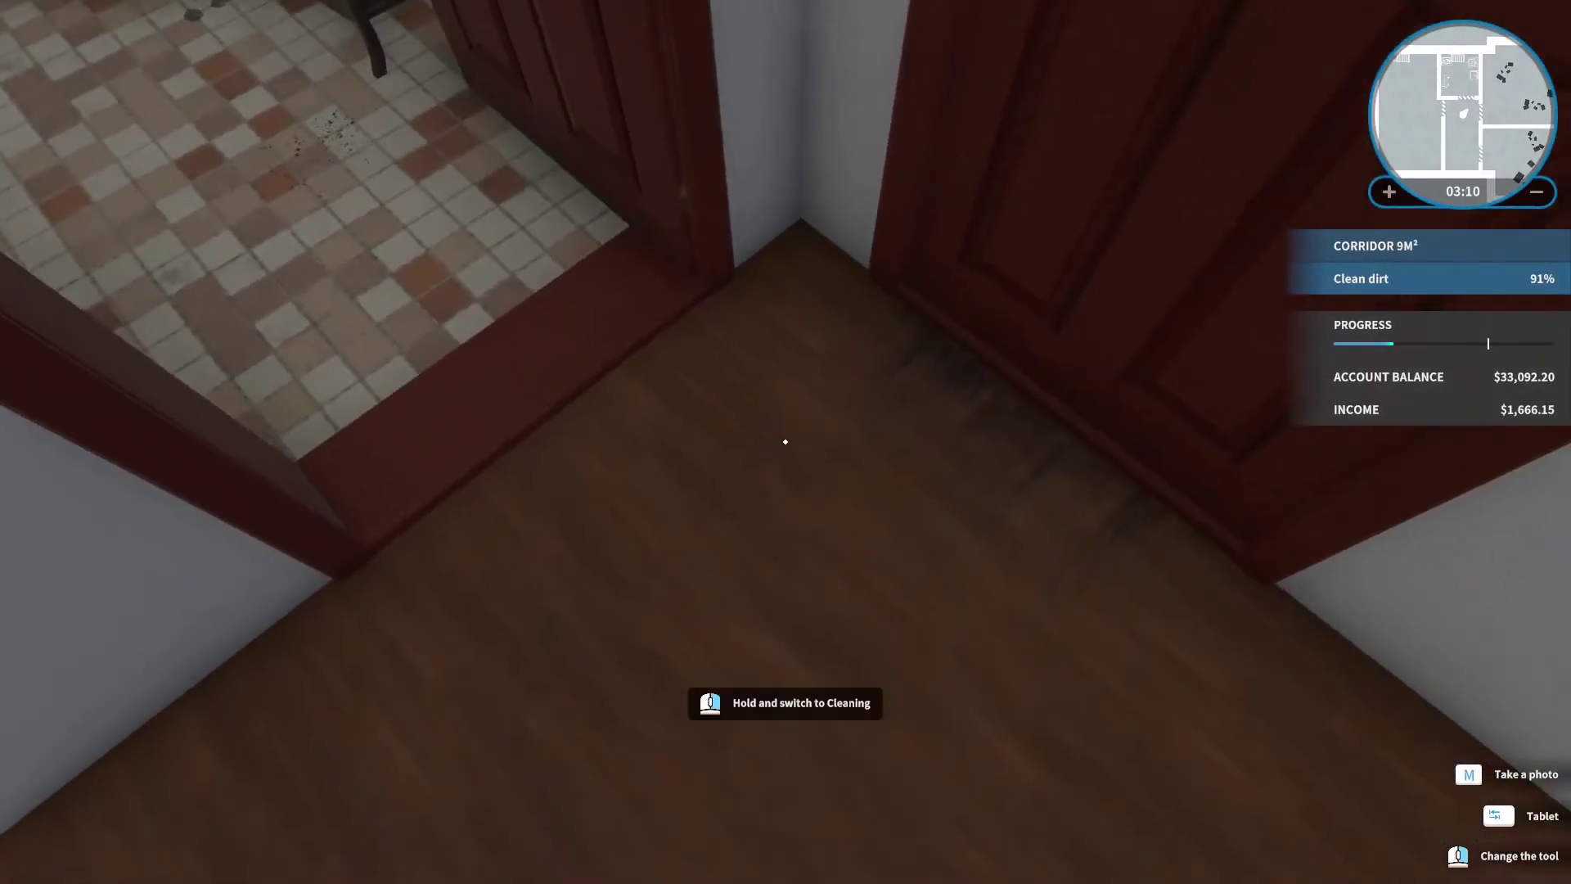
pyautogui.rightClick(786, 442)
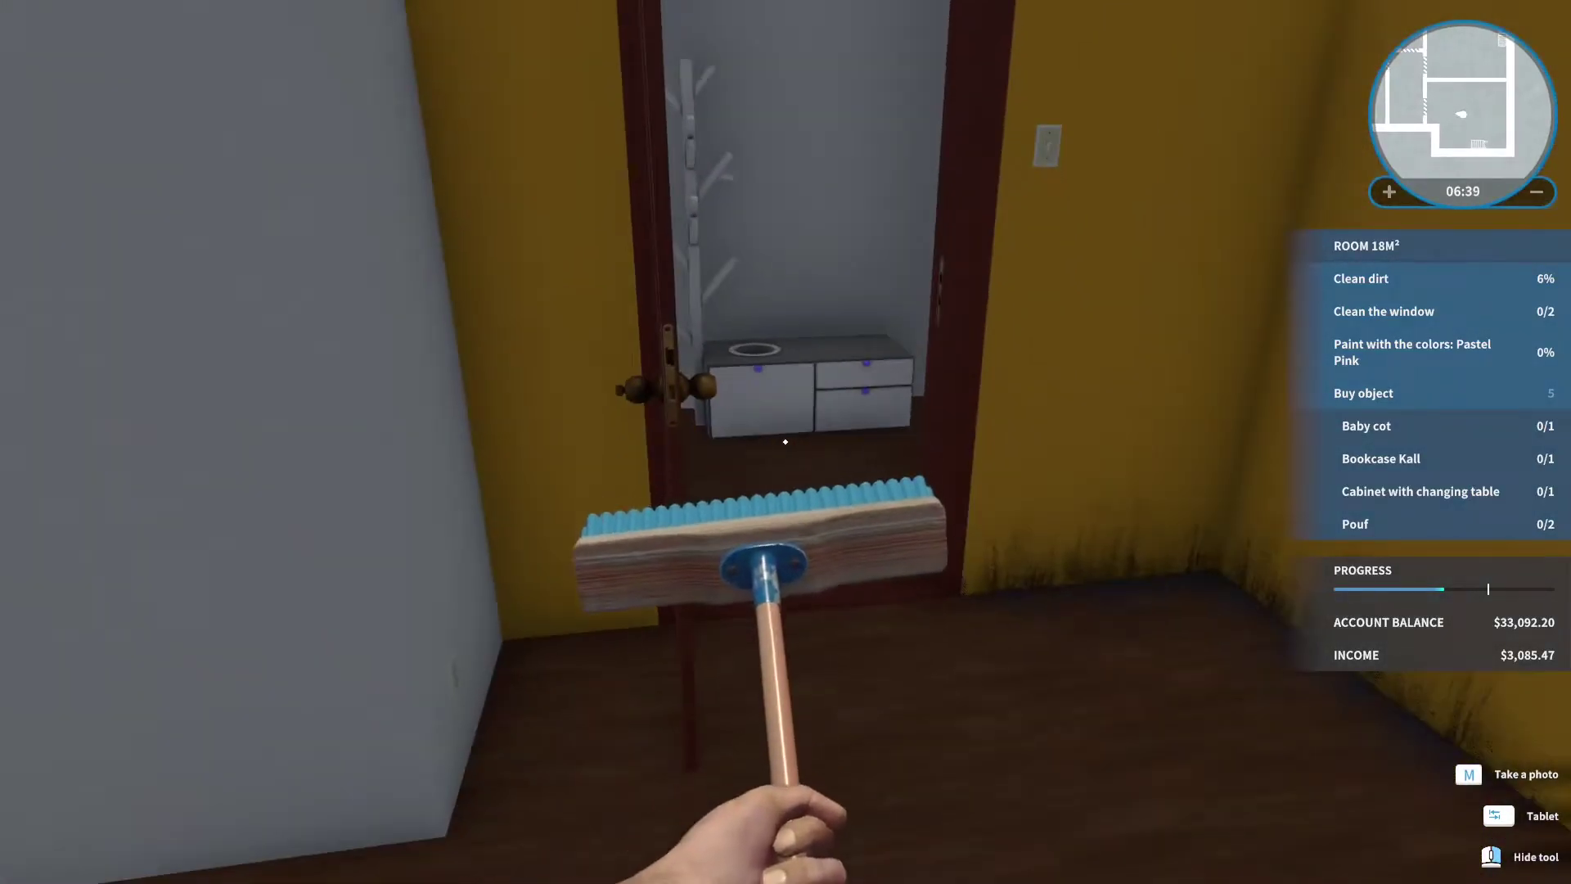
# Scrub the last corner dirt, inspect the crib and changing table, lower the window, and exit.
pyautogui.click(785, 442)
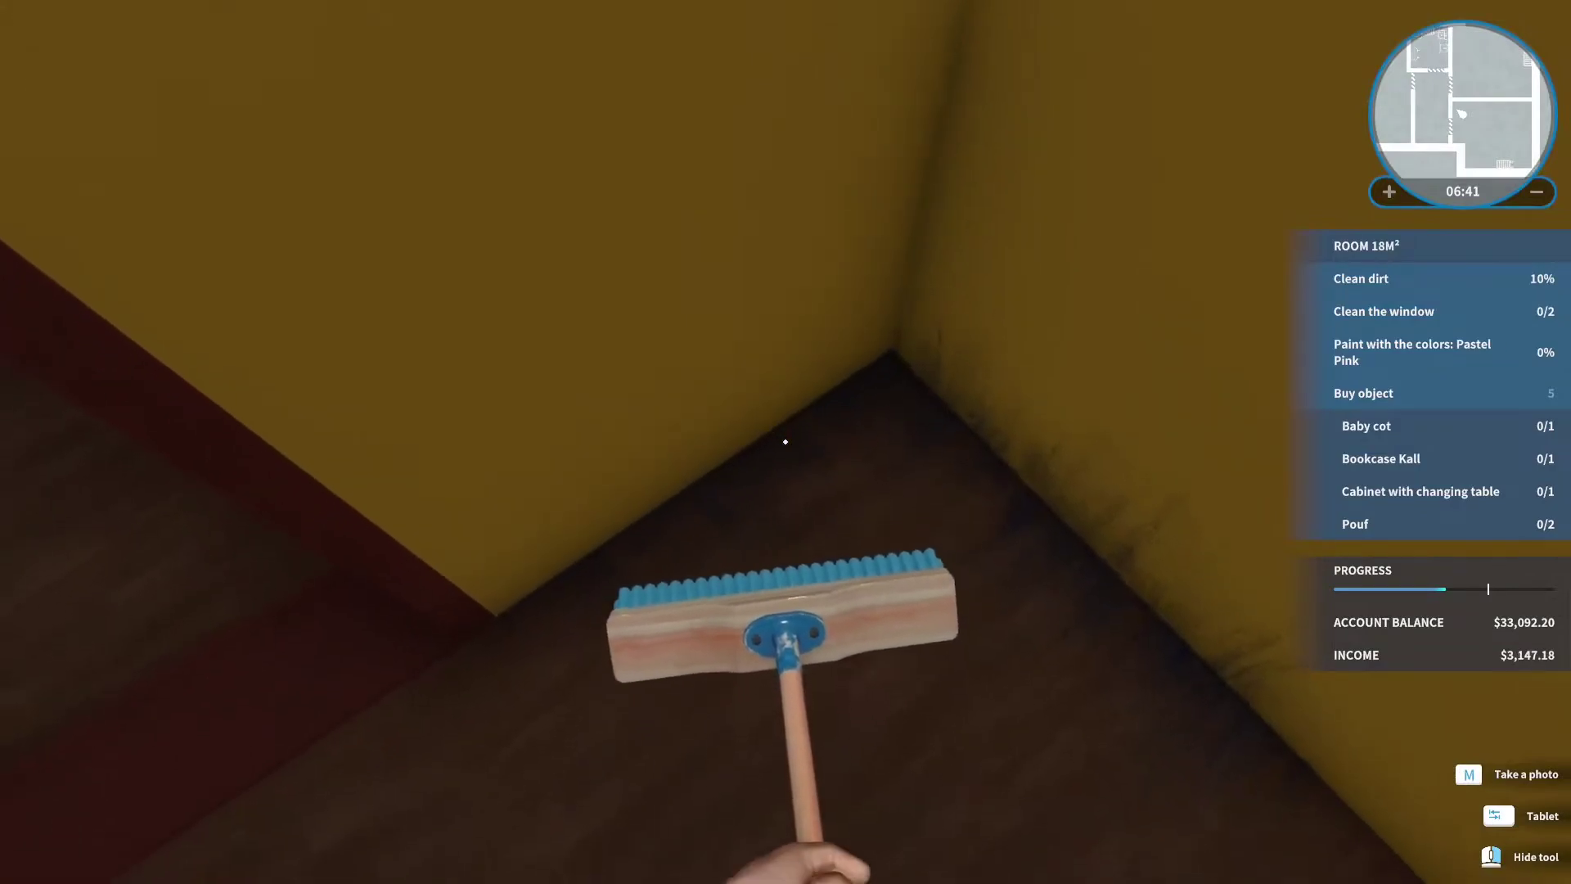
pyautogui.click(786, 442)
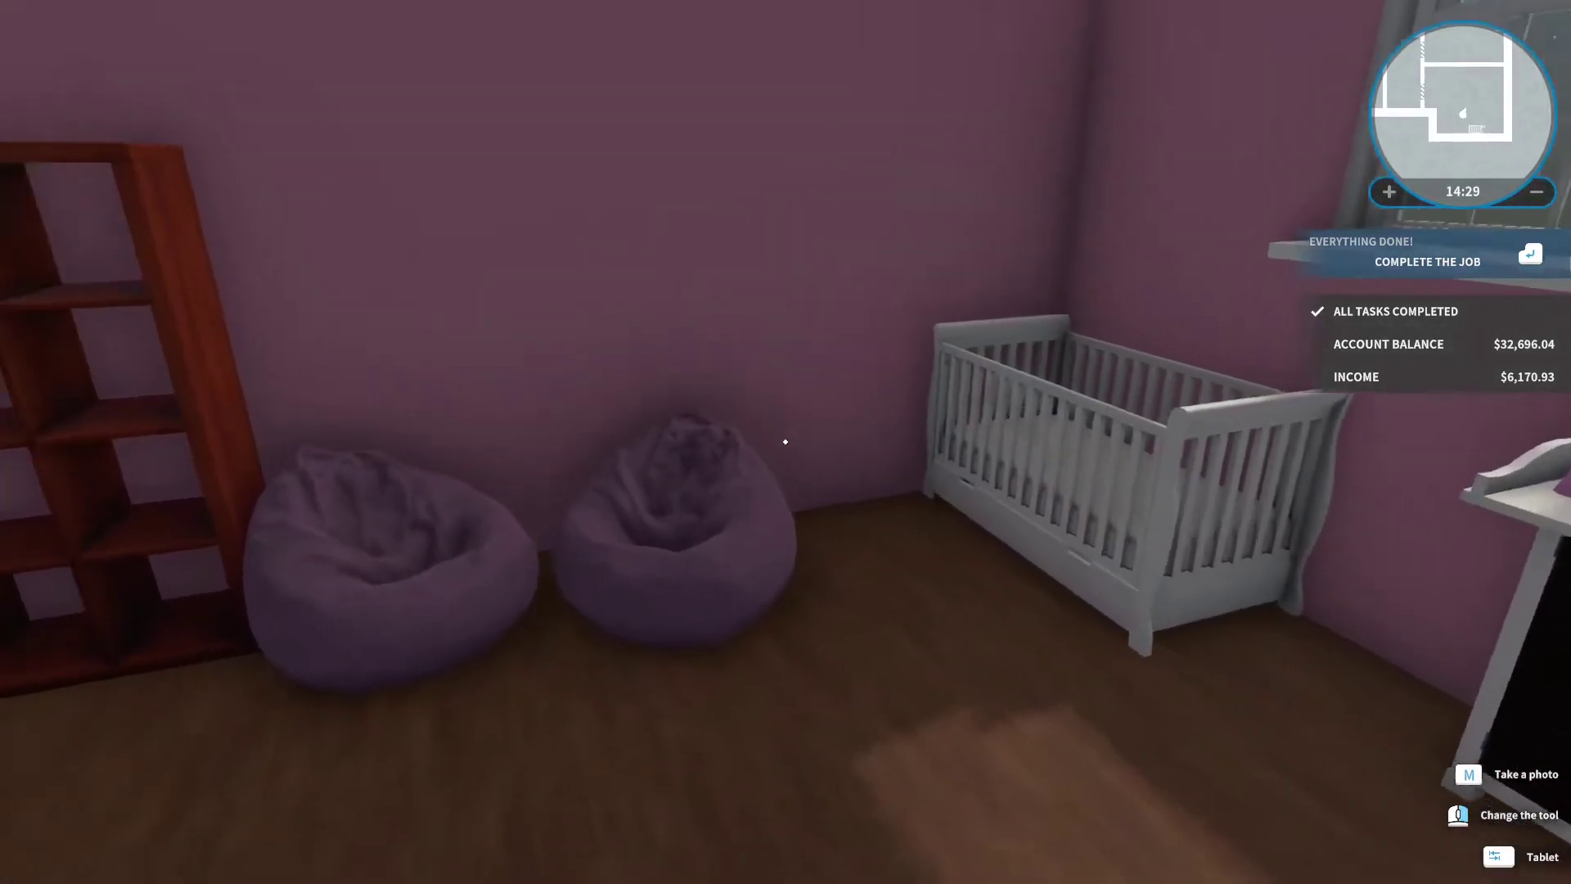
pyautogui.press('s')
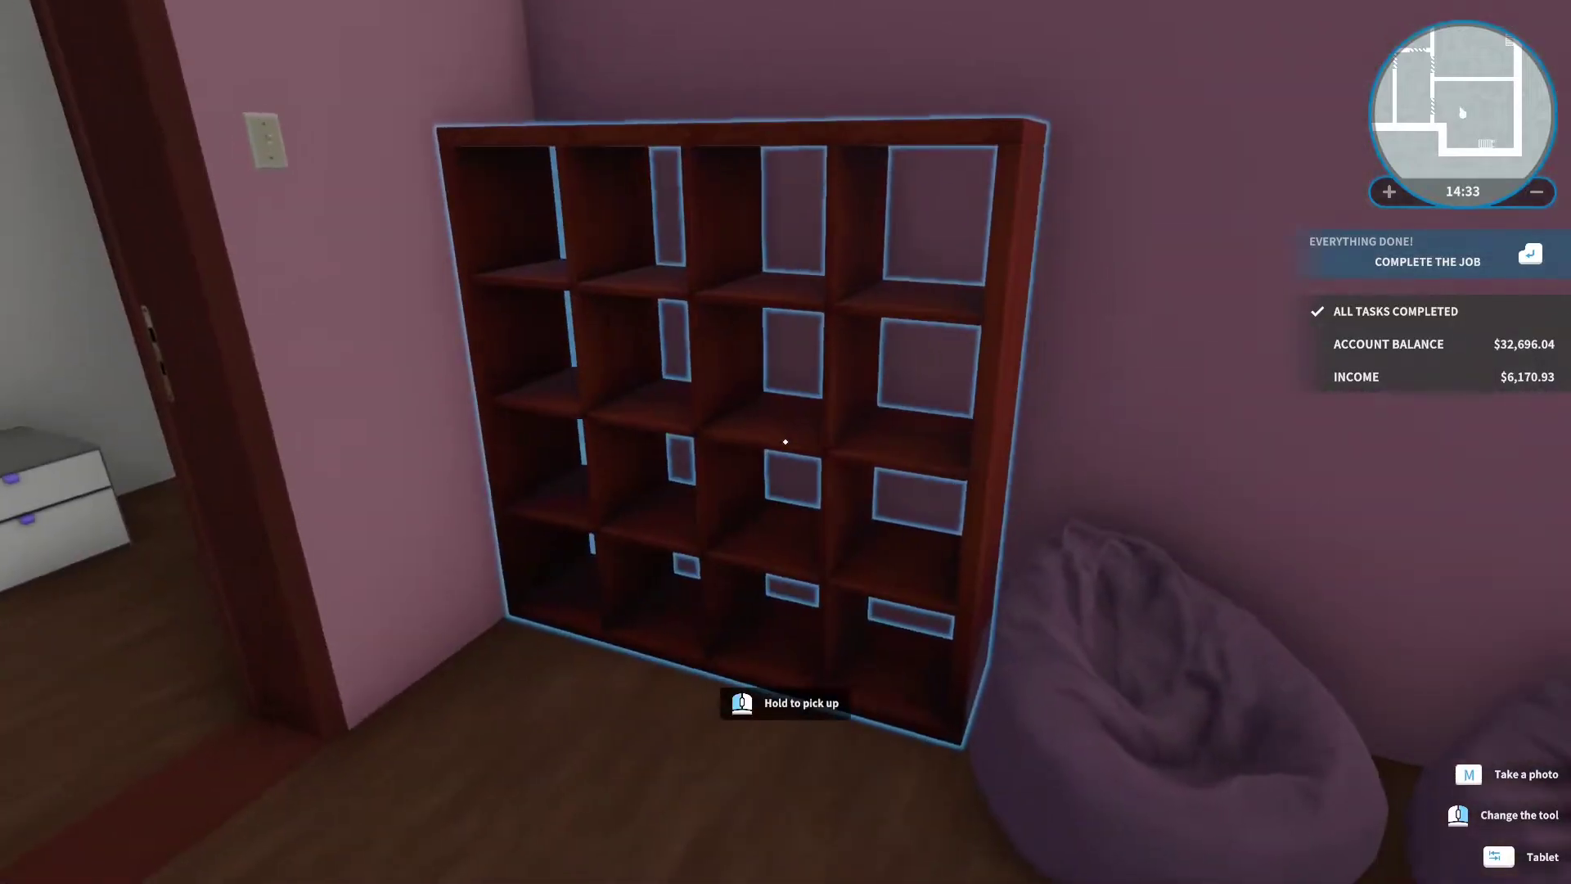
pyautogui.press('w')
pyautogui.press('s')
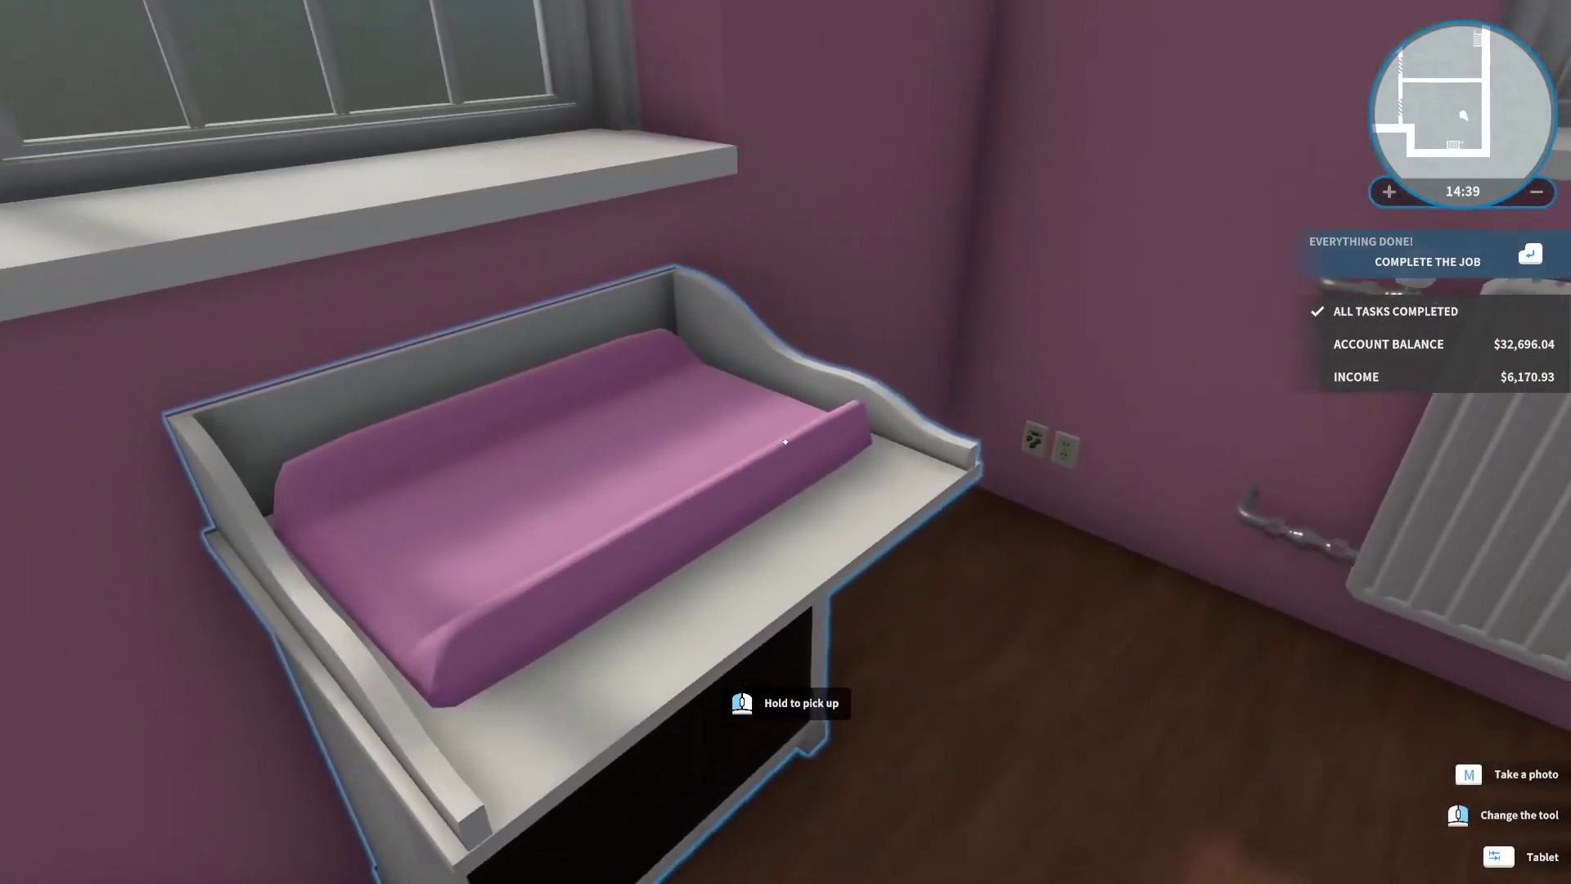
pyautogui.press('w')
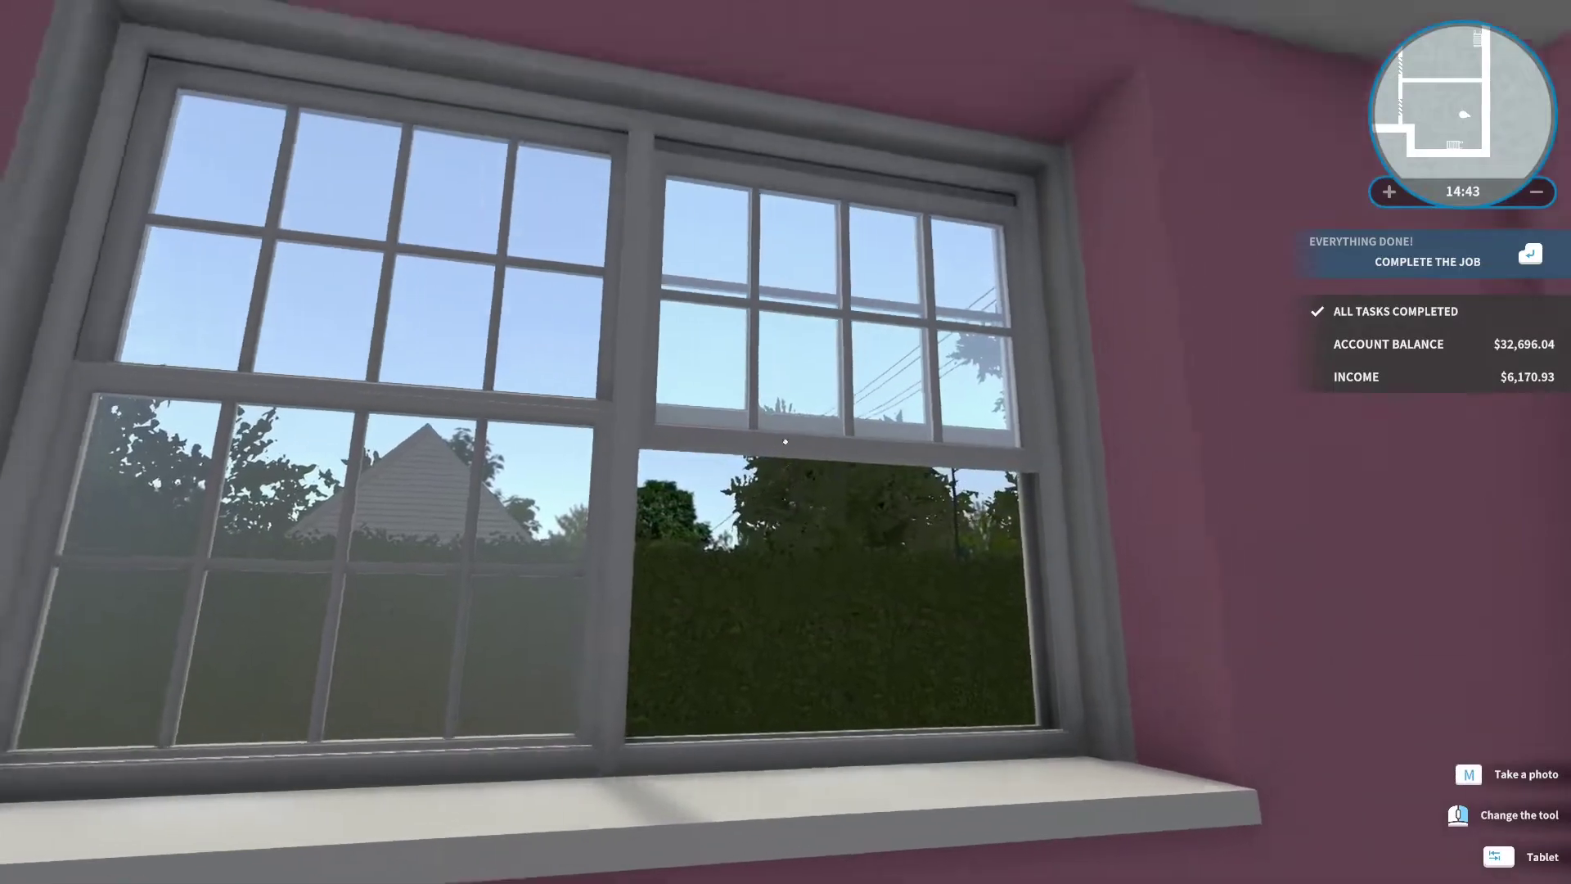
pyautogui.press('e')
pyautogui.press('w')
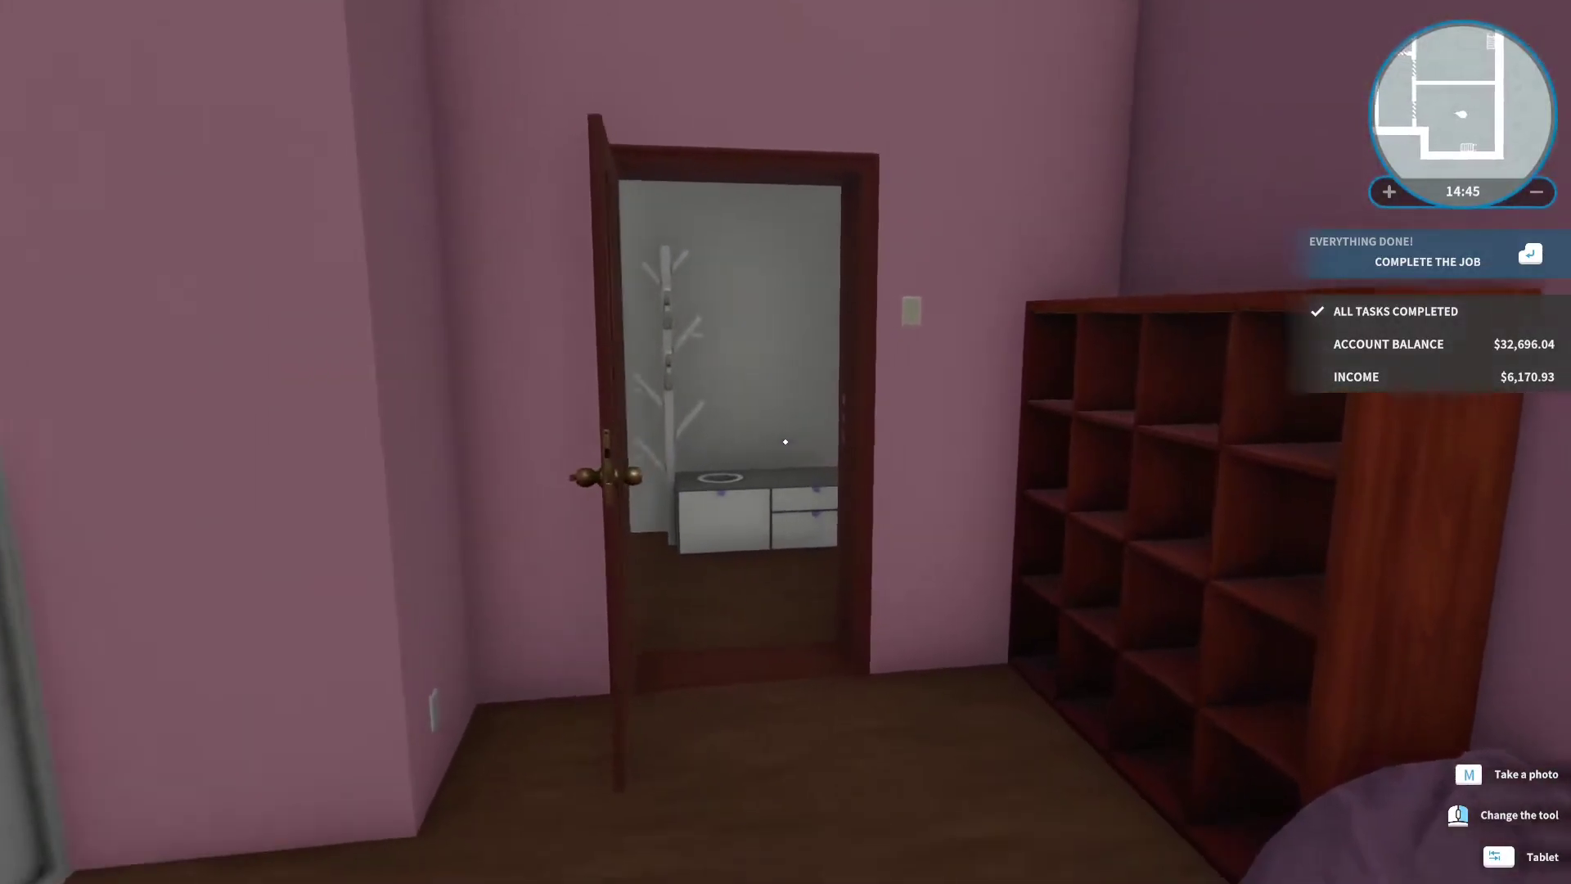
pyautogui.press('s')
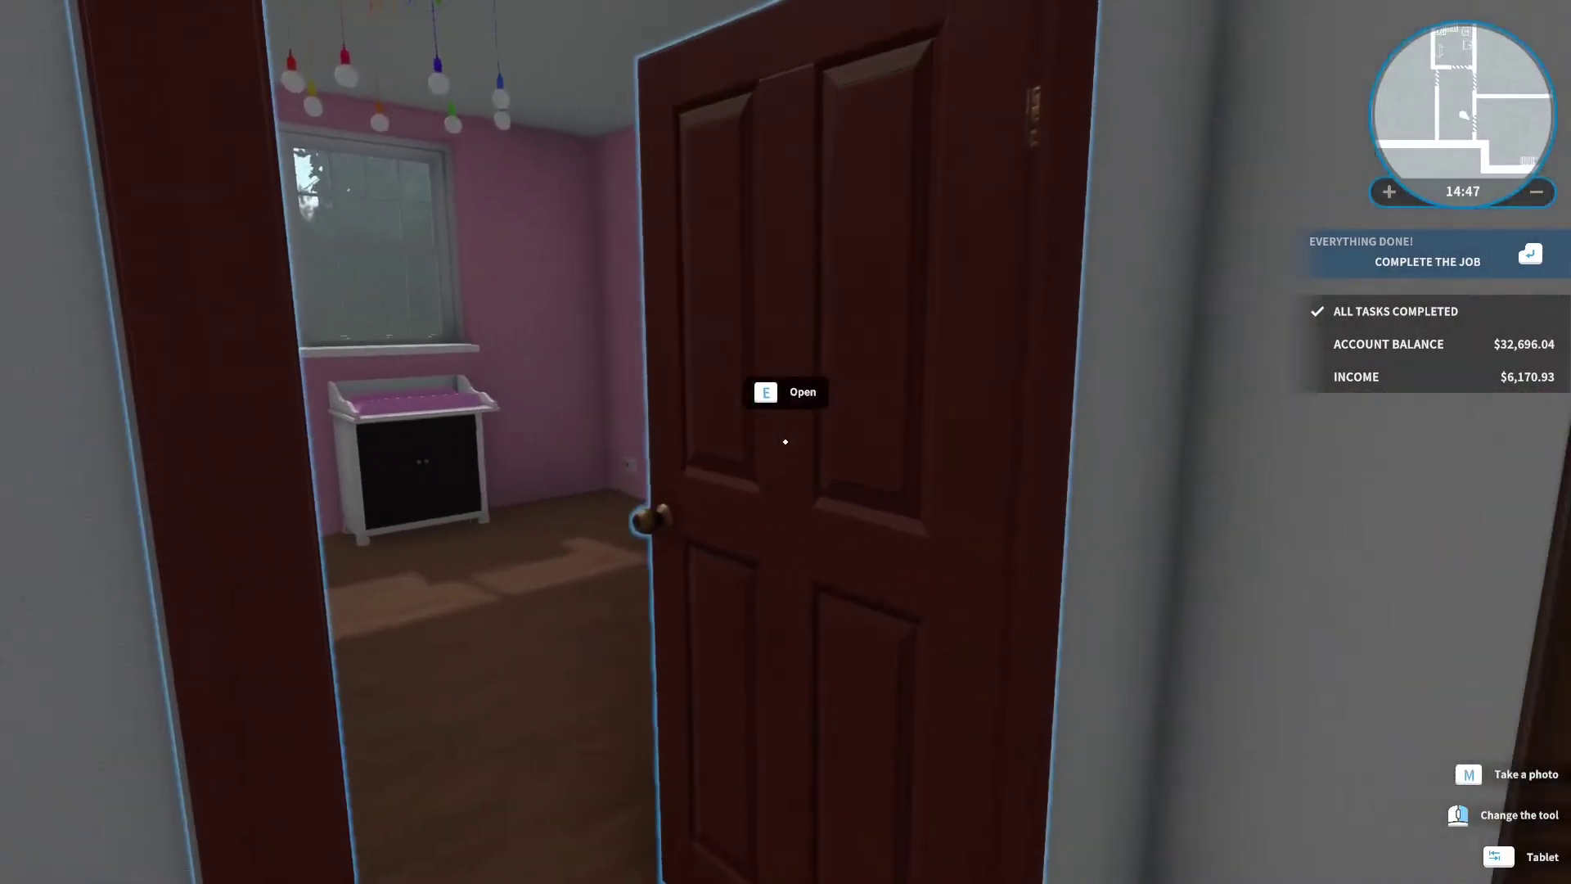
# Complete the baby room job and open Nick Flow's Student's house to clean up email.
pyautogui.press('Return')
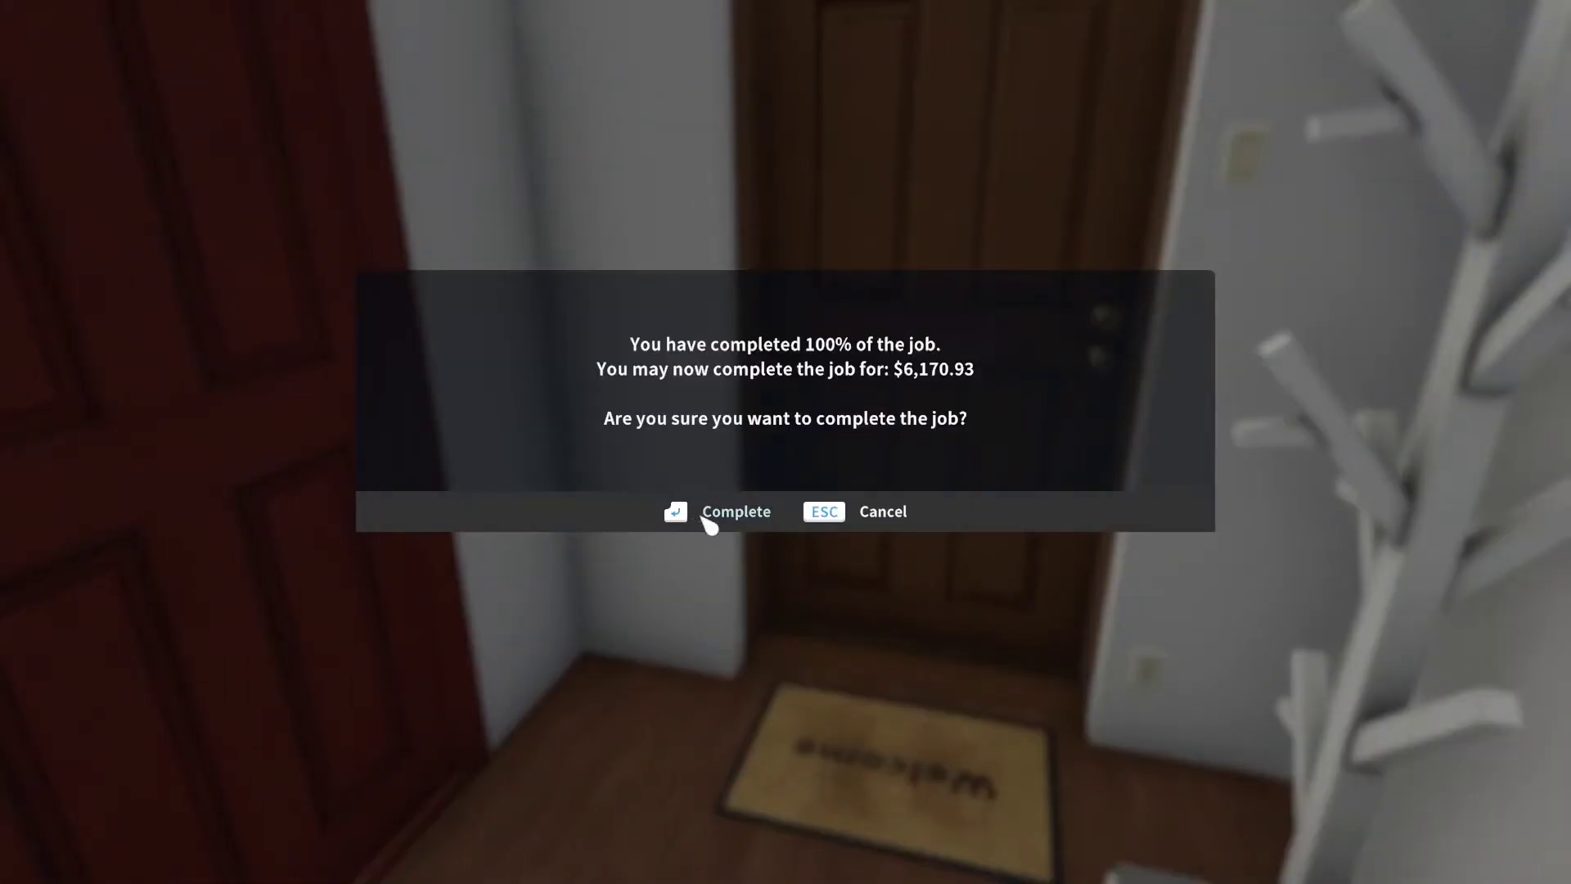
pyautogui.click(708, 518)
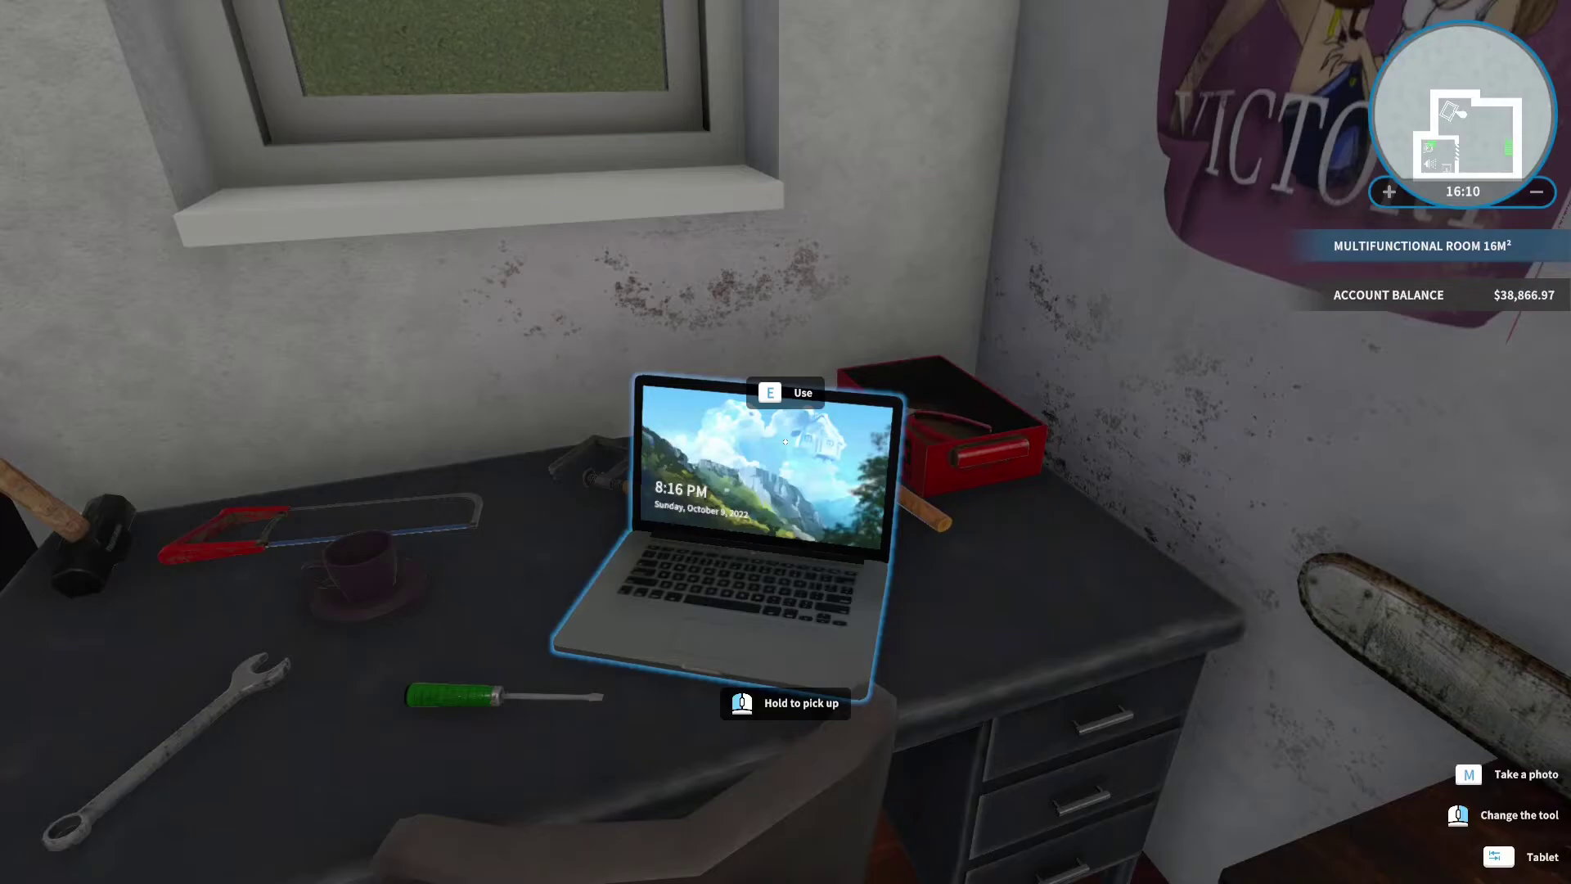
pyautogui.press('e')
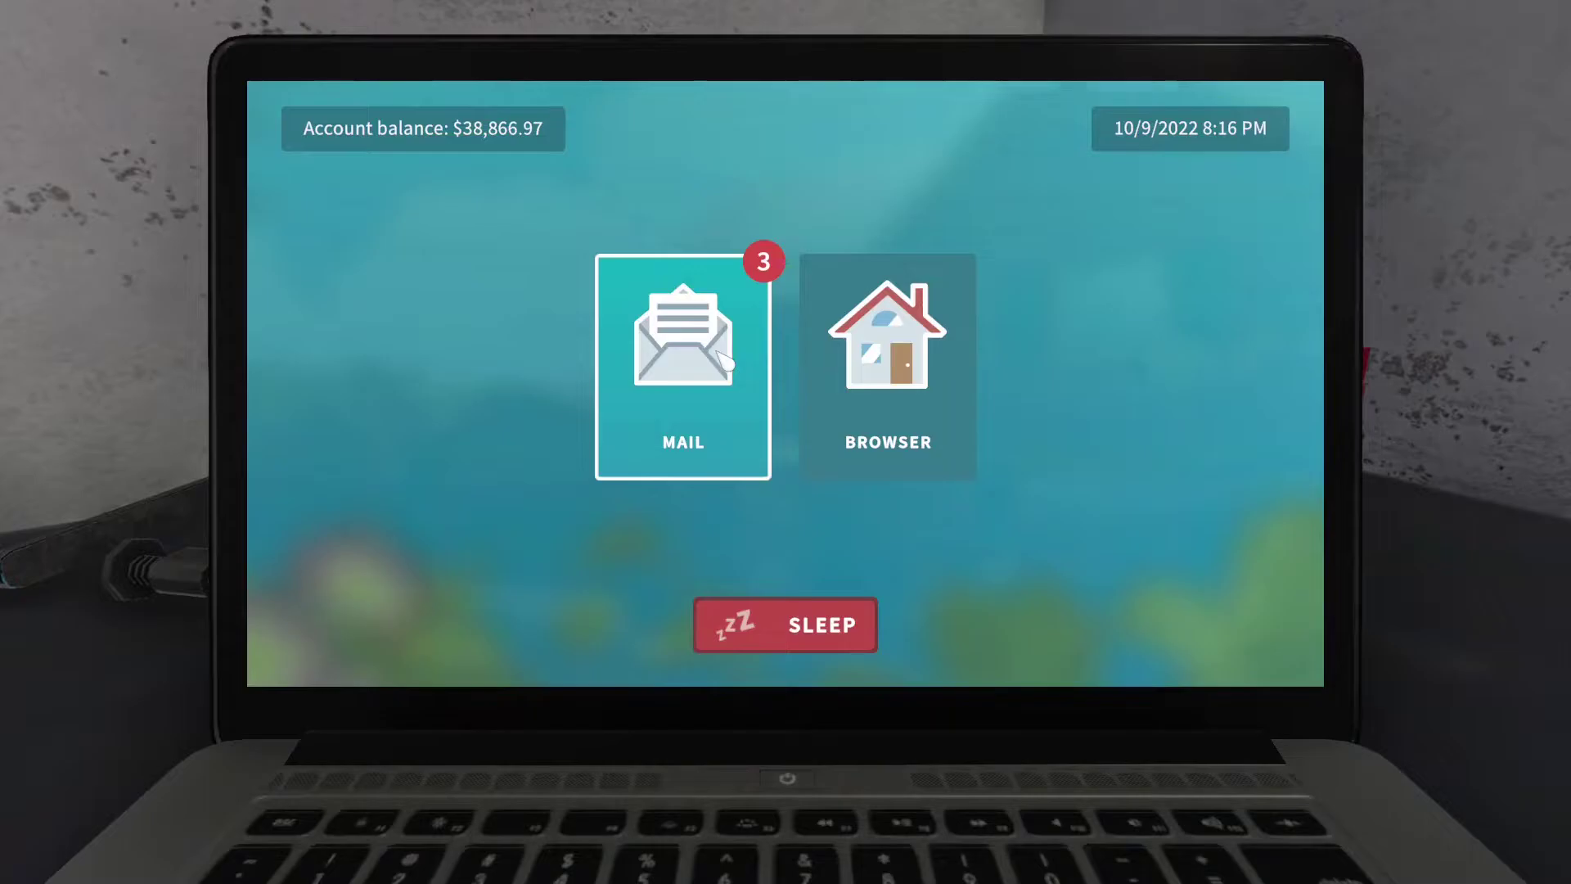
pyautogui.click(725, 359)
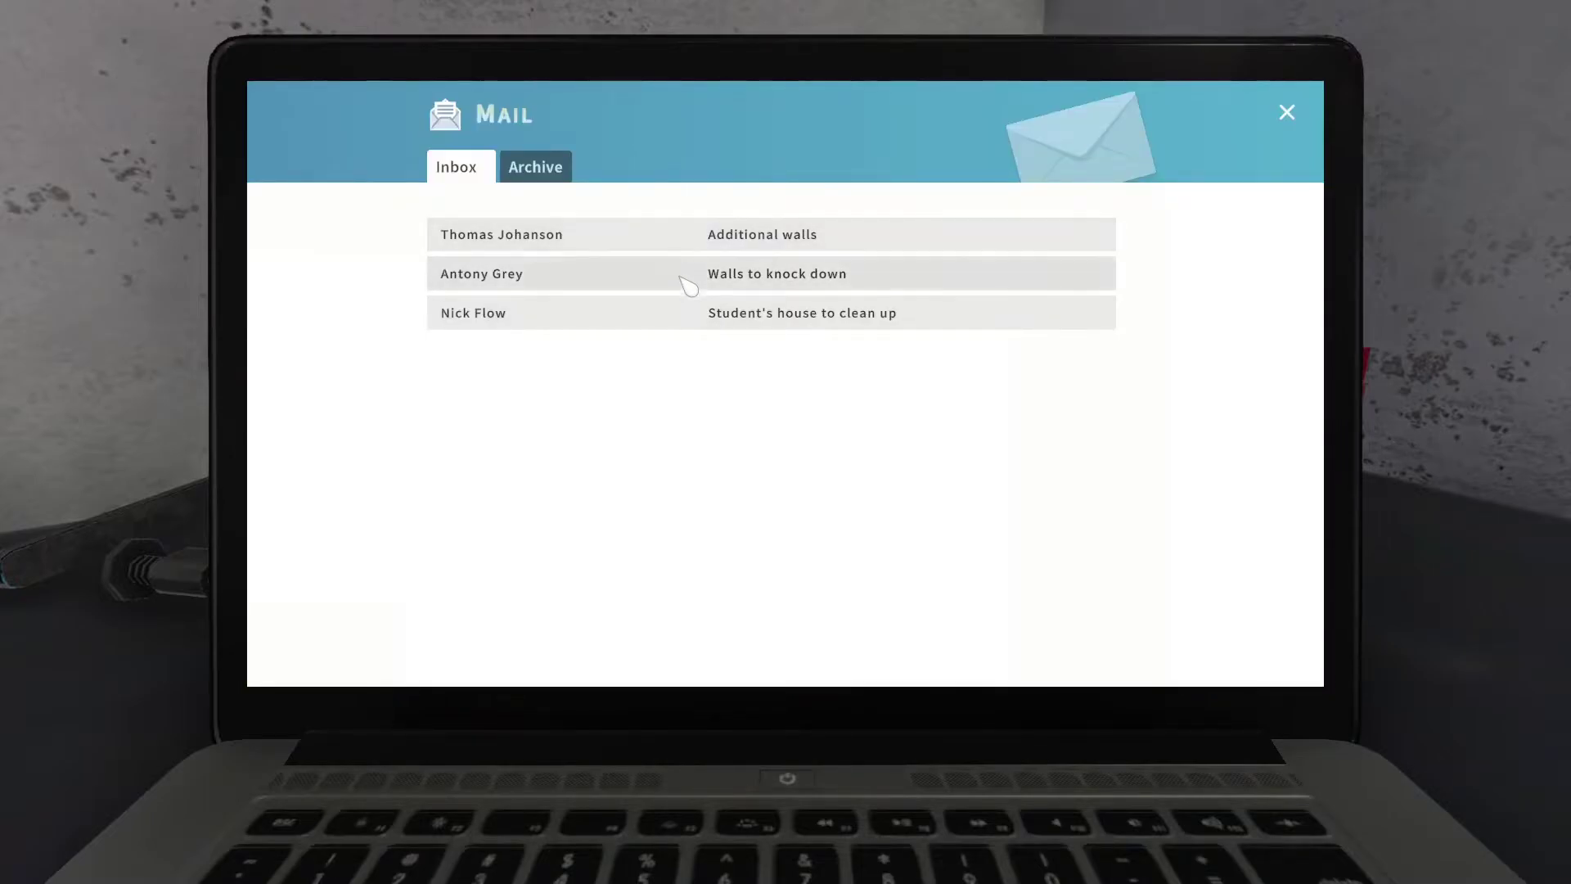
pyautogui.click(685, 318)
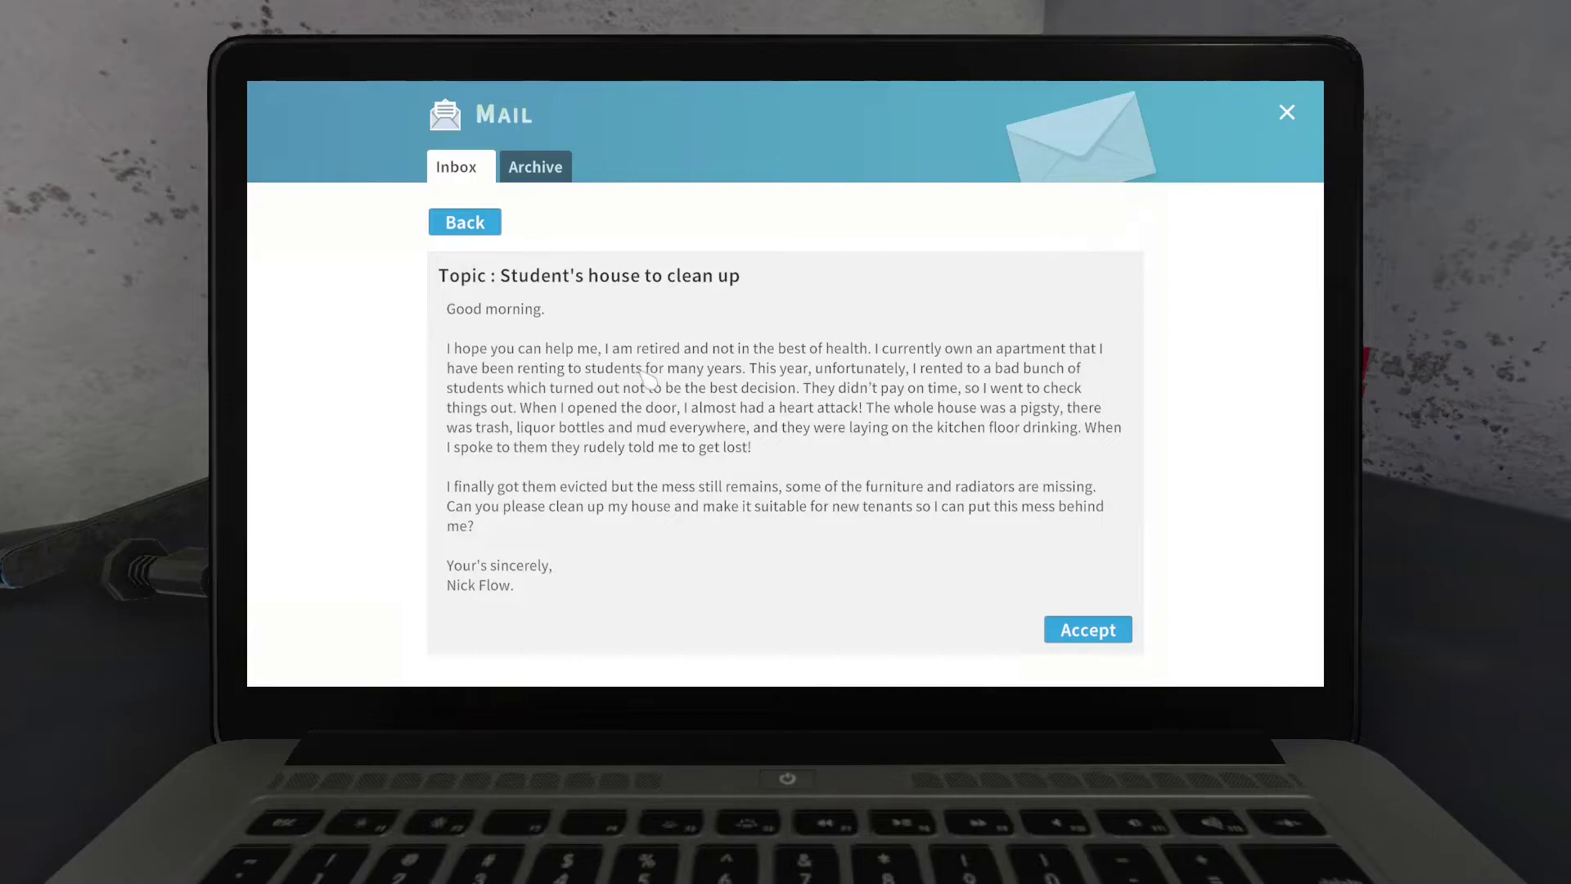
# Accept the student house job, enter, and dispose of the corridor trash and wooden crate.
pyautogui.click(1077, 631)
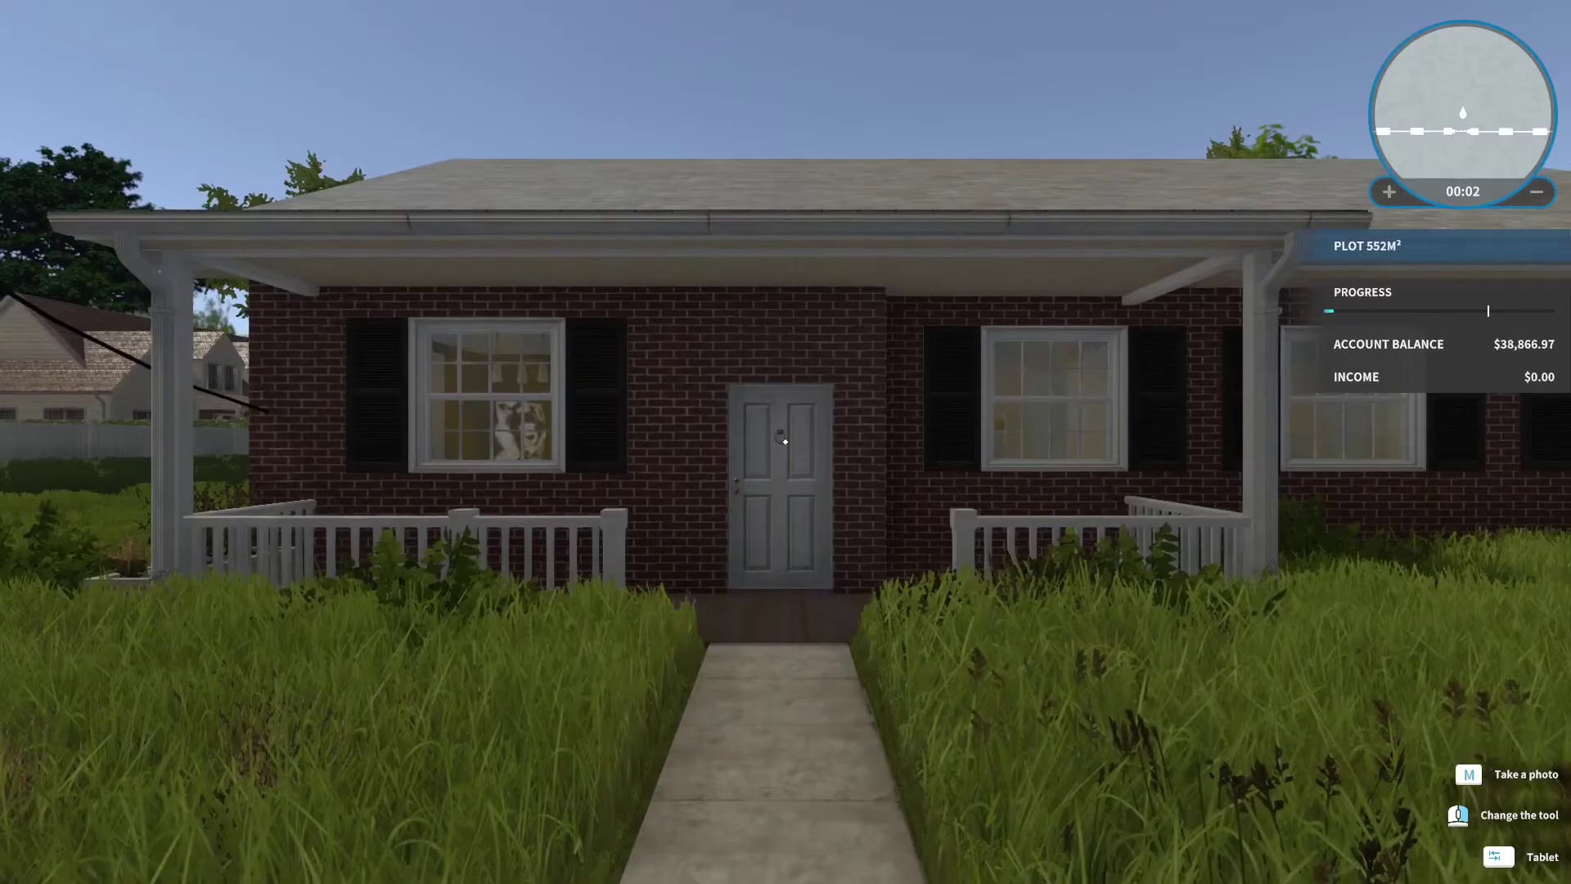
pyautogui.press('w')
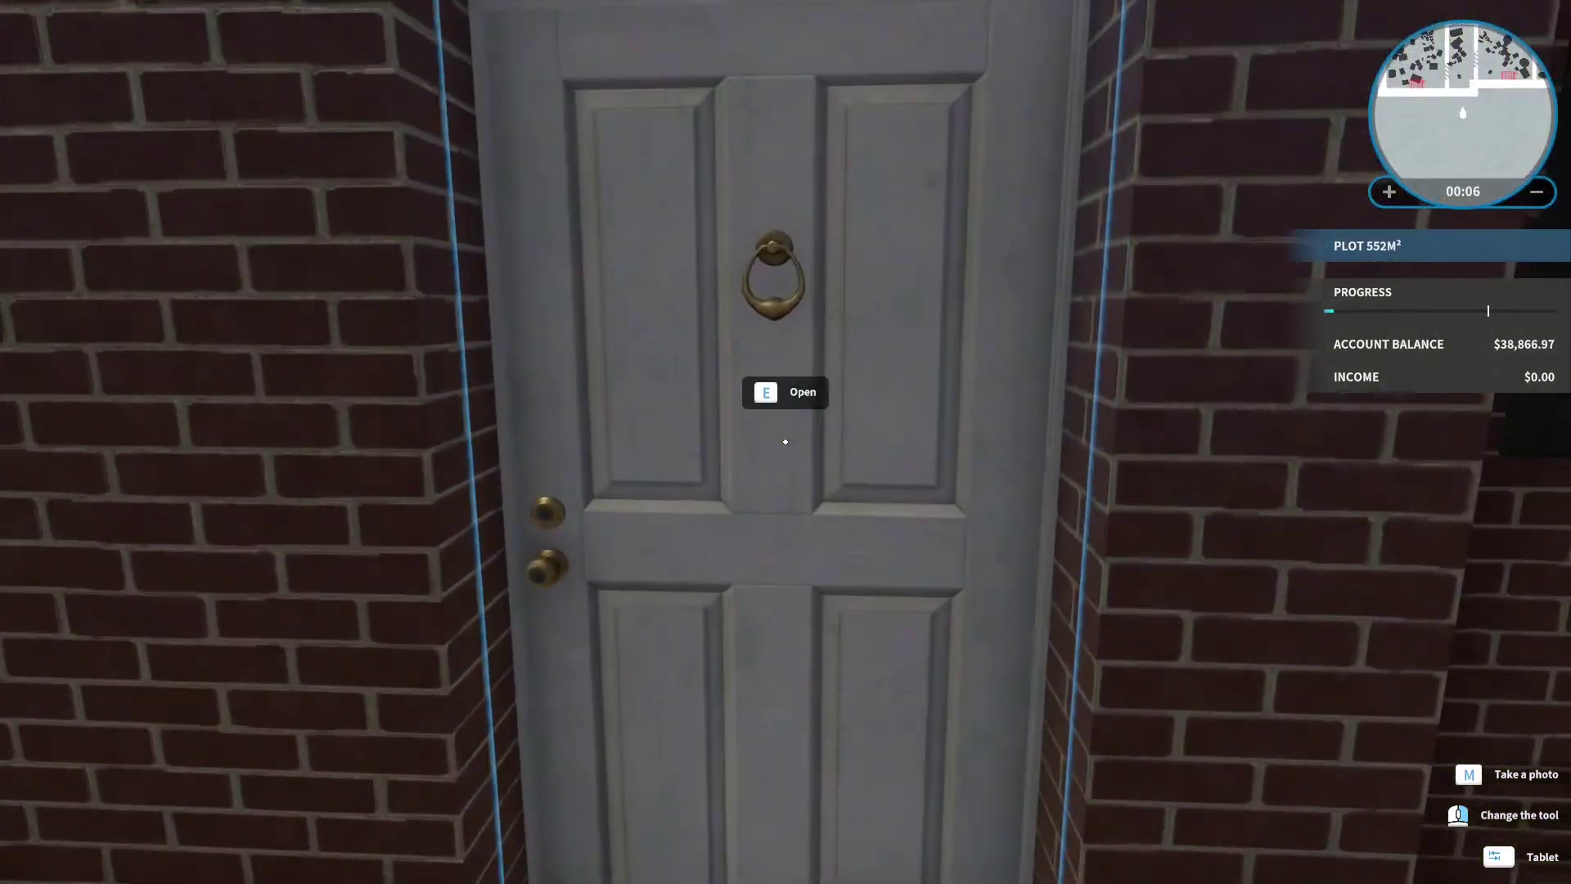
pyautogui.press('e')
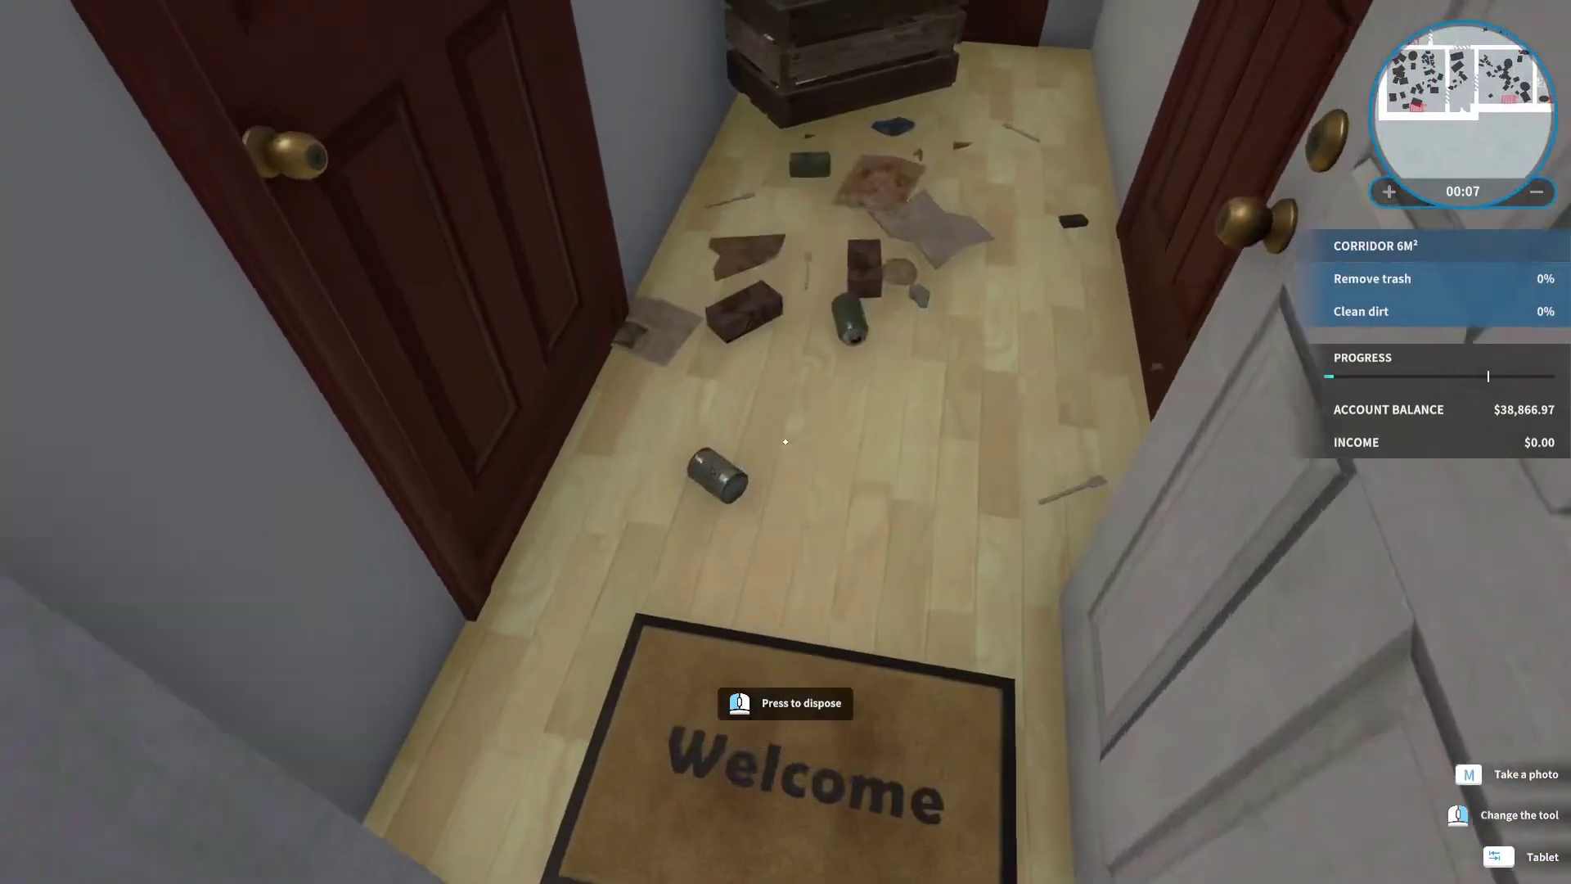
pyautogui.click(786, 442)
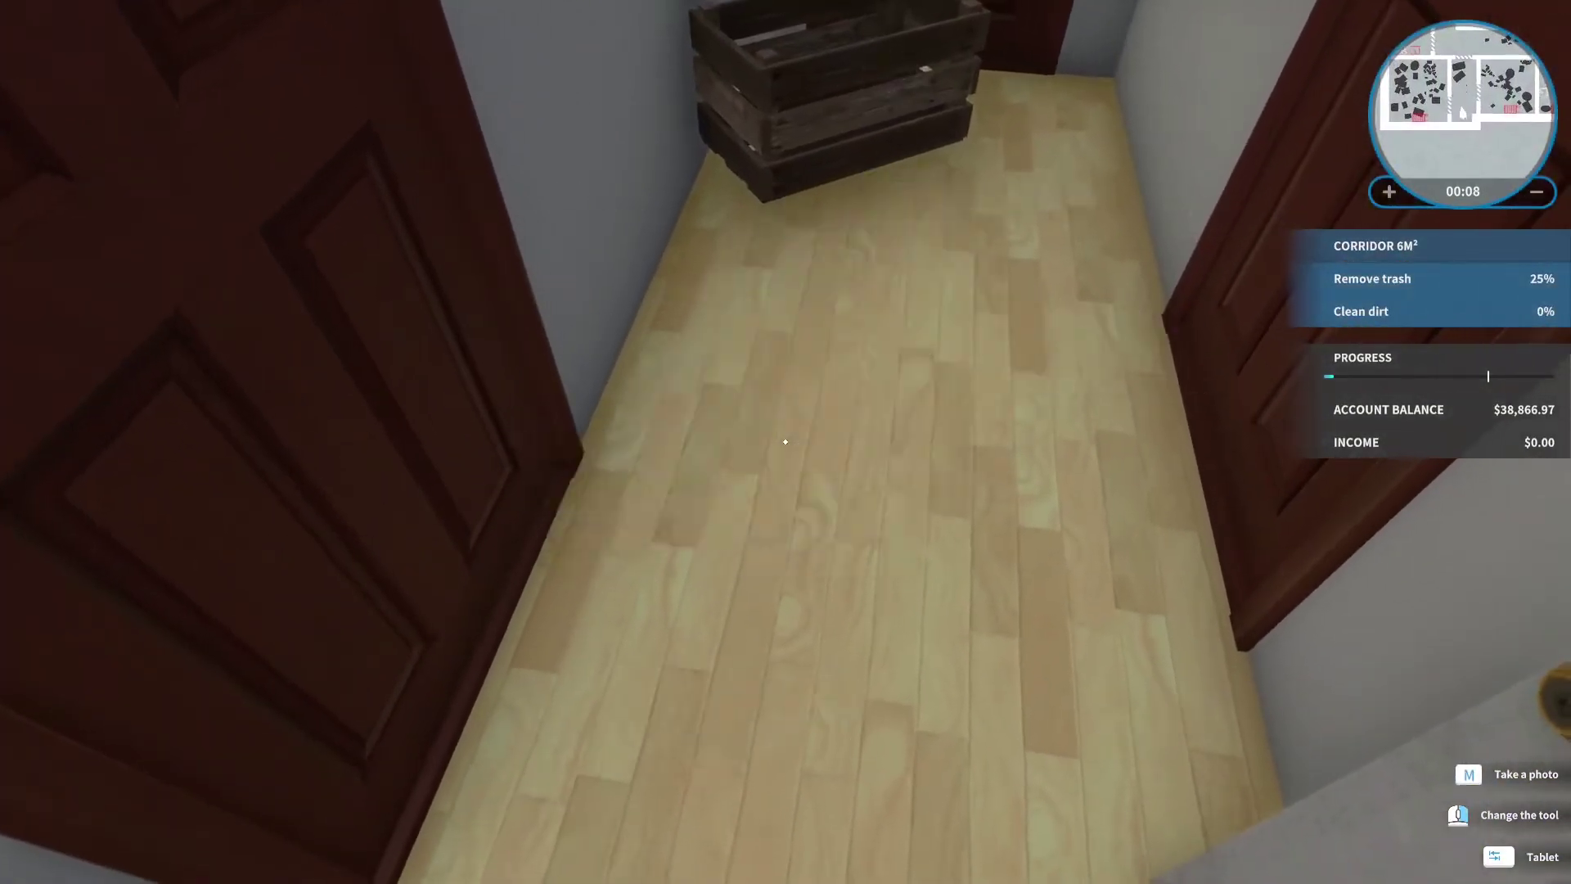
pyautogui.click(786, 442)
# Enter the messy bedroom and dispose of the box on the dresser.
pyautogui.press('e')
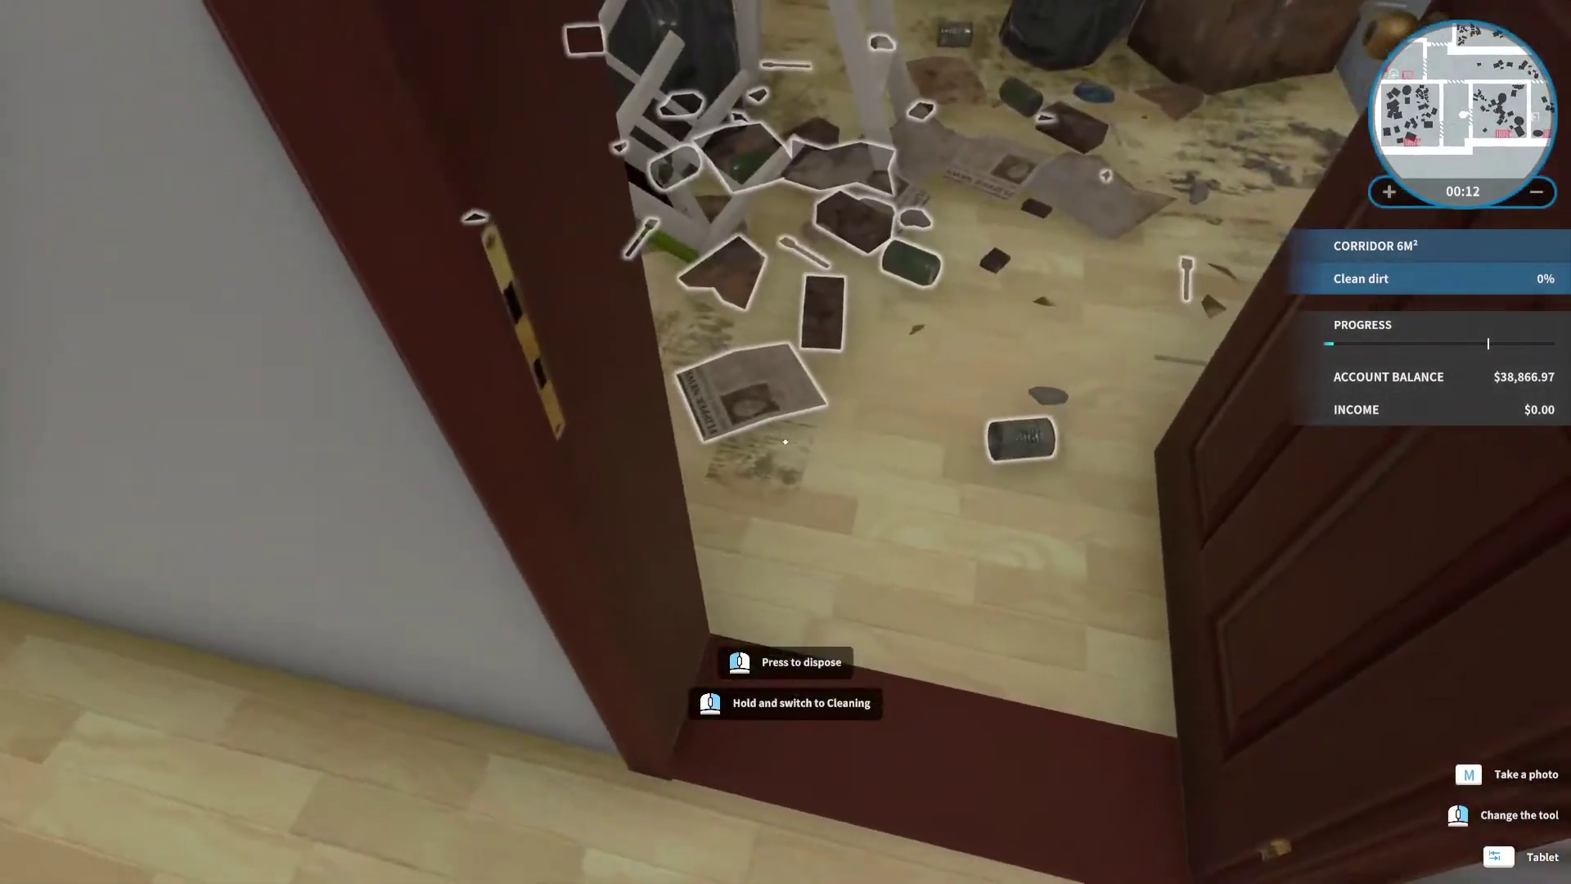
pyautogui.press('e')
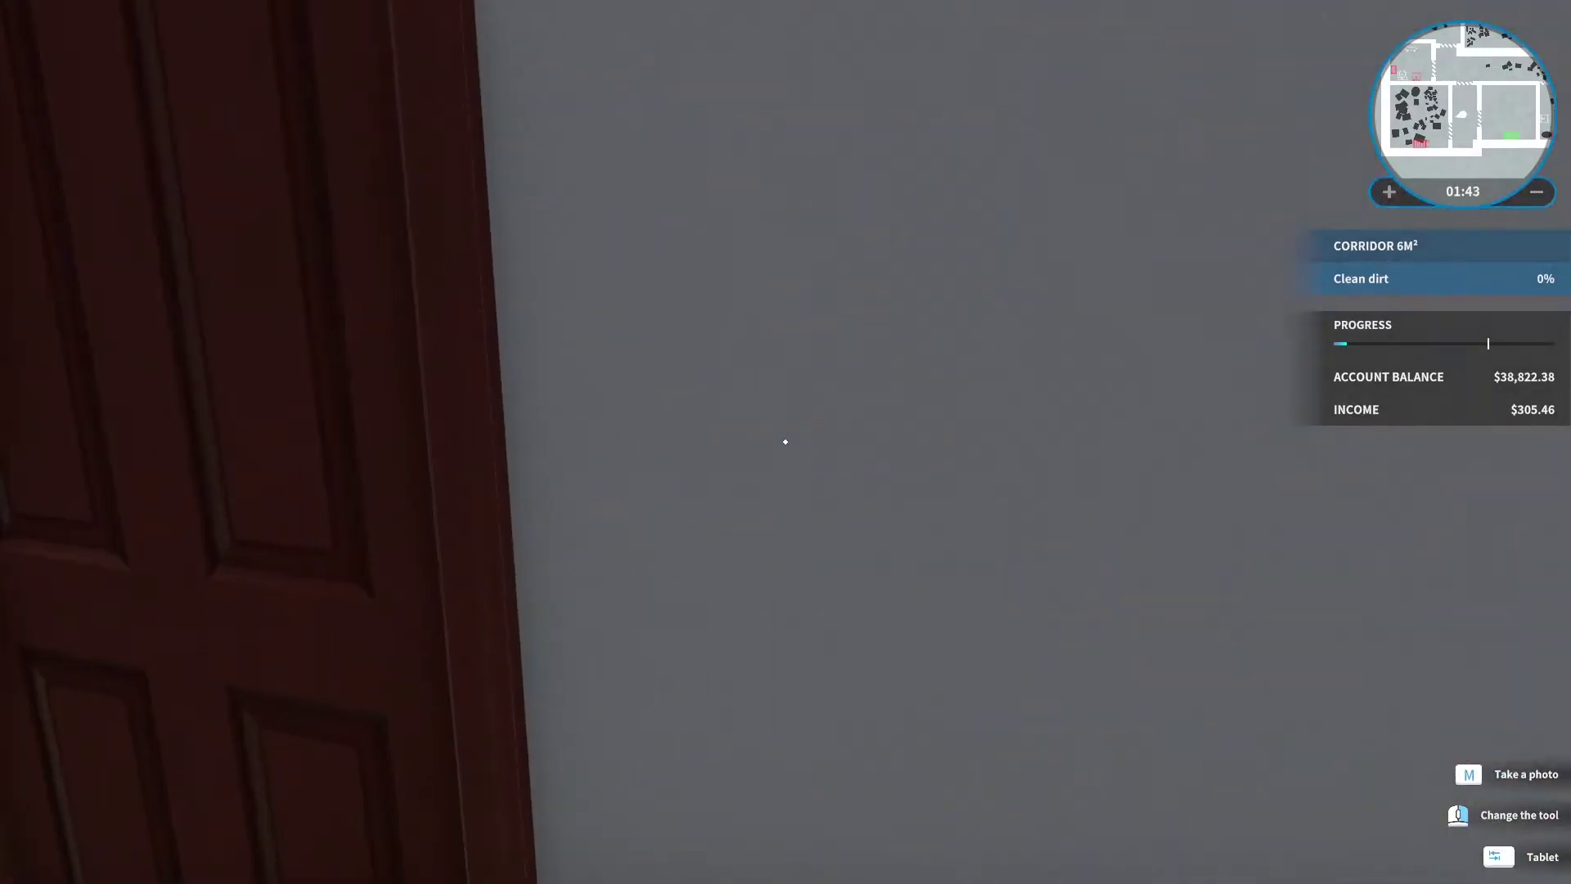
pyautogui.press('e')
pyautogui.press('w')
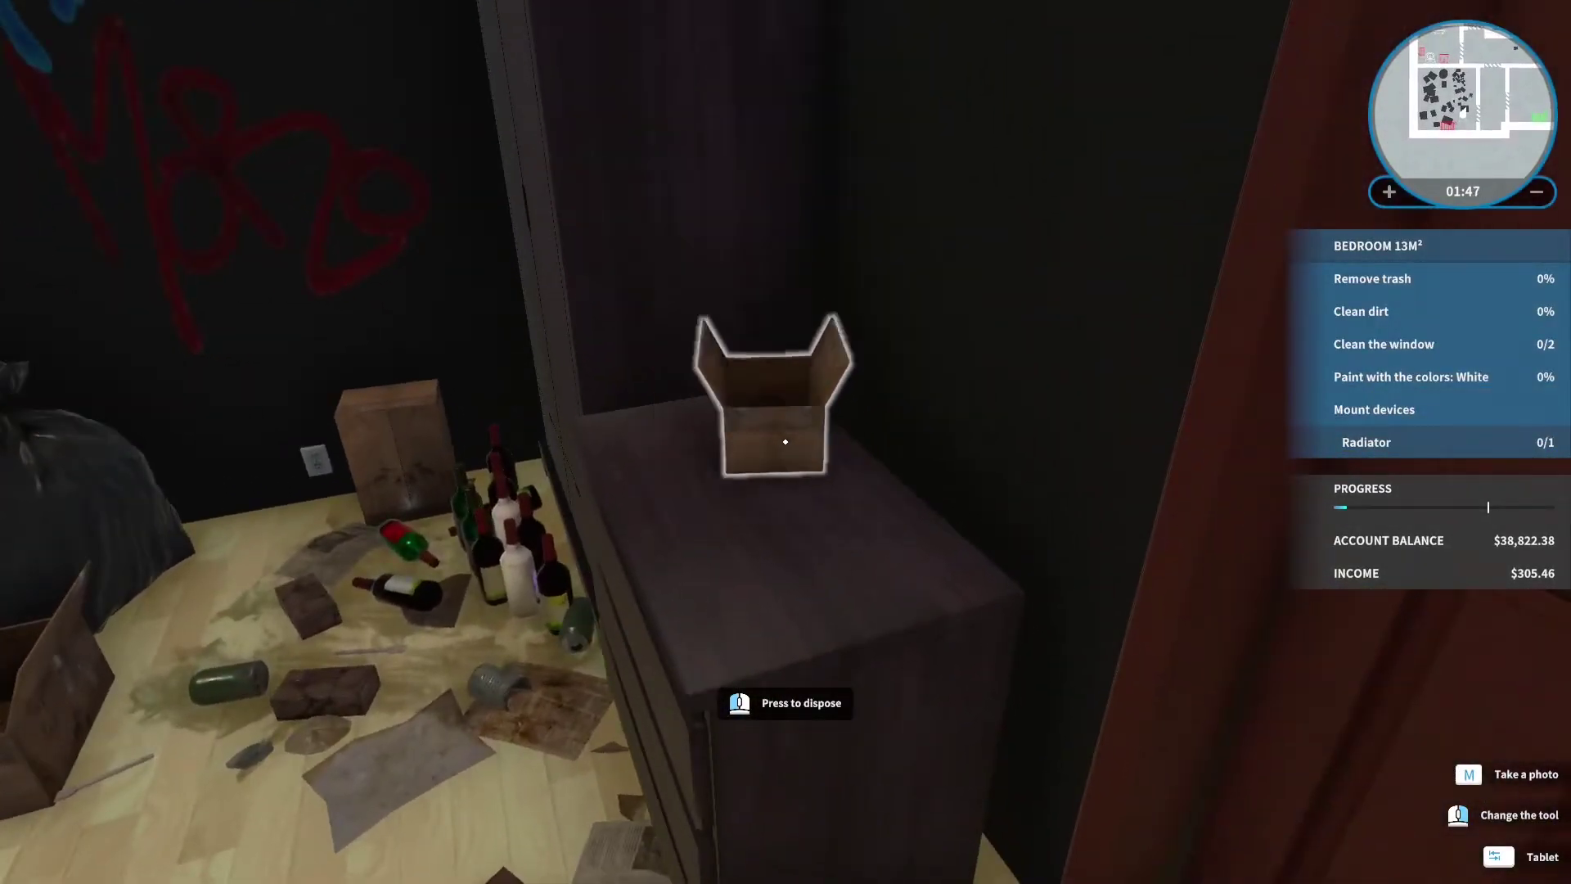
pyautogui.click(786, 442)
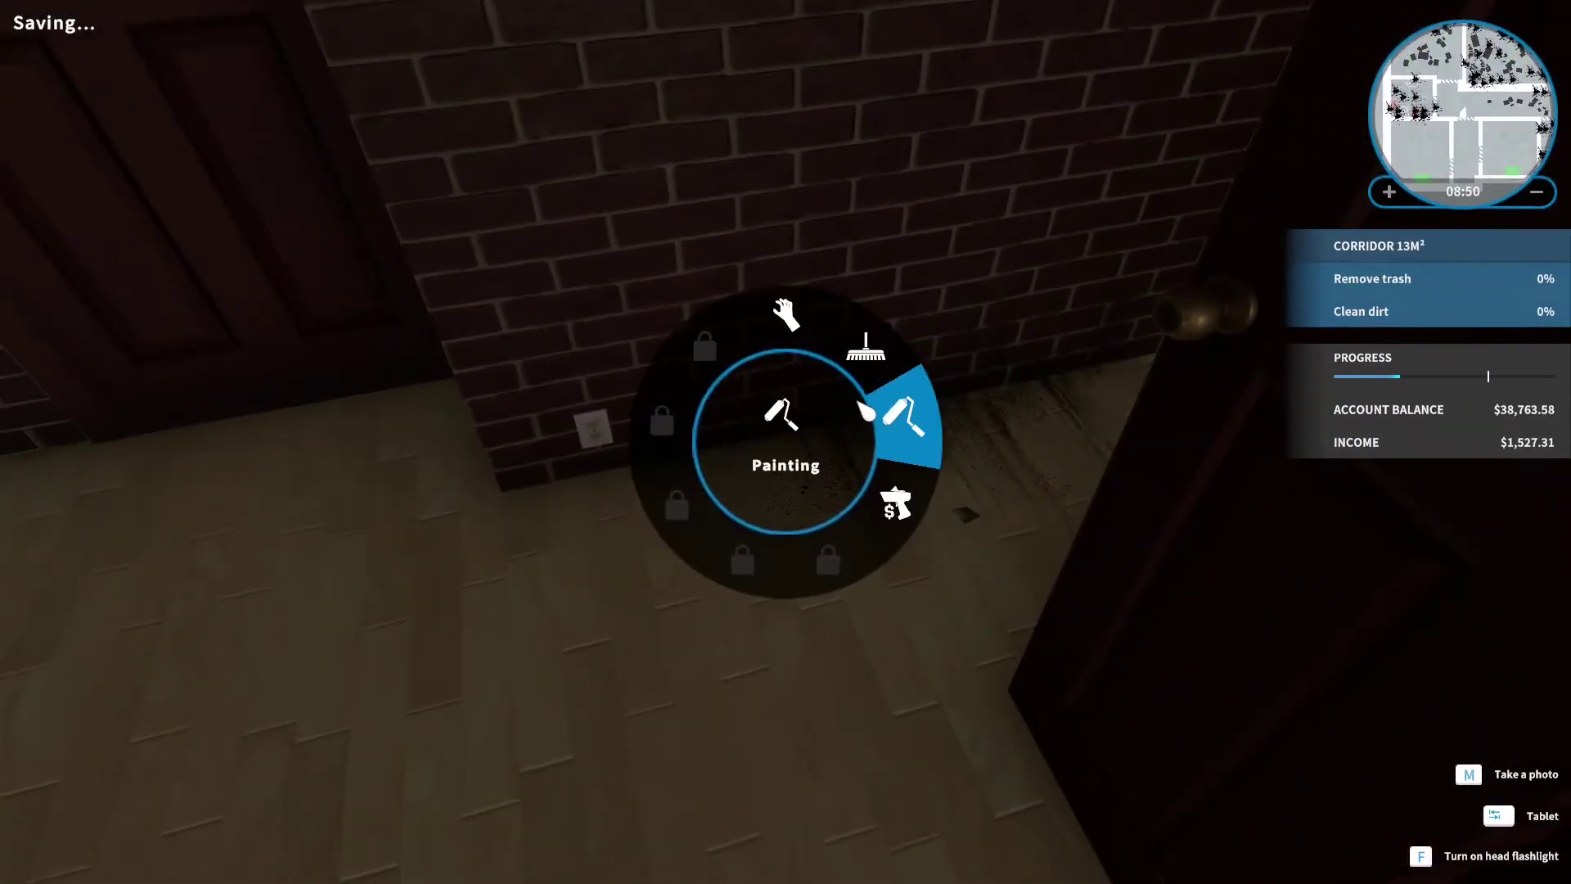
# Turn on the corridor light, dismiss the cockroach tip, and start sweeping the corridor floor.
pyautogui.click(865, 411)
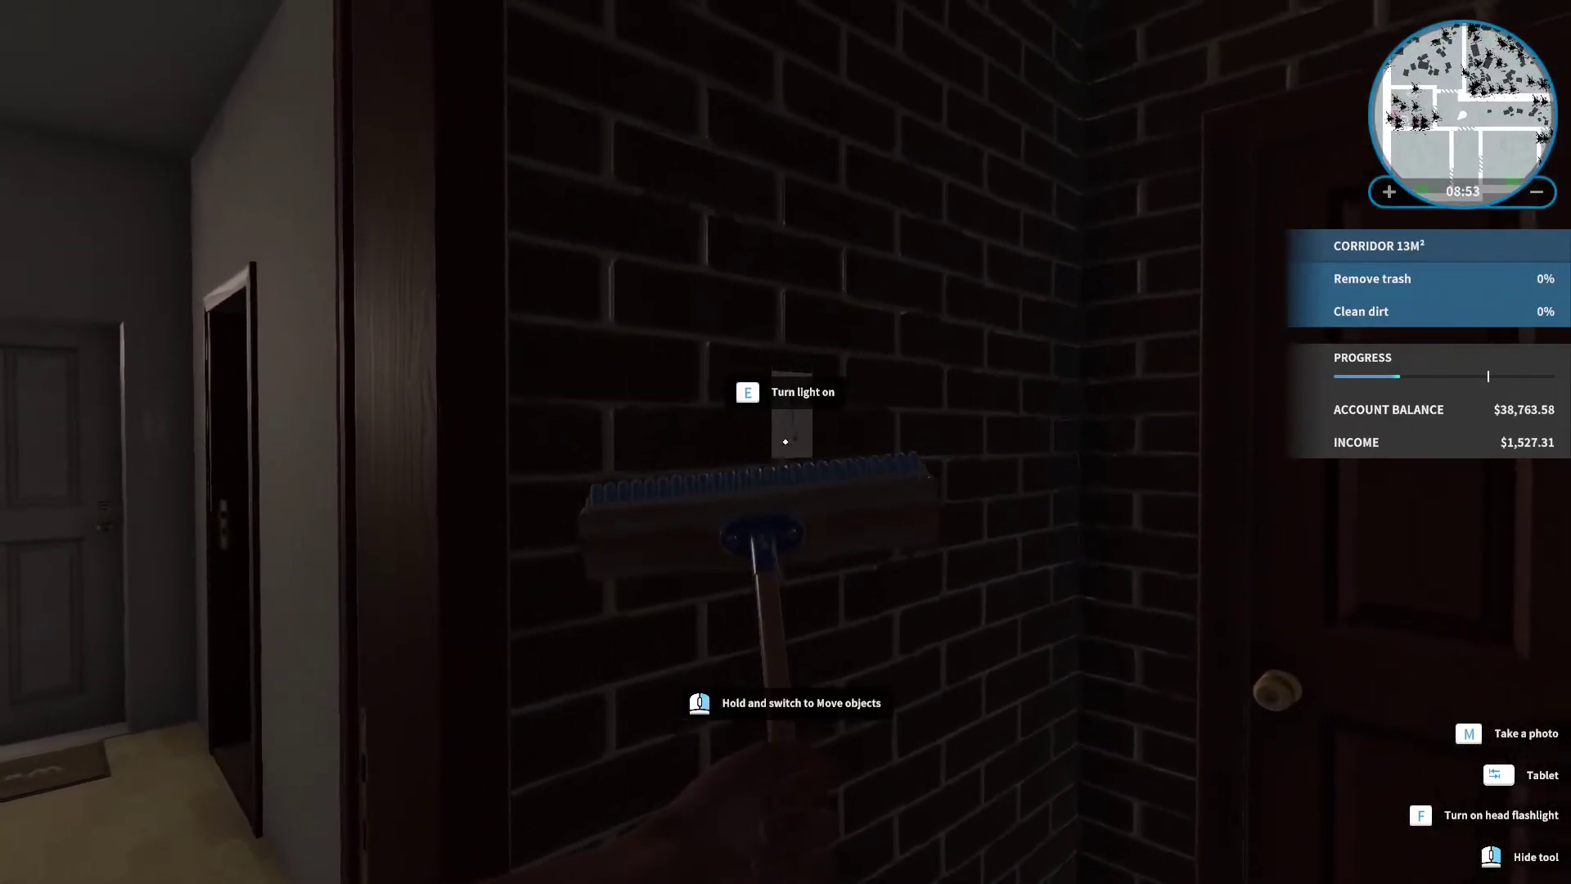
pyautogui.press('e')
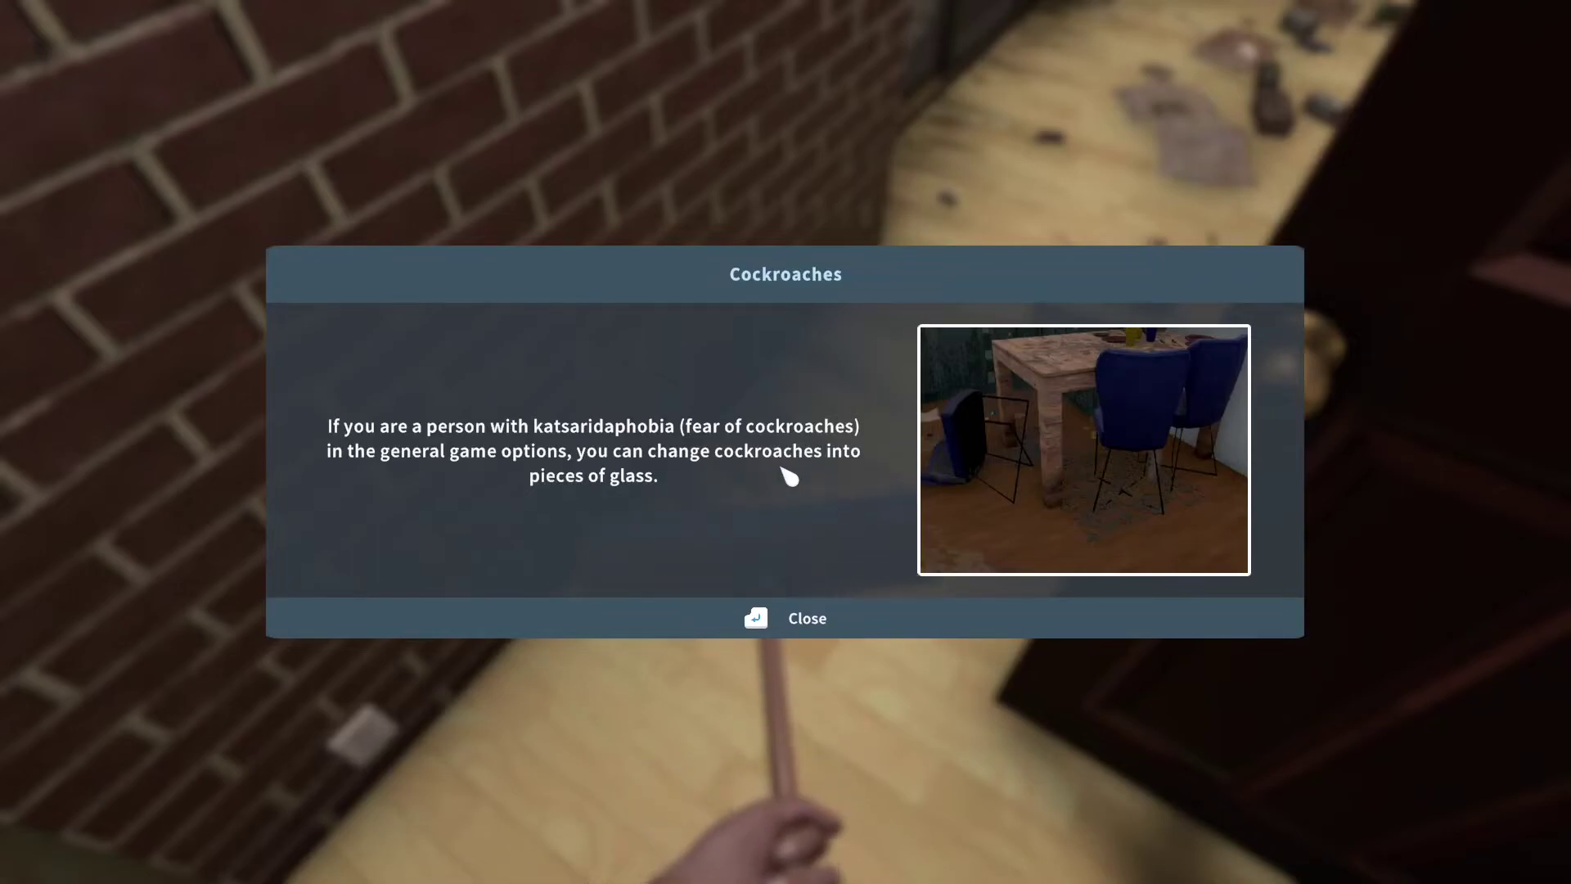
pyautogui.press('Return')
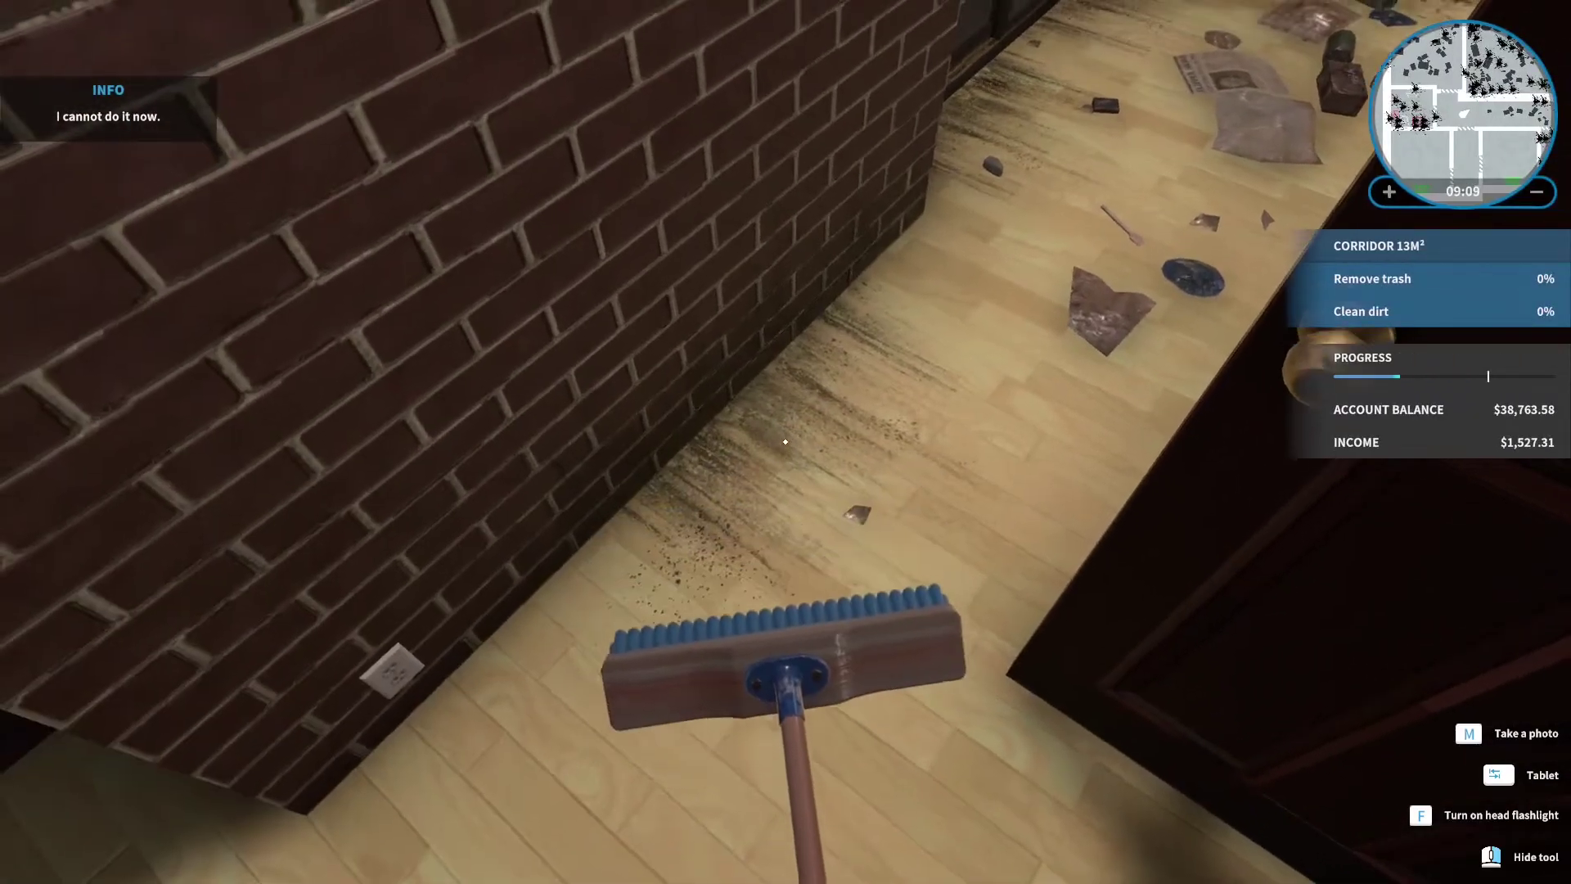
pyautogui.click(785, 442)
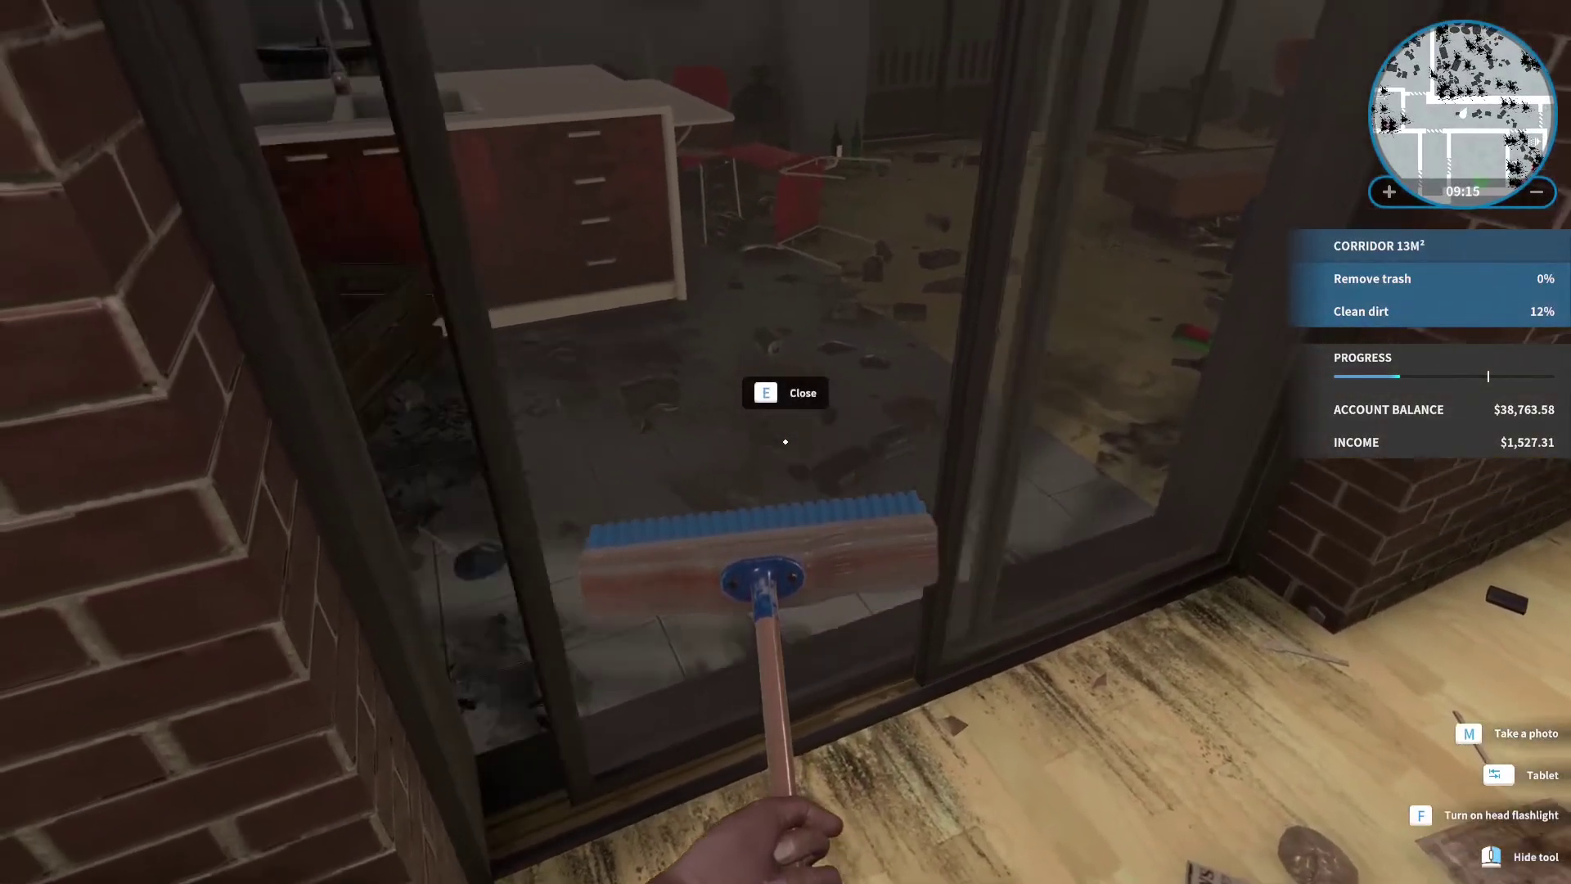
# Light the living room and sweep the kitchen floor dirt near the bottles.
pyautogui.press('e')
pyautogui.press('w')
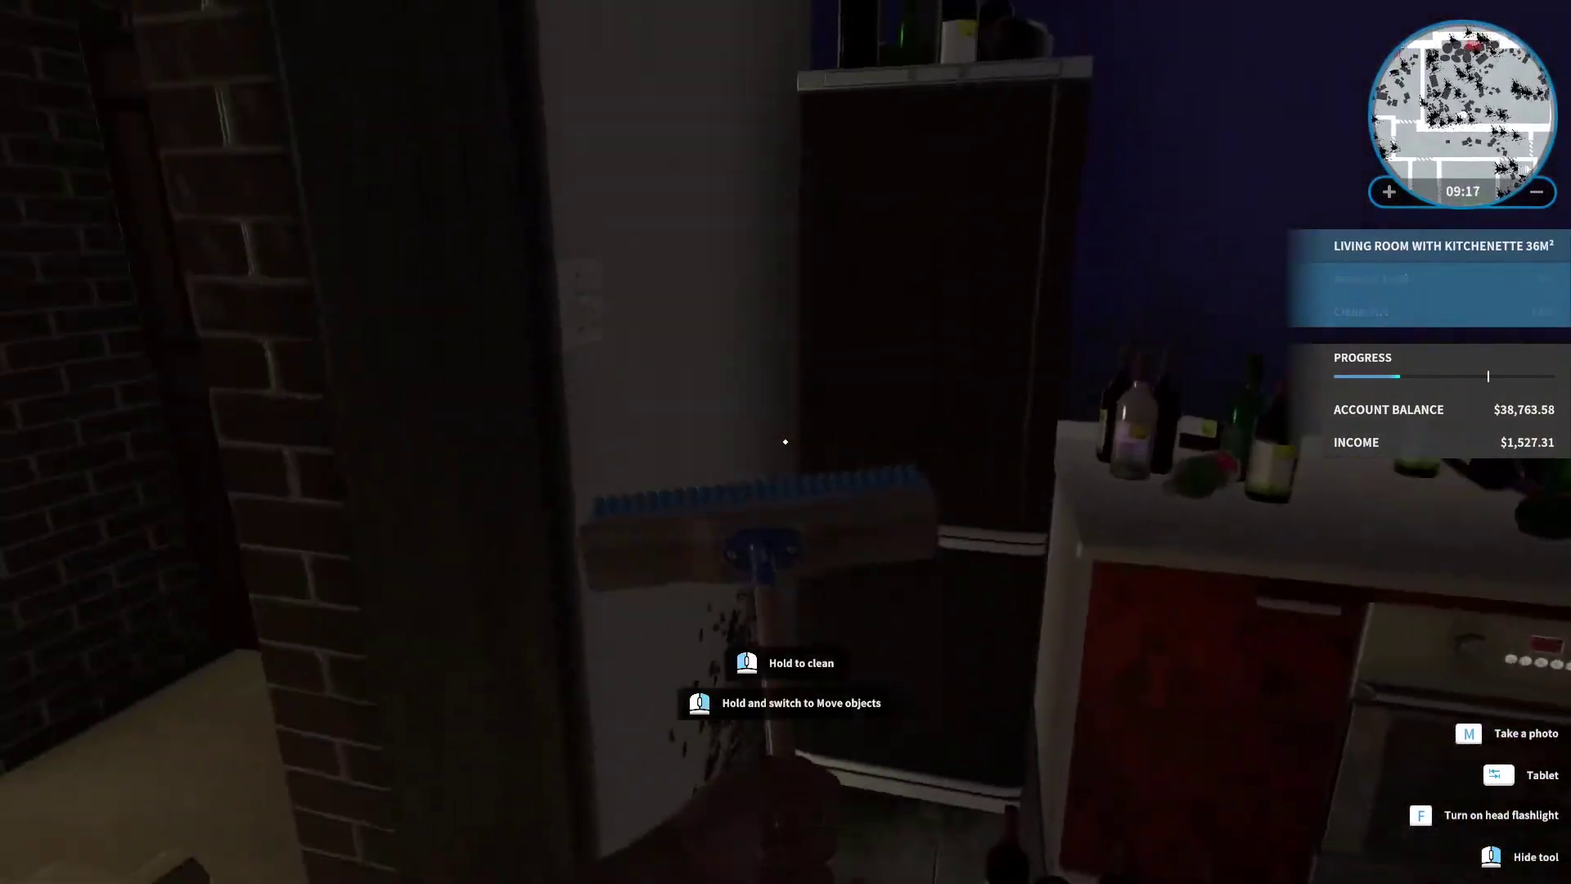
pyautogui.press('e')
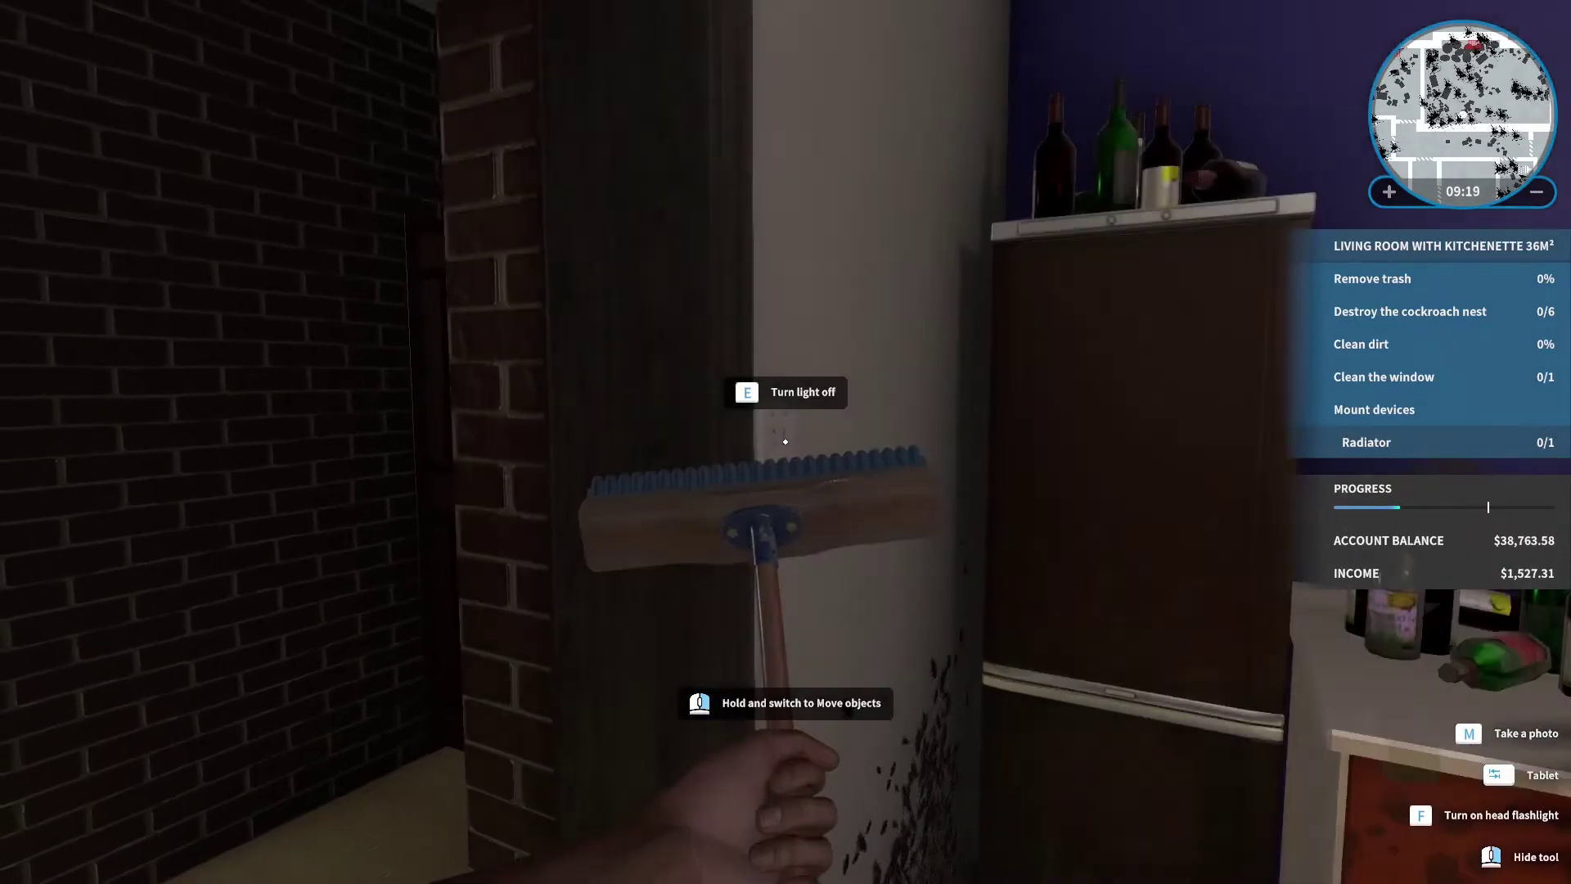
pyautogui.press('e')
pyautogui.press('e')
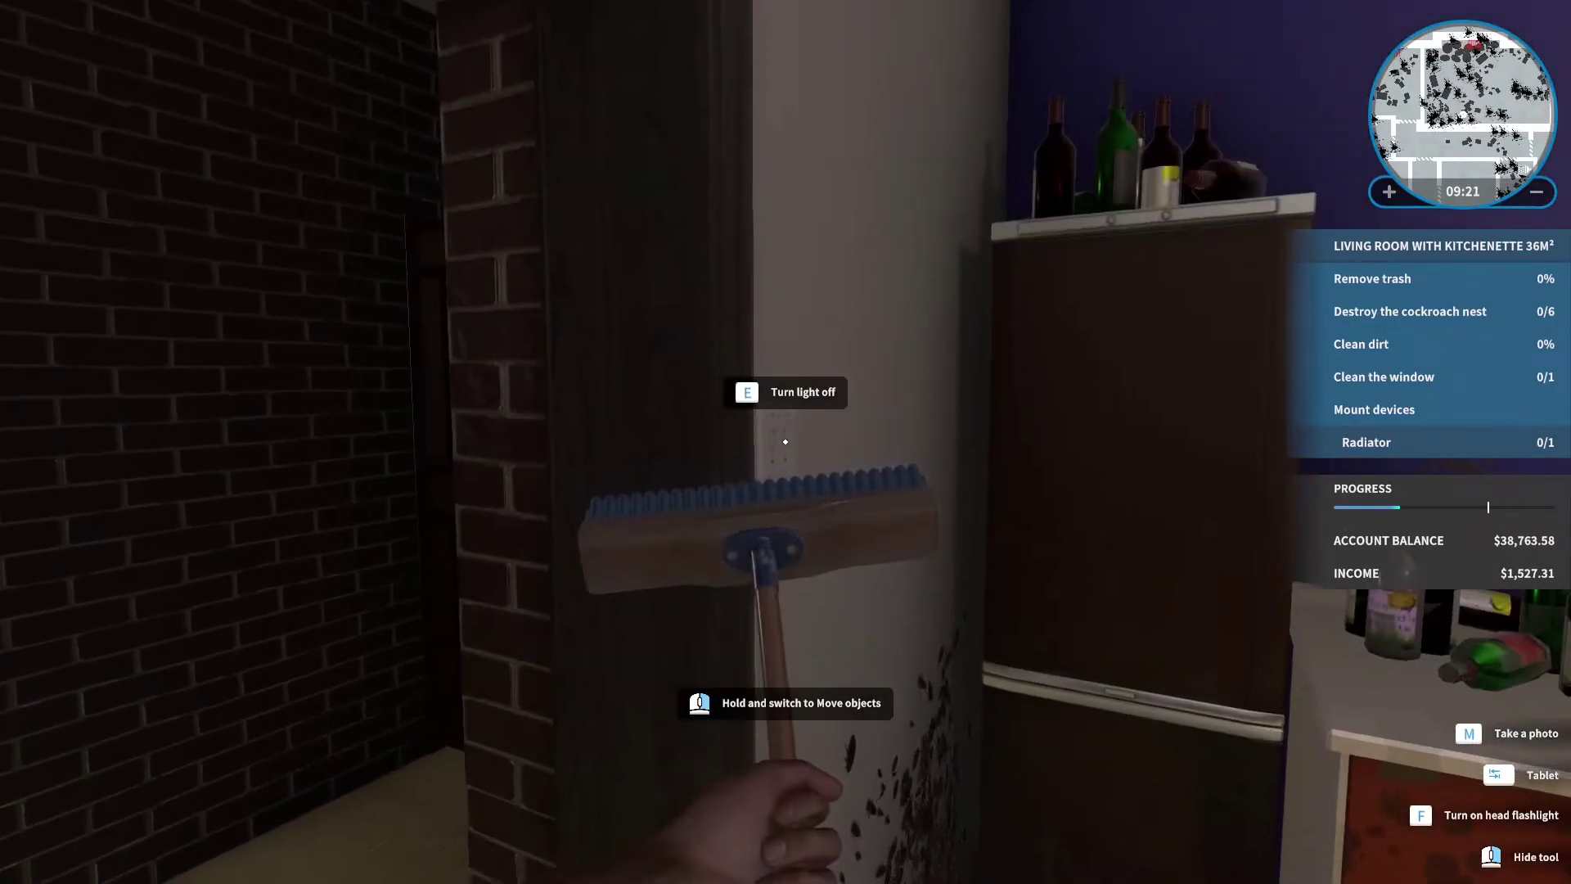
pyautogui.press('e')
pyautogui.press('e')
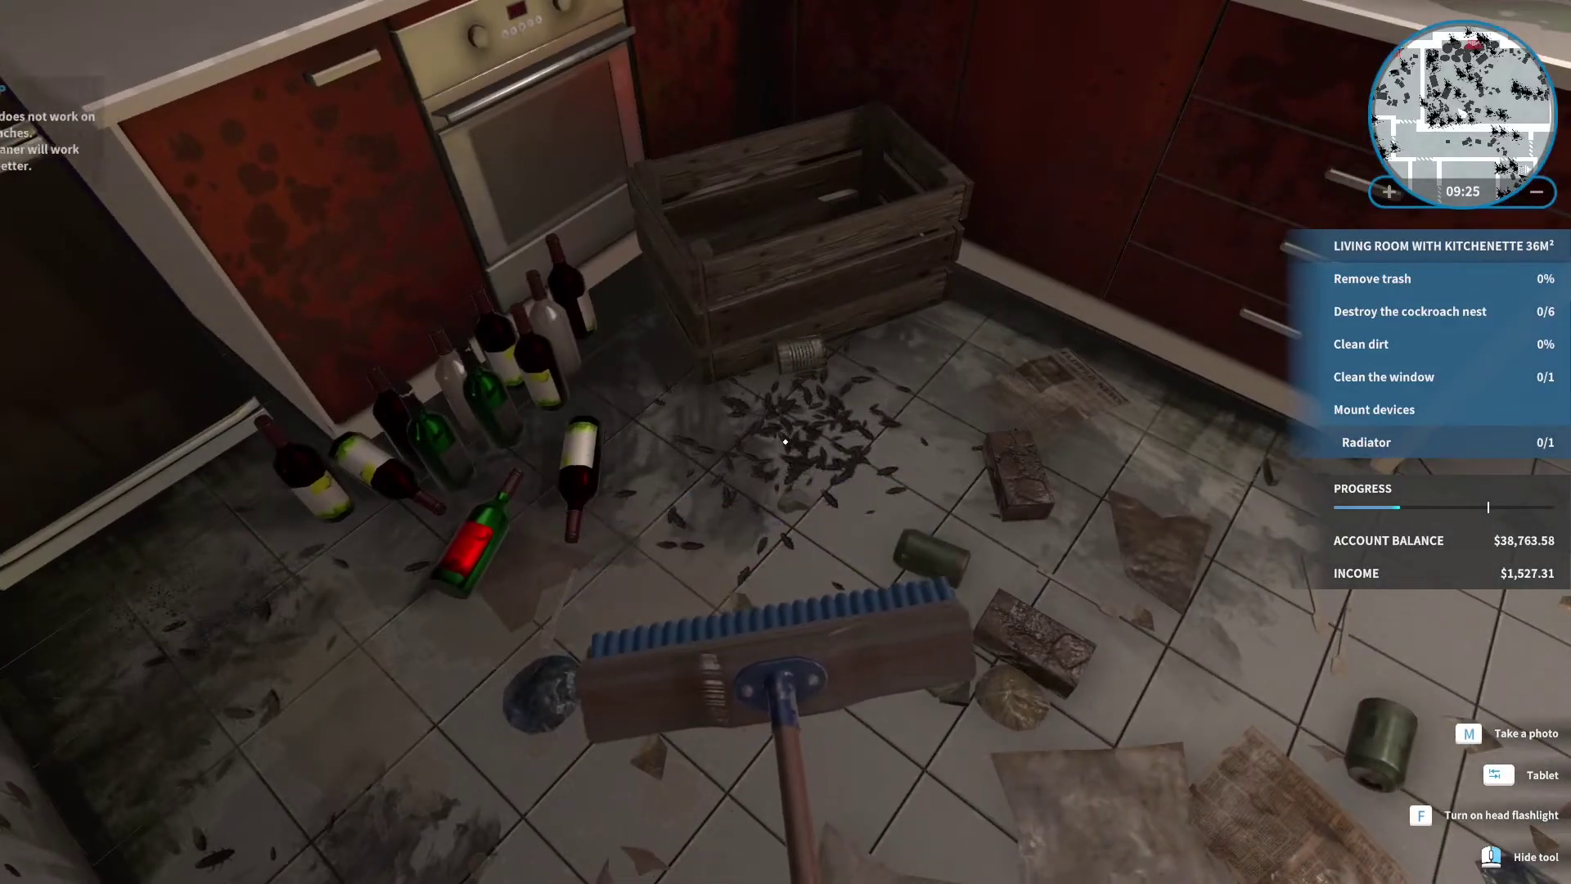
pyautogui.click(785, 441)
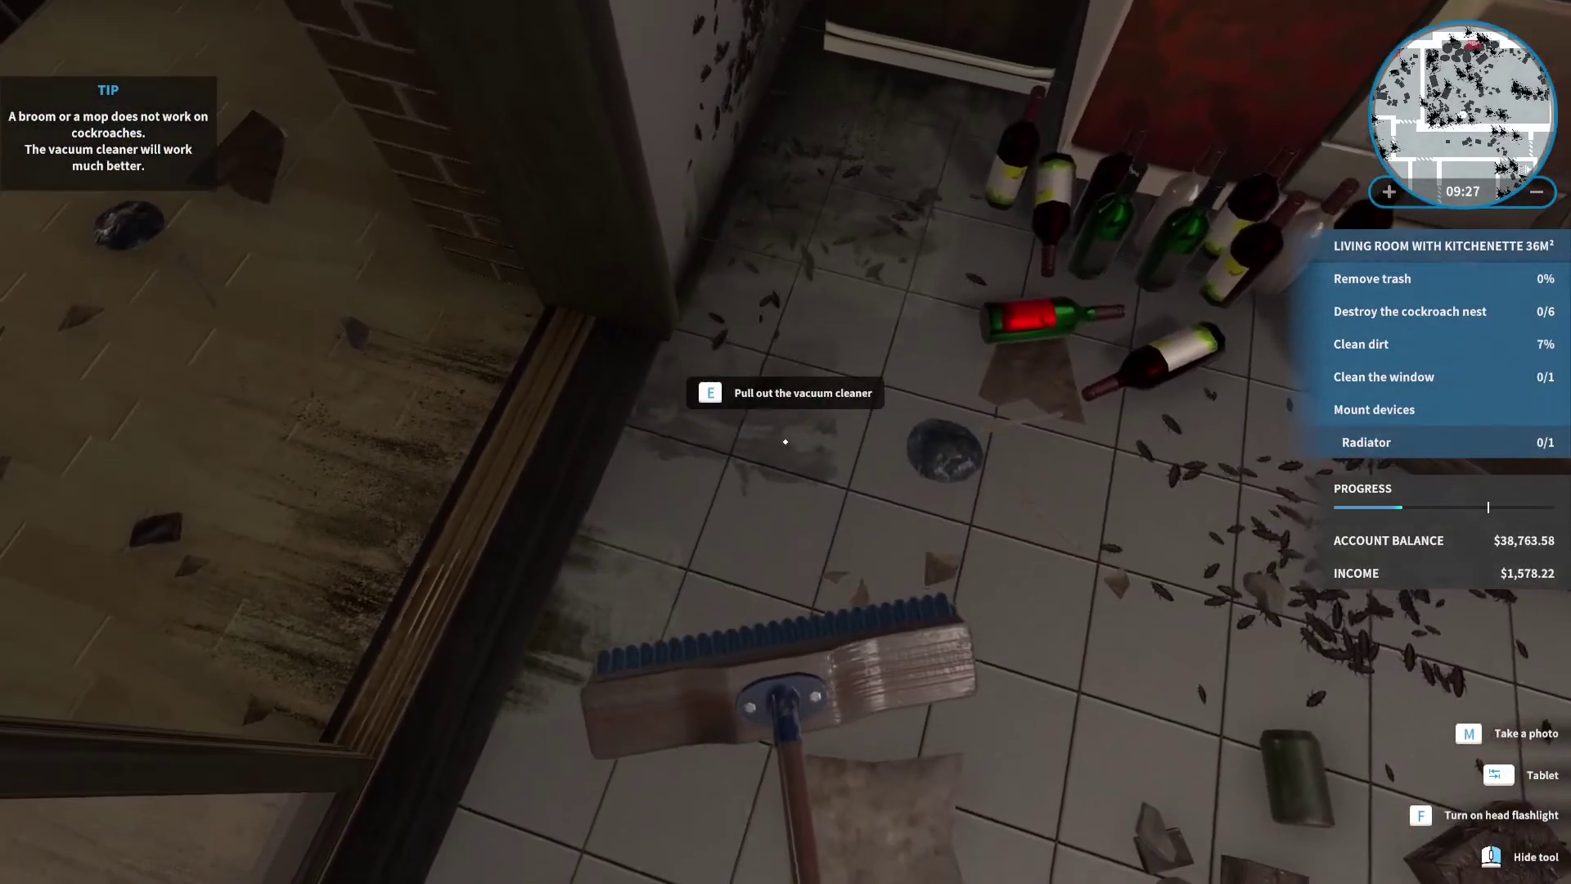
pyautogui.click(786, 441)
# Sweep the remaining corridor dirt by the glass partition and brick wall, then stow the broom.
pyautogui.press('w')
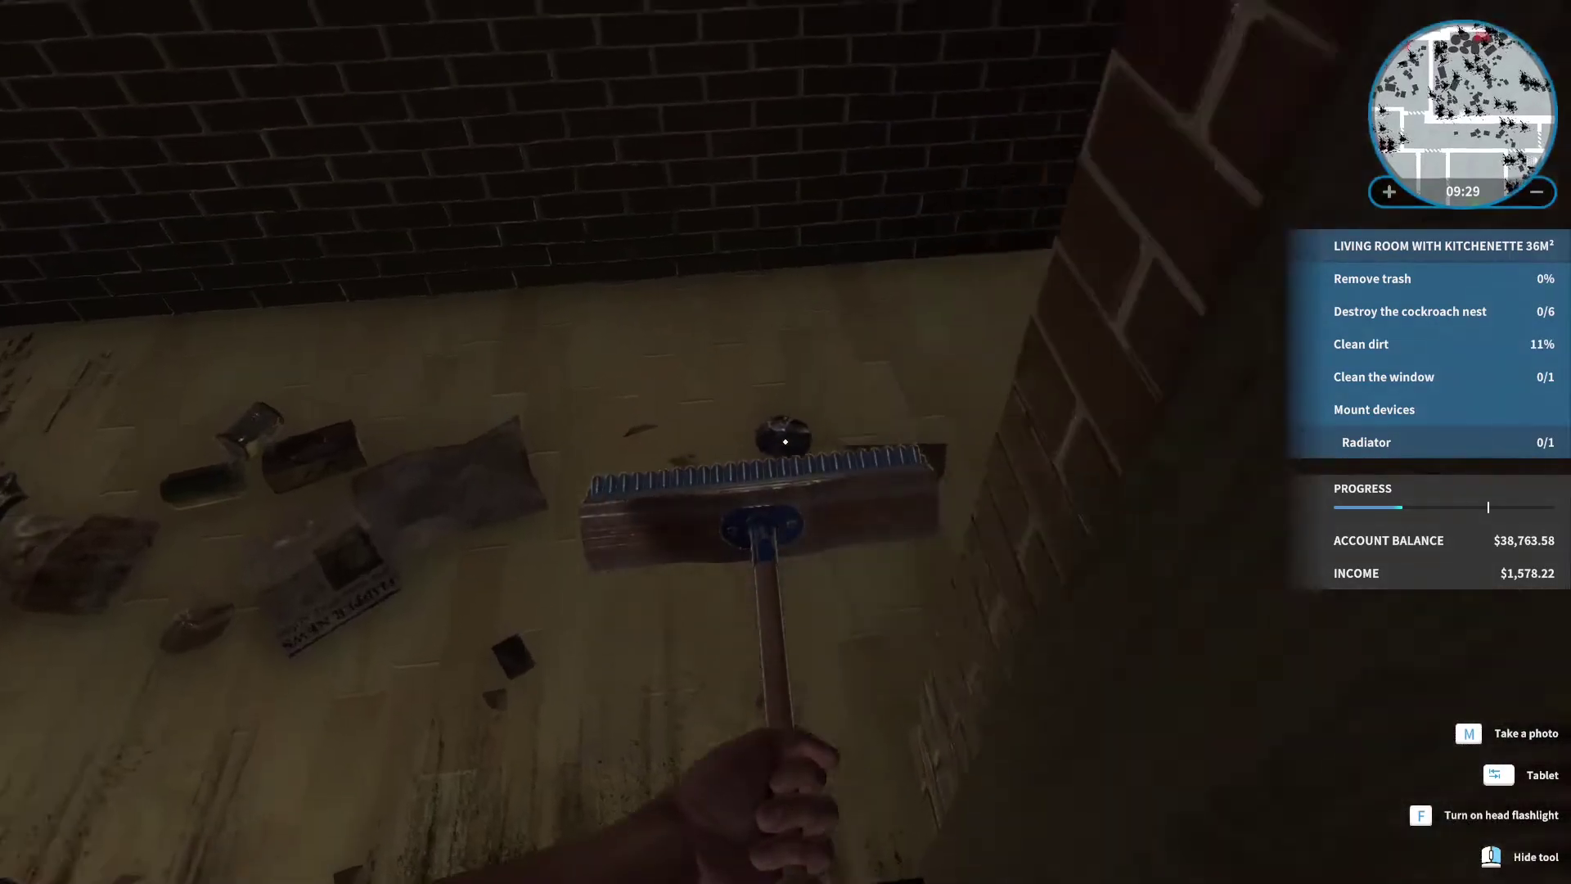
pyautogui.press('w')
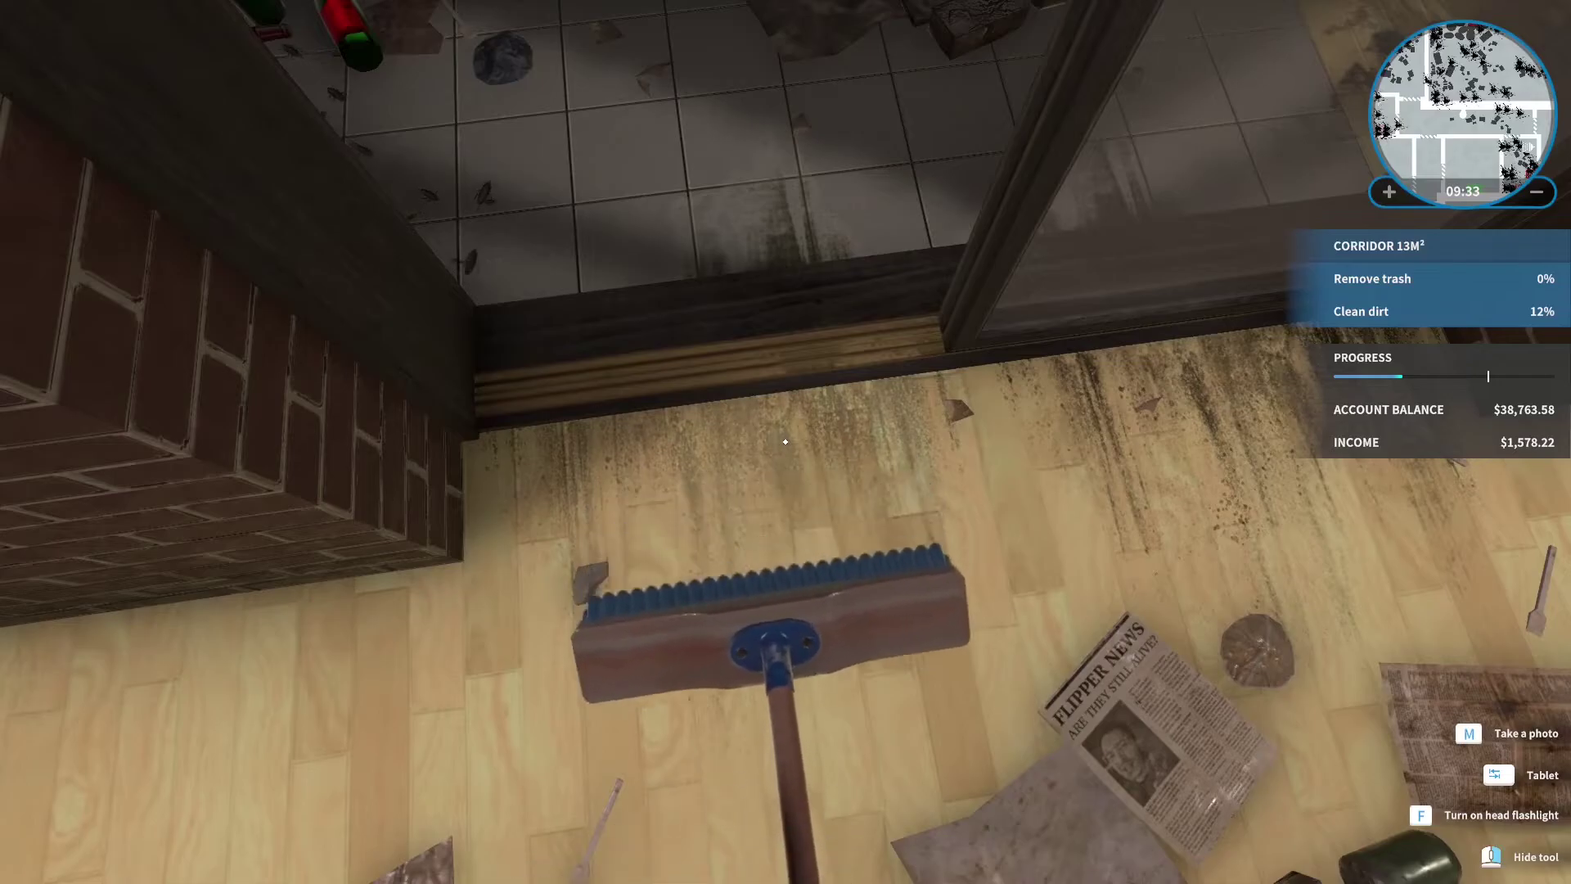
pyautogui.click(786, 440)
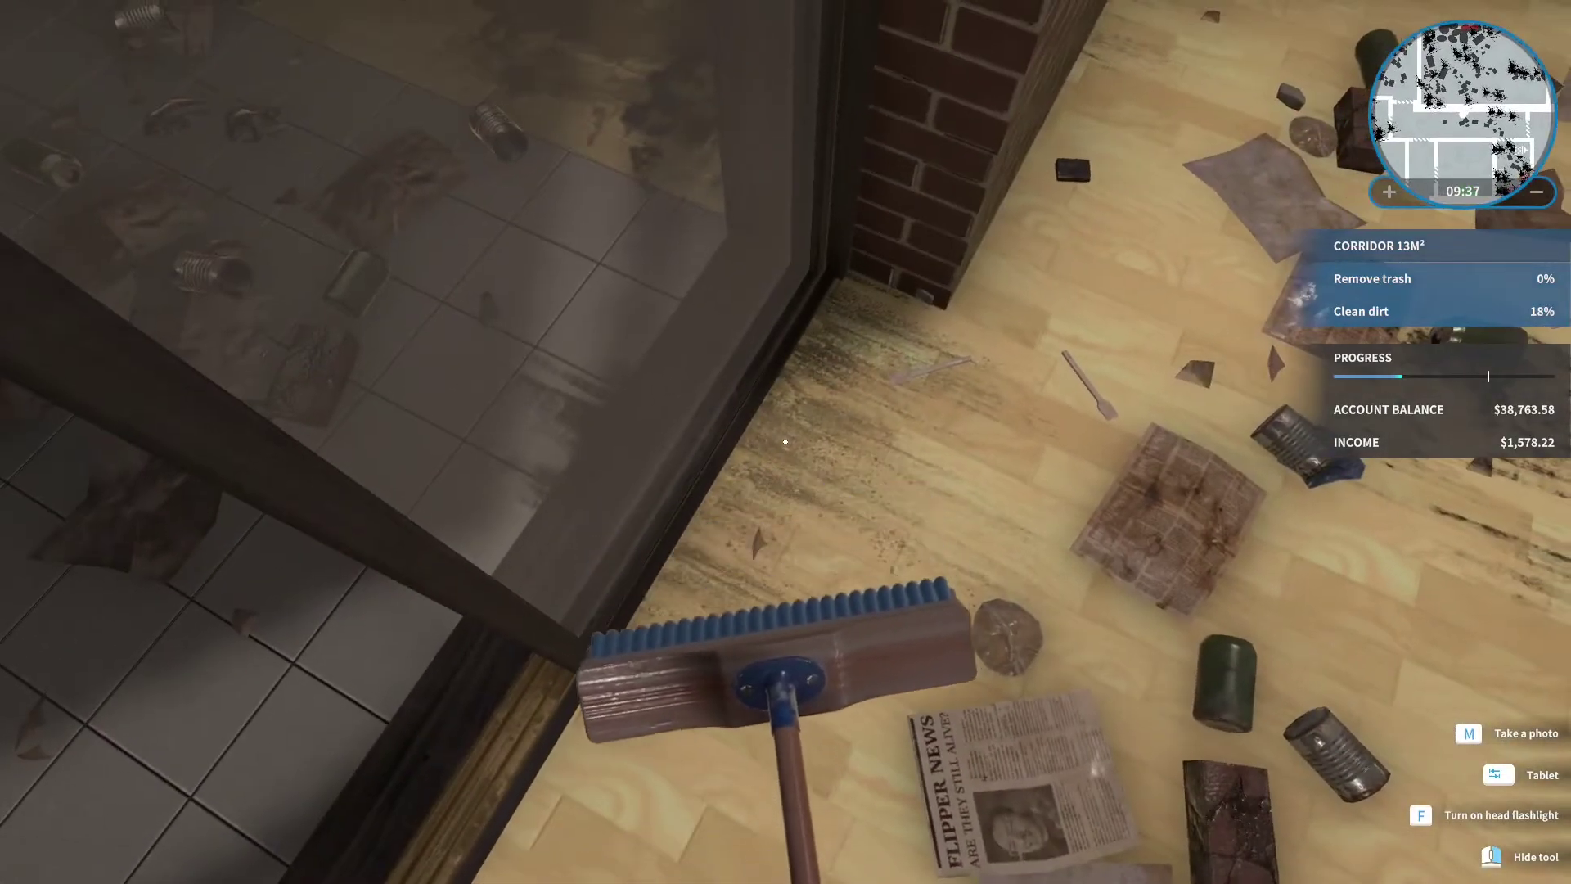
pyautogui.click(785, 443)
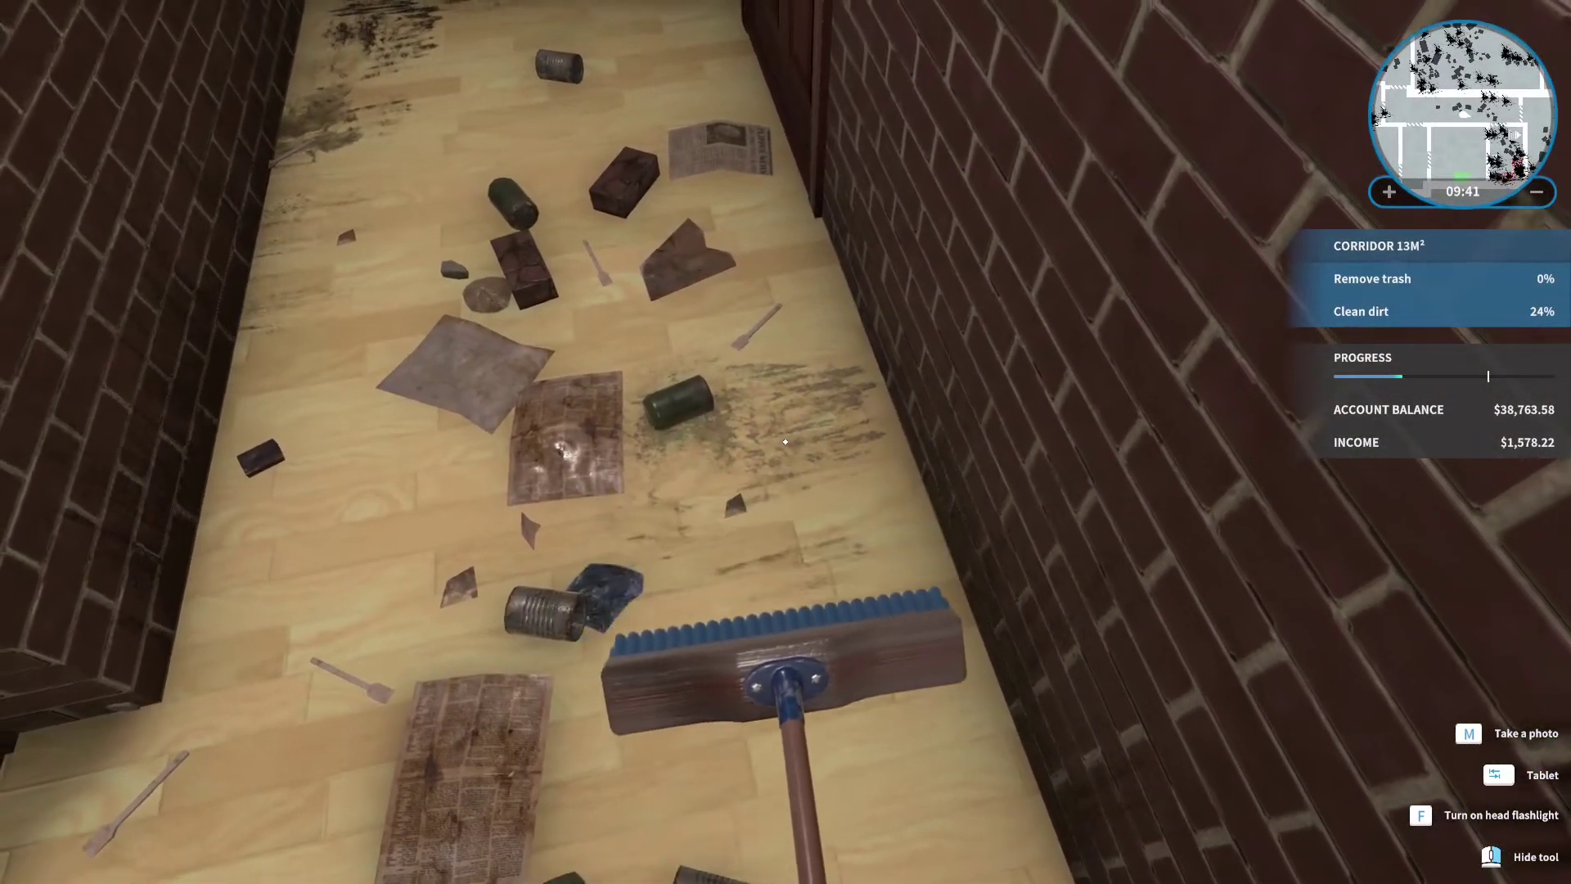
pyautogui.click(787, 442)
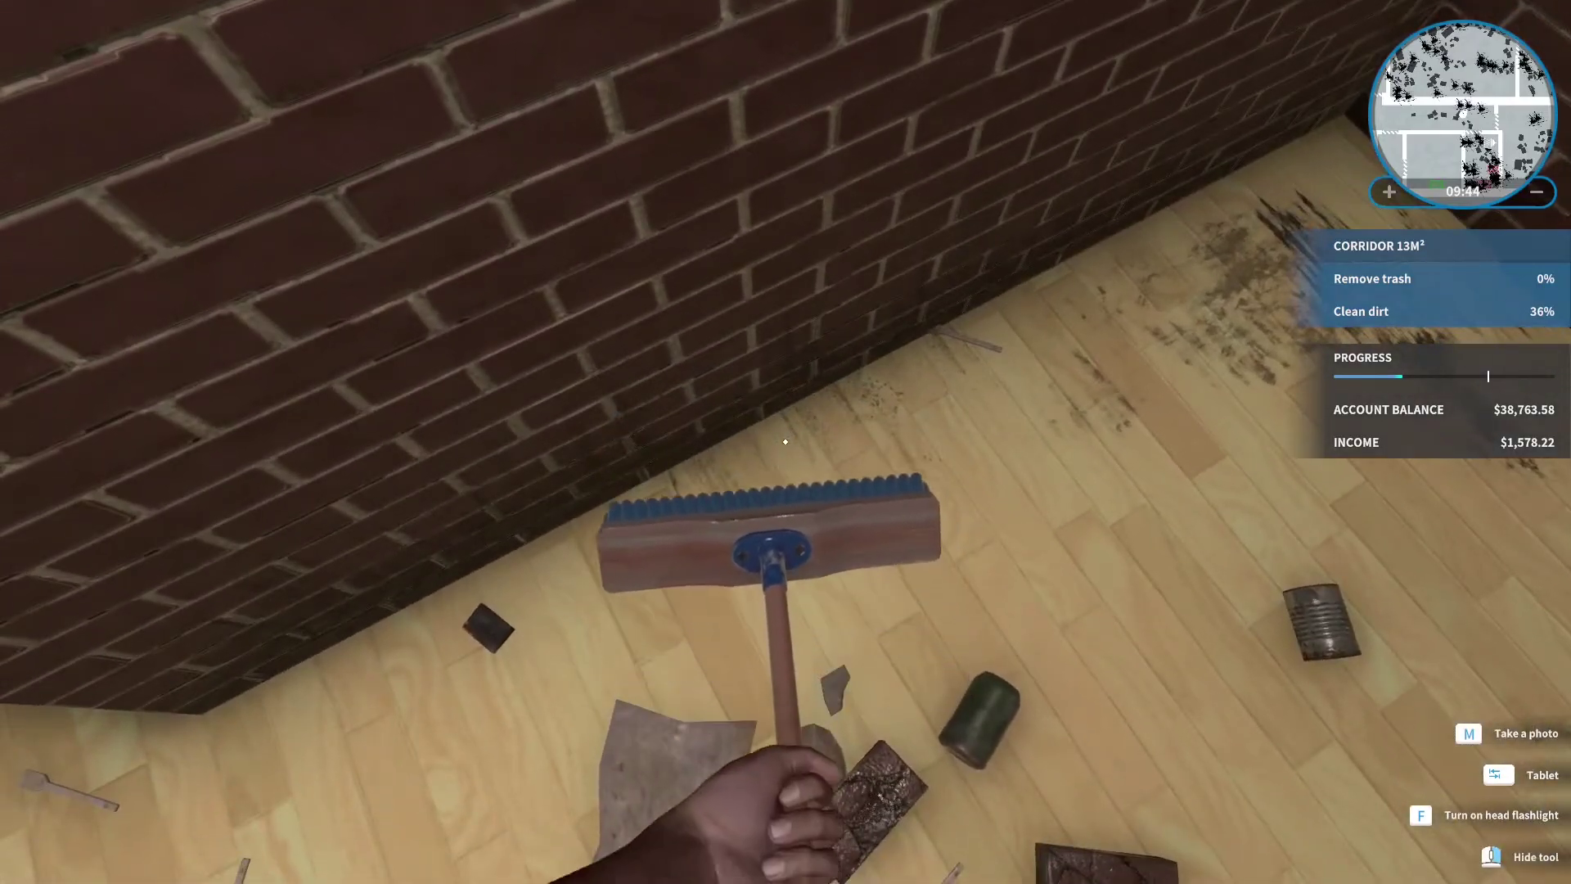
pyautogui.click(786, 442)
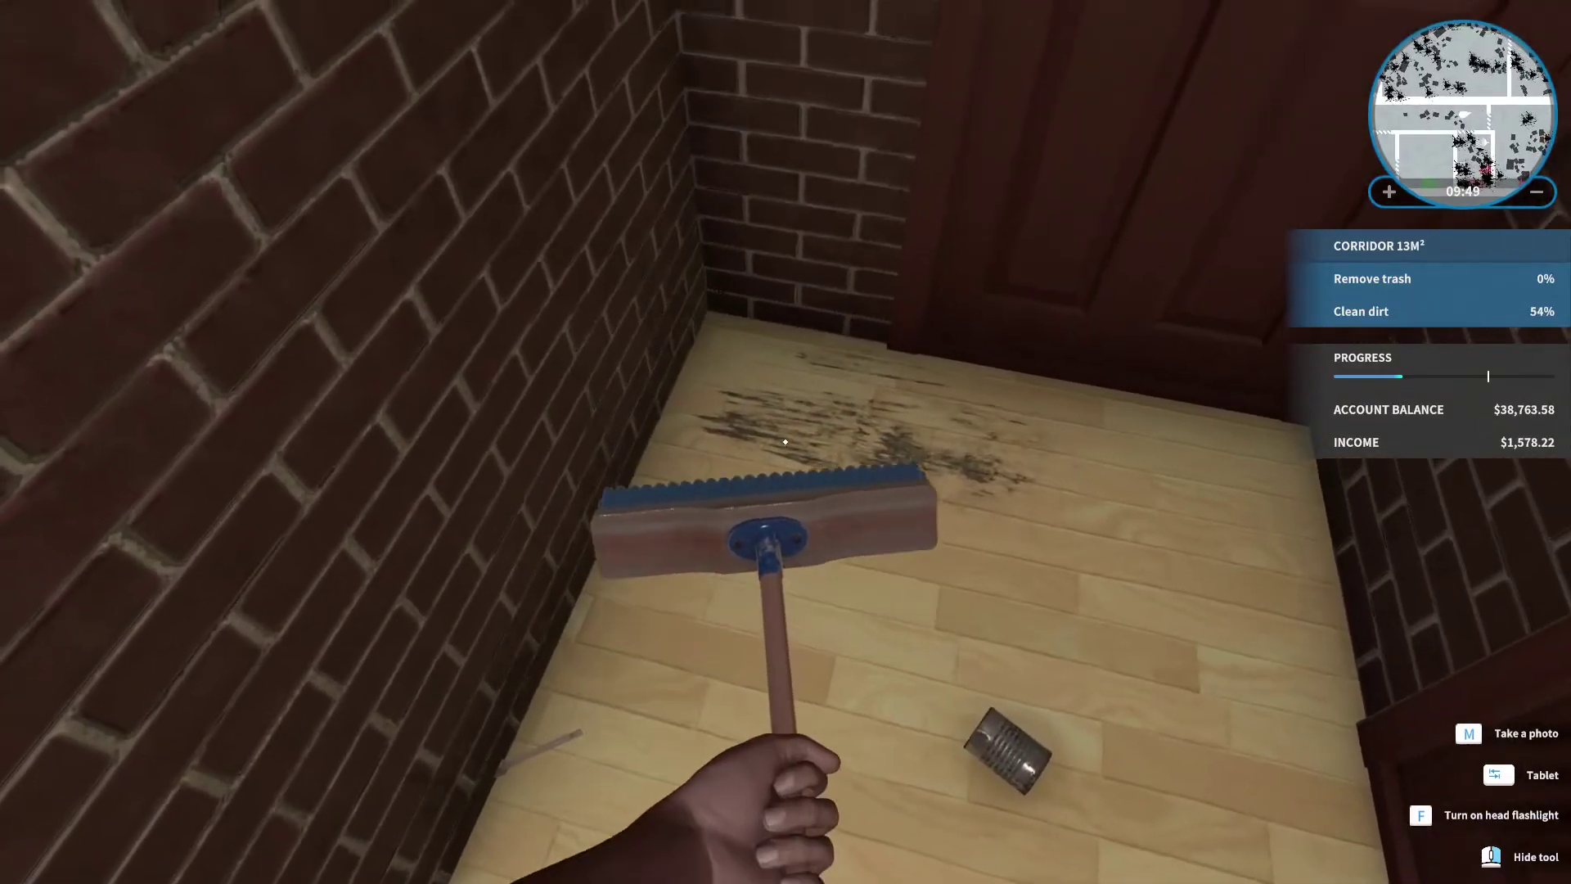
pyautogui.click(787, 442)
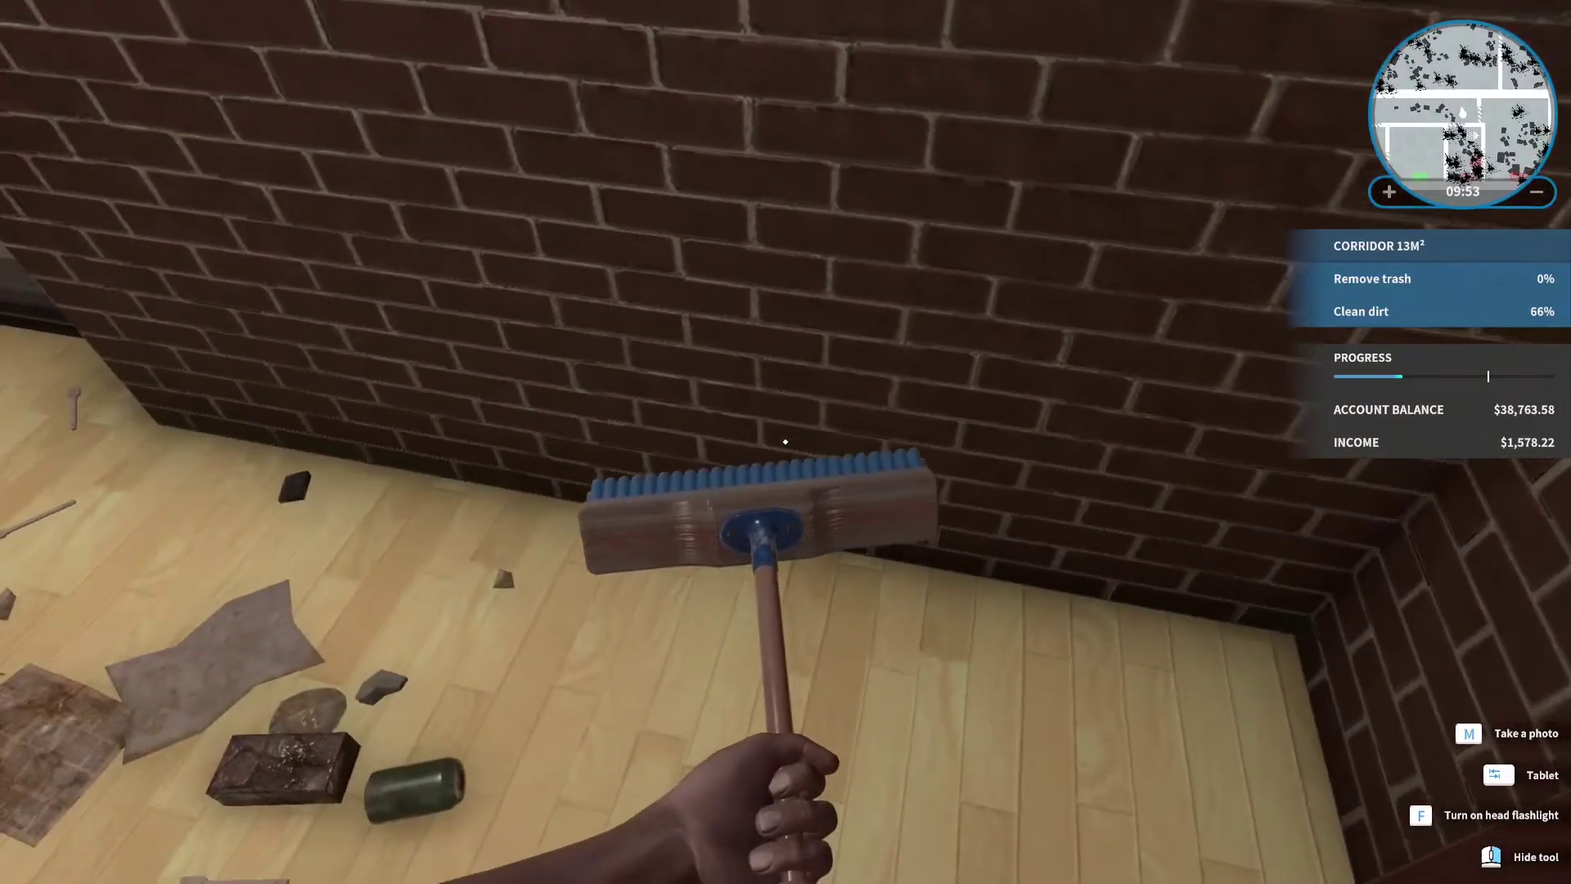
pyautogui.middleClick(787, 441)
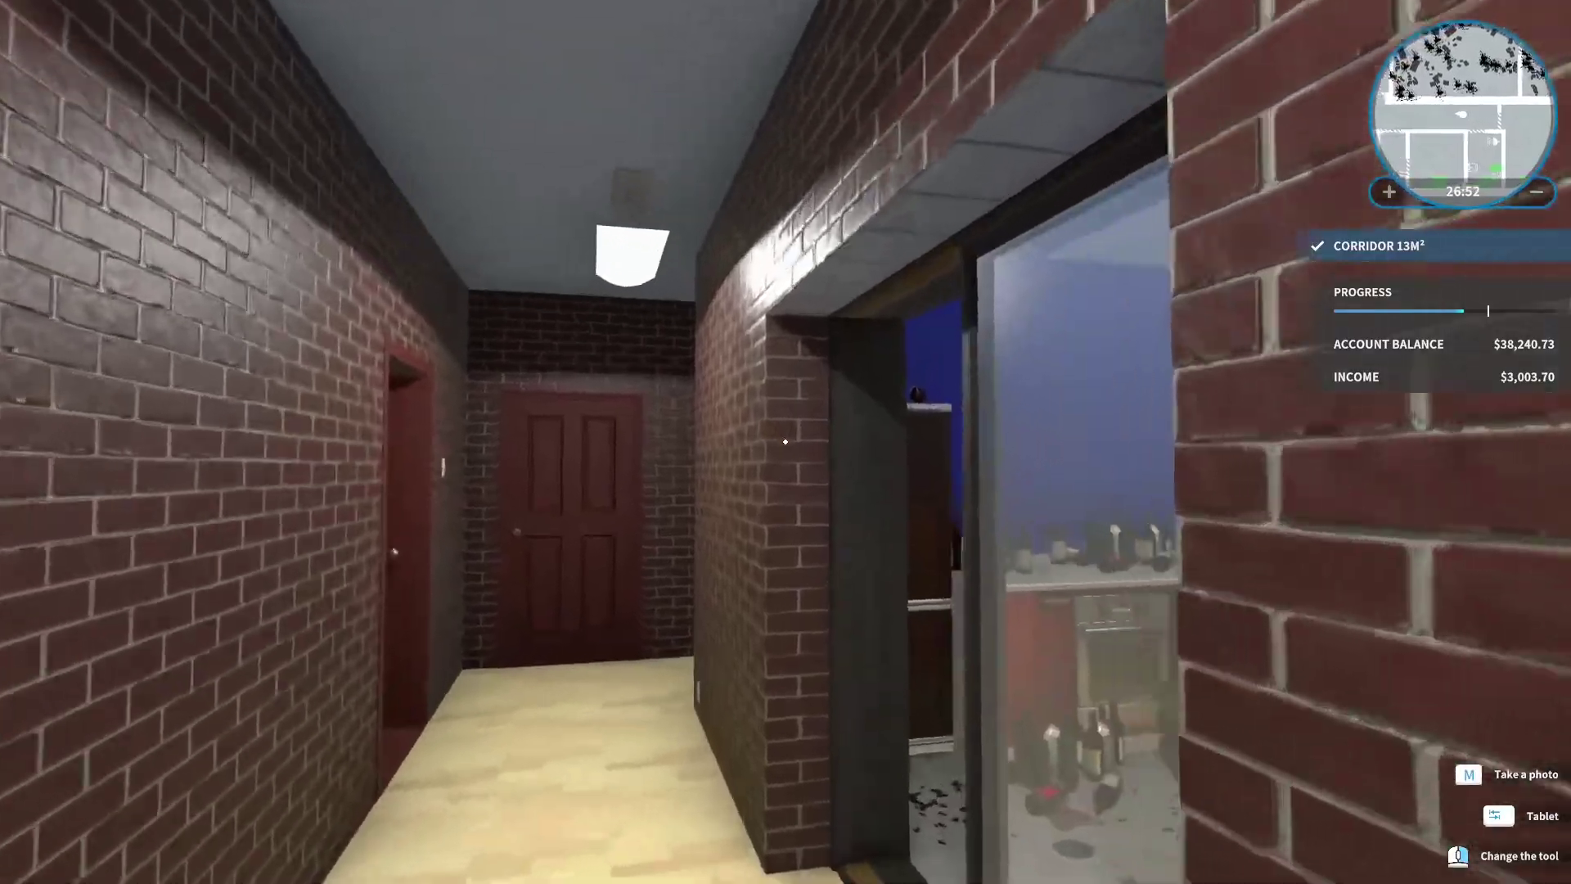
# Walk into the kitchen and dispose of the green bottle and two red bottles.
pyautogui.press('w')
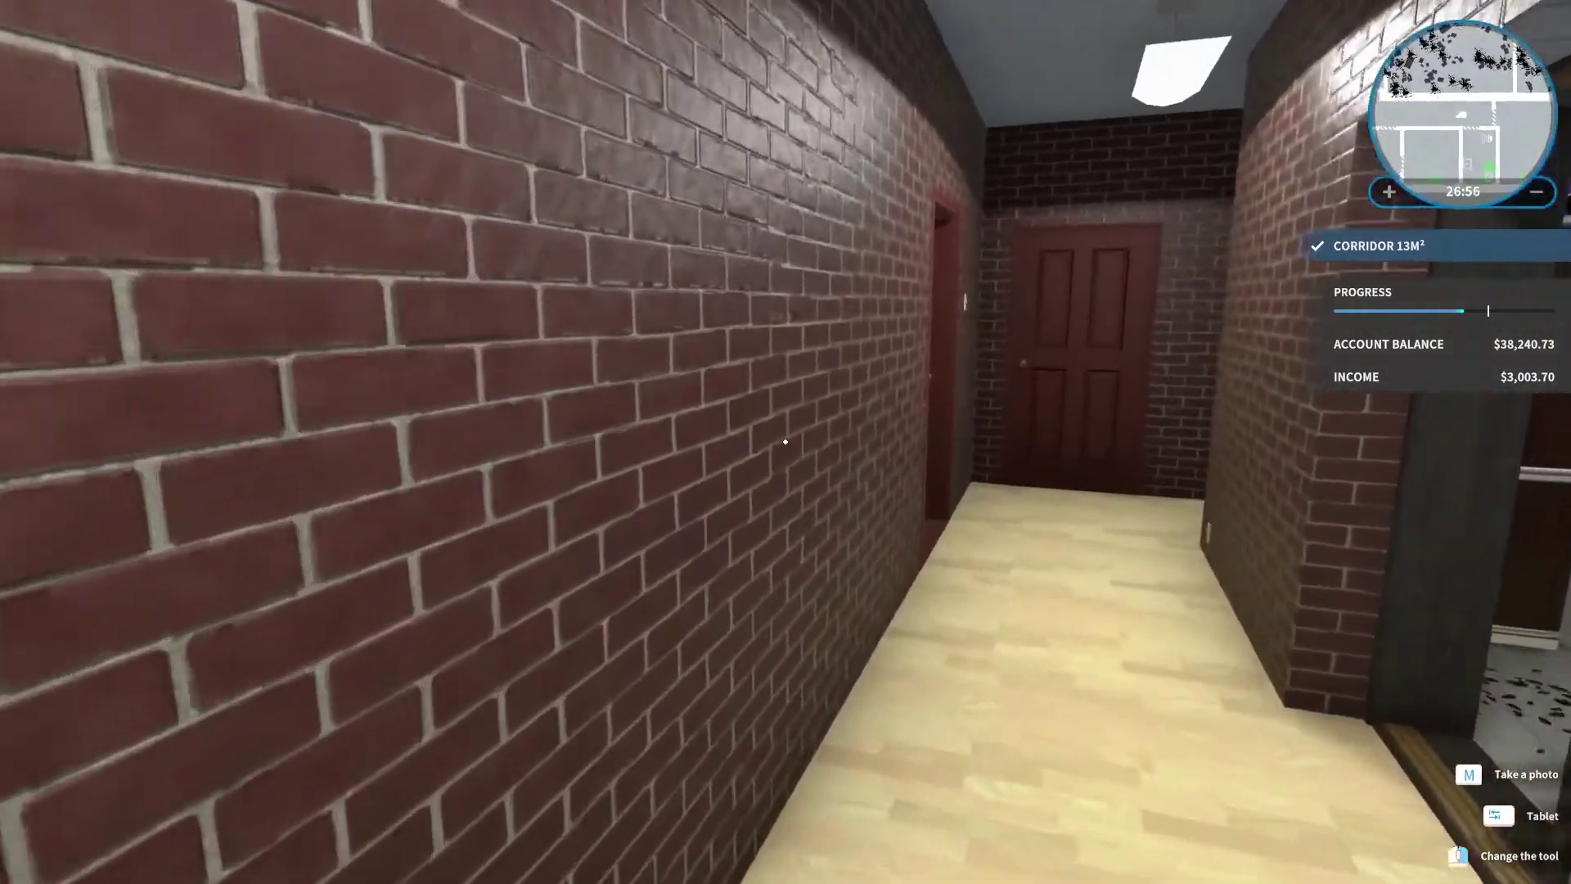
pyautogui.press('w')
pyautogui.press('e')
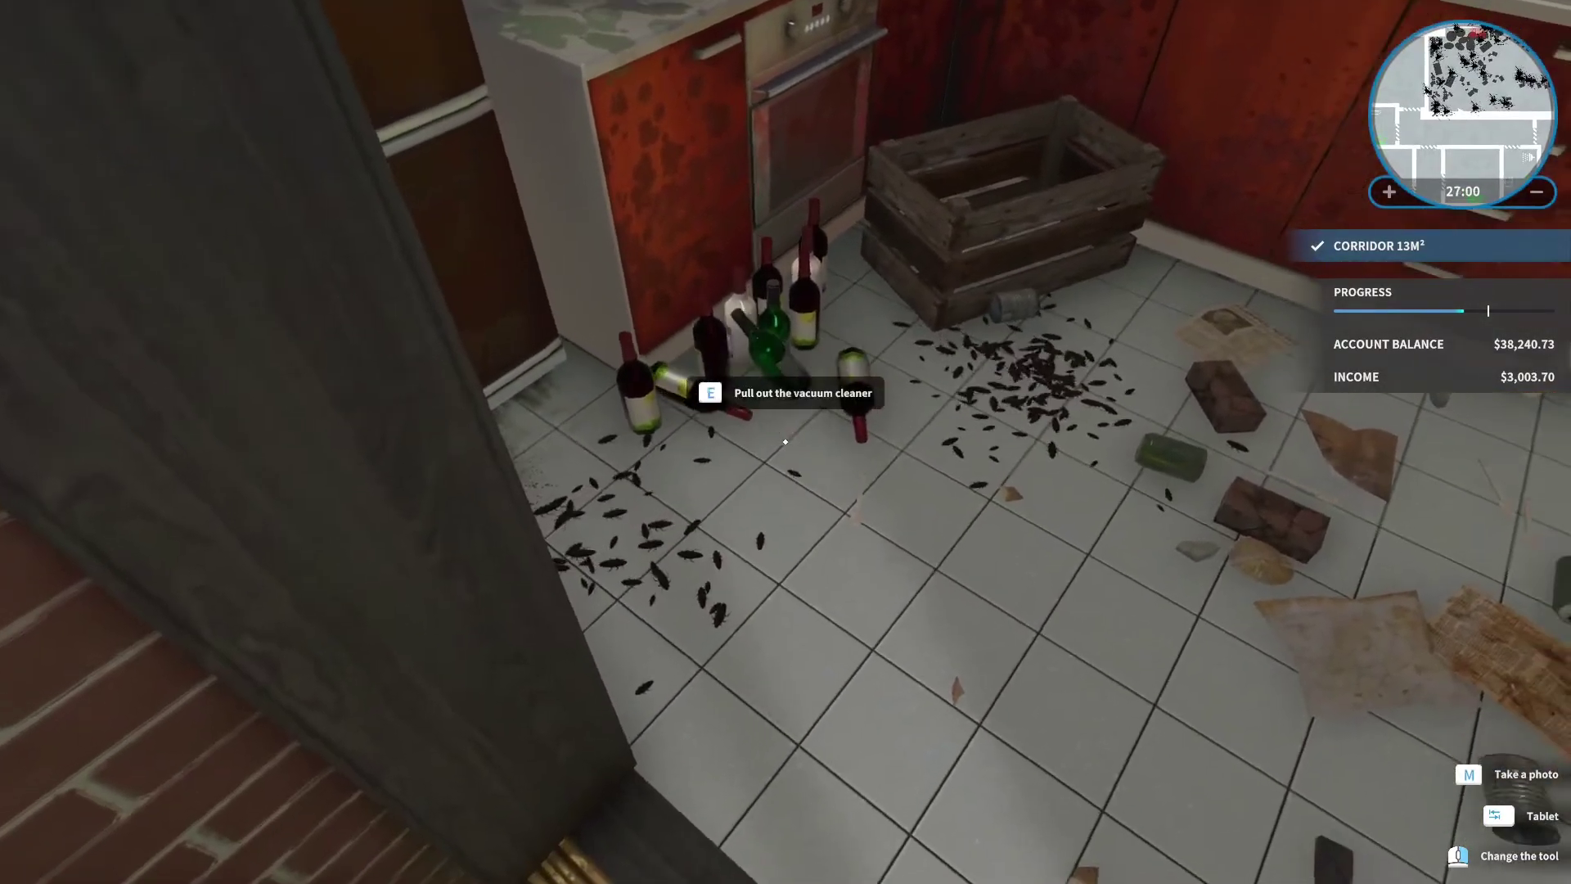
pyautogui.press('e')
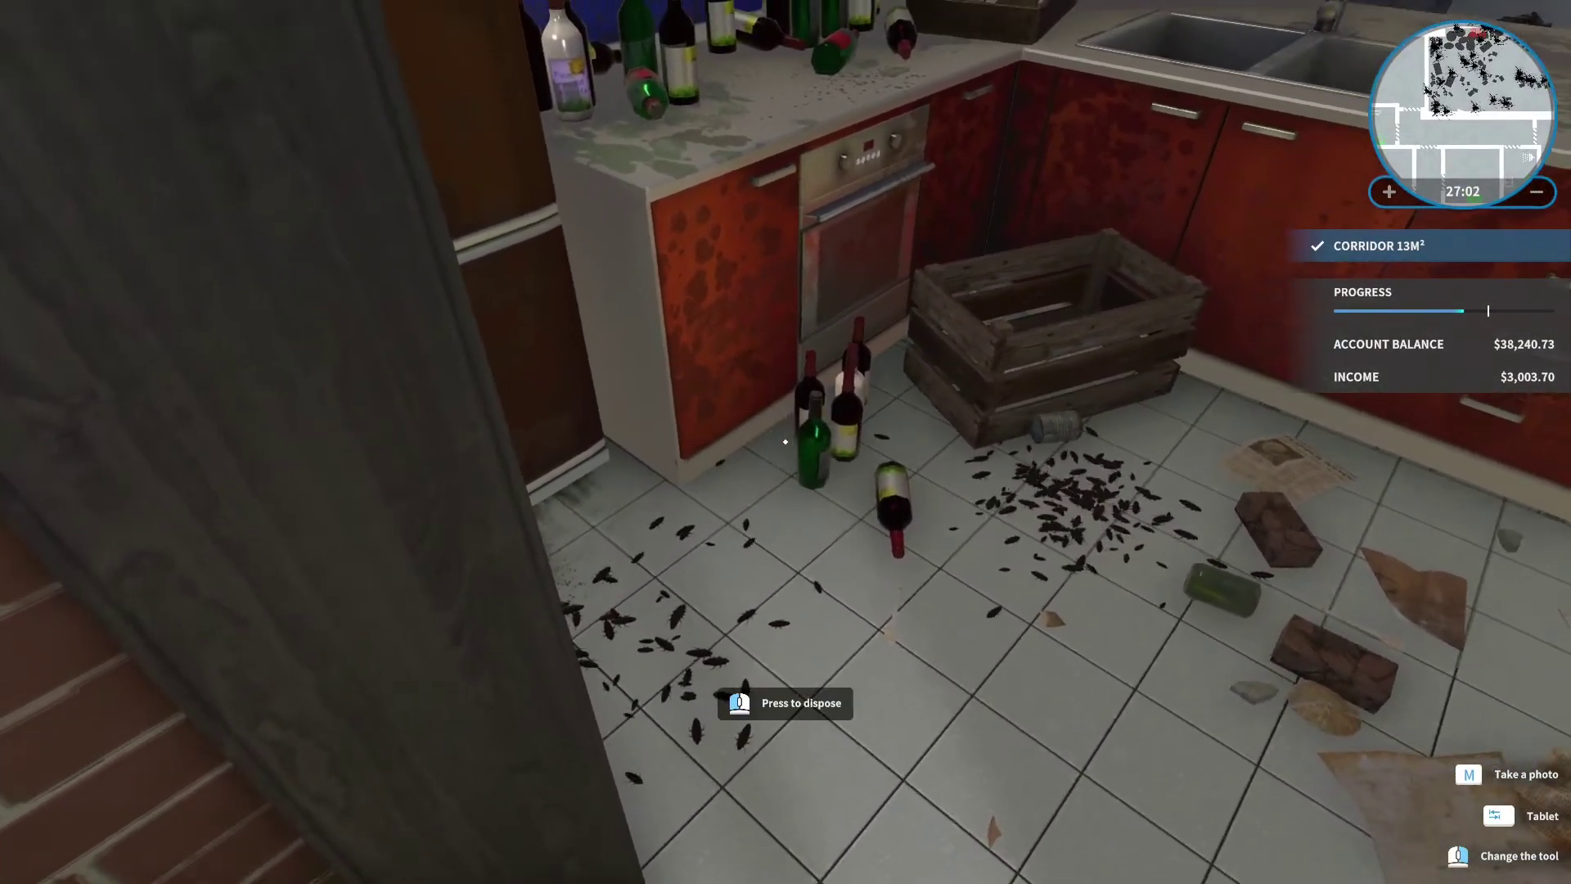
pyautogui.click(787, 442)
pyautogui.press('w')
pyautogui.click(786, 442)
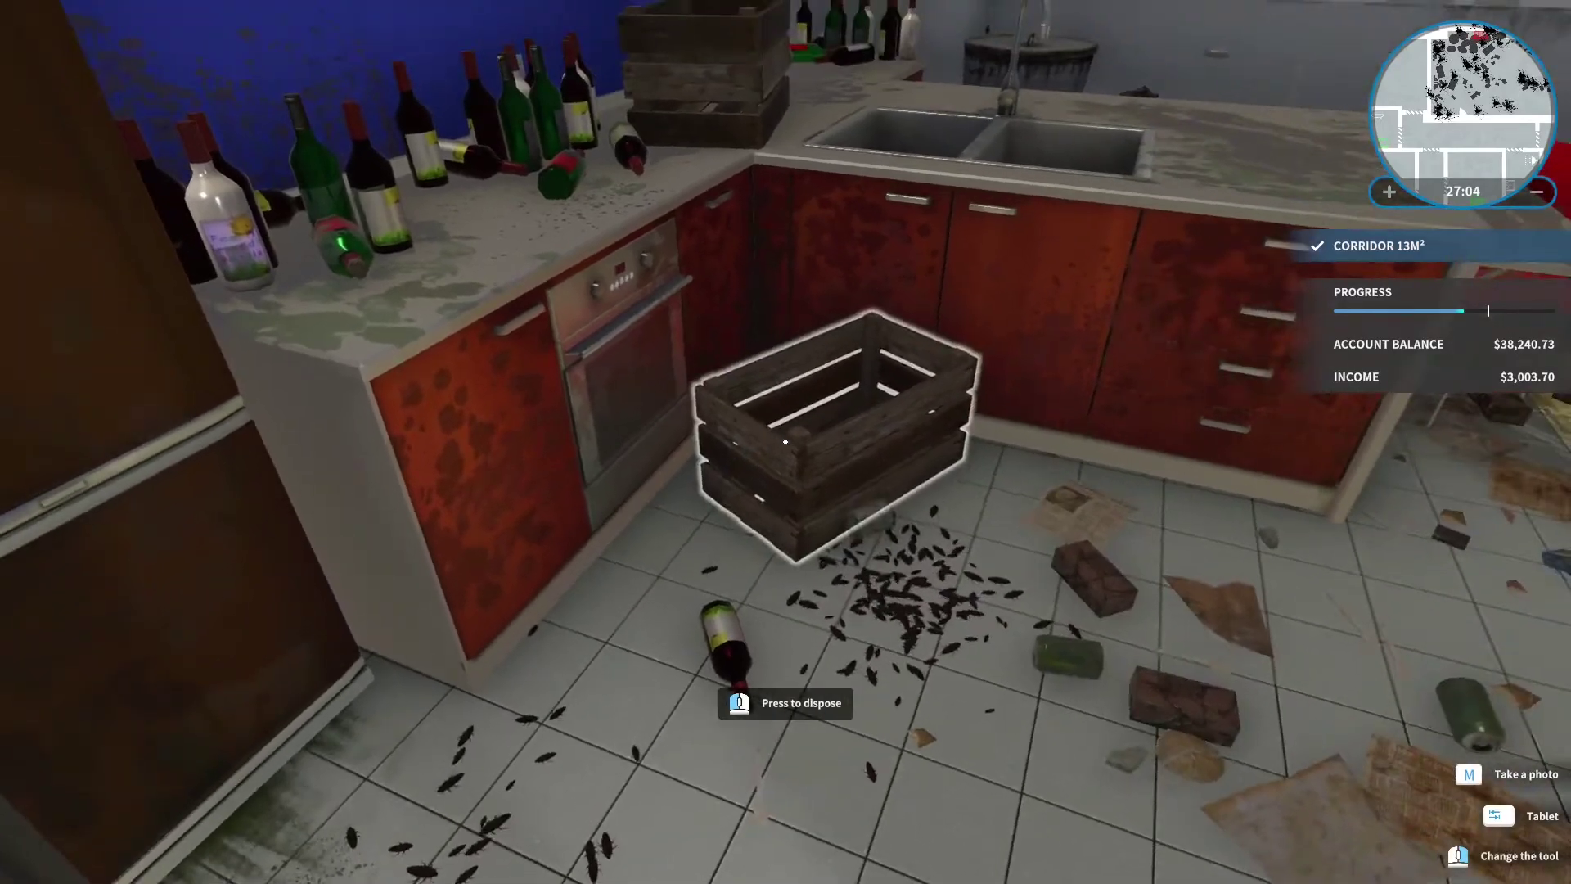
pyautogui.click(787, 443)
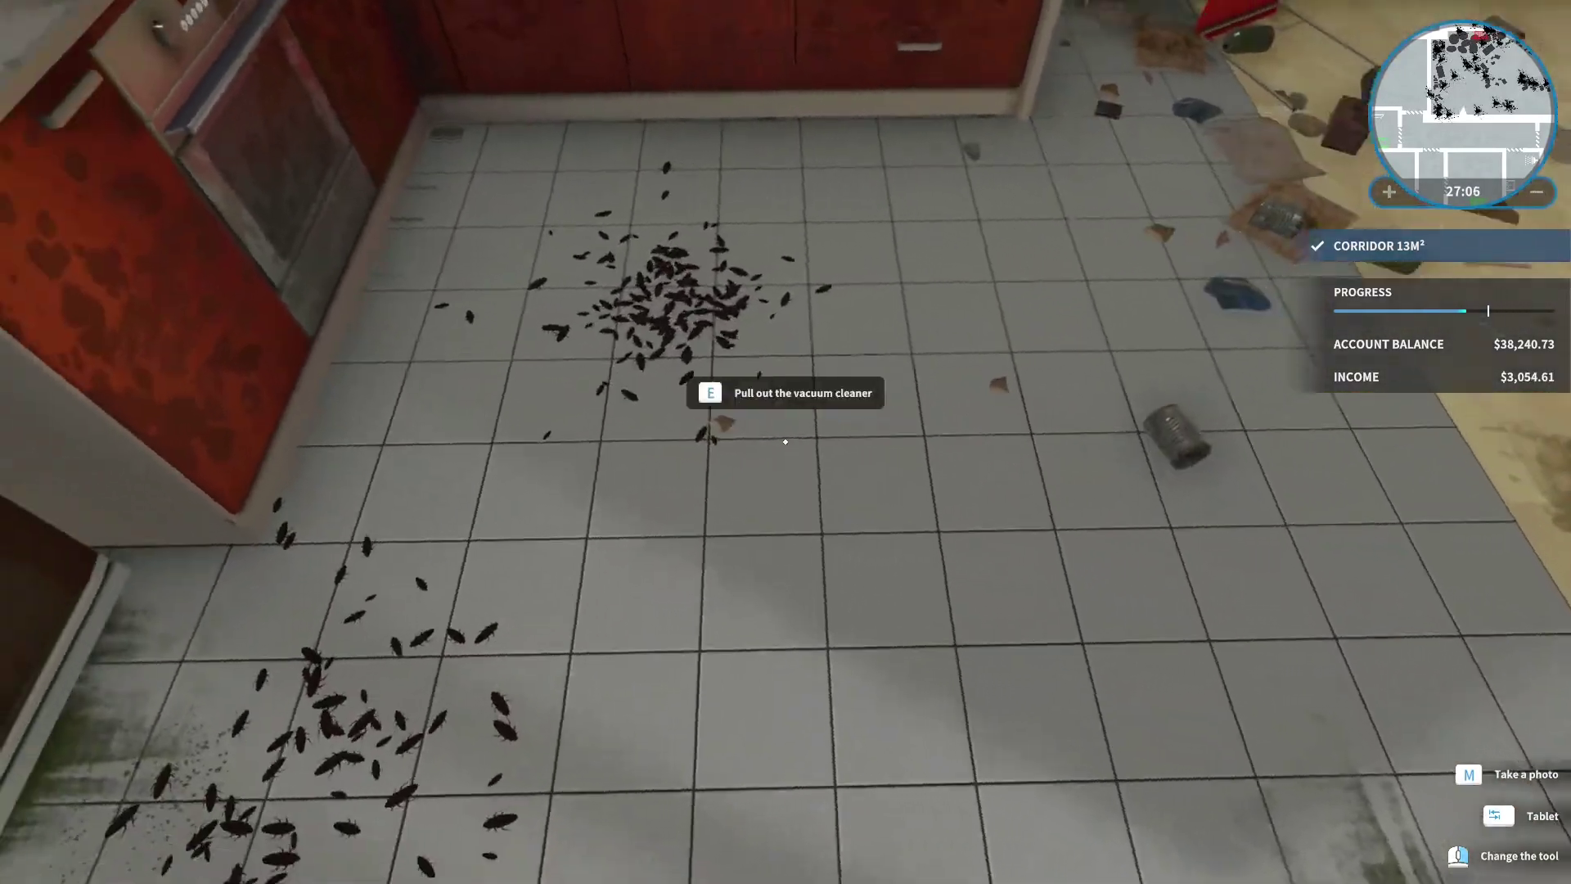
# Clear the living room's floor scrap, wine bottle, crate bottles, trash bags and bin.
pyautogui.press('w')
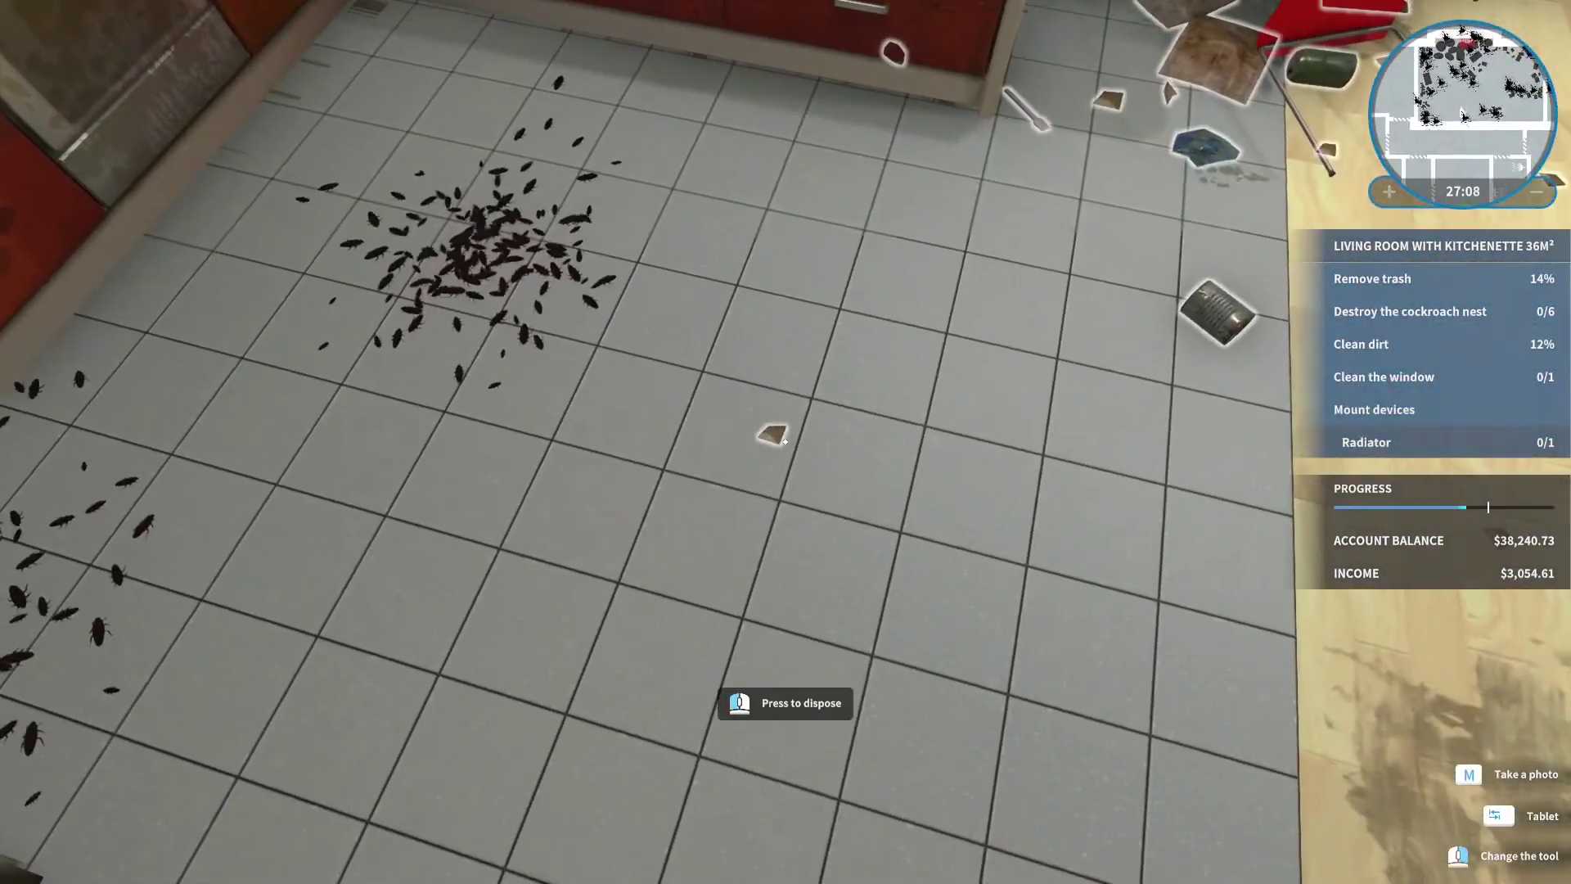
pyautogui.click(786, 442)
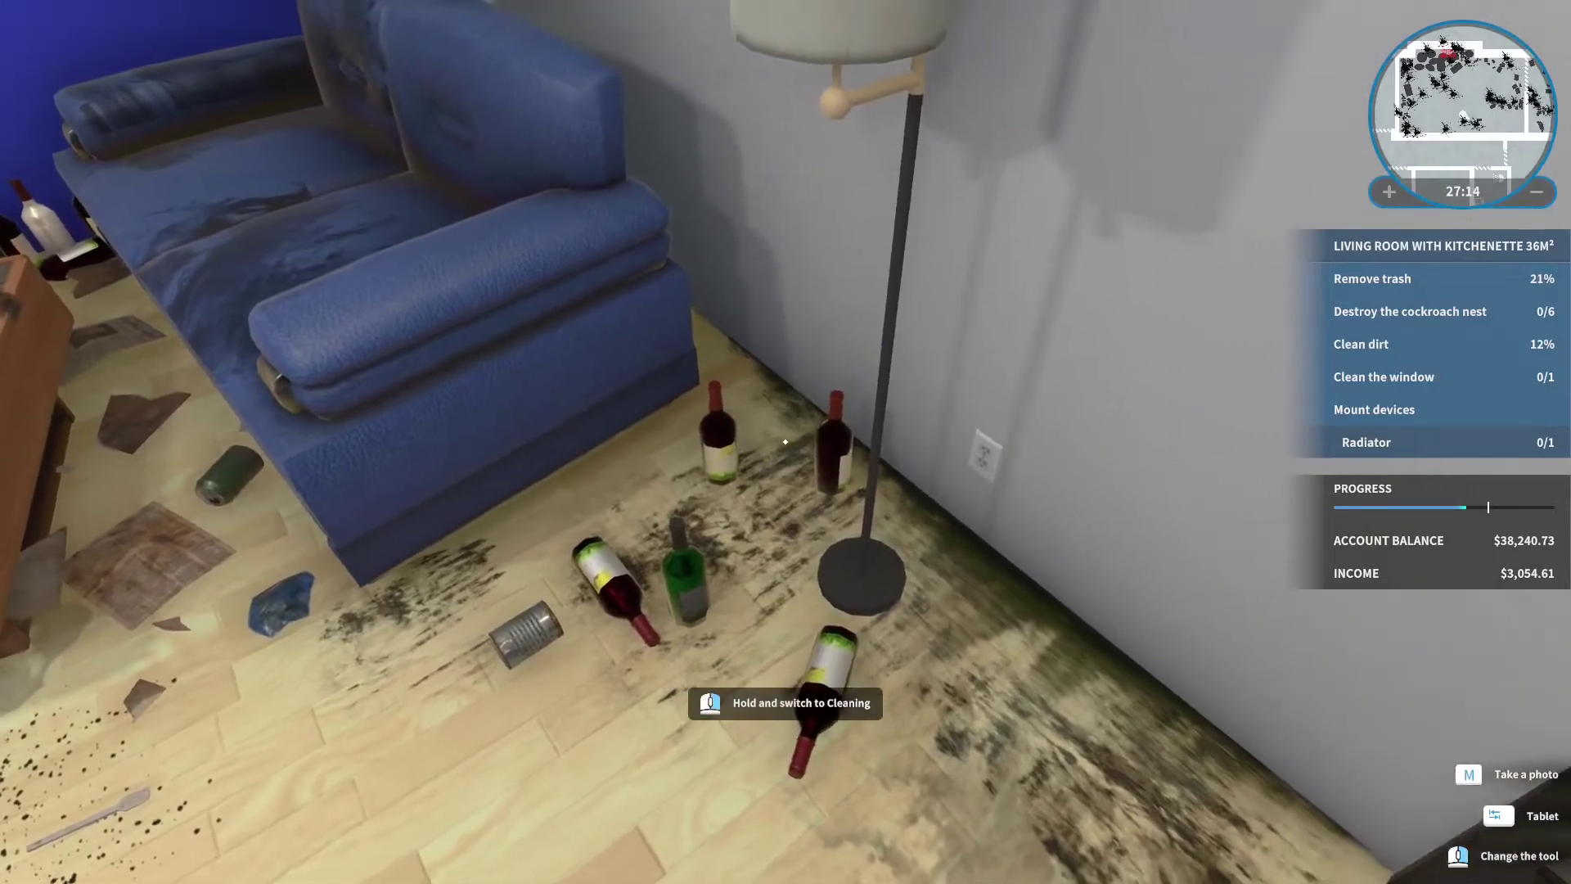
pyautogui.press('a')
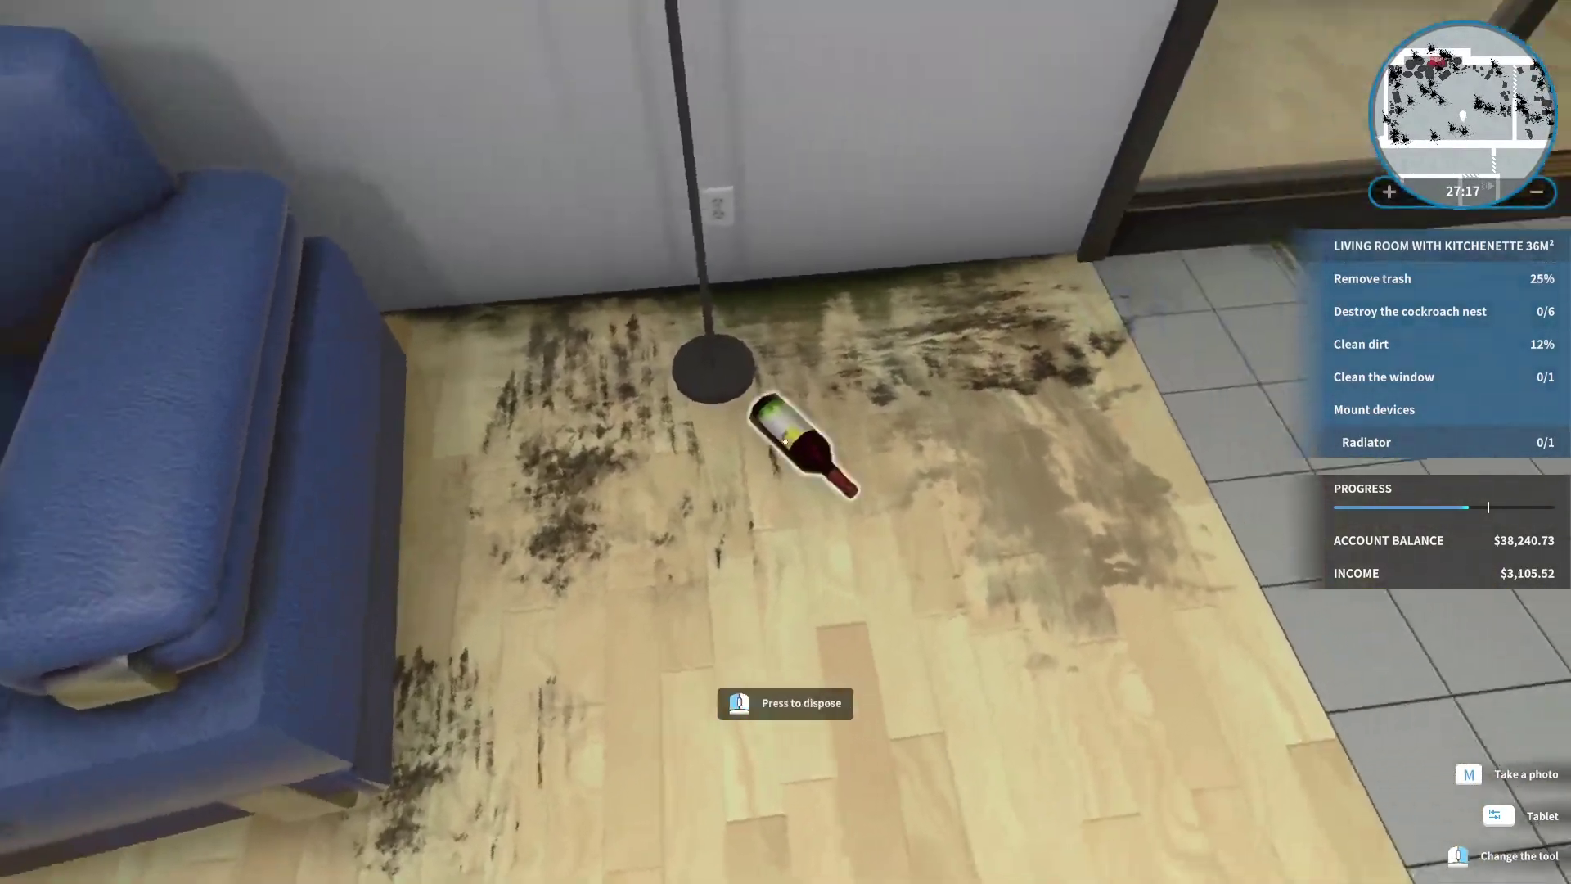
pyautogui.click(787, 442)
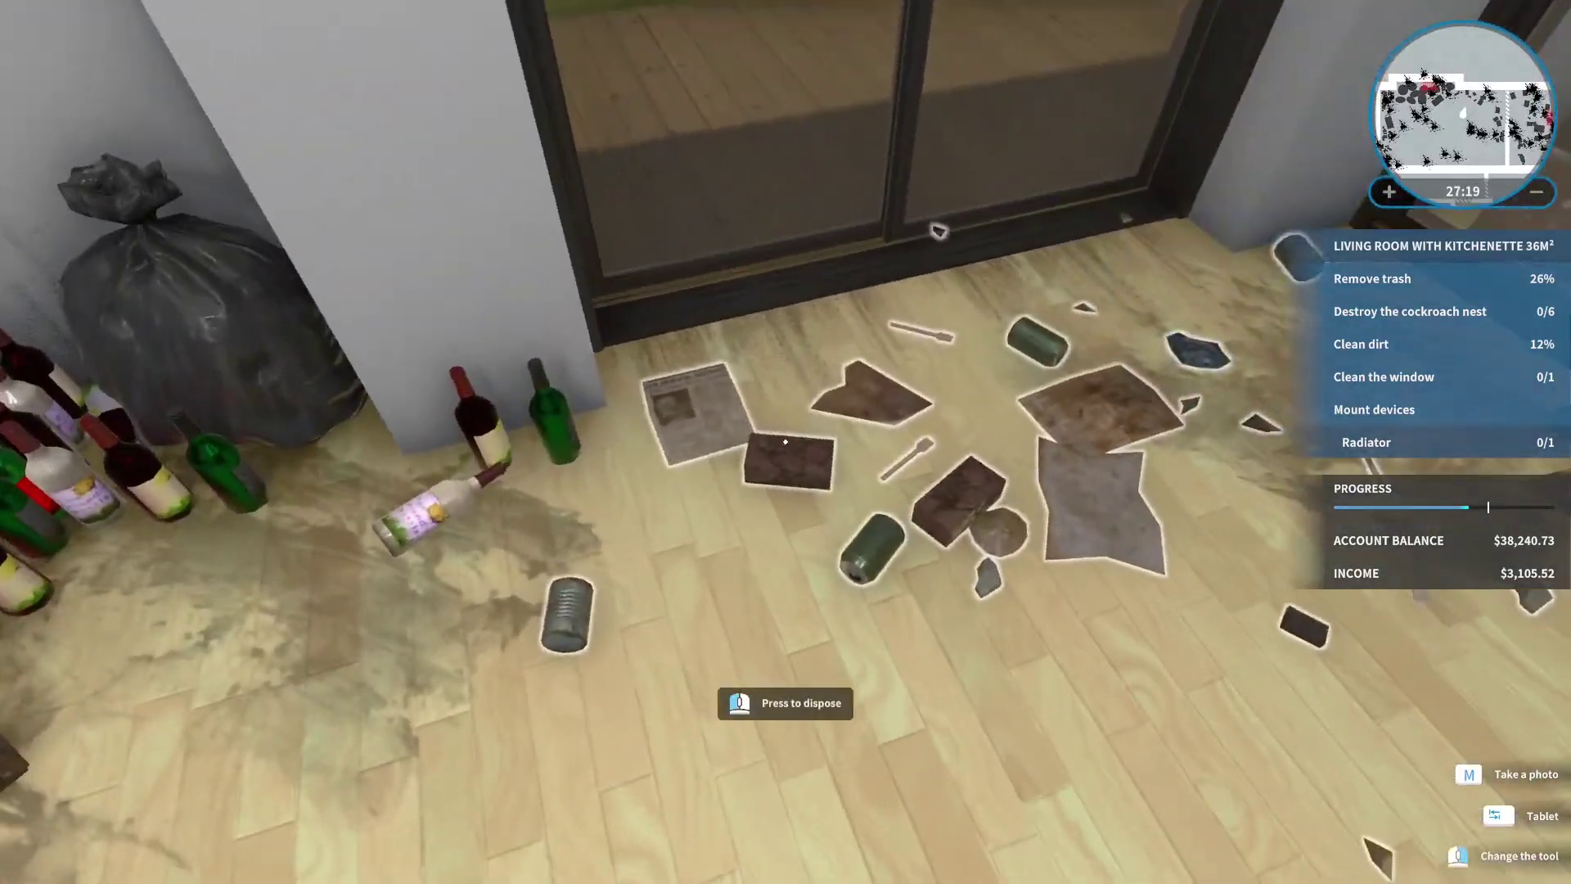
pyautogui.click(786, 442)
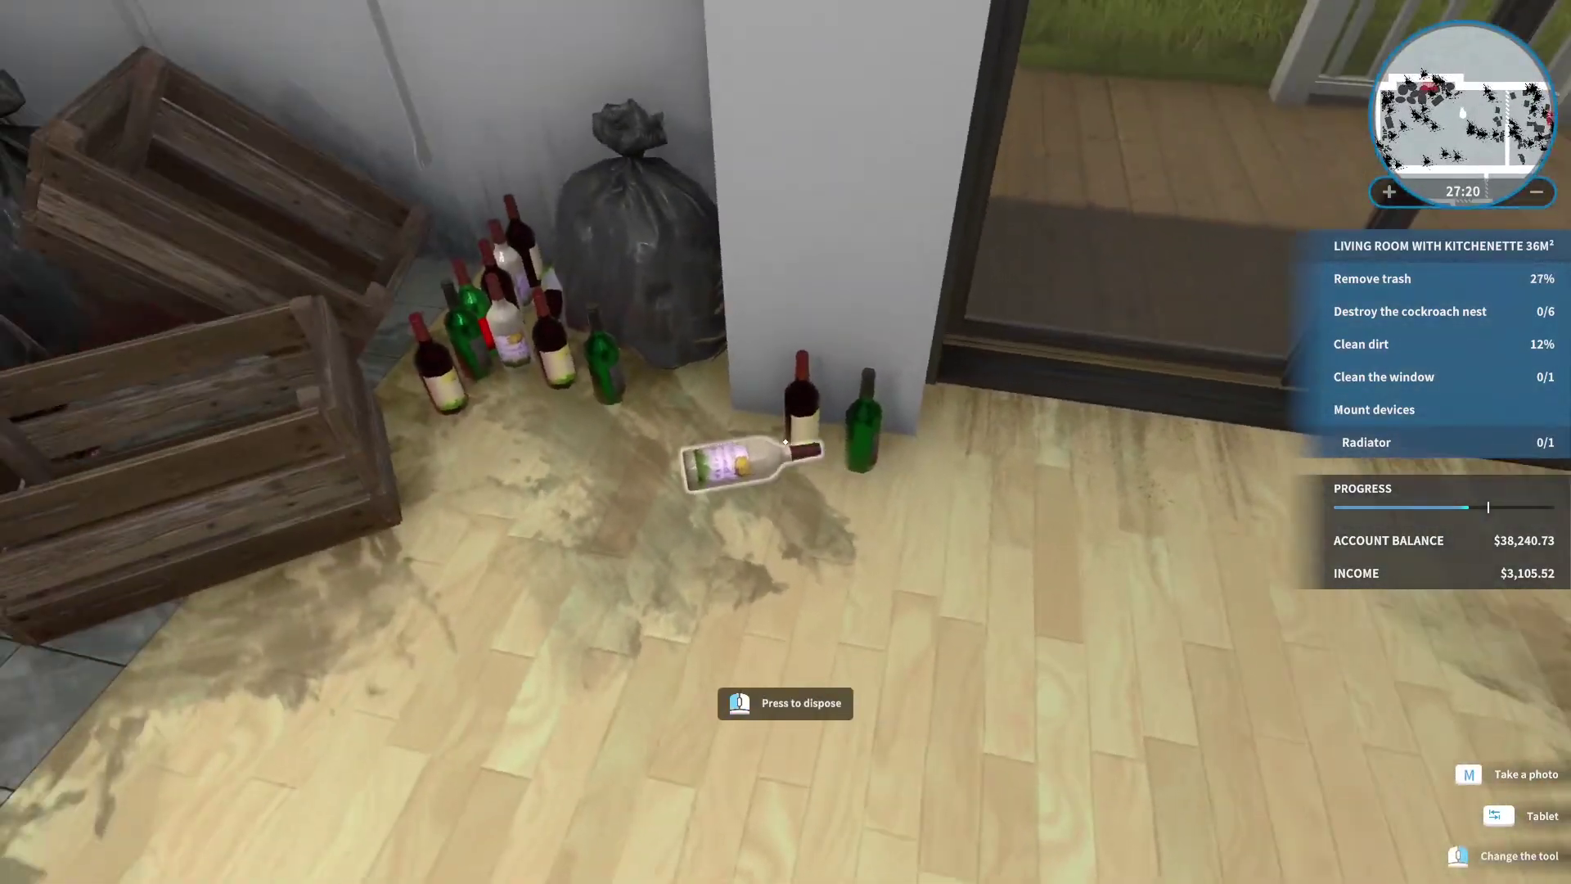
pyautogui.click(787, 442)
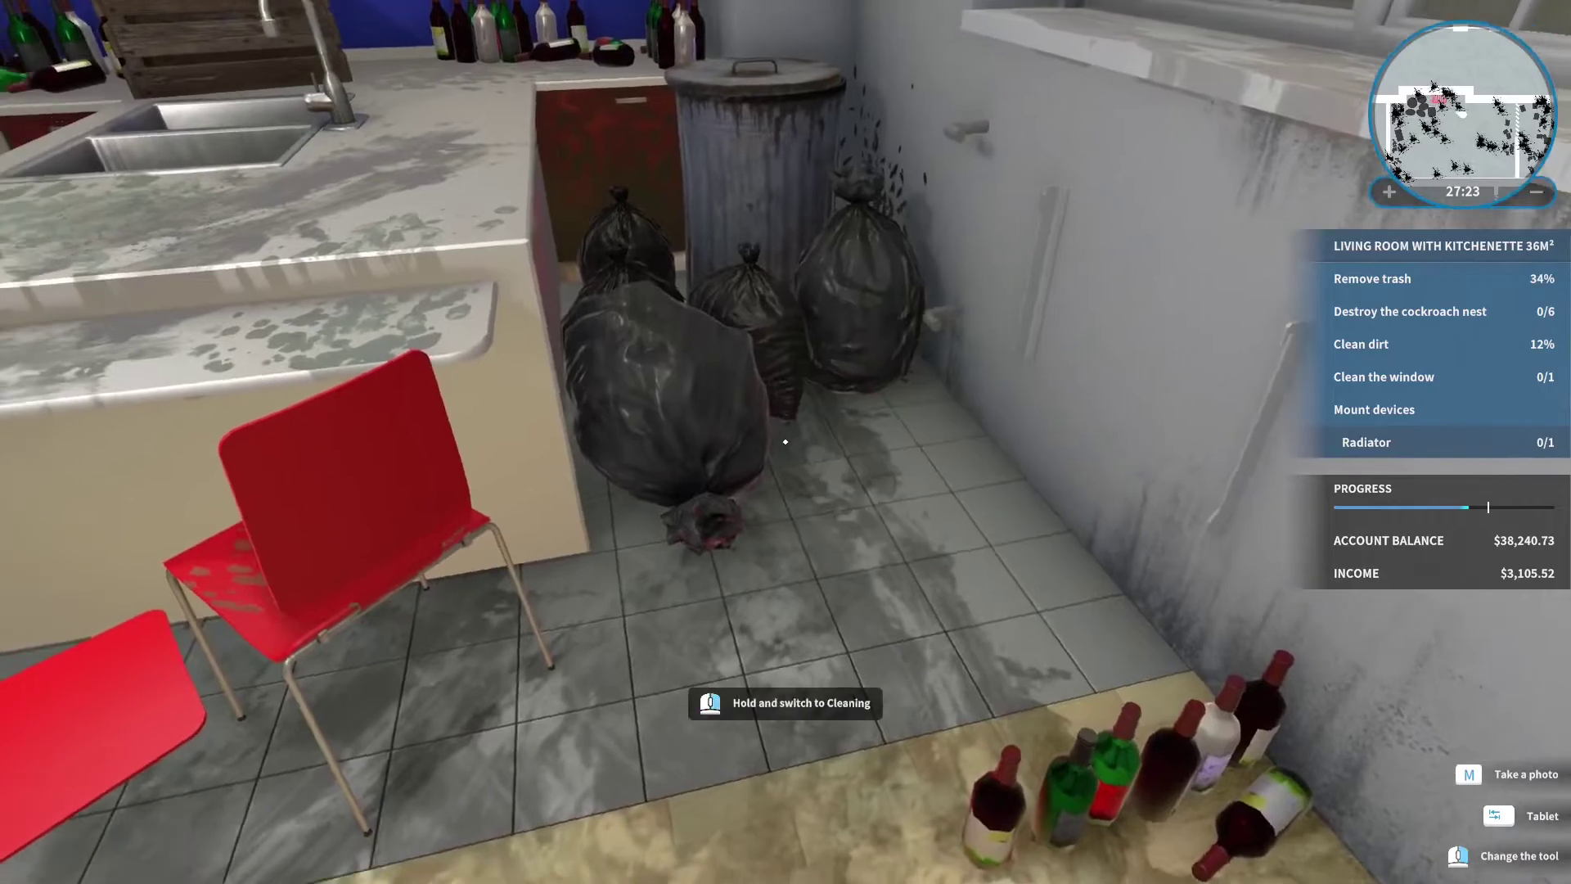
pyautogui.click(787, 442)
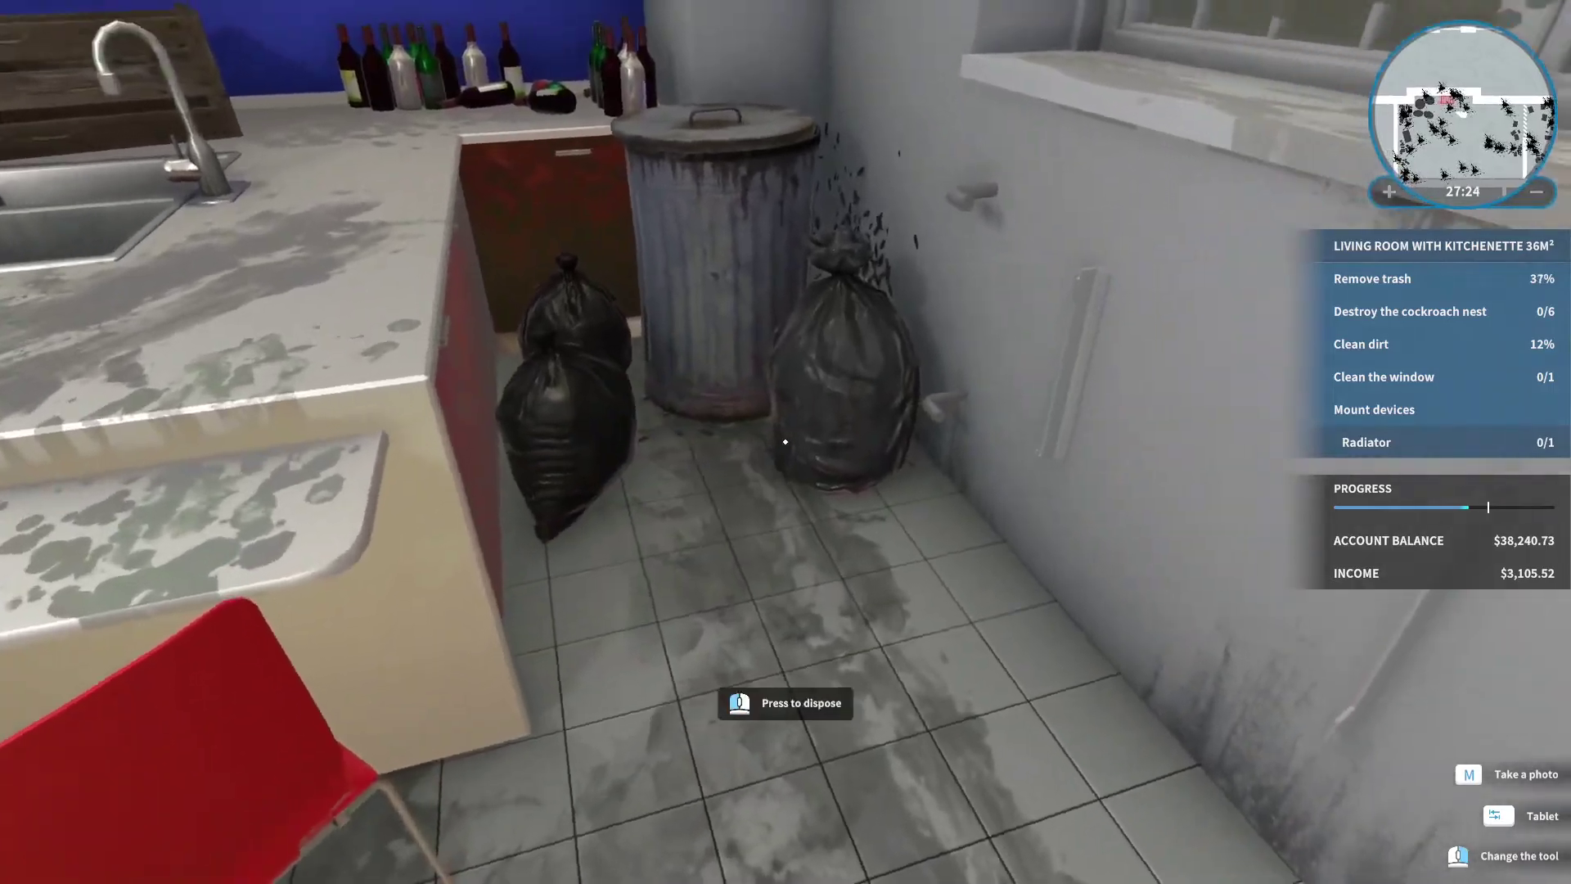
pyautogui.click(785, 442)
pyautogui.scroll(-1, 785, 442)
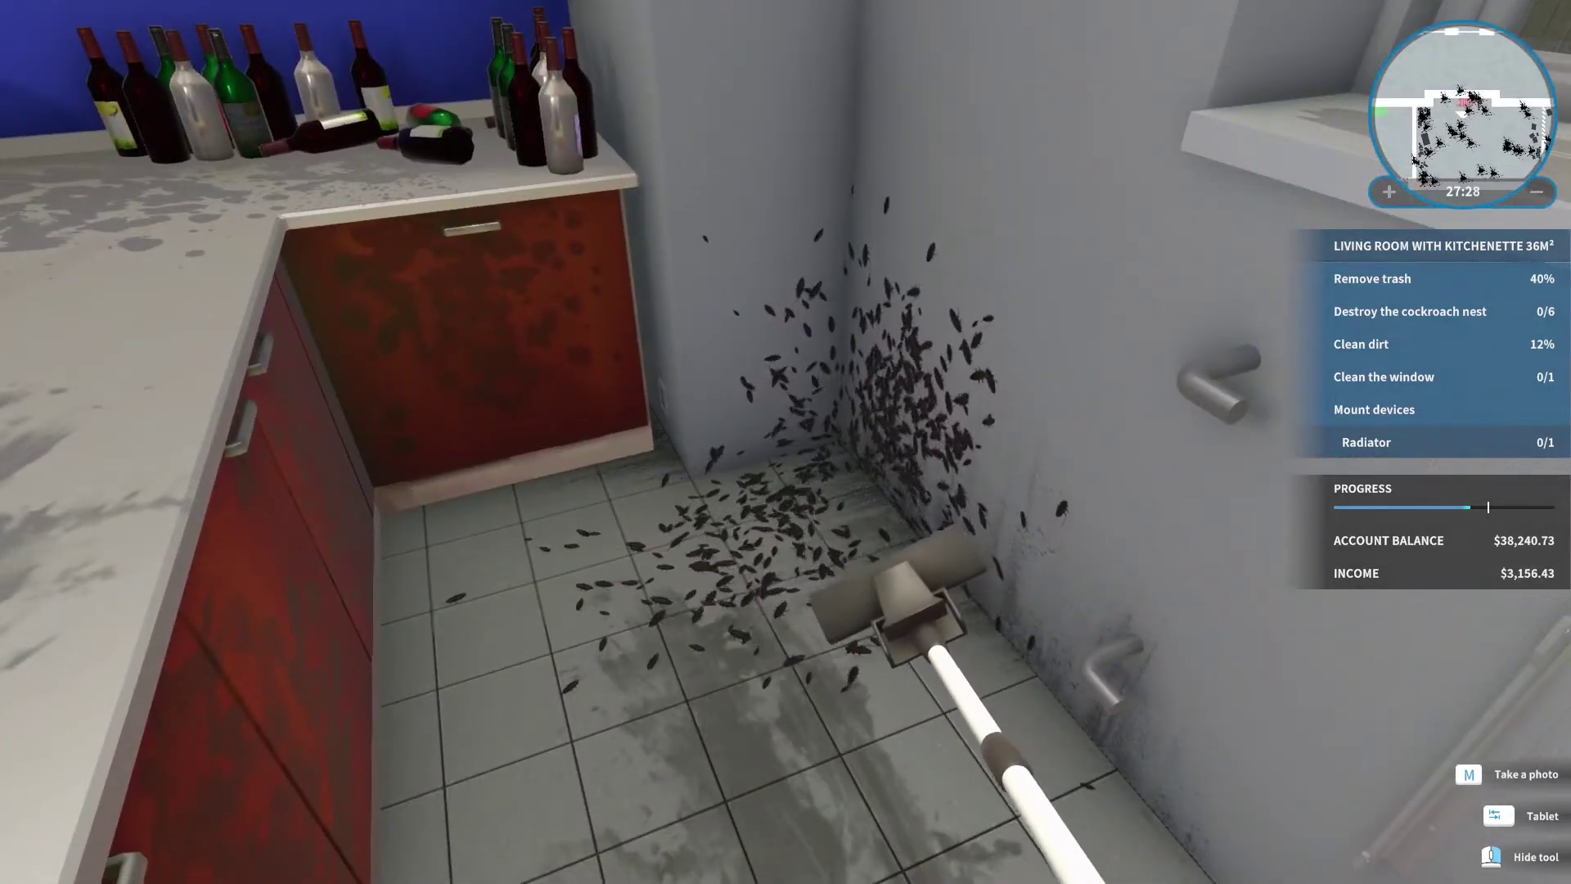
# Vacuum the cockroach swarms in the corner to destroy two nests.
pyautogui.press('w')
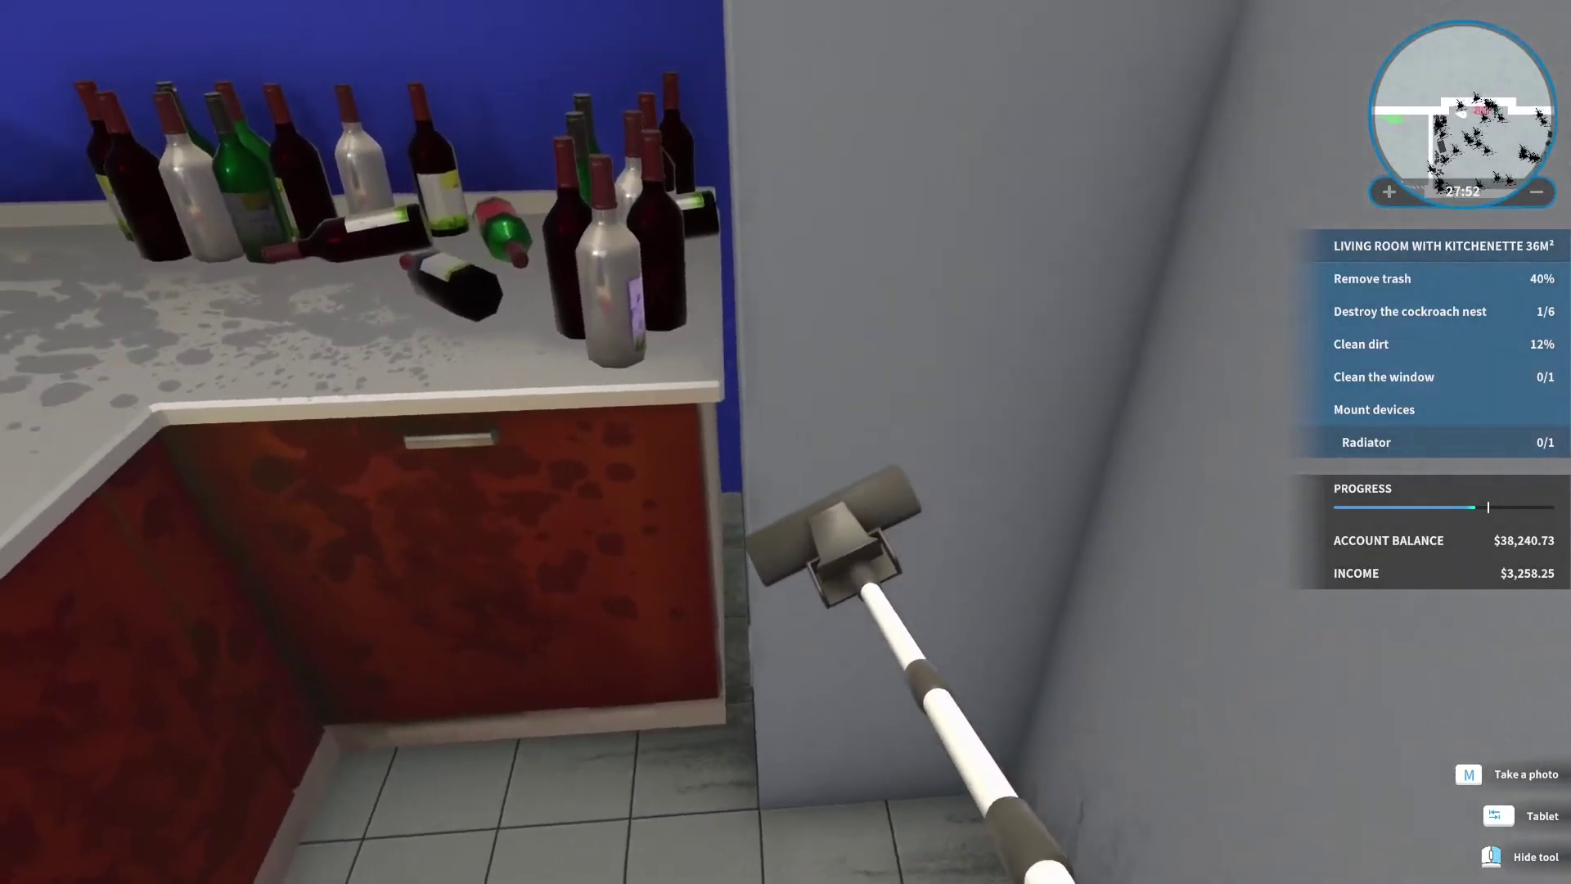
pyautogui.click(786, 442)
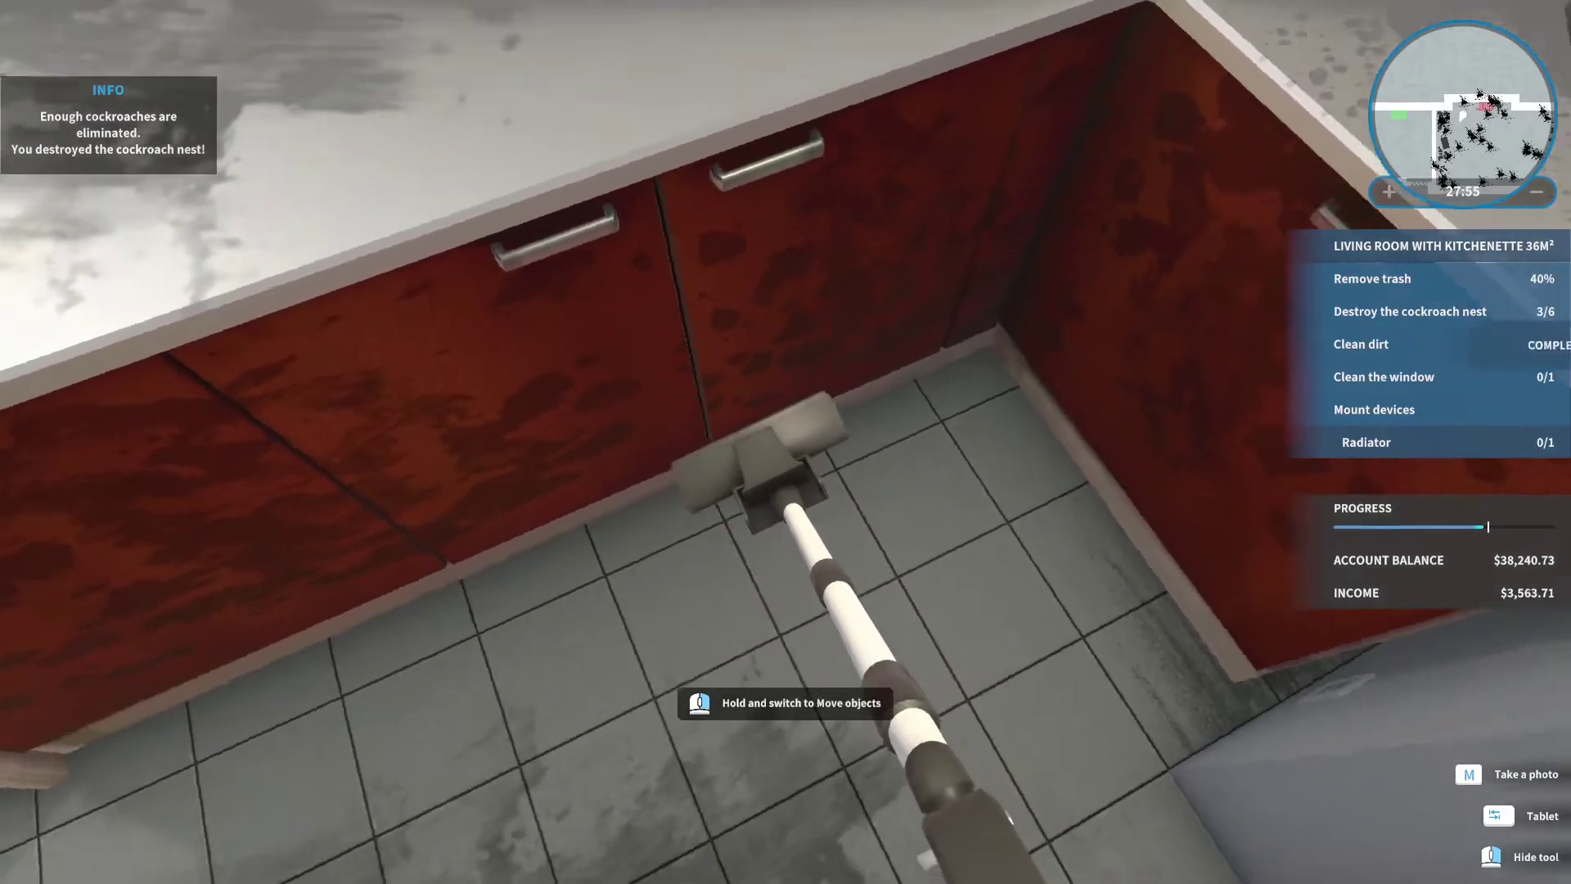
pyautogui.click(786, 443)
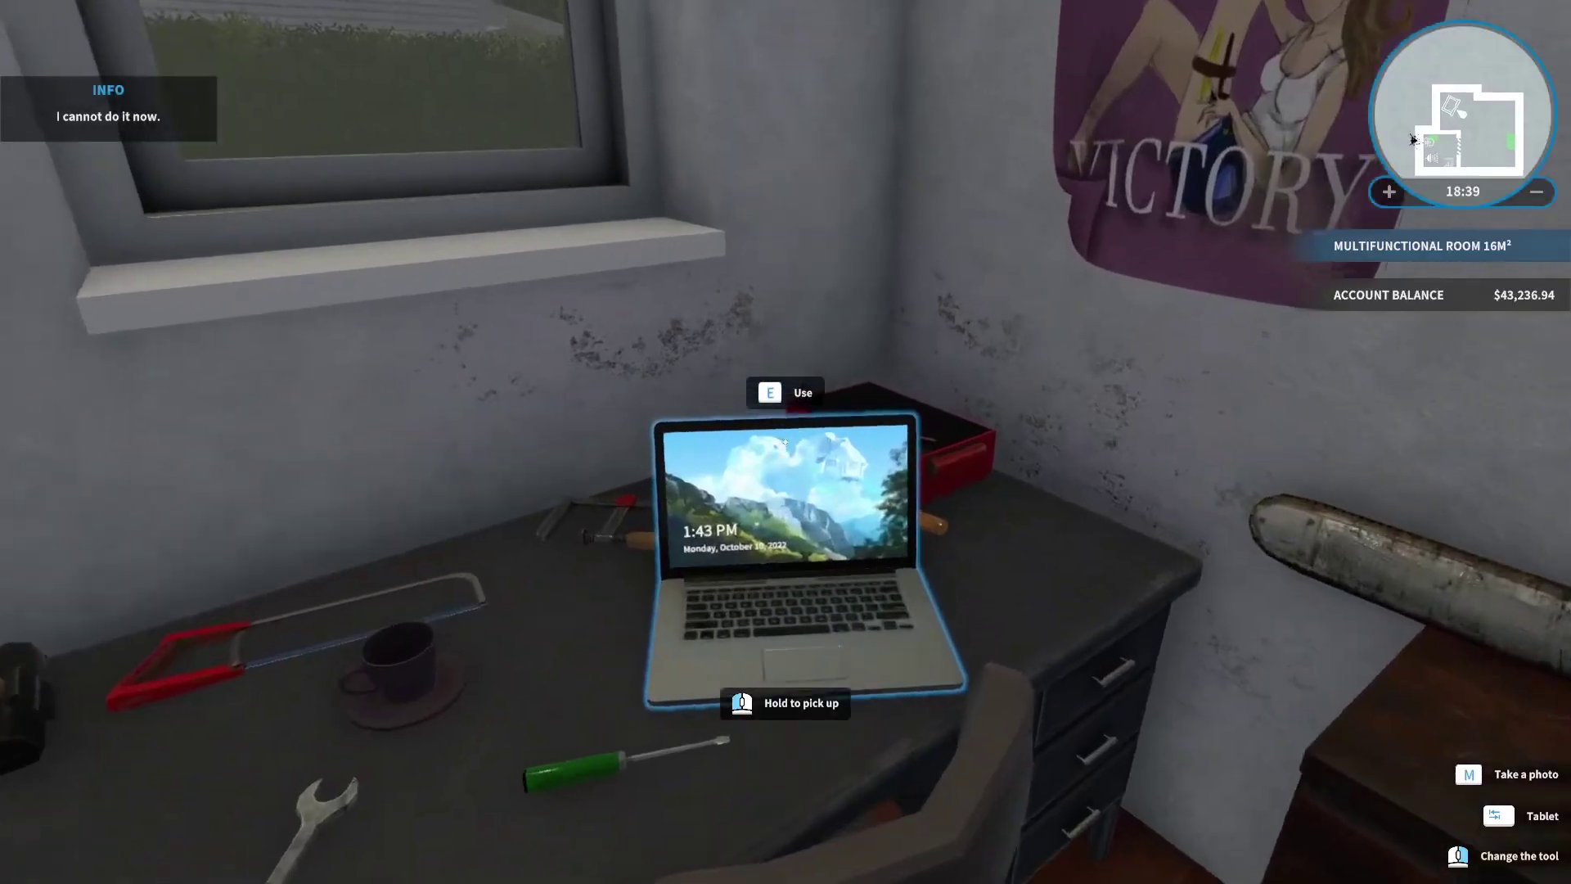
# Read the 'Additional walls' email in the laptop's Mail, then close Mail.
pyautogui.press('e')
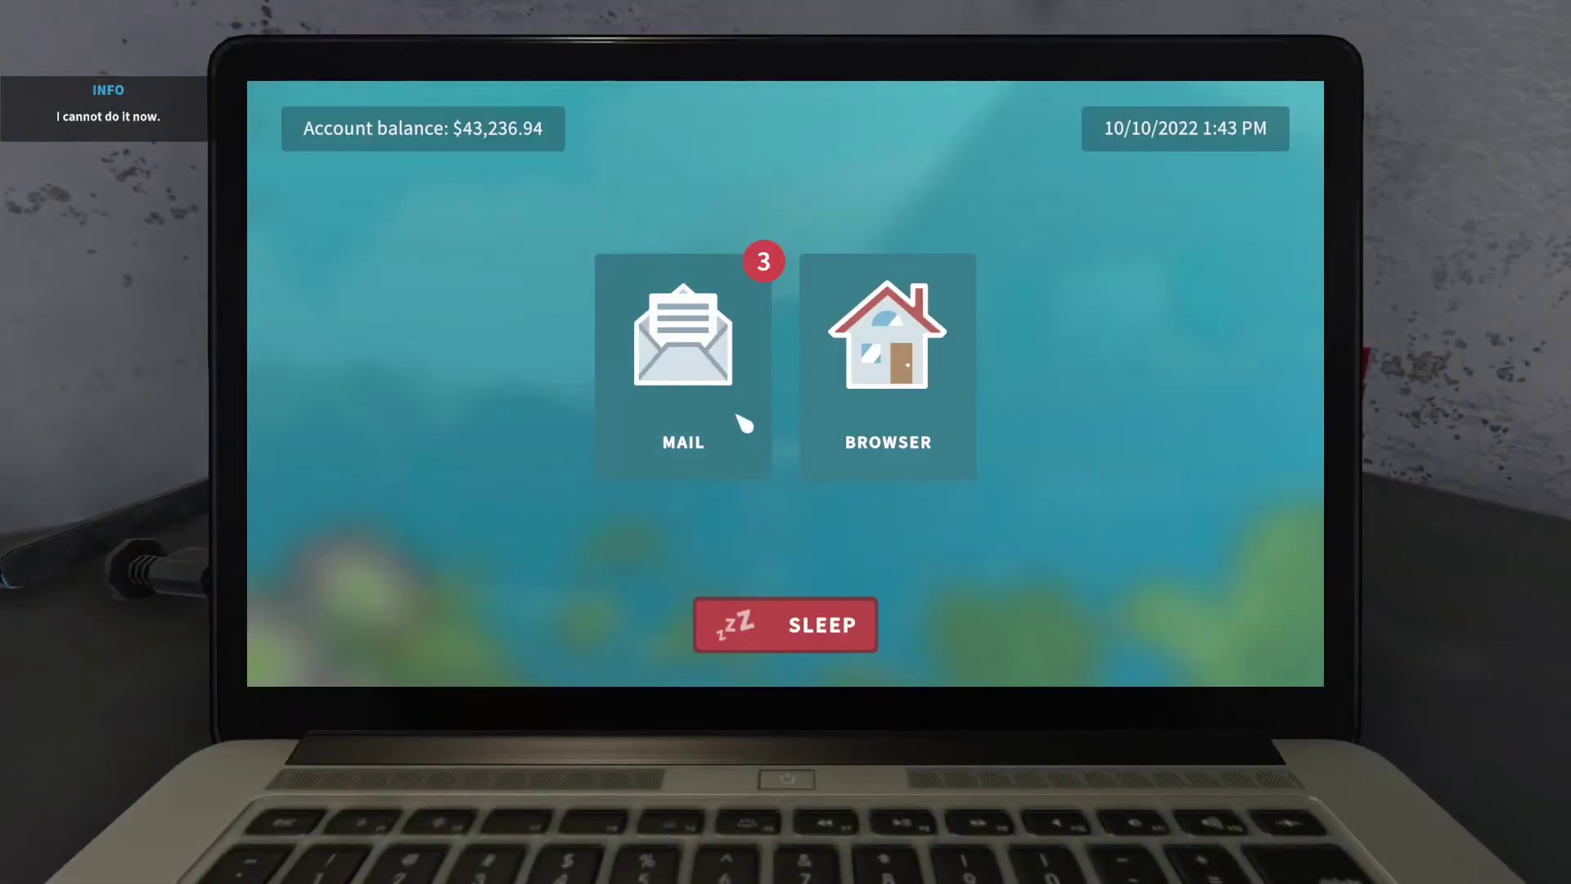
pyautogui.click(744, 426)
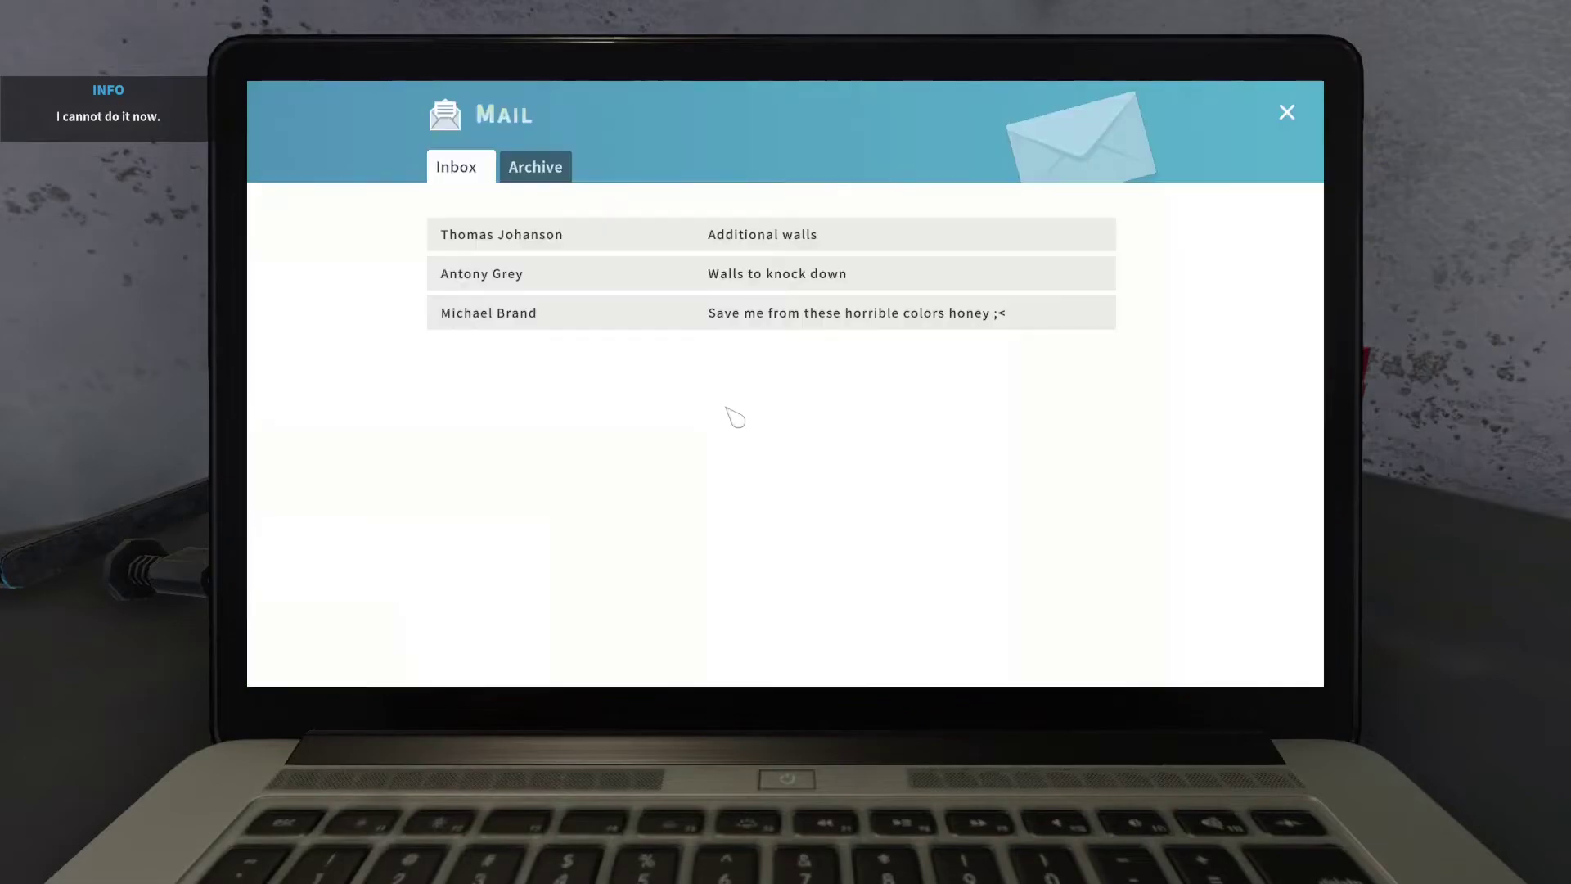
pyautogui.click(585, 234)
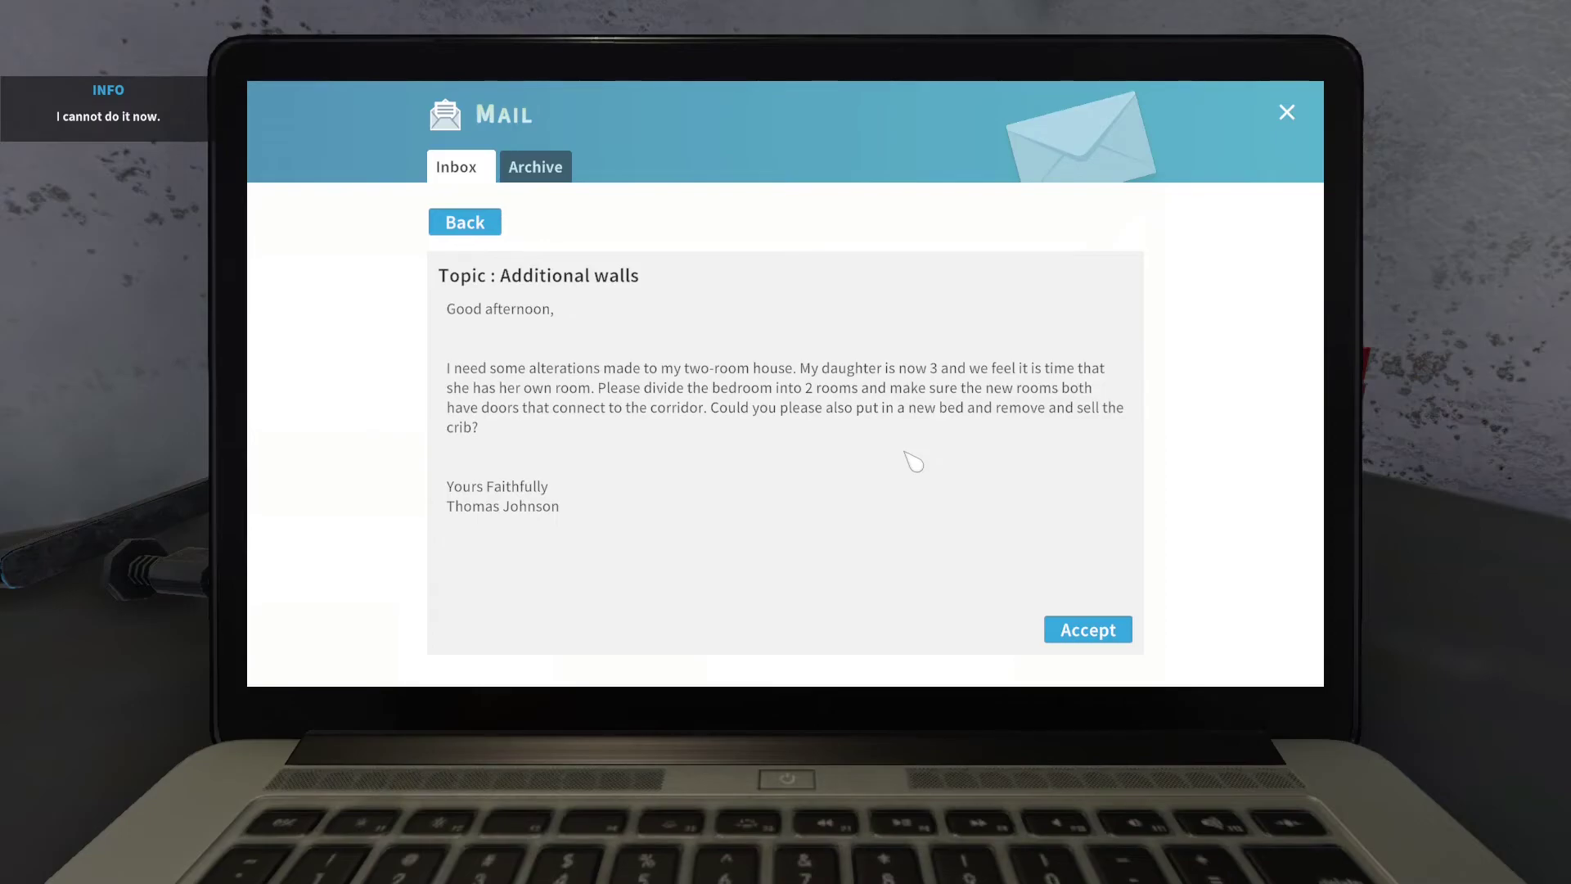
pyautogui.click(1289, 119)
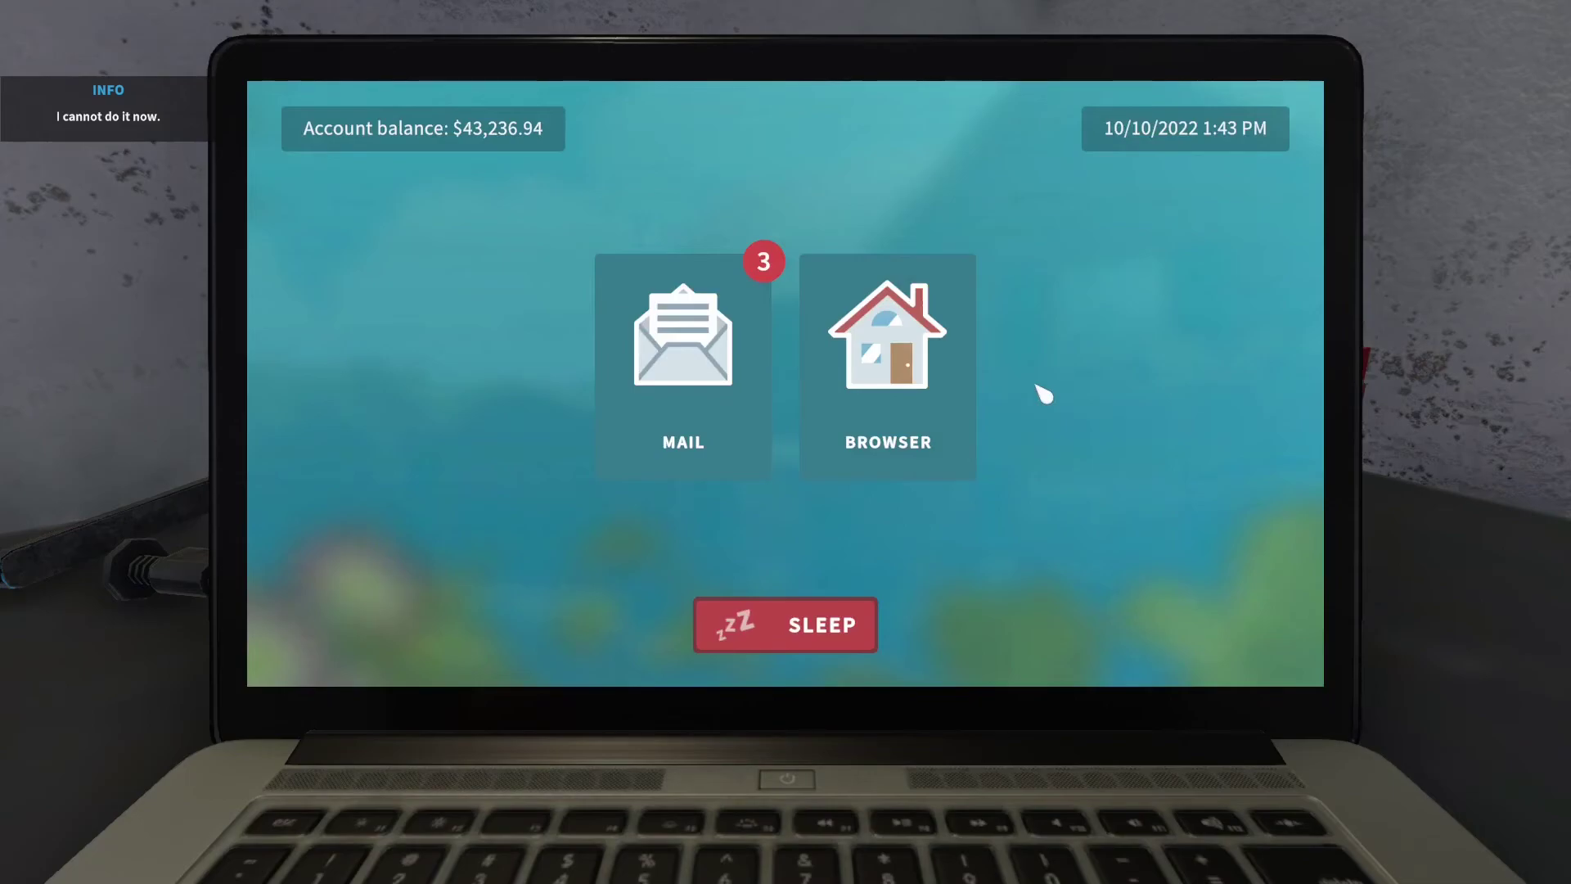
# Exit the laptop with Escape and head for the multifunctional room's front door.
pyautogui.press('Escape')
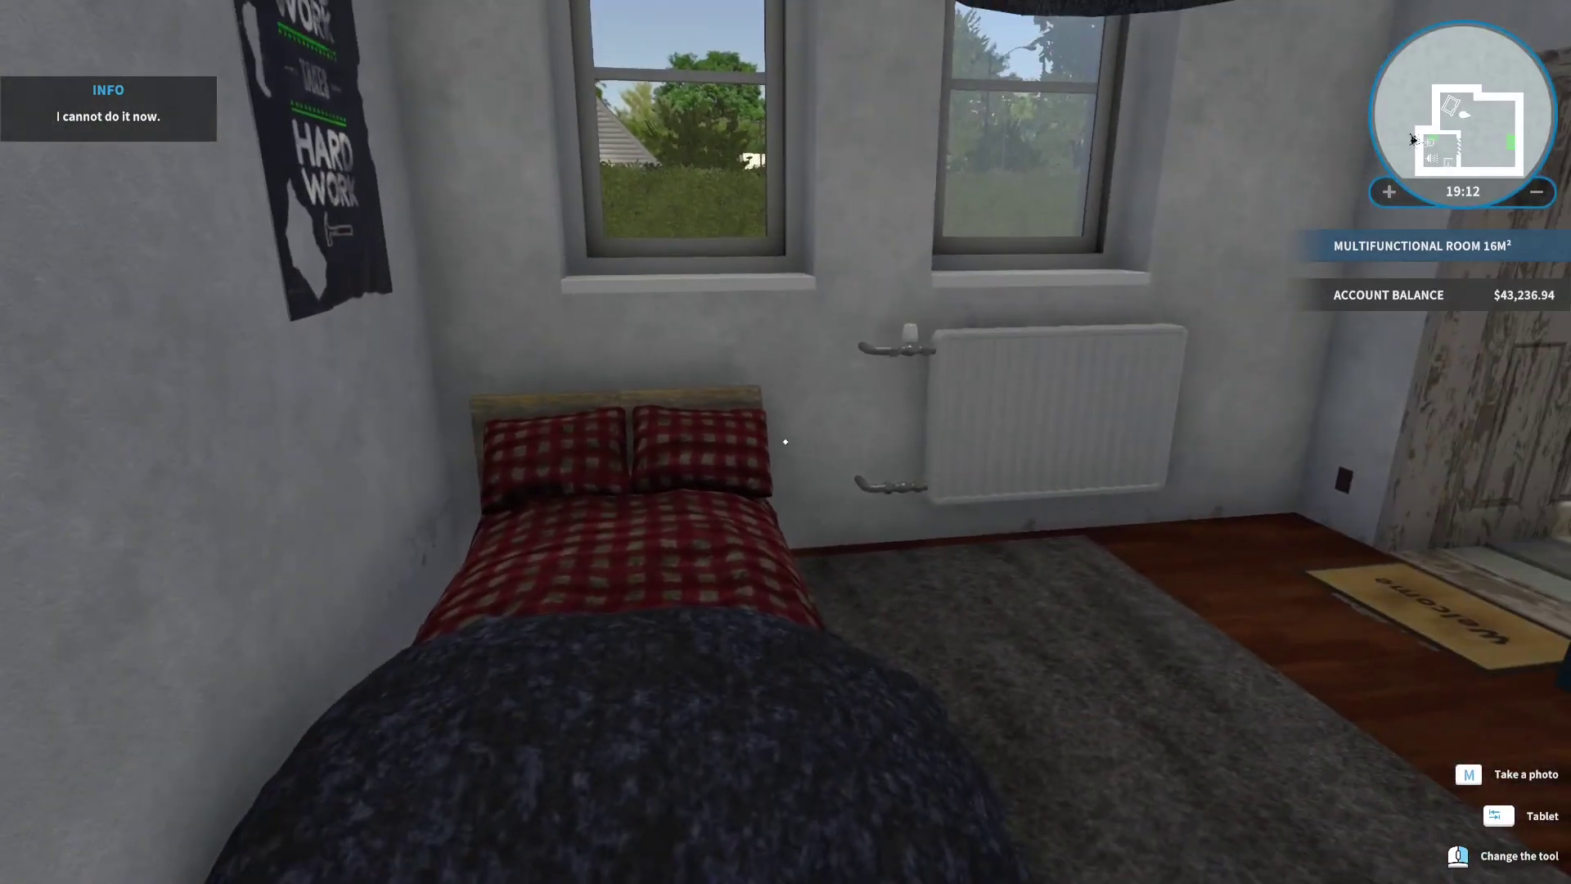
pyautogui.press('w')
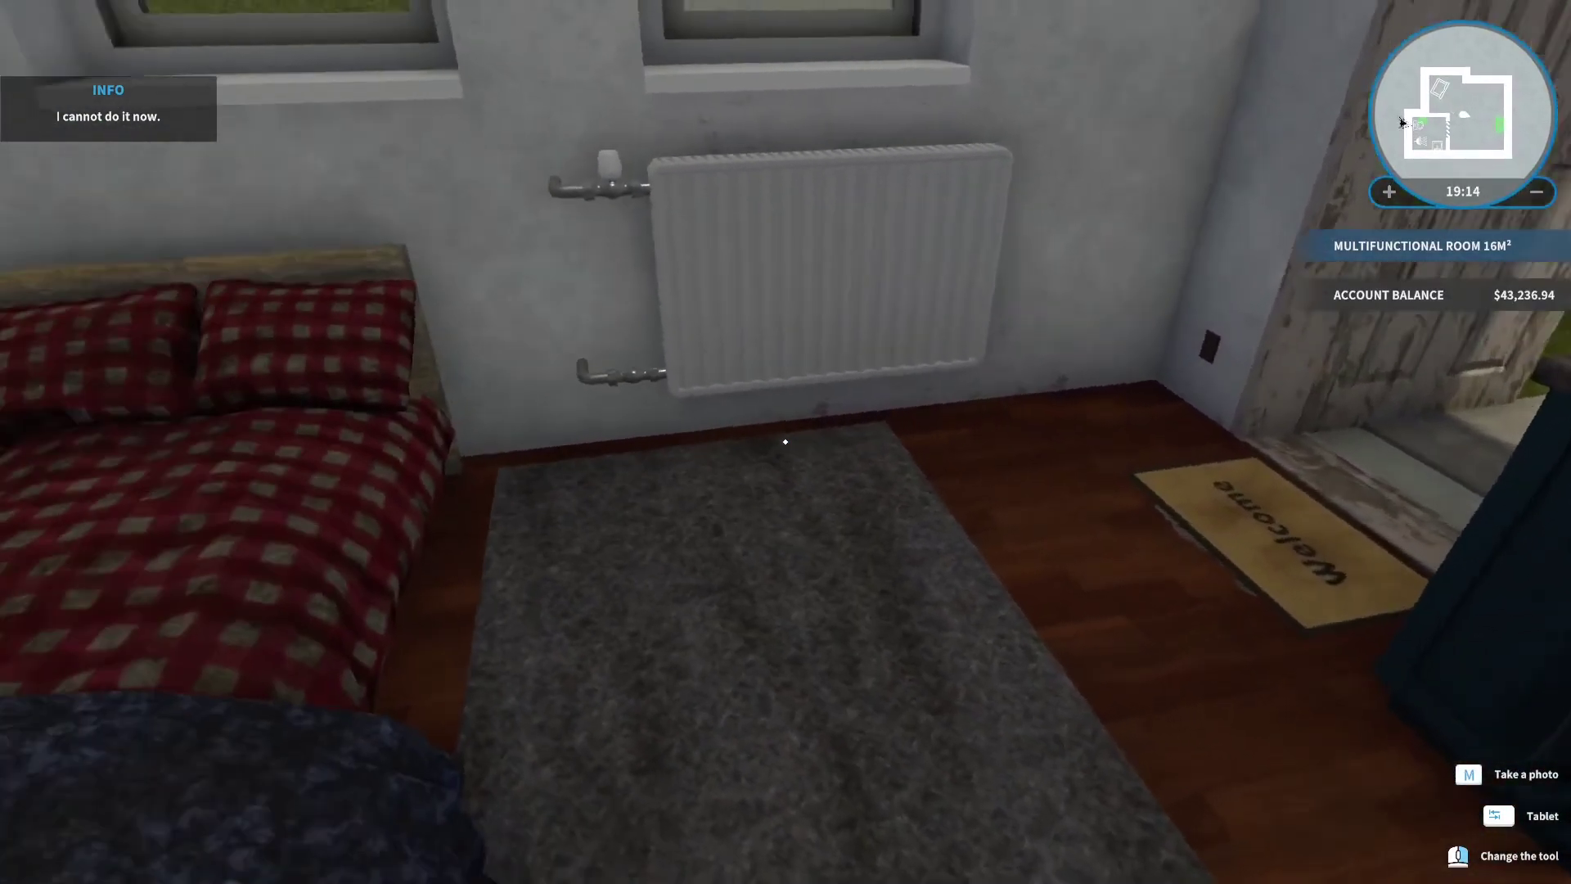